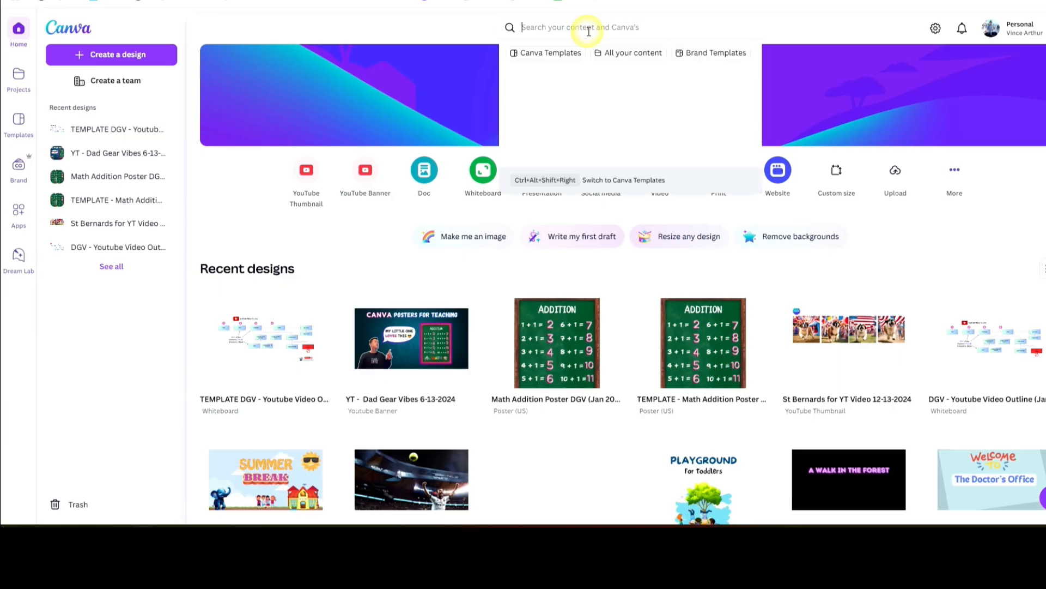
- Search the home page for "youtube video", look over the matching designs and templates, and return to the home page
{"action": "type", "text": "youtube video"}
{"action": "key", "text": "Return"}
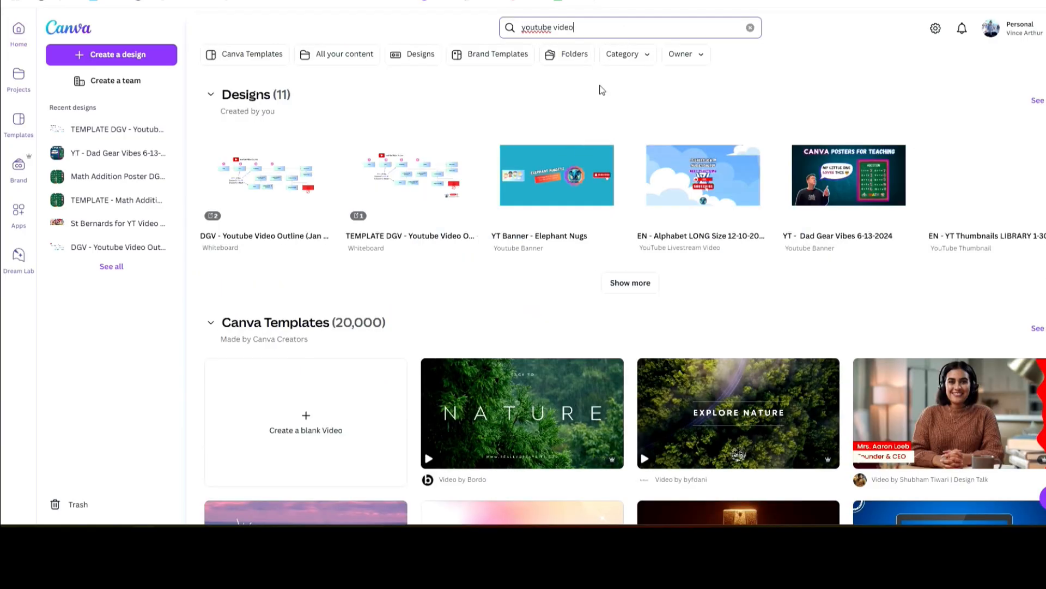
{"action": "scroll", "coordinate": [544, 296], "scroll_direction": "down", "scroll_amount": 3}
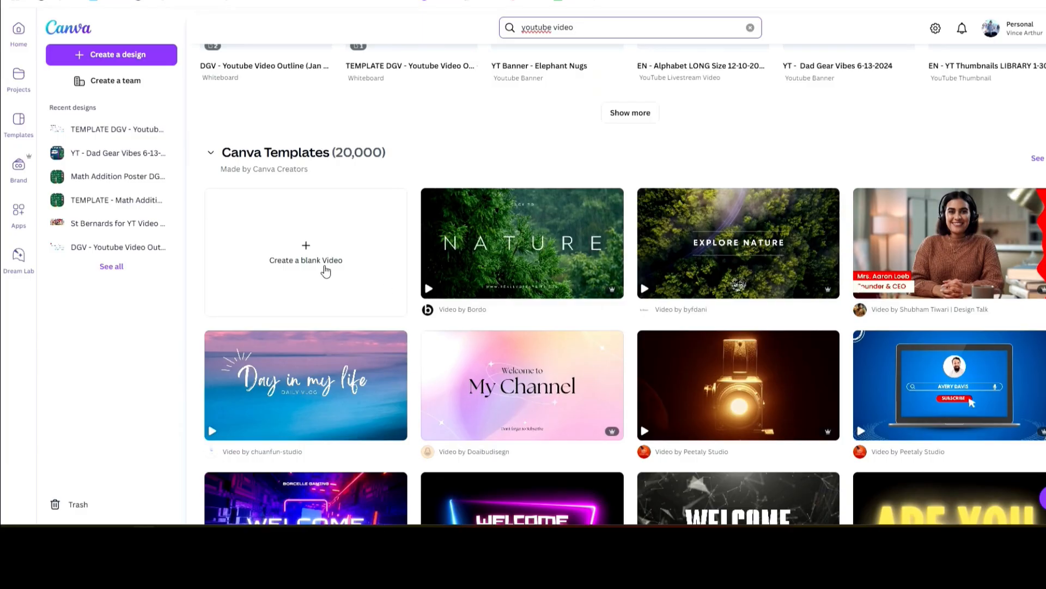
{"action": "scroll", "coordinate": [337, 225], "scroll_direction": "up", "scroll_amount": 3}
{"action": "left_click", "coordinate": [85, 34]}
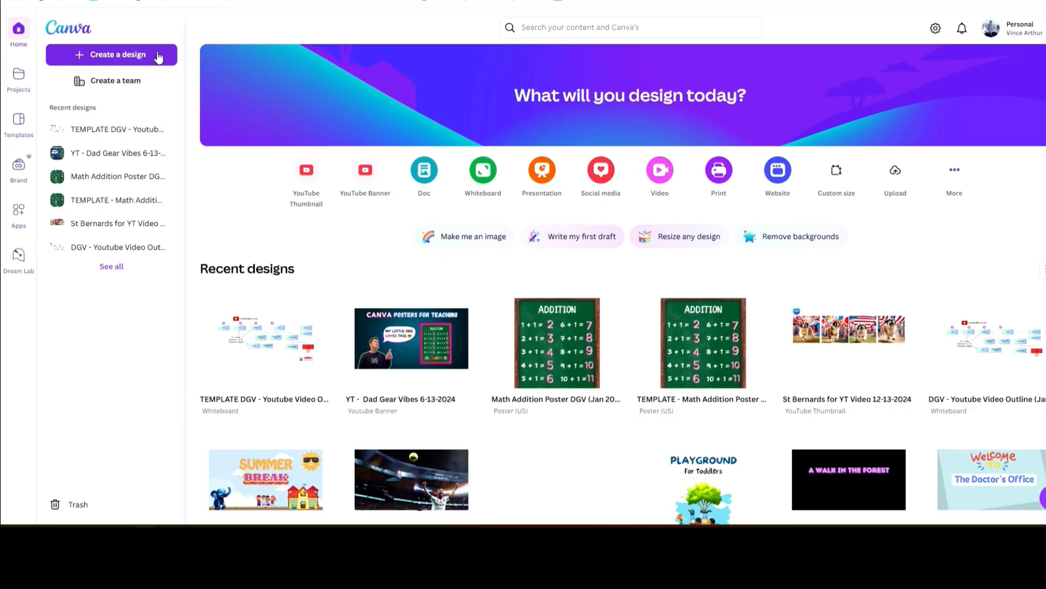
- Create a design from the pink and blue birthday mobile video template with the axolotl and balloons
{"action": "left_click", "coordinate": [119, 66]}
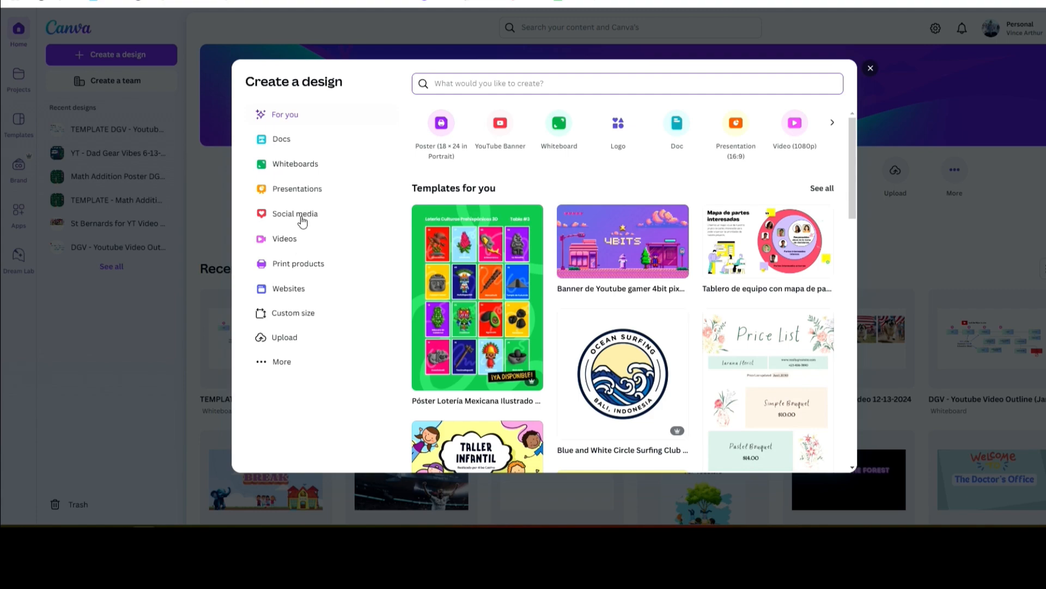
{"action": "left_click", "coordinate": [293, 238]}
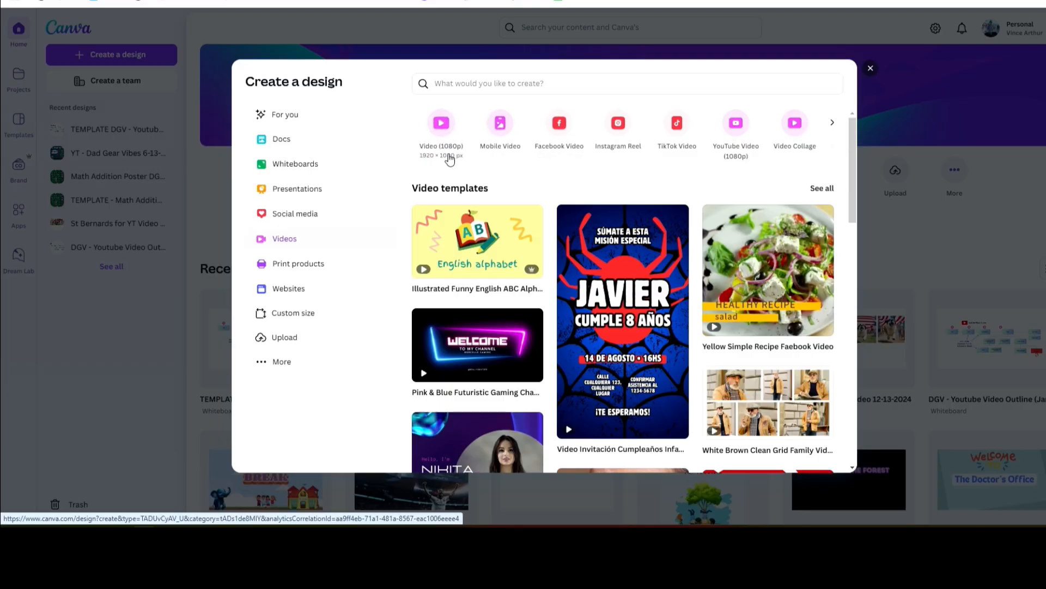
{"action": "left_click", "coordinate": [871, 68]}
{"action": "left_click", "coordinate": [106, 55]}
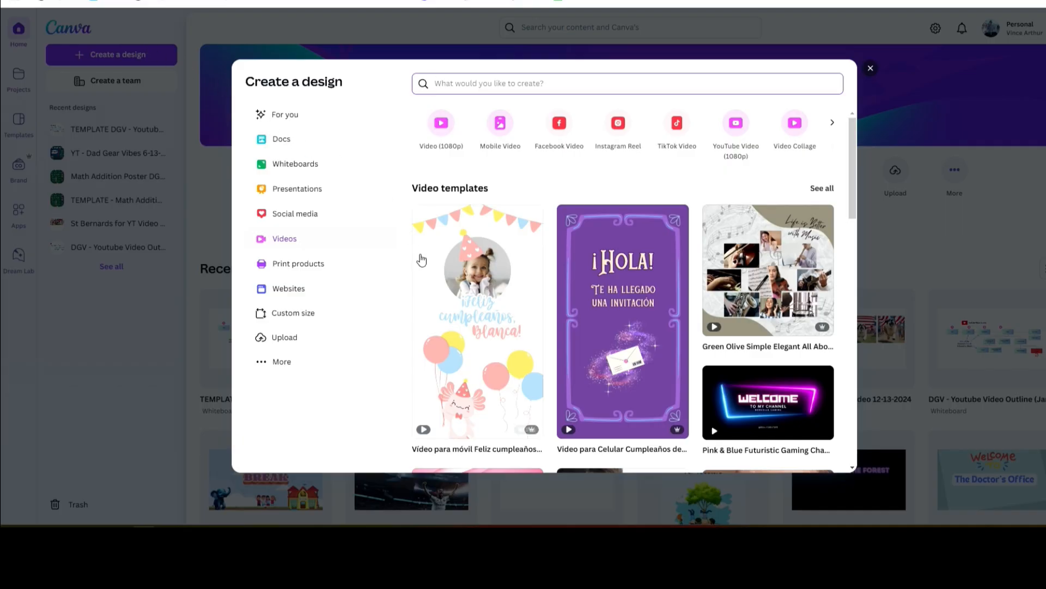
{"action": "left_click", "coordinate": [470, 272]}
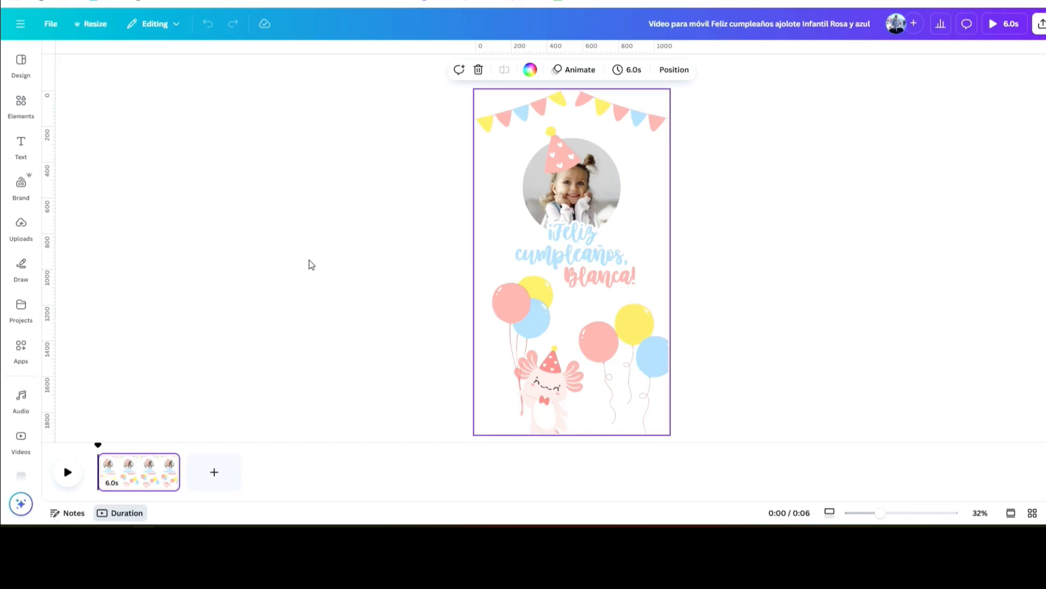
- Delete the blue birthday greeting text and move the pink name text up and to the left, toward the photo
{"action": "left_click", "coordinate": [556, 263]}
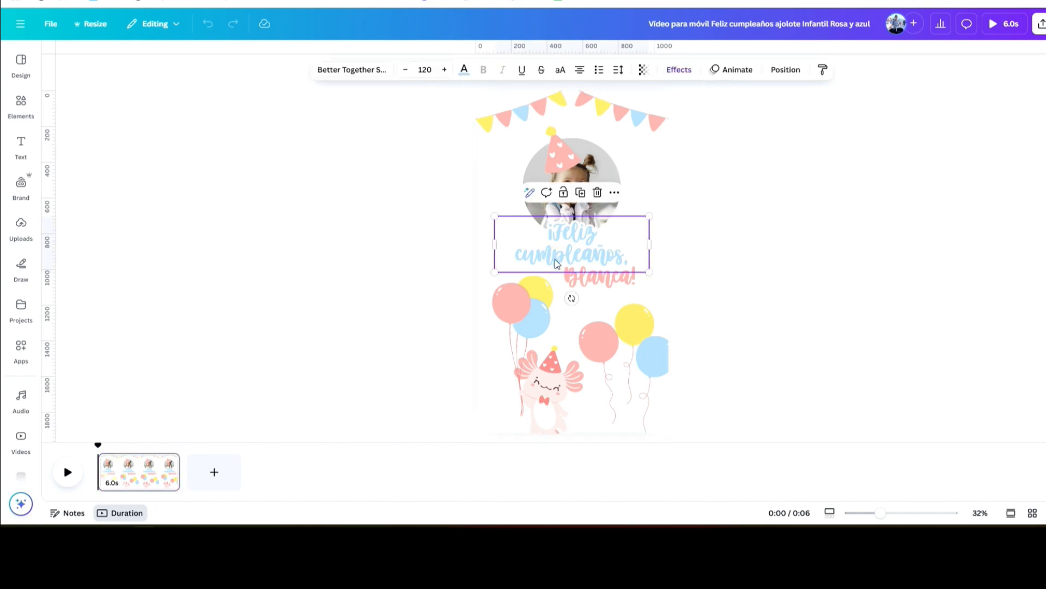
{"action": "key", "text": "Delete"}
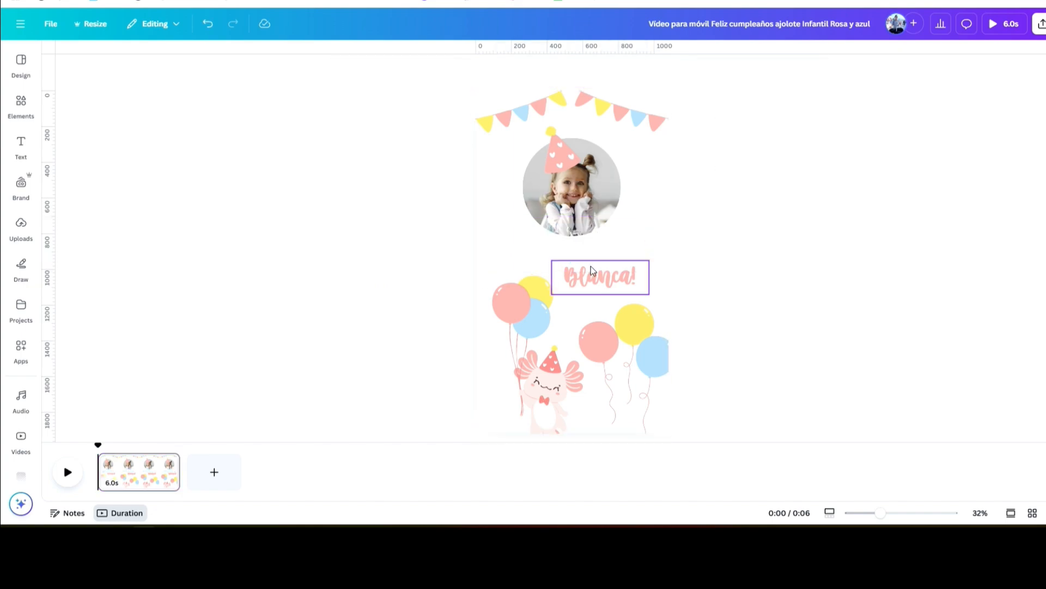
{"action": "left_click_drag", "start_coordinate": [600, 277], "coordinate": [578, 243]}
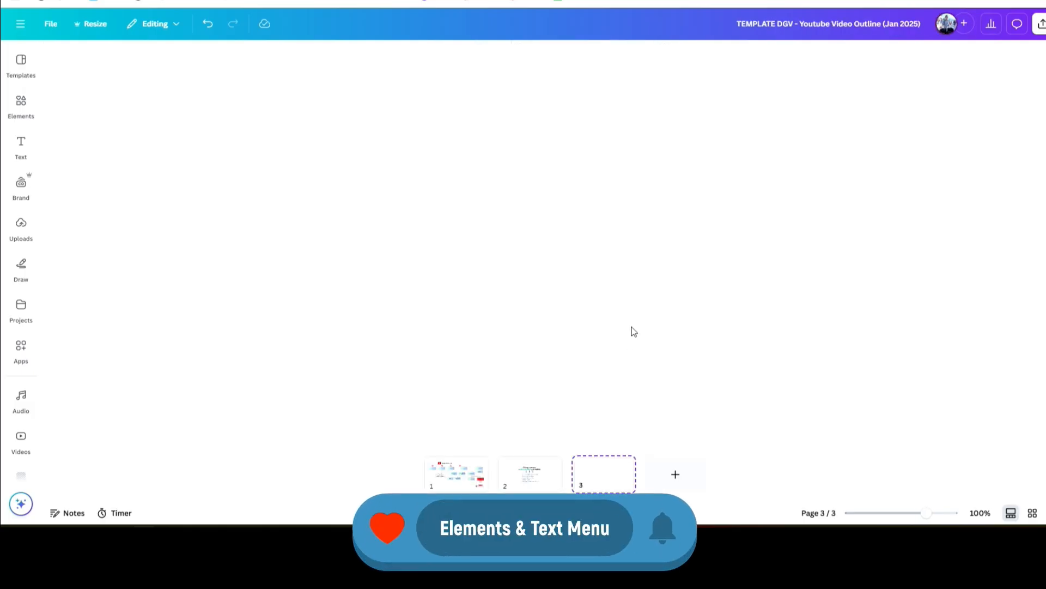
- Search the elements library for "box" and look through the resulting shapes, graphics, frames and photos
{"action": "left_click", "coordinate": [25, 107]}
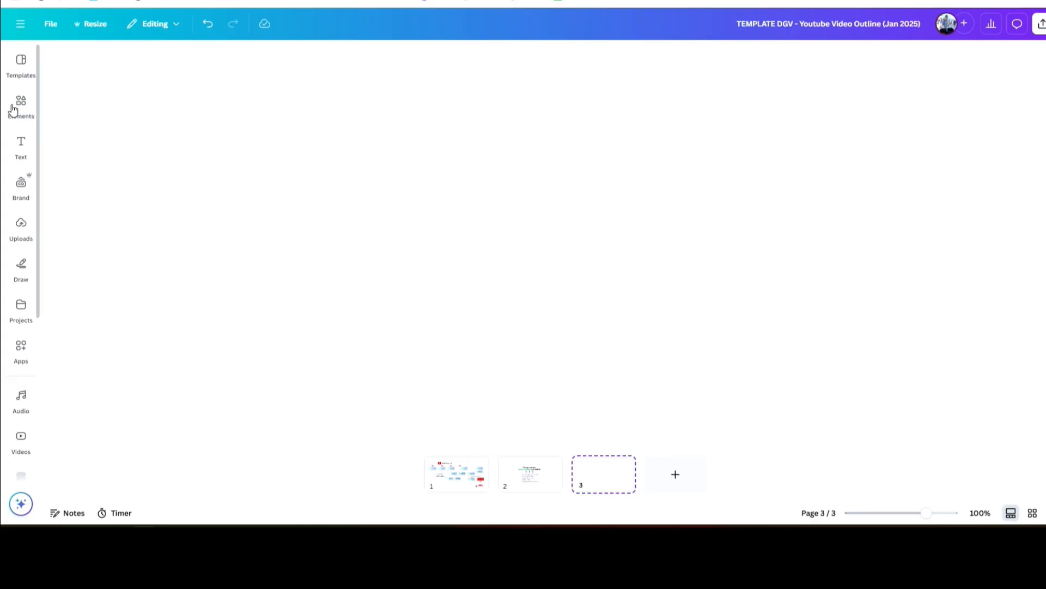
{"action": "left_click", "coordinate": [20, 104]}
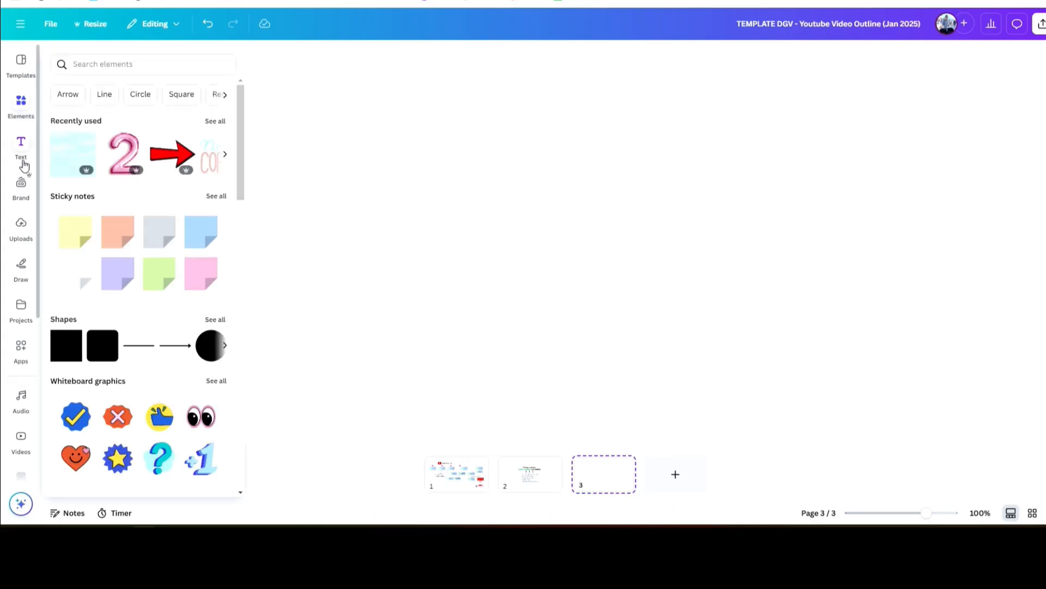
{"action": "left_click", "coordinate": [21, 153]}
{"action": "left_click", "coordinate": [20, 111]}
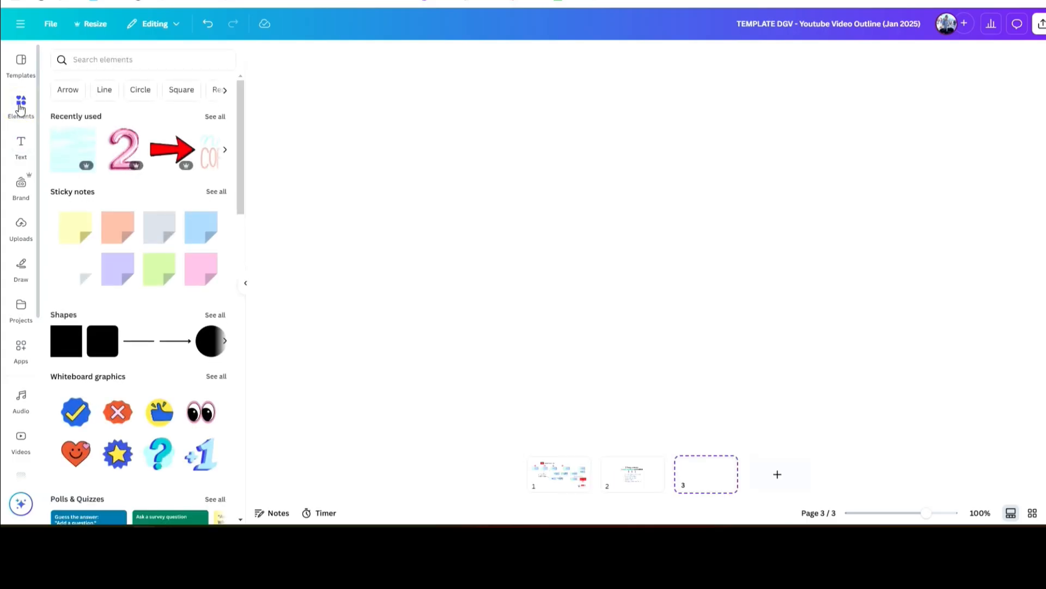
{"action": "left_click", "coordinate": [147, 57]}
{"action": "type", "text": "box"}
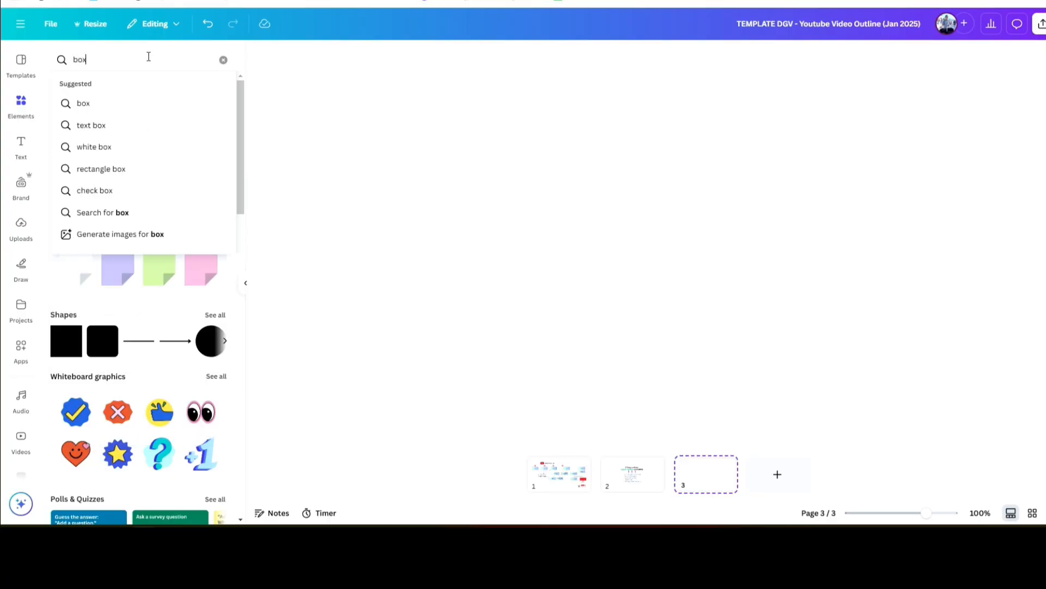
{"action": "key", "text": "Return"}
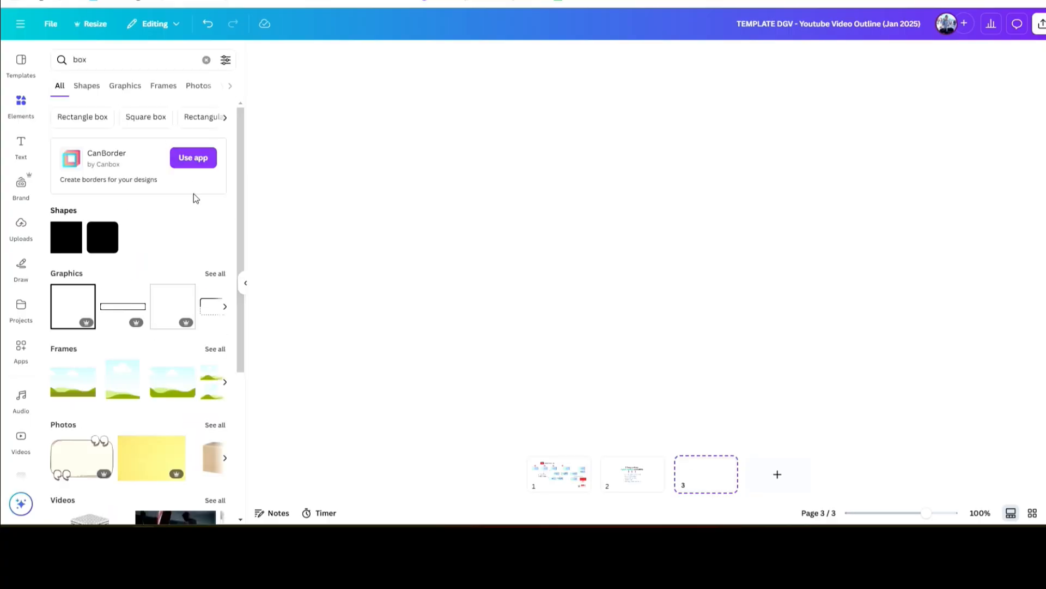
{"action": "scroll", "coordinate": [87, 376], "scroll_direction": "down", "scroll_amount": 1}
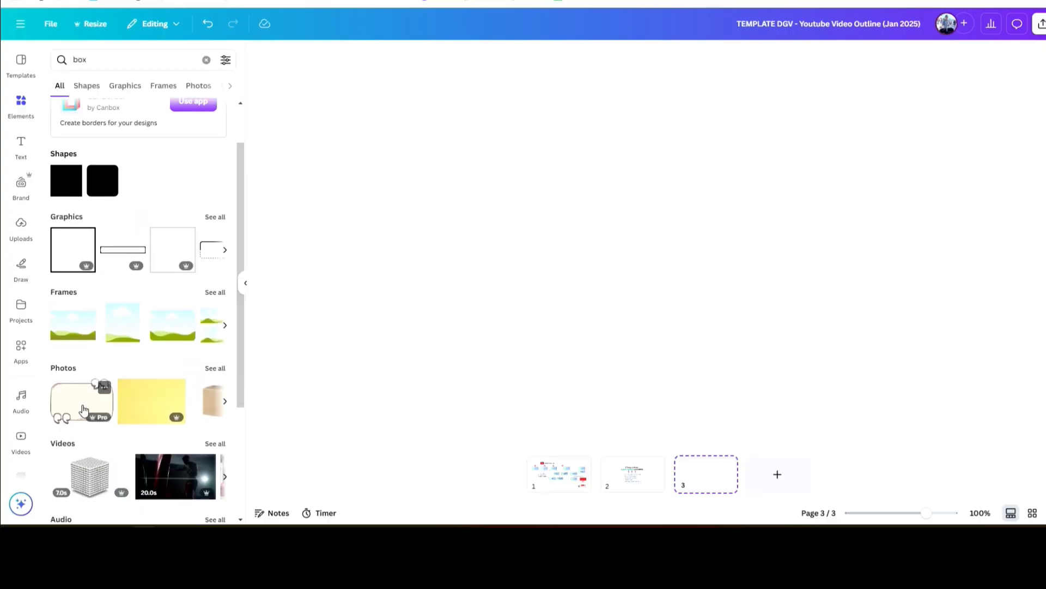
- Replace the elements search with "yellow sign" and look through the resulting graphics, photos and videos
{"action": "left_click", "coordinate": [206, 60]}
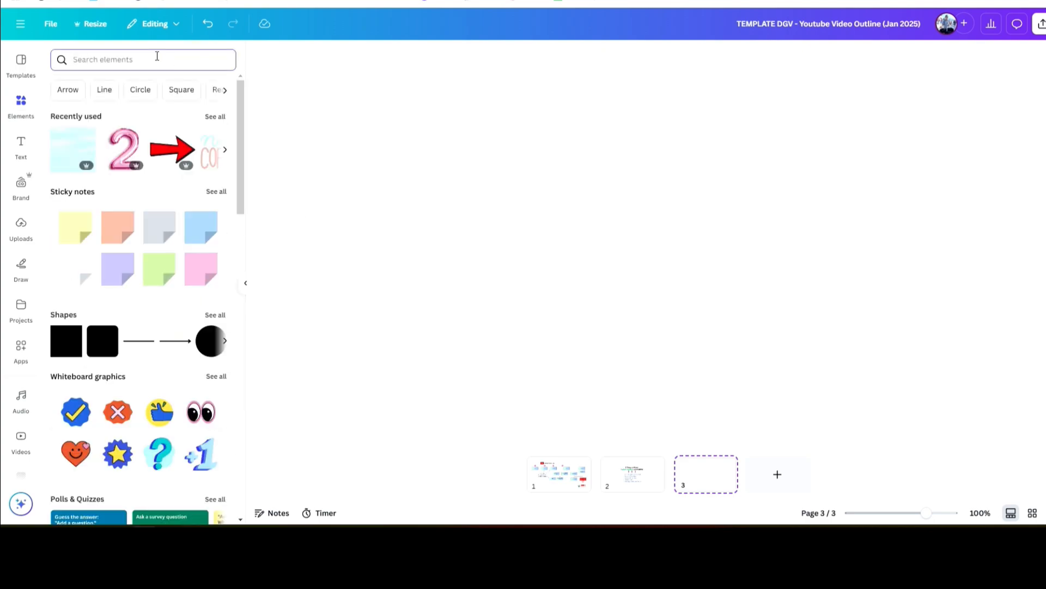
{"action": "type", "text": "yell"}
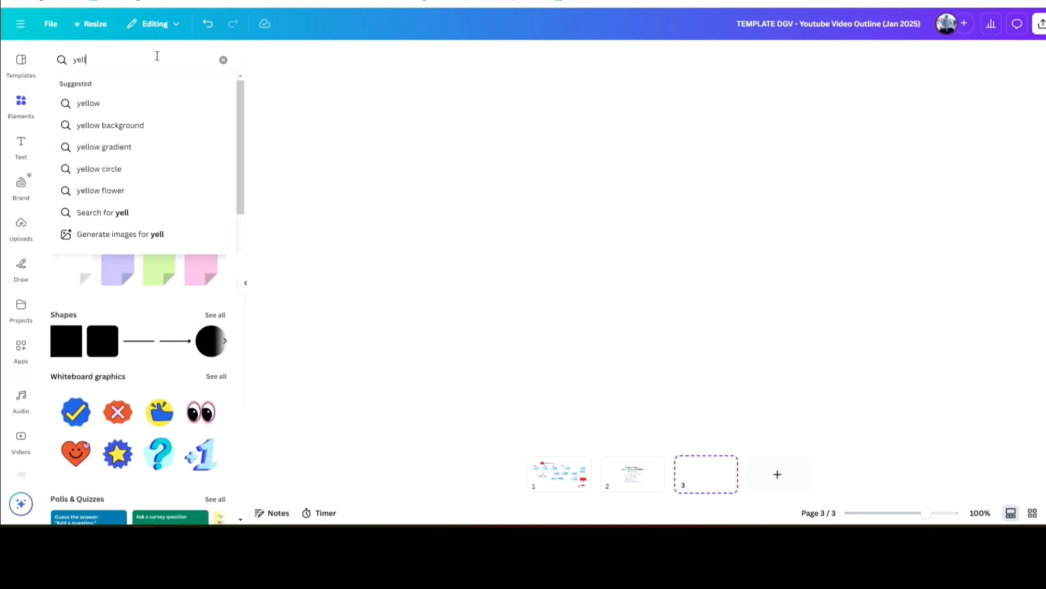
{"action": "type", "text": "ow sig"}
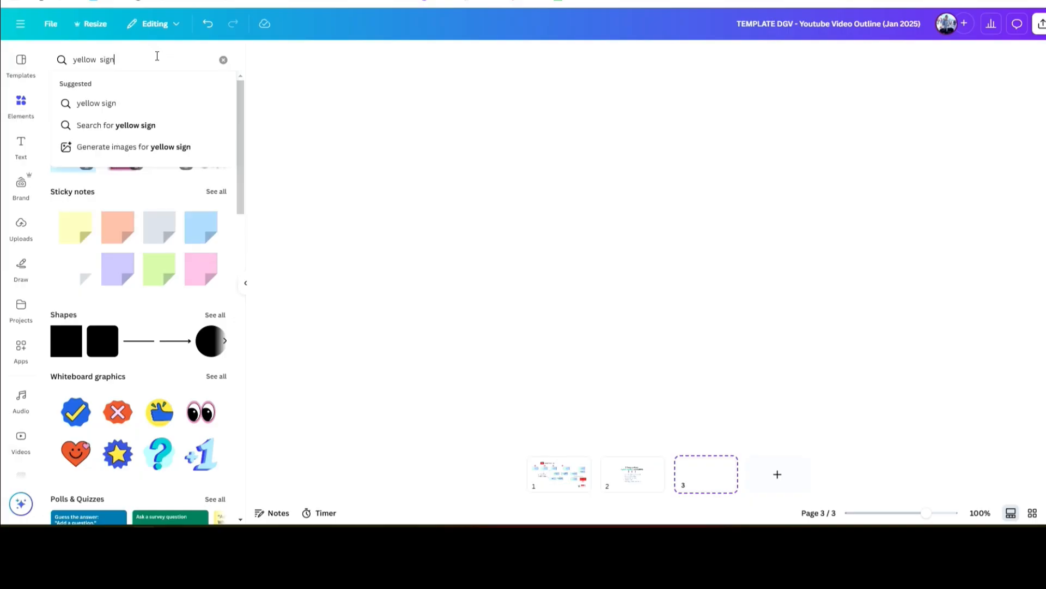
{"action": "type", "text": "n"}
{"action": "key", "text": "Return"}
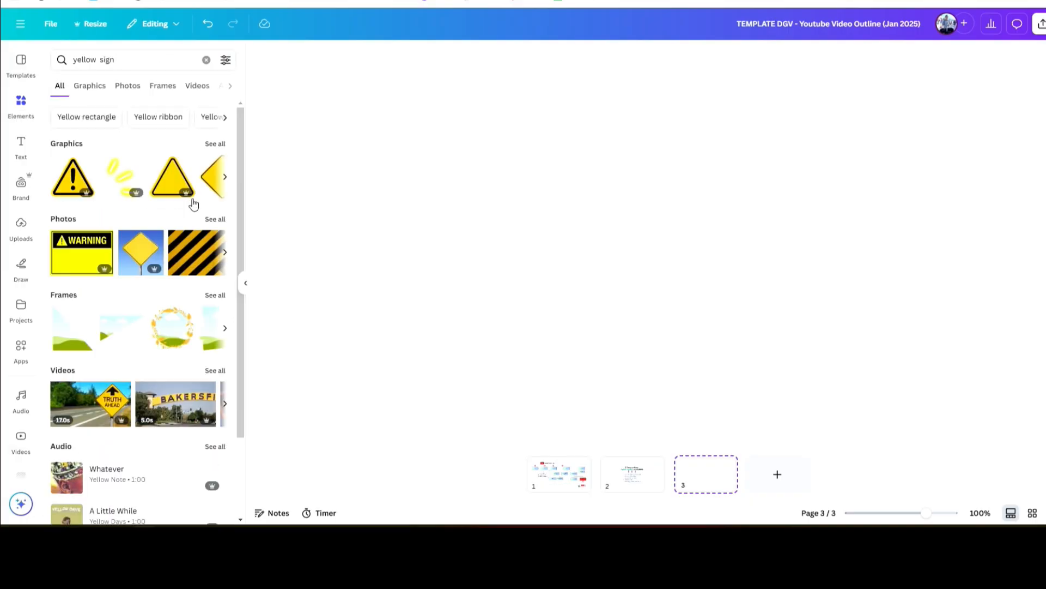
{"action": "scroll", "coordinate": [98, 251], "scroll_direction": "down", "scroll_amount": 2}
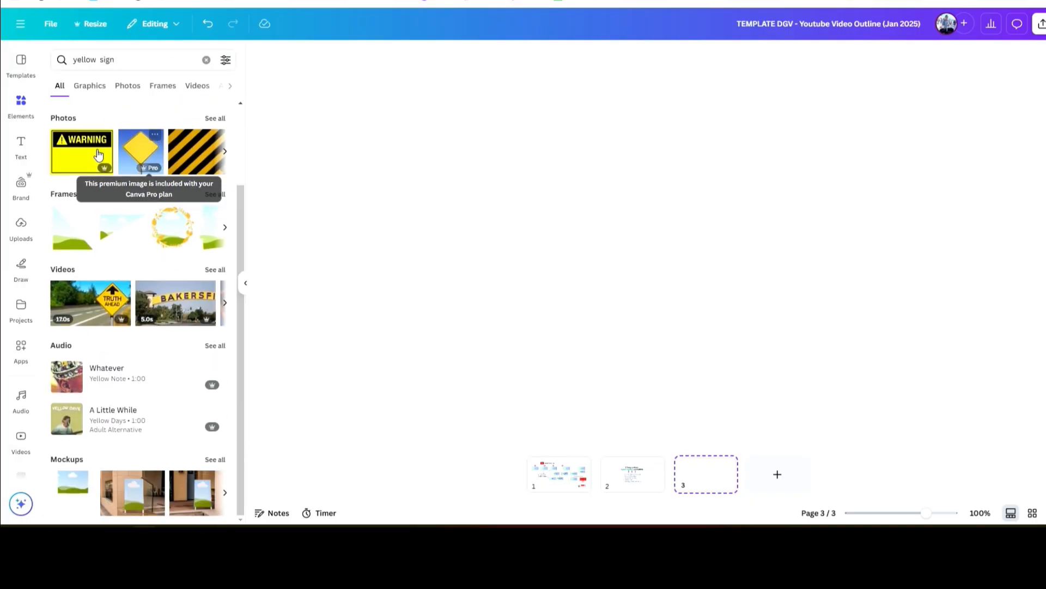
- Browse the default element categories, including sticky notes, shapes, whiteboard graphics, polls and quizzes, and the AI image generator
{"action": "left_click", "coordinate": [18, 106]}
{"action": "scroll", "coordinate": [70, 234], "scroll_direction": "up", "scroll_amount": 3}
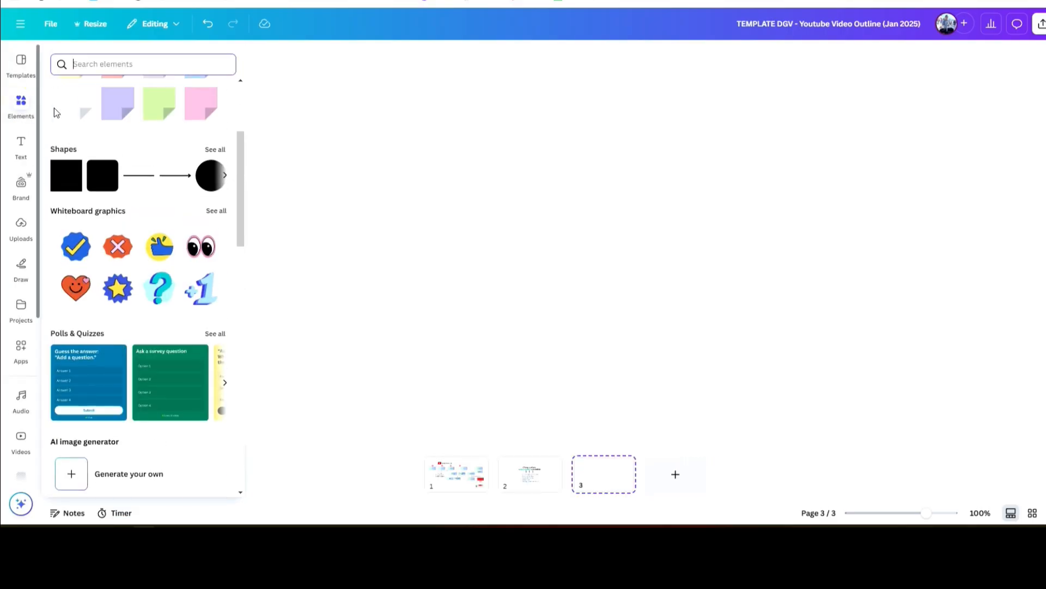
{"action": "scroll", "coordinate": [109, 249], "scroll_direction": "down", "scroll_amount": 4}
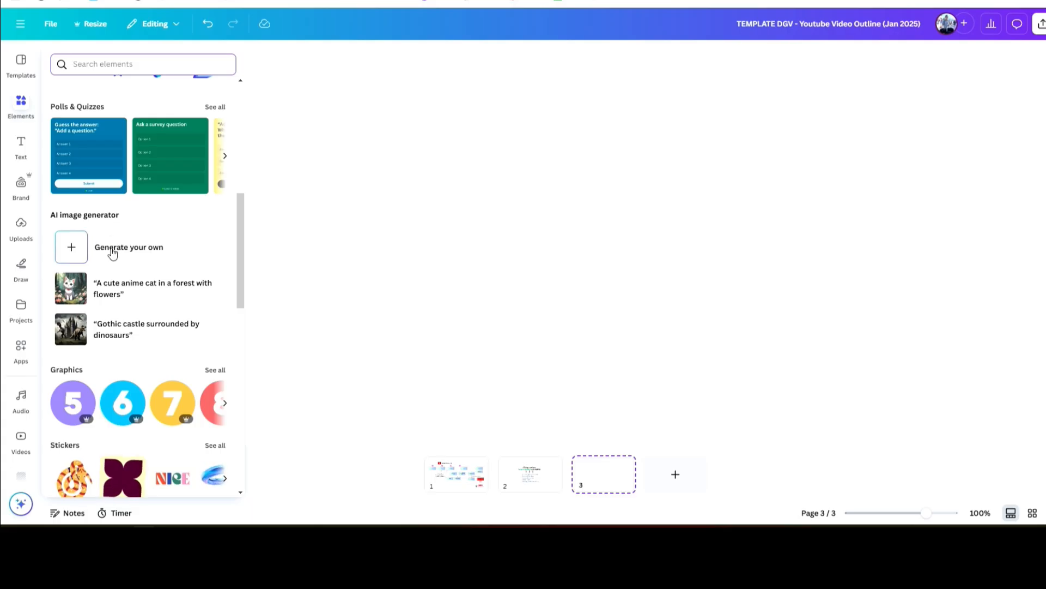
{"action": "left_click", "coordinate": [110, 248]}
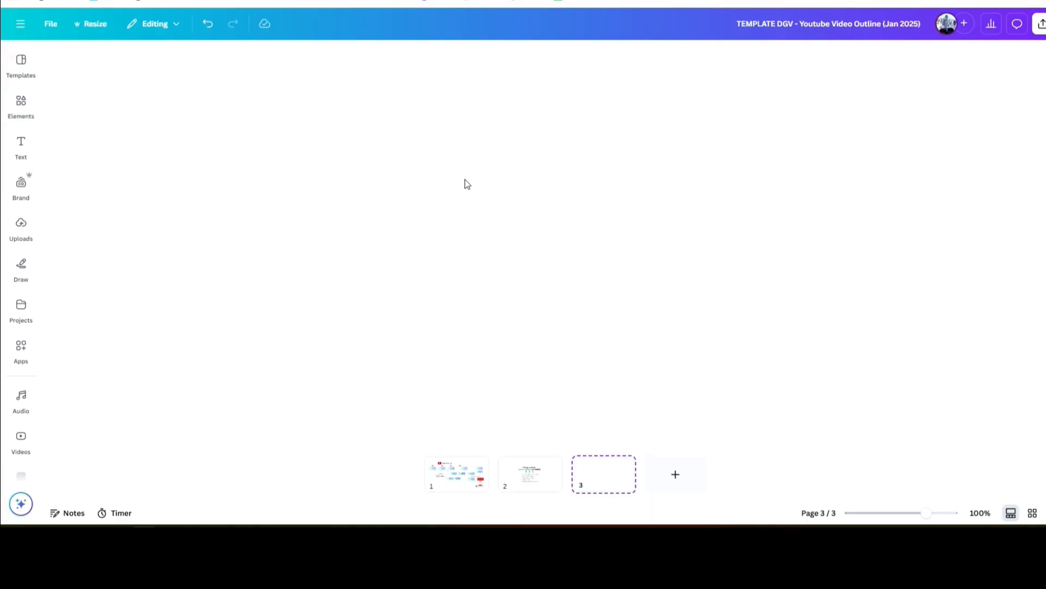
{"action": "left_click", "coordinate": [20, 105]}
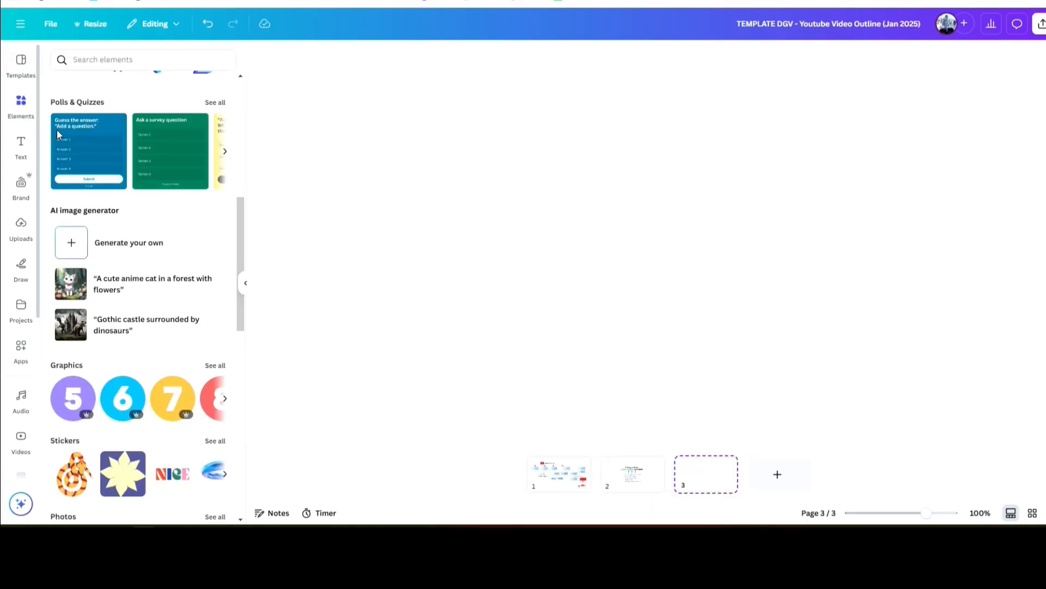
{"action": "scroll", "coordinate": [159, 239], "scroll_direction": "up", "scroll_amount": 5}
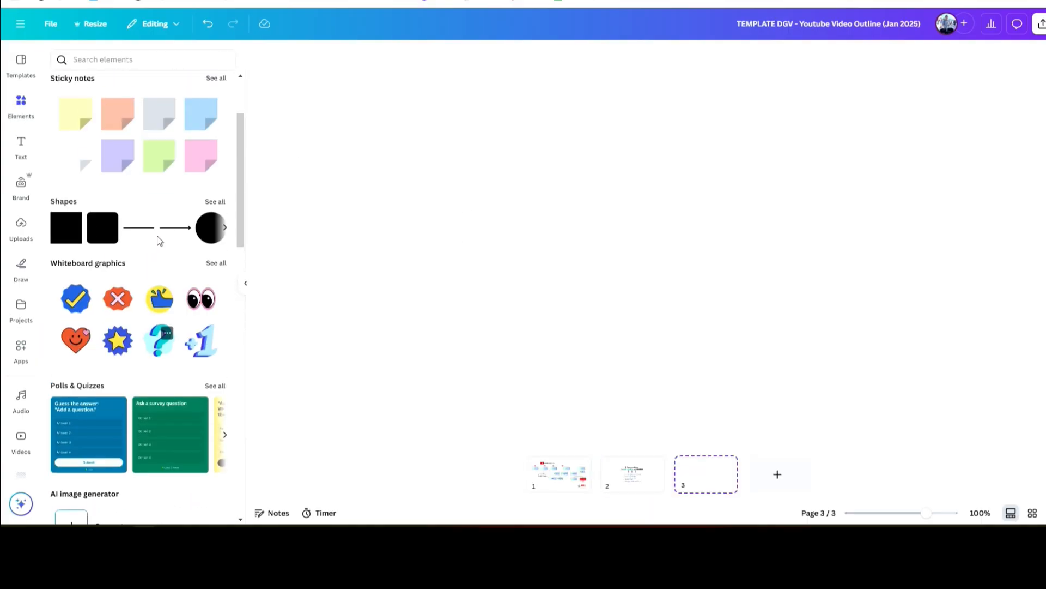
{"action": "scroll", "coordinate": [158, 240], "scroll_direction": "down", "scroll_amount": 9}
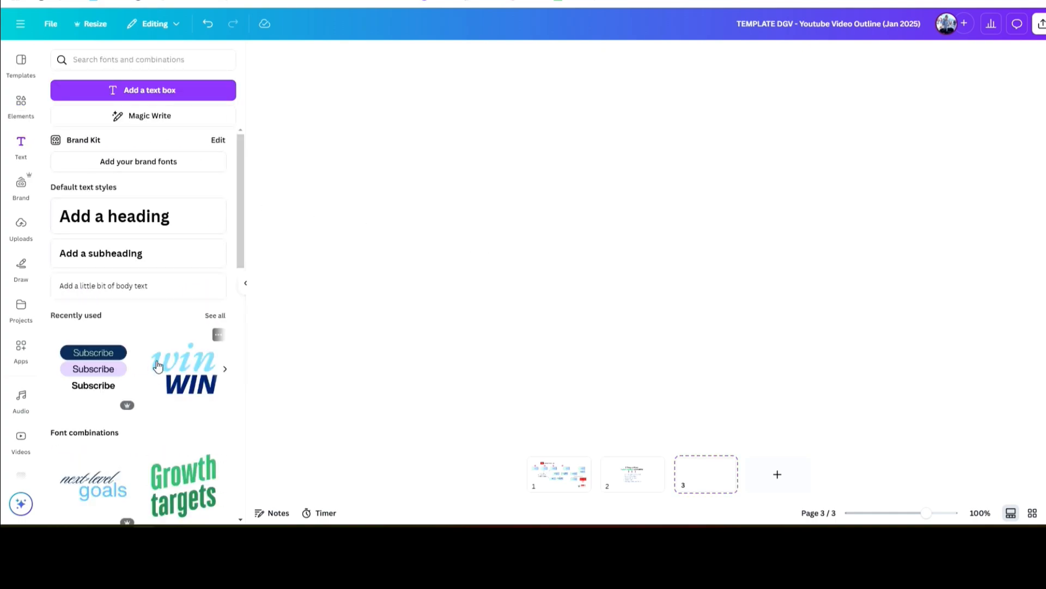
- Add a text box and the "Growth targets" font combination to whiteboard page 3, and move them apart so they do not overlap
{"action": "left_click", "coordinate": [146, 90]}
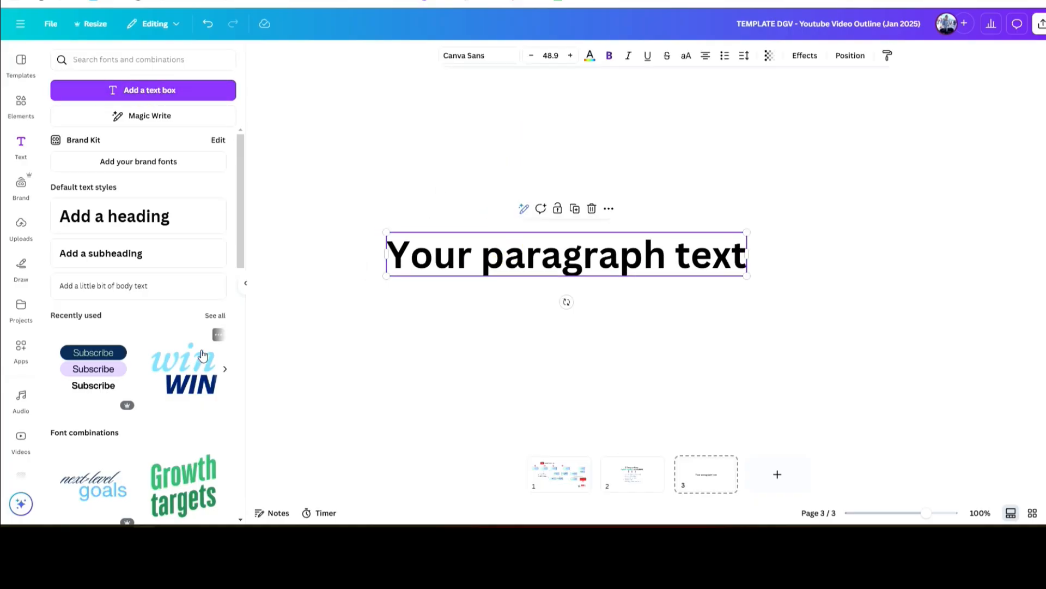
{"action": "scroll", "coordinate": [203, 355], "scroll_direction": "down", "scroll_amount": 1}
{"action": "left_click", "coordinate": [185, 425]}
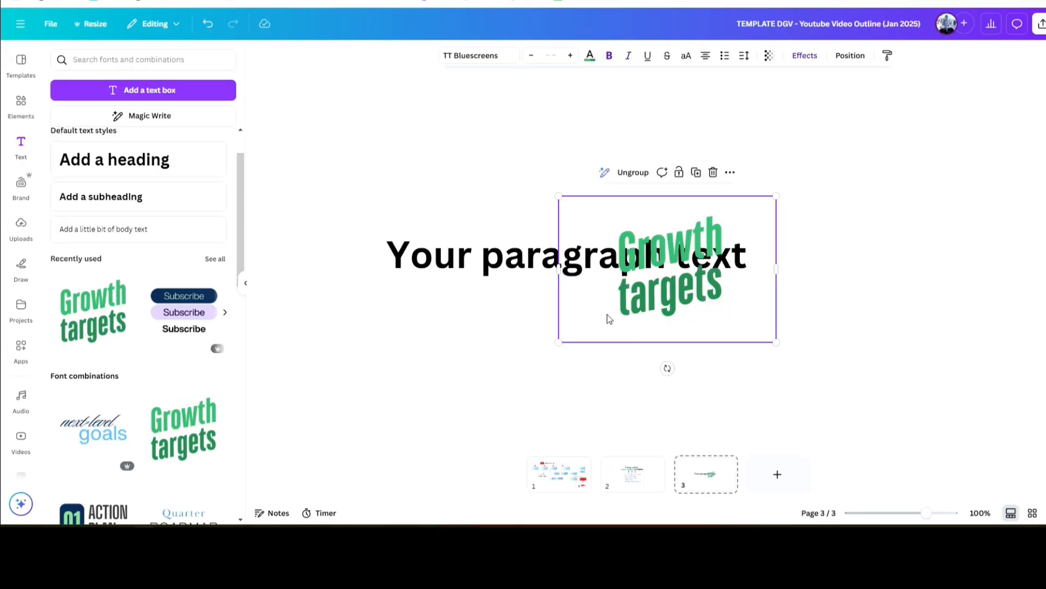
{"action": "left_click_drag", "start_coordinate": [609, 319], "coordinate": [795, 325]}
{"action": "left_click_drag", "start_coordinate": [558, 269], "coordinate": [501, 236]}
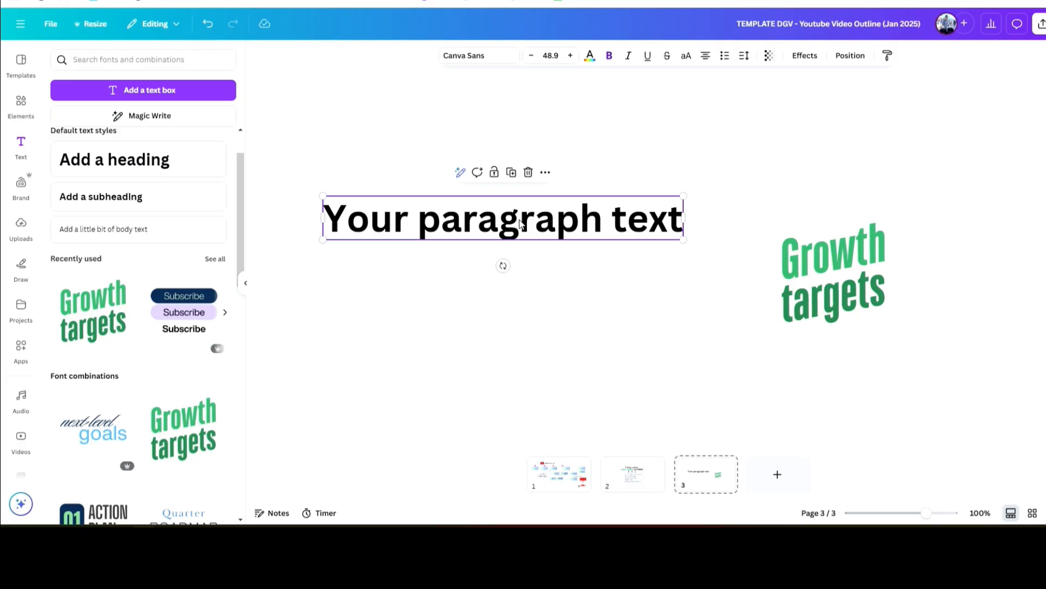
- Open the font list for the "Your paragraph text" box and browse the available fonts
{"action": "double_click", "coordinate": [520, 224]}
{"action": "left_click", "coordinate": [548, 280]}
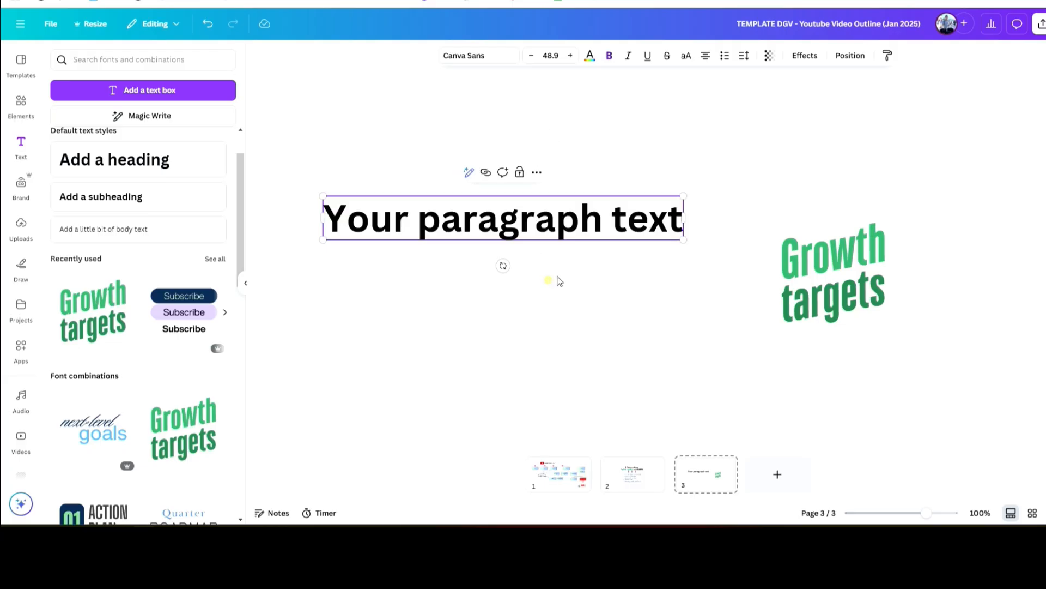
{"action": "left_click", "coordinate": [480, 56]}
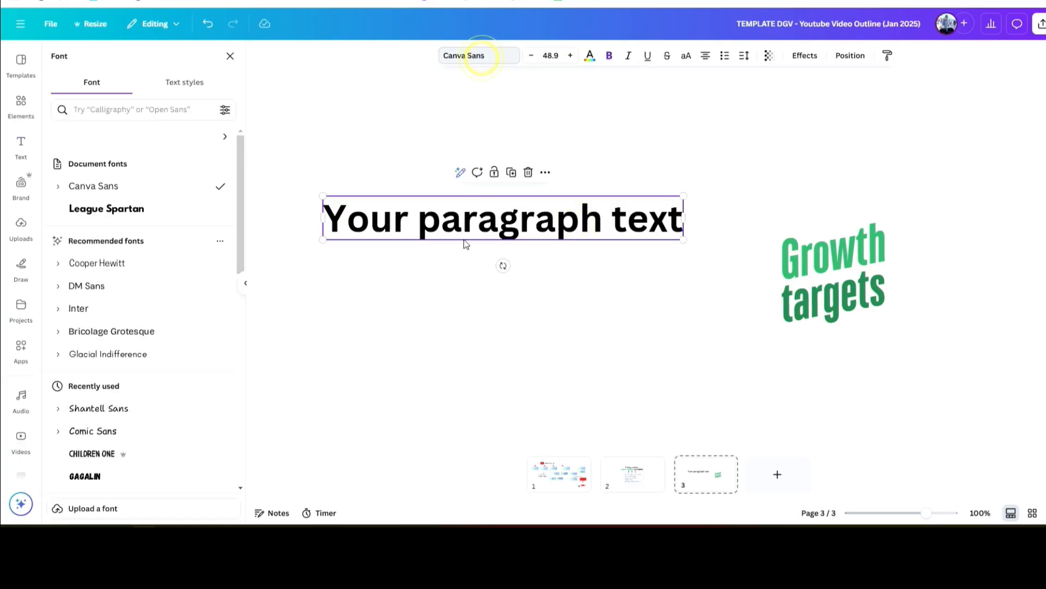
{"action": "scroll", "coordinate": [122, 280], "scroll_direction": "down", "scroll_amount": 10}
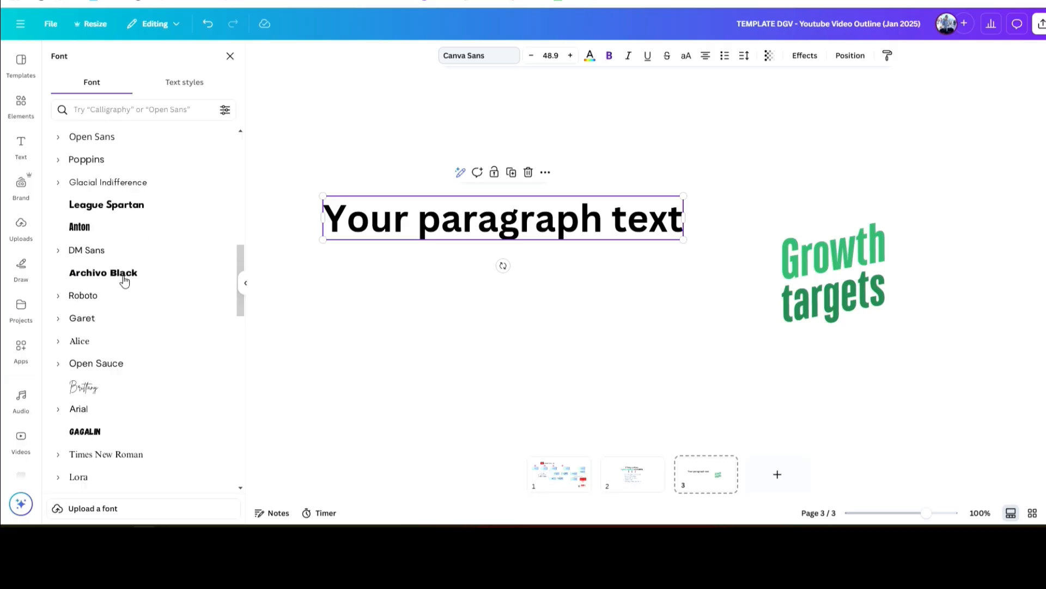
{"action": "scroll", "coordinate": [124, 280], "scroll_direction": "down", "scroll_amount": 15}
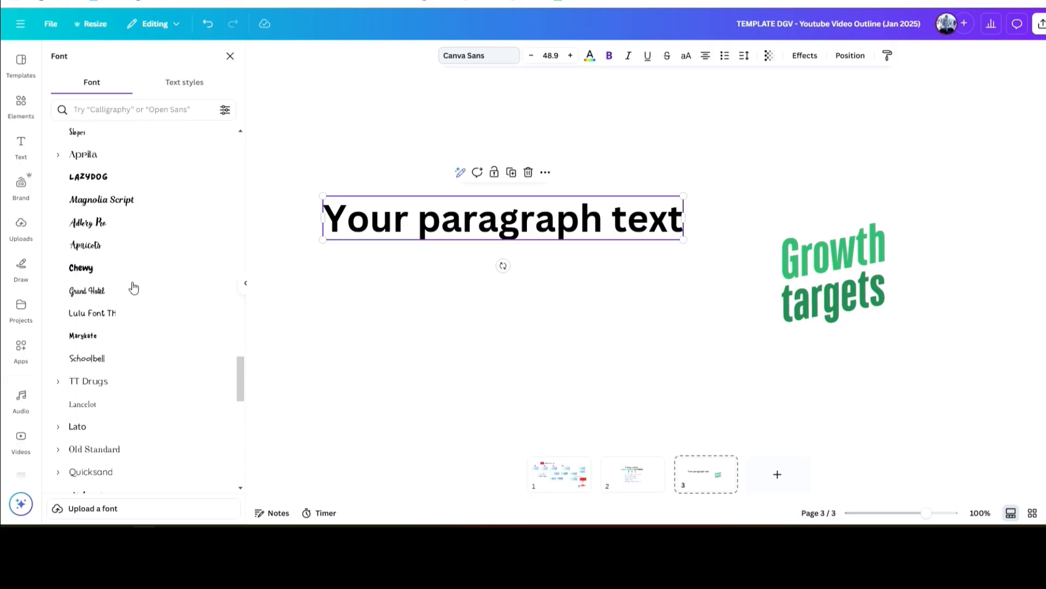
{"action": "scroll", "coordinate": [133, 287], "scroll_direction": "down", "scroll_amount": 3}
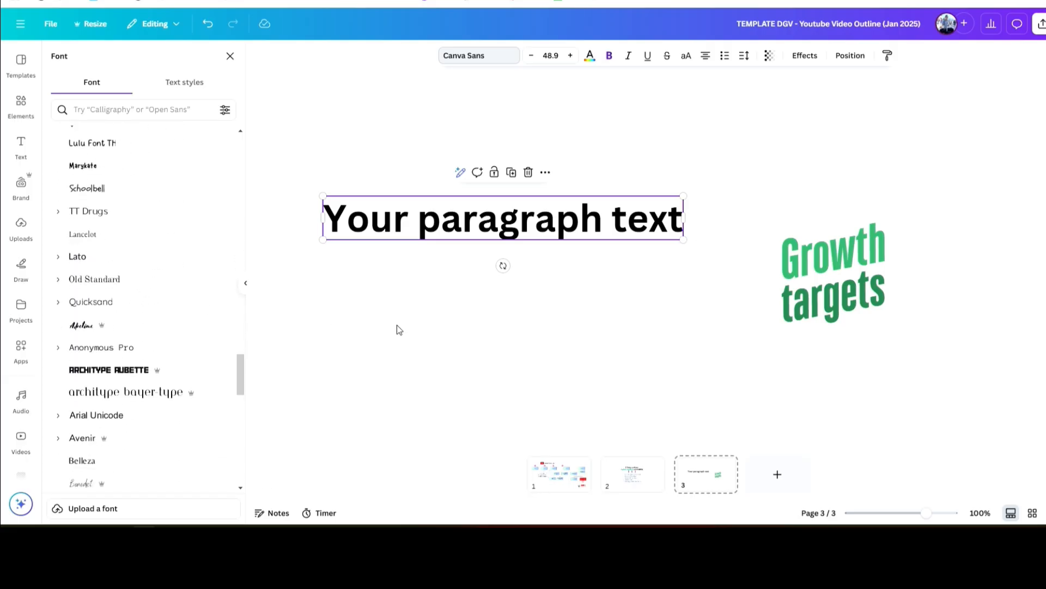
- Reduce the font size of the "Your paragraph text" box to 44.9
{"action": "left_click", "coordinate": [551, 55]}
{"action": "left_click", "coordinate": [533, 56]}
{"action": "left_click", "coordinate": [533, 56]}
{"action": "left_click", "coordinate": [533, 56]}
{"action": "left_click", "coordinate": [533, 57]}
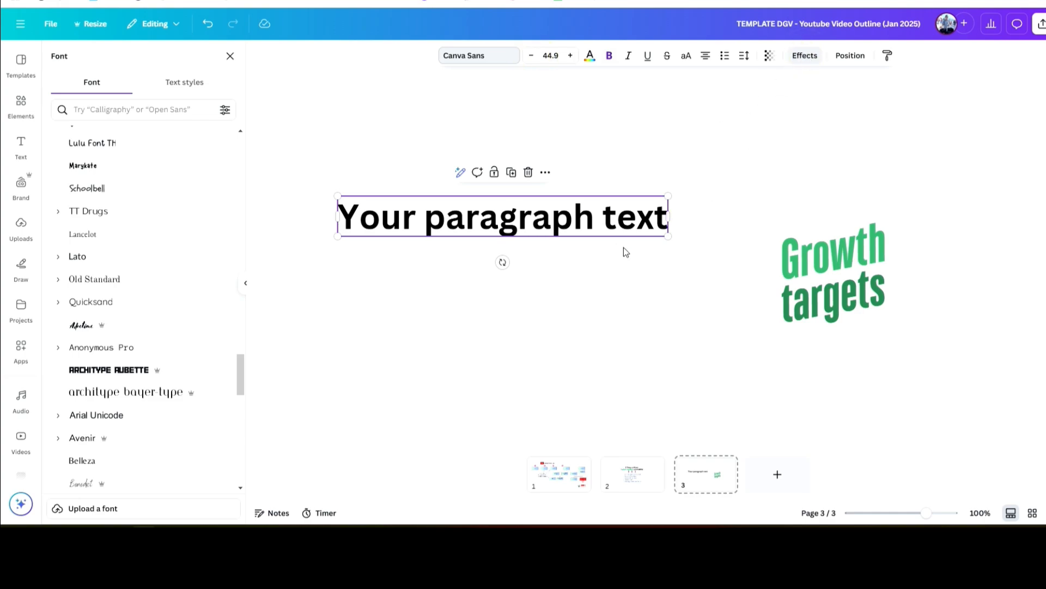
- Try the Outline, Splice, Hollow and Shadow text effects on "Your paragraph text" and finish with the Lift effect
{"action": "left_click", "coordinate": [809, 55]}
{"action": "left_click", "coordinate": [811, 57]}
{"action": "left_click", "coordinate": [813, 58]}
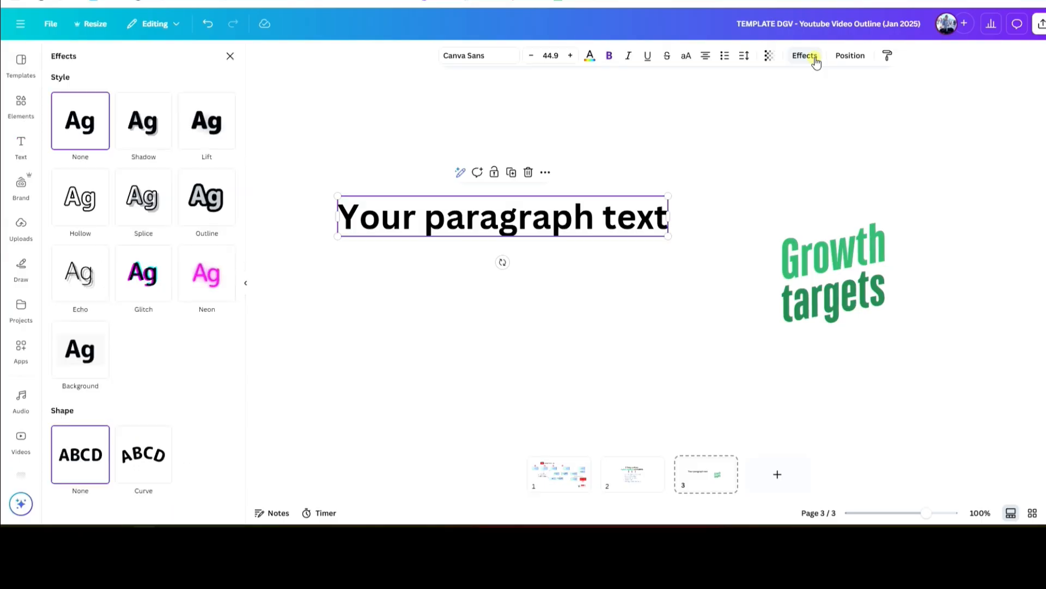
{"action": "left_click", "coordinate": [216, 200]}
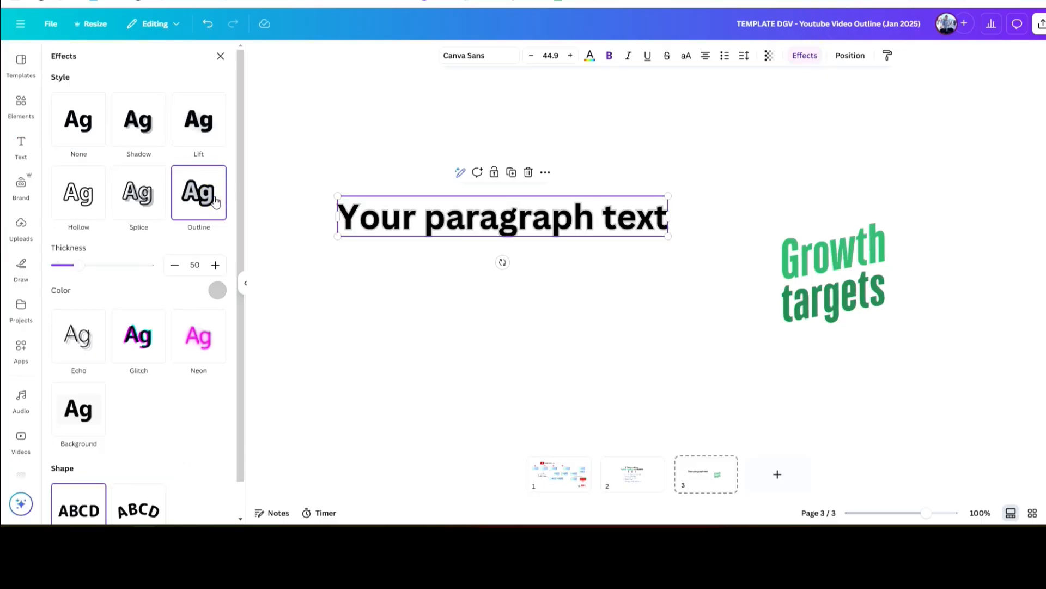
{"action": "left_click", "coordinate": [138, 192]}
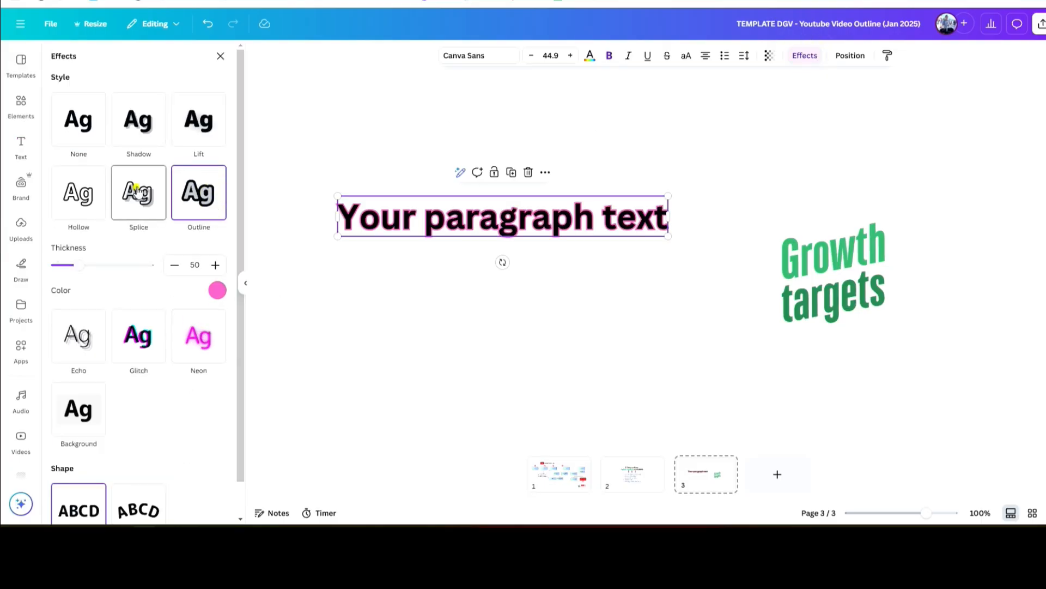
{"action": "left_click", "coordinate": [82, 195]}
{"action": "left_click", "coordinate": [66, 138]}
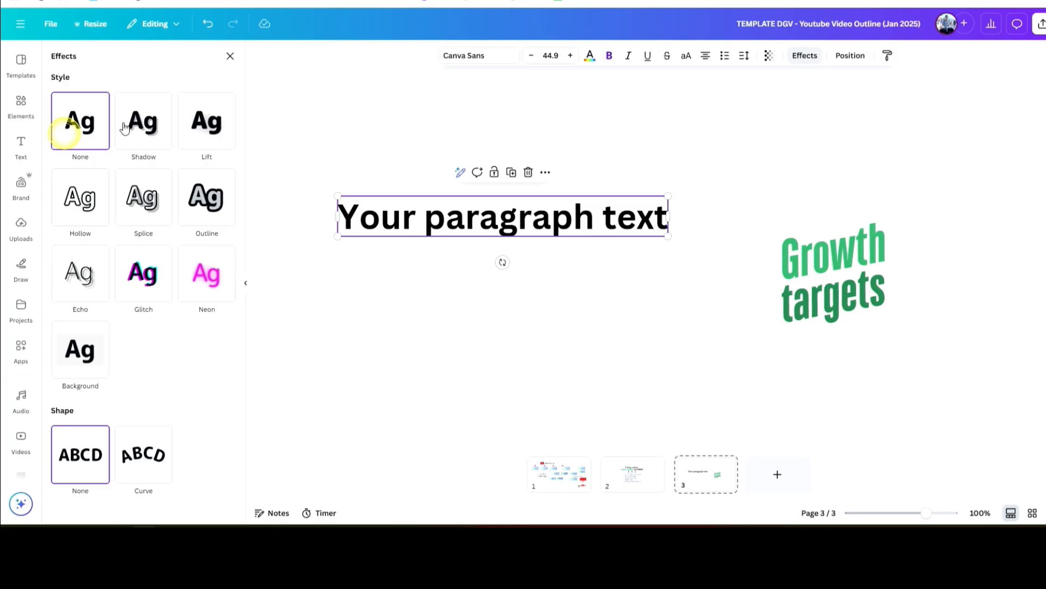
{"action": "left_click", "coordinate": [133, 123]}
{"action": "left_click", "coordinate": [188, 121]}
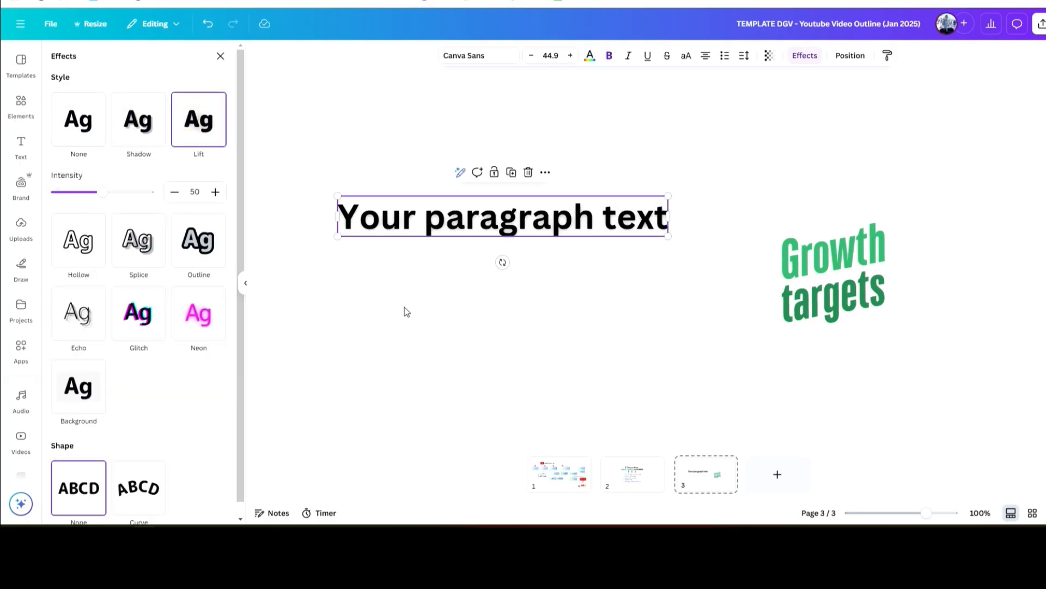
{"action": "left_click", "coordinate": [404, 308]}
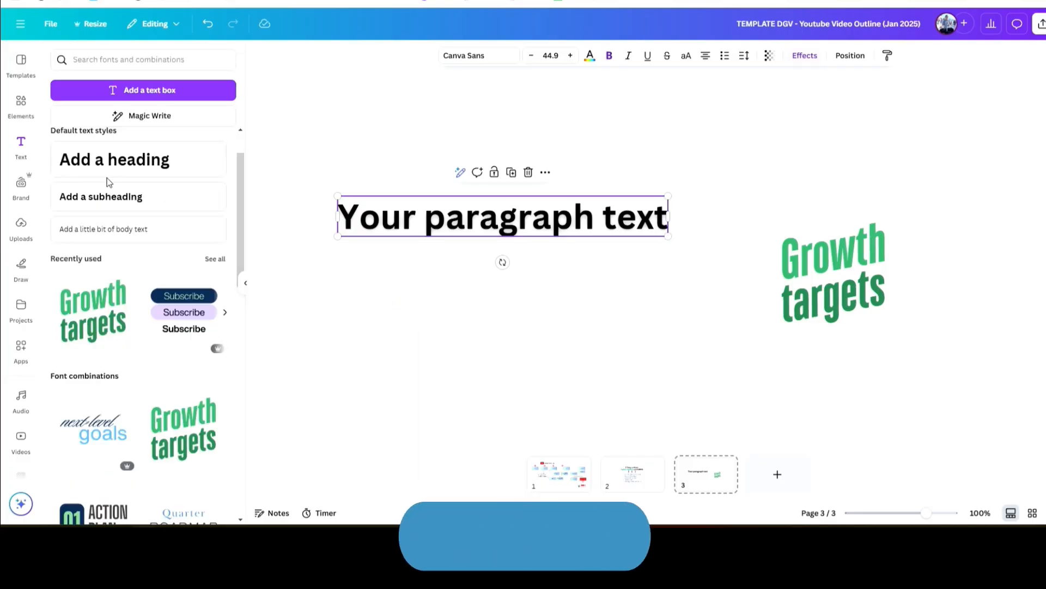
- Add the purple number 5 circle graphic to page 3 and move the paragraph text so it overlaps the circle's lower edge
{"action": "left_click", "coordinate": [26, 108]}
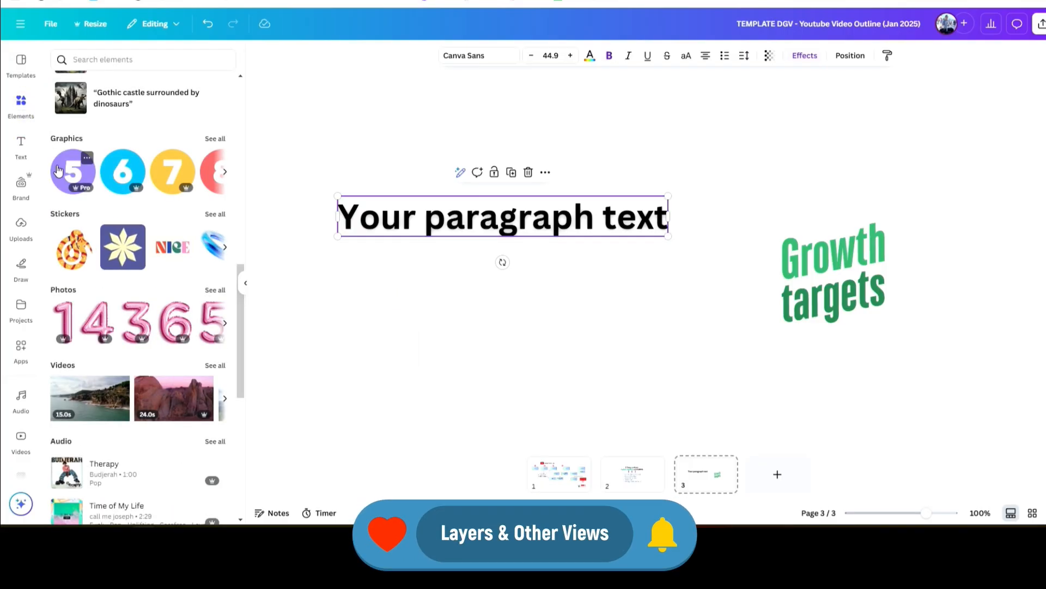
{"action": "left_click", "coordinate": [58, 170]}
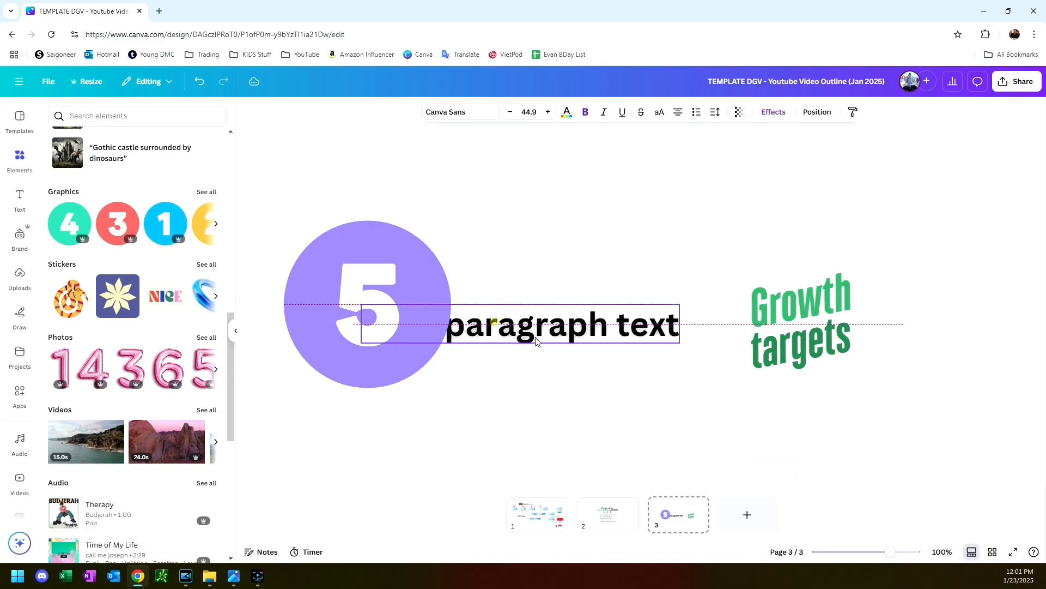
{"action": "left_click_drag", "start_coordinate": [524, 272], "coordinate": [573, 306]}
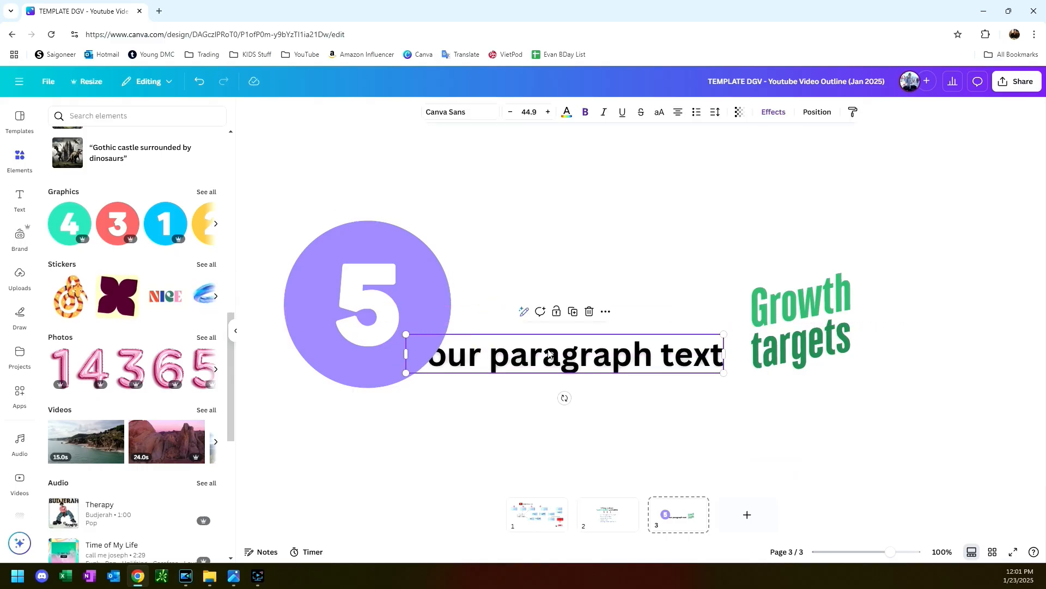
- Bring the paragraph text forward so it sits in front of the purple number 5 circle
{"action": "right_click", "coordinate": [549, 353]}
{"action": "mouse_move", "coordinate": [571, 423]}
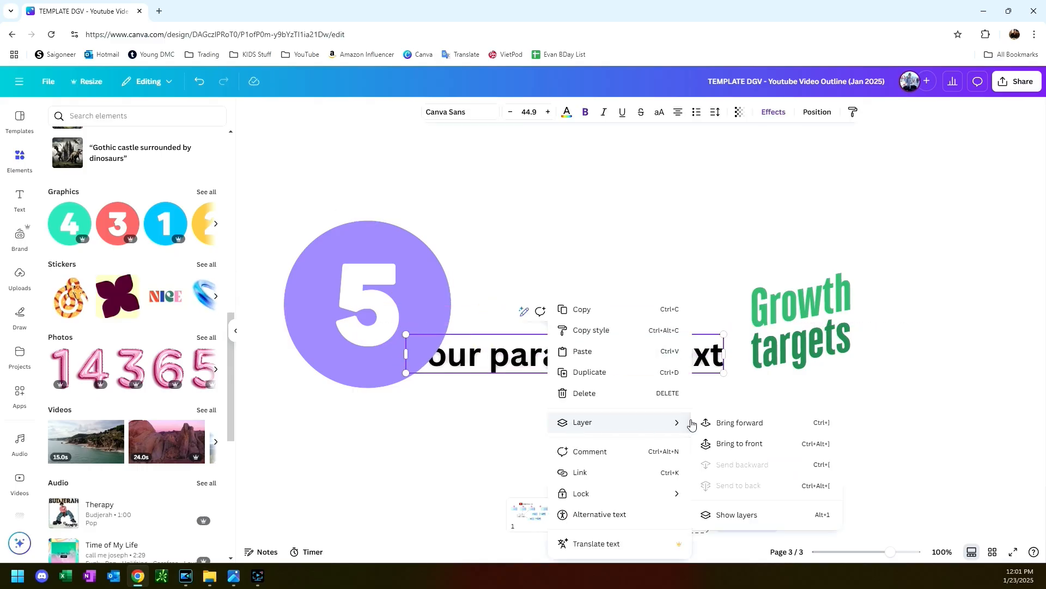
{"action": "left_click", "coordinate": [724, 429]}
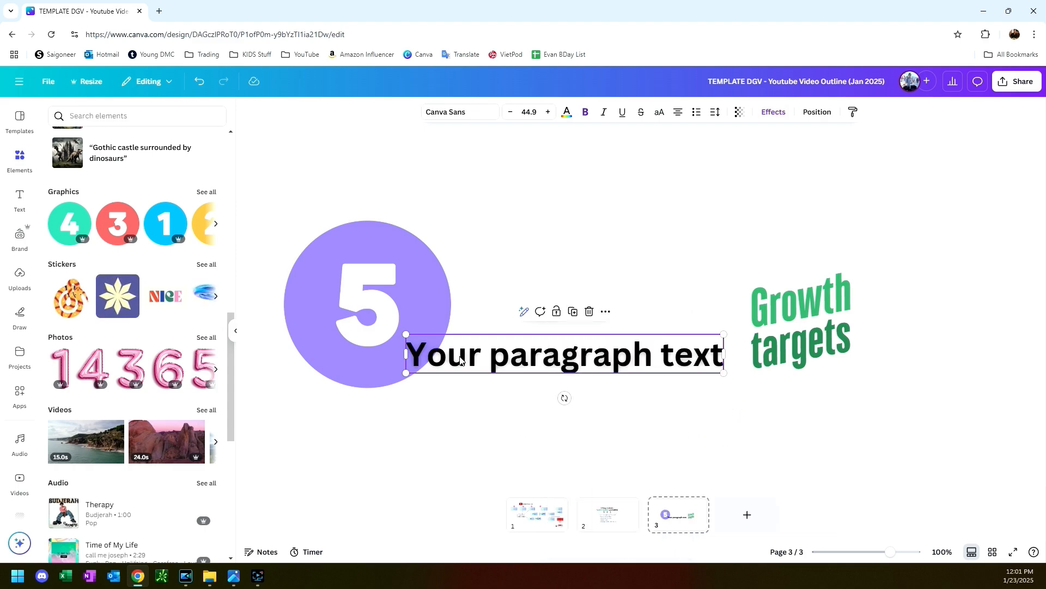
- Show the layers list, move the number 5 circle's layer to the top and return it to beneath the paragraph text
{"action": "right_click", "coordinate": [423, 257]}
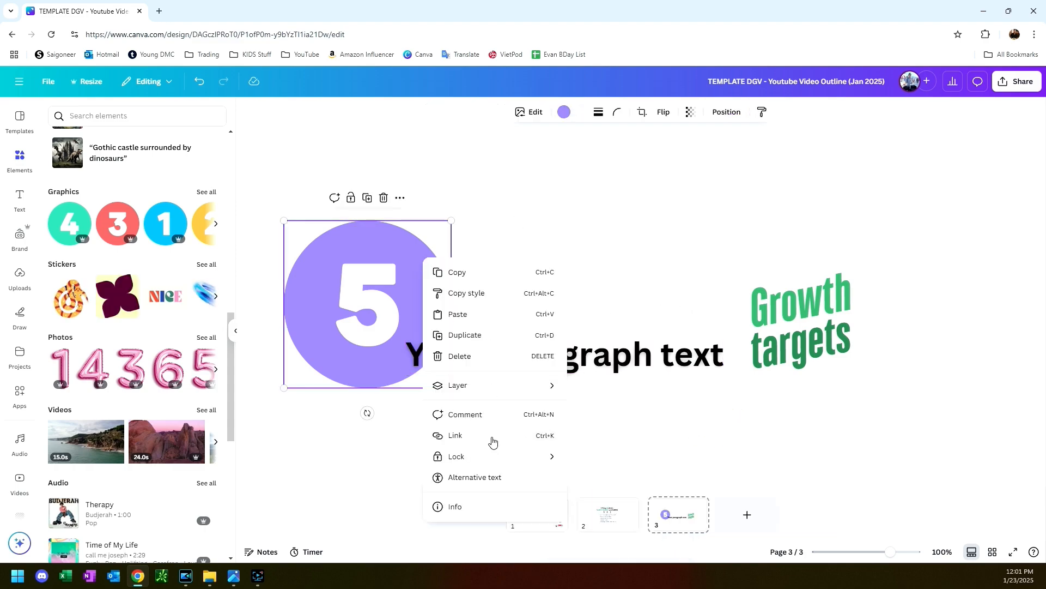
{"action": "mouse_move", "coordinate": [504, 388]}
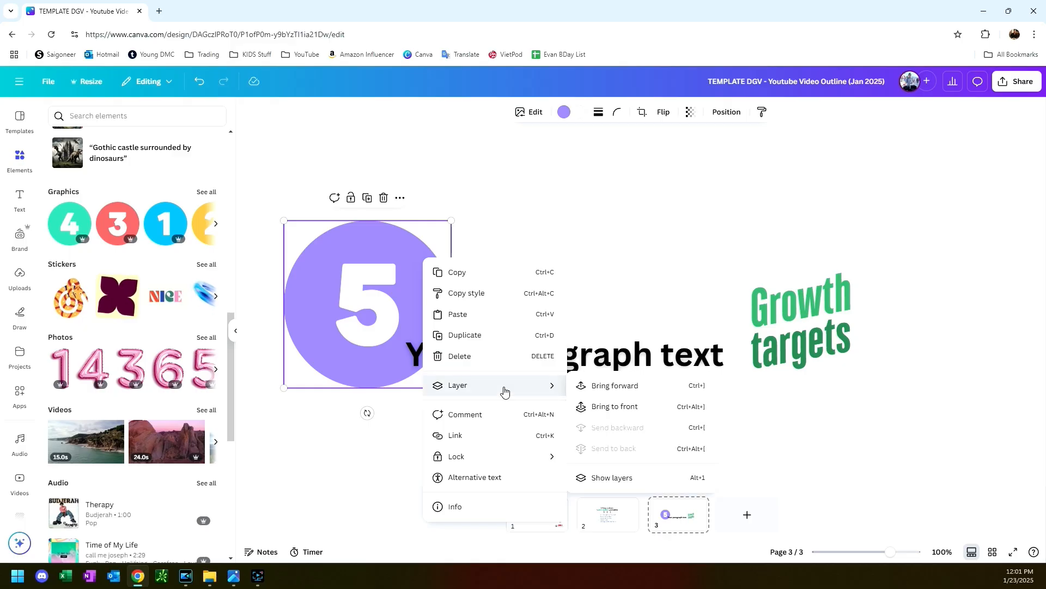
{"action": "left_click", "coordinate": [622, 479]}
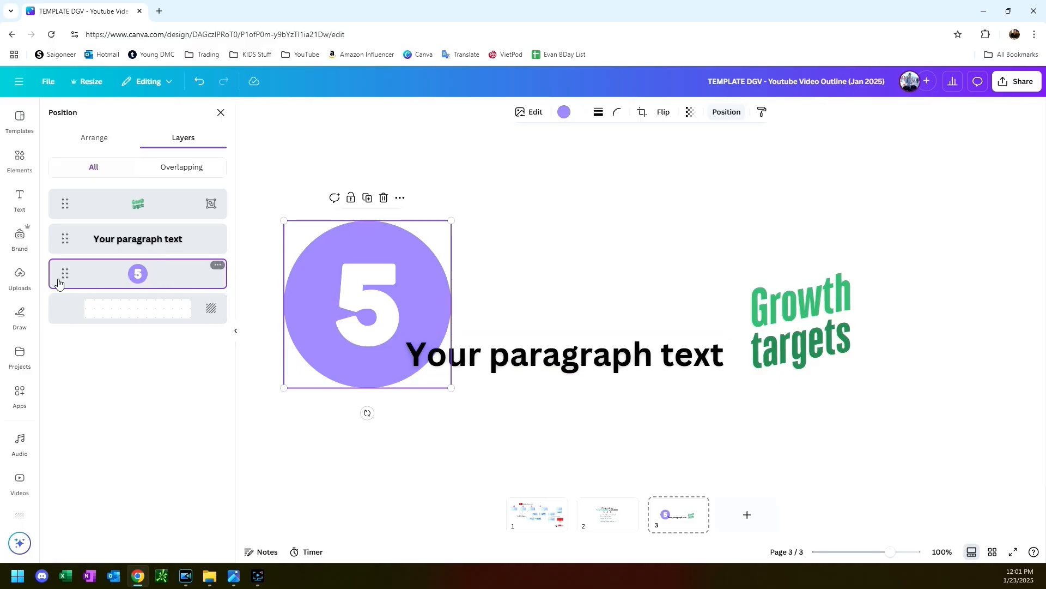
{"action": "left_click_drag", "start_coordinate": [59, 281], "coordinate": [70, 186]}
{"action": "left_click_drag", "start_coordinate": [59, 275], "coordinate": [65, 198]}
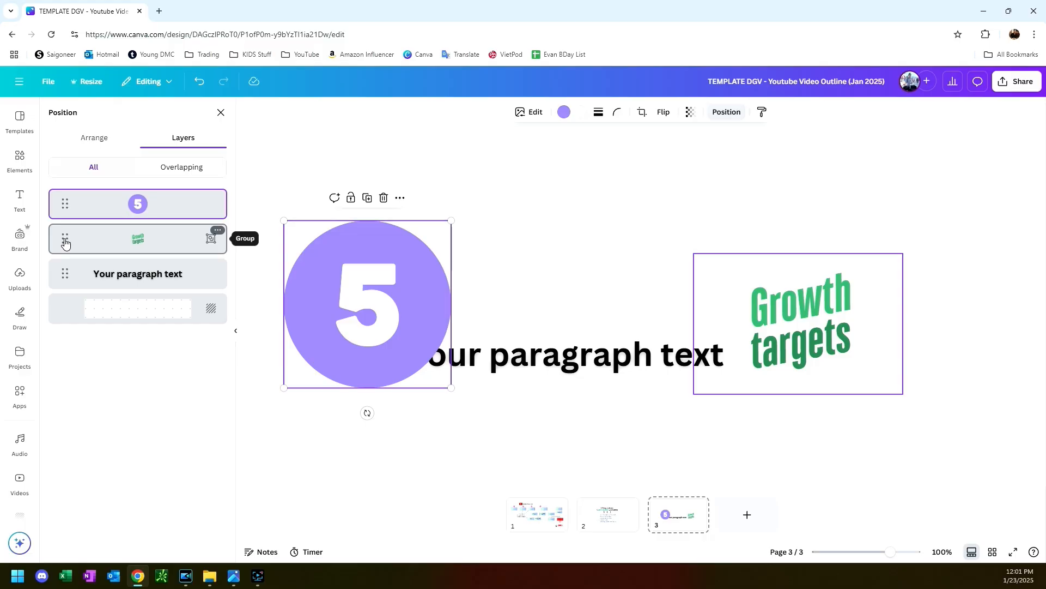
{"action": "left_click_drag", "start_coordinate": [61, 204], "coordinate": [63, 289]}
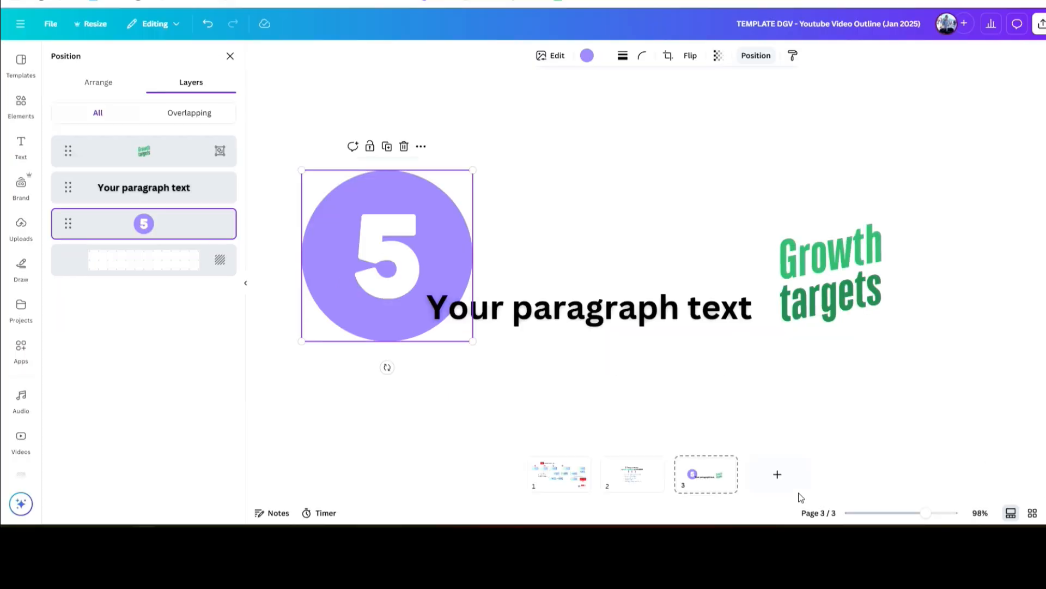
- Zoom the whiteboard out to 66%, toggle the page thumbnails, and view page 2 before returning to page 3
{"action": "left_click_drag", "start_coordinate": [927, 513], "coordinate": [918, 512]}
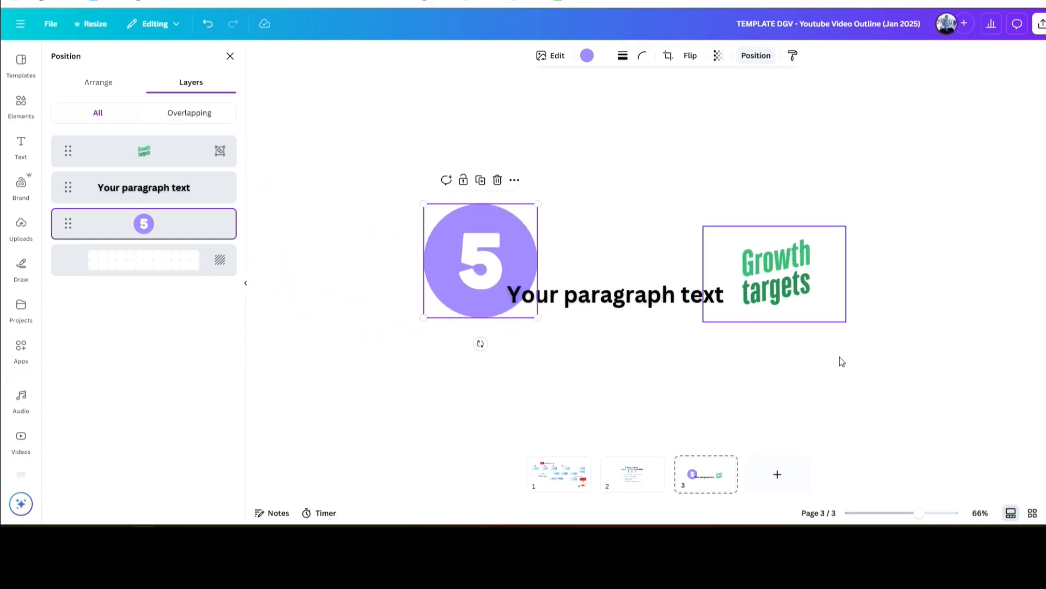
{"action": "left_click_drag", "start_coordinate": [919, 513], "coordinate": [919, 513]}
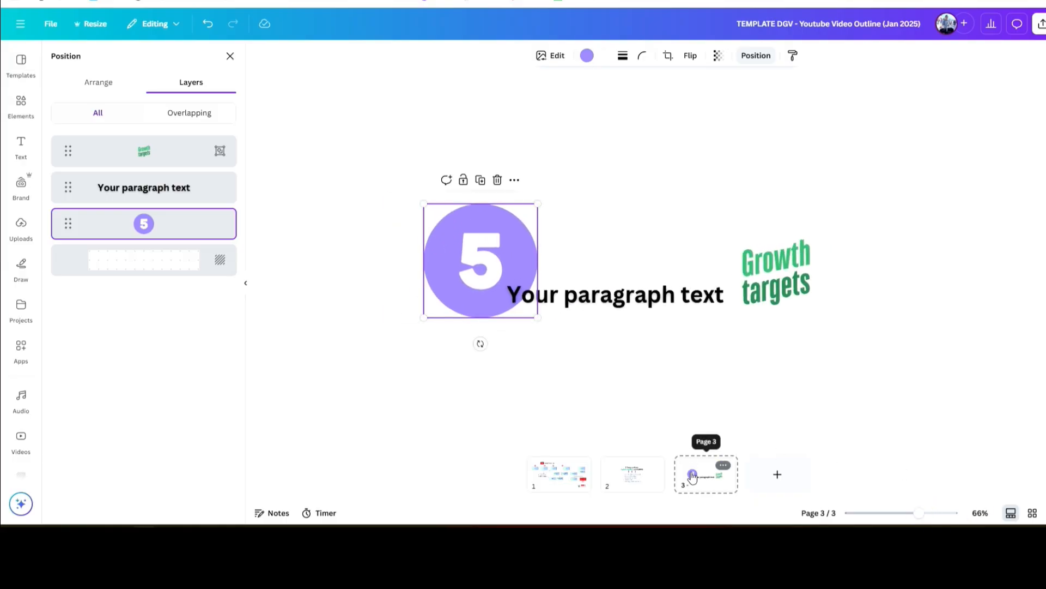
{"action": "left_click", "coordinate": [1012, 514]}
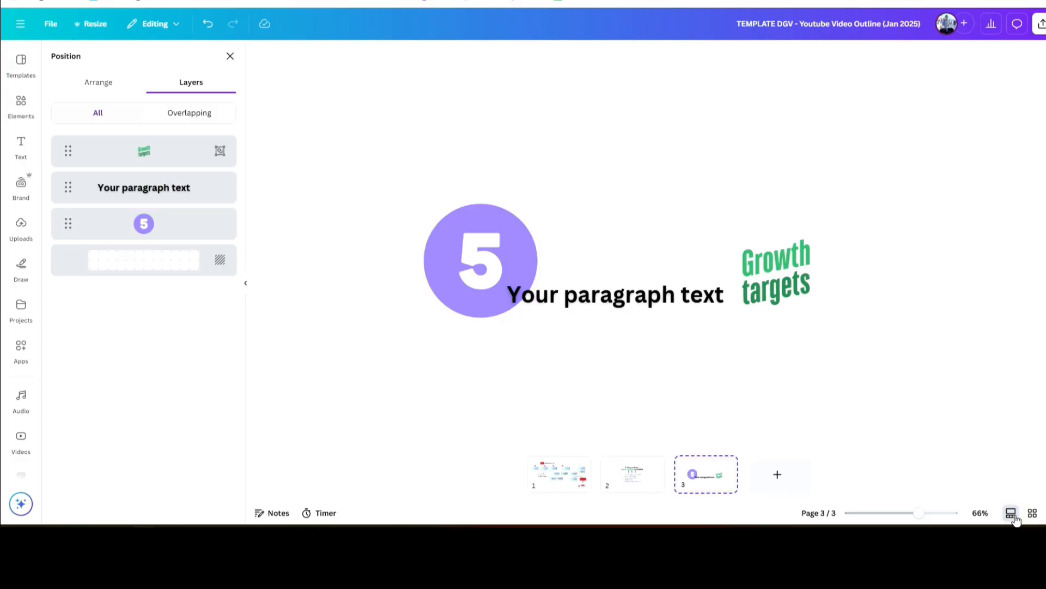
{"action": "left_click", "coordinate": [632, 473]}
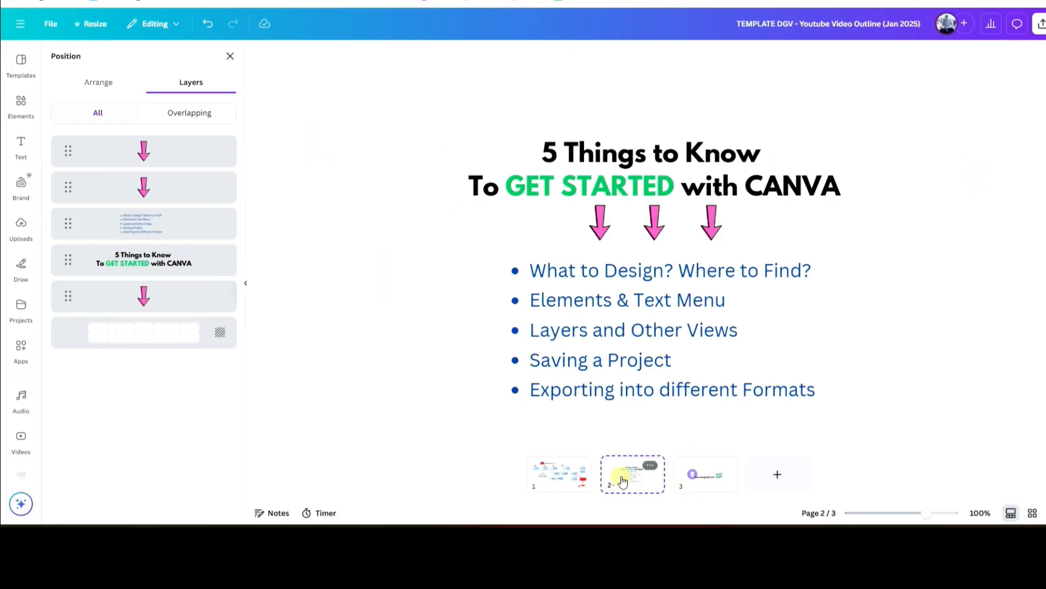
{"action": "left_click", "coordinate": [709, 475]}
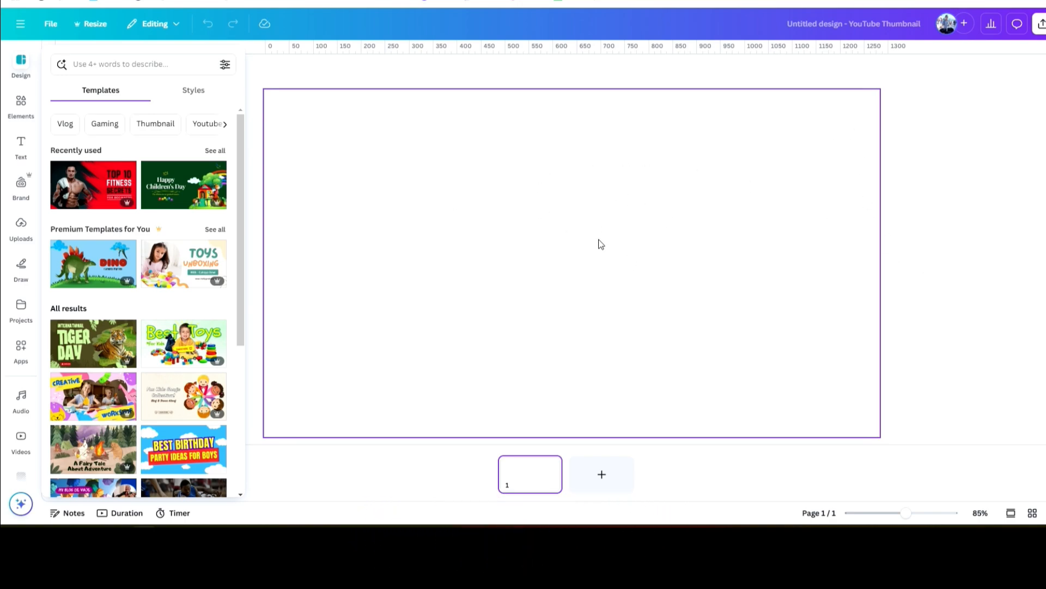
- Rename the untitled YouTube thumbnail design as "Test Project"
{"action": "left_click", "coordinate": [832, 25]}
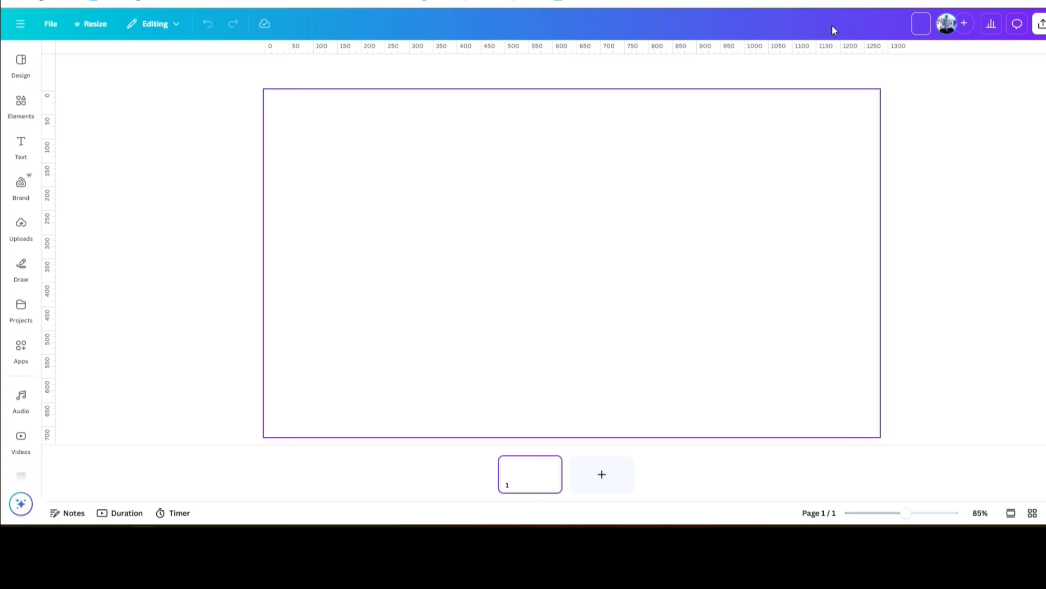
{"action": "type", "text": "Test Project"}
{"action": "left_click", "coordinate": [933, 135]}
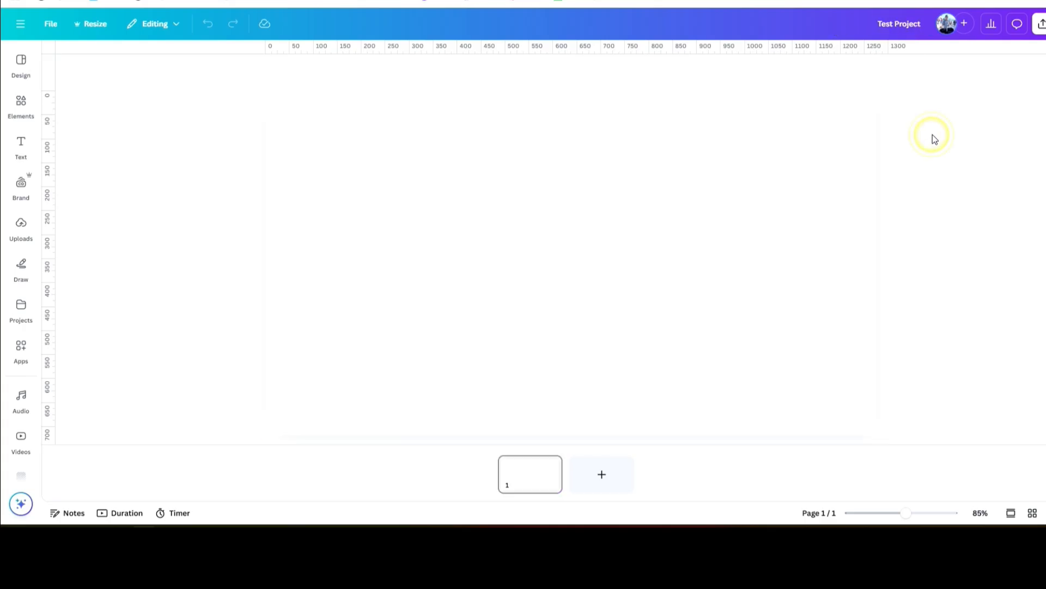
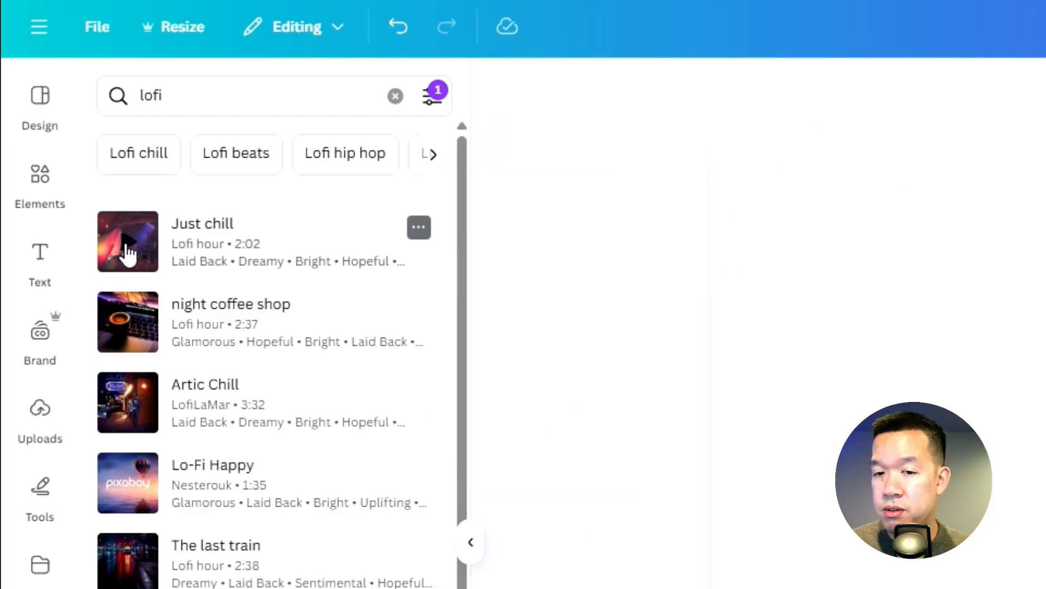
- Listen to previews of the lofi tracks "Just chill" and "Artic Chill" in the audio results
{"action": "left_click", "coordinate": [128, 252]}
{"action": "left_click", "coordinate": [127, 410]}
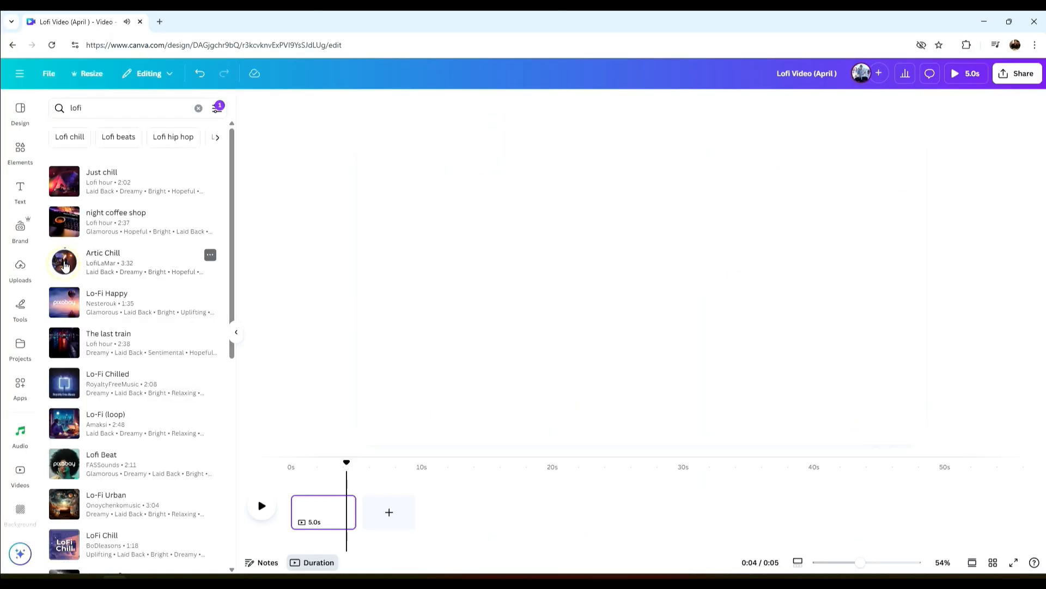
{"action": "left_click", "coordinate": [66, 265]}
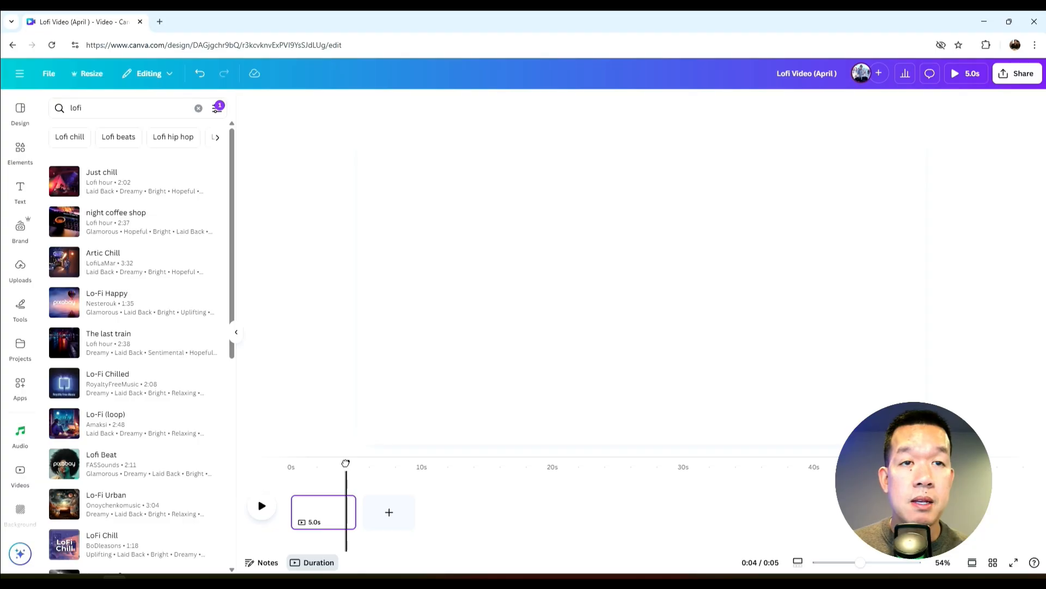
- Return the playhead to the start of the timeline and add the "Just chill" audio track to the video
{"action": "left_click_drag", "start_coordinate": [346, 463], "coordinate": [290, 462]}
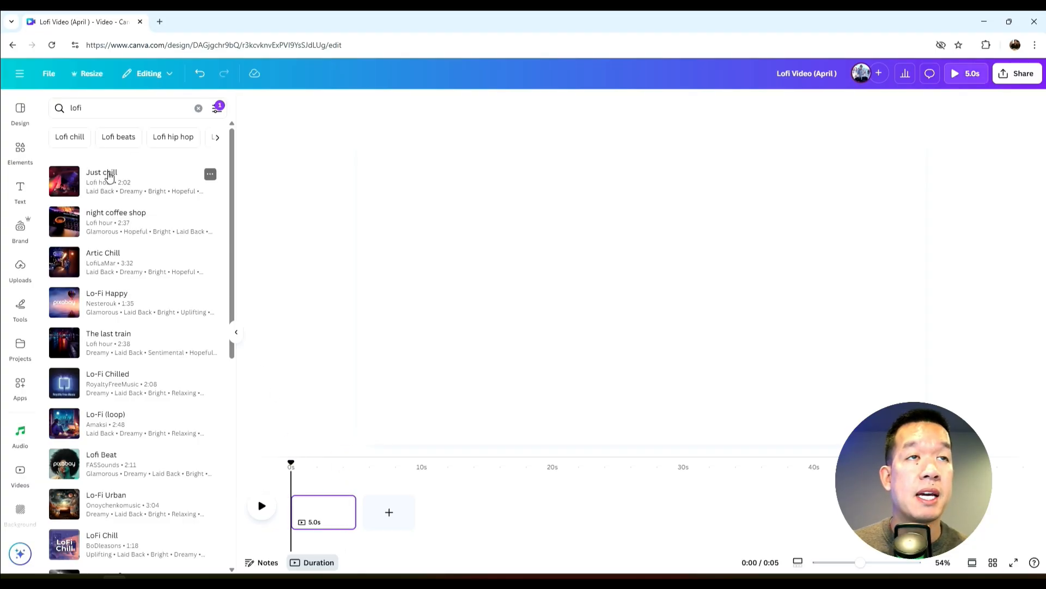
{"action": "left_click", "coordinate": [109, 175]}
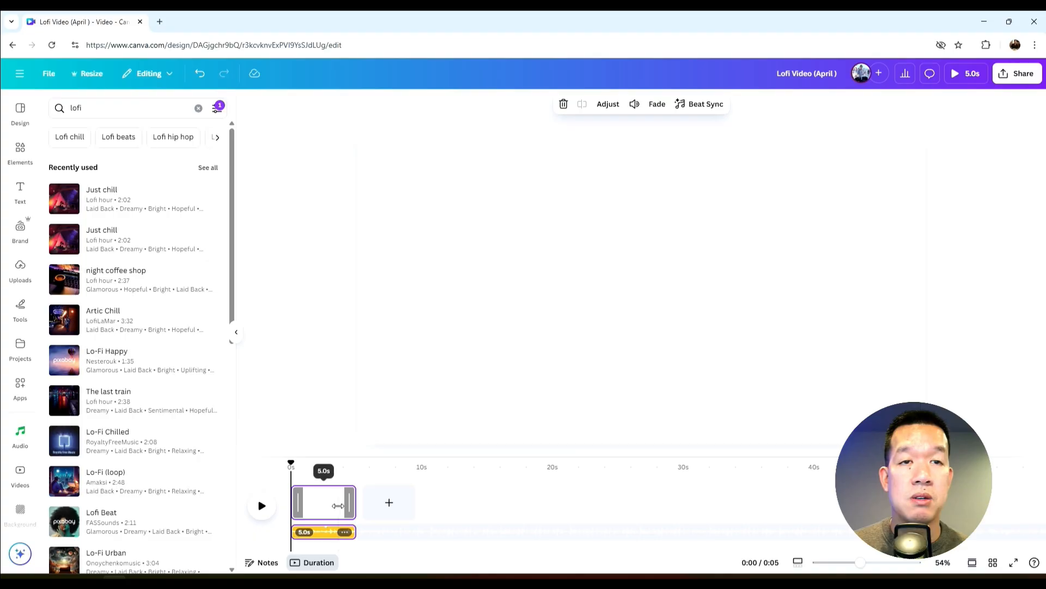
- Set the blank video page's timing to 2:02 to match the "Just chill" track and check the end of the timeline
{"action": "left_click", "coordinate": [338, 505]}
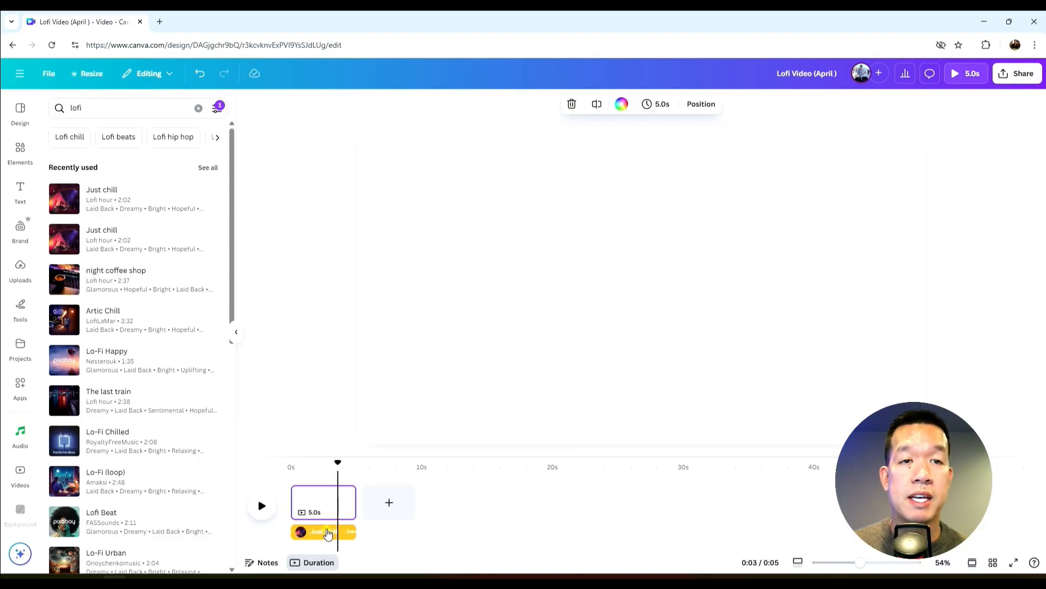
{"action": "left_click", "coordinate": [328, 533]}
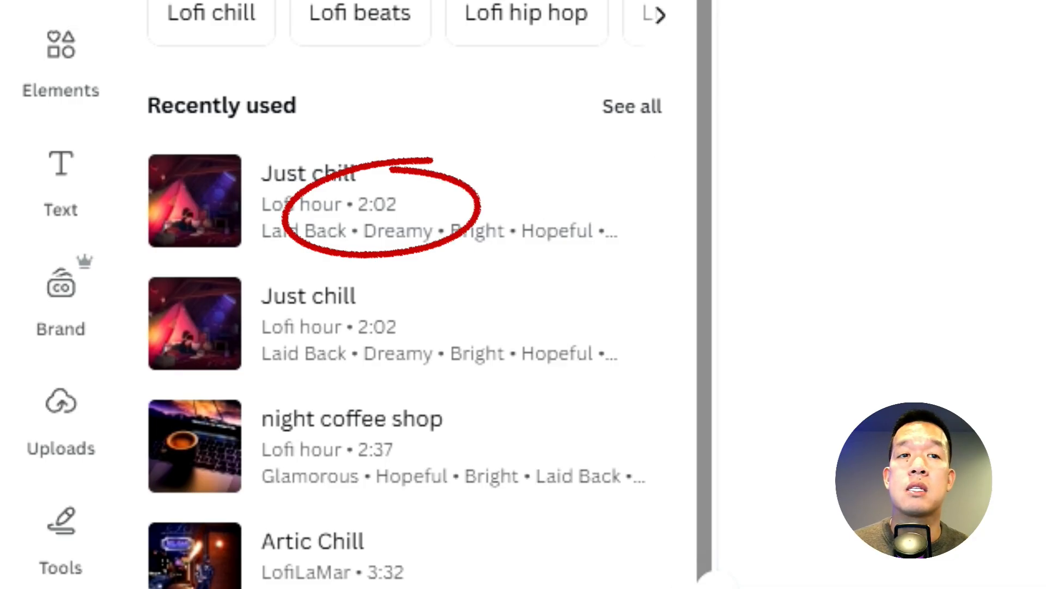
{"action": "left_click", "coordinate": [568, 218]}
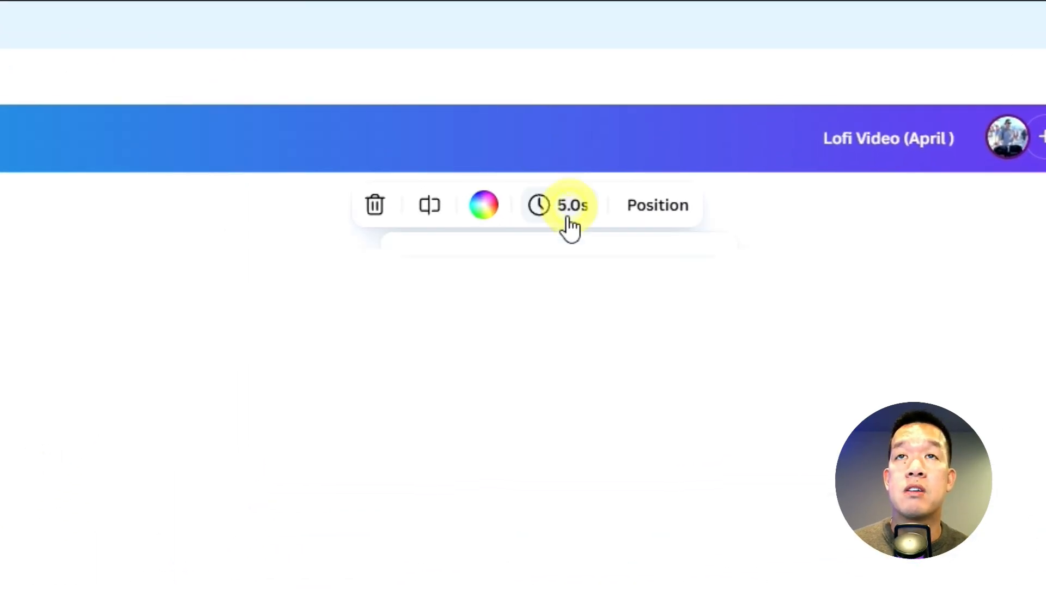
{"action": "type", "text": "4"}
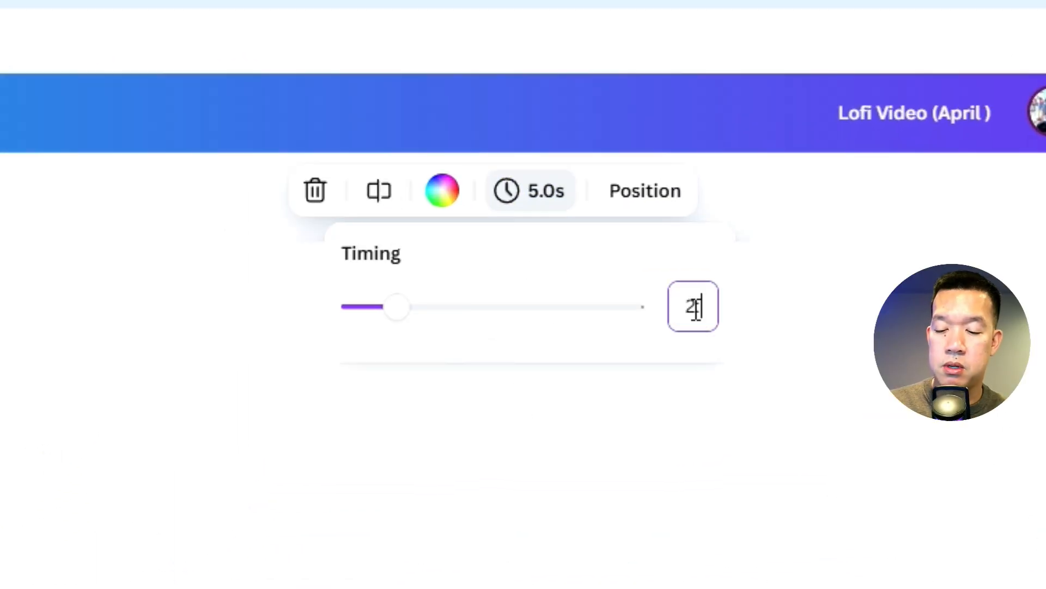
{"action": "key", "text": "Return"}
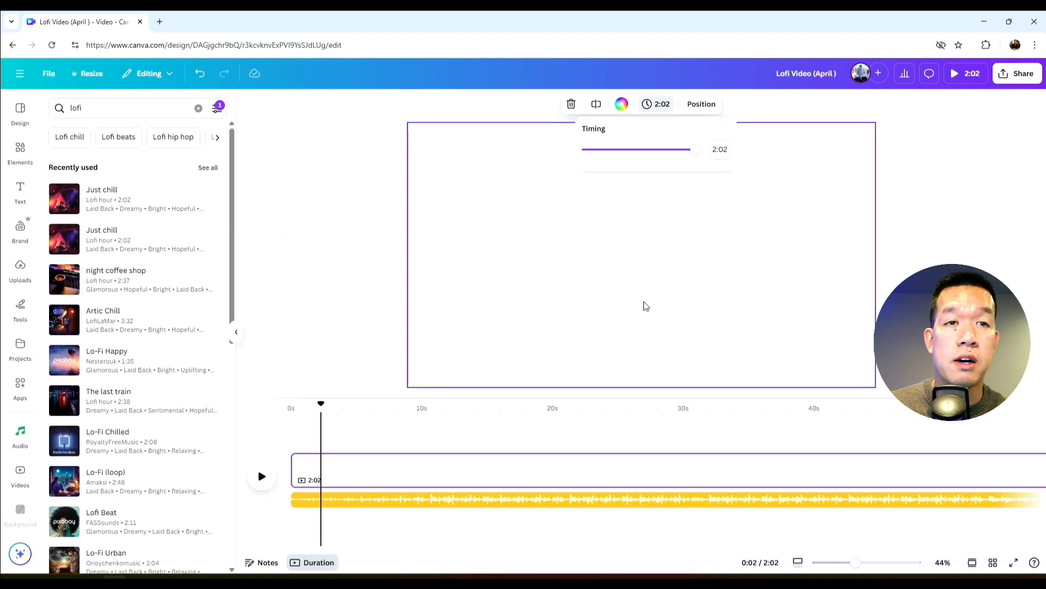
{"action": "left_click_drag", "start_coordinate": [416, 549], "coordinate": [900, 554]}
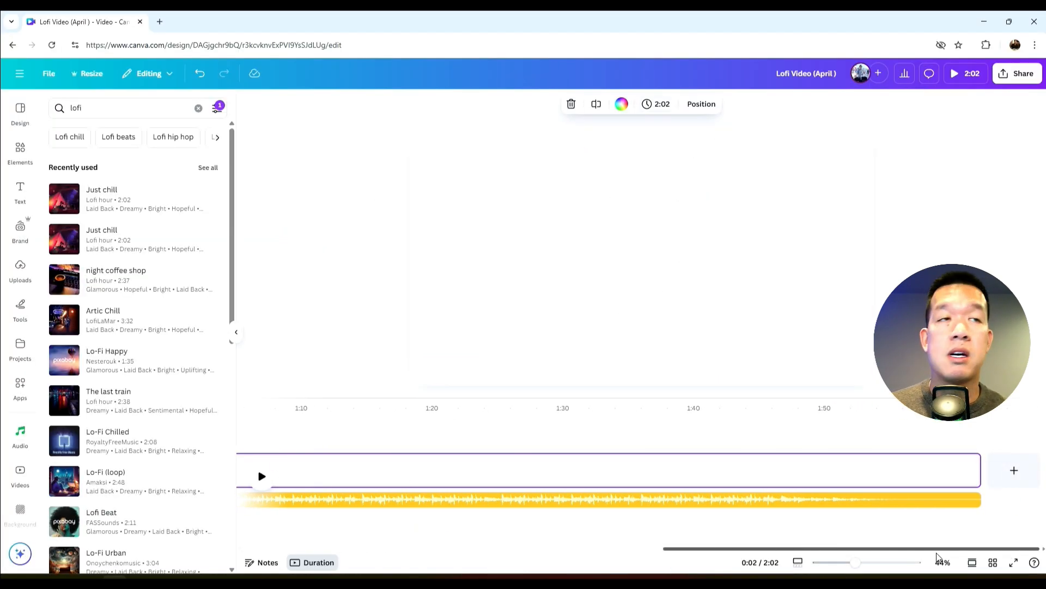
- Add a blank second page after the first and place the "night coffee shop" audio track at its start
{"action": "left_click", "coordinate": [1015, 472]}
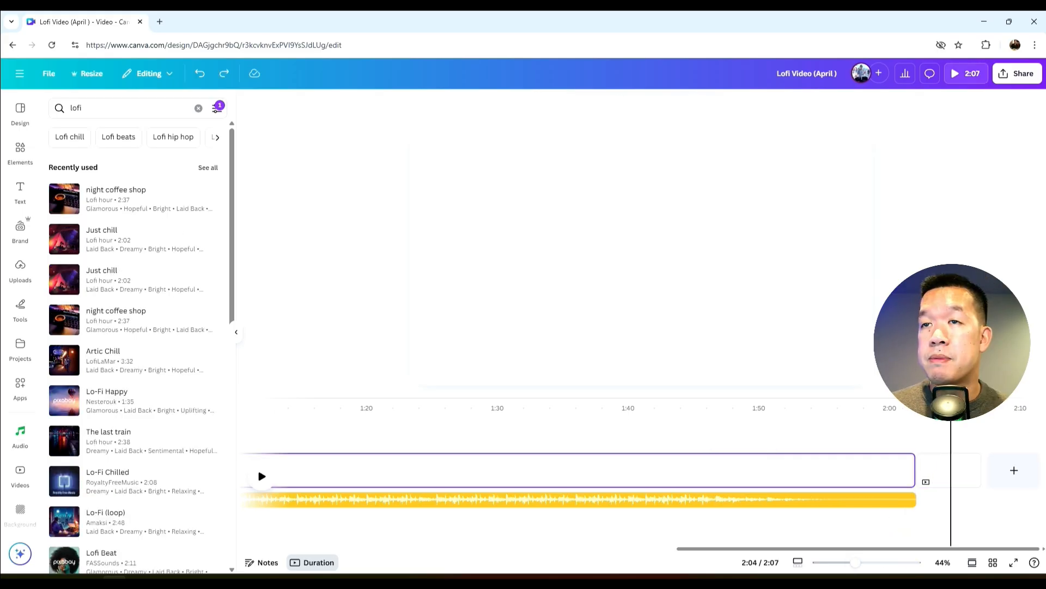
{"action": "left_click_drag", "start_coordinate": [950, 420], "coordinate": [918, 417]}
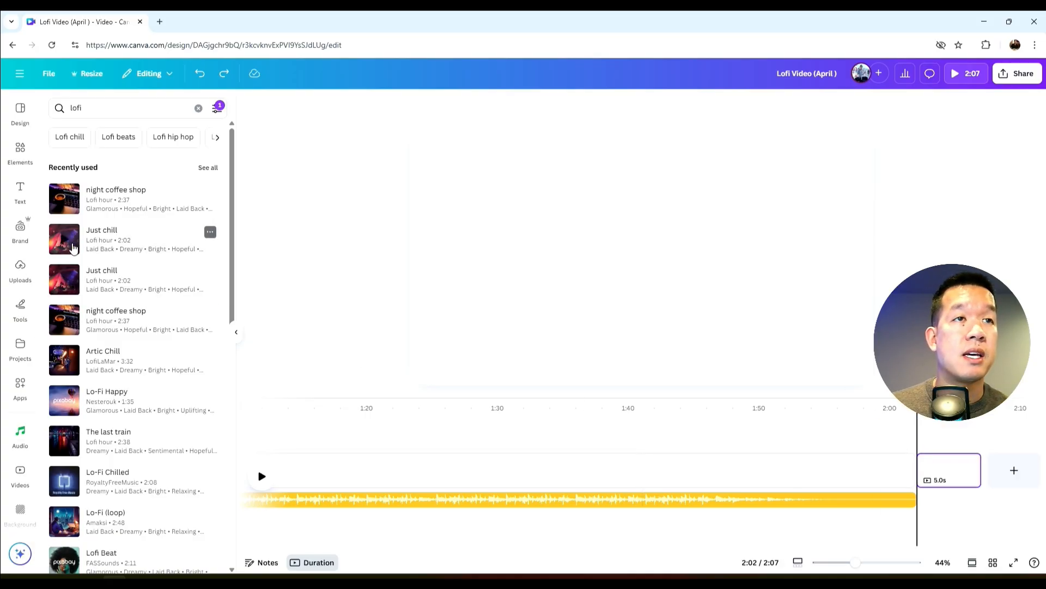
{"action": "left_click", "coordinate": [78, 316]}
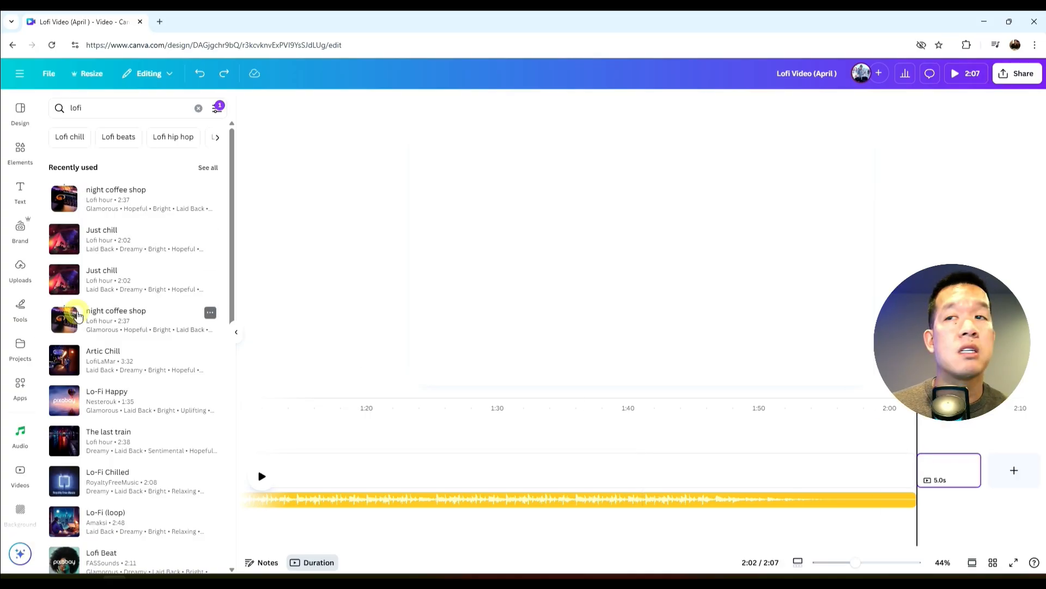
{"action": "left_click", "coordinate": [100, 316]}
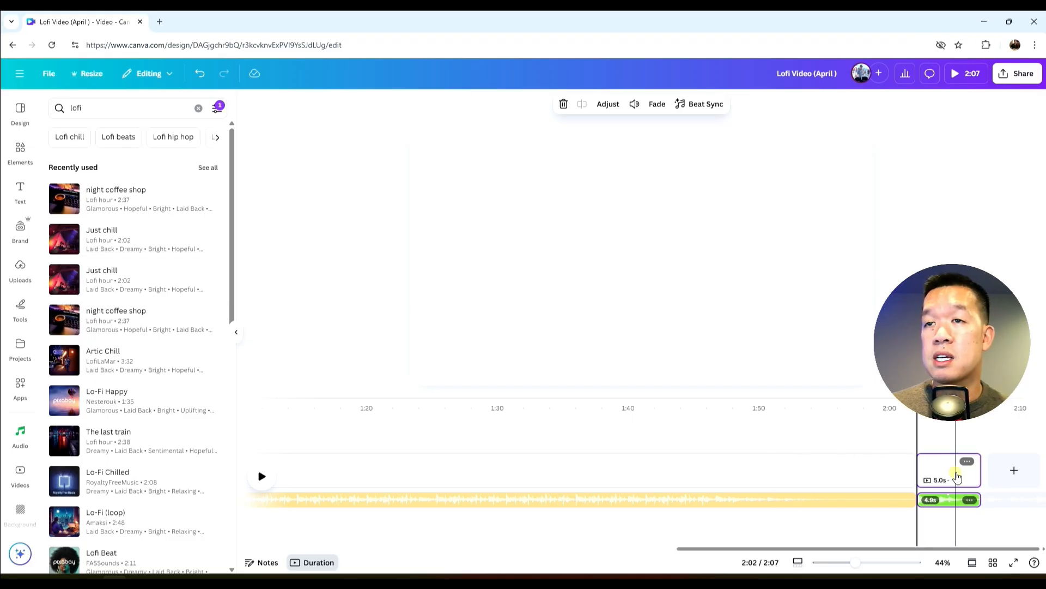
- Set the second page's timing to 2:37 to match the "night coffee shop" track
{"action": "left_click", "coordinate": [956, 466]}
{"action": "left_click", "coordinate": [661, 104]}
{"action": "type", "text": "2:37"}
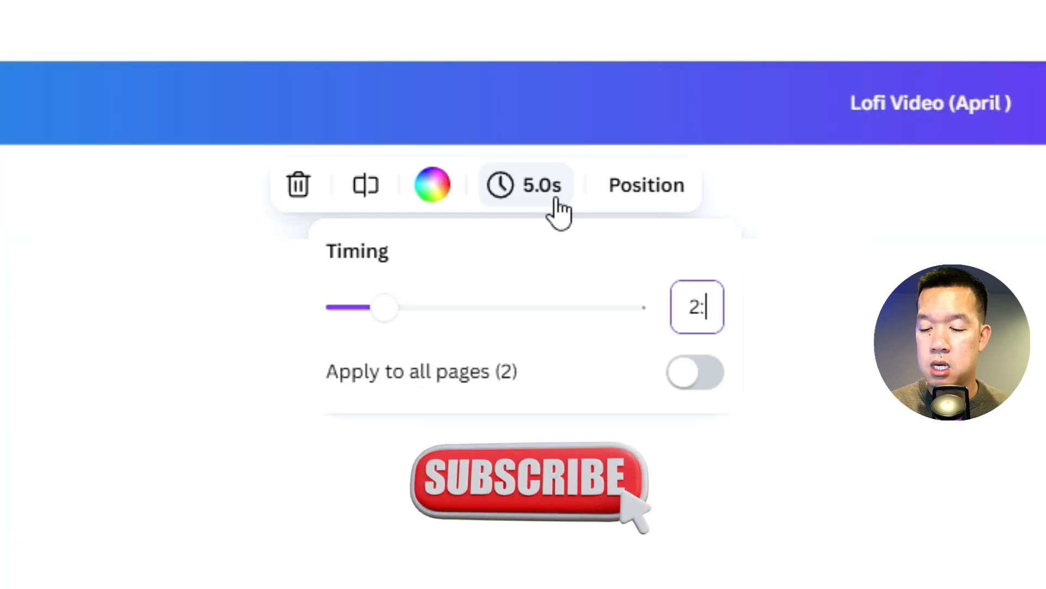
{"action": "key", "text": "Return"}
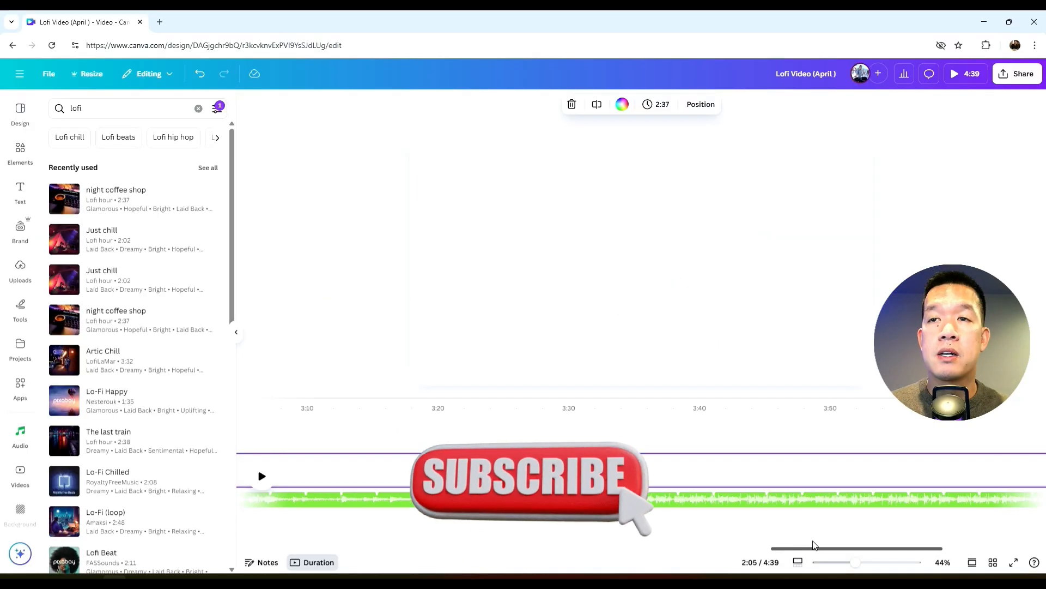
- Add a blank third page at the end of the timeline and place the "Artic Chill" audio track beneath it
{"action": "left_click_drag", "start_coordinate": [812, 547], "coordinate": [993, 547]}
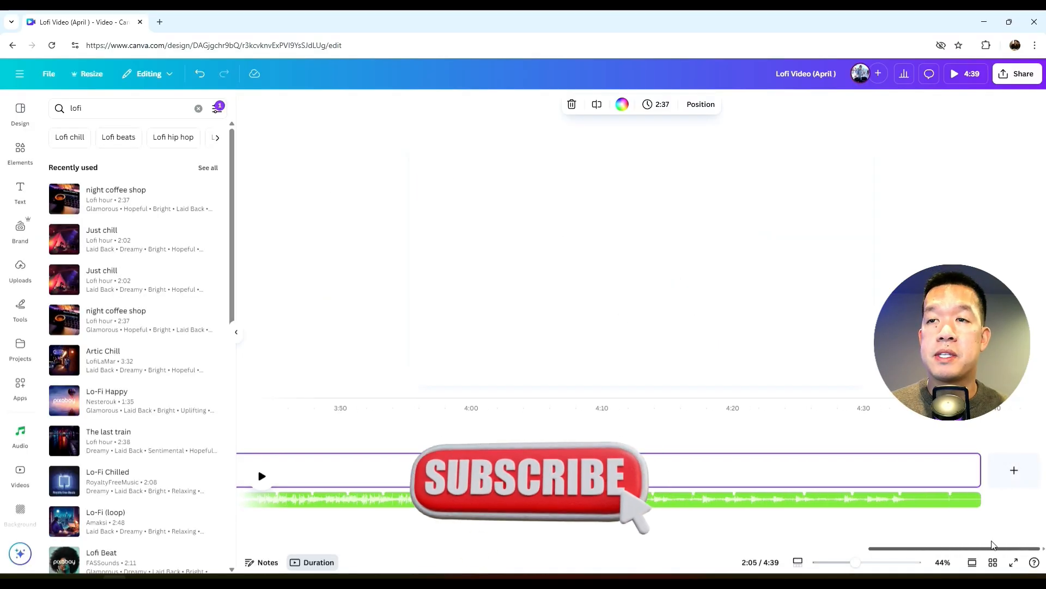
{"action": "left_click", "coordinate": [1012, 471]}
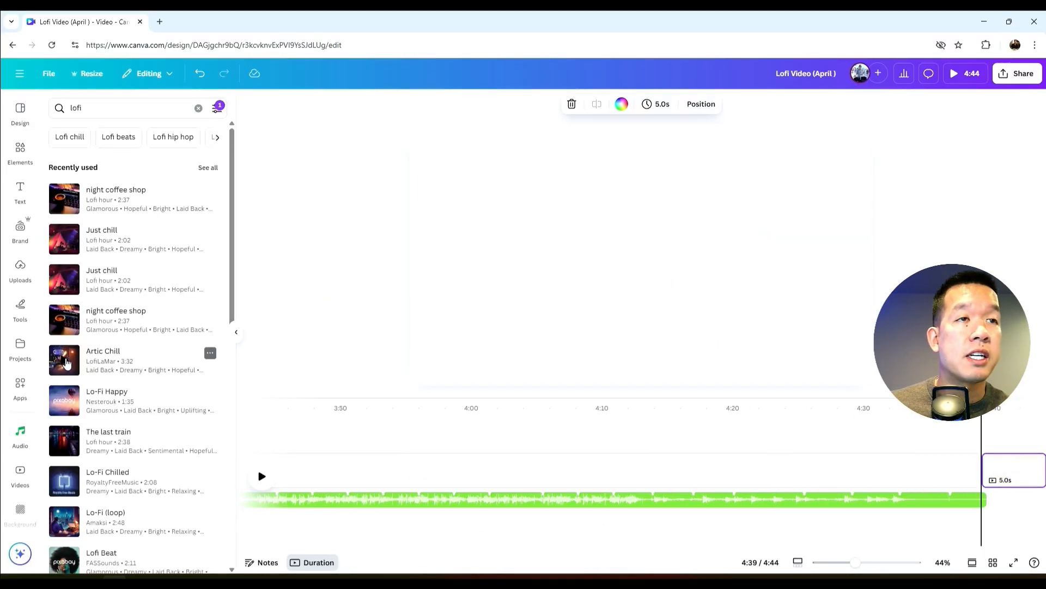
{"action": "left_click", "coordinate": [65, 360]}
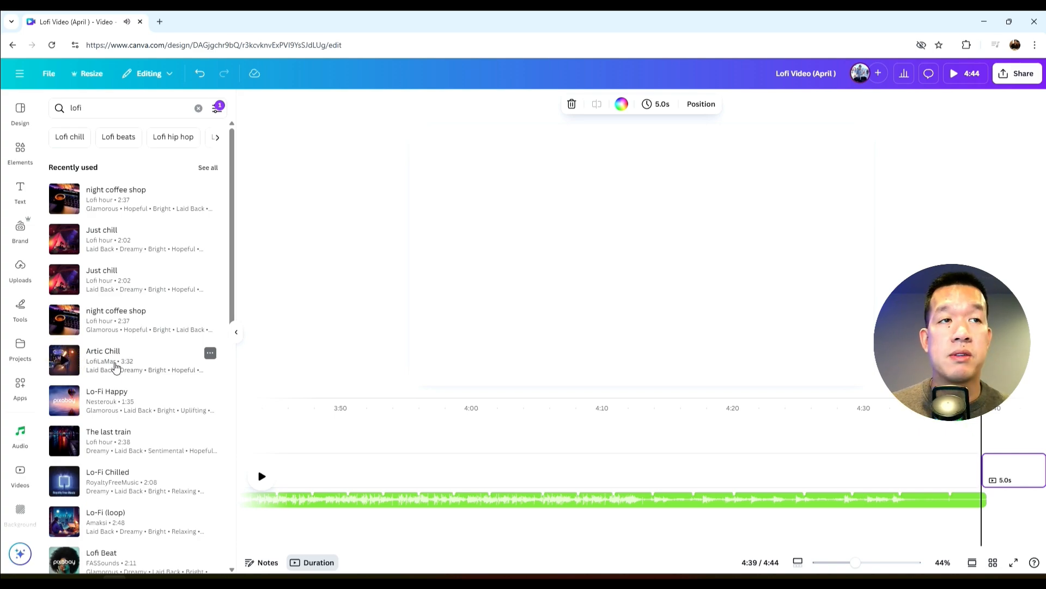
{"action": "left_click_drag", "start_coordinate": [107, 367], "coordinate": [988, 495]}
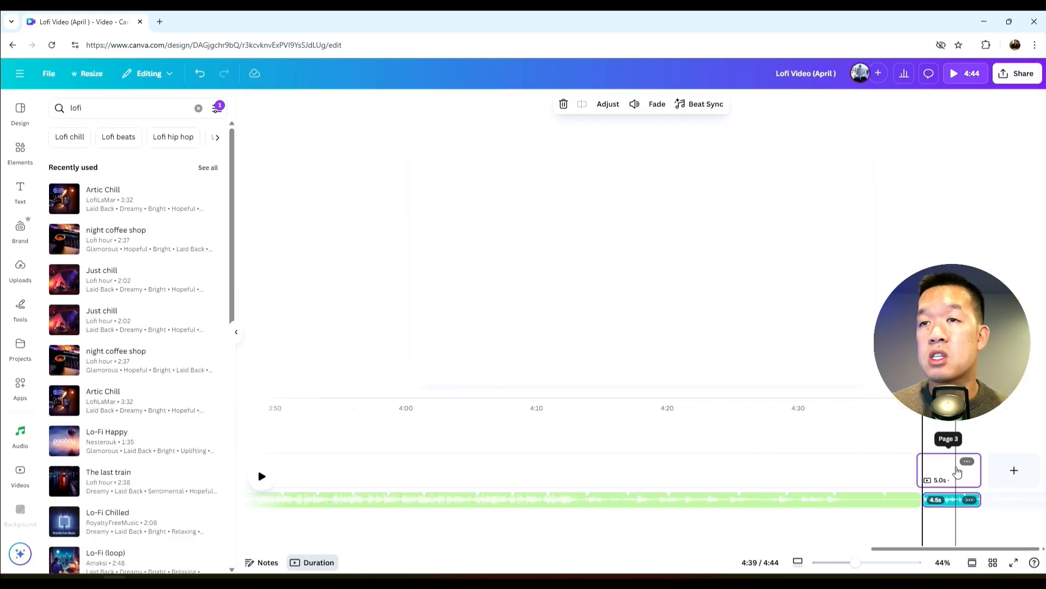
- Set the third page's timing to 3:32 to match the "Artic Chill" track
{"action": "left_click", "coordinate": [954, 479]}
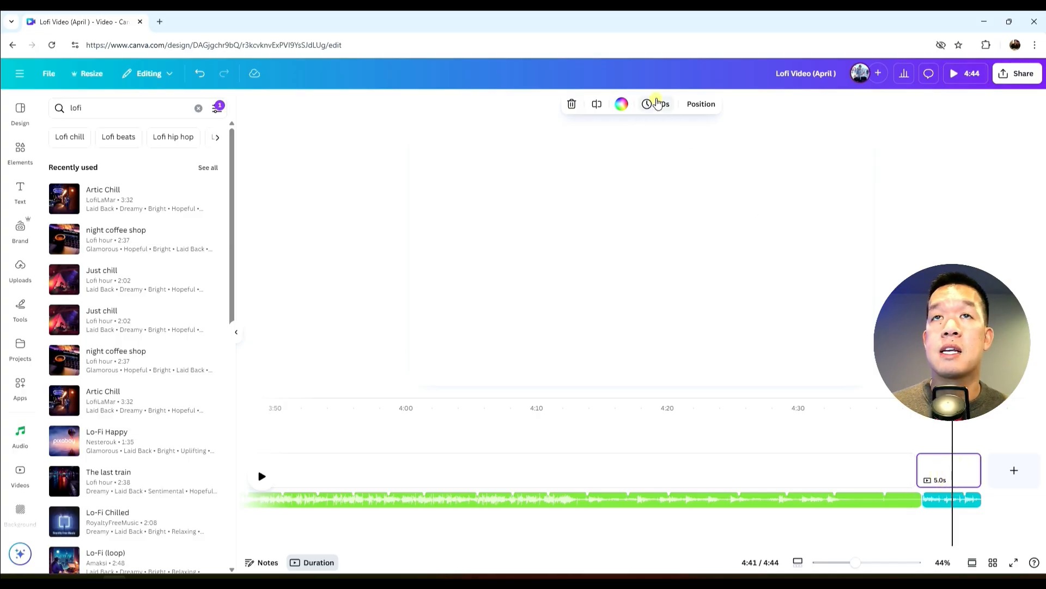
{"action": "left_click", "coordinate": [654, 102]}
{"action": "type", "text": "3:32"}
{"action": "key", "text": "Return"}
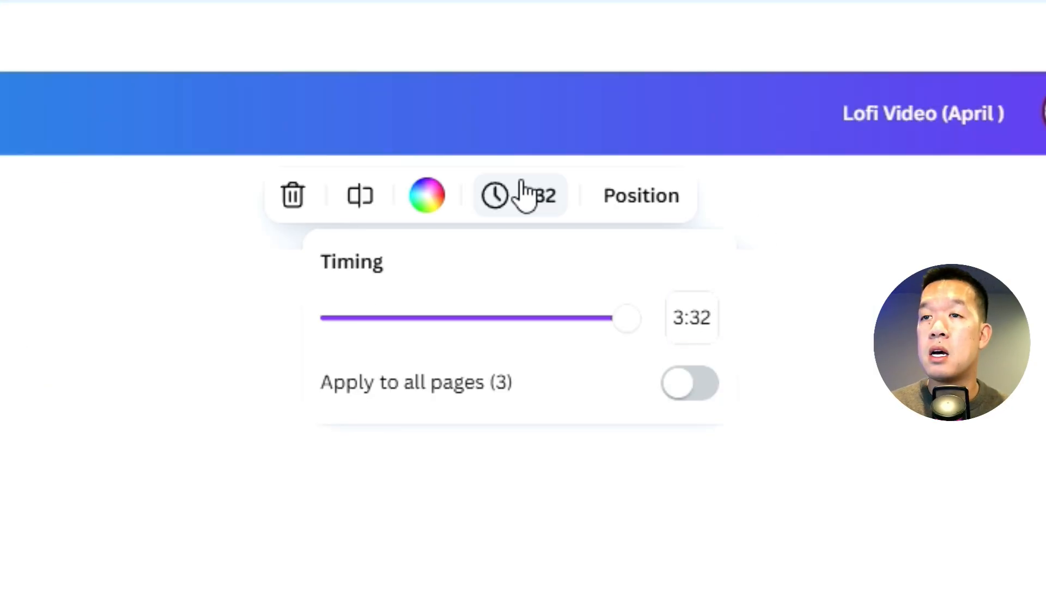
- Return to the beginning of the timeline and play the first page to hear the mood of its track
{"action": "left_click", "coordinate": [40, 214]}
{"action": "left_click_drag", "start_coordinate": [1026, 549], "coordinate": [288, 492]}
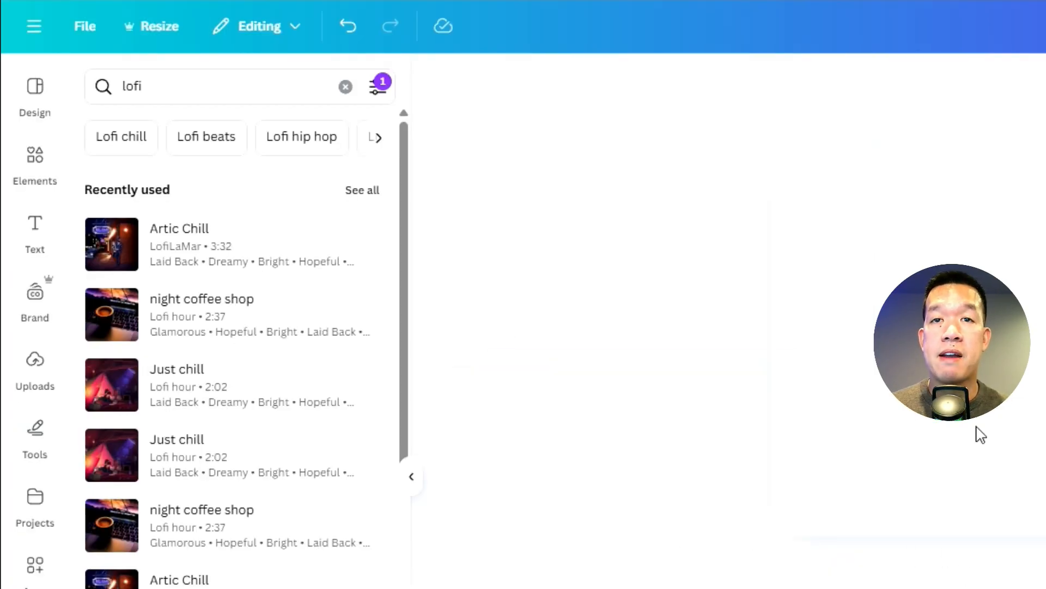
{"action": "left_click", "coordinate": [46, 157]}
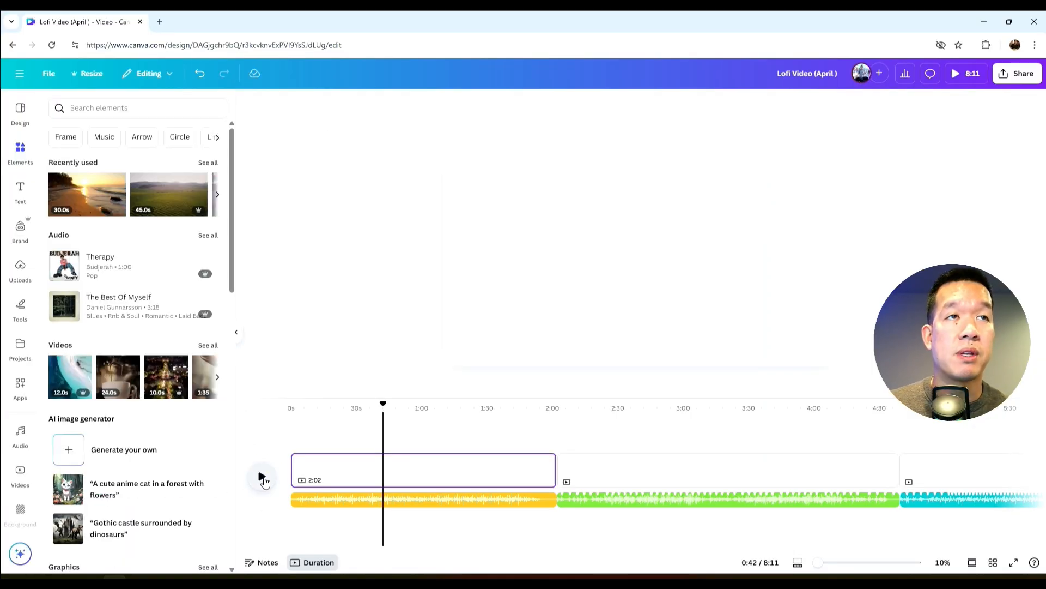
{"action": "left_click", "coordinate": [262, 477]}
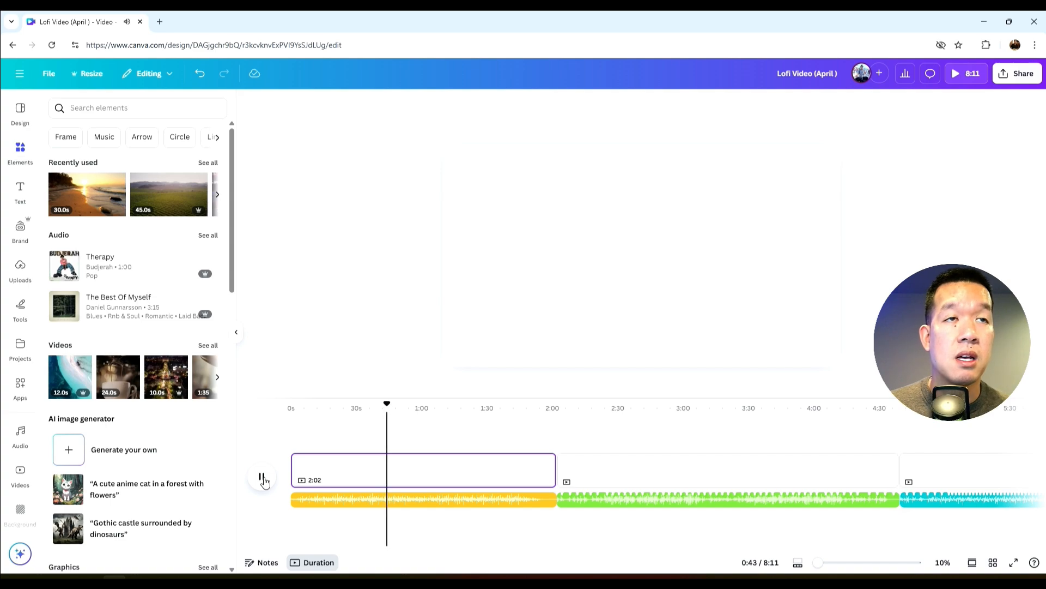
- Search the elements for "night time" videos and place the 36-second dusk skyline clip on the first page
{"action": "left_click", "coordinate": [131, 107]}
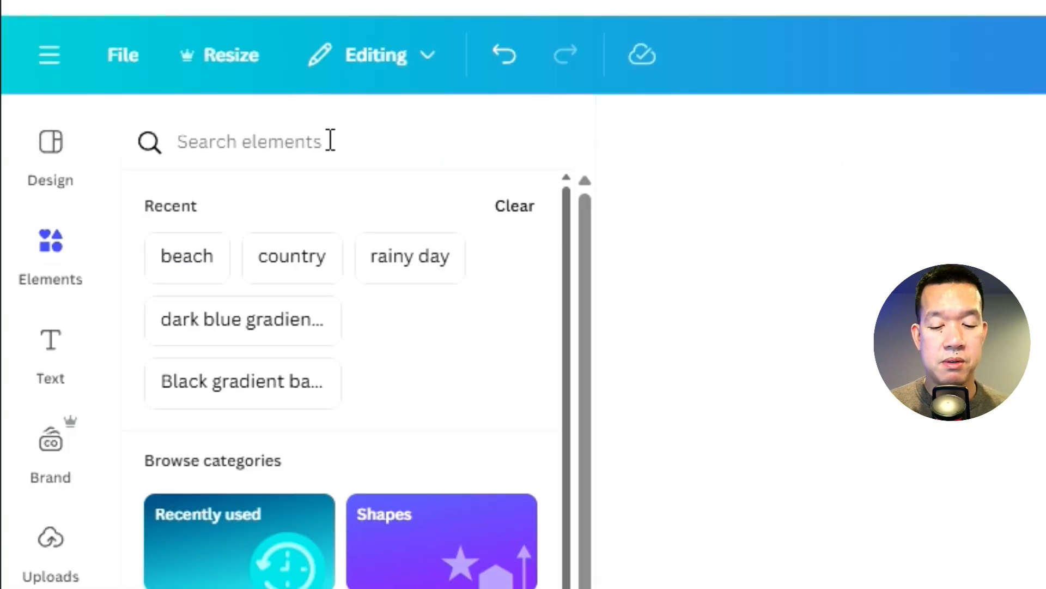
{"action": "type", "text": "night ti"}
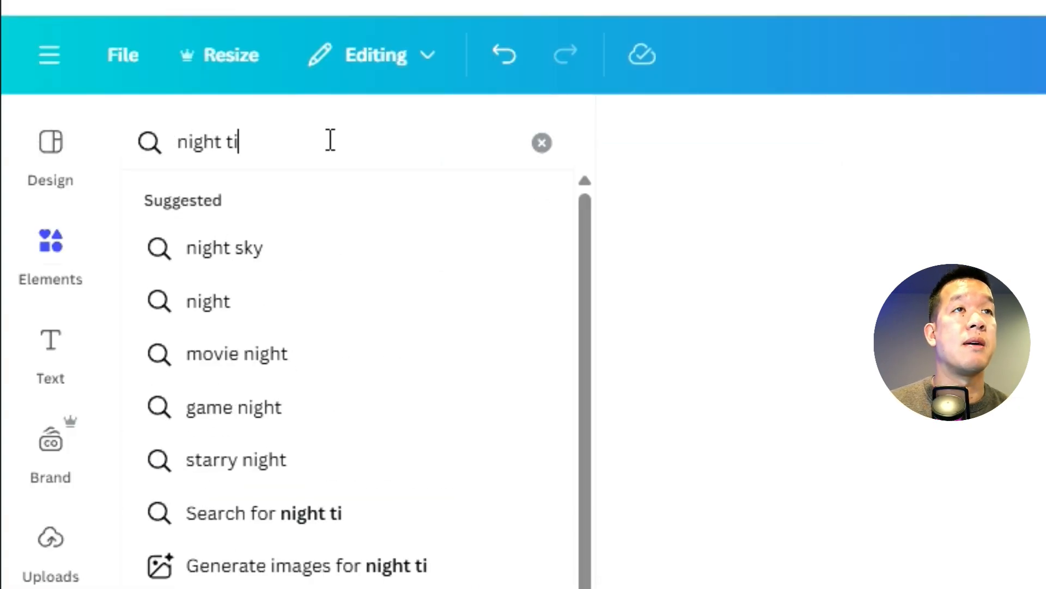
{"action": "type", "text": "me"}
{"action": "key", "text": "Return"}
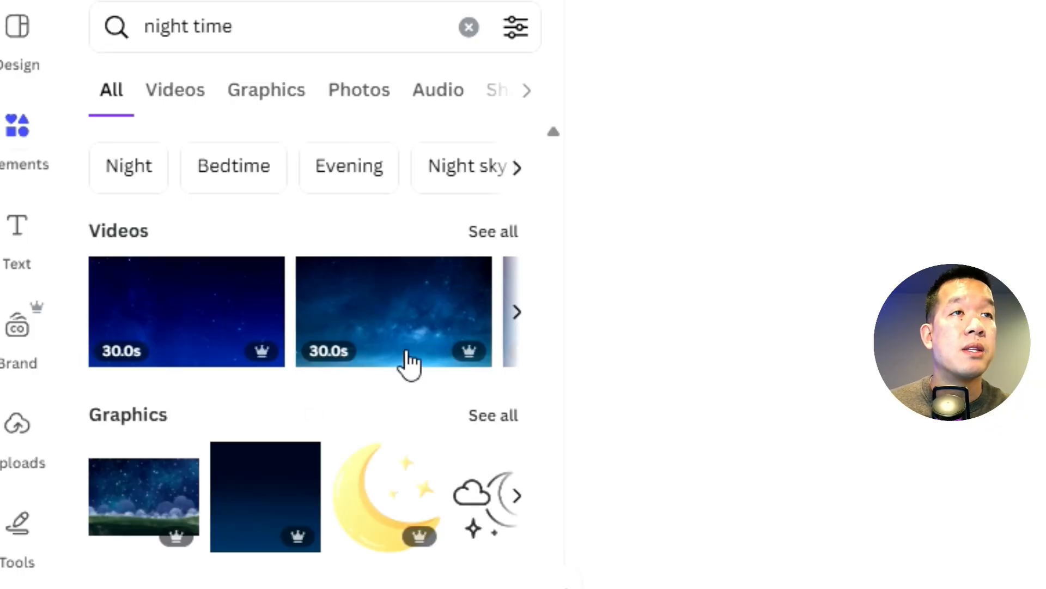
{"action": "left_click", "coordinate": [480, 233]}
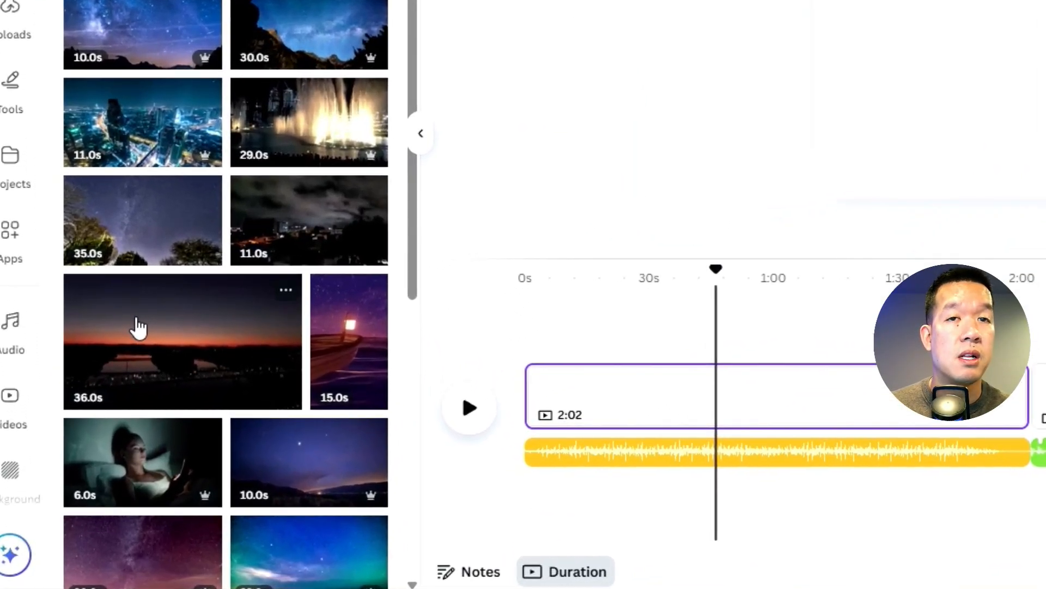
{"action": "left_click_drag", "start_coordinate": [138, 327], "coordinate": [613, 415]}
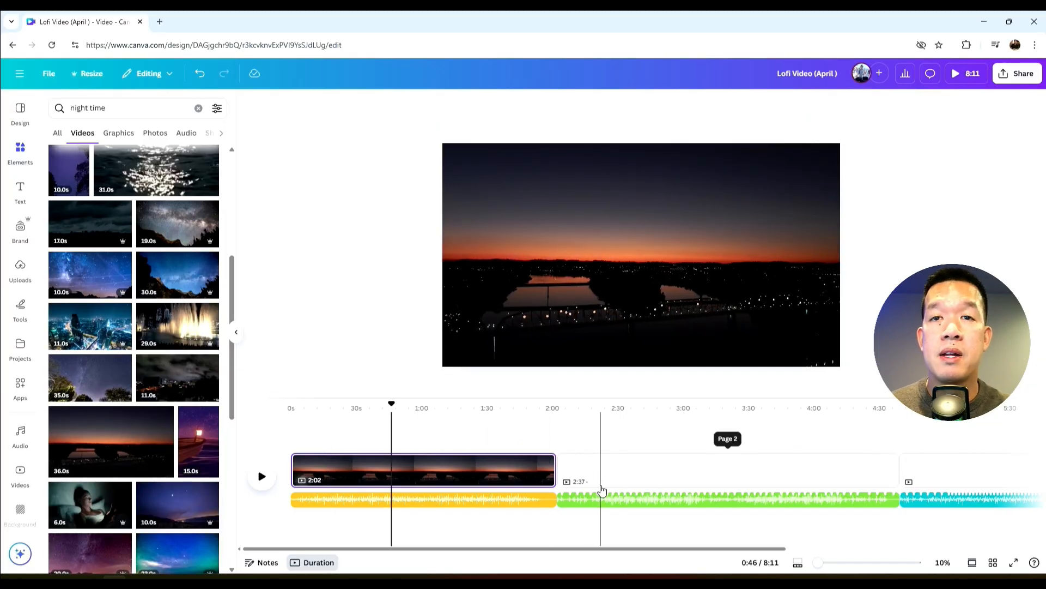
- Play a short part of the second page to hear its audio track
{"action": "left_click", "coordinate": [610, 470]}
{"action": "left_click", "coordinate": [269, 476]}
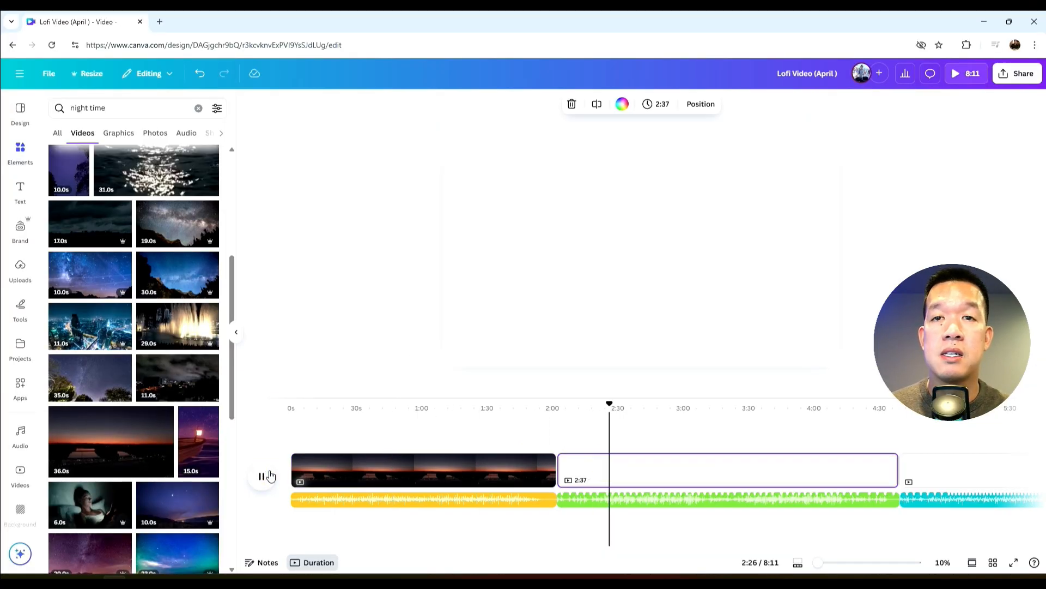
{"action": "left_click", "coordinate": [269, 476]}
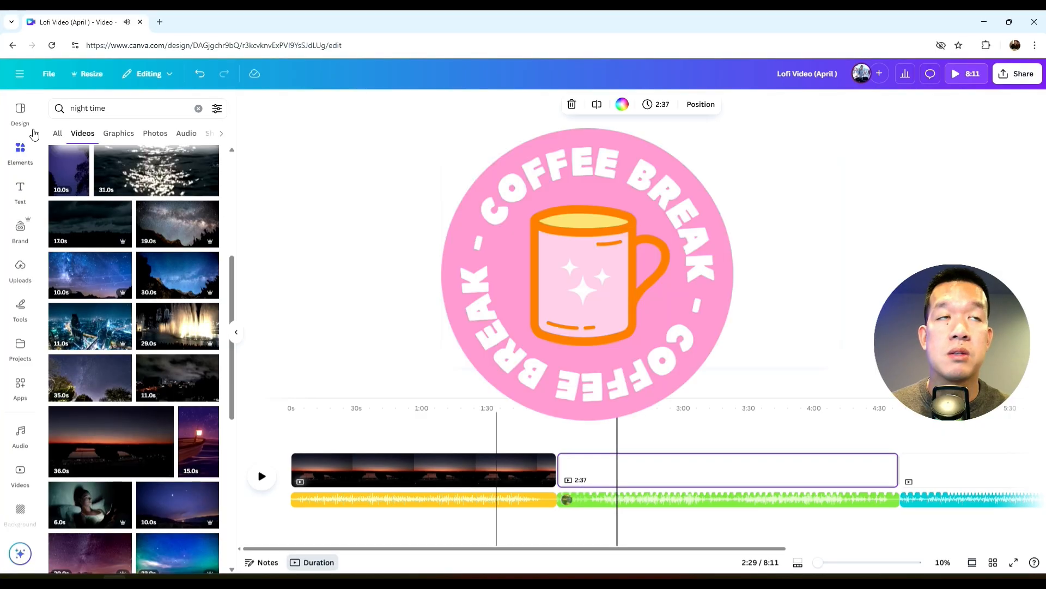
- Search the elements for "coffee shop" videos and place the 1:00 cozy bookshelf lounge clip on the second page
{"action": "left_click", "coordinate": [198, 108]}
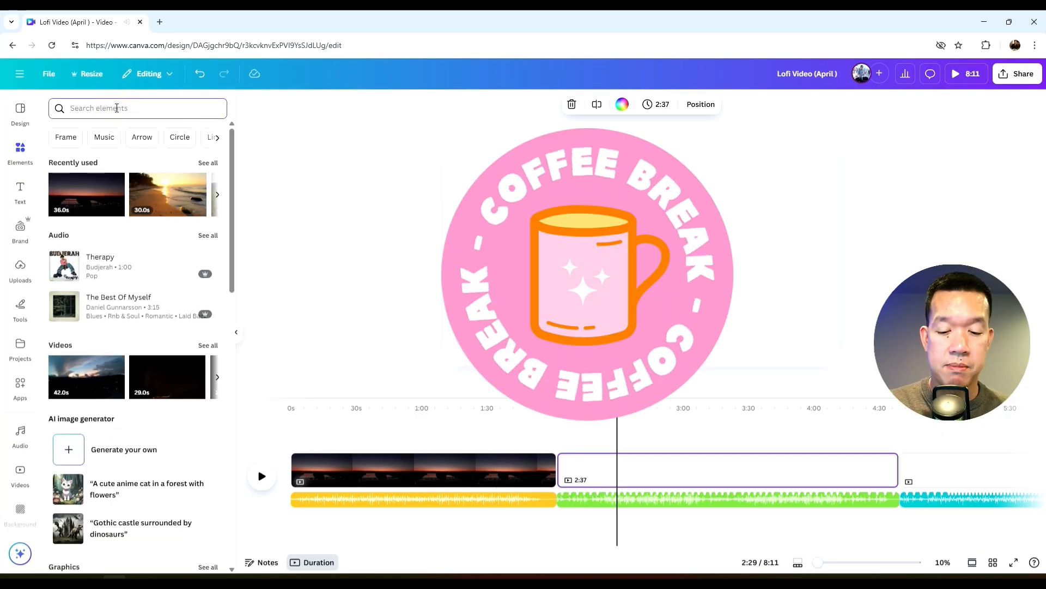
{"action": "type", "text": "coffee sho"}
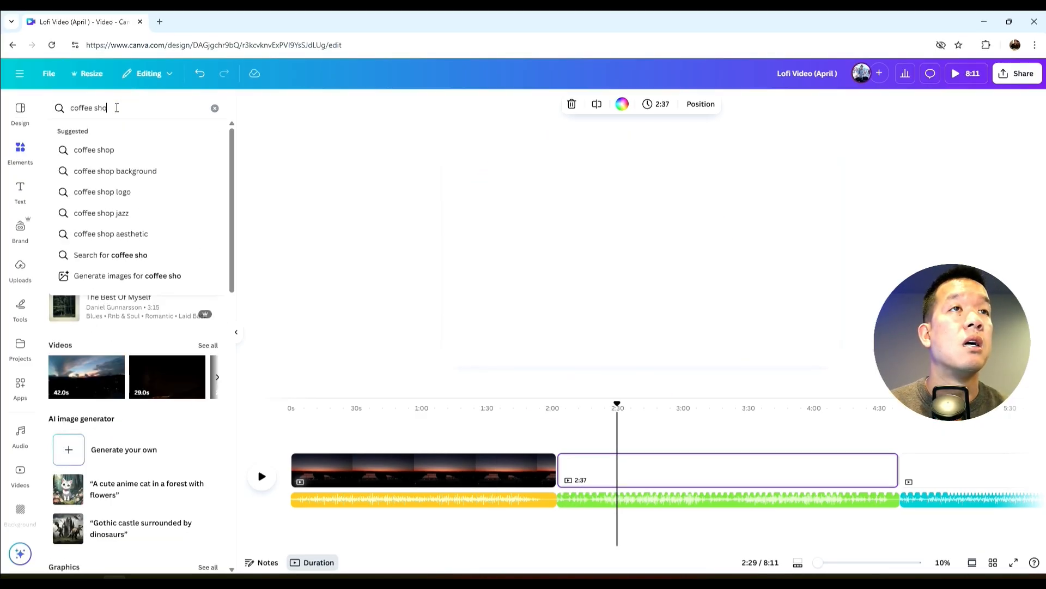
{"action": "type", "text": "p"}
{"action": "key", "text": "Return"}
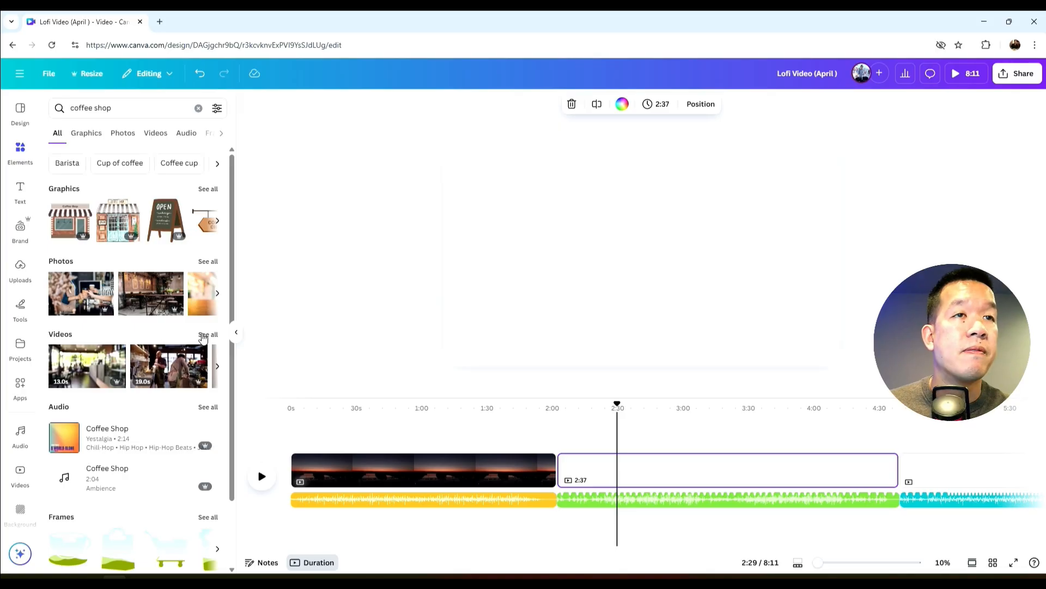
{"action": "left_click", "coordinate": [203, 336]}
{"action": "scroll", "coordinate": [213, 229], "scroll_direction": "down", "scroll_amount": 5}
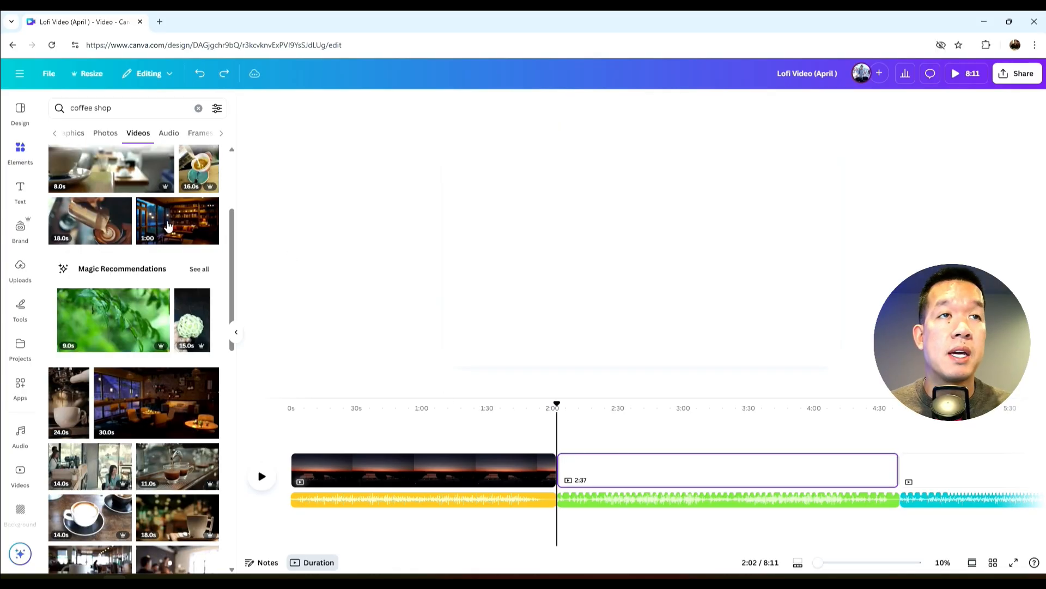
{"action": "left_click_drag", "start_coordinate": [295, 279], "coordinate": [595, 467]}
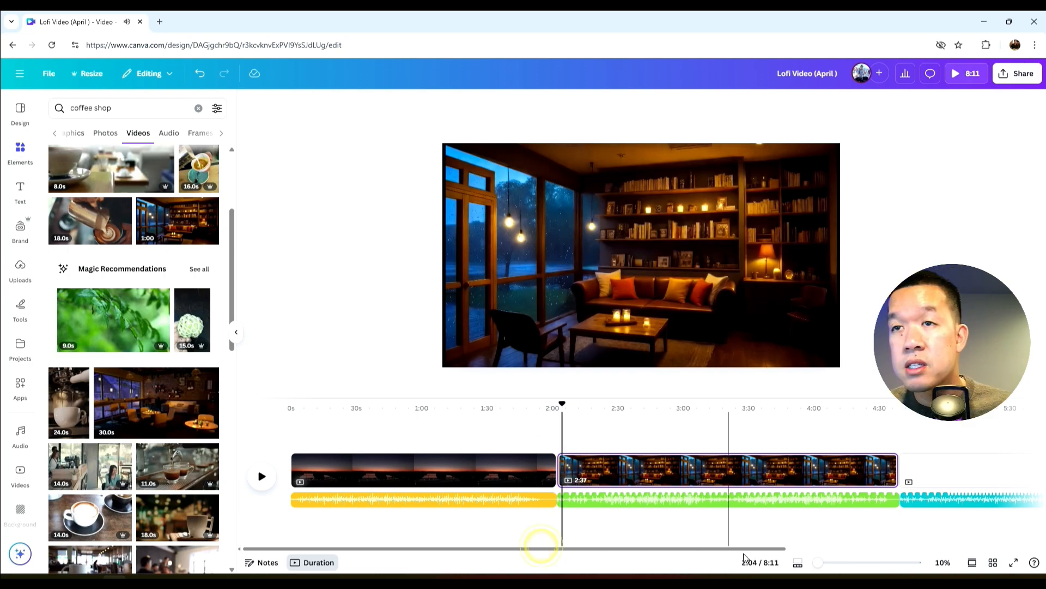
- Search the elements for "wintertime" videos and place the 19-second snowy ice rink clip on the third page
{"action": "left_click", "coordinate": [953, 471]}
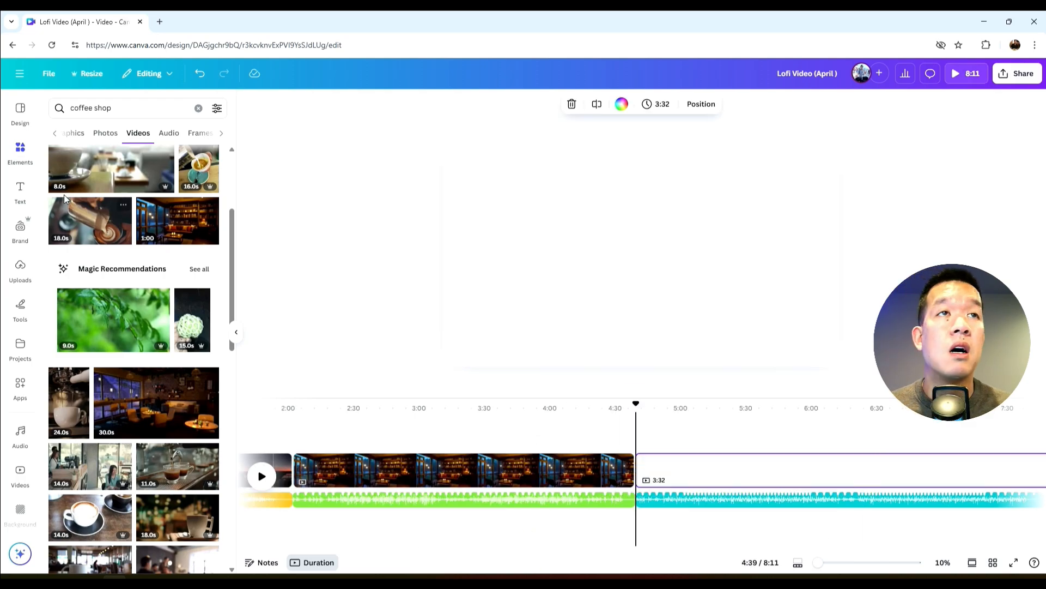
{"action": "left_click", "coordinate": [198, 109]}
{"action": "type", "text": "wintertime"}
{"action": "key", "text": "Return"}
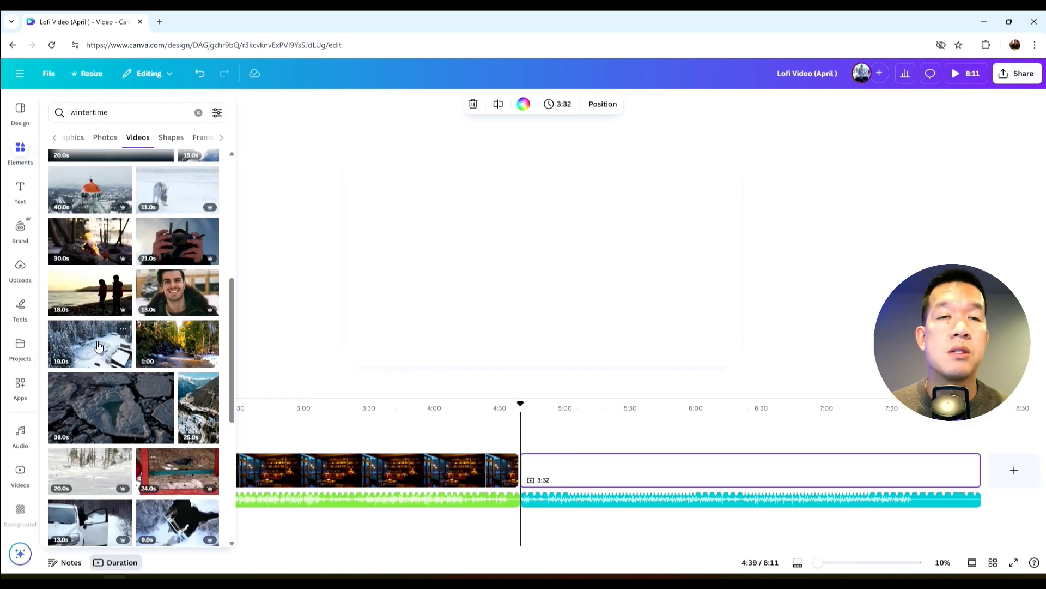
{"action": "left_click_drag", "start_coordinate": [98, 345], "coordinate": [568, 466]}
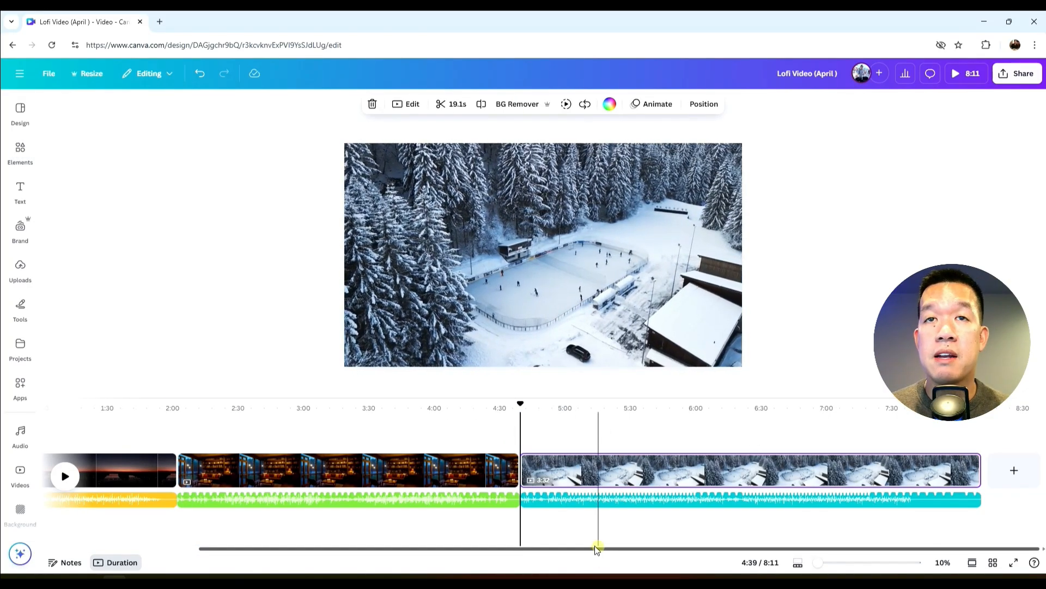
- Play back the opening of the third page to check the winter clip with its audio
{"action": "left_click_drag", "start_coordinate": [598, 548], "coordinate": [524, 549]}
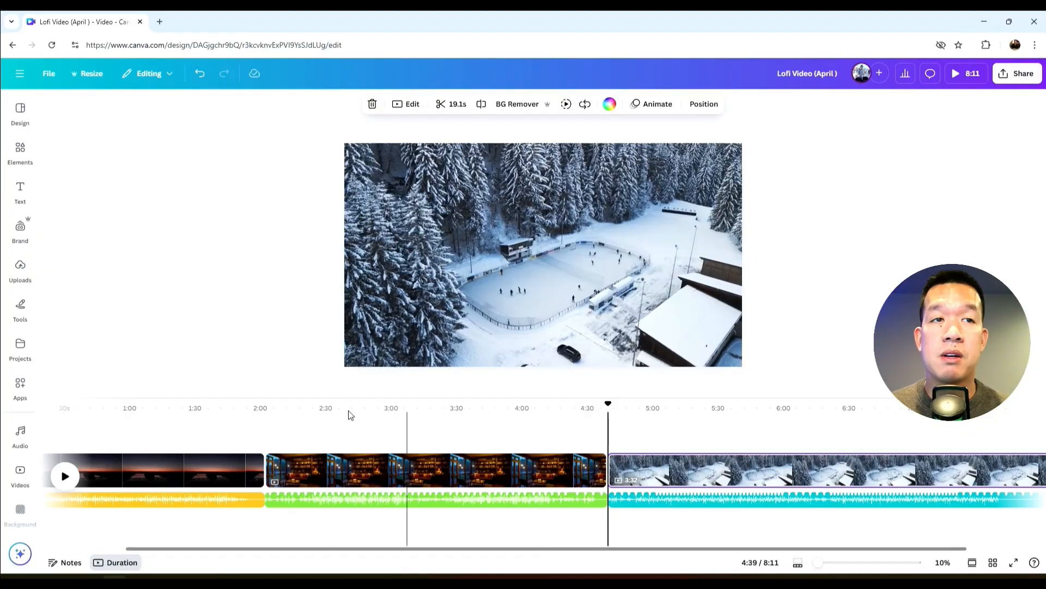
{"action": "left_click", "coordinate": [64, 476]}
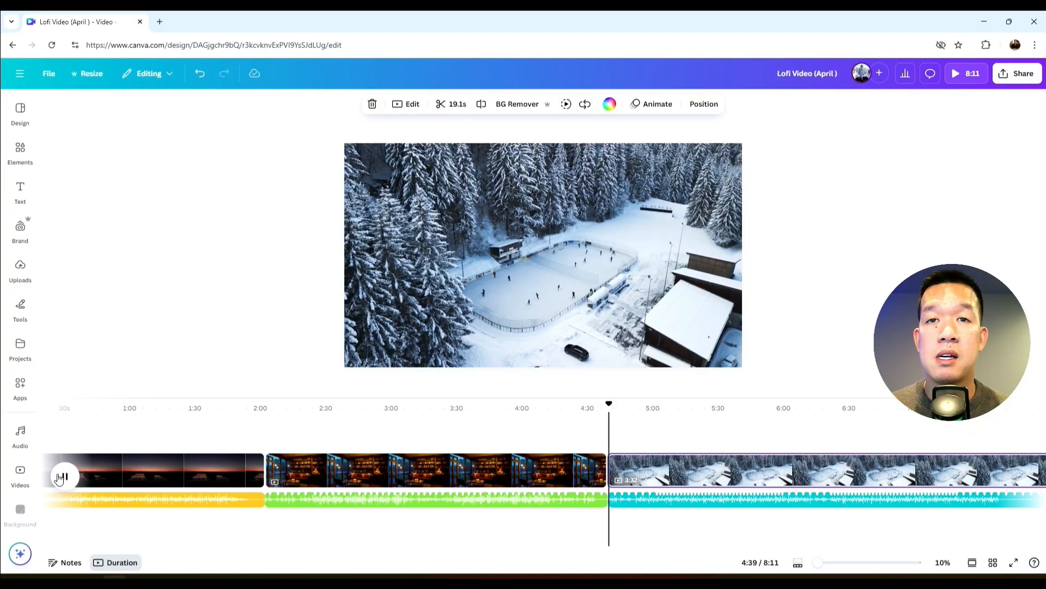
{"action": "left_click", "coordinate": [61, 477]}
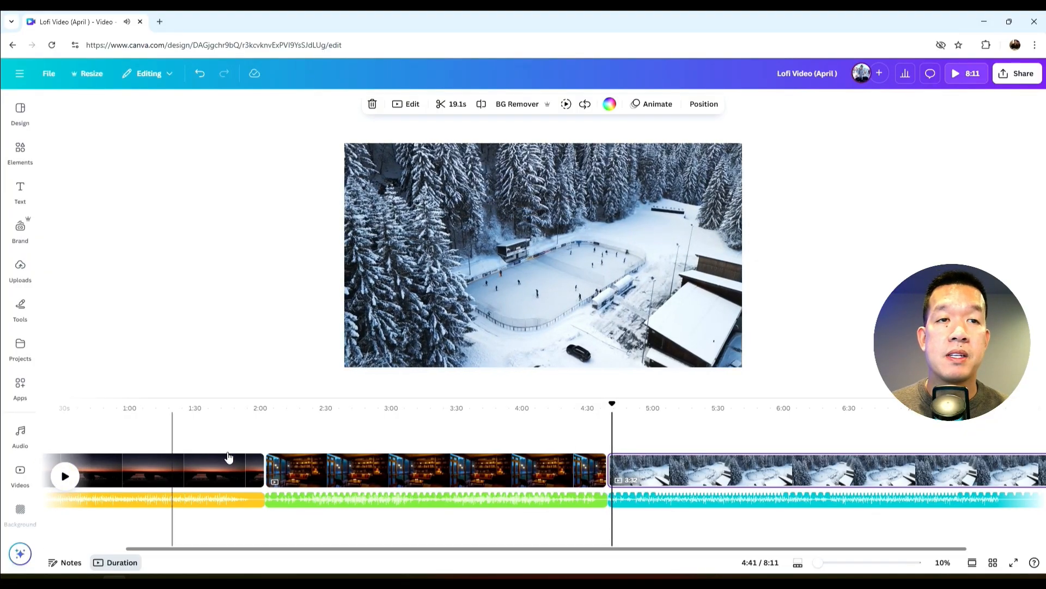
- Insert a blank page between the coffee shop page and the winter page on the timeline
{"action": "left_click_drag", "start_coordinate": [818, 563], "coordinate": [839, 563]}
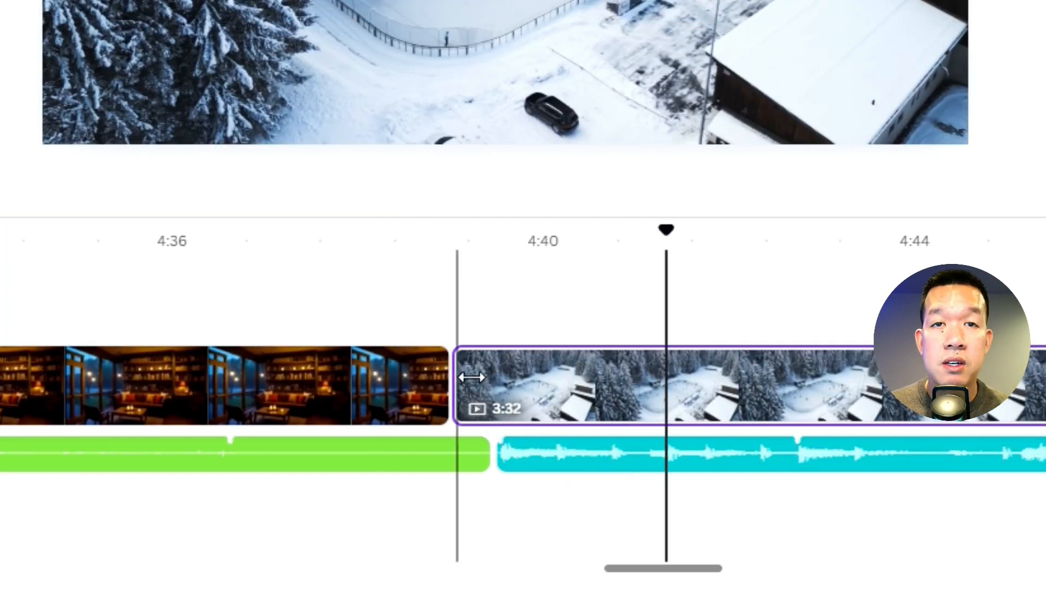
{"action": "left_click", "coordinate": [452, 367]}
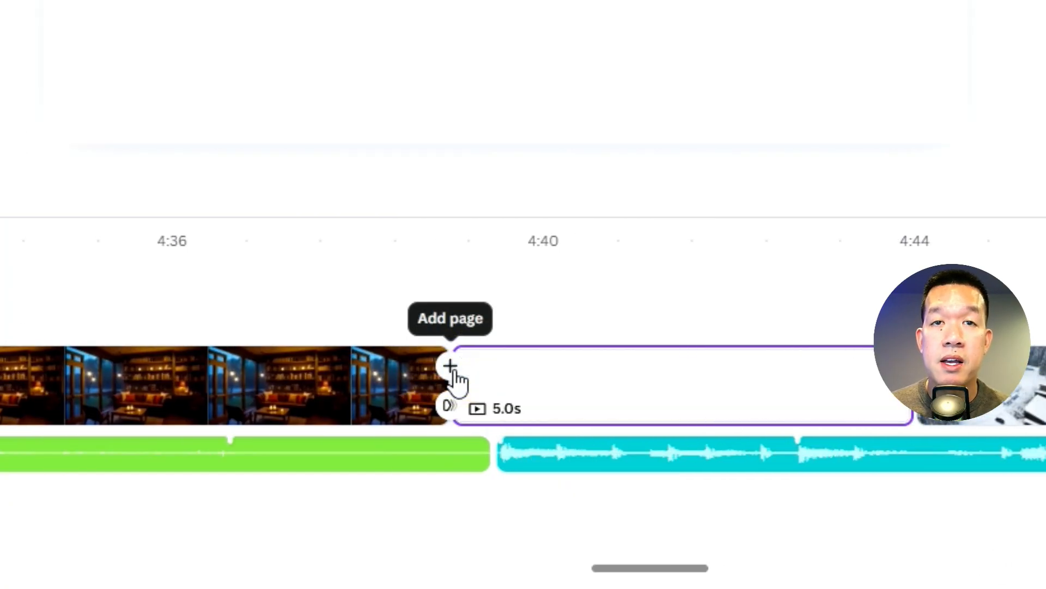
- Undo the blank page insertion and apply the Match & Move transition between all pages
{"action": "key", "text": "ctrl+z"}
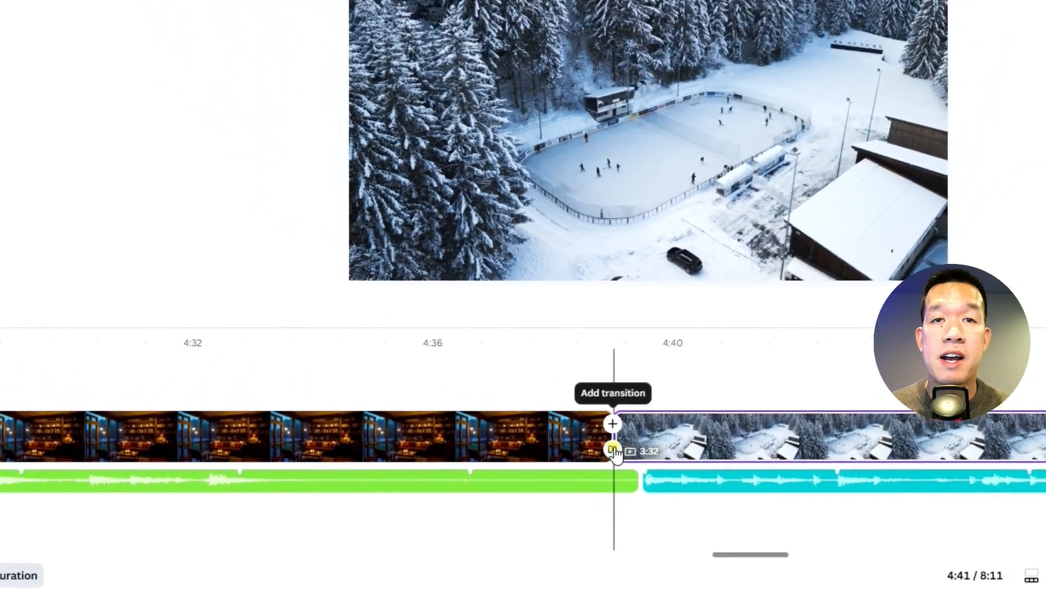
{"action": "left_click", "coordinate": [614, 450]}
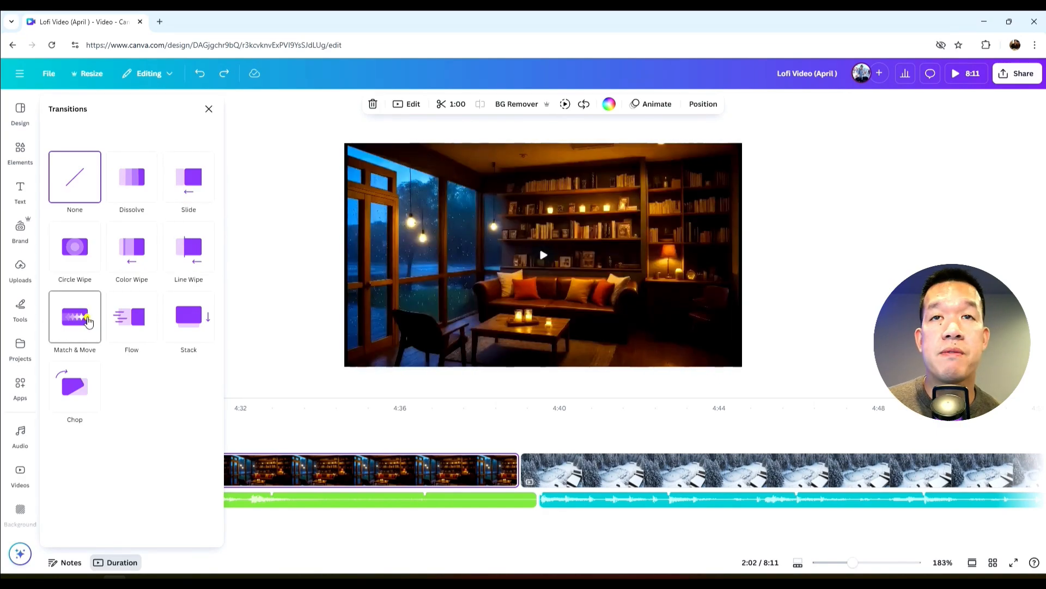
{"action": "left_click", "coordinate": [89, 321]}
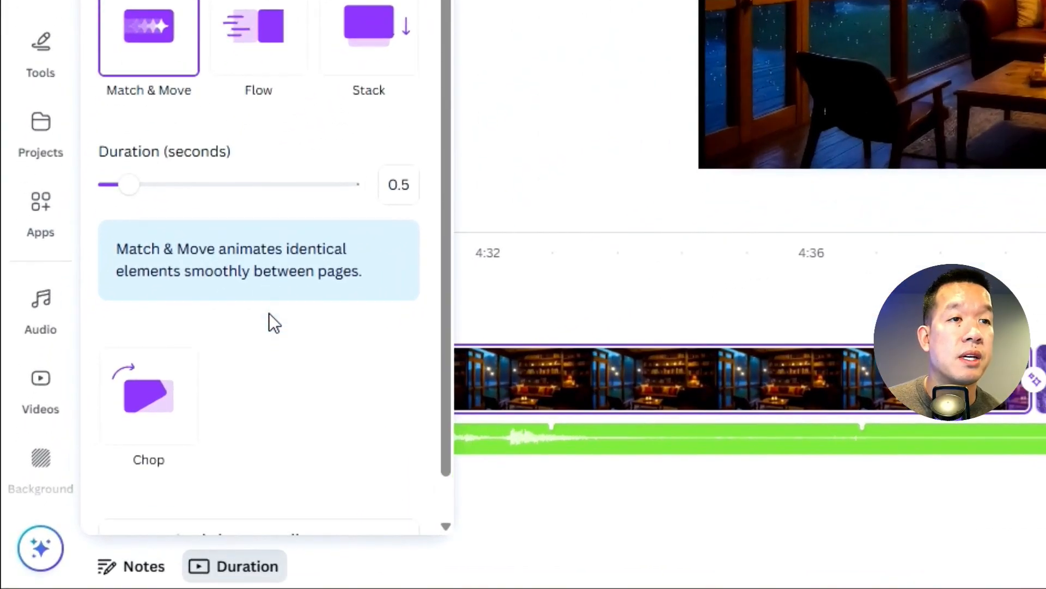
{"action": "scroll", "coordinate": [269, 313], "scroll_direction": "down", "scroll_amount": 1}
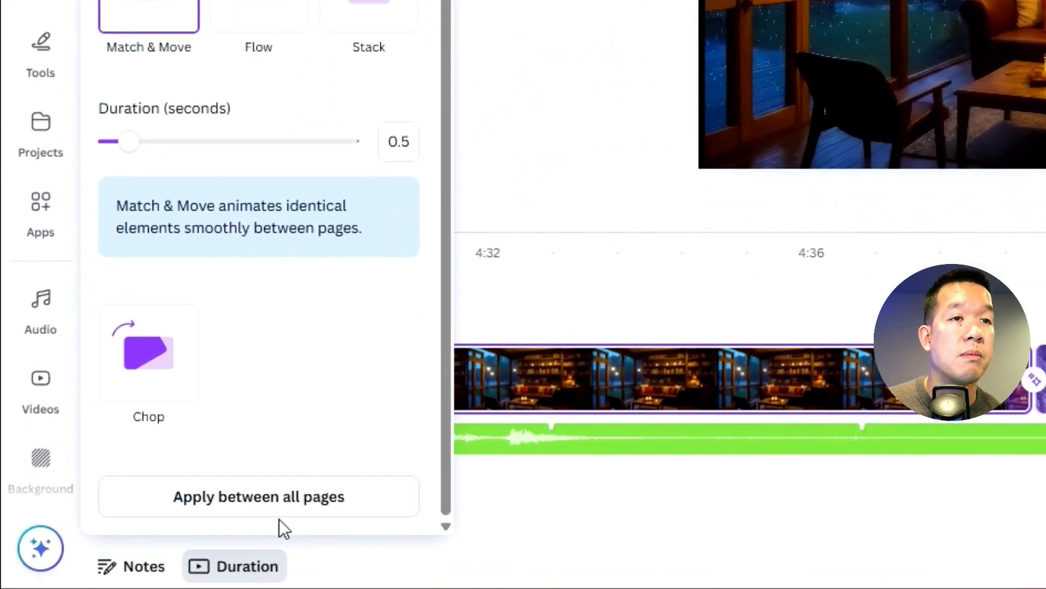
{"action": "left_click", "coordinate": [298, 502]}
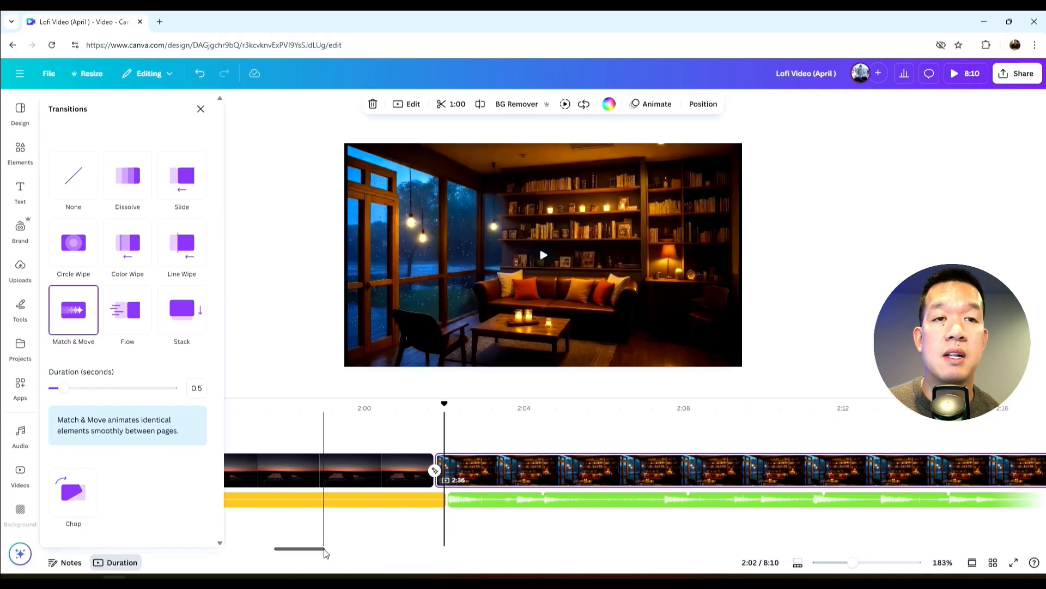
{"action": "left_click_drag", "start_coordinate": [326, 549], "coordinate": [70, 532]}
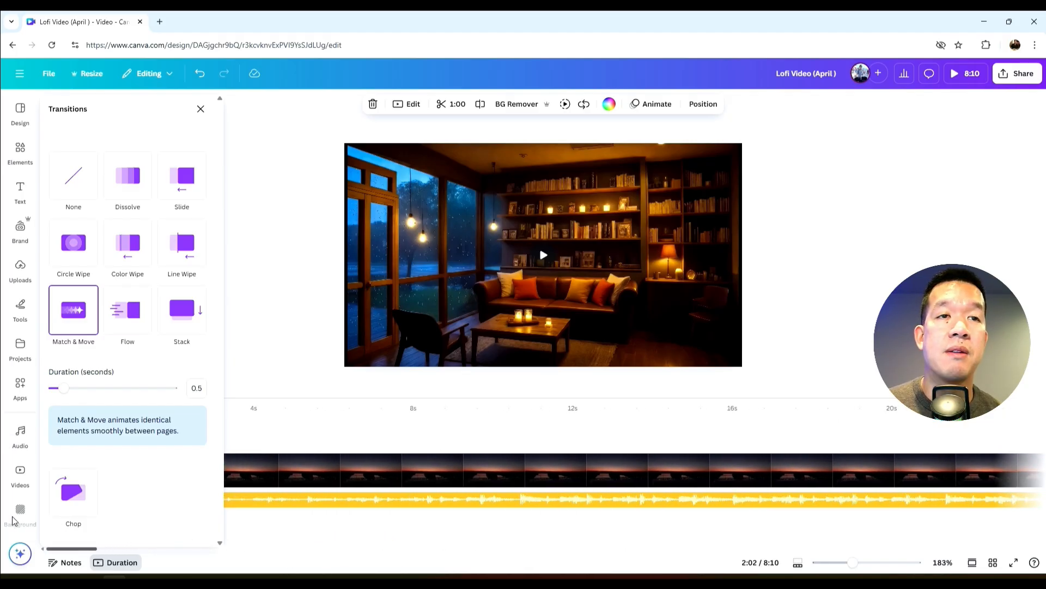
{"action": "left_click", "coordinate": [200, 110]}
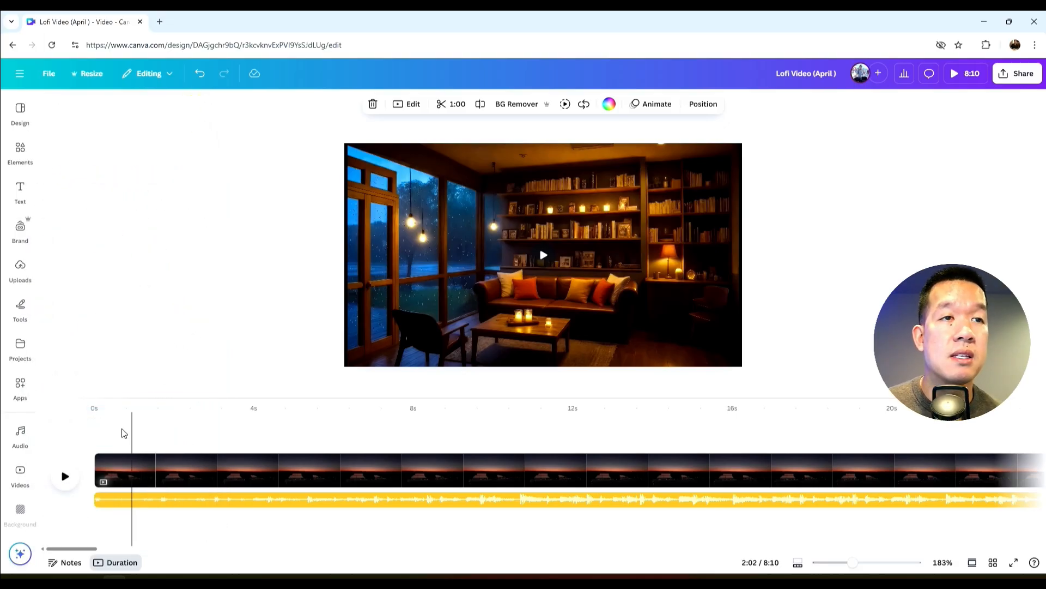
- Add the "Feelin' Cute" text combination to the first page and ungroup it
{"action": "left_click", "coordinate": [95, 467]}
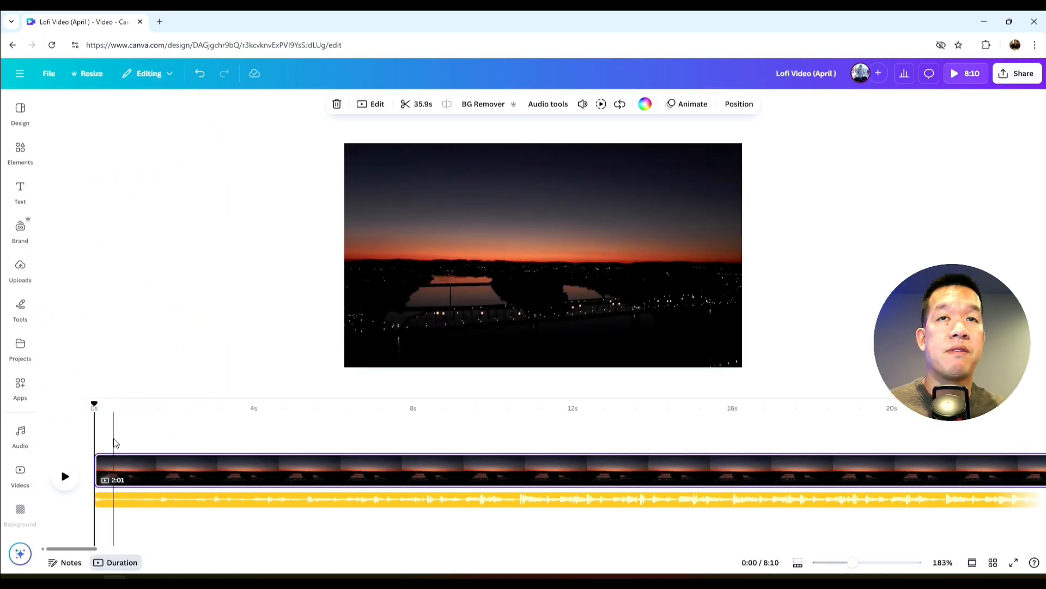
{"action": "left_click", "coordinate": [20, 267]}
{"action": "left_click", "coordinate": [21, 191]}
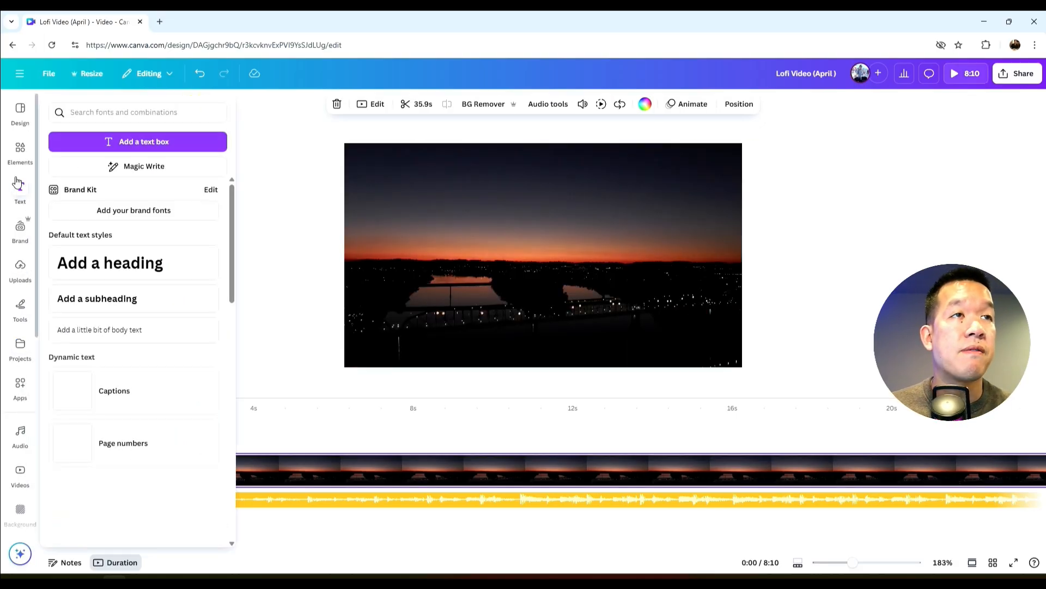
{"action": "scroll", "coordinate": [189, 281], "scroll_direction": "down", "scroll_amount": 10}
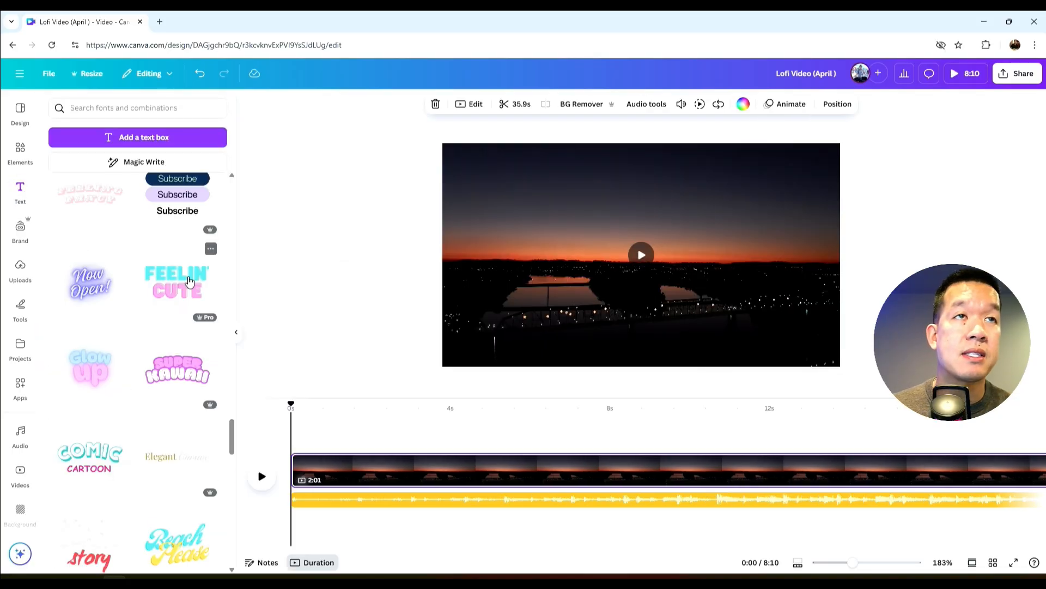
{"action": "left_click", "coordinate": [189, 281]}
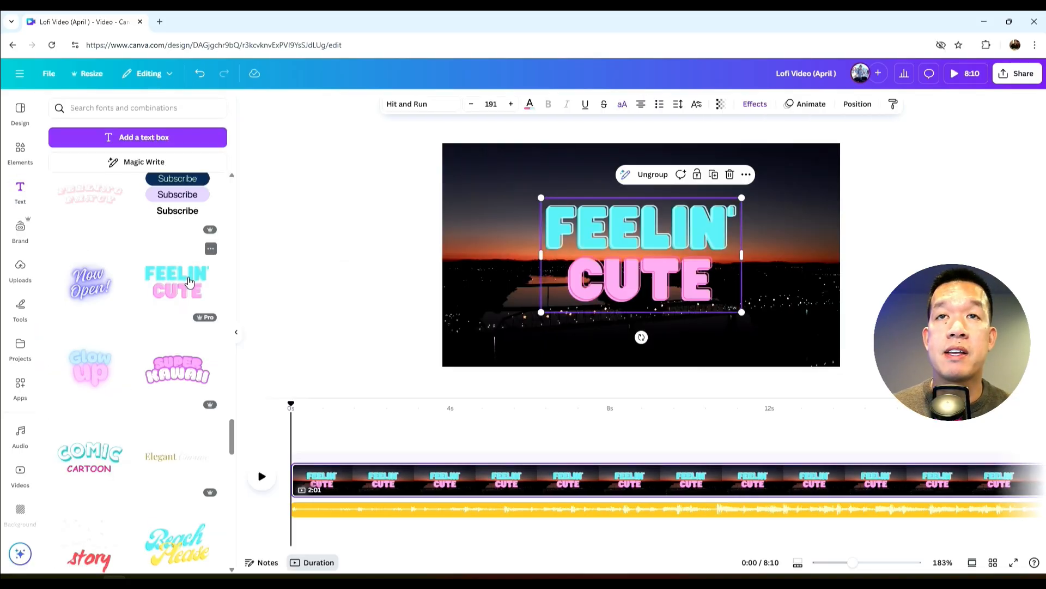
{"action": "left_click", "coordinate": [617, 175]}
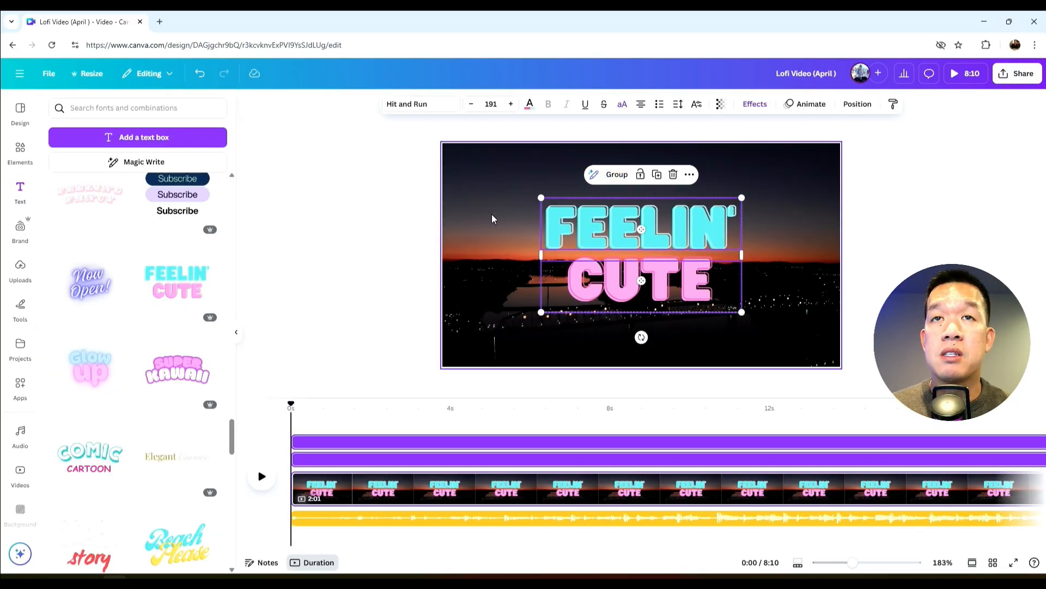
- Delete the pink "CUTE" line and replace the blue line's text with "NIGHT TIME VIBES"
{"action": "left_click", "coordinate": [491, 214]}
{"action": "left_click", "coordinate": [587, 277]}
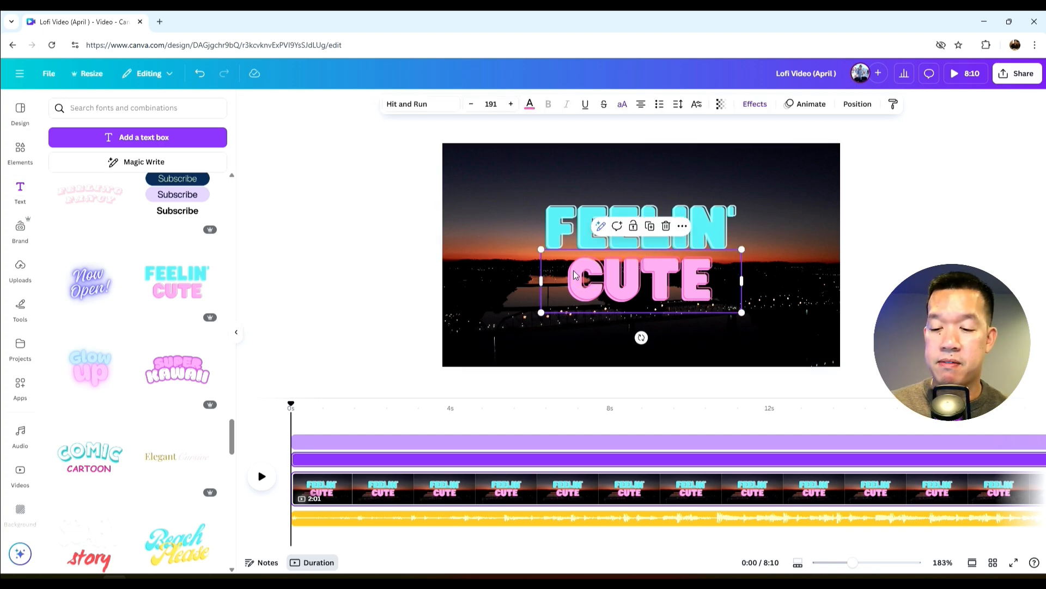
{"action": "key", "text": "Delete"}
{"action": "left_click", "coordinate": [668, 231]}
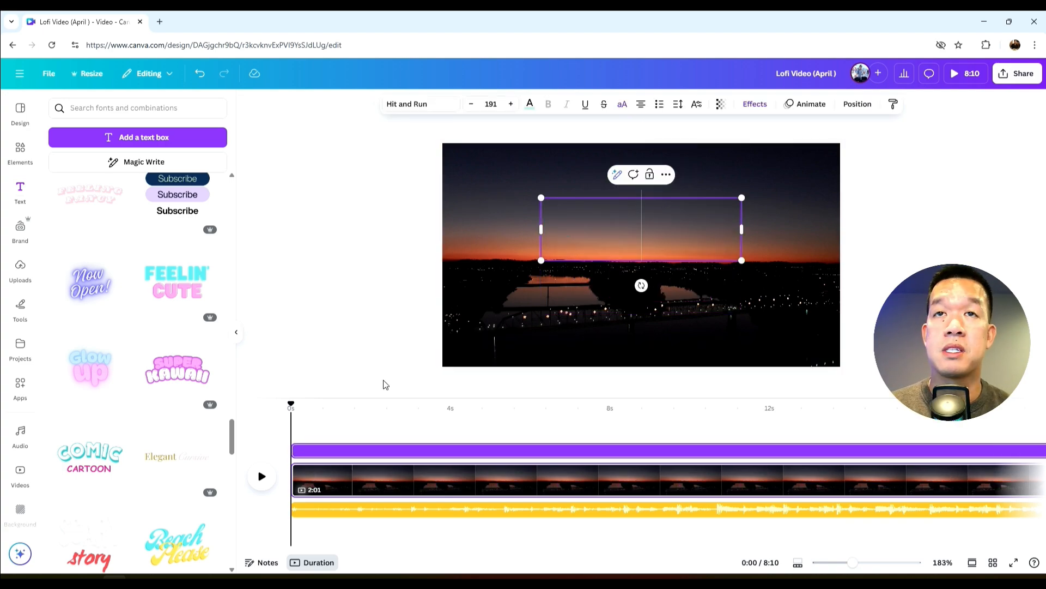
{"action": "type", "text": "NIGHT TIME VIBES"}
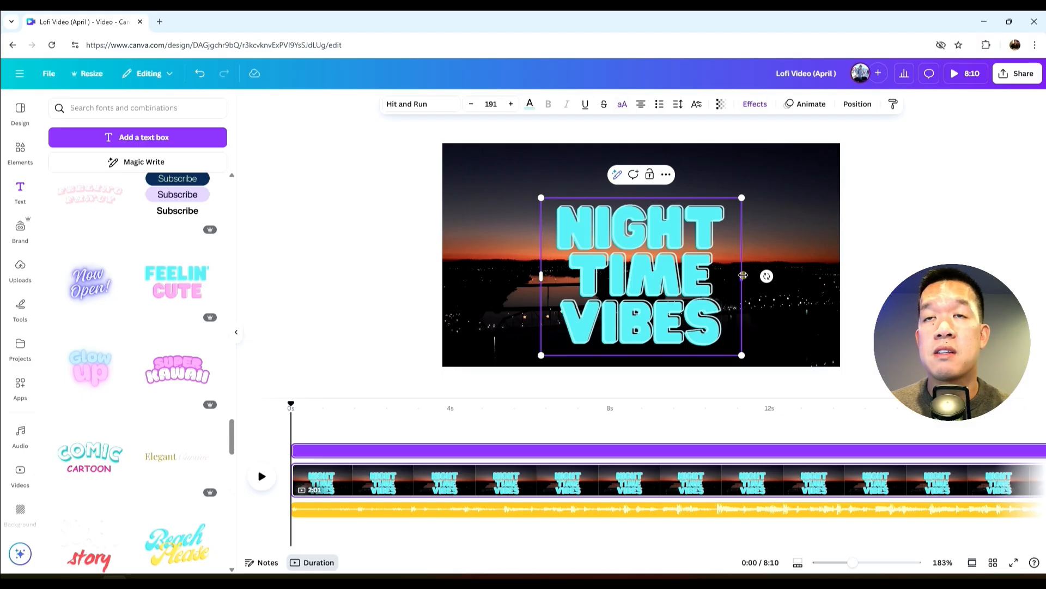
- Format the title as one line of Neue Montreal, shrink it to size 87.8 and place it in the page's lower-left corner
{"action": "left_click_drag", "start_coordinate": [743, 275], "coordinate": [816, 276]}
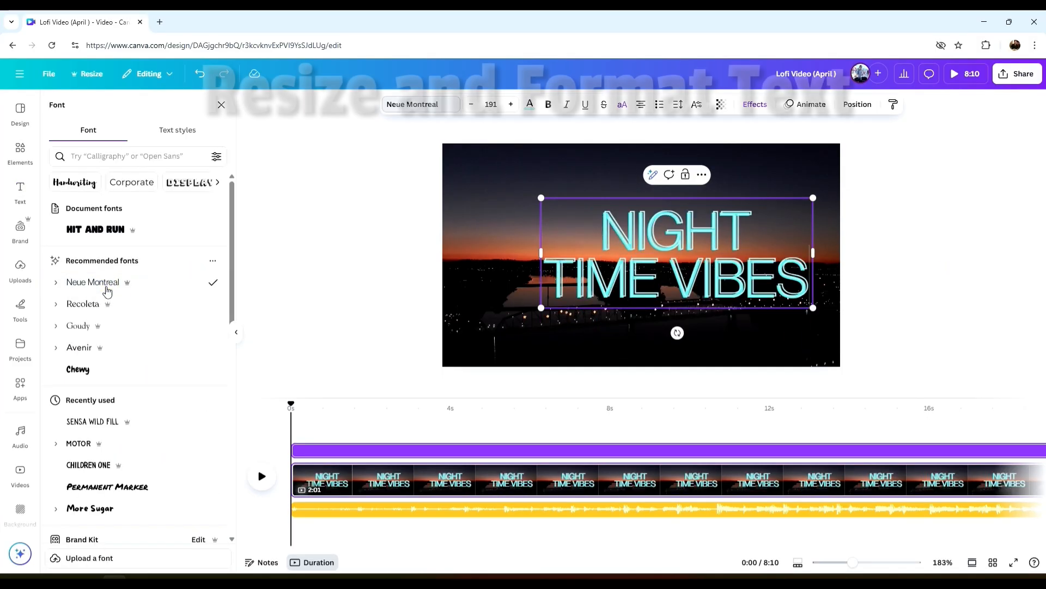
{"action": "left_click_drag", "start_coordinate": [542, 253], "coordinate": [427, 241]}
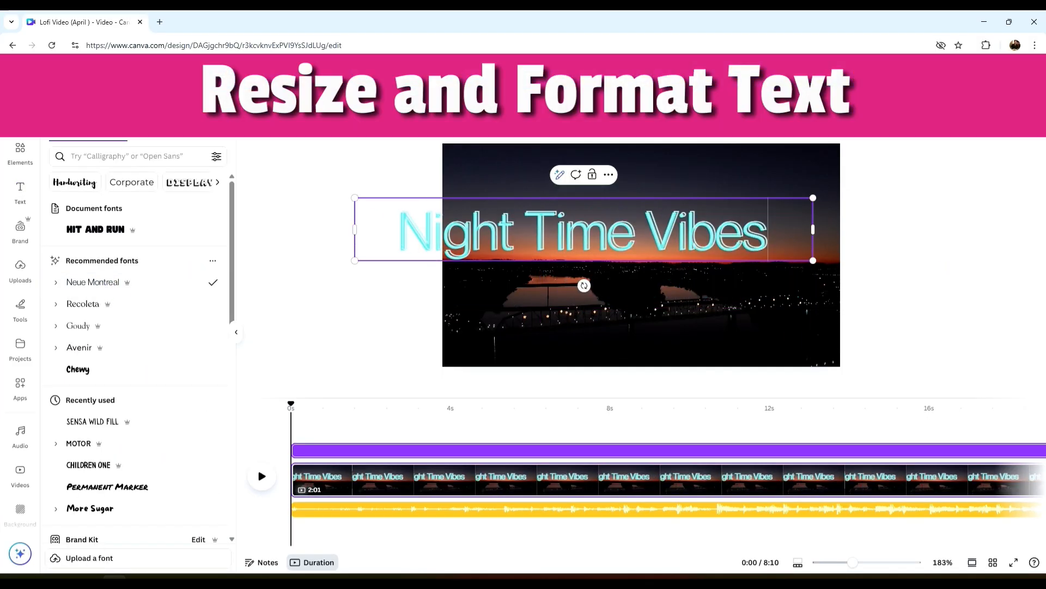
{"action": "left_click_drag", "start_coordinate": [356, 197], "coordinate": [473, 229]}
{"action": "left_click", "coordinate": [564, 277]}
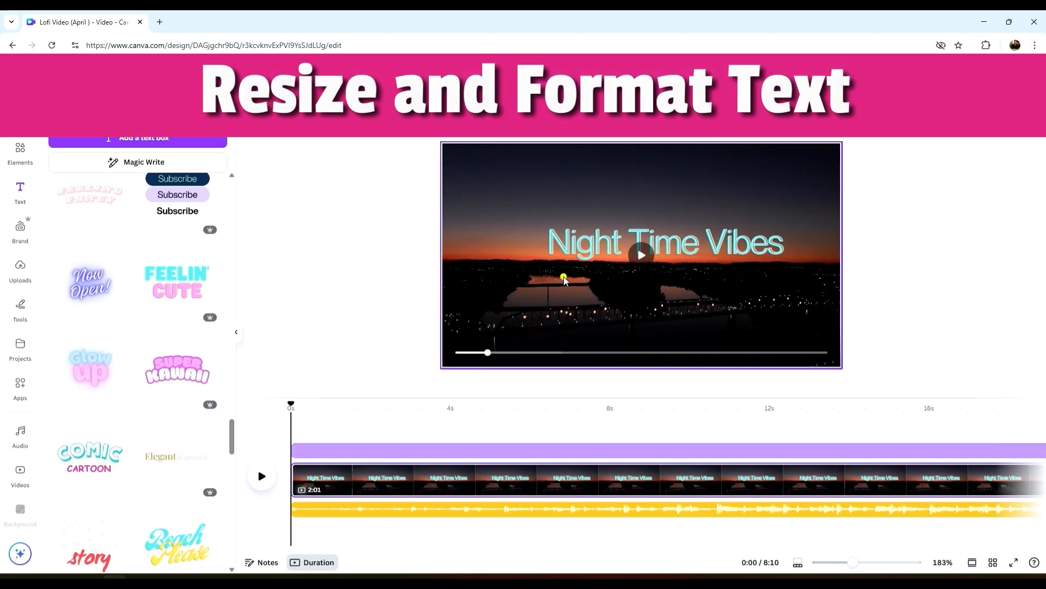
{"action": "left_click_drag", "start_coordinate": [584, 243], "coordinate": [506, 348]}
{"action": "left_click_drag", "start_coordinate": [736, 325], "coordinate": [656, 336]}
{"action": "left_click_drag", "start_coordinate": [592, 349], "coordinate": [590, 344]}
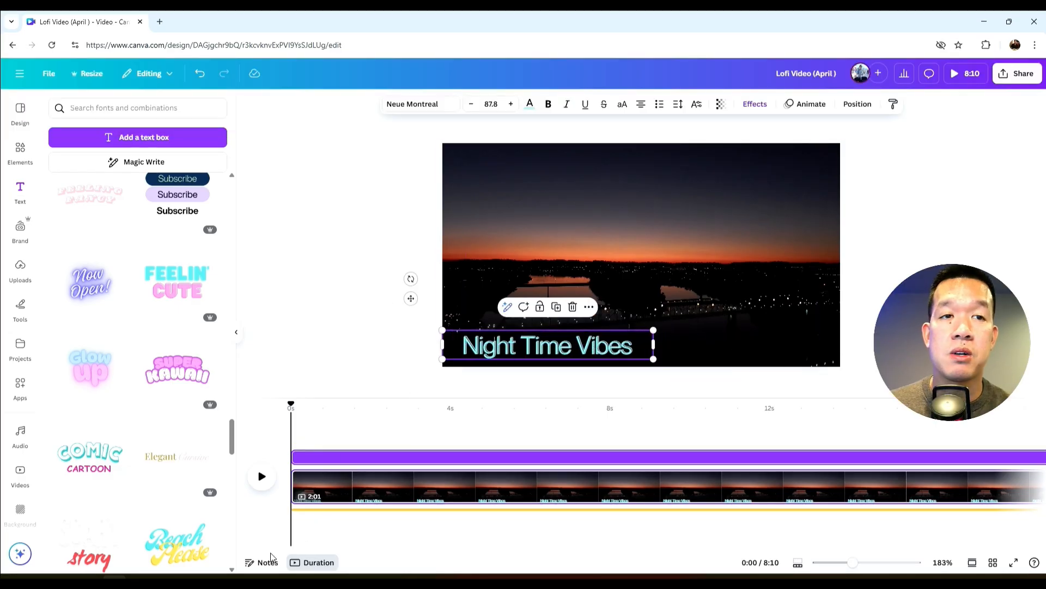
- Shorten the "Night Time Vibes" title's duration on the timeline to the first 10 seconds of the video
{"action": "left_click_drag", "start_coordinate": [262, 552], "coordinate": [440, 536]}
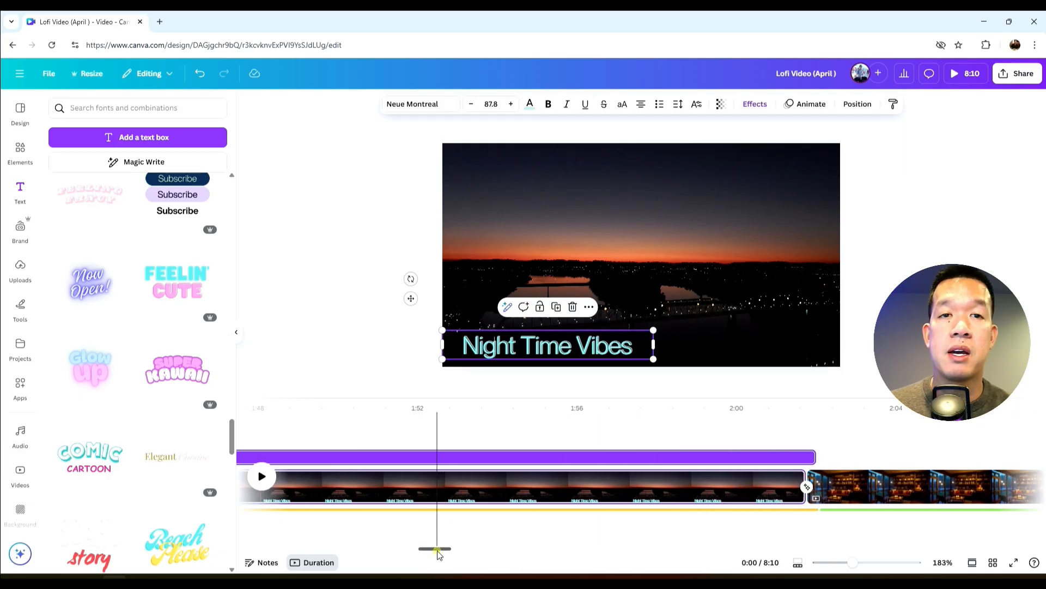
{"action": "mouse_move", "coordinate": [437, 550]}
{"action": "left_mouse_down"}
{"action": "mouse_move", "coordinate": [428, 550]}
{"action": "mouse_move", "coordinate": [437, 548]}
{"action": "left_mouse_up"}
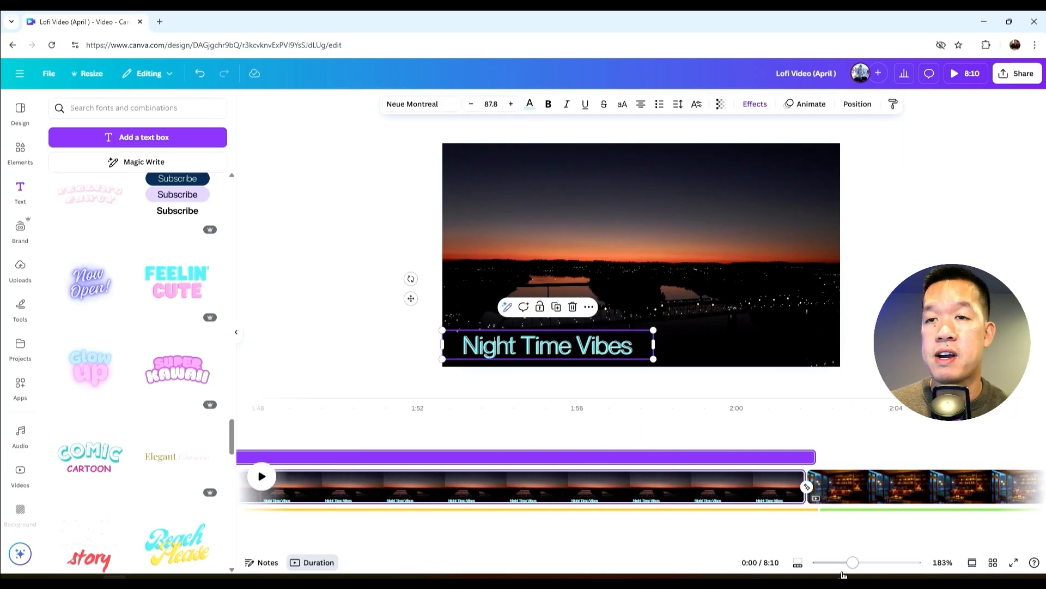
{"action": "left_click_drag", "start_coordinate": [852, 568], "coordinate": [836, 567]}
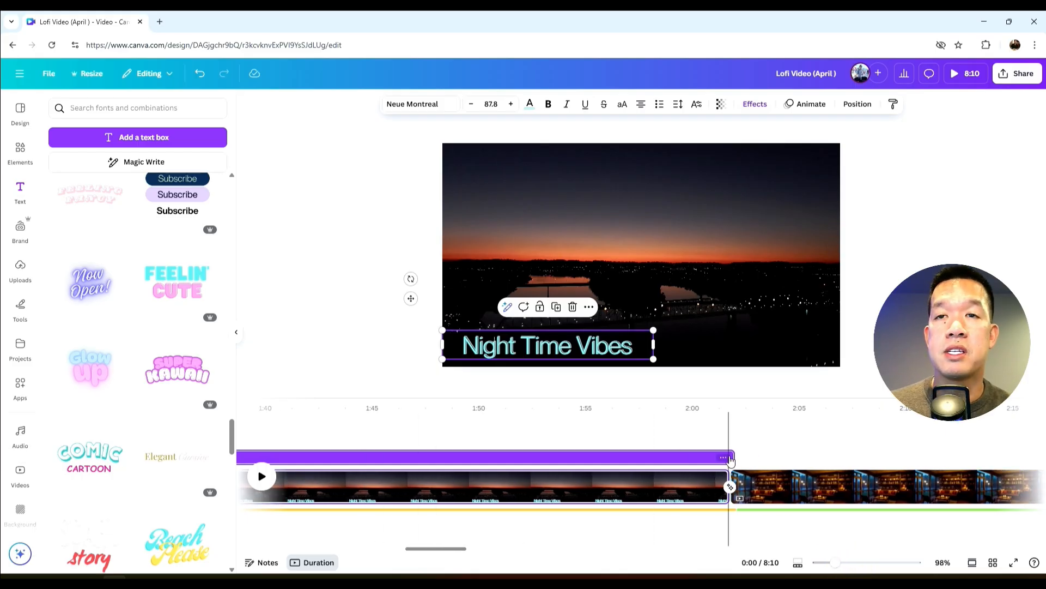
{"action": "left_click_drag", "start_coordinate": [734, 456], "coordinate": [503, 472]}
- Apply the Typewriter animation to the "Night Time Vibes" title and play back the opening seconds to preview it
{"action": "left_click", "coordinate": [800, 109]}
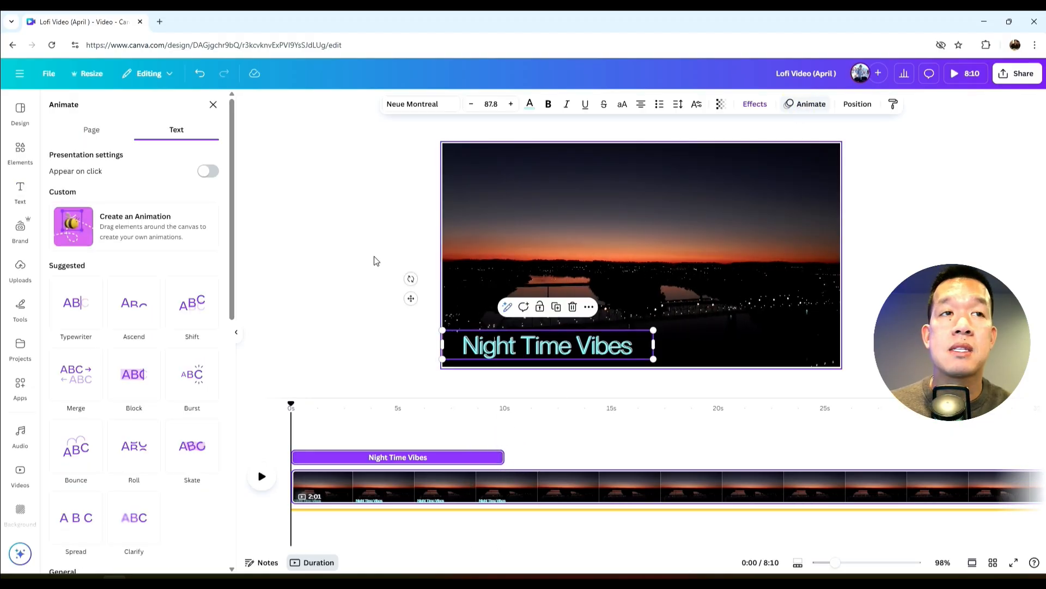
{"action": "left_click", "coordinate": [76, 303]}
{"action": "left_click", "coordinate": [262, 476]}
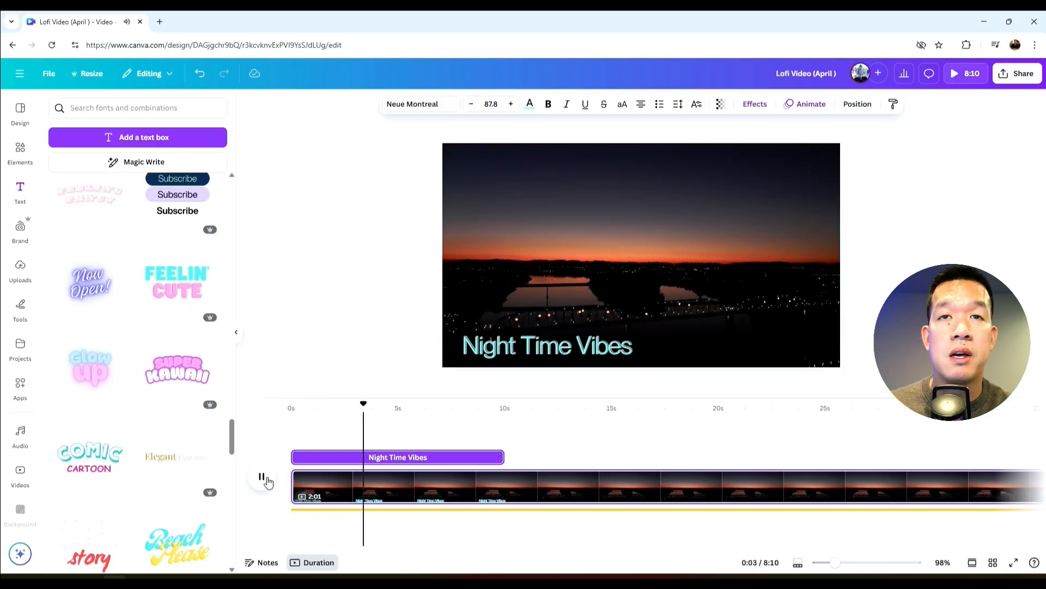
{"action": "left_click", "coordinate": [262, 476]}
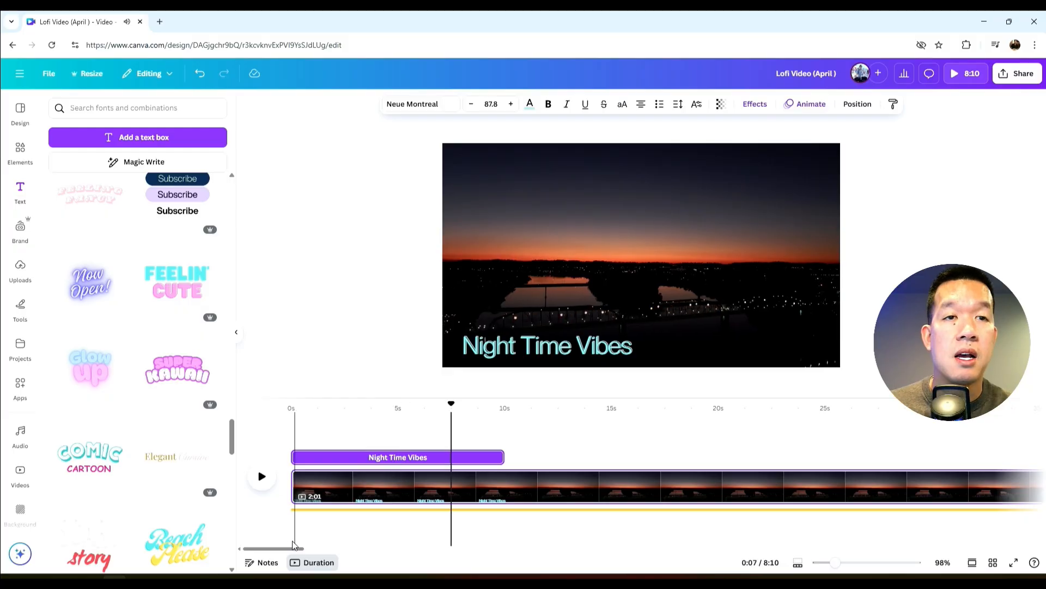
- Copy the "Night Time Vibes" title onto the second page and change its text to "Time to Lounge"
{"action": "left_click", "coordinate": [342, 458]}
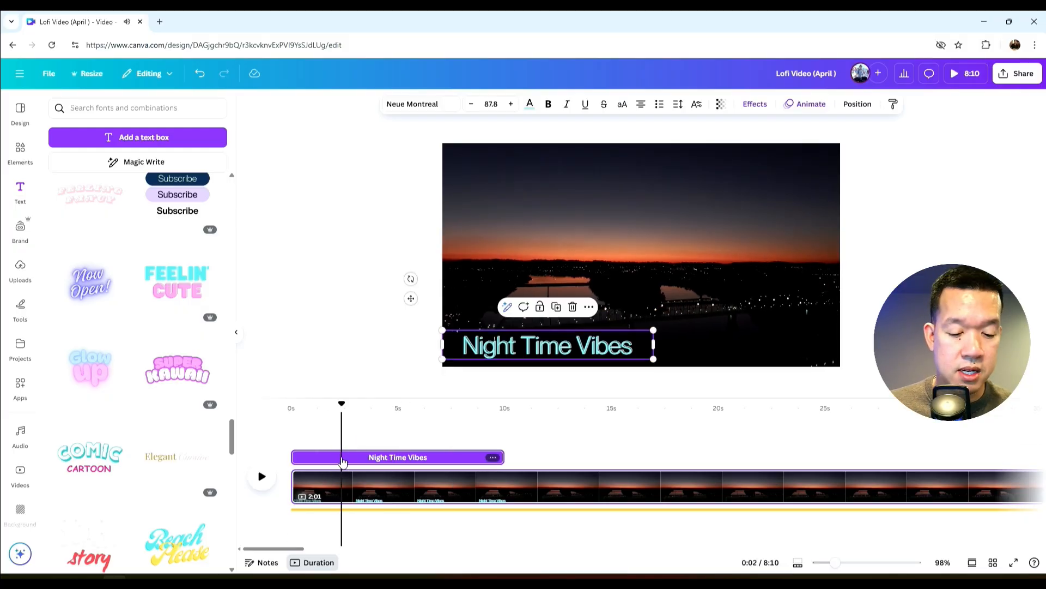
{"action": "left_click_drag", "start_coordinate": [266, 552], "coordinate": [416, 551]}
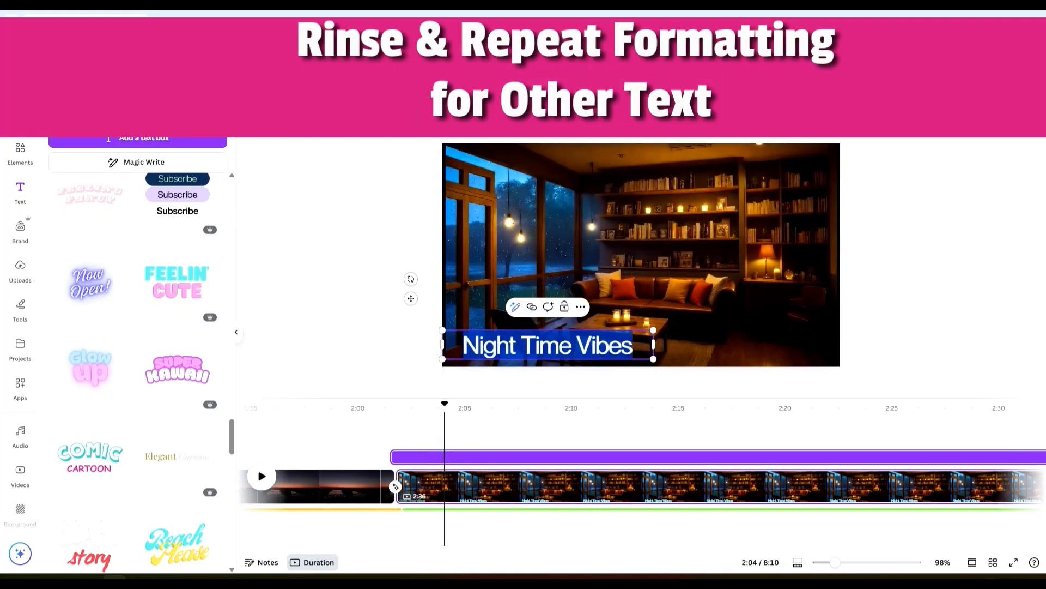
{"action": "type", "text": "Lounging Tim"}
{"action": "key", "text": "BackSpace"}
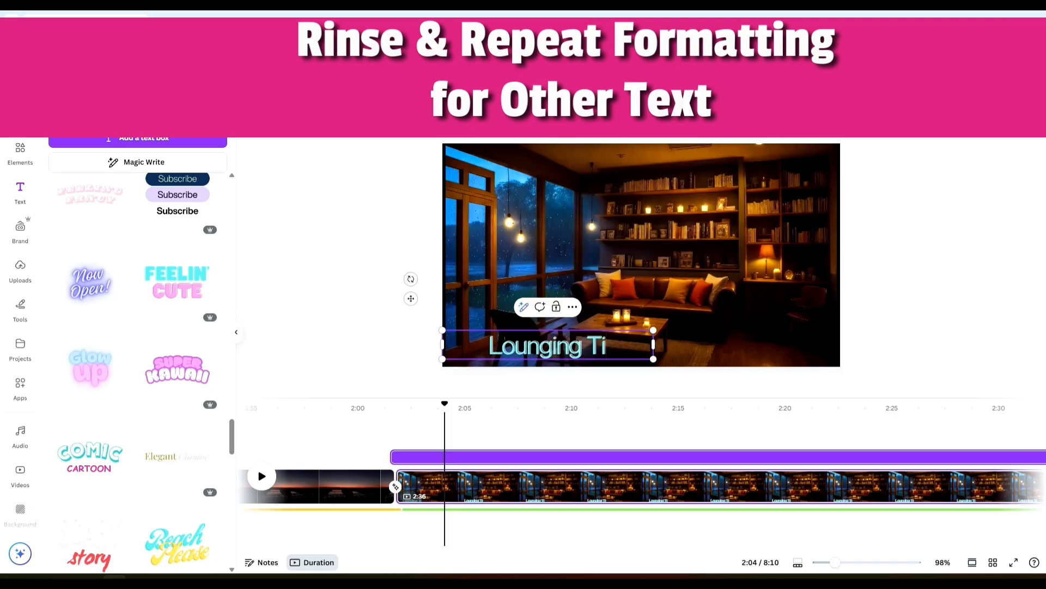
{"action": "key", "text": "BackSpace"}
{"action": "key", "text": "BackSpace"}
{"action": "key", "text": "BackSpace"}
{"action": "key", "text": "BackSpace"}
{"action": "key", "text": "BackSpace"}
{"action": "key", "text": "BackSpace"}
{"action": "key", "text": "BackSpace"}
{"action": "key", "text": "BackSpace"}
{"action": "key", "text": "BackSpace"}
{"action": "key", "text": "BackSpace"}
{"action": "key", "text": "BackSpace"}
{"action": "type", "text": "Time to Lounge"}
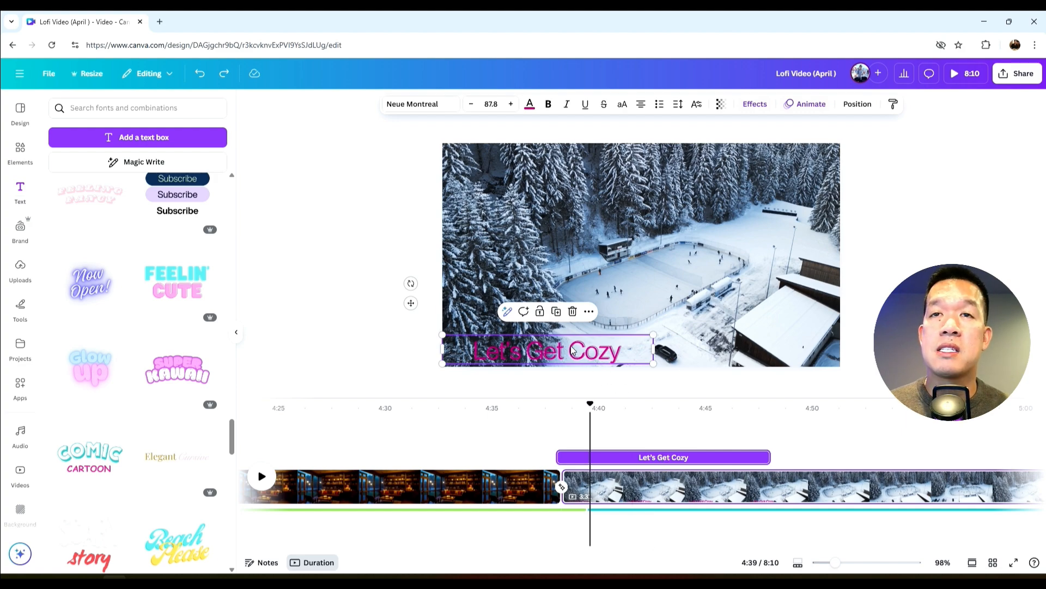
- Give the "Let's Get Cozy" title on the winter page a Background effect with transparency 75
{"action": "left_click", "coordinate": [755, 104]}
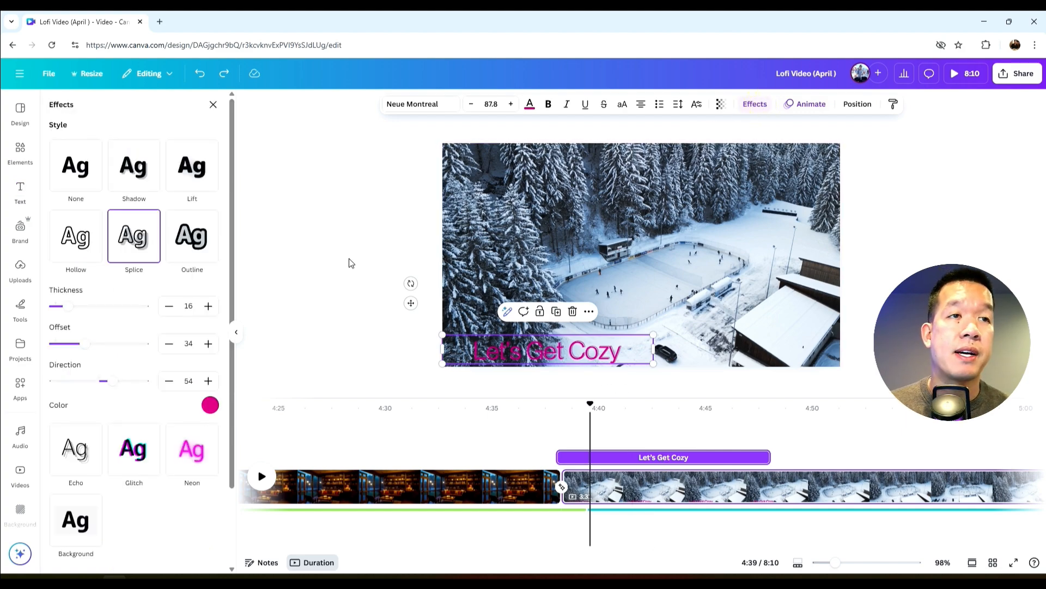
{"action": "left_click", "coordinate": [77, 523]}
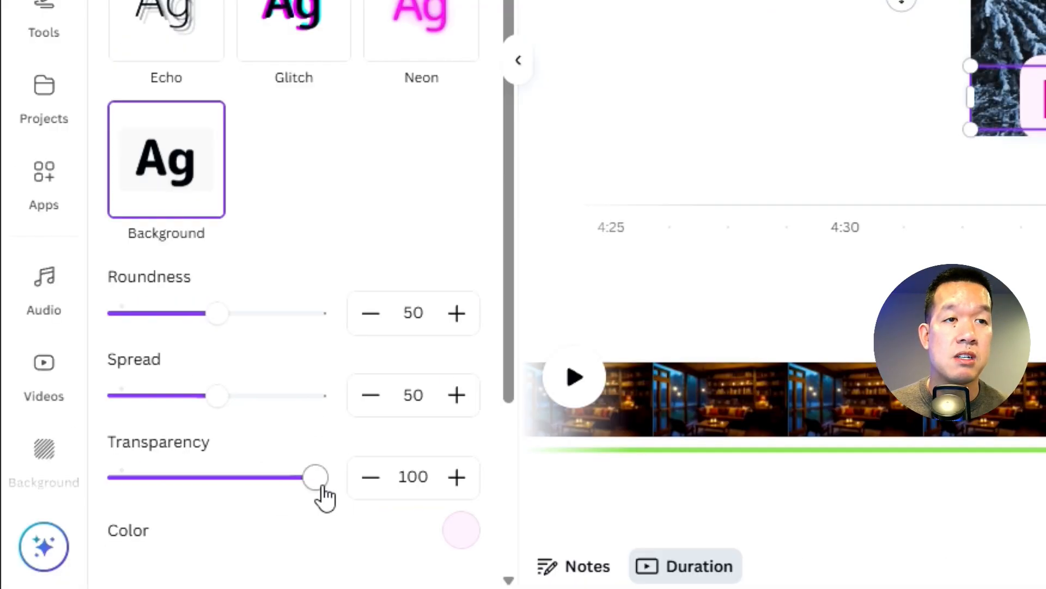
{"action": "mouse_move", "coordinate": [146, 529]}
{"action": "left_mouse_down"}
{"action": "mouse_move", "coordinate": [121, 527]}
{"action": "mouse_move", "coordinate": [135, 527]}
{"action": "left_mouse_up"}
{"action": "left_click_drag", "start_coordinate": [296, 491], "coordinate": [271, 498]}
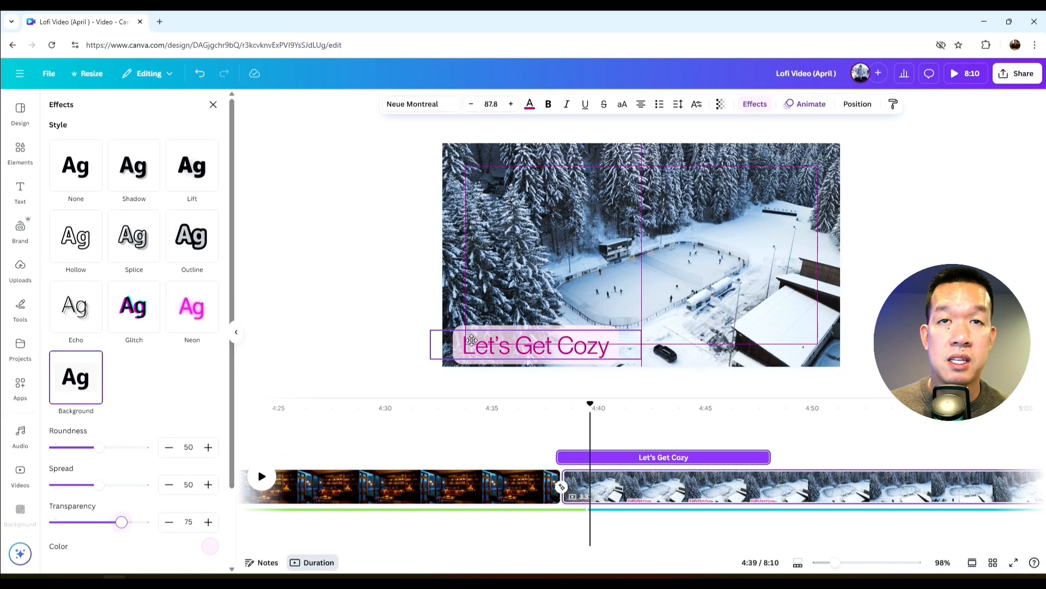
- Shift the "Let's Get Cozy" title slightly up and left in the lower-left corner, and play back the winter page's opening
{"action": "left_click", "coordinate": [472, 340]}
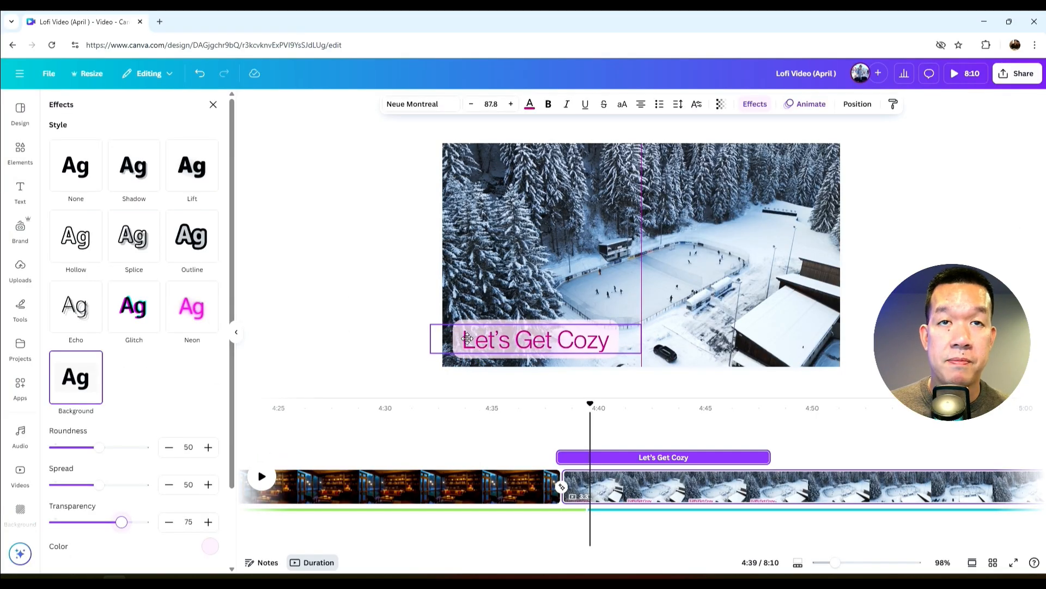
{"action": "left_click", "coordinate": [362, 274]}
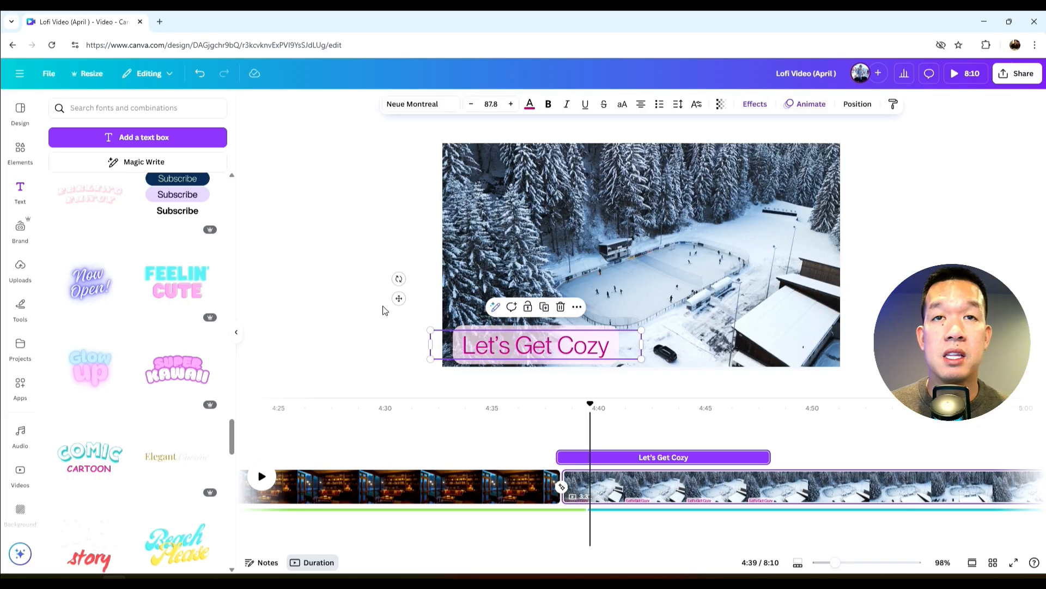
{"action": "left_click", "coordinate": [260, 480]}
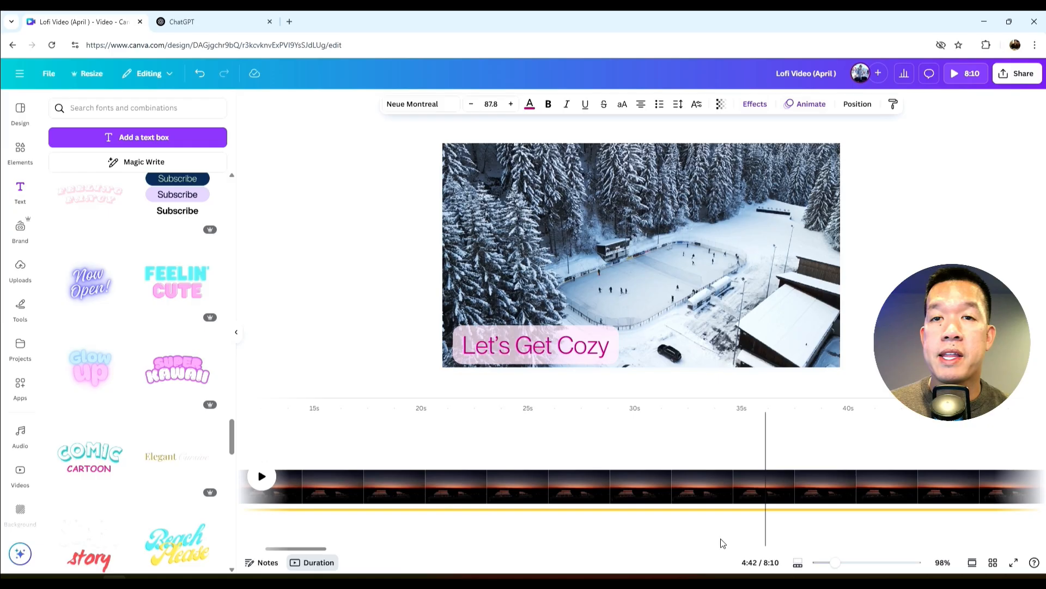
- Return the timeline to the first page's opening, switch to ChatGPT and ask for "20 ways to reduce stress in daily life"
{"action": "left_click_drag", "start_coordinate": [313, 548], "coordinate": [297, 548]}
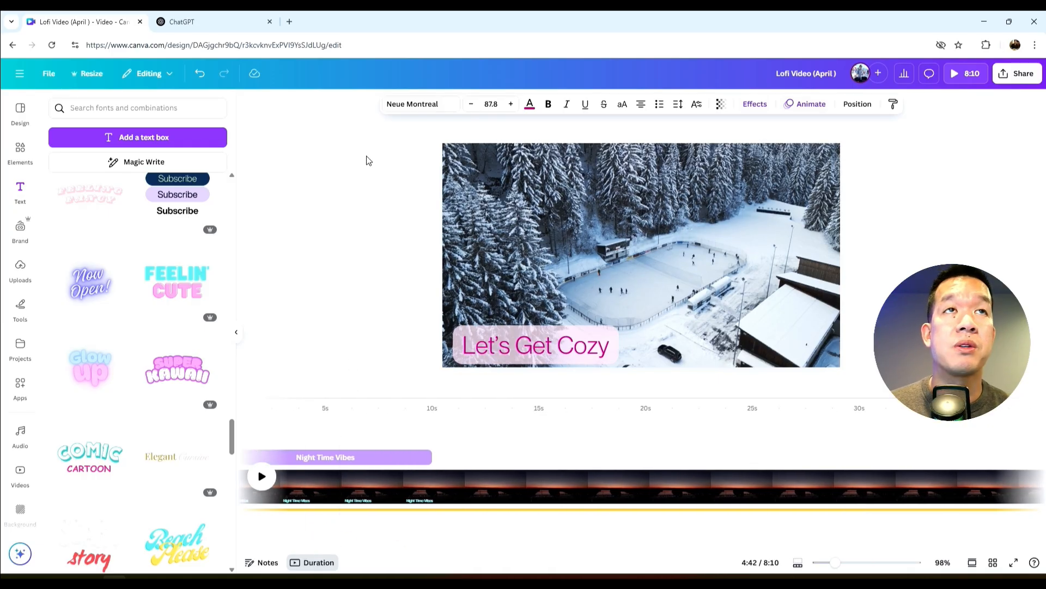
{"action": "left_click", "coordinate": [215, 21]}
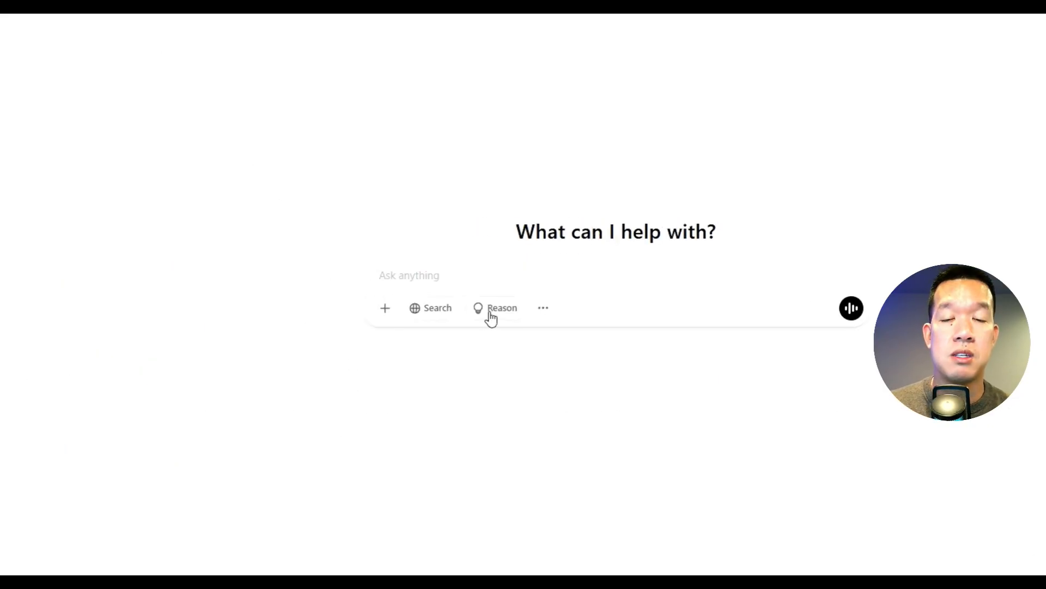
{"action": "type", "text": "20 ways to"}
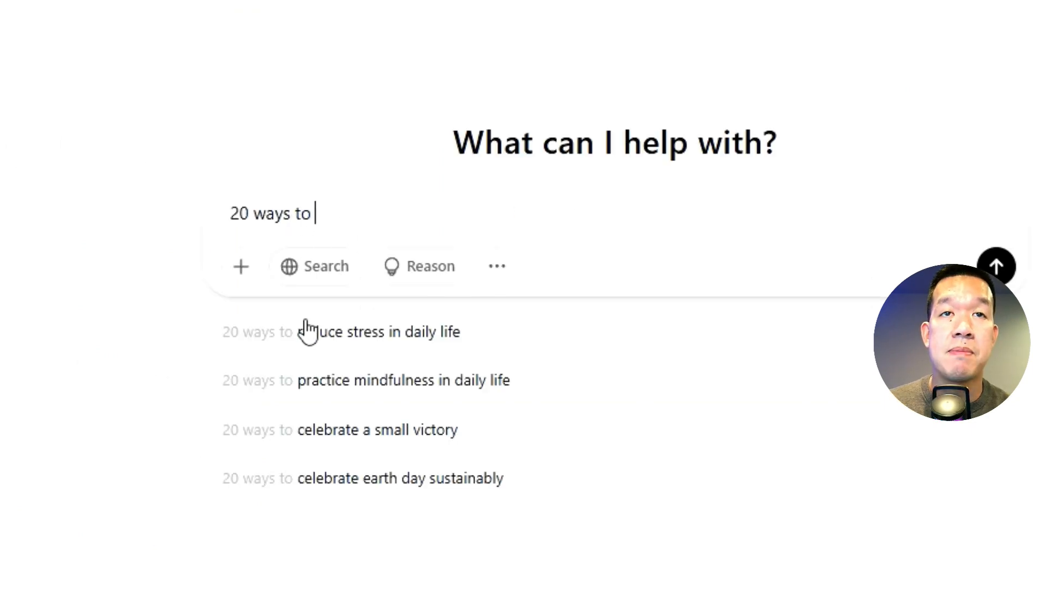
{"action": "left_click", "coordinate": [383, 333]}
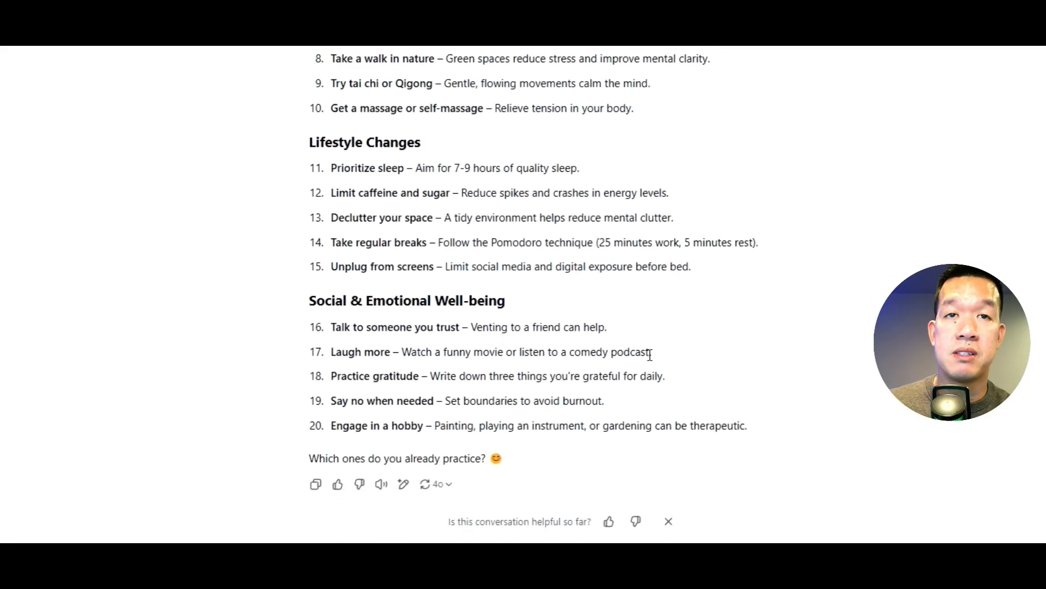
- Copy the full "Meditate daily" tip, including its description, from the Mind & Relaxation list
{"action": "scroll", "coordinate": [658, 374], "scroll_direction": "up", "scroll_amount": 5}
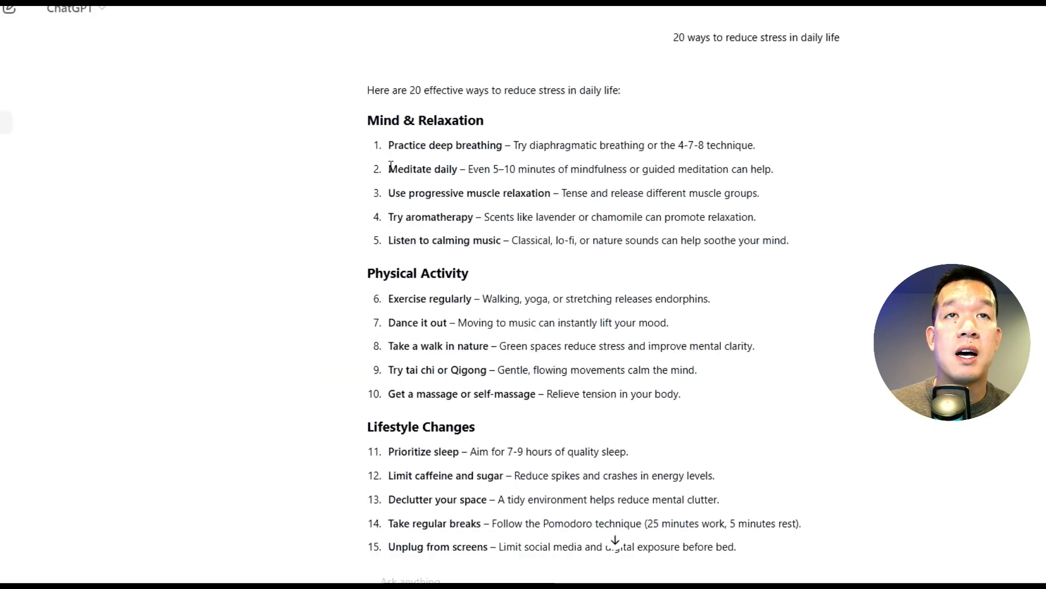
{"action": "left_click_drag", "start_coordinate": [391, 165], "coordinate": [775, 172]}
{"action": "key", "text": "ctrl+c"}
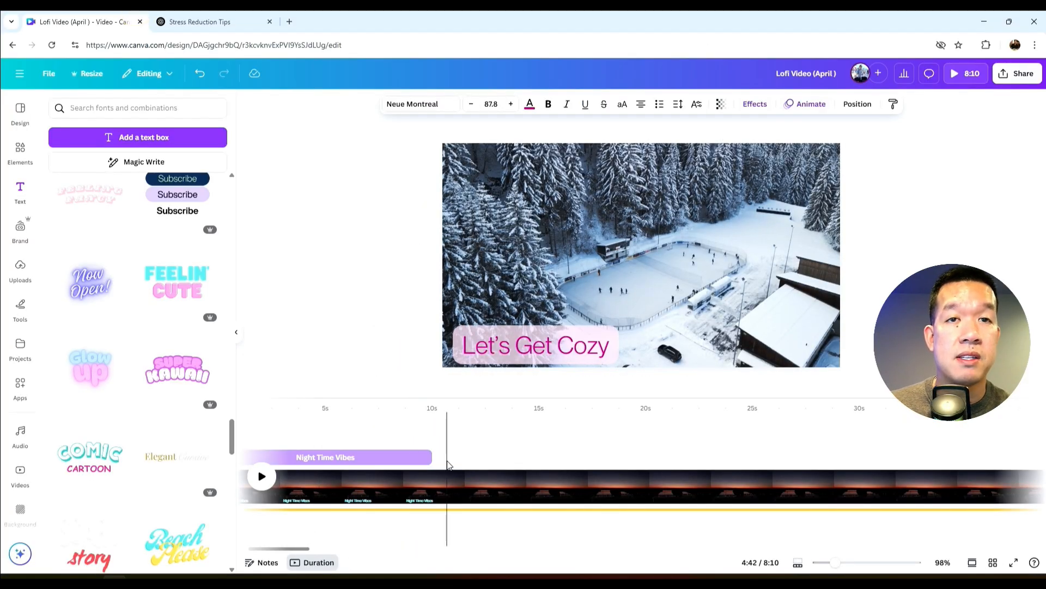
- Switch back to Canva and paste the meditation tip as text on the first page, near the 10-second mark
{"action": "left_click", "coordinate": [445, 459]}
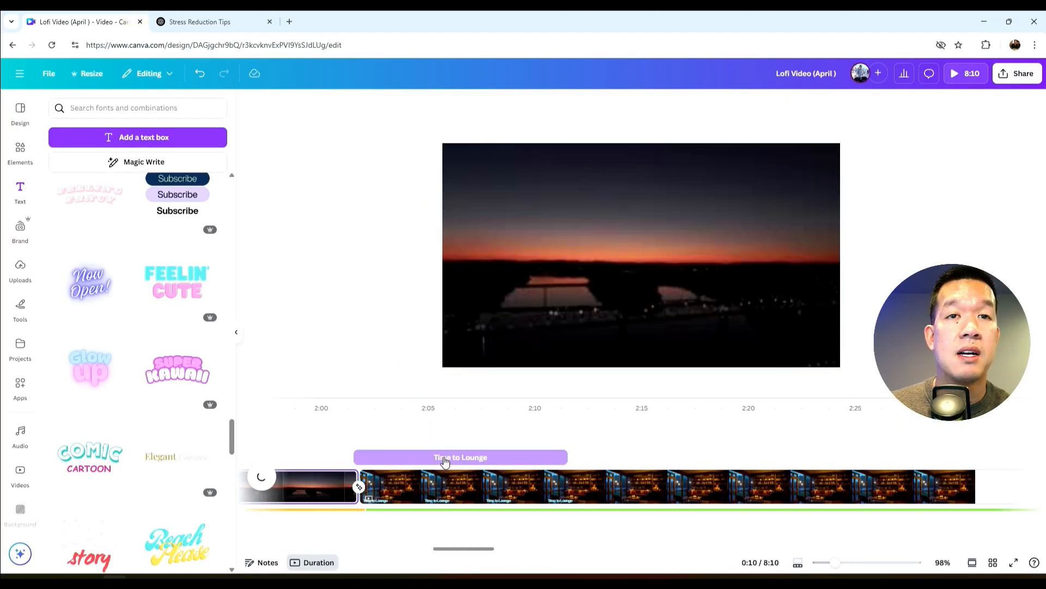
{"action": "left_click", "coordinate": [138, 143]}
{"action": "key", "text": "ctrl+v"}
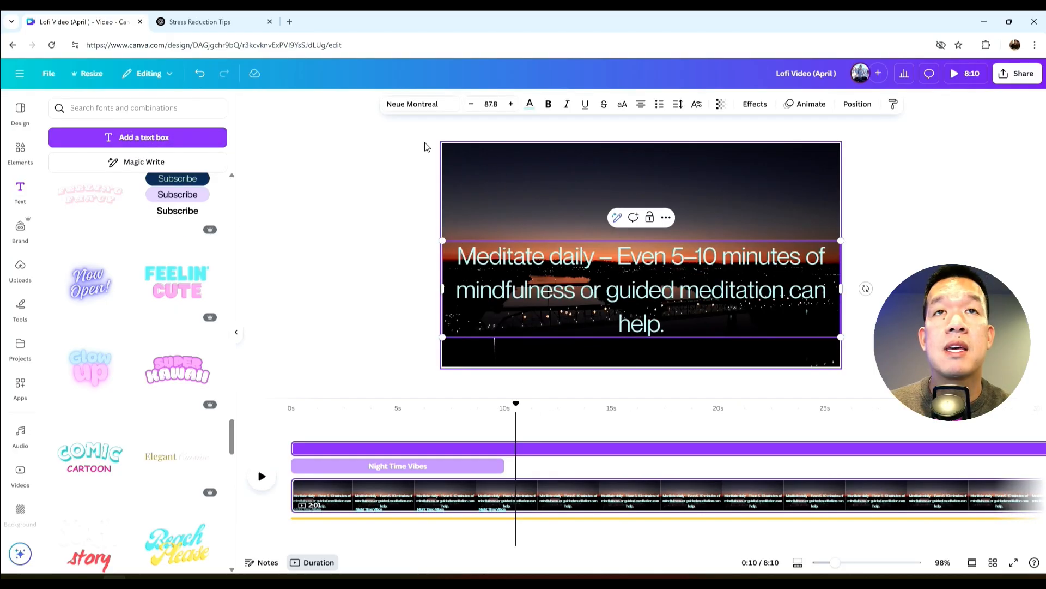
- Format the meditation tip in Avenir at size 56.6, color it white, and try the Glitch text effect on it
{"action": "left_click", "coordinate": [420, 104]}
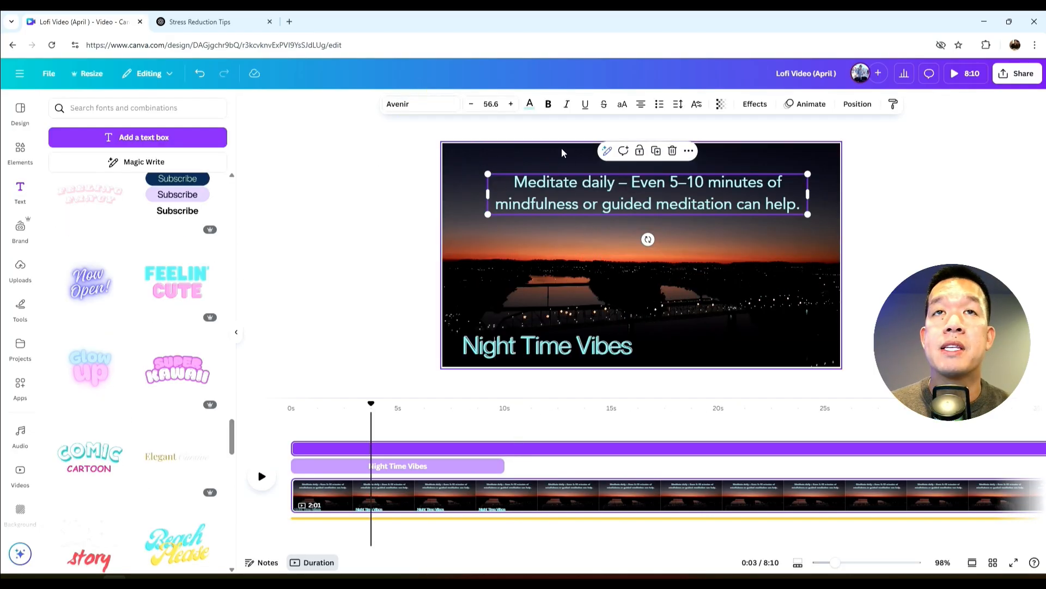
{"action": "left_click", "coordinate": [529, 103]}
{"action": "left_click", "coordinate": [213, 317]}
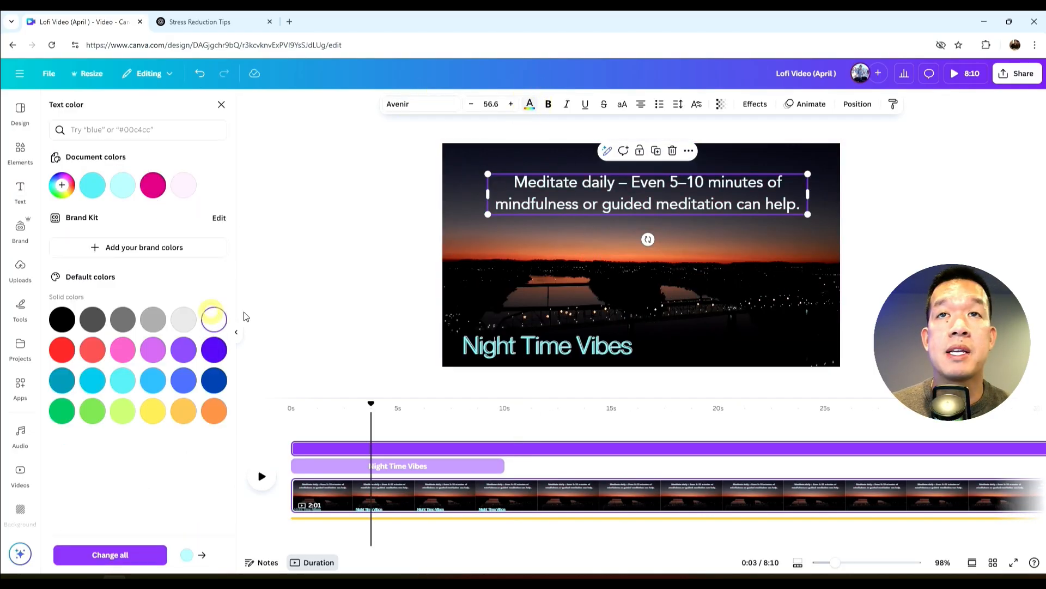
{"action": "left_click", "coordinate": [755, 104]}
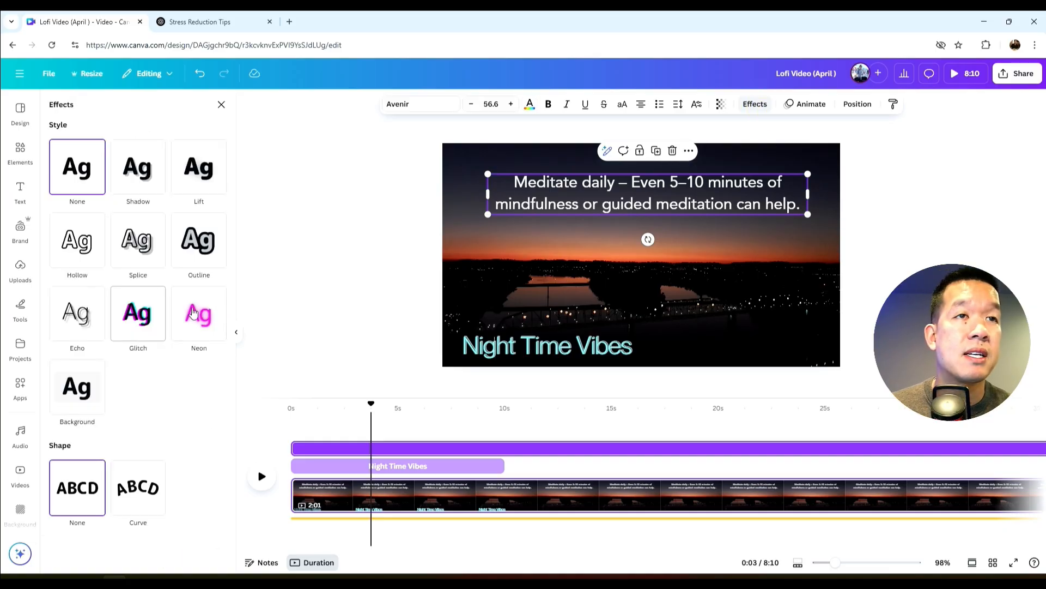
{"action": "left_click", "coordinate": [149, 322]}
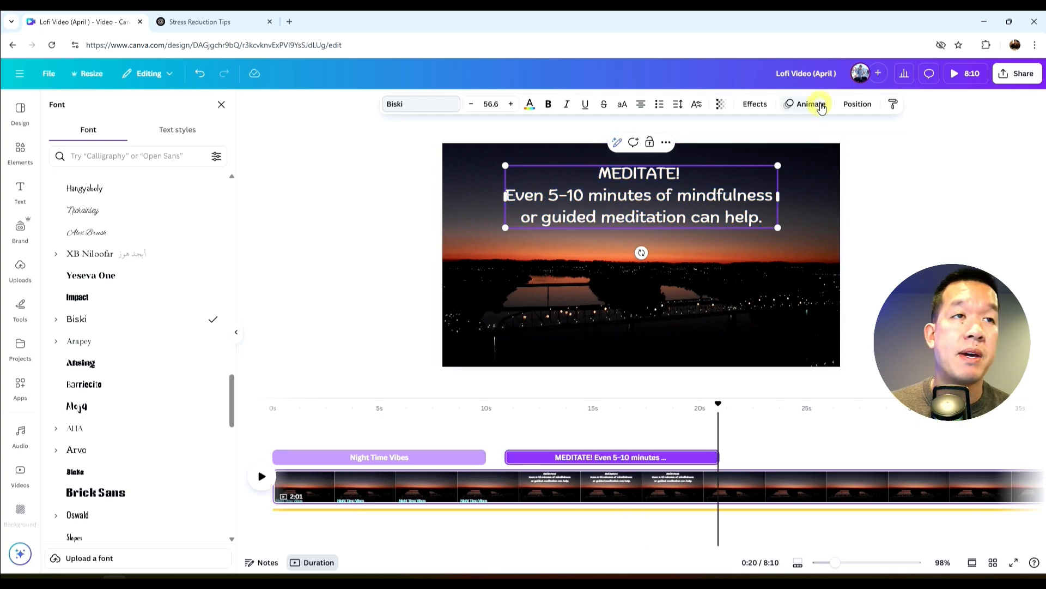
- Apply the Merge animation to the "MEDITATE!" text and lower its intensity
{"action": "left_click", "coordinate": [810, 105]}
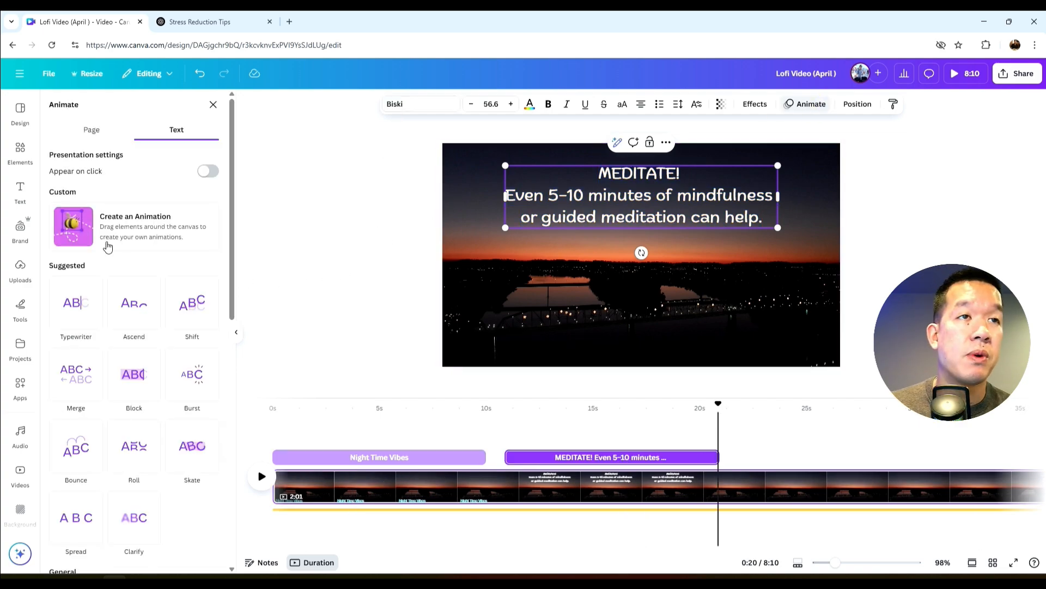
{"action": "left_click", "coordinate": [86, 385]}
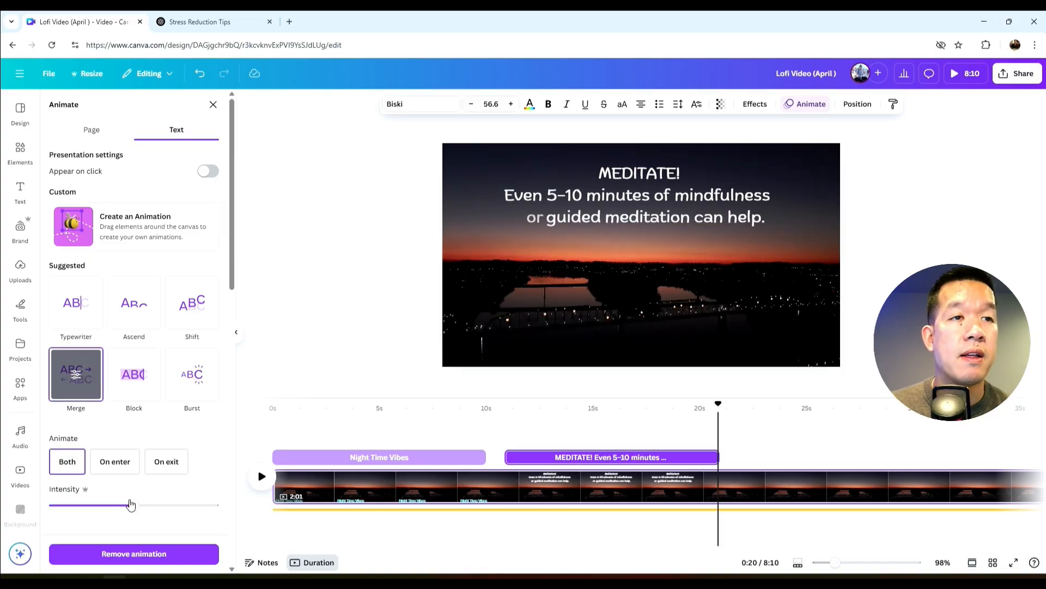
{"action": "left_click_drag", "start_coordinate": [131, 505], "coordinate": [70, 515]}
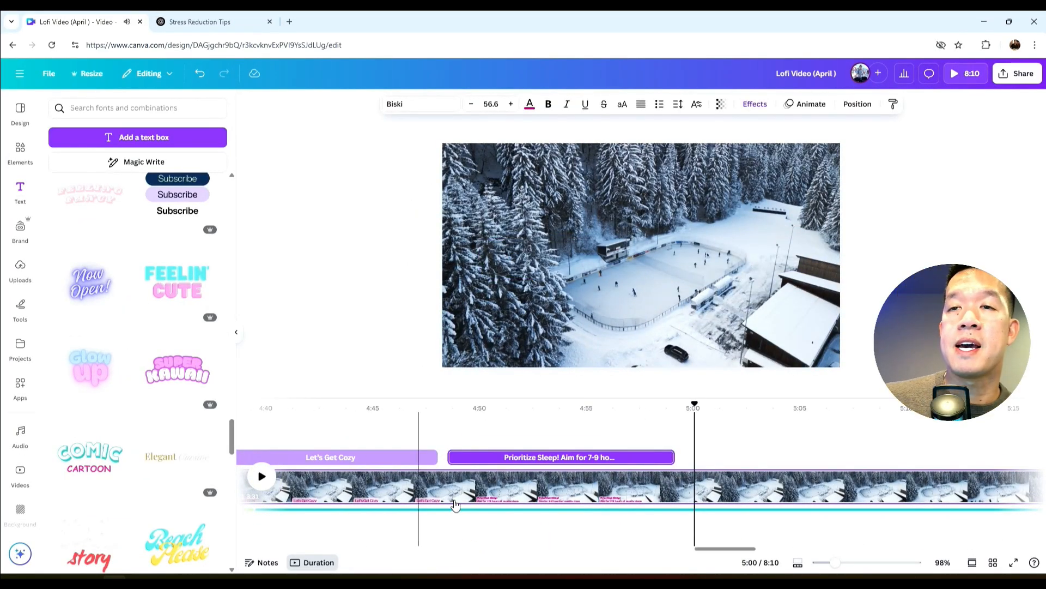
{"action": "left_click_drag", "start_coordinate": [710, 545], "coordinate": [994, 547]}
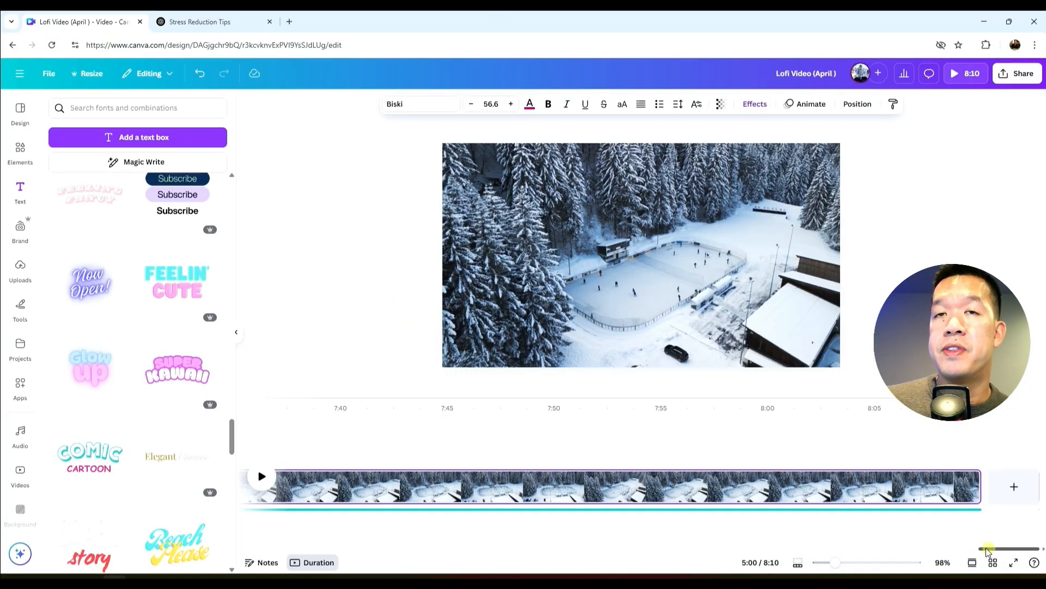
{"action": "left_click_drag", "start_coordinate": [900, 521], "coordinate": [752, 517]}
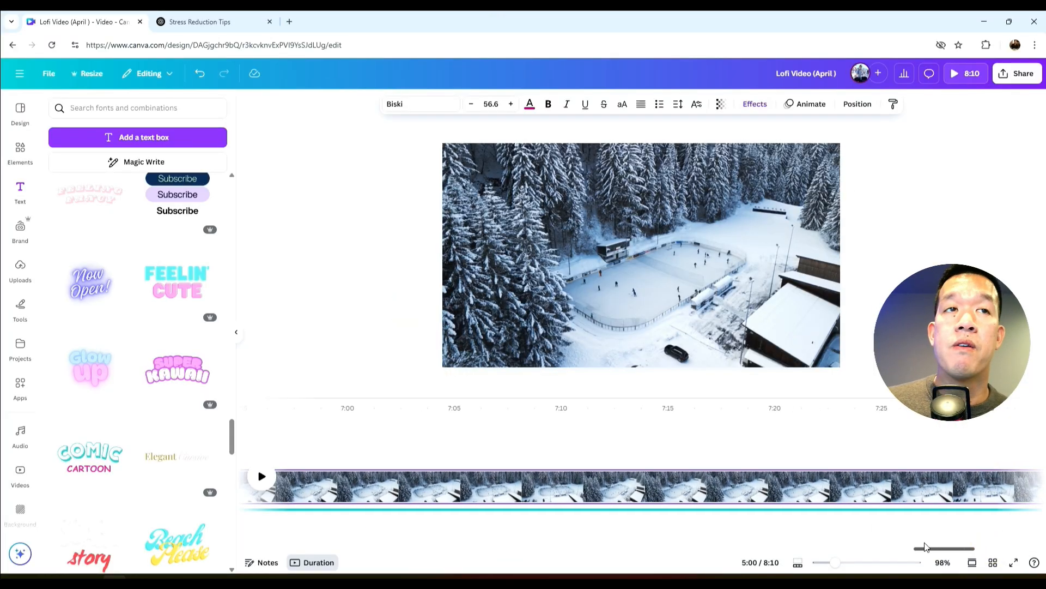
{"action": "left_click_drag", "start_coordinate": [925, 547], "coordinate": [501, 511]}
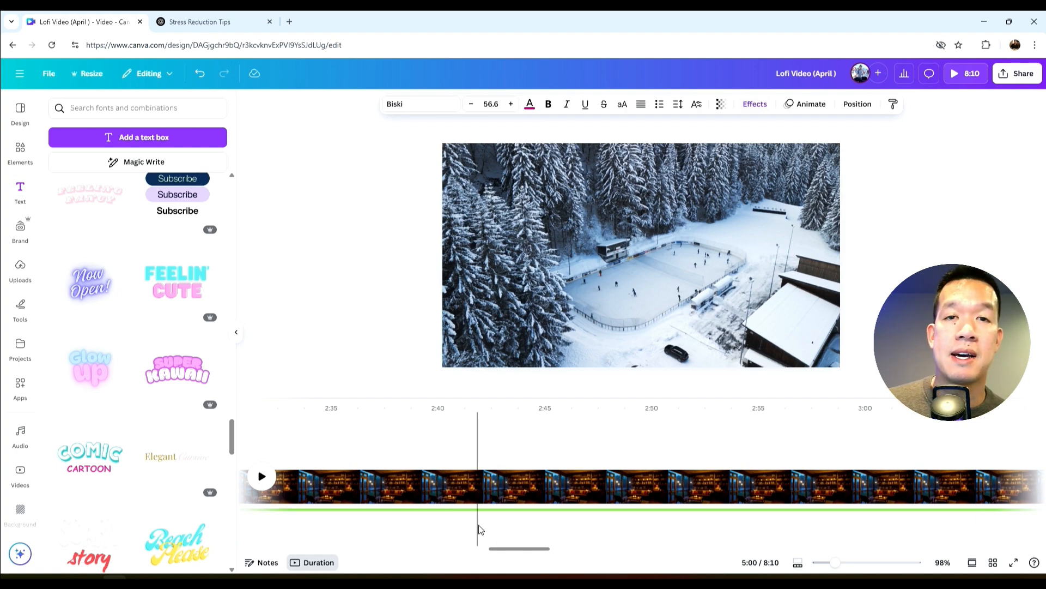
{"action": "left_click_drag", "start_coordinate": [513, 552], "coordinate": [263, 557]}
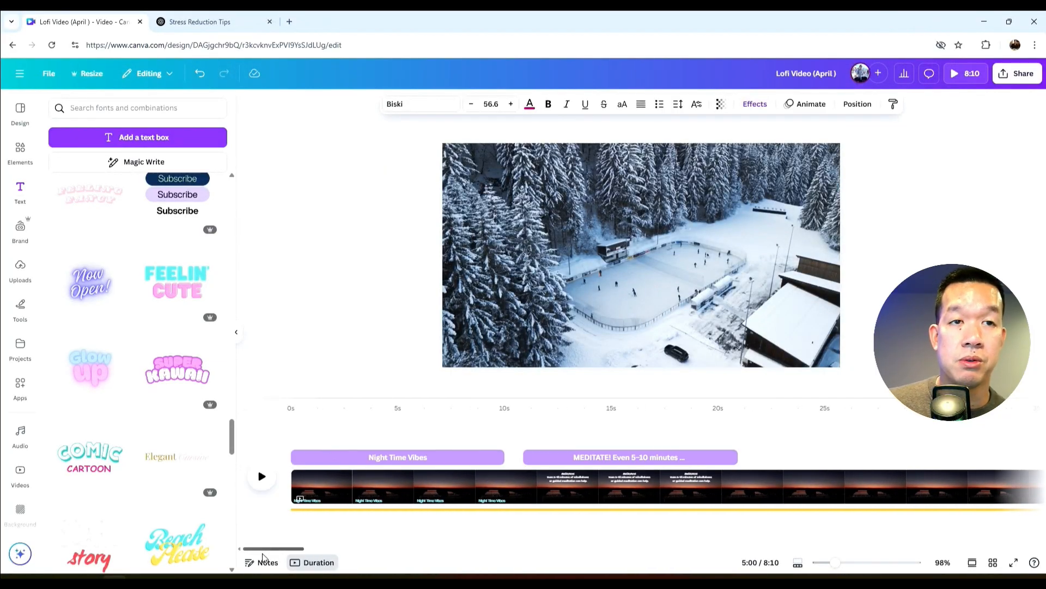
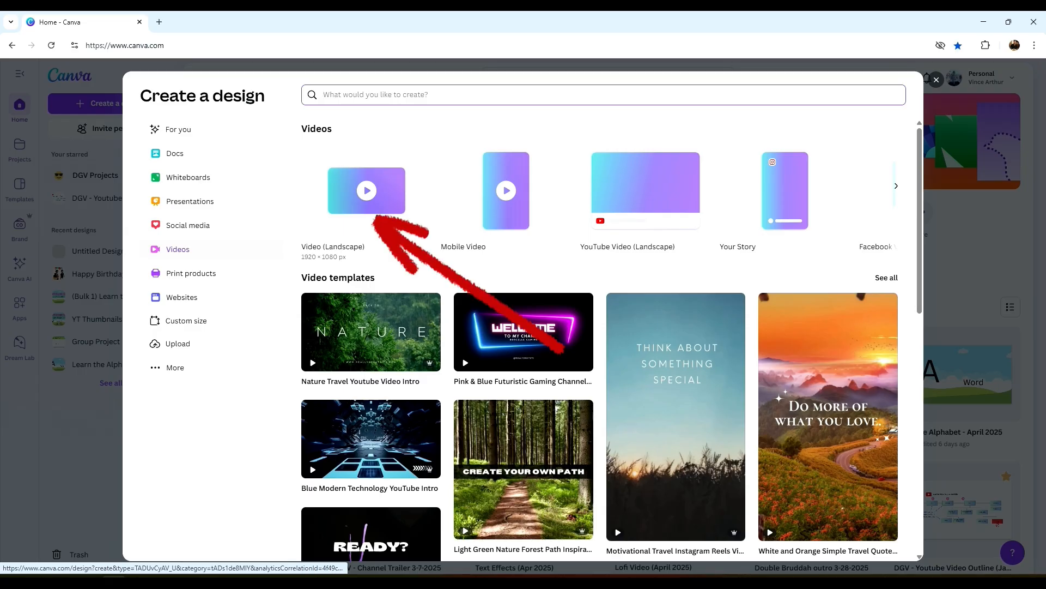
- Create a new landscape video design at 1920 × 1080 px and place the park video clip on its page
{"action": "left_click", "coordinate": [376, 218]}
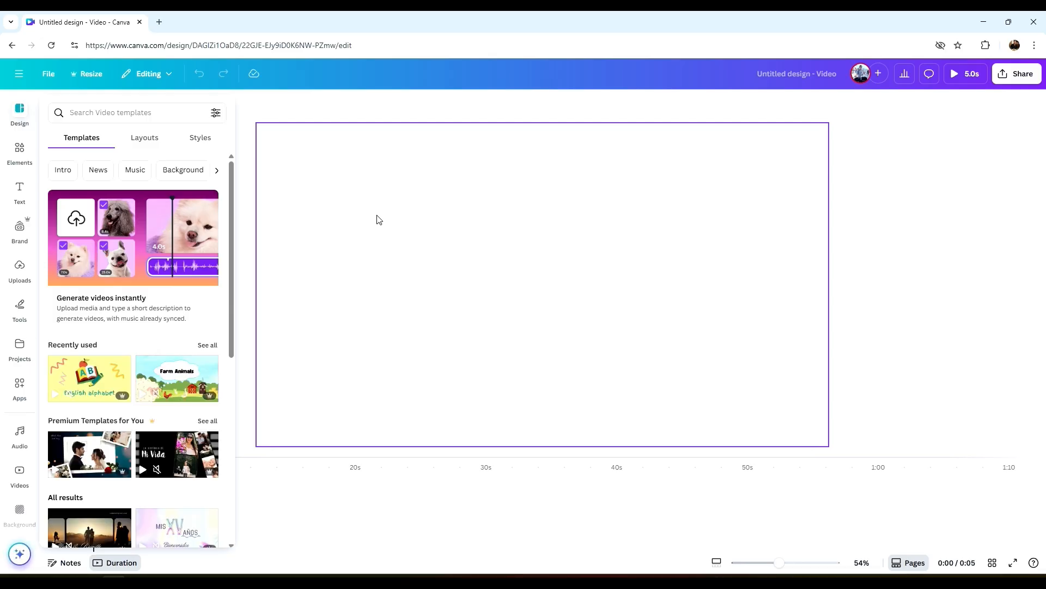
{"action": "left_click", "coordinate": [401, 502]}
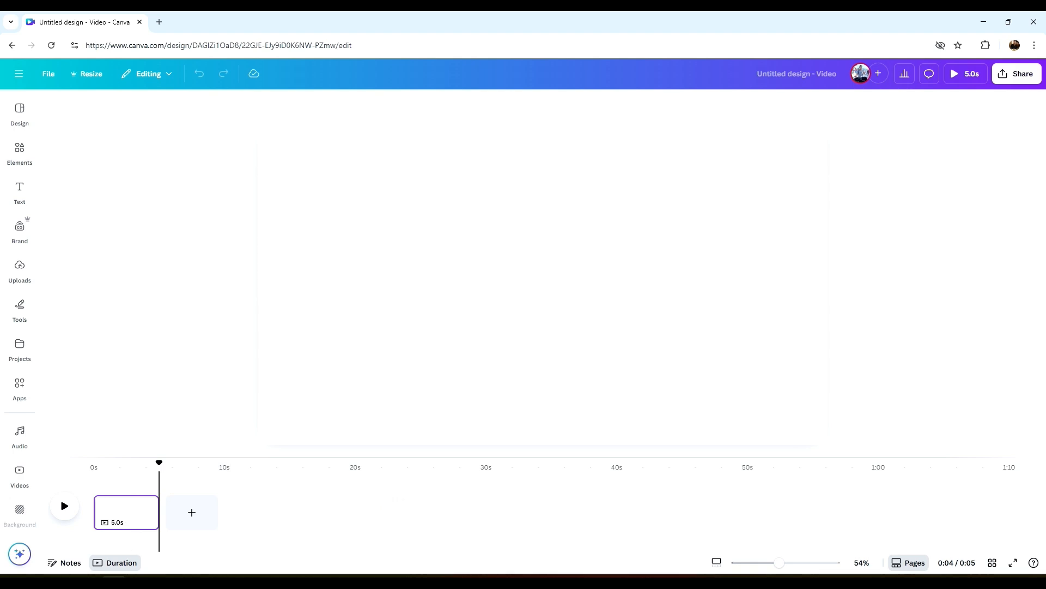
{"action": "left_click_drag", "start_coordinate": [395, 498], "coordinate": [417, 375]}
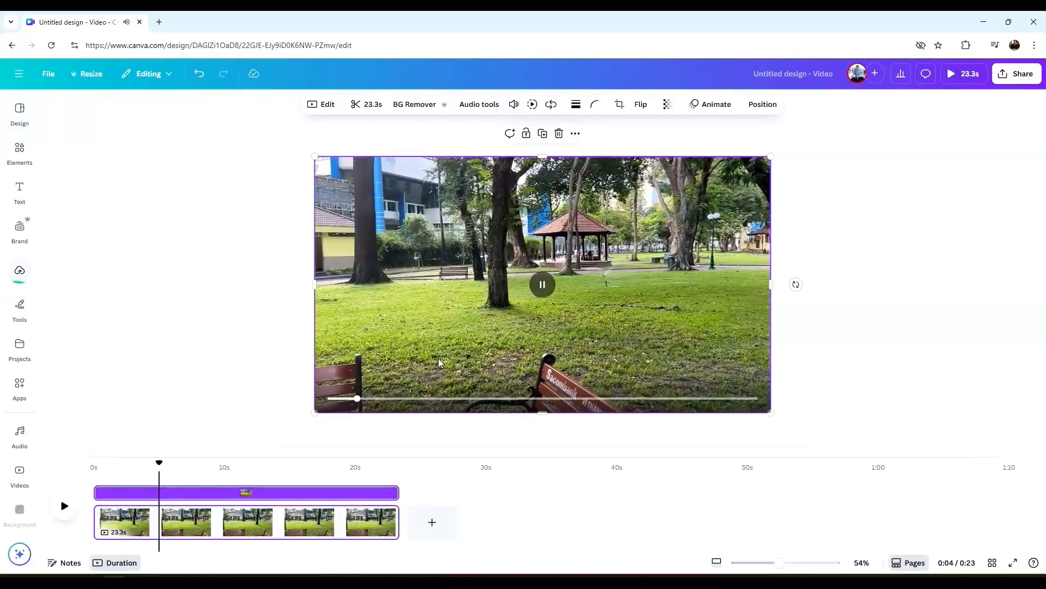
- Pause the park clip and try muting its audio in the volume settings
{"action": "left_click", "coordinate": [539, 292]}
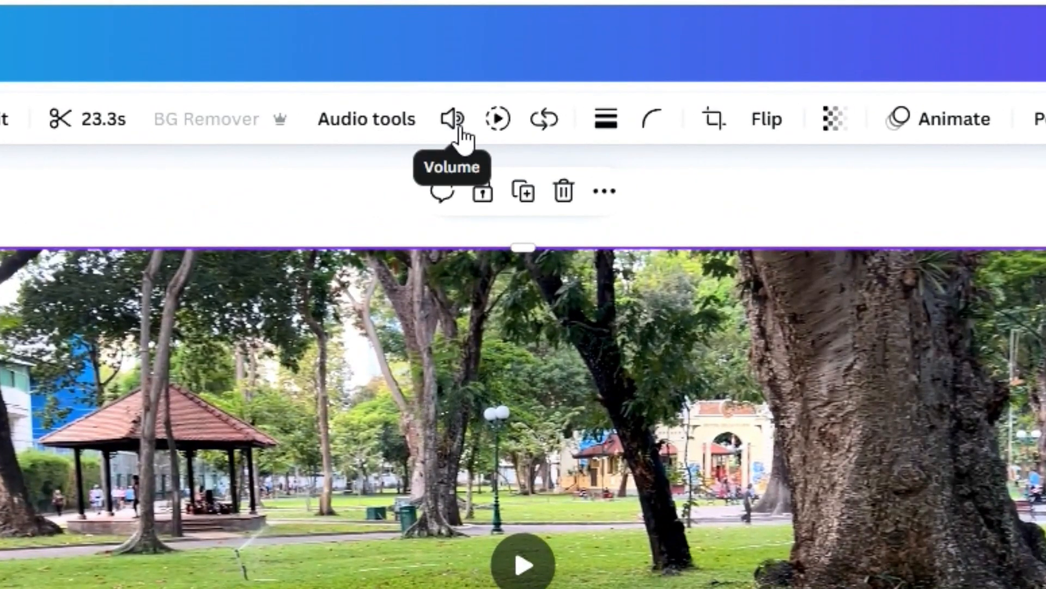
{"action": "left_click", "coordinate": [459, 130]}
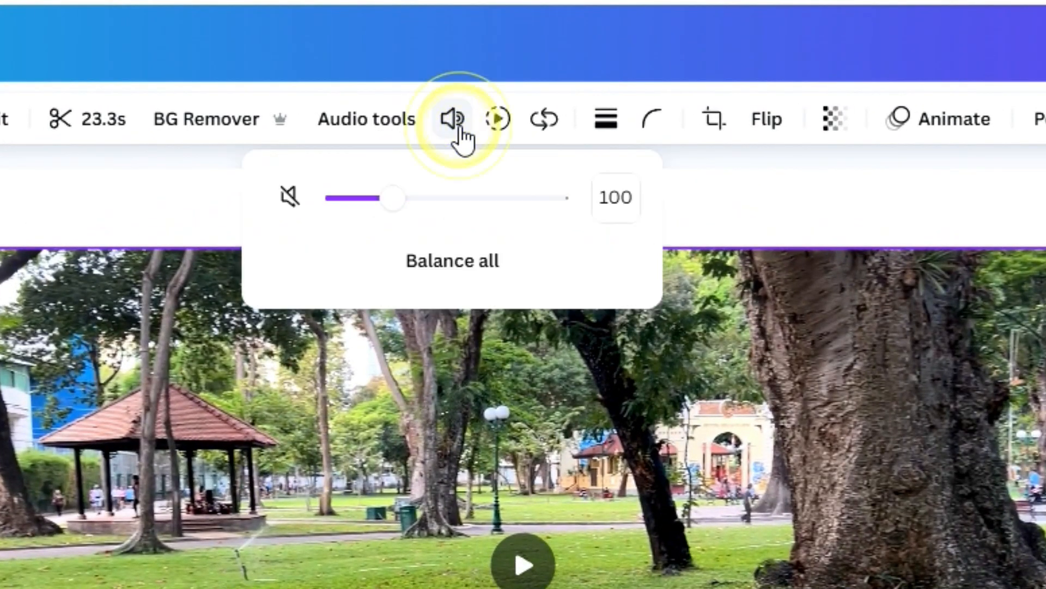
{"action": "left_click_drag", "start_coordinate": [396, 209], "coordinate": [262, 220]}
{"action": "left_click", "coordinate": [289, 197]}
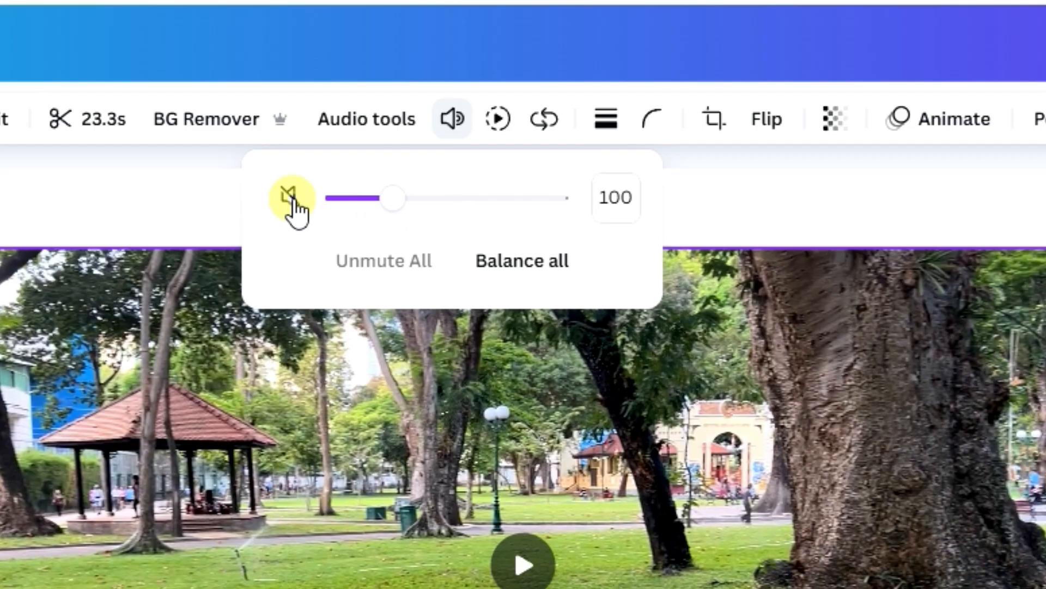
{"action": "left_click", "coordinate": [289, 197]}
{"action": "left_click", "coordinate": [285, 216]}
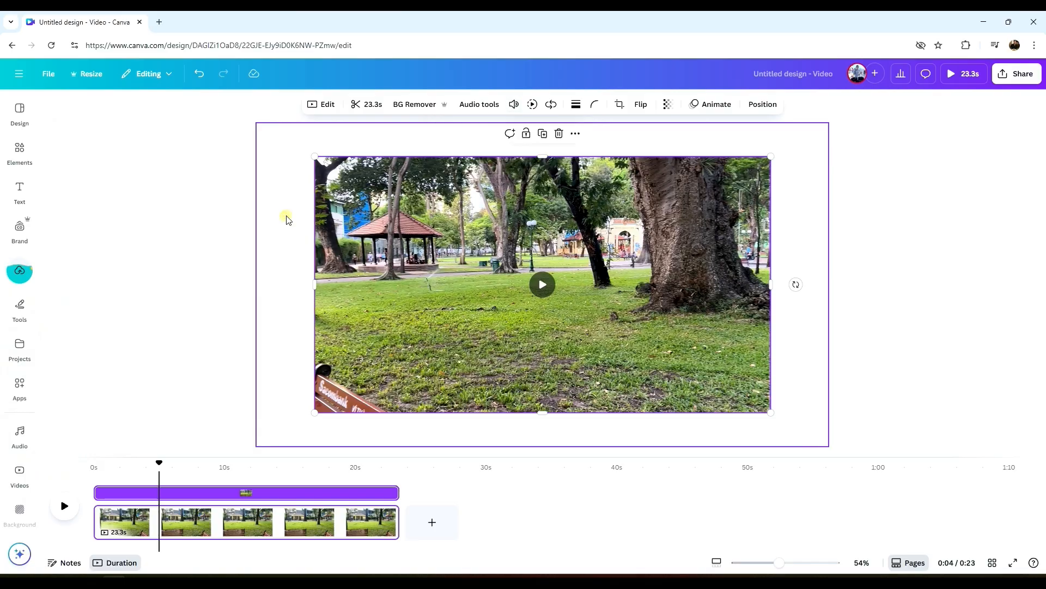
- Set the park clip as the page's video background and scrub the timeline back toward the start
{"action": "left_click", "coordinate": [539, 281]}
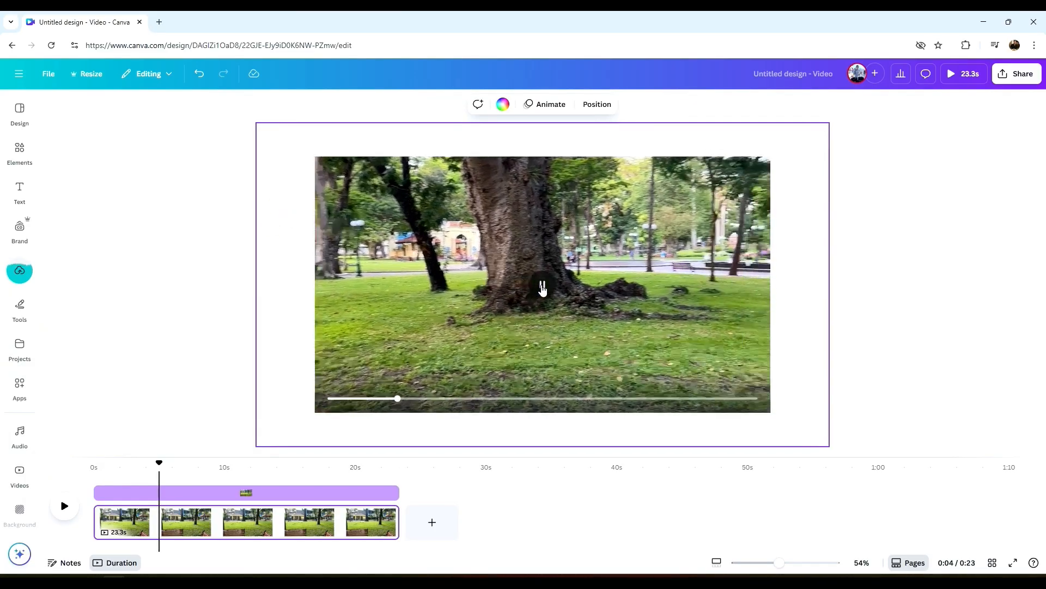
{"action": "right_click", "coordinate": [485, 301]}
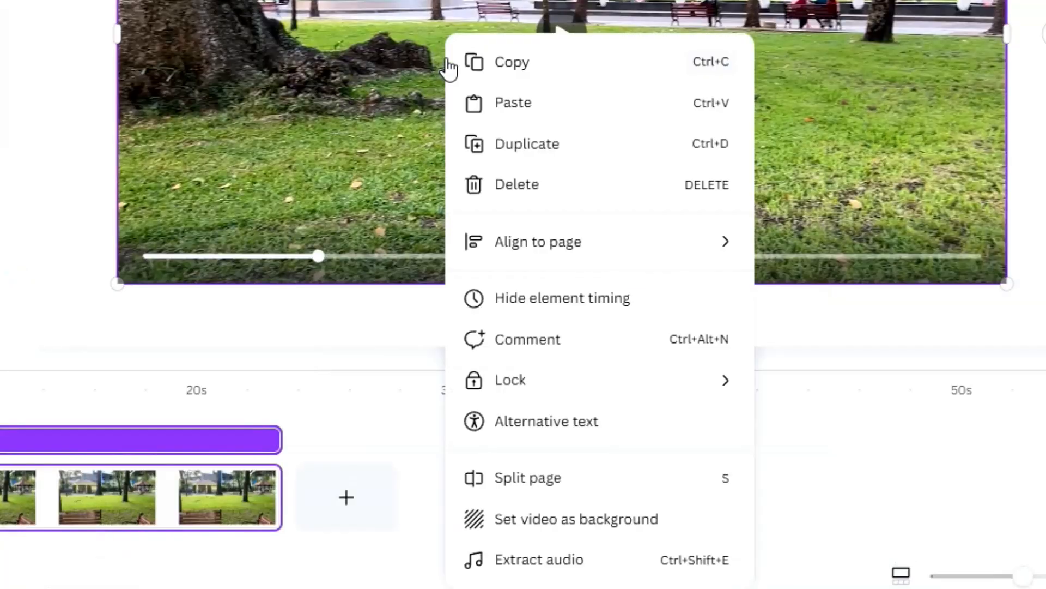
{"action": "left_click", "coordinate": [522, 518]}
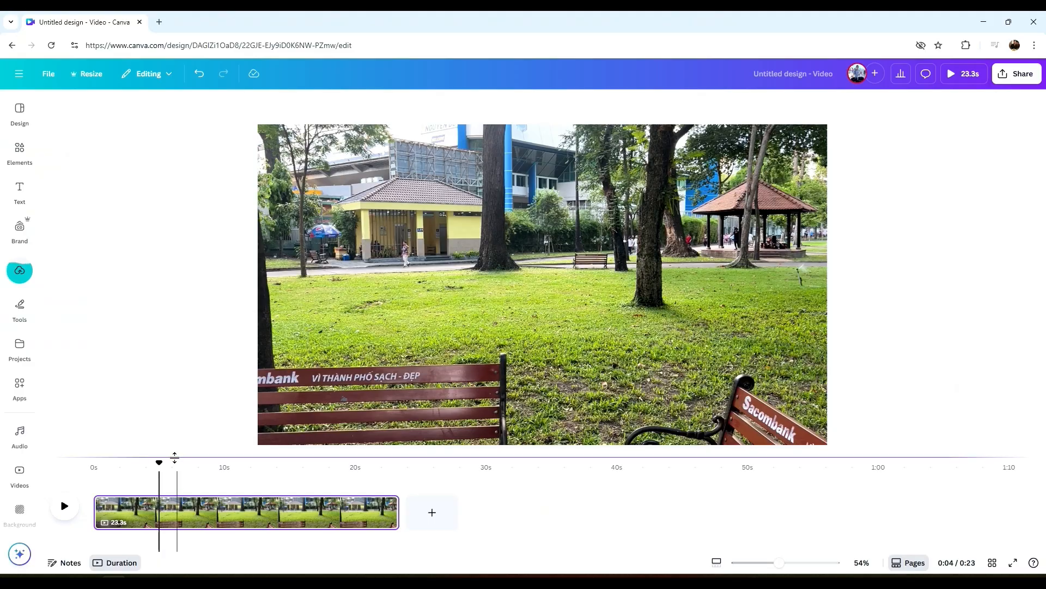
{"action": "left_click_drag", "start_coordinate": [176, 473], "coordinate": [132, 468]}
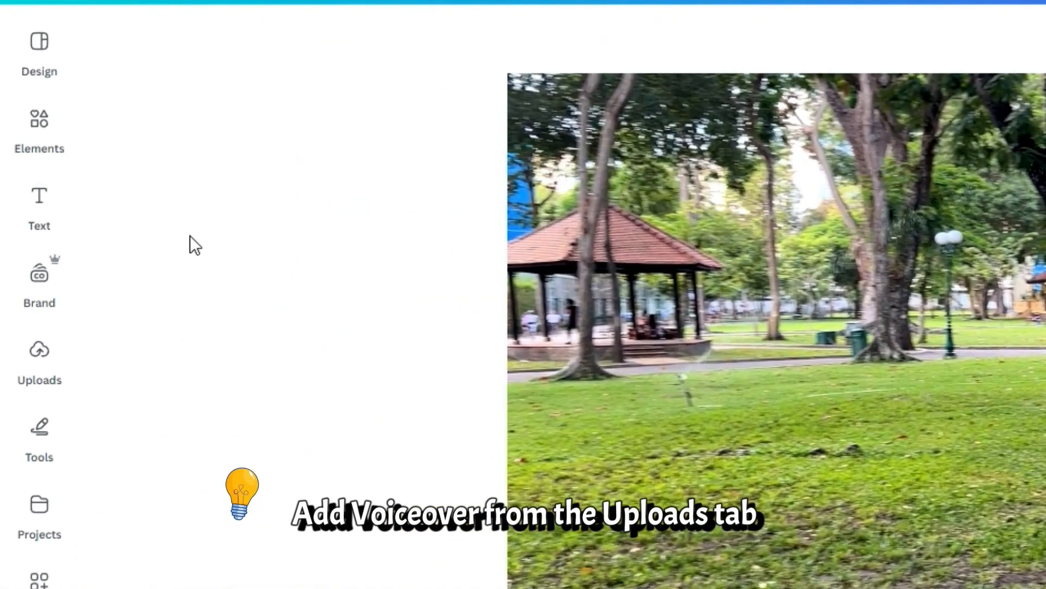
- Open the Record Yourself studio from the uploads, record a short voiceover for the park page and finish the recording
{"action": "left_click", "coordinate": [39, 364]}
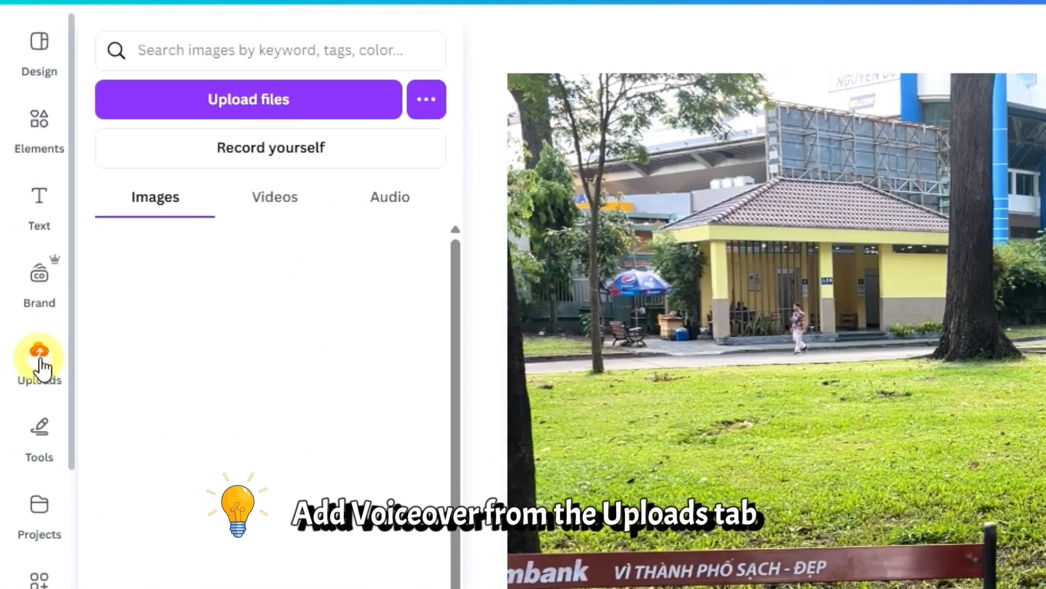
{"action": "left_click", "coordinate": [281, 156]}
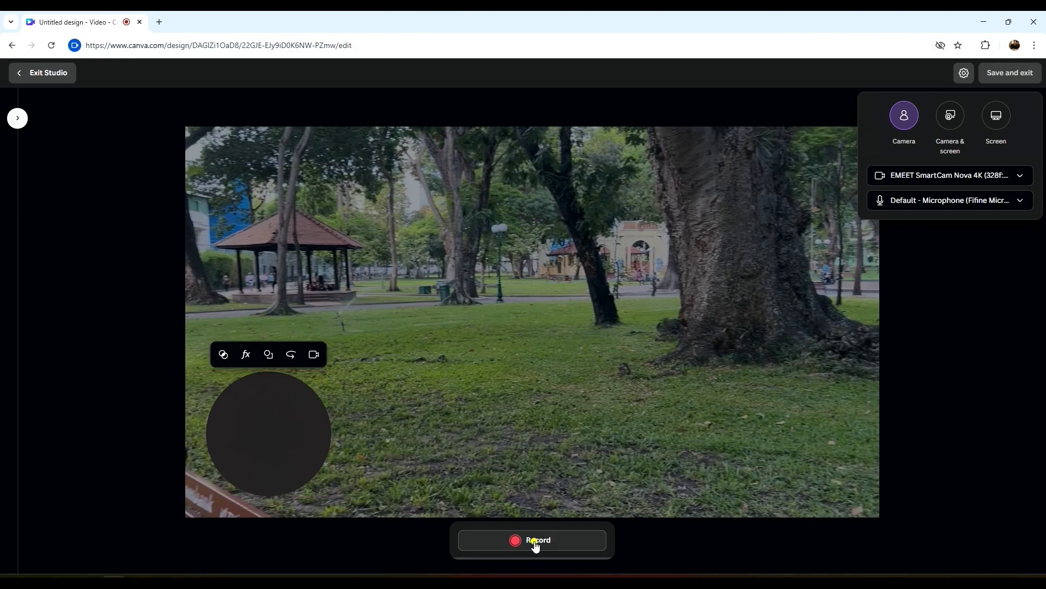
{"action": "left_click", "coordinate": [535, 542]}
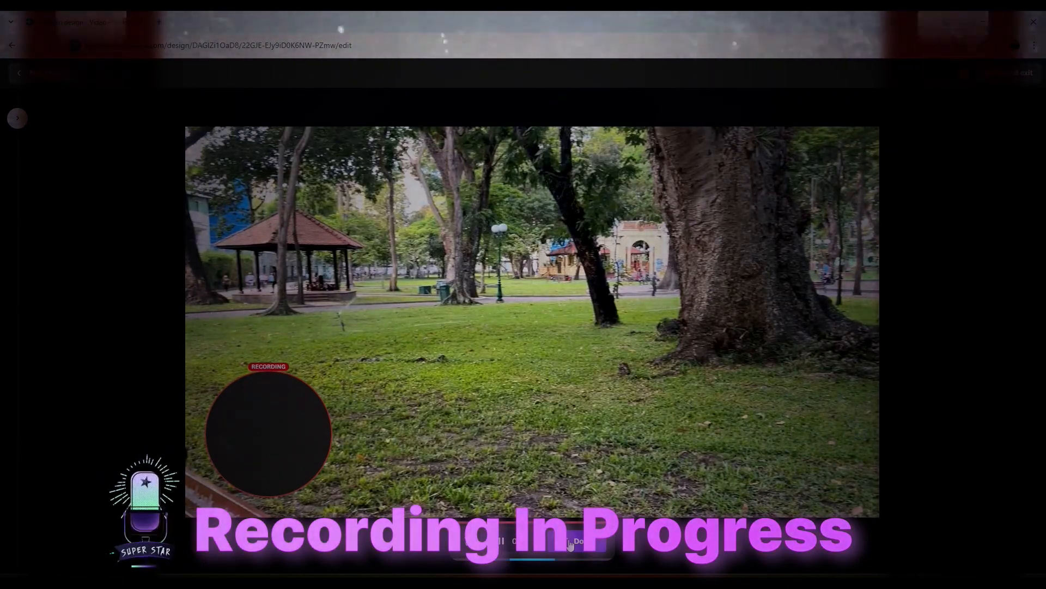
{"action": "left_click", "coordinate": [571, 542]}
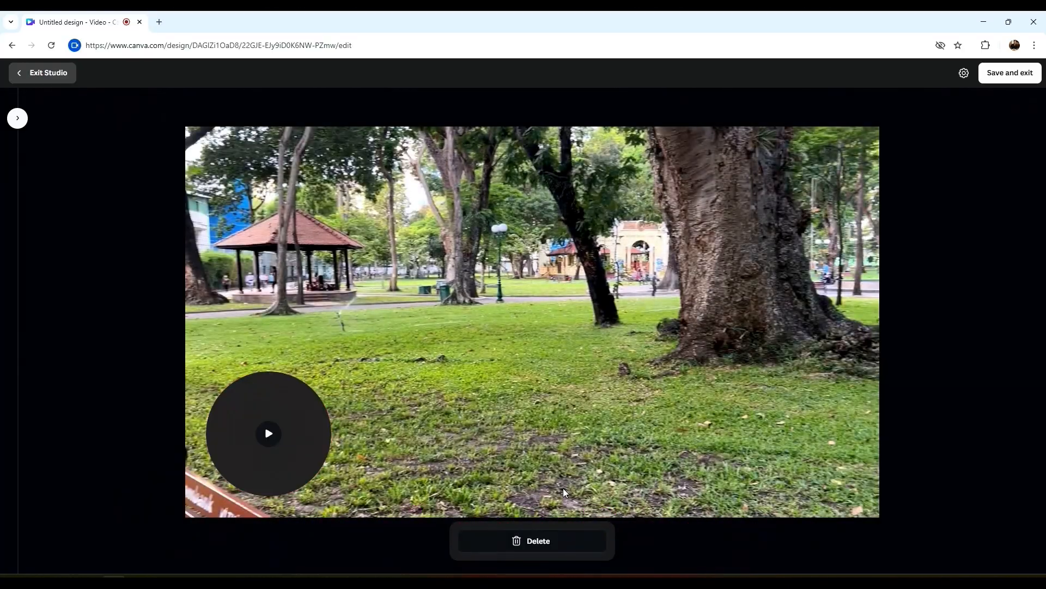
- Save the studio recording to the page, extract its audio to a separate track and delete the large black clip
{"action": "left_click", "coordinate": [1007, 75]}
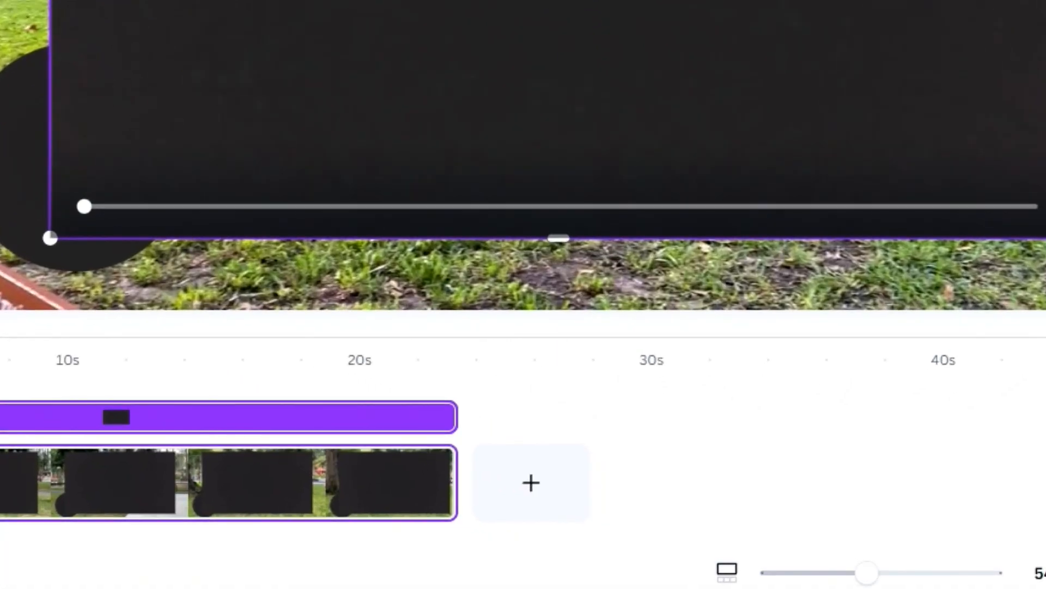
{"action": "right_click", "coordinate": [209, 6]}
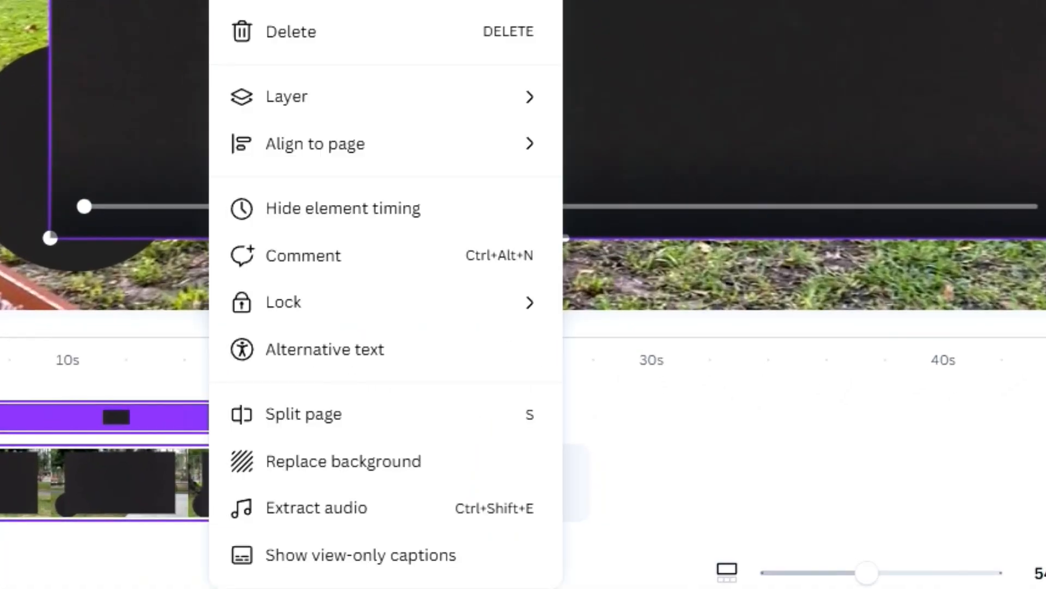
{"action": "left_click", "coordinate": [308, 517]}
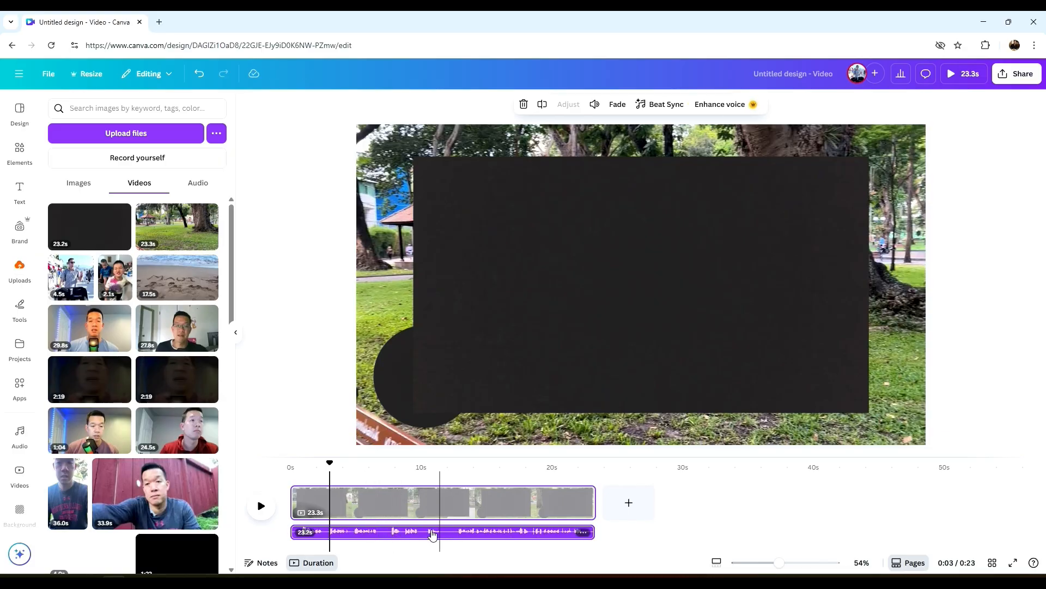
{"action": "left_click", "coordinate": [605, 272]}
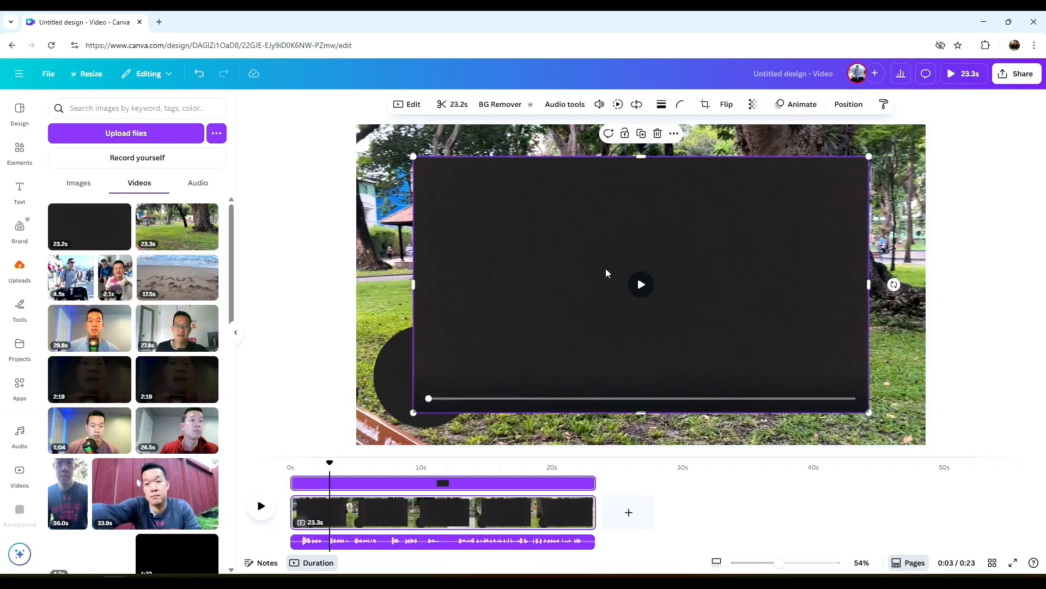
{"action": "key", "text": "Delete"}
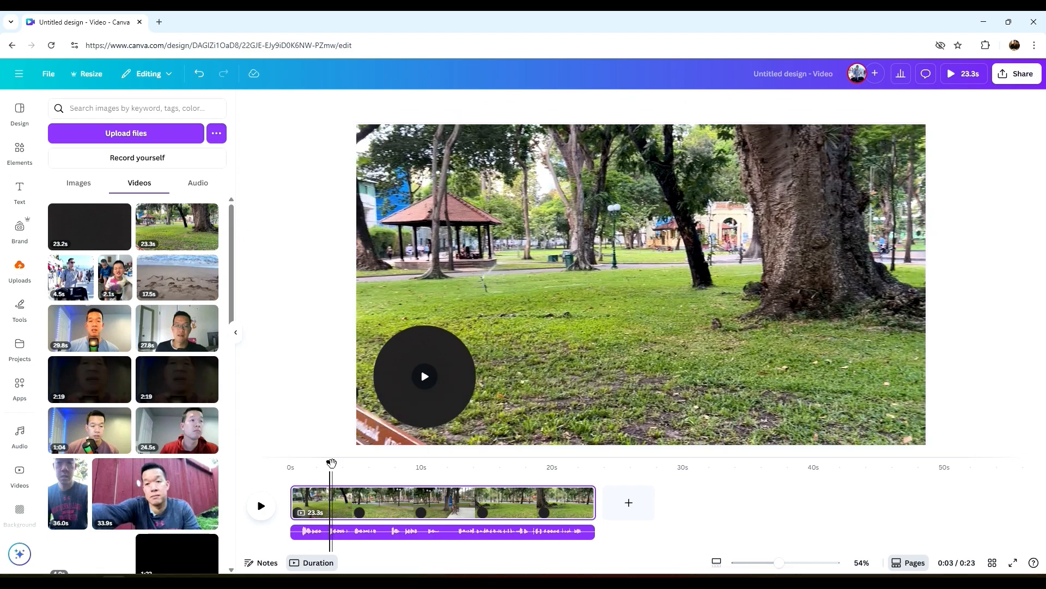
- Split the voiceover track at about 12.4 s and delete its first part
{"action": "left_click_drag", "start_coordinate": [331, 462], "coordinate": [454, 461]}
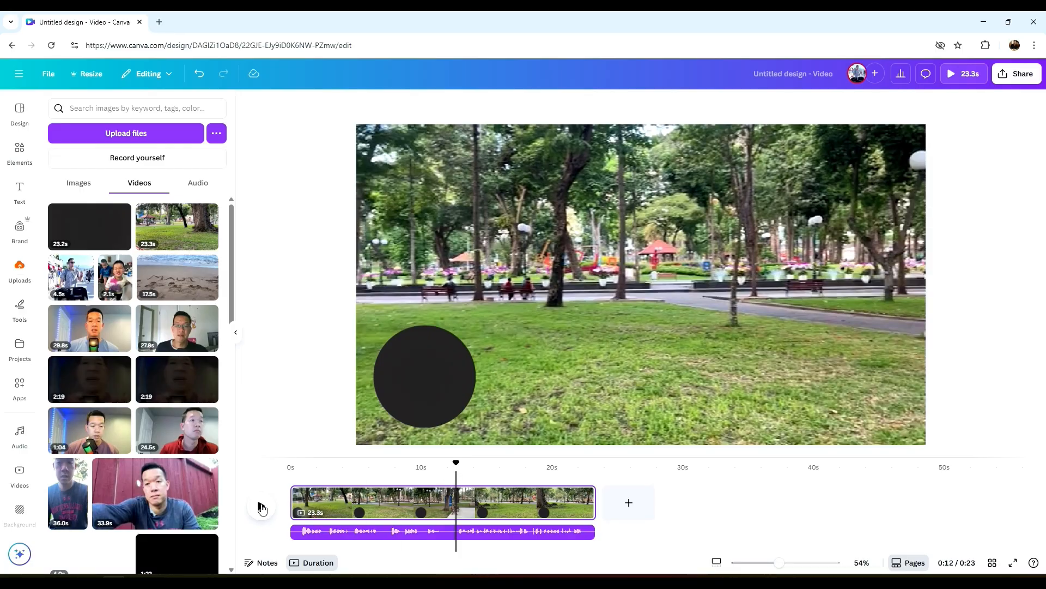
{"action": "left_click", "coordinate": [261, 508]}
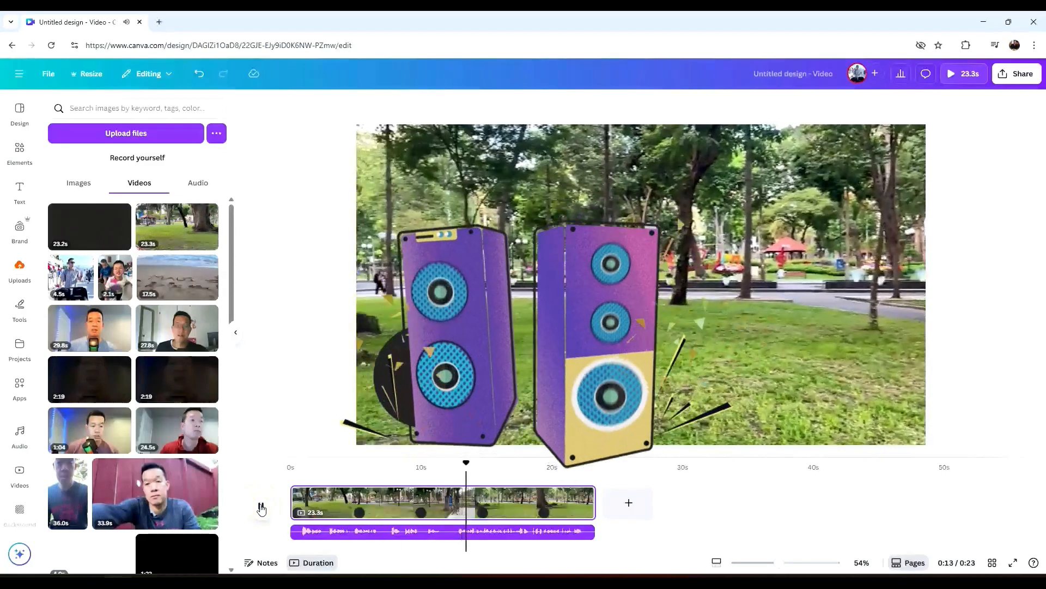
{"action": "left_click", "coordinate": [261, 508]}
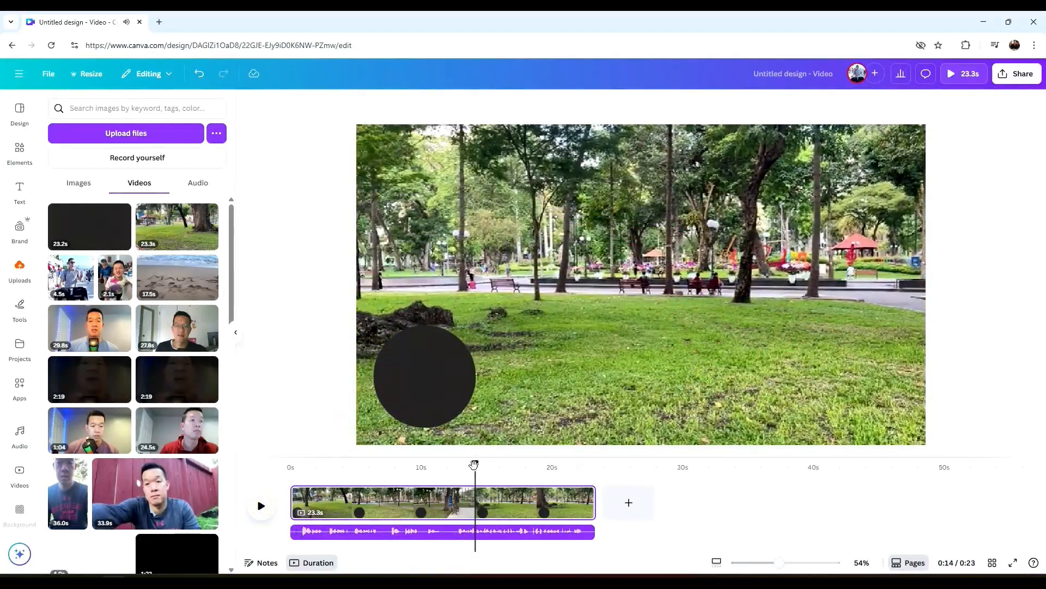
{"action": "left_click_drag", "start_coordinate": [474, 465], "coordinate": [456, 464]}
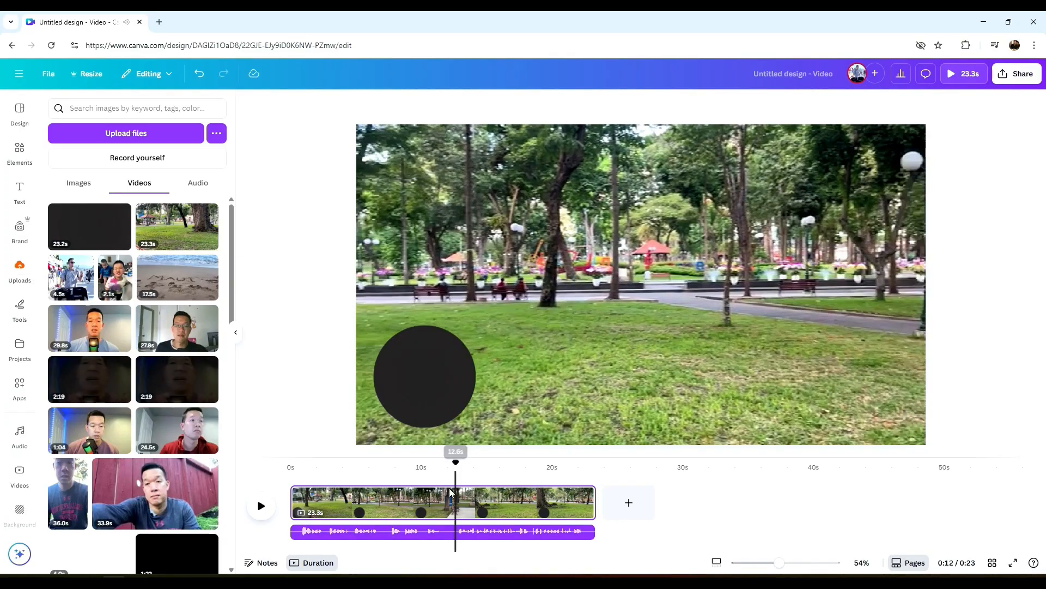
{"action": "left_click", "coordinate": [446, 532]}
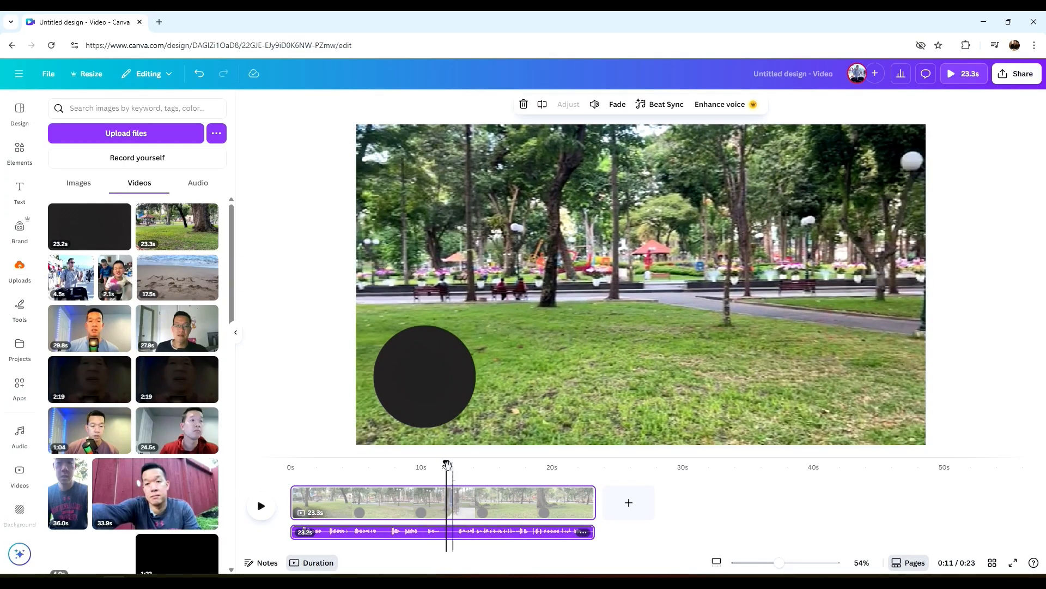
{"action": "left_click", "coordinate": [456, 533]}
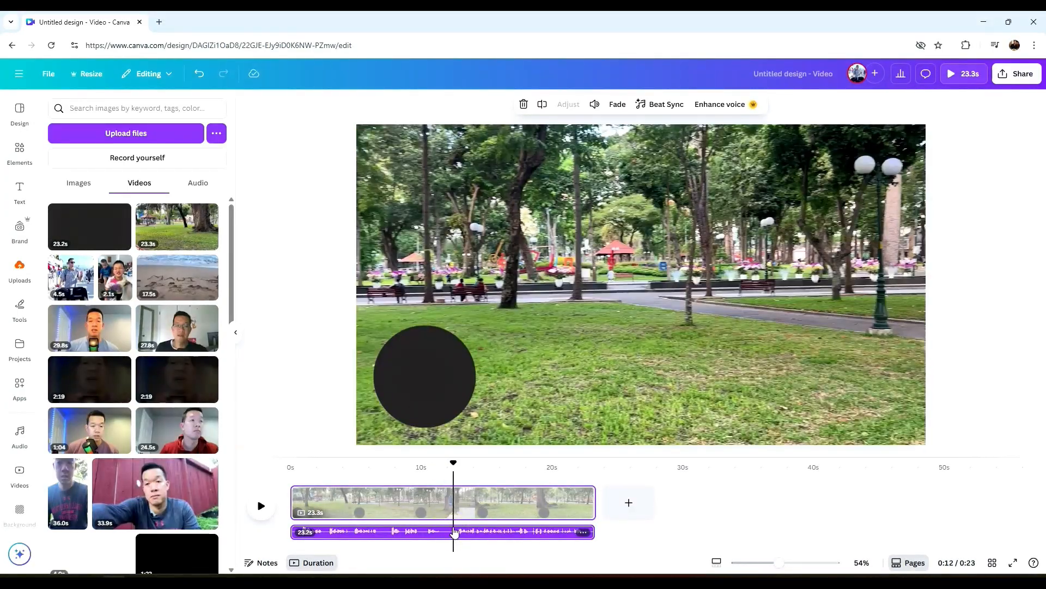
{"action": "key", "text": "s"}
{"action": "left_click", "coordinate": [408, 532]}
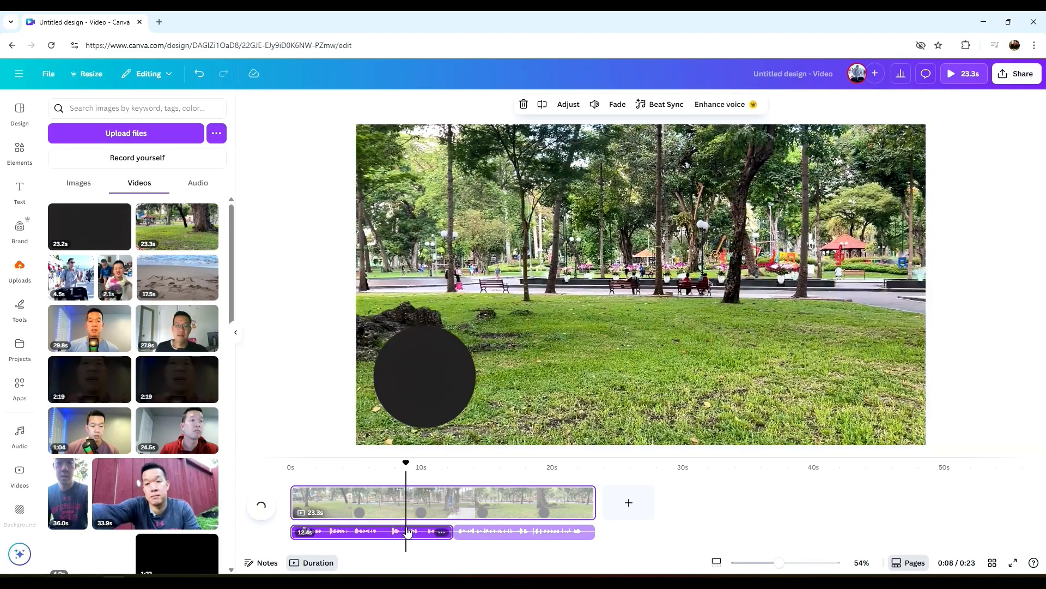
{"action": "key", "text": "Delete"}
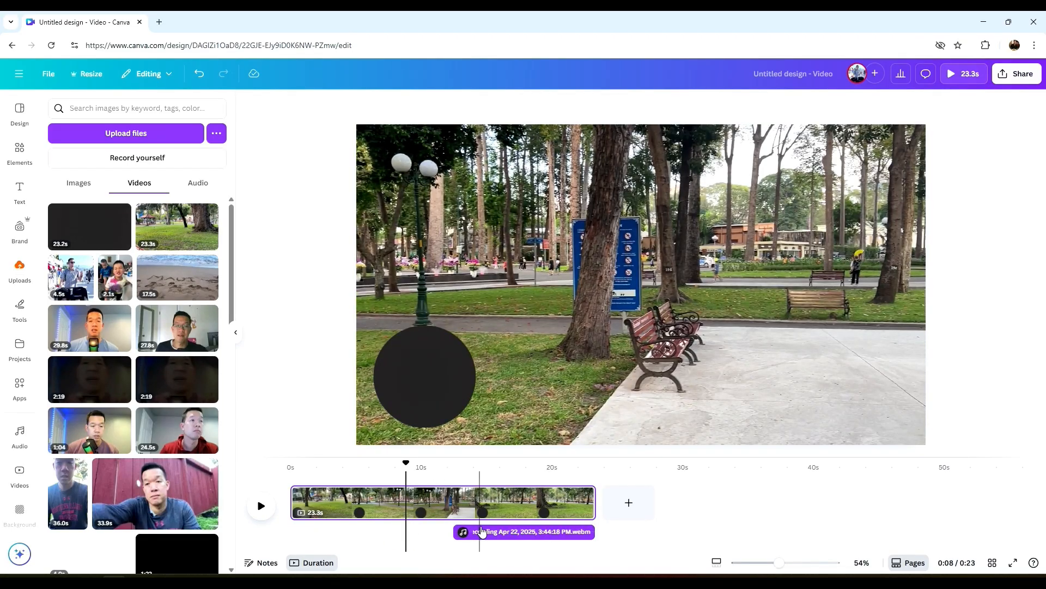
- Delete the black webcam video in the circle together with its circular frame
{"action": "left_click", "coordinate": [438, 388]}
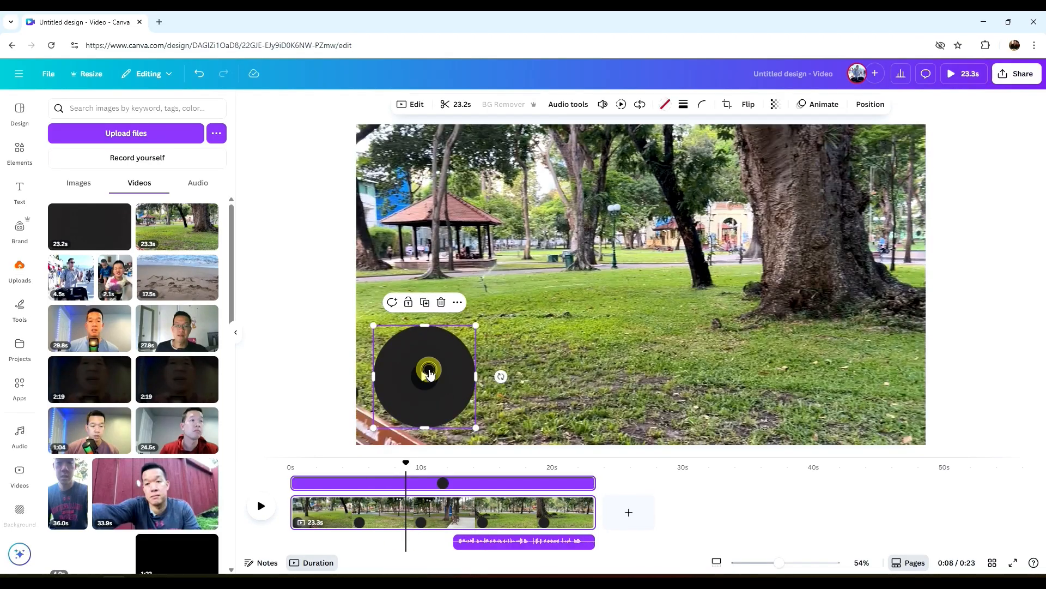
{"action": "left_click", "coordinate": [441, 302]}
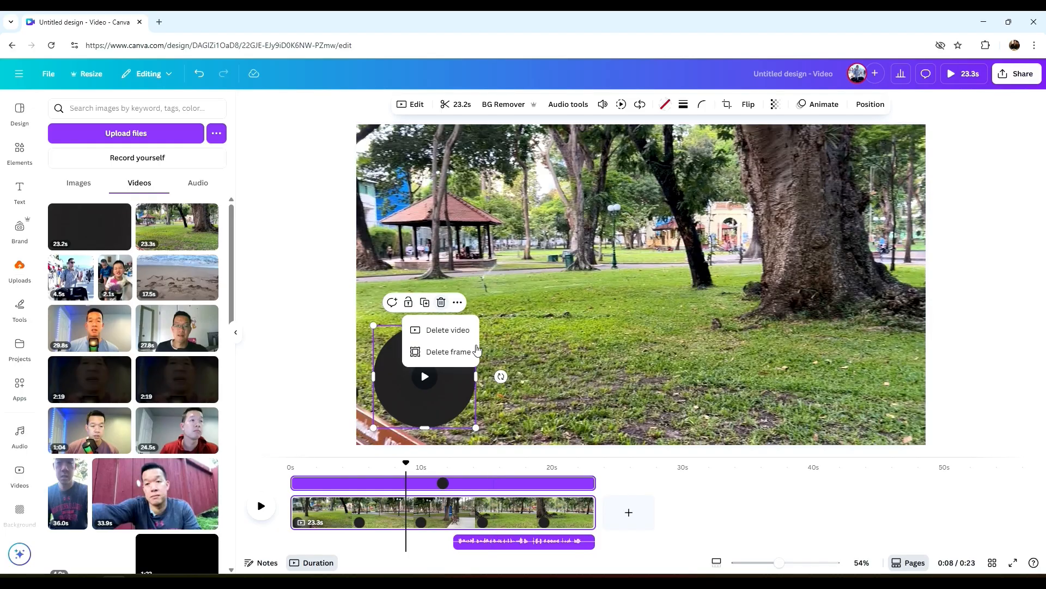
{"action": "left_click", "coordinate": [457, 331]}
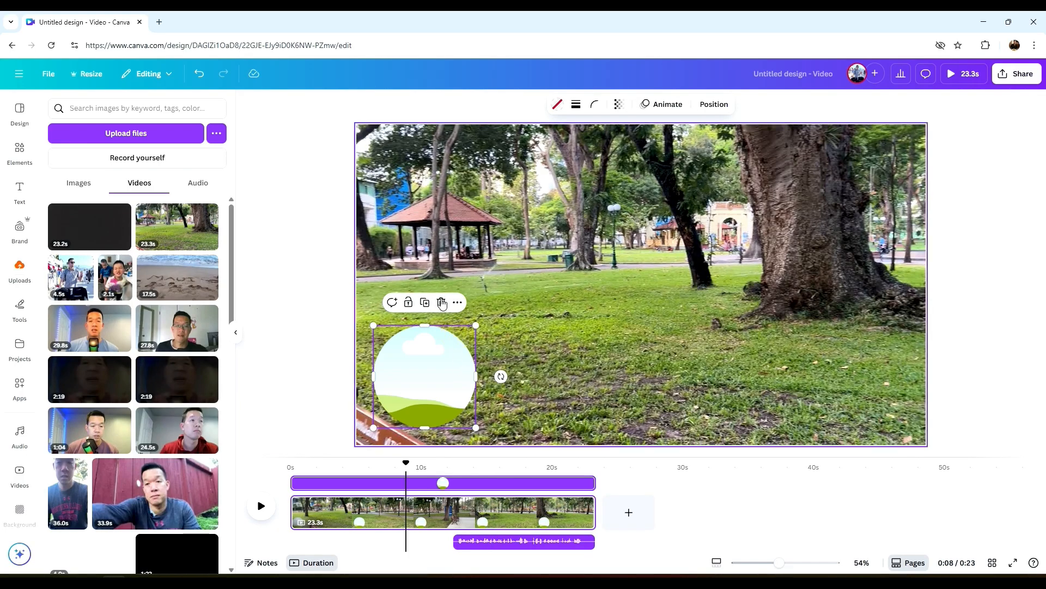
{"action": "left_click", "coordinate": [441, 302]}
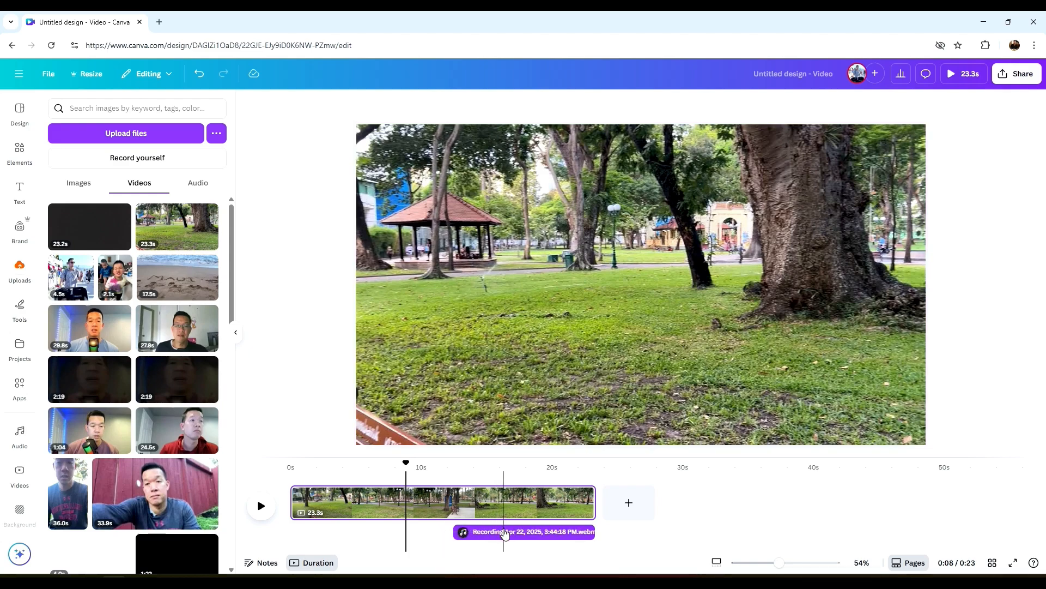
- Try the trimmed voiceover earlier on the timeline, preview it, and return it to the end of the page
{"action": "left_click_drag", "start_coordinate": [405, 462], "coordinate": [446, 461]}
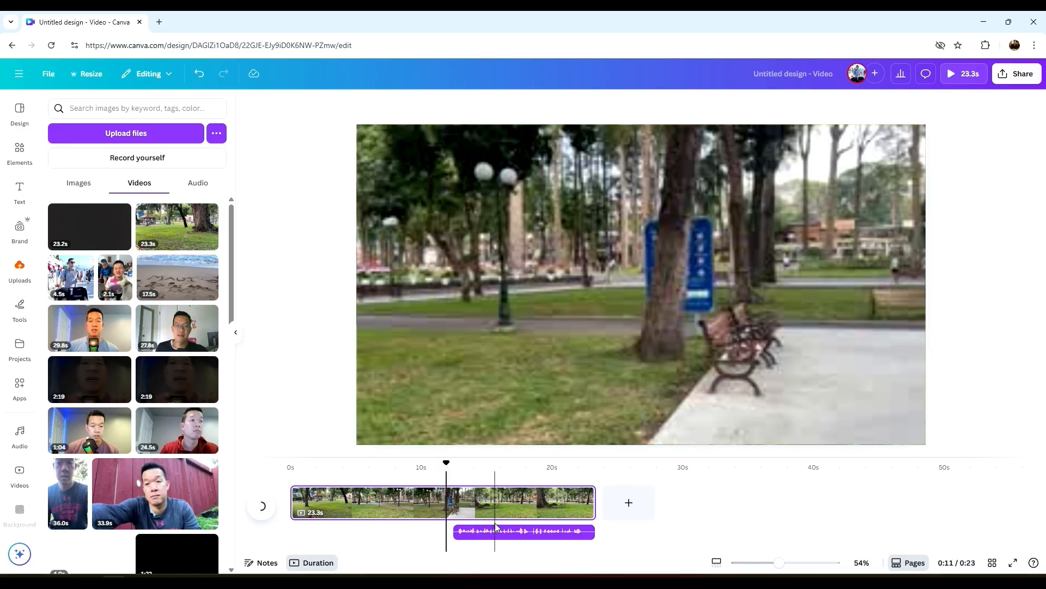
{"action": "left_click_drag", "start_coordinate": [492, 527], "coordinate": [446, 527]}
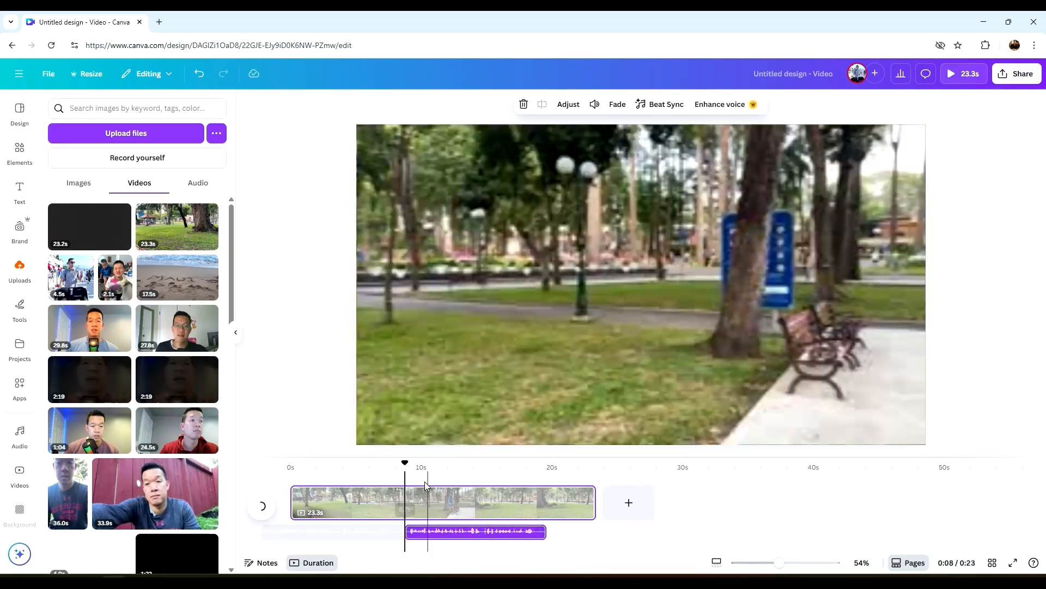
{"action": "left_click", "coordinate": [256, 503]}
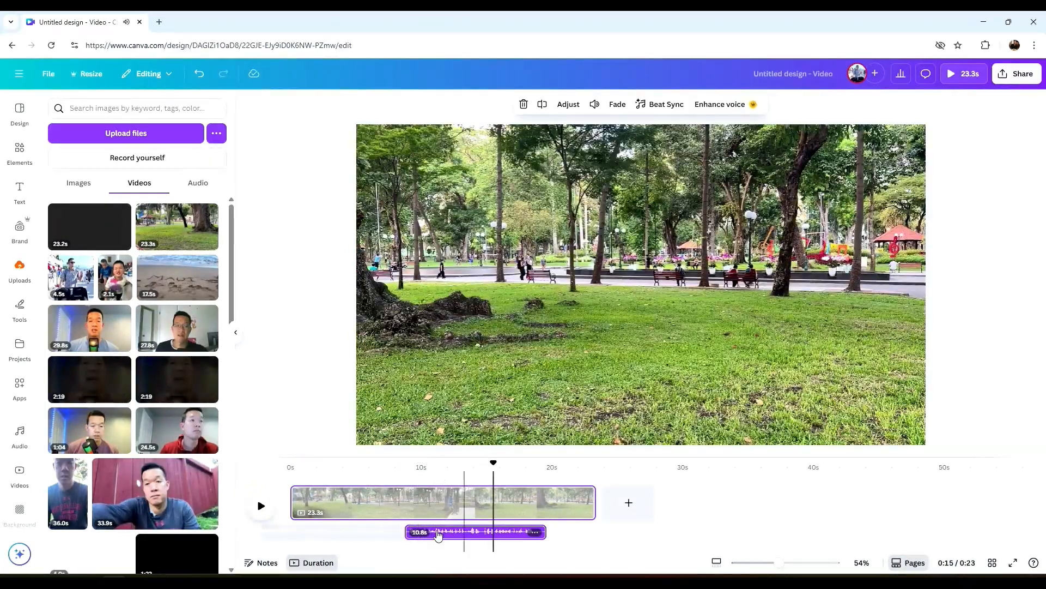
{"action": "left_click_drag", "start_coordinate": [460, 527], "coordinate": [510, 527]}
{"action": "left_click", "coordinate": [254, 513]}
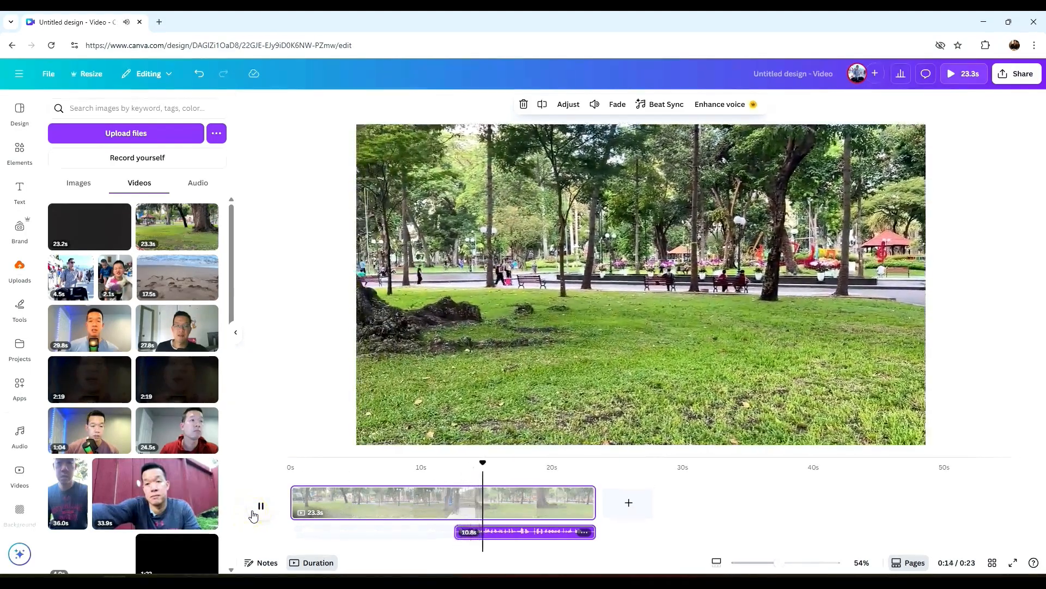
{"action": "left_click", "coordinate": [254, 514]}
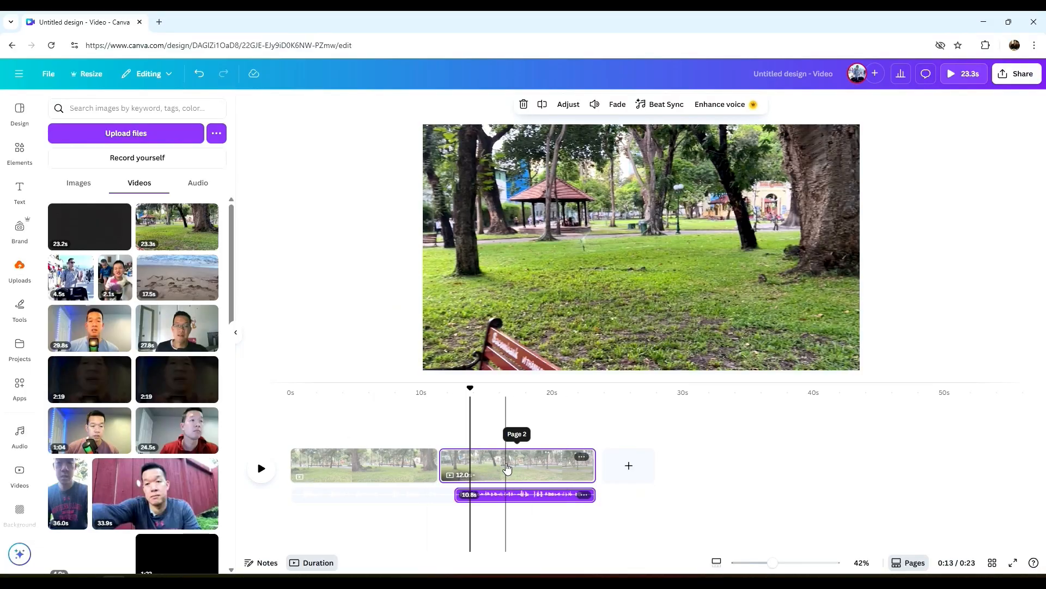
- Move the voiceover under the first page, starting at about 0.5 s, preview it, and delete the second page
{"action": "left_click_drag", "start_coordinate": [367, 467], "coordinate": [332, 459]}
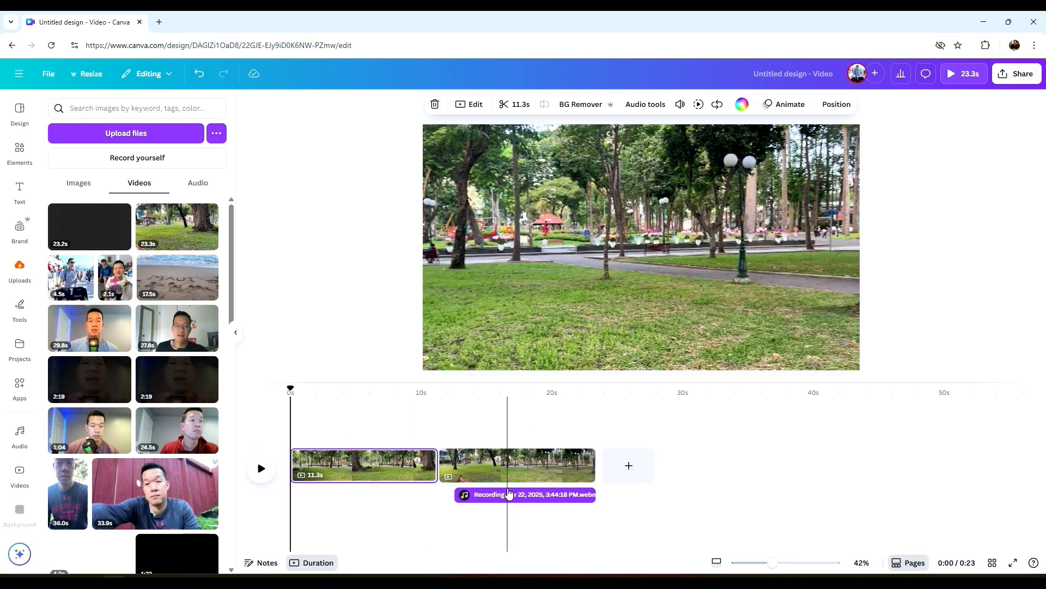
{"action": "left_click_drag", "start_coordinate": [507, 494], "coordinate": [355, 495]}
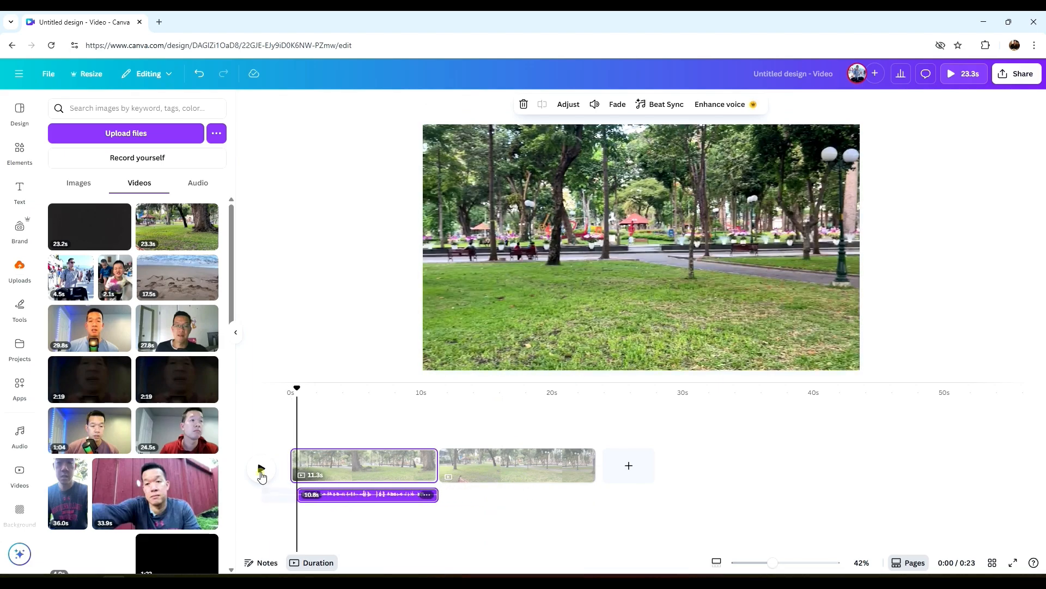
{"action": "left_click", "coordinate": [261, 470]}
{"action": "left_click", "coordinate": [262, 469]}
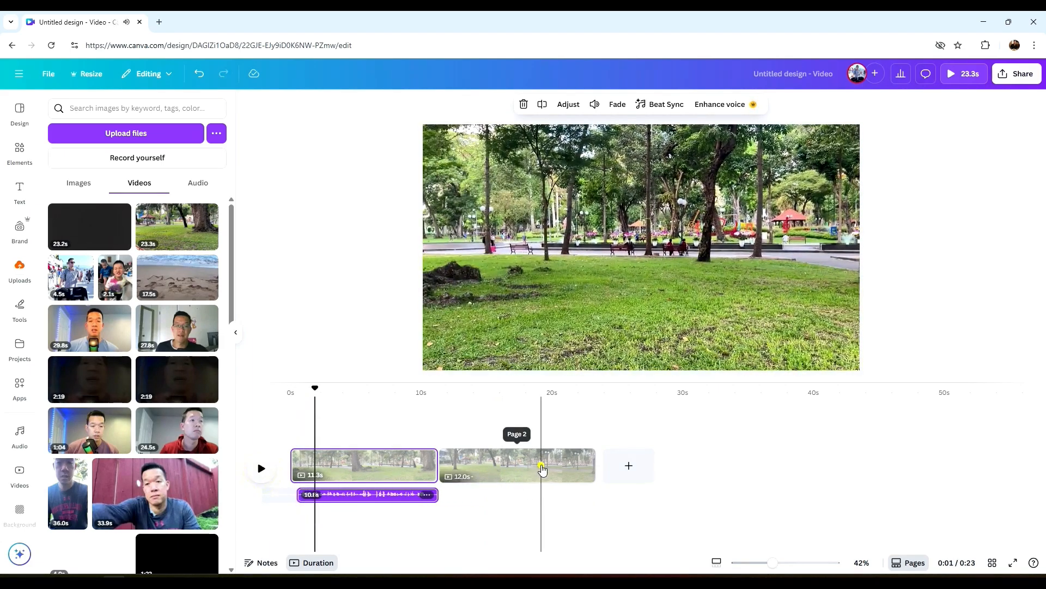
{"action": "left_click", "coordinate": [543, 470]}
{"action": "key", "text": "Delete"}
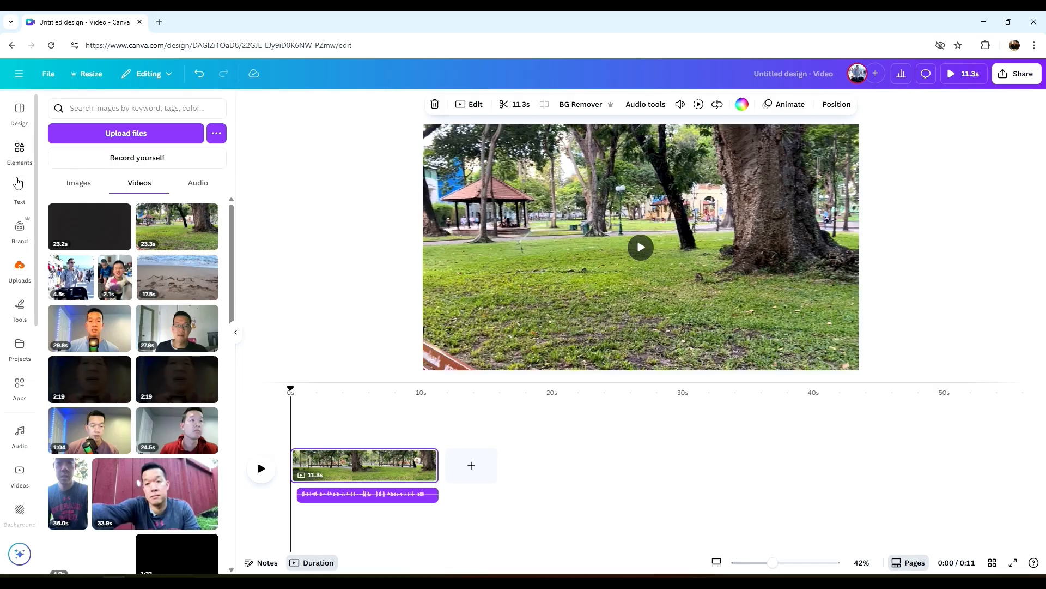
- Add a text box to the park page reading "Tao Dan Park" with "Saigon, Vietnam" on the second line
{"action": "left_click", "coordinate": [19, 192]}
{"action": "left_click", "coordinate": [138, 137]}
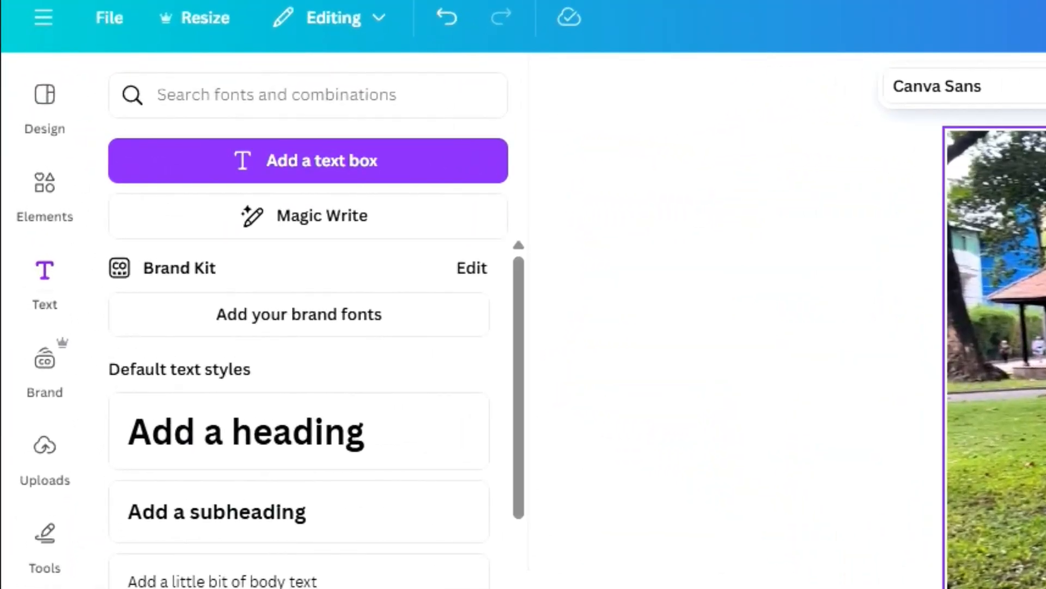
- Find "location text" graphics in the elements and place the pin banner, coloured red, behind the Tao Dan Park text
{"action": "left_click", "coordinate": [46, 196]}
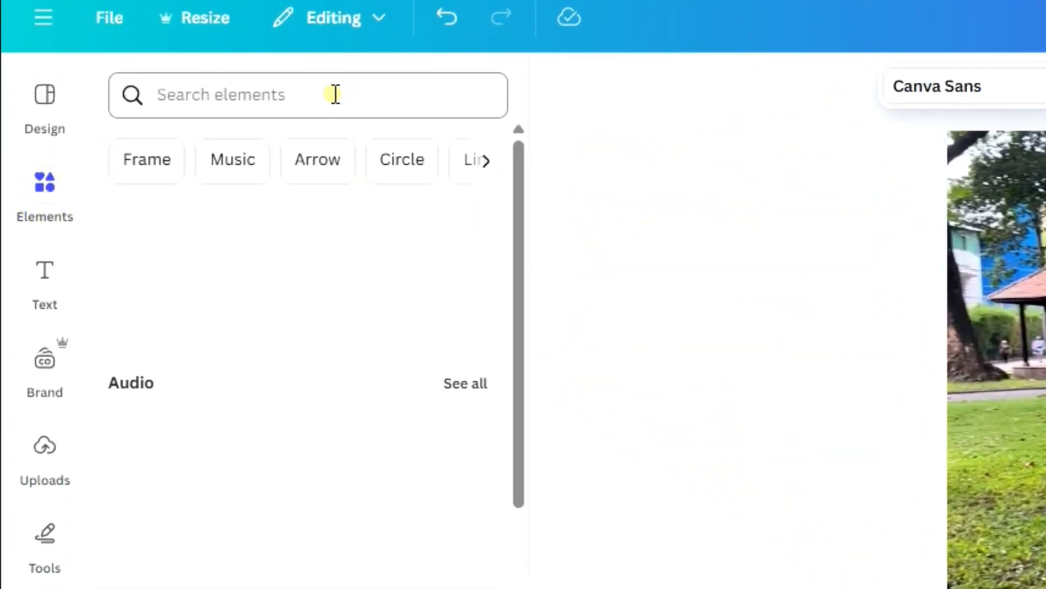
{"action": "left_click", "coordinate": [335, 94]}
{"action": "left_click", "coordinate": [213, 198]}
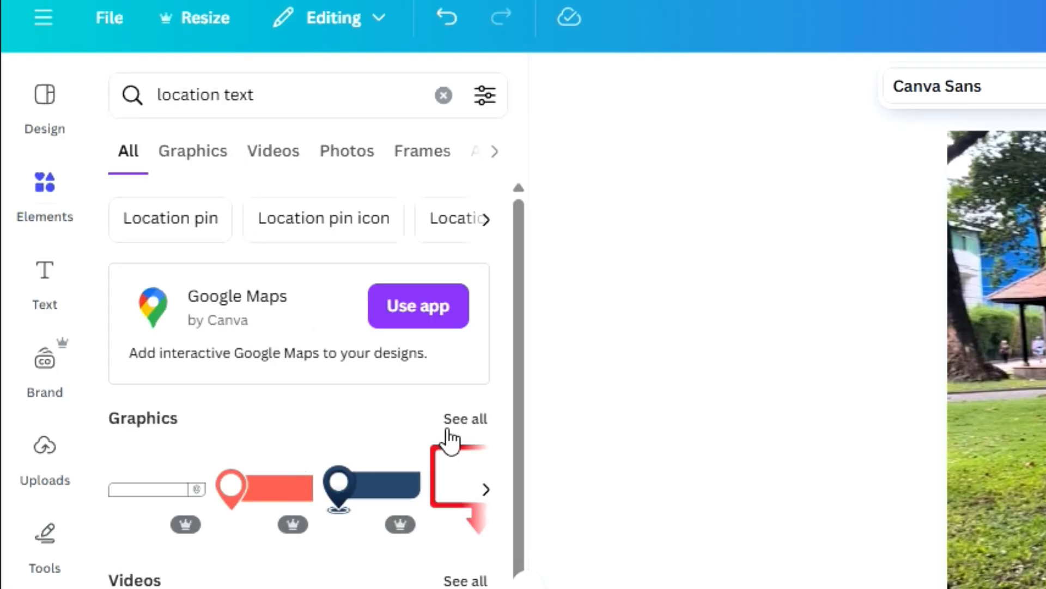
{"action": "left_click", "coordinate": [466, 418]}
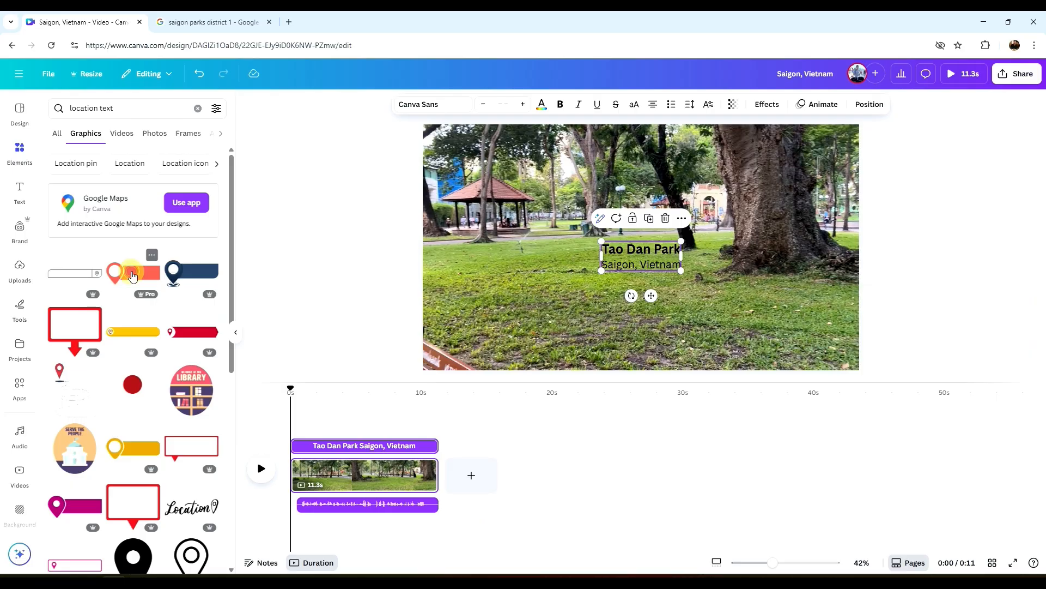
{"action": "left_click", "coordinate": [133, 276]}
{"action": "left_click_drag", "start_coordinate": [661, 234], "coordinate": [637, 242]}
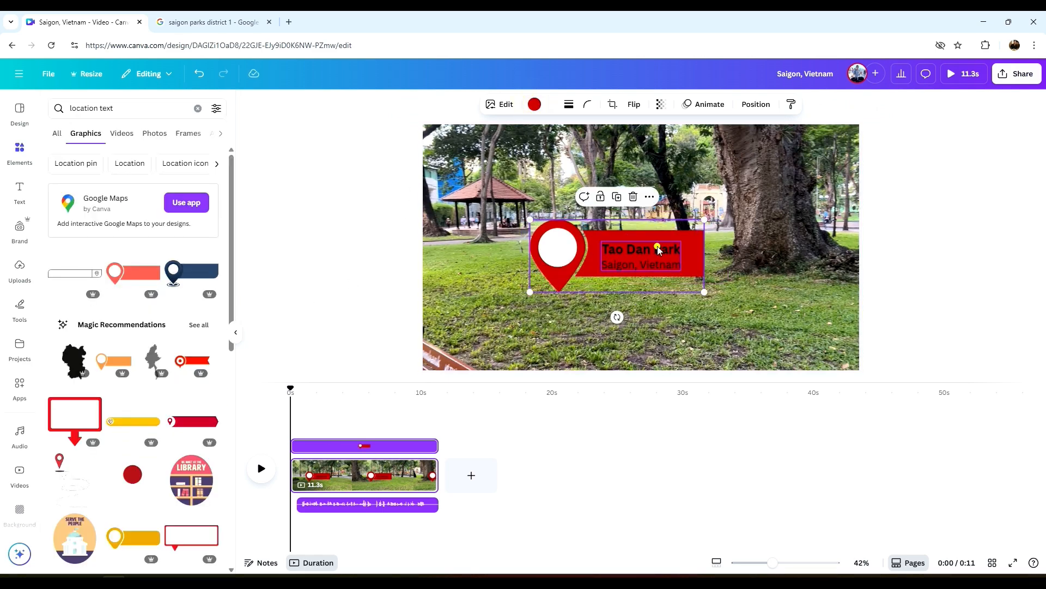
- Colour the Tao Dan Park text white and move it together with its pin banner to the page's lower-left corner
{"action": "left_click", "coordinate": [658, 250]}
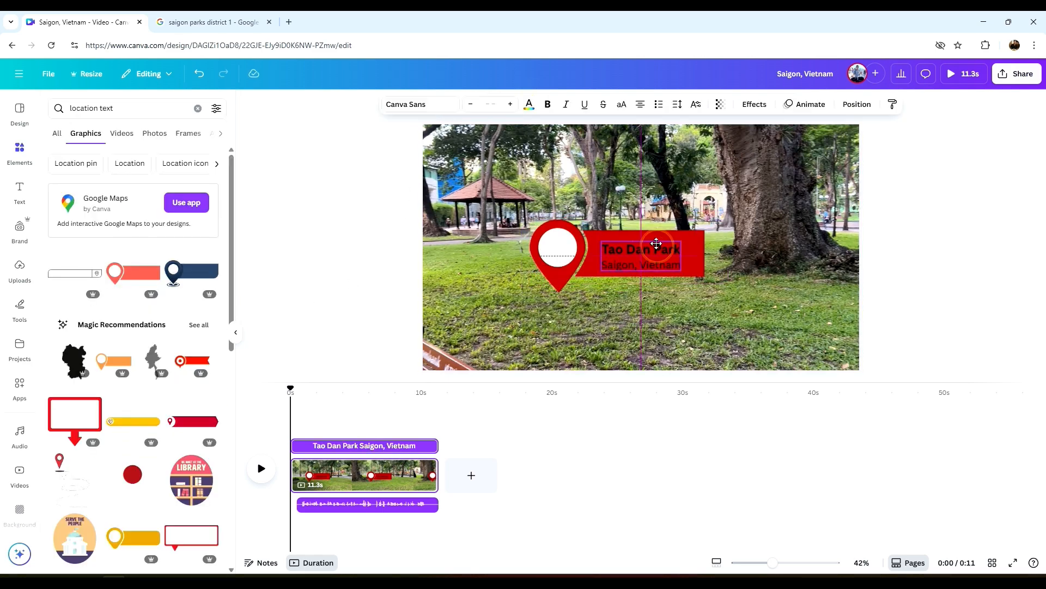
{"action": "left_click", "coordinate": [528, 105]}
{"action": "left_click", "coordinate": [146, 191]}
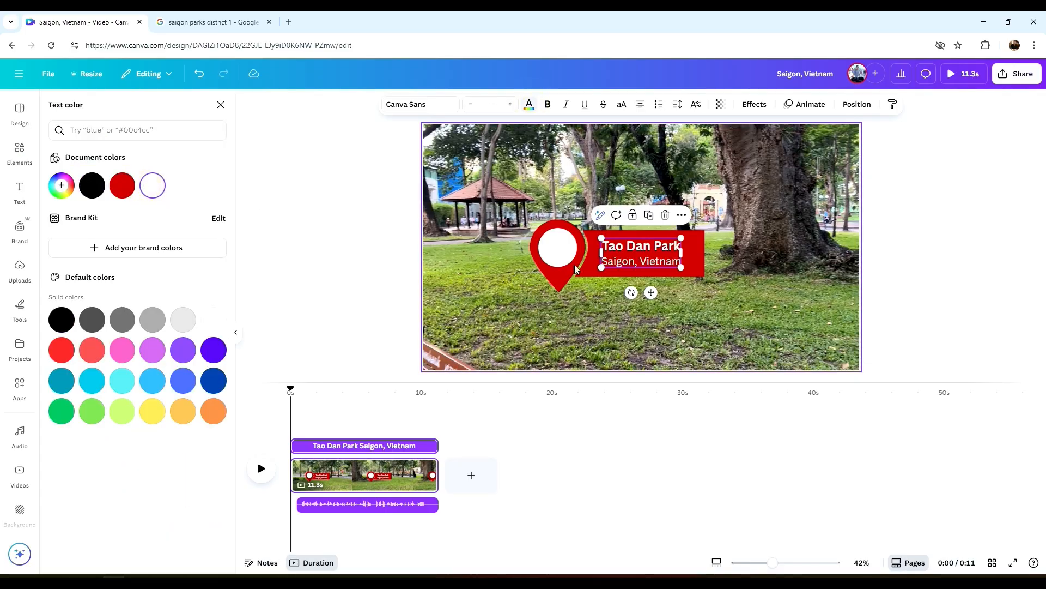
{"action": "left_click", "coordinate": [684, 271]}
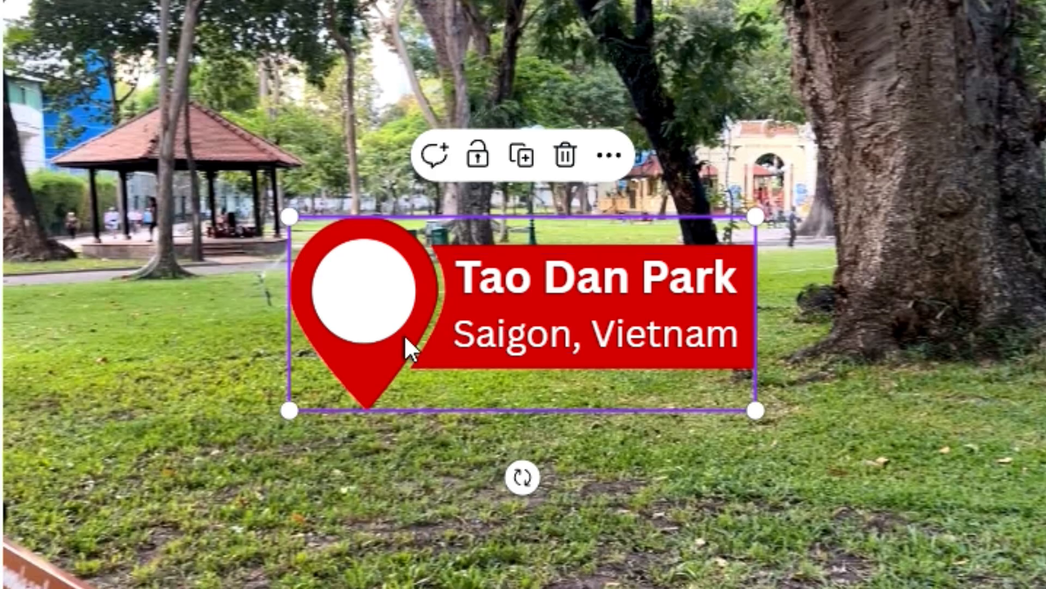
{"action": "left_click", "coordinate": [603, 354]}
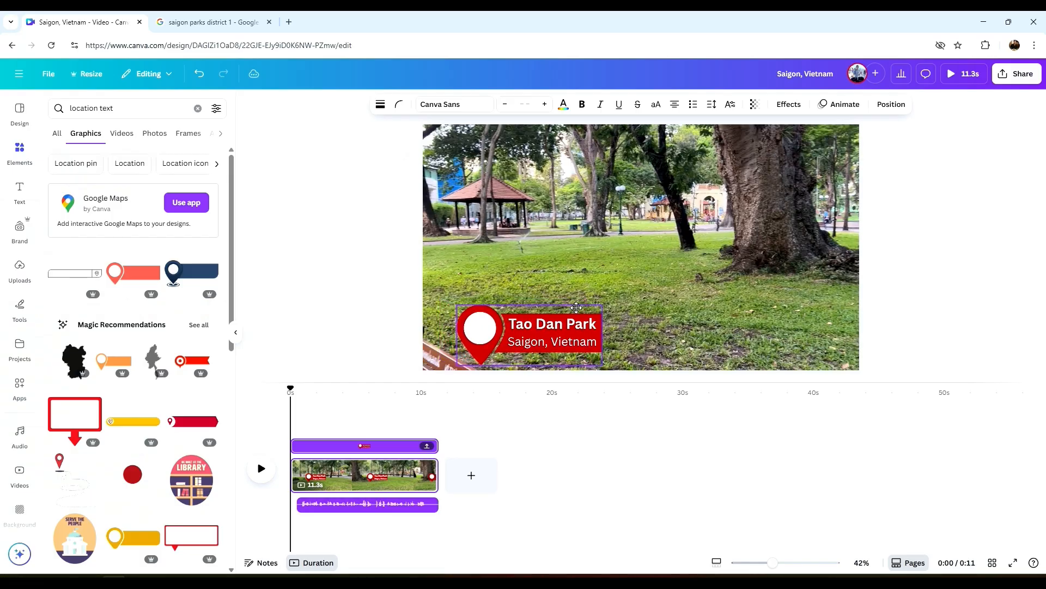
- Animate the grouped Tao Dan Park label with Pop on both enter and exit, and preview it
{"action": "left_click", "coordinate": [577, 307]}
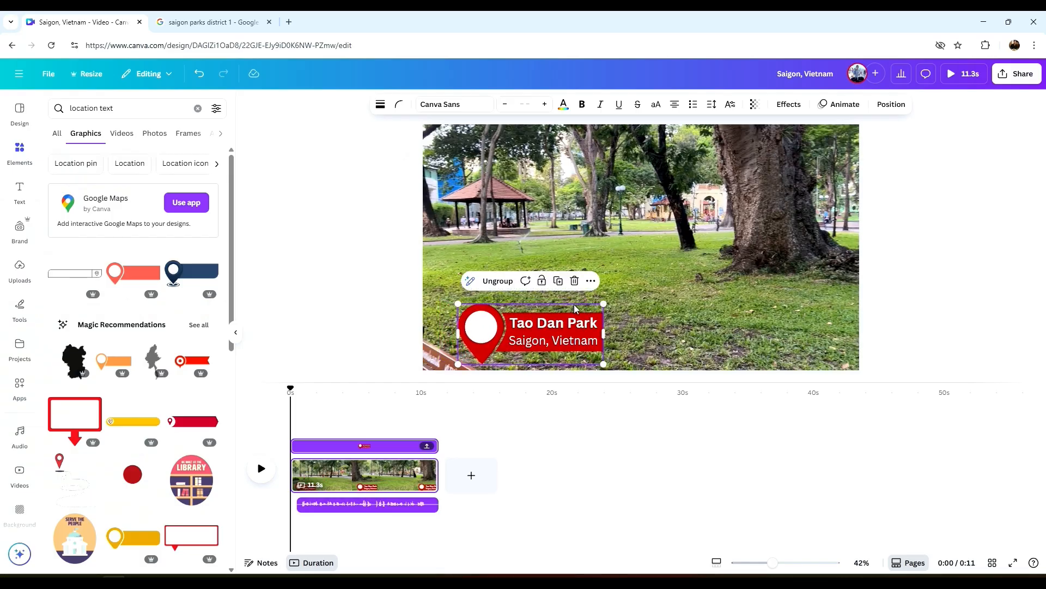
{"action": "left_click", "coordinate": [838, 105]}
{"action": "left_click", "coordinate": [75, 408]}
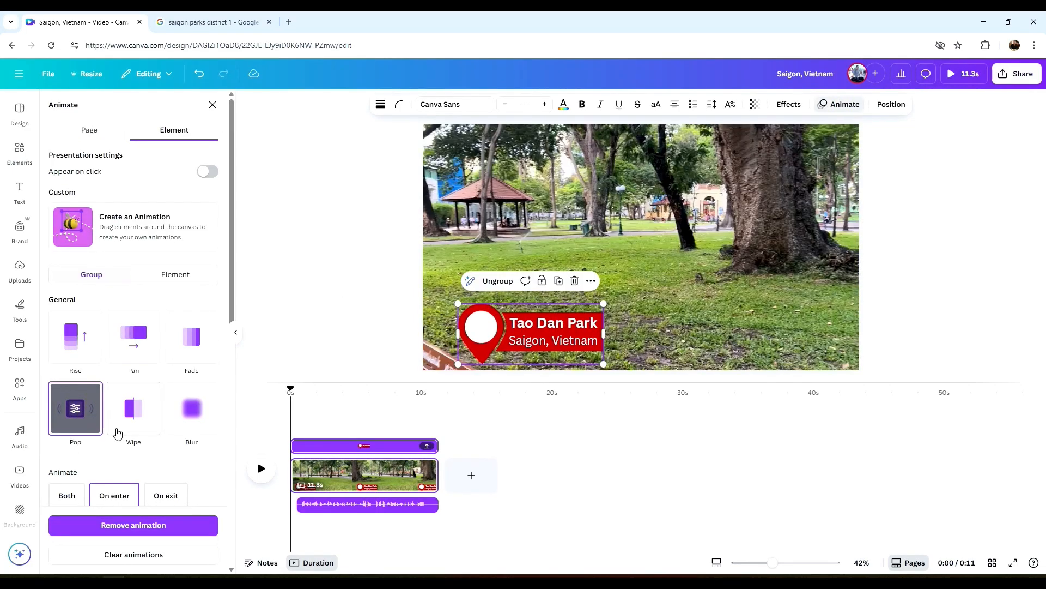
{"action": "left_click", "coordinate": [70, 489]}
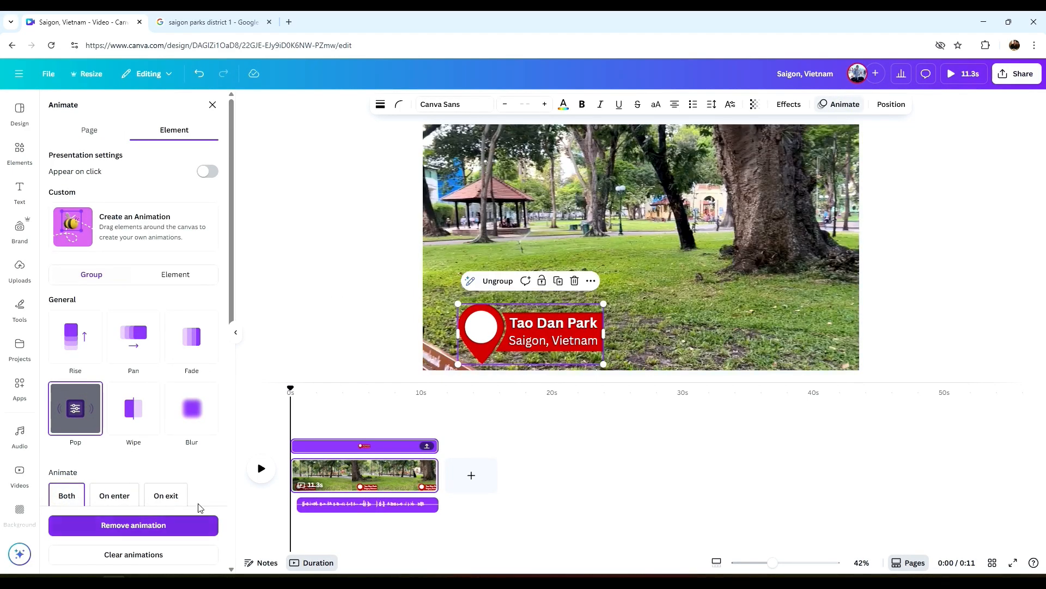
{"action": "left_click", "coordinate": [262, 468]}
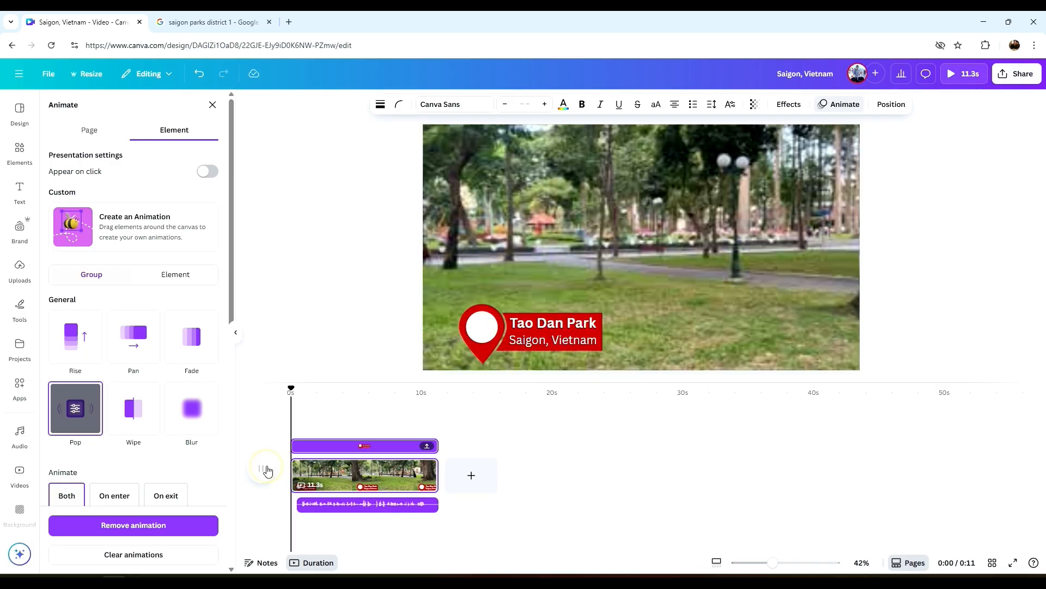
- Add a page after the park clip and set the selfie clip 2.MOV as its background video
{"action": "left_click", "coordinate": [471, 476]}
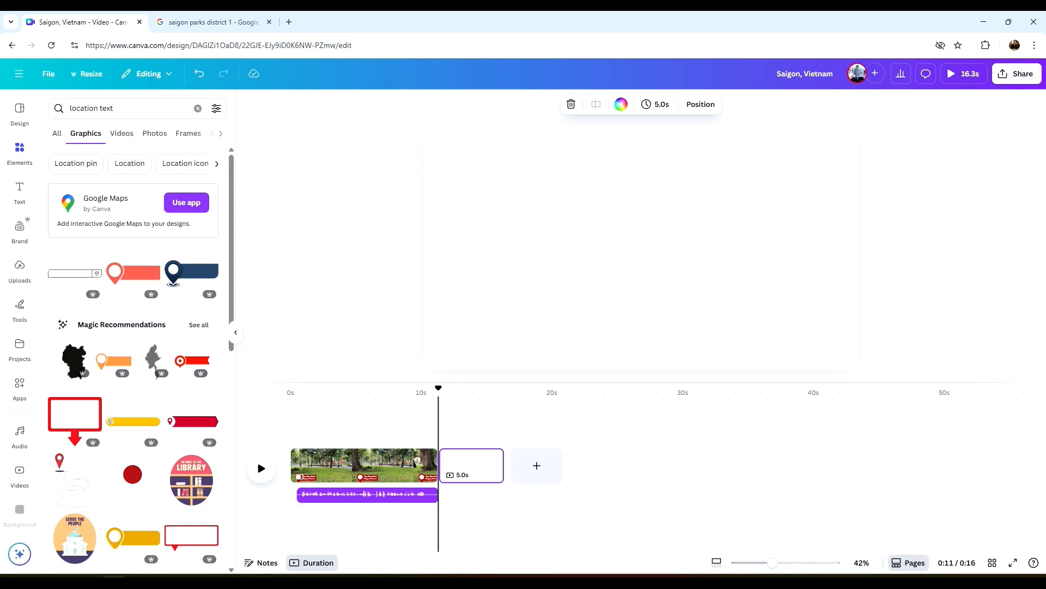
{"action": "left_click_drag", "start_coordinate": [560, 367], "coordinate": [490, 466]}
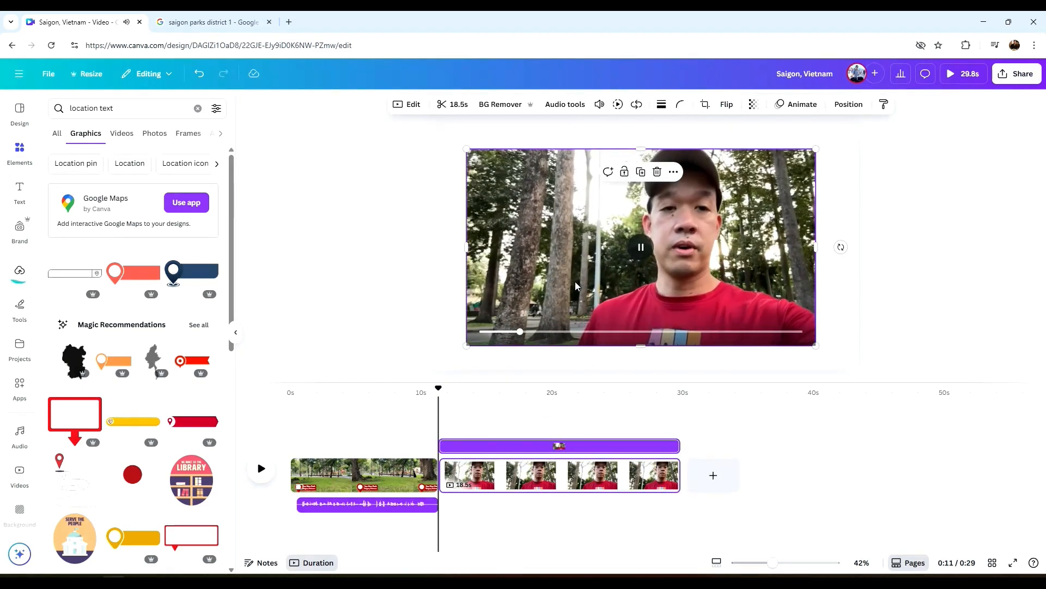
{"action": "right_click", "coordinate": [577, 280]}
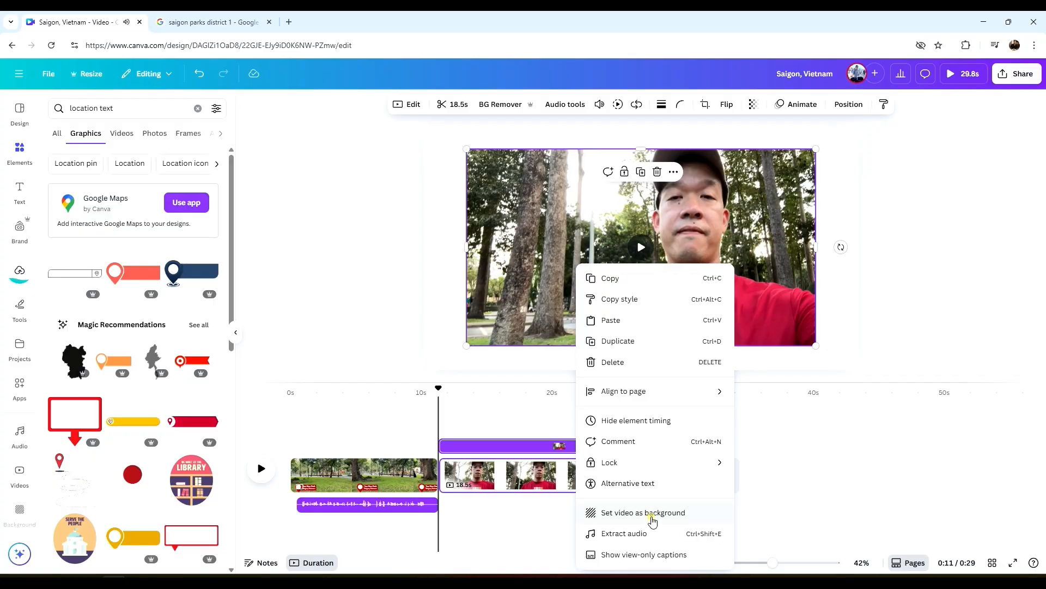
{"action": "left_click", "coordinate": [649, 512]}
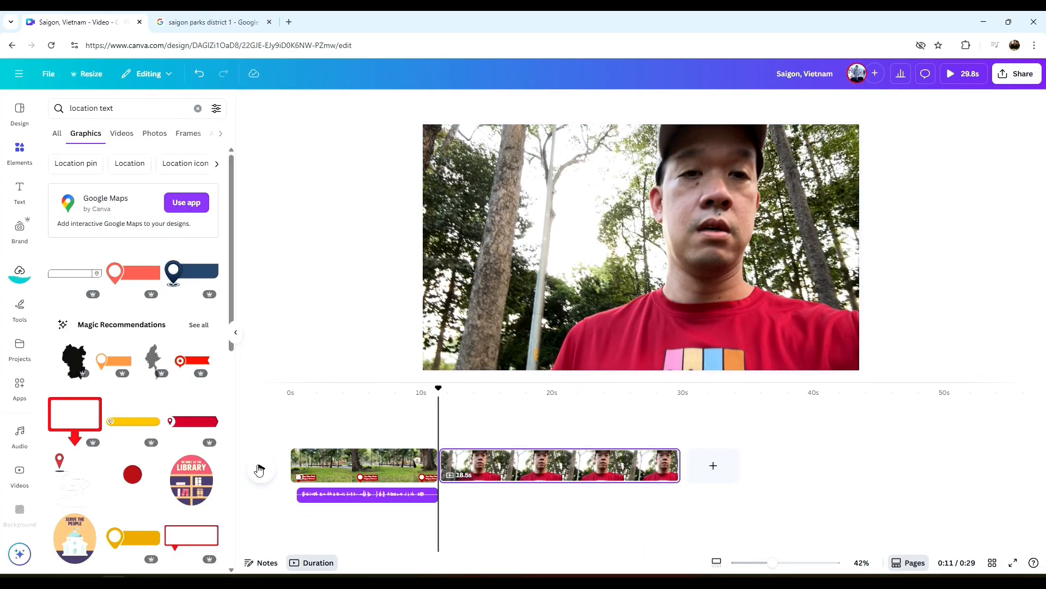
- Preview the selfie page, split it about 1.9 s after its start and delete the opening part
{"action": "left_click", "coordinate": [259, 470]}
{"action": "left_click_drag", "start_coordinate": [473, 388], "coordinate": [463, 387]}
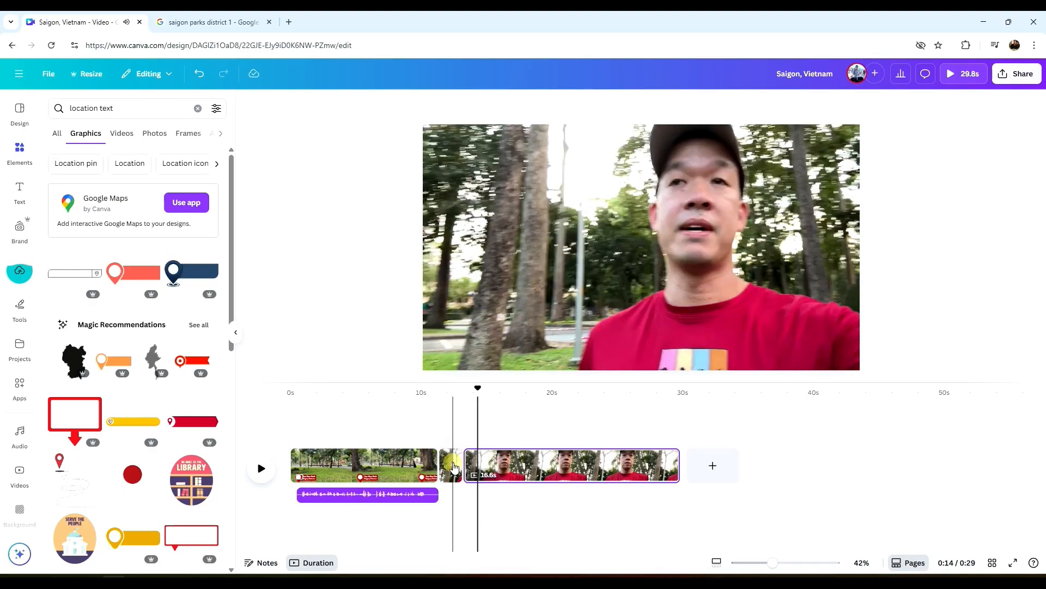
{"action": "right_click", "coordinate": [454, 467]}
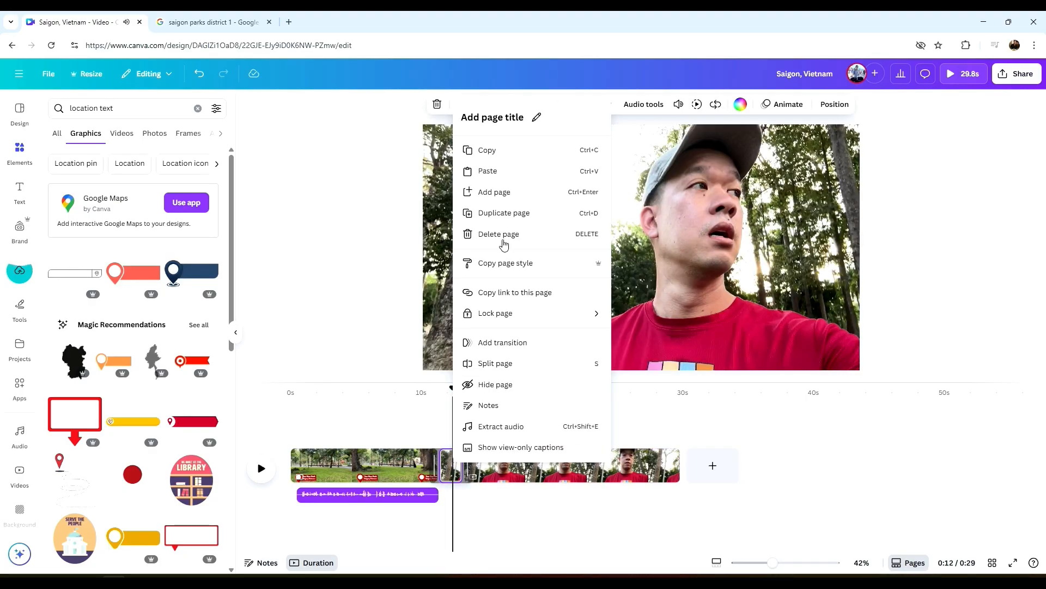
{"action": "left_click", "coordinate": [503, 235]}
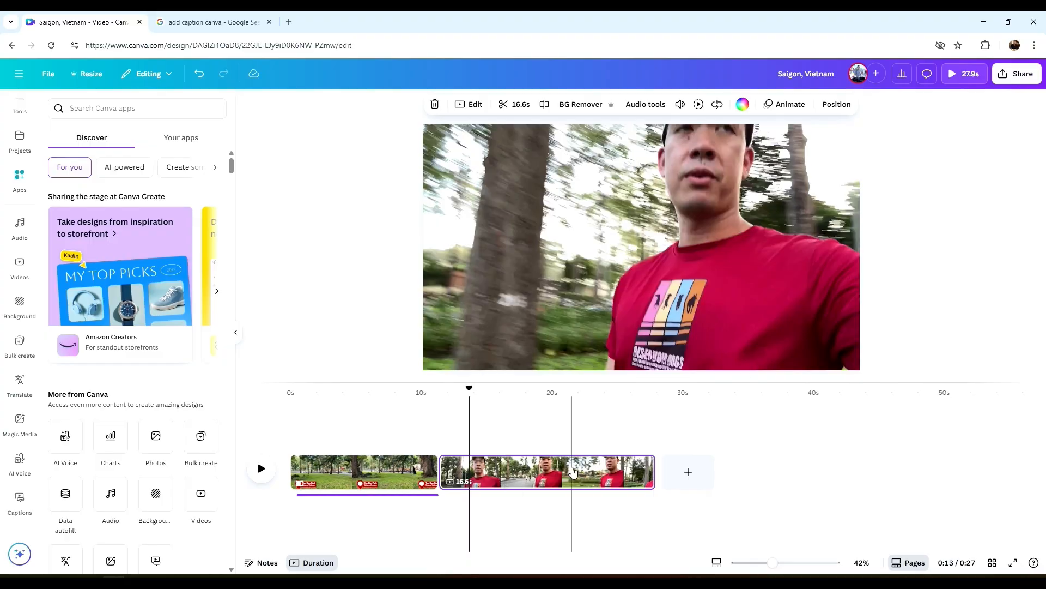
- Generate captions for 2.MOV only, leaving 1.MOV out of the selected videos with speech
{"action": "left_click", "coordinate": [573, 472]}
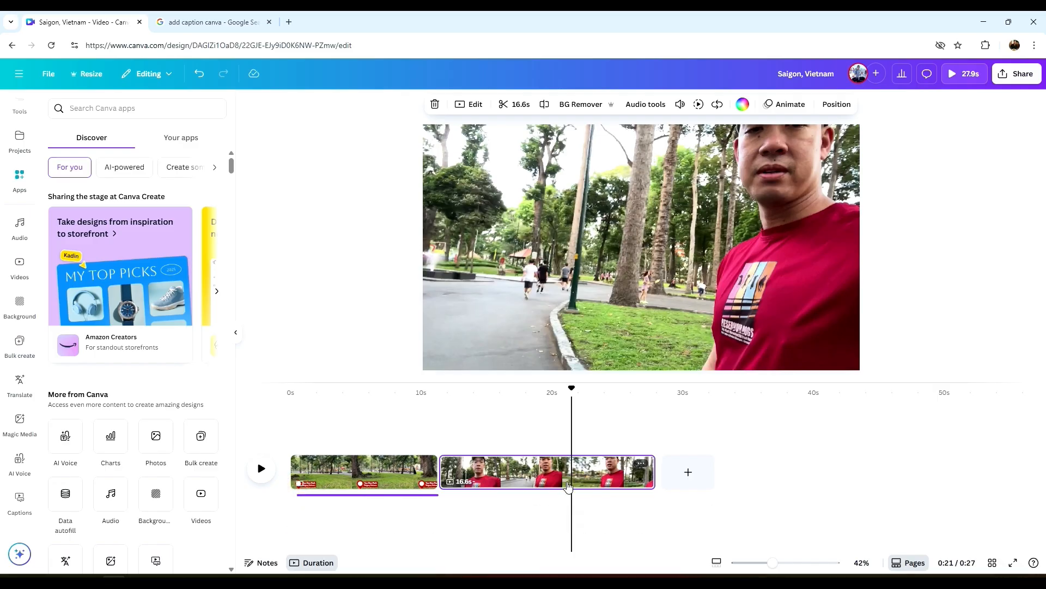
{"action": "left_click", "coordinate": [551, 479]}
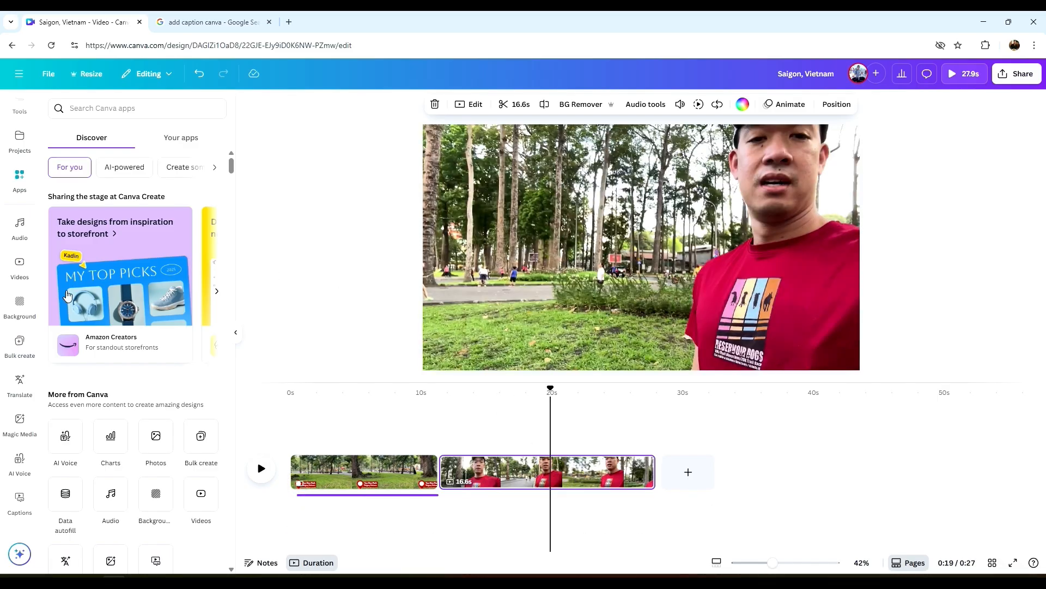
{"action": "scroll", "coordinate": [25, 245], "scroll_direction": "up", "scroll_amount": 4}
{"action": "left_click", "coordinate": [30, 191]}
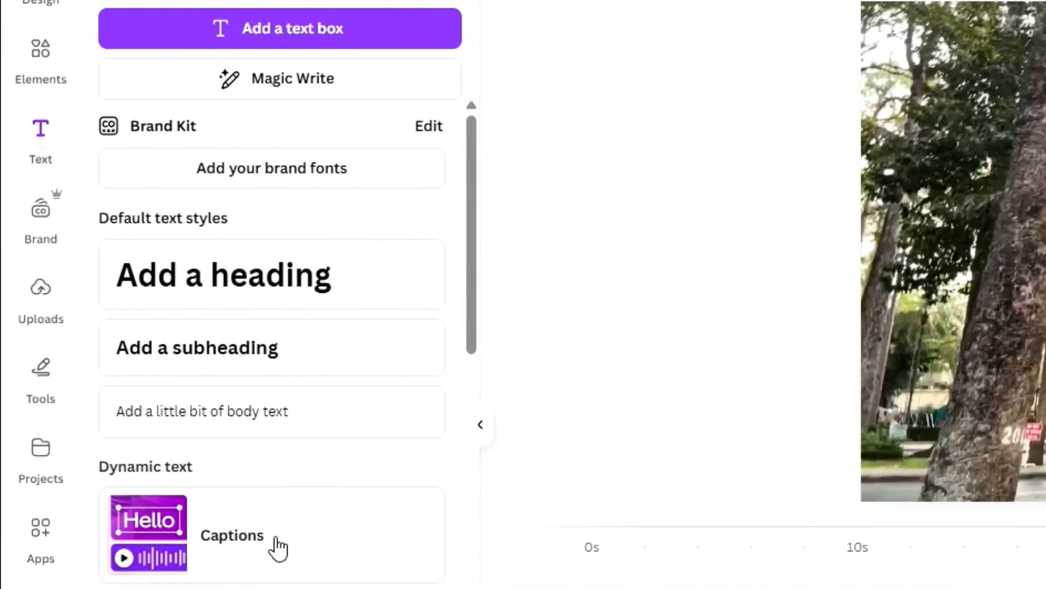
{"action": "left_click", "coordinate": [276, 544]}
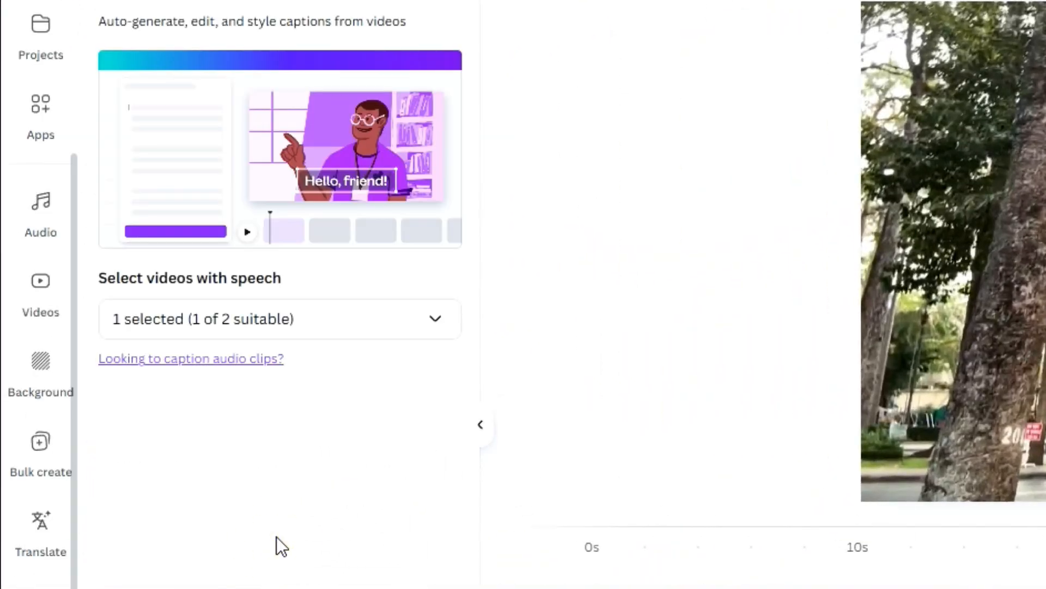
{"action": "left_click", "coordinate": [297, 322]}
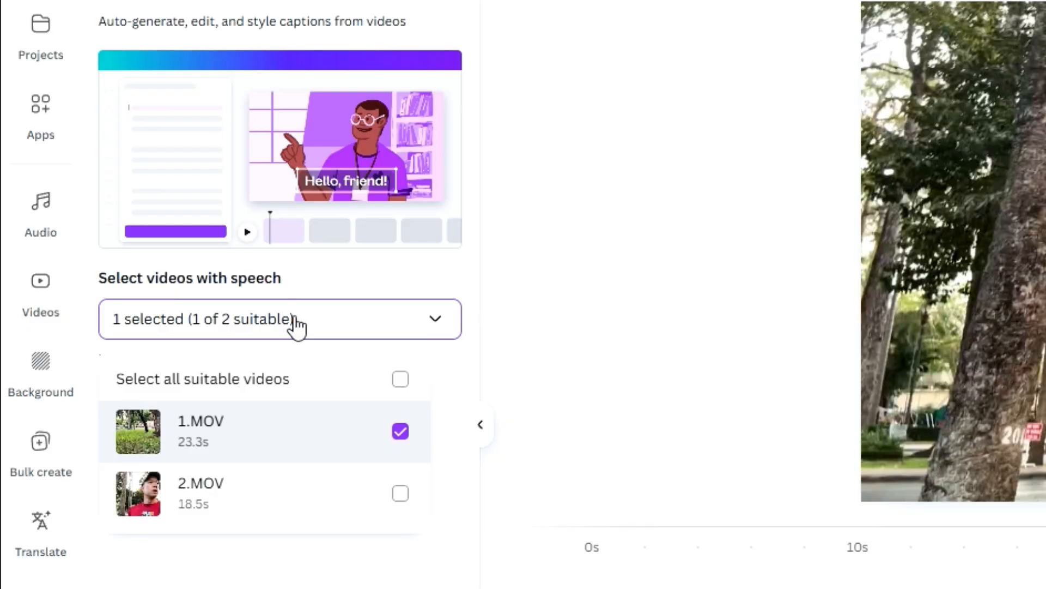
{"action": "left_click", "coordinate": [402, 434]}
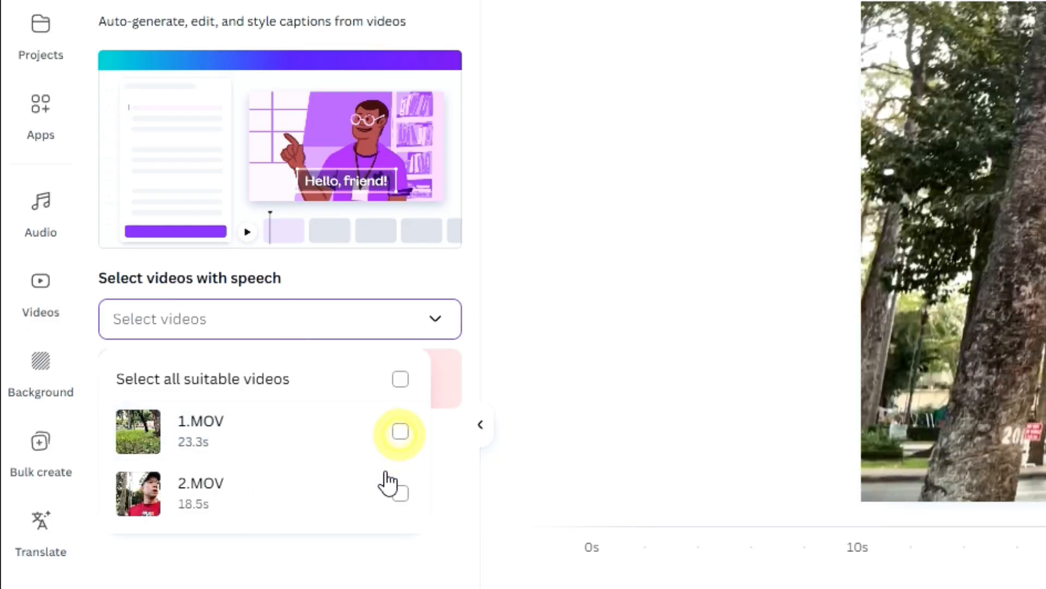
{"action": "left_click", "coordinate": [401, 500]}
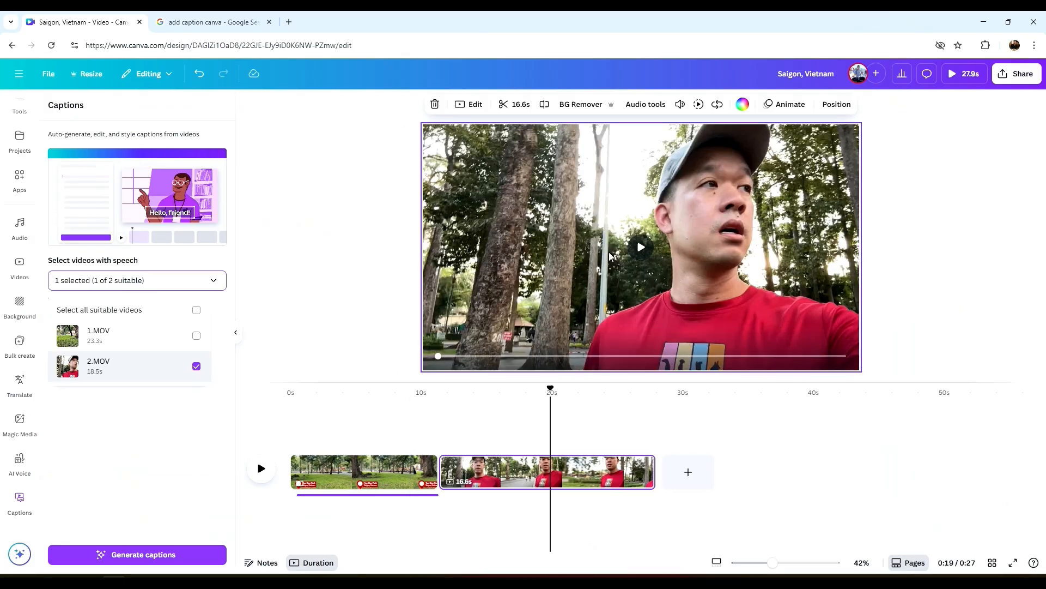
{"action": "left_click", "coordinate": [146, 482]}
{"action": "left_click", "coordinate": [145, 556]}
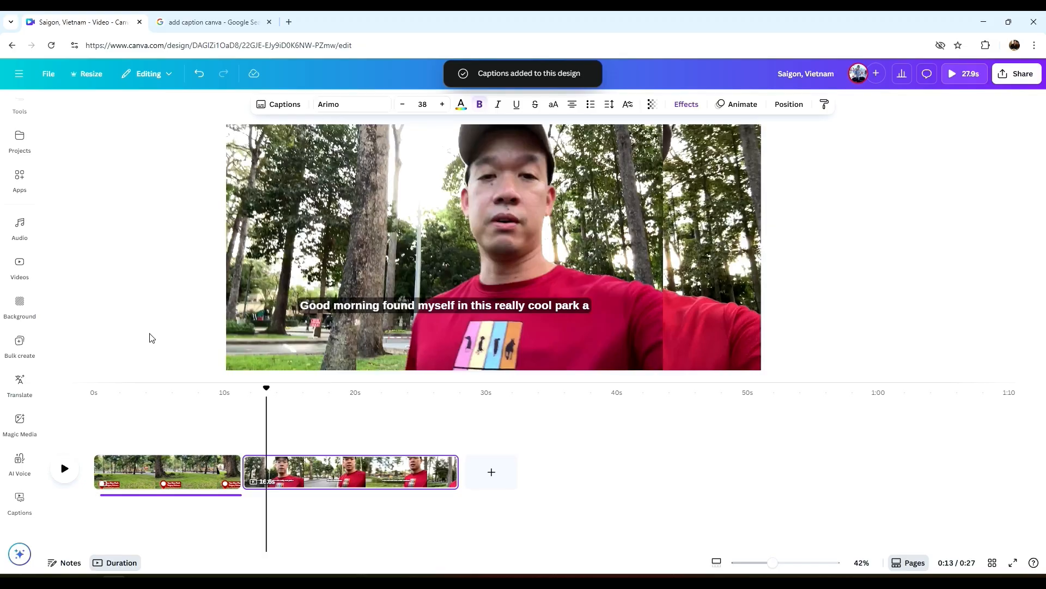
- Move the captions to the lower edge of the page, enlarge them to about size 42.9 and centre them horizontally
{"action": "left_click_drag", "start_coordinate": [386, 381], "coordinate": [392, 439]}
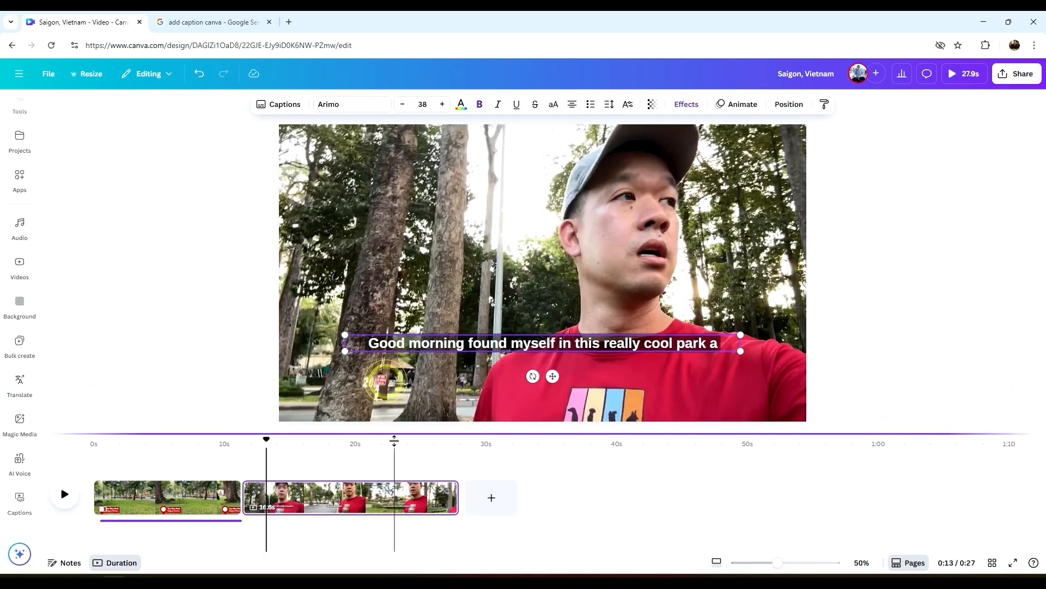
{"action": "left_click_drag", "start_coordinate": [479, 353], "coordinate": [483, 402]}
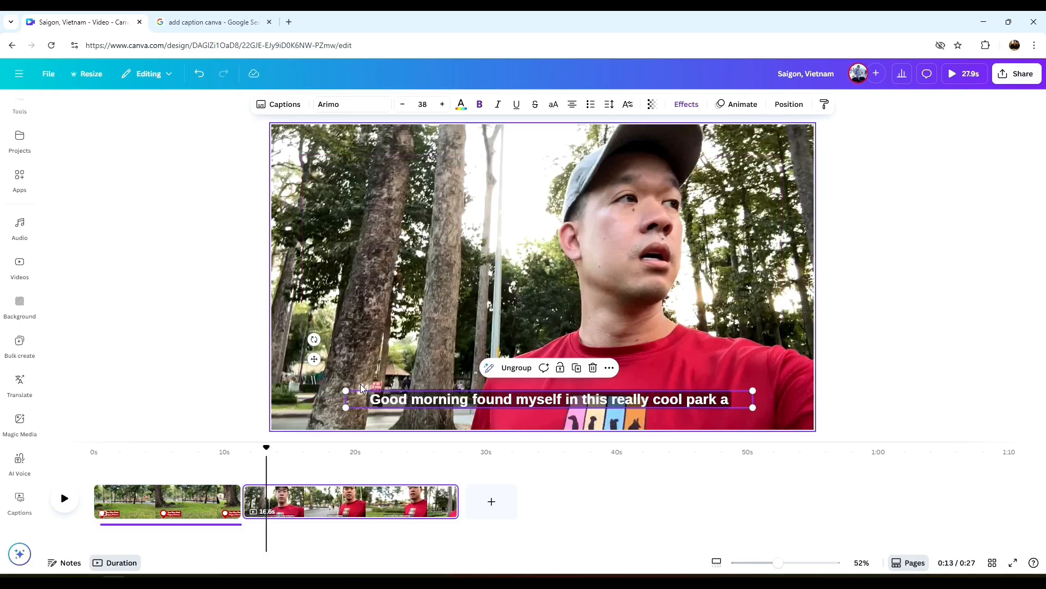
{"action": "left_click_drag", "start_coordinate": [345, 389], "coordinate": [293, 385]}
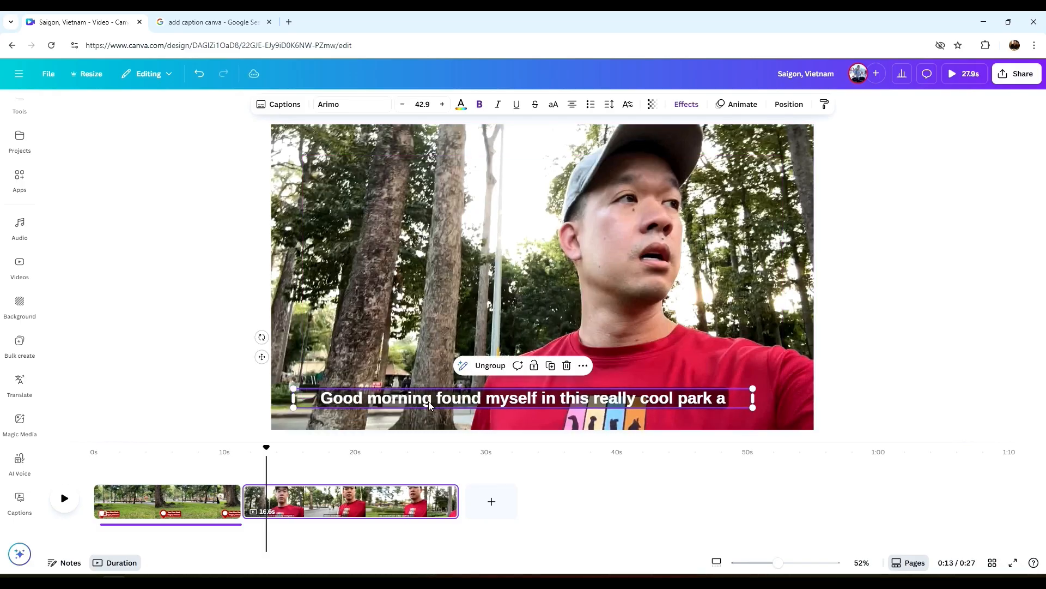
{"action": "left_click_drag", "start_coordinate": [456, 401], "coordinate": [474, 403]}
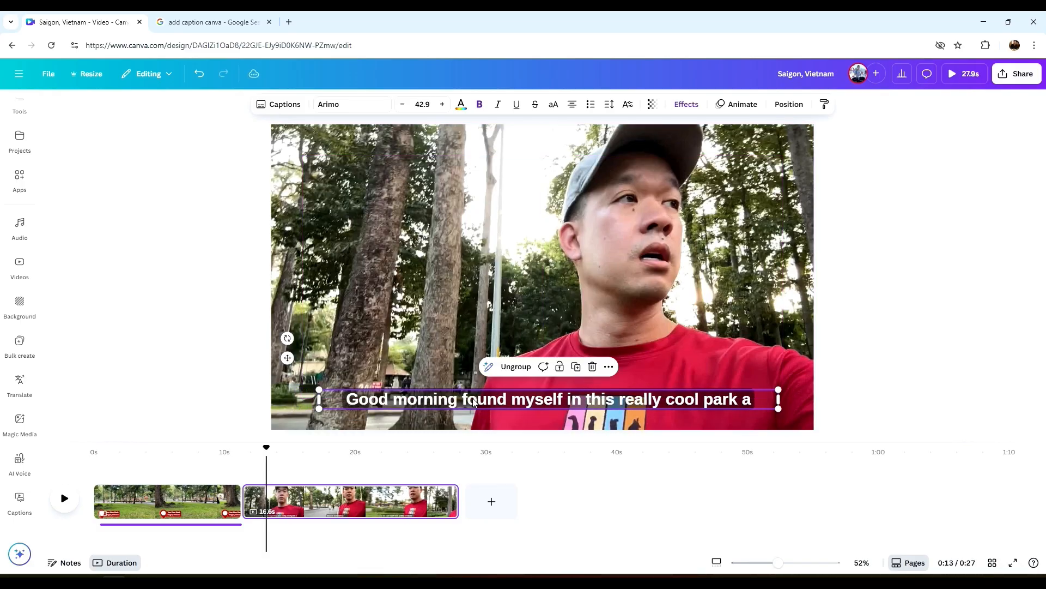
- Play the selfie page to check how the captions follow the speech
{"action": "left_click", "coordinate": [246, 502]}
{"action": "left_click", "coordinate": [65, 498]}
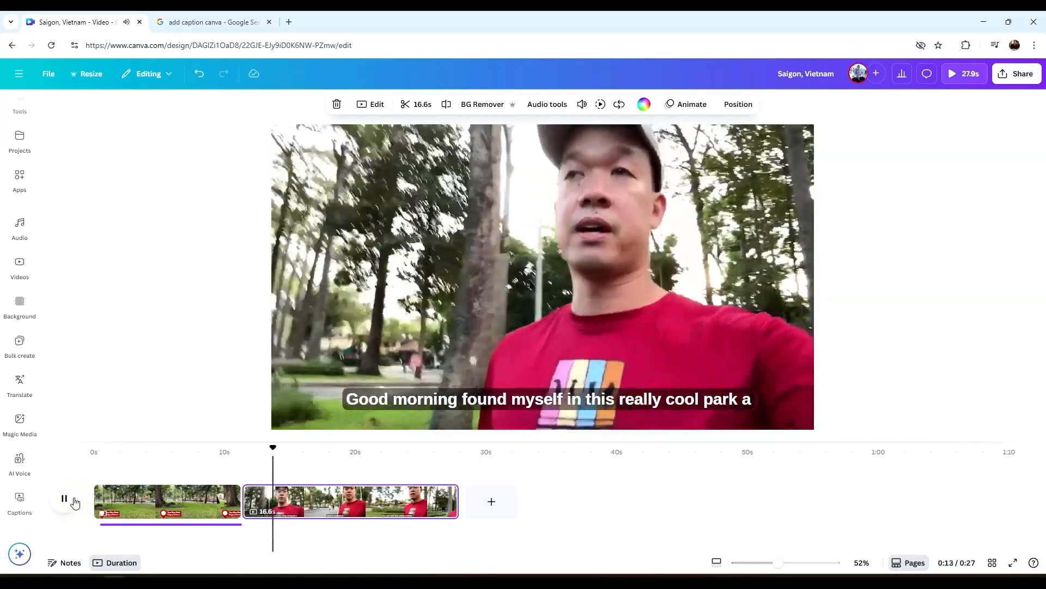
{"action": "left_click", "coordinate": [75, 502]}
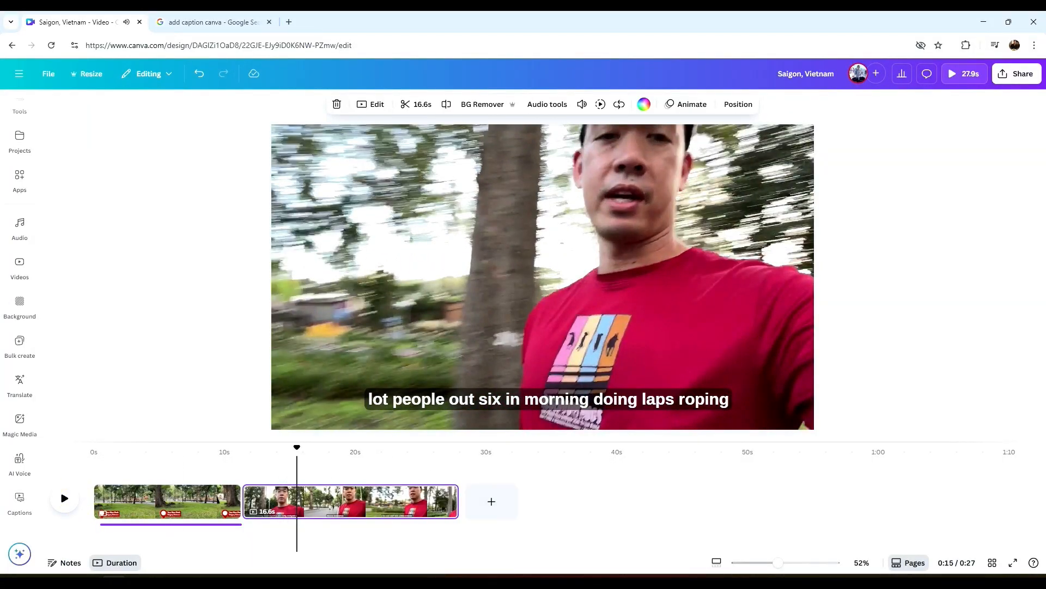
- Add a third page with the park workout clip and set the clip as its background video
{"action": "left_click", "coordinate": [491, 501]}
{"action": "mouse_move", "coordinate": [491, 504]}
{"action": "left_mouse_down"}
{"action": "mouse_move", "coordinate": [509, 542]}
{"action": "mouse_move", "coordinate": [492, 515]}
{"action": "left_mouse_up"}
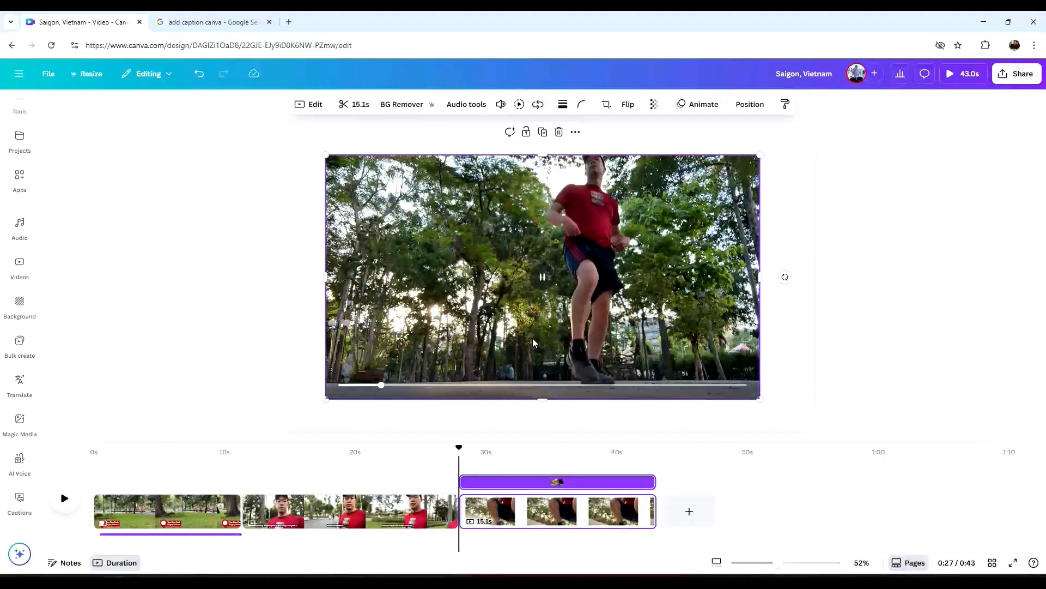
{"action": "right_click", "coordinate": [532, 338]}
{"action": "left_click", "coordinate": [600, 513]}
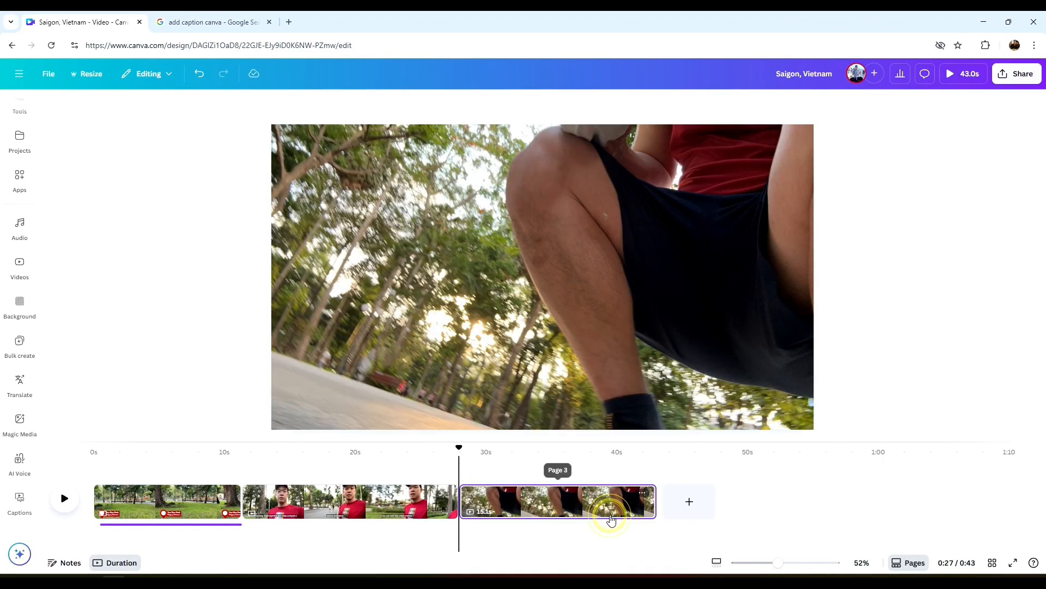
- Preview the workout page and cut it down to a 2.1 s push-up part and a 2.9 s rope-skipping part
{"action": "left_click", "coordinate": [75, 500]}
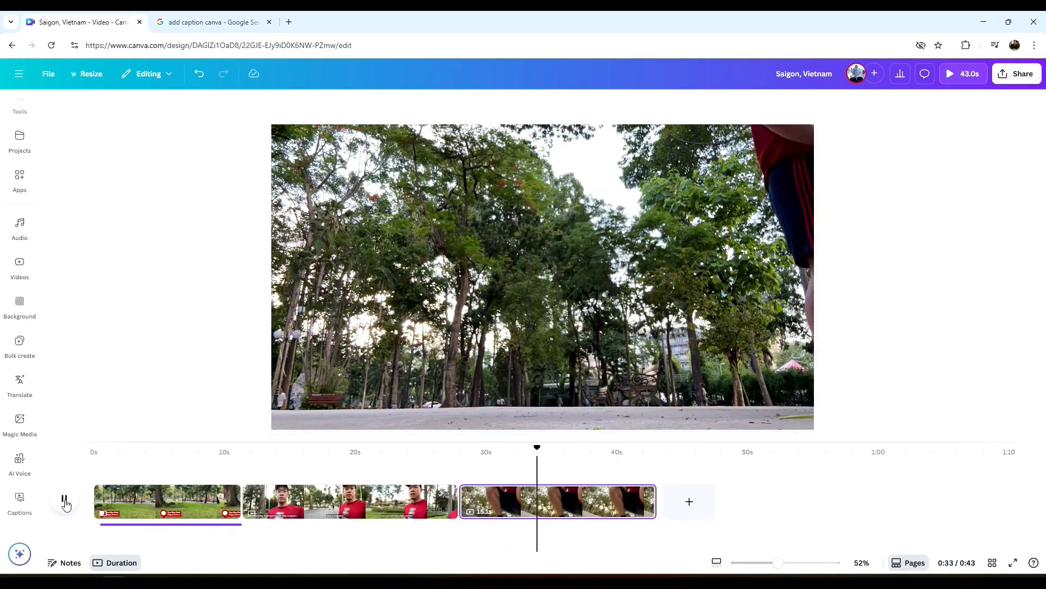
{"action": "left_click", "coordinate": [65, 499]}
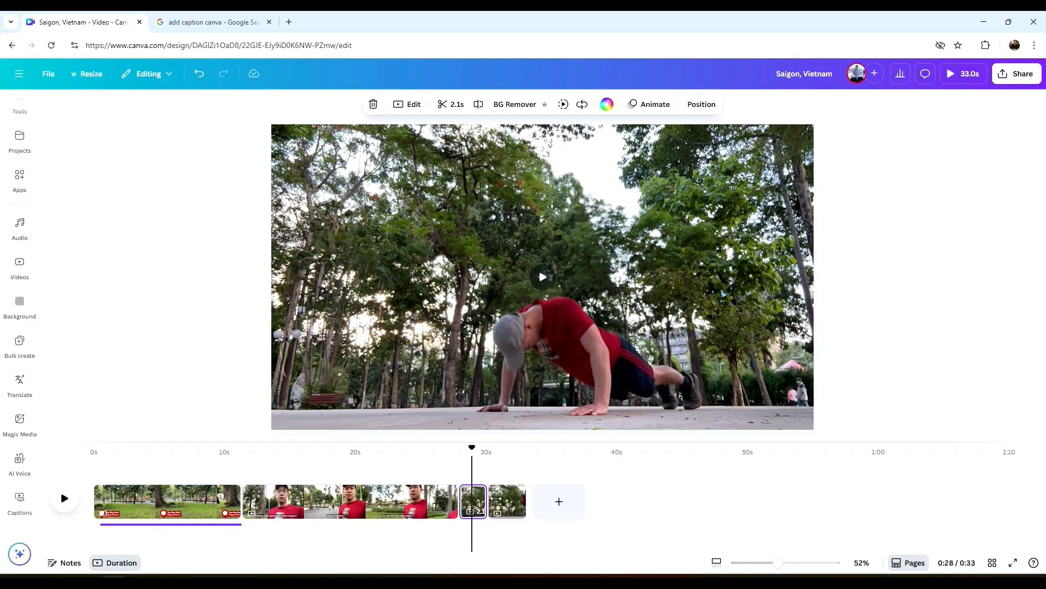
{"action": "left_click", "coordinate": [508, 533]}
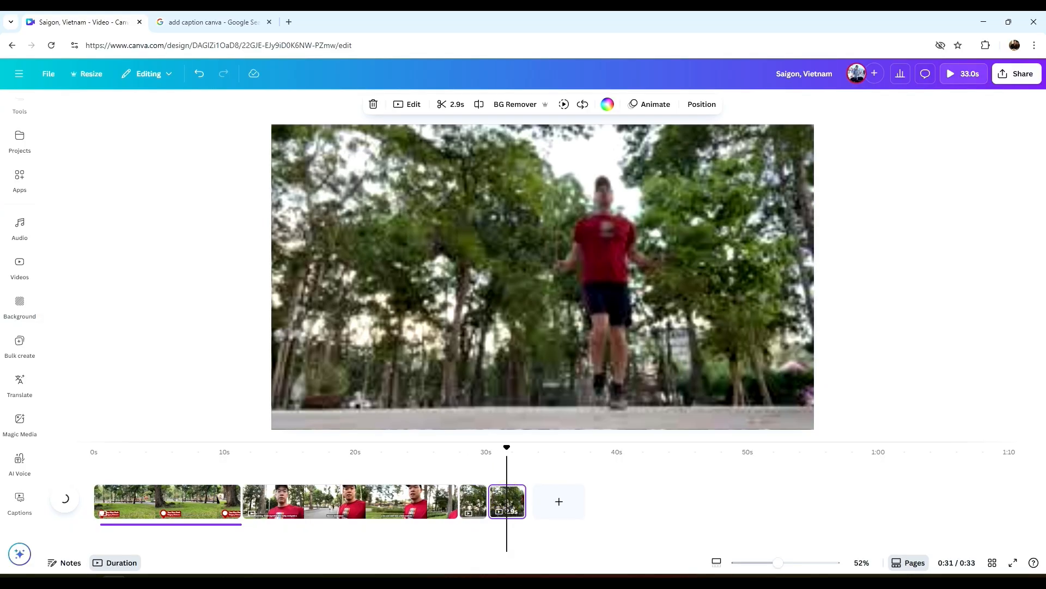
- Add a page after the workout parts with the restaurant meal clip as its background and open the clip's volume settings
{"action": "left_click", "coordinate": [560, 497]}
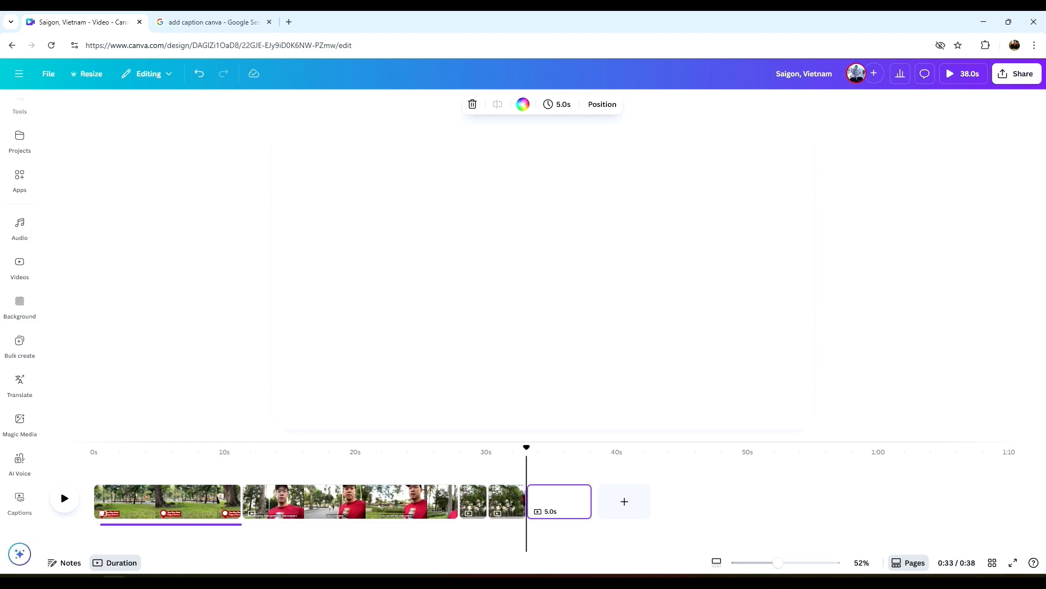
{"action": "left_click_drag", "start_coordinate": [619, 578], "coordinate": [616, 354]}
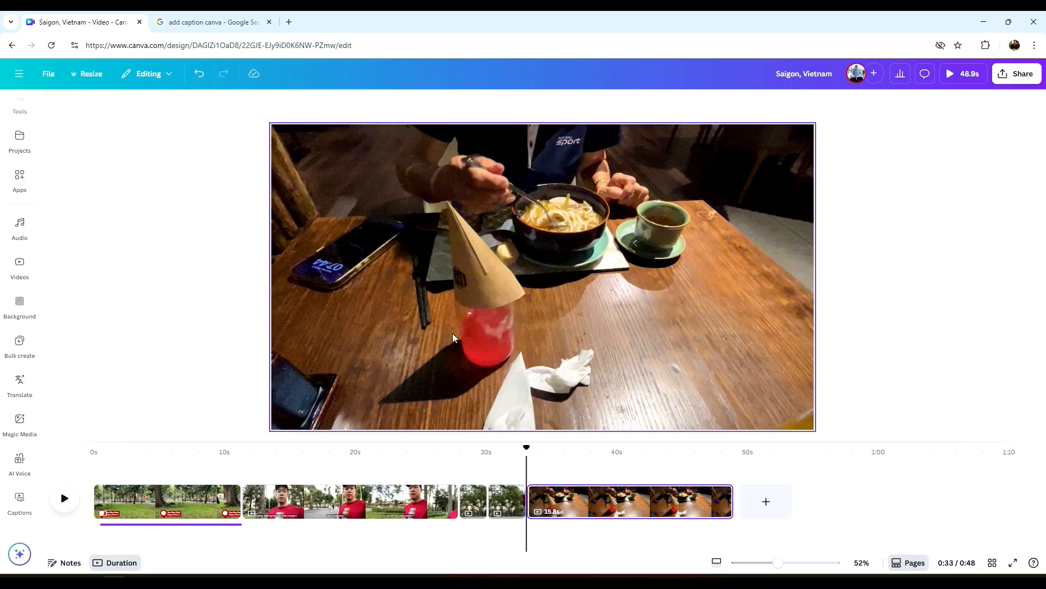
{"action": "left_click", "coordinate": [434, 259]}
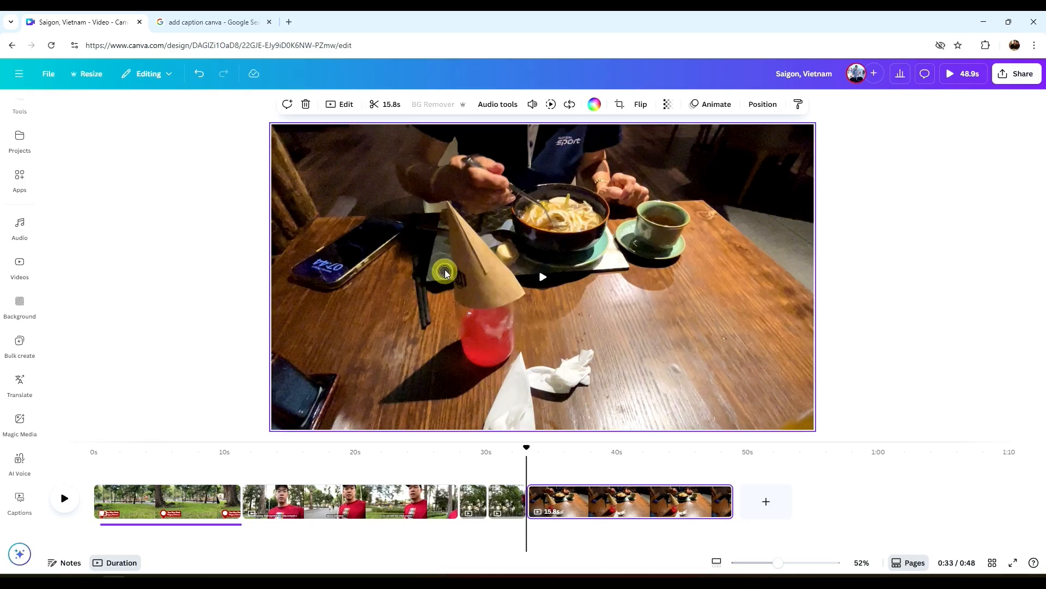
{"action": "left_click", "coordinate": [533, 104]}
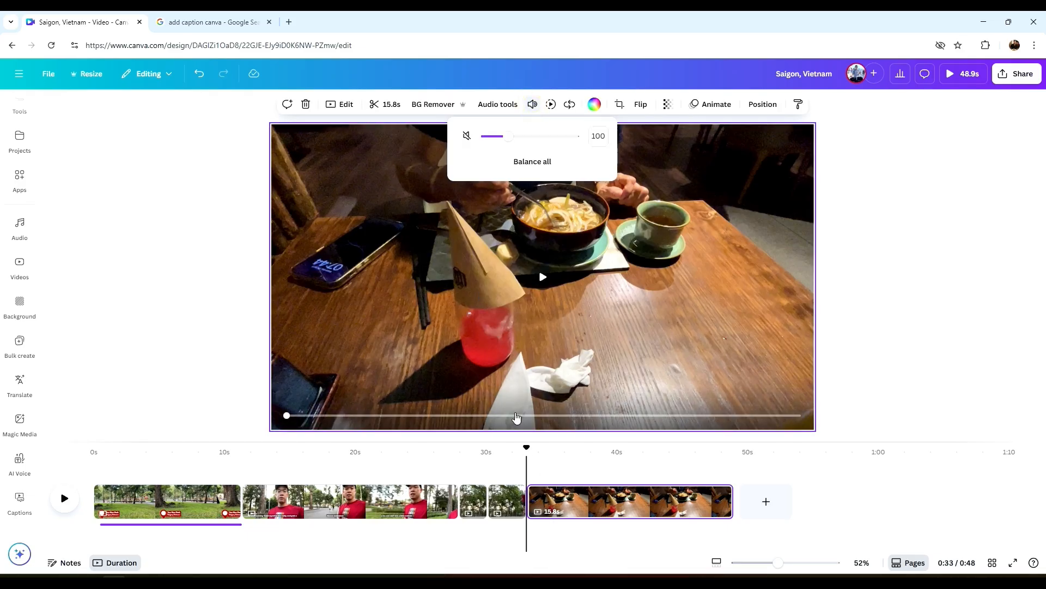
- Shorten the meal page and add pages after it with the street, shopping, market and rooftop pool clips as backgrounds
{"action": "left_click", "coordinate": [612, 508]}
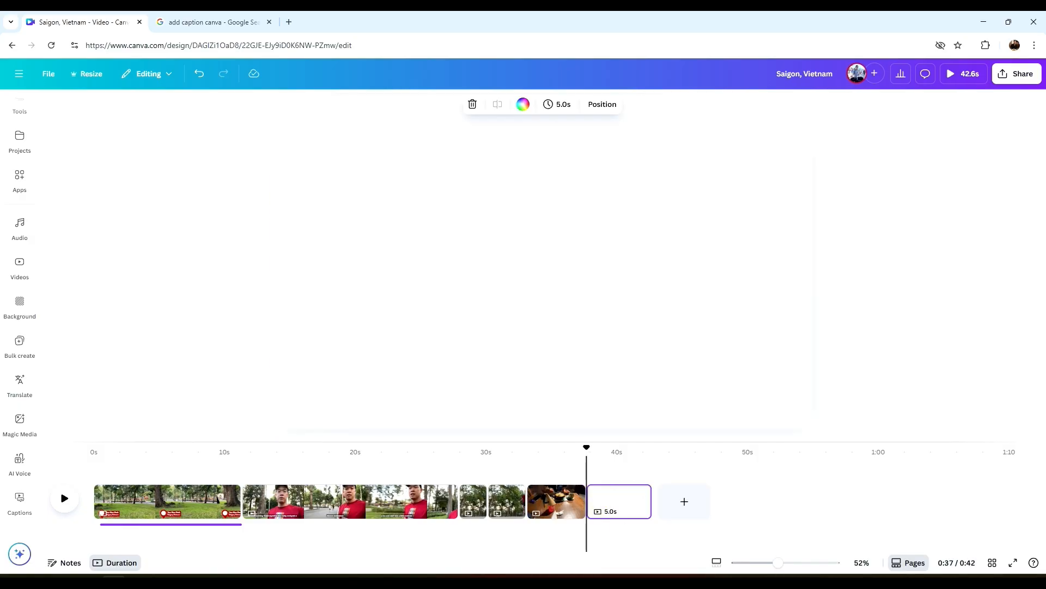
{"action": "left_click_drag", "start_coordinate": [650, 367], "coordinate": [638, 329]}
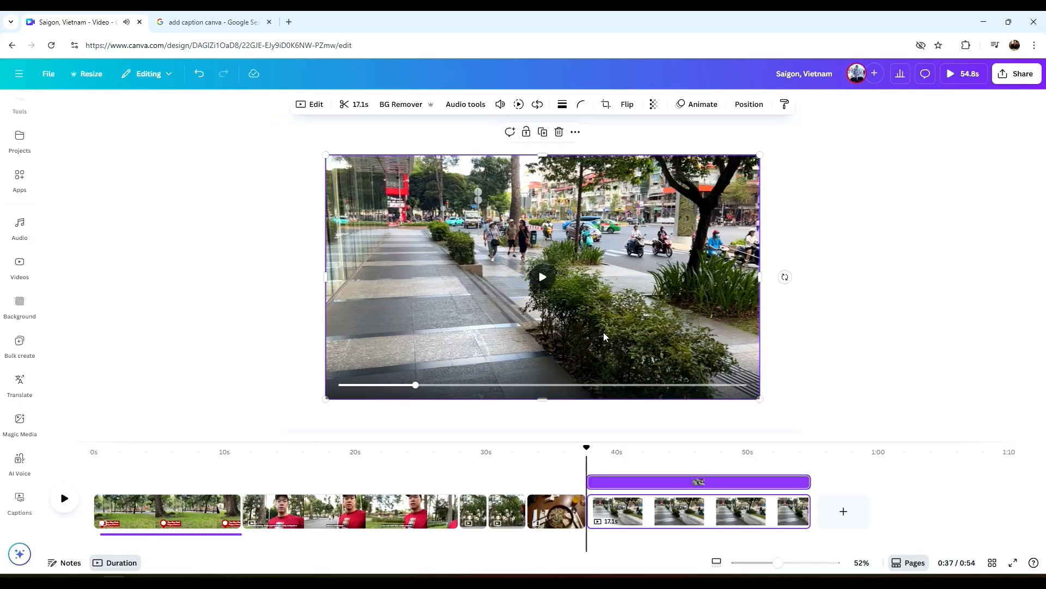
{"action": "right_click", "coordinate": [612, 328]}
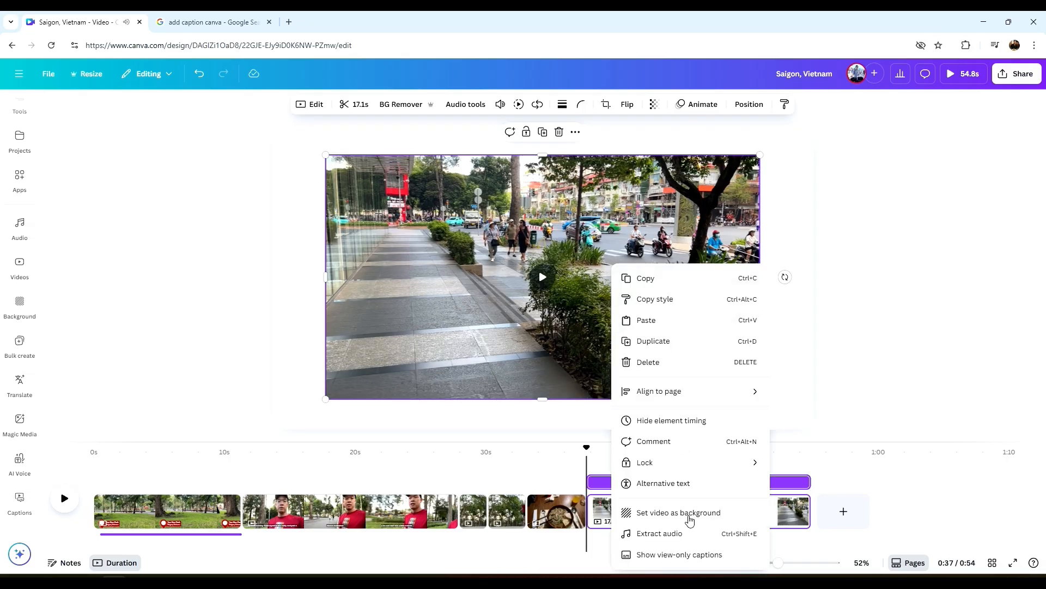
{"action": "left_click", "coordinate": [689, 512]}
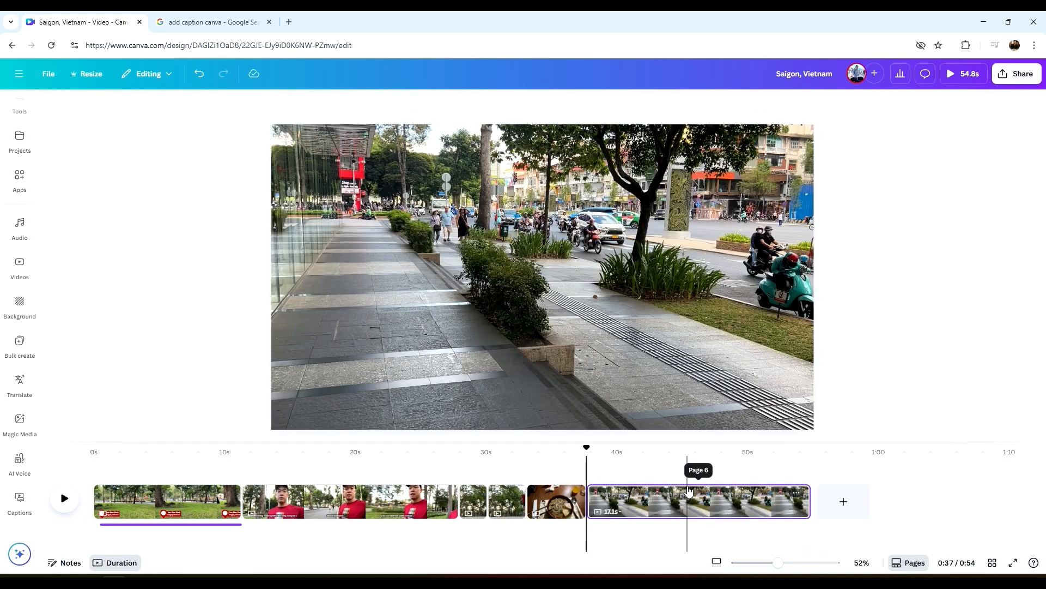
{"action": "left_click", "coordinate": [845, 505]}
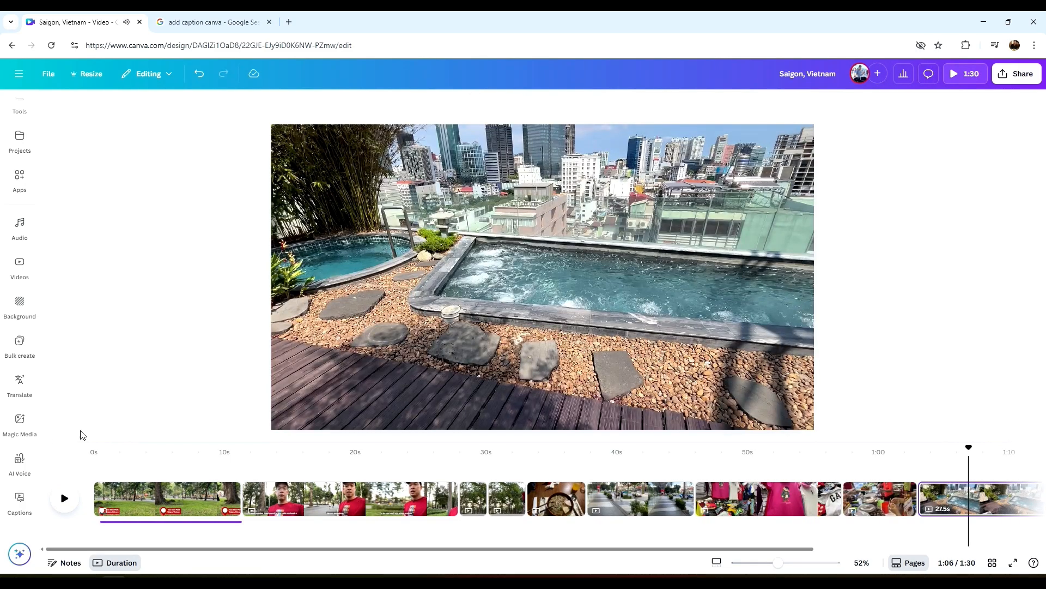
- Add a "Breakfast Time" text box to the restaurant meal page and enlarge it
{"action": "left_click", "coordinate": [531, 488]}
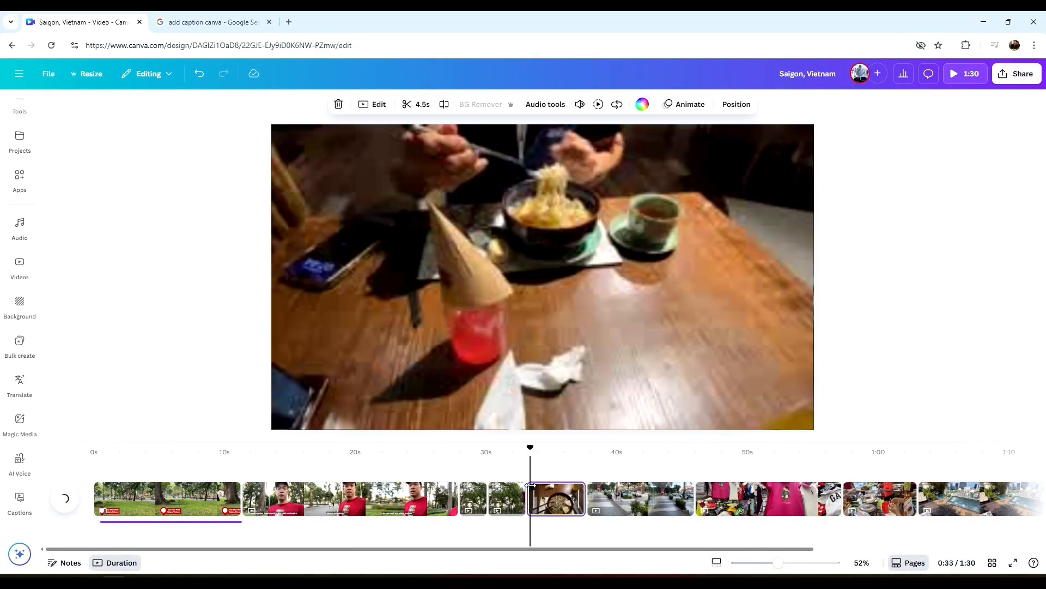
{"action": "left_click", "coordinate": [533, 492]}
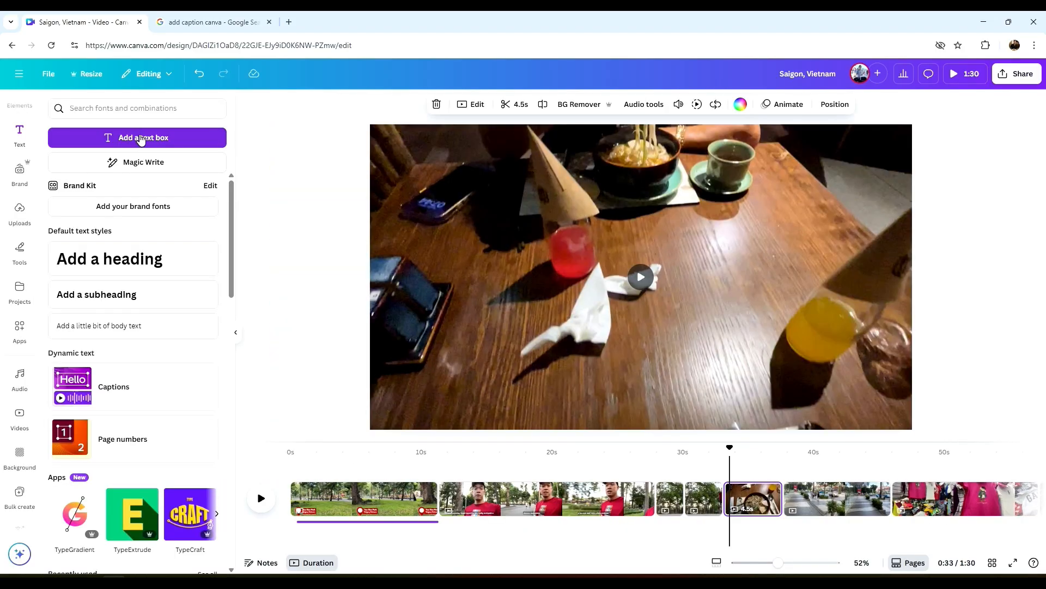
{"action": "left_click", "coordinate": [141, 140]}
{"action": "type", "text": "Breakfast Time"}
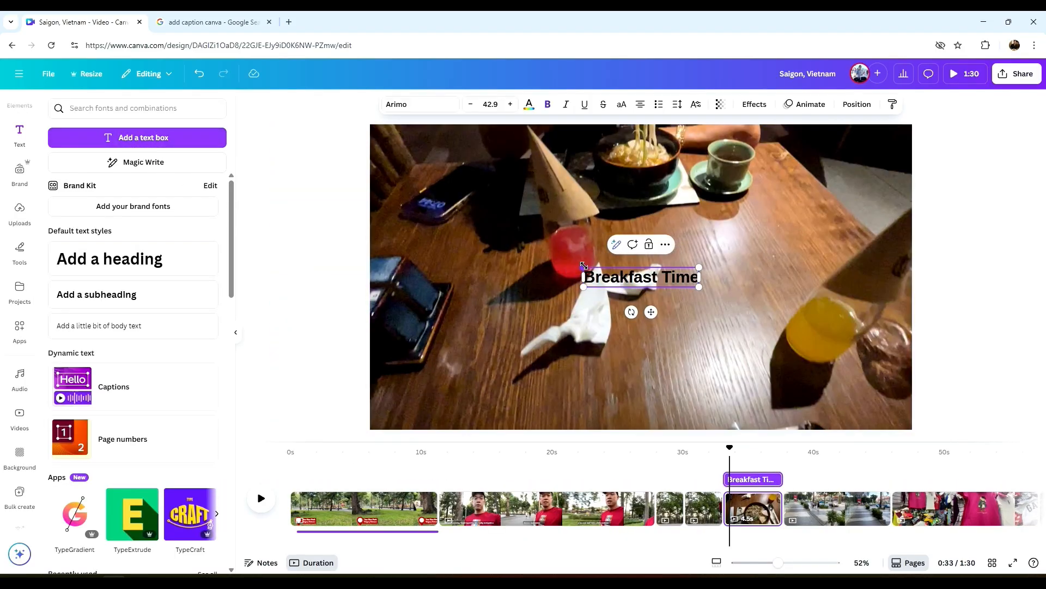
{"action": "left_click_drag", "start_coordinate": [584, 265], "coordinate": [401, 237]}
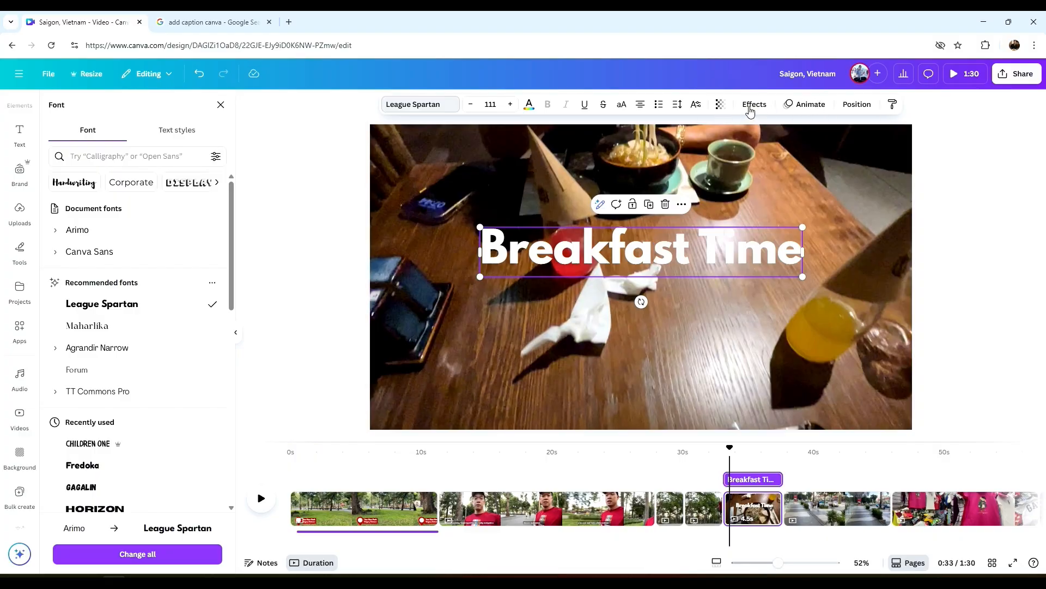
- Style the "Breakfast Time" text in the Chewy font at size 122 with a black outline effect and centre it horizontally on the page
{"action": "left_click", "coordinate": [754, 105]}
{"action": "left_click", "coordinate": [196, 247]}
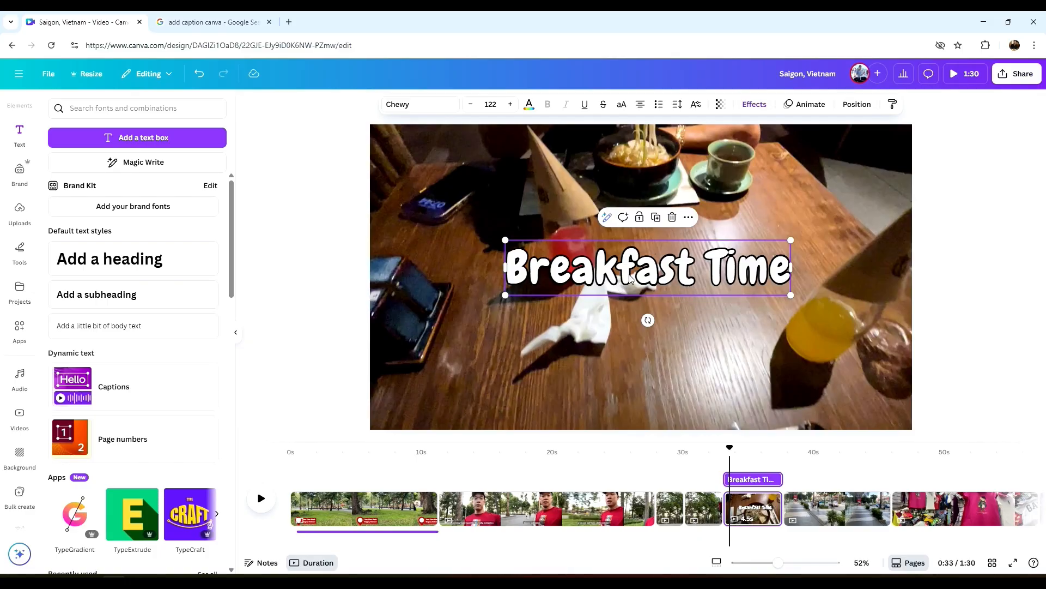
{"action": "left_click", "coordinate": [857, 104]}
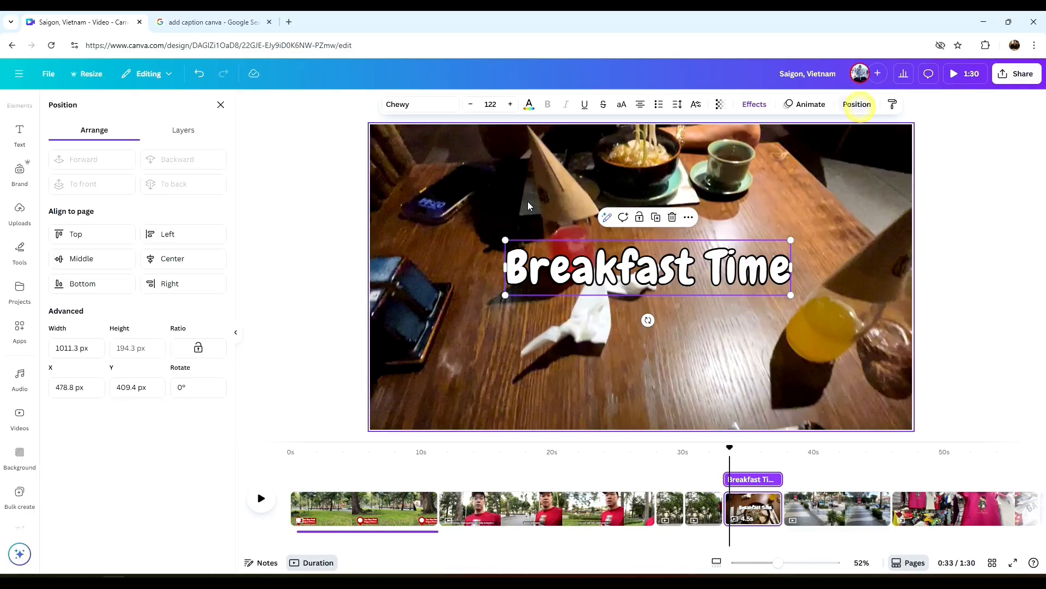
{"action": "left_click", "coordinate": [186, 263]}
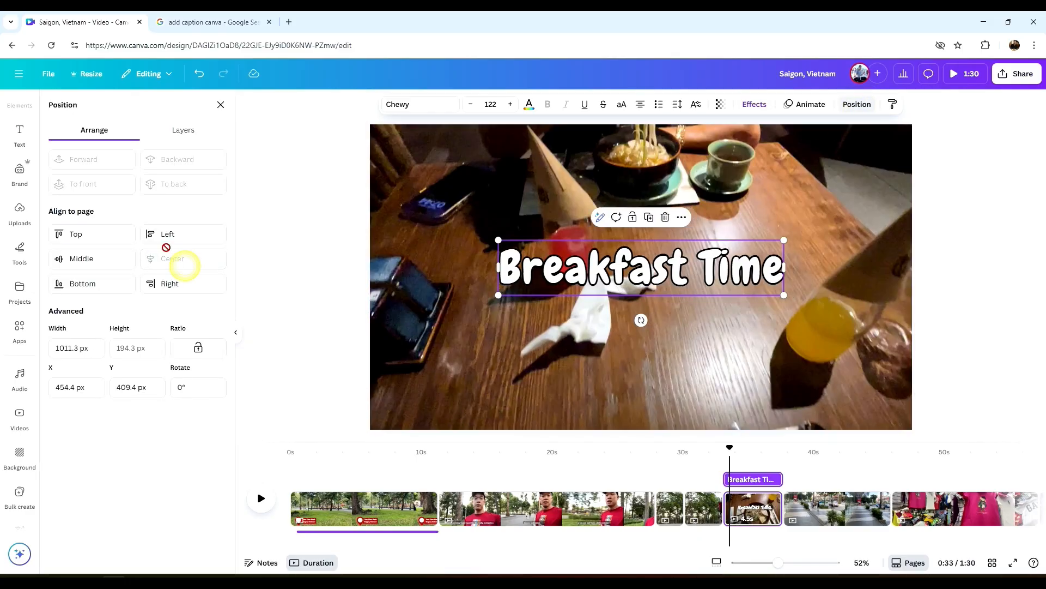
{"action": "left_click", "coordinate": [321, 224]}
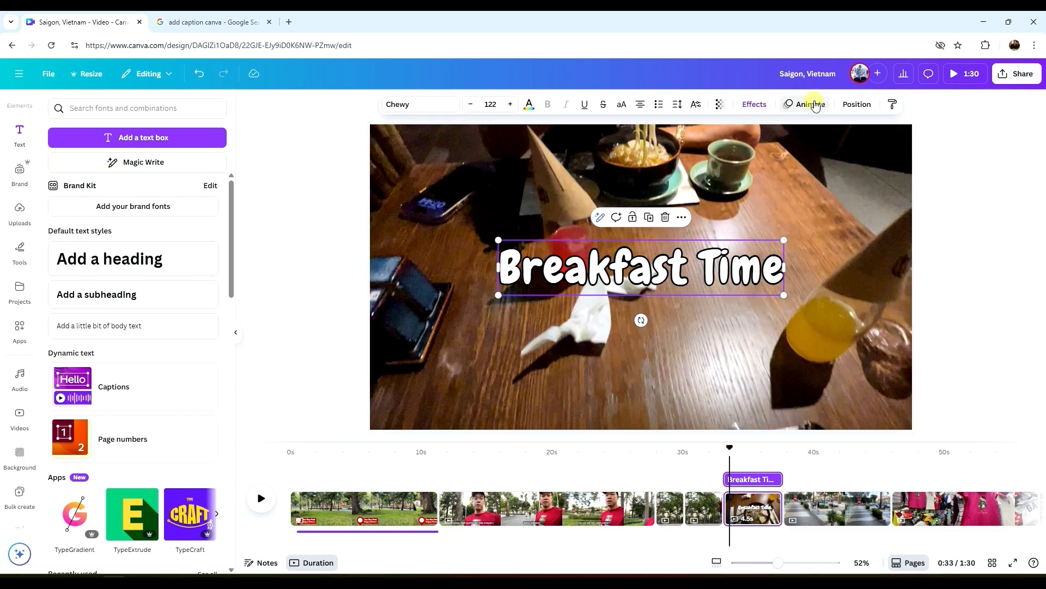
- Give the "Breakfast Time" text the Shift animation and shorten its timing so it ends before the page does, checking it in playback
{"action": "left_click", "coordinate": [805, 104]}
{"action": "left_click", "coordinate": [191, 297]}
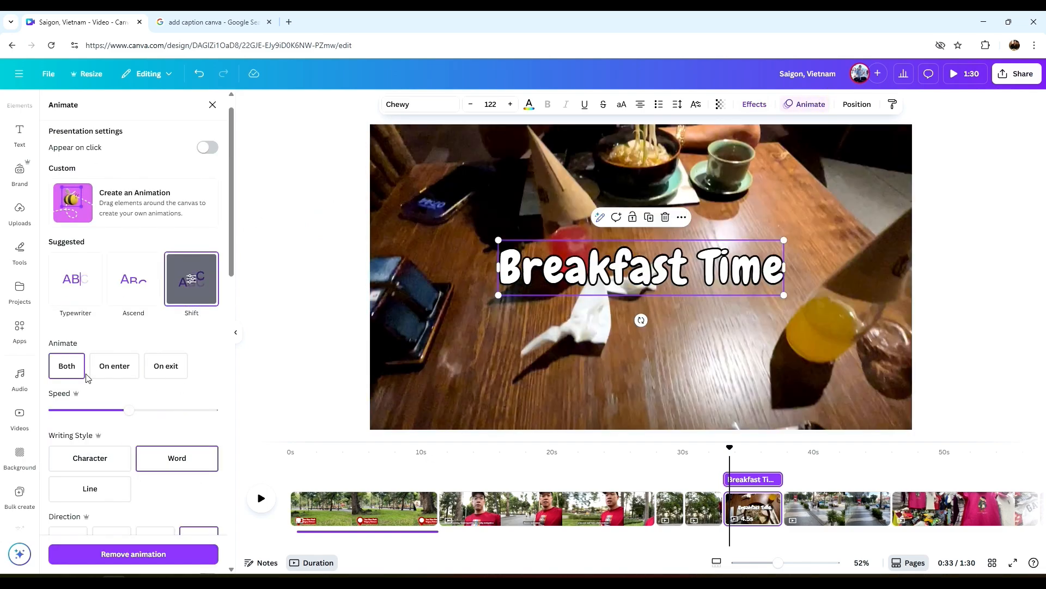
{"action": "left_click_drag", "start_coordinate": [777, 482], "coordinate": [754, 472]}
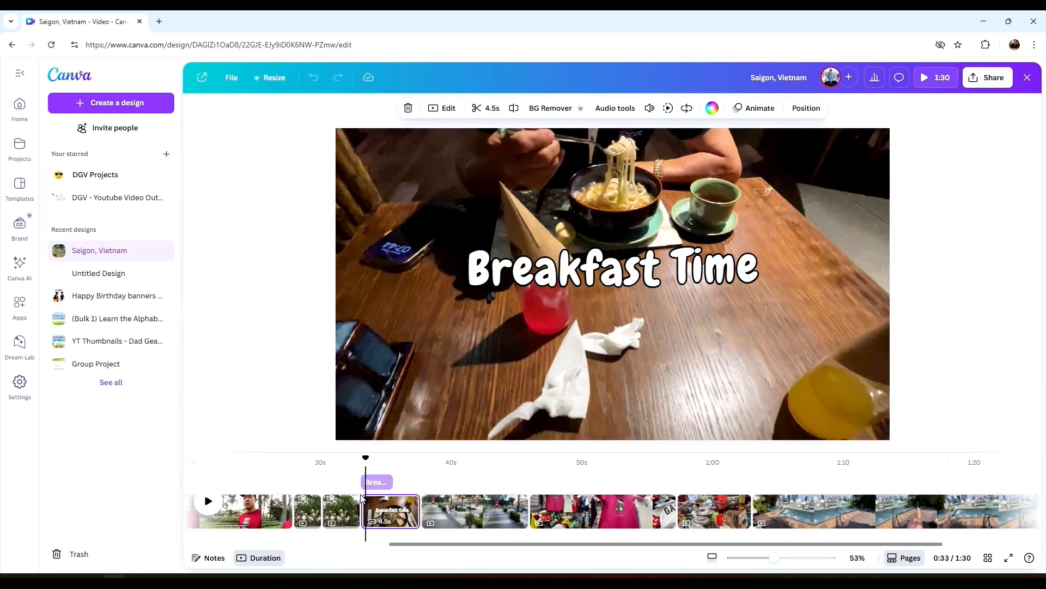
{"action": "left_click", "coordinate": [212, 501]}
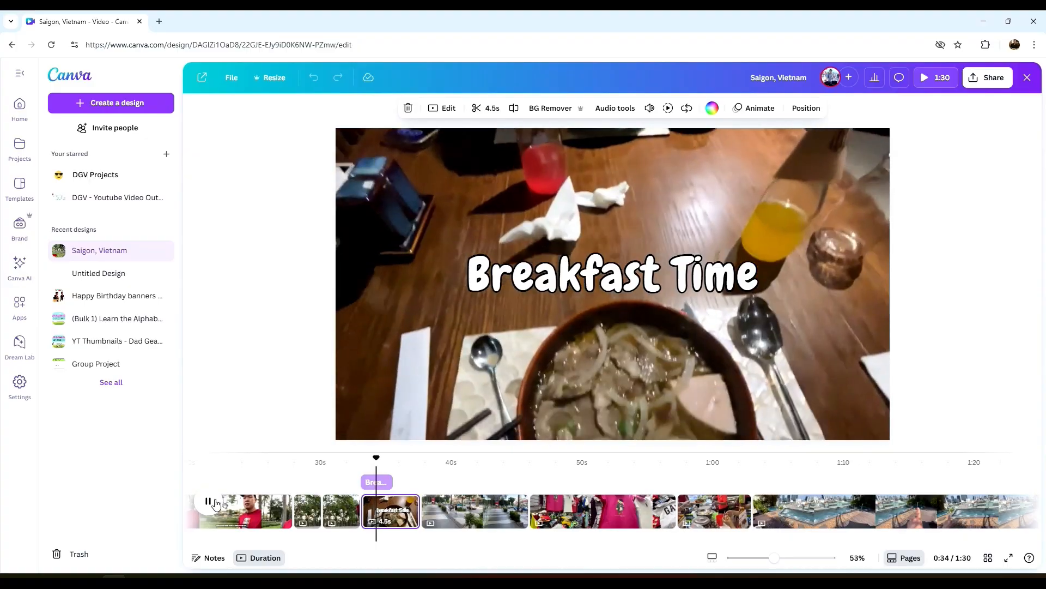
{"action": "left_click", "coordinate": [210, 501]}
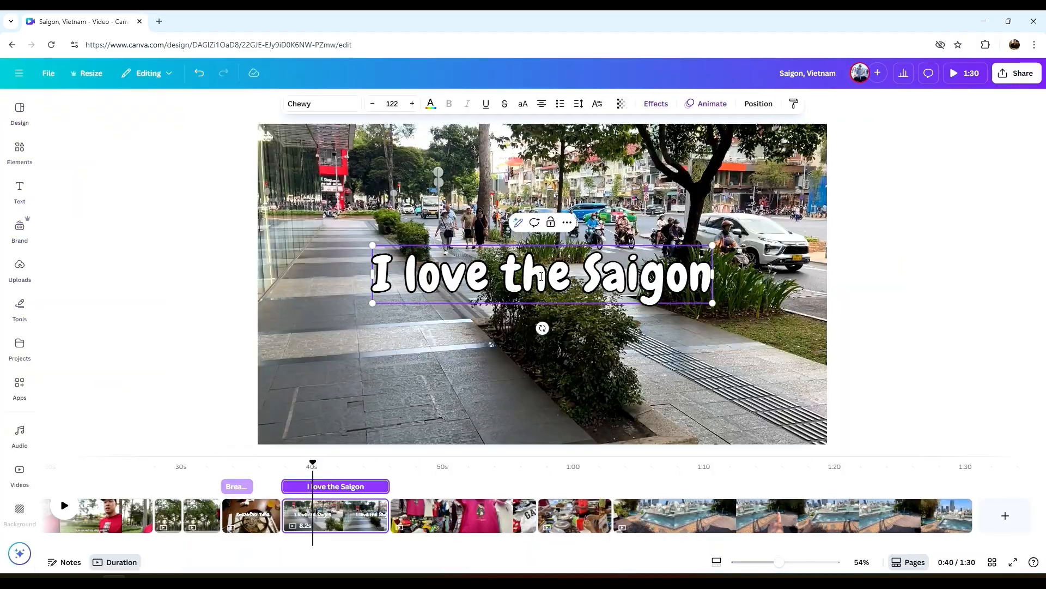
- Title the street page "I love the sounds of Saigon traffic" and the shopping page "Shopping Time @ Saigon Square"
{"action": "type", "text": "trafficsounds of"}
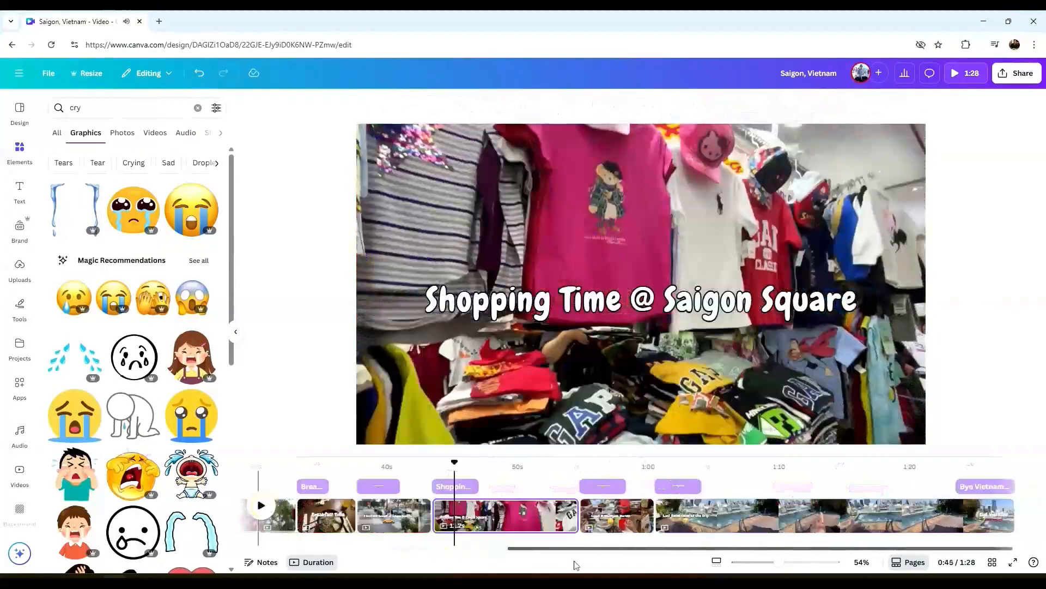
{"action": "mouse_move", "coordinate": [942, 467]}
{"action": "left_mouse_down"}
{"action": "mouse_move", "coordinate": [961, 473]}
{"action": "mouse_move", "coordinate": [947, 474]}
{"action": "left_mouse_up"}
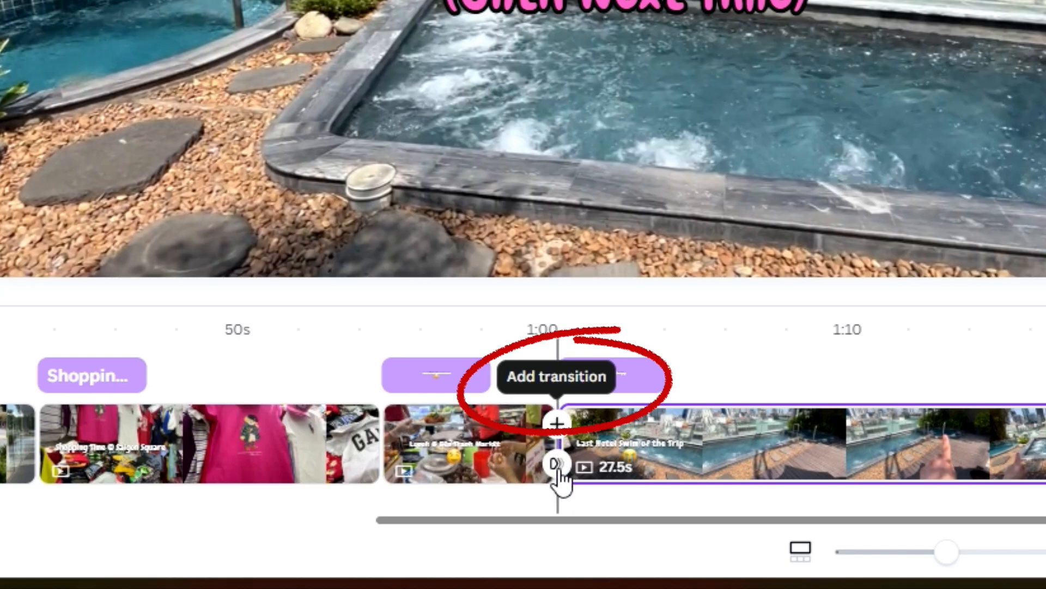
- Add a 0.5-second Match & Move transition between the market and pool pages and apply it between all pages
{"action": "left_click", "coordinate": [556, 464]}
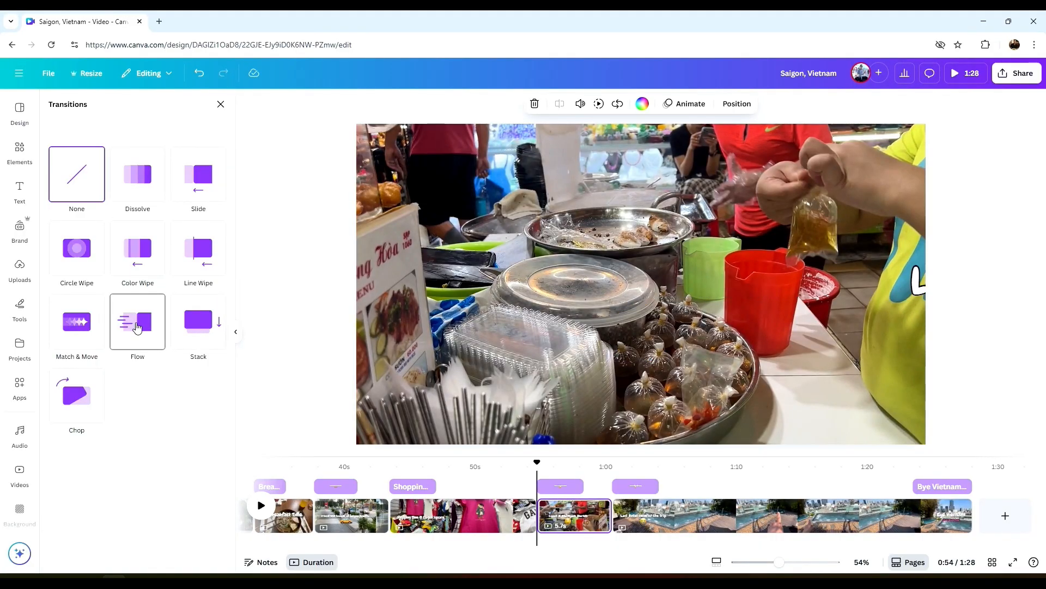
{"action": "left_click", "coordinate": [72, 323]}
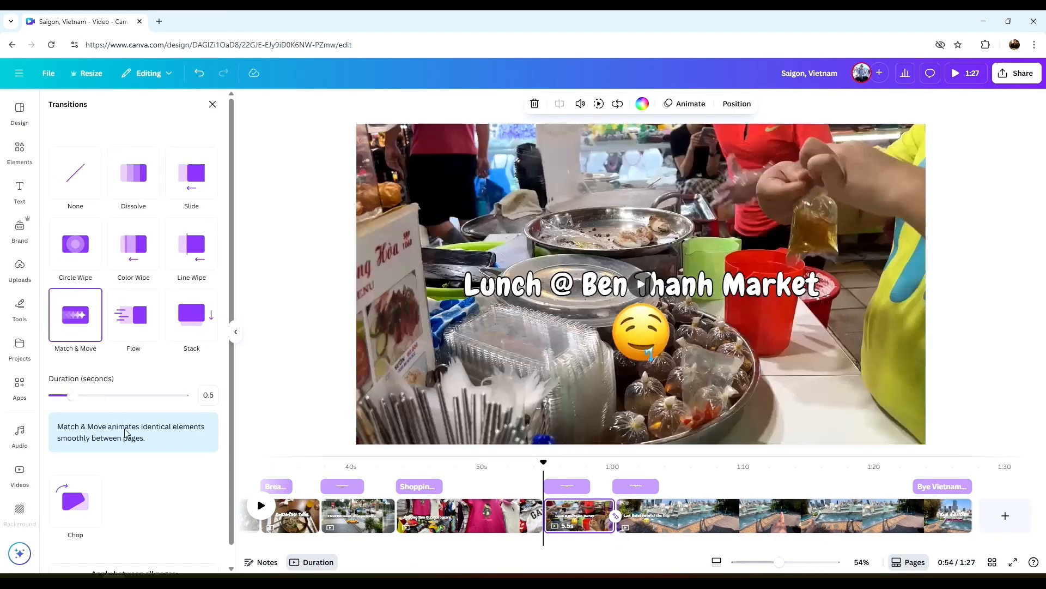
{"action": "scroll", "coordinate": [211, 469], "scroll_direction": "down", "scroll_amount": 1}
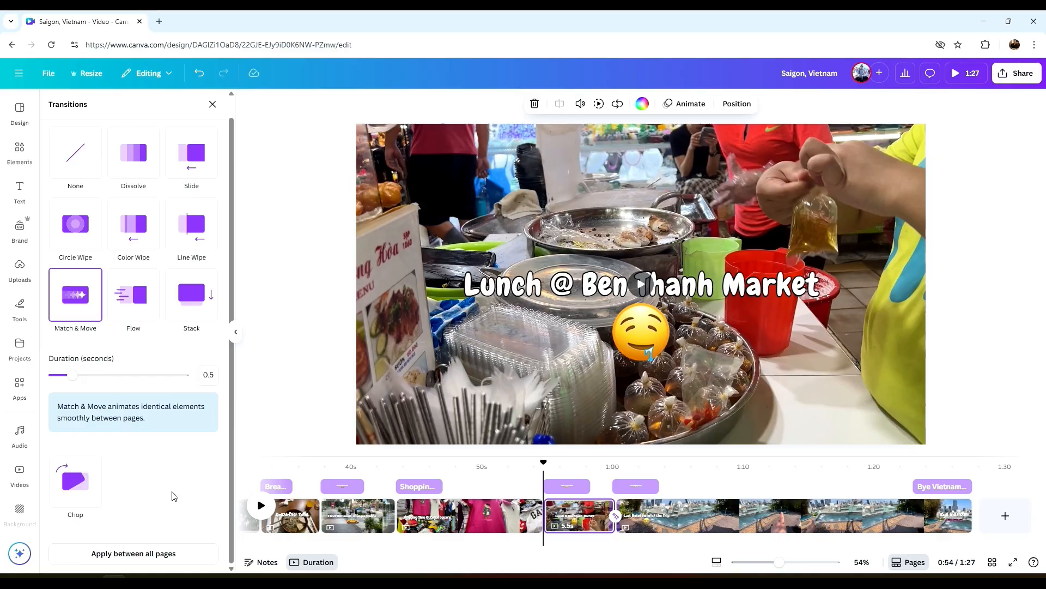
{"action": "left_click", "coordinate": [182, 560]}
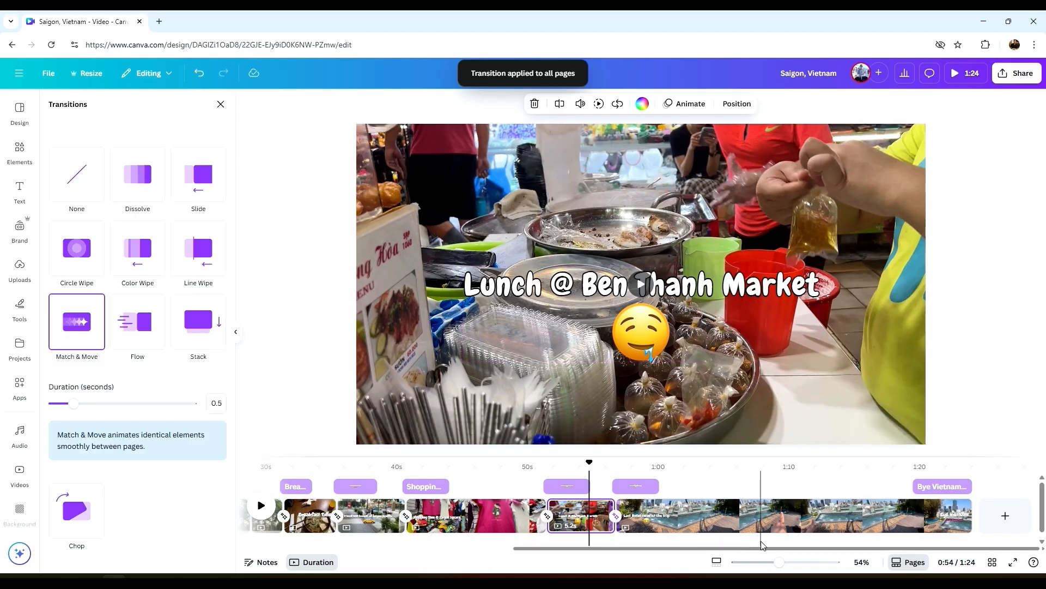
- Play the video from the start of the workout pages to check the page transitions
{"action": "left_click_drag", "start_coordinate": [764, 549], "coordinate": [547, 551]}
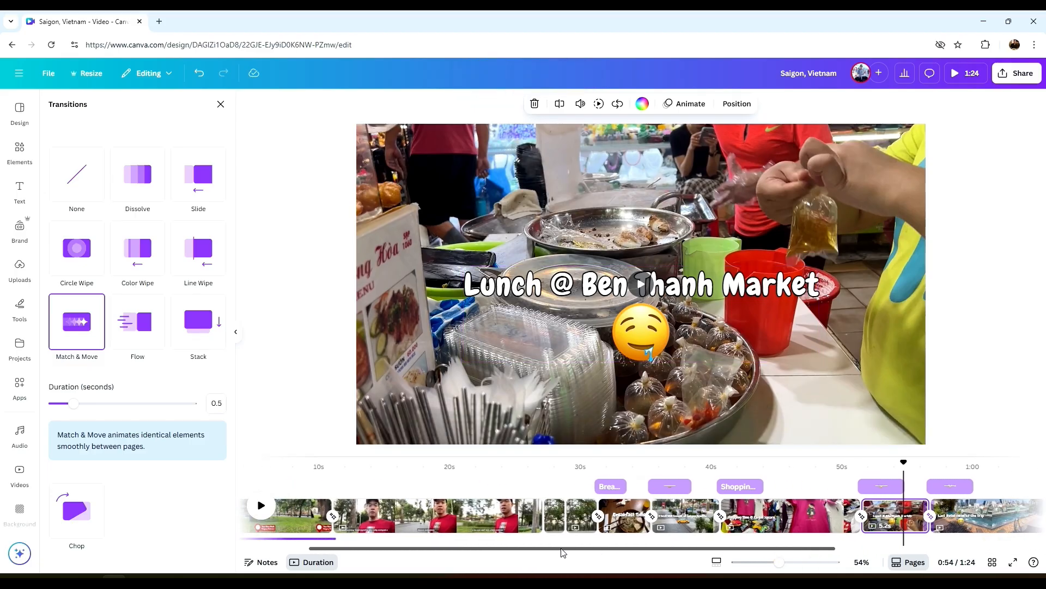
{"action": "left_click", "coordinate": [547, 512]}
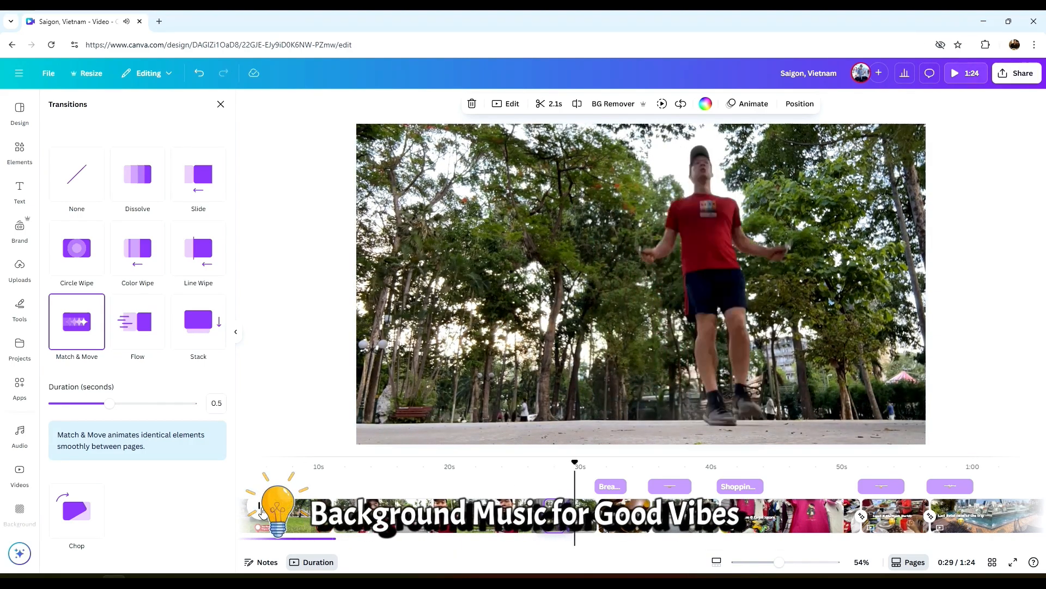
{"action": "left_click", "coordinate": [262, 510]}
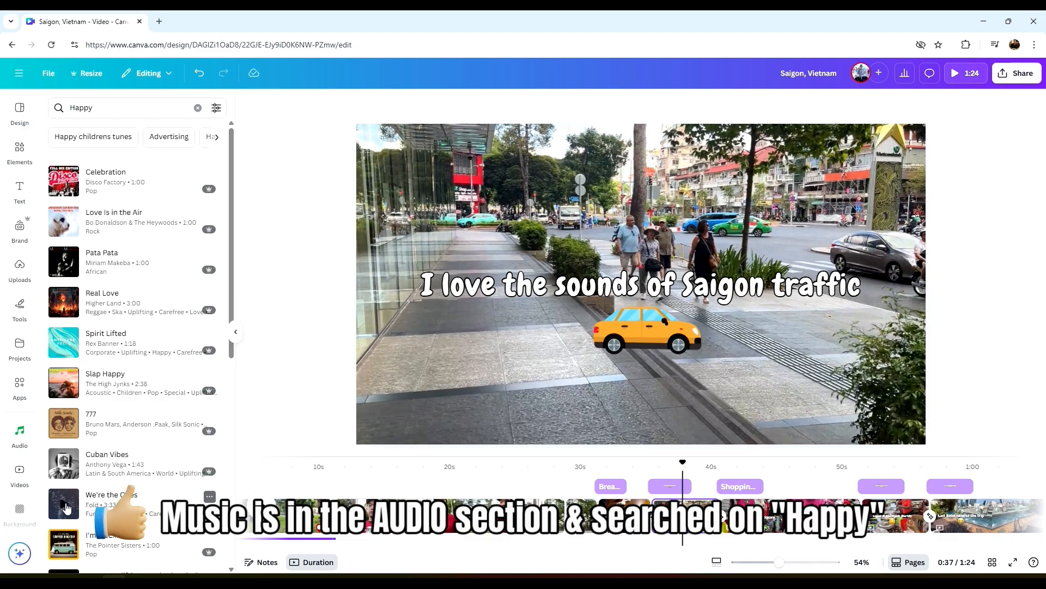
- Search the audio library for "Happy", preview the track "We're the Ones" and place it on the timeline from the first workout page
{"action": "left_click", "coordinate": [66, 507]}
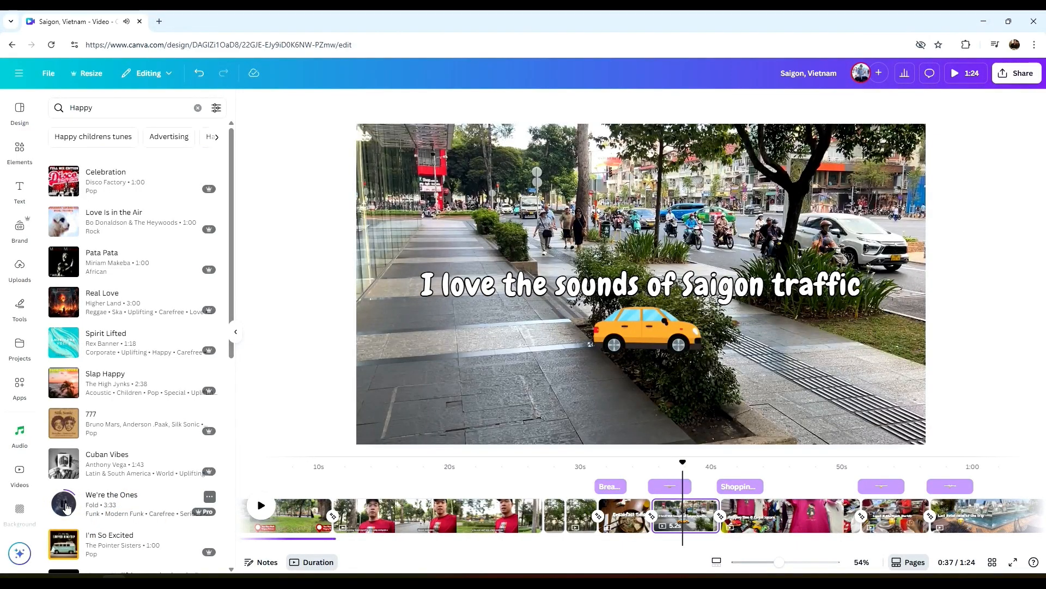
{"action": "left_click", "coordinate": [65, 507]}
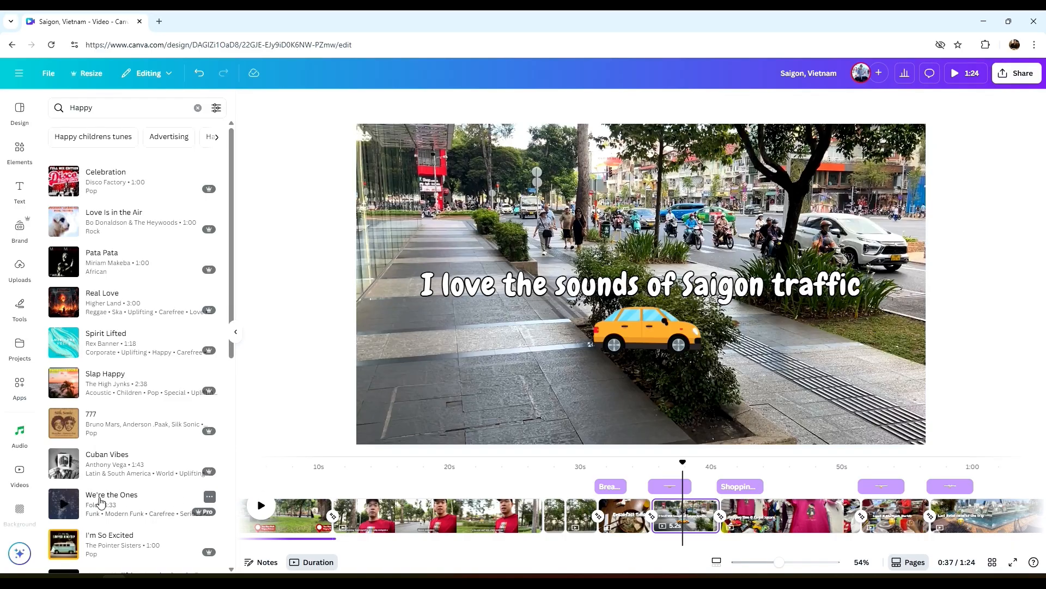
{"action": "left_click_drag", "start_coordinate": [93, 502], "coordinate": [545, 531]}
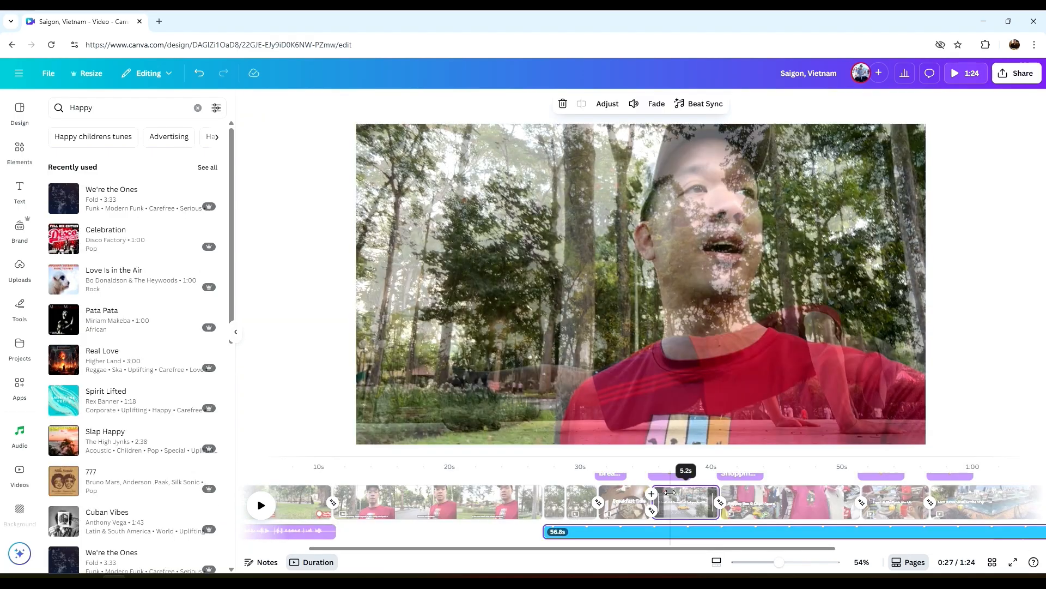
- Split the music track at the end of the meal page and delete the part after it
{"action": "left_click", "coordinate": [652, 529]}
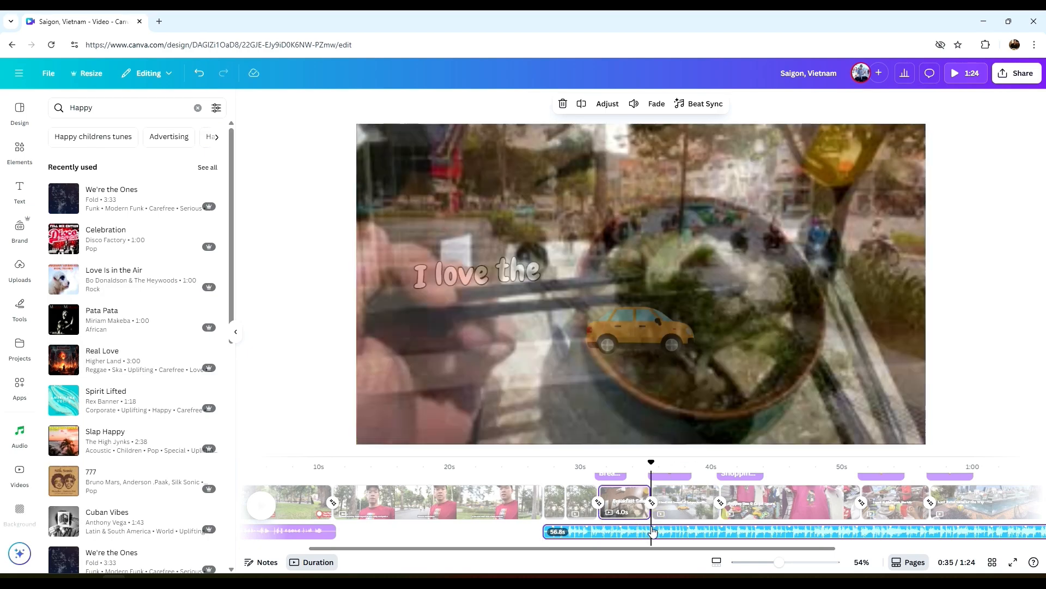
{"action": "key", "text": "s"}
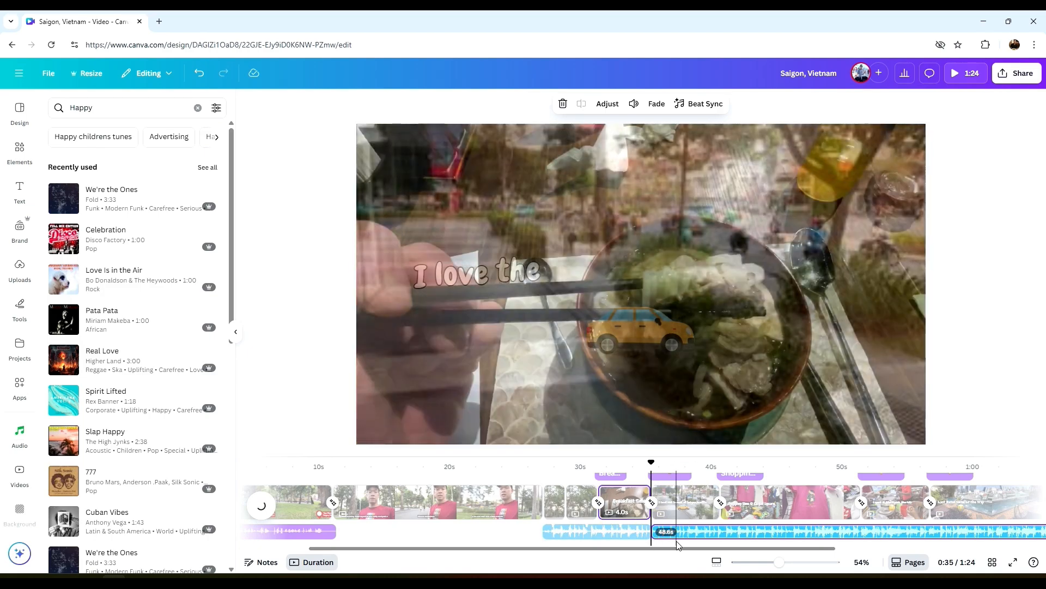
{"action": "key", "text": "Delete"}
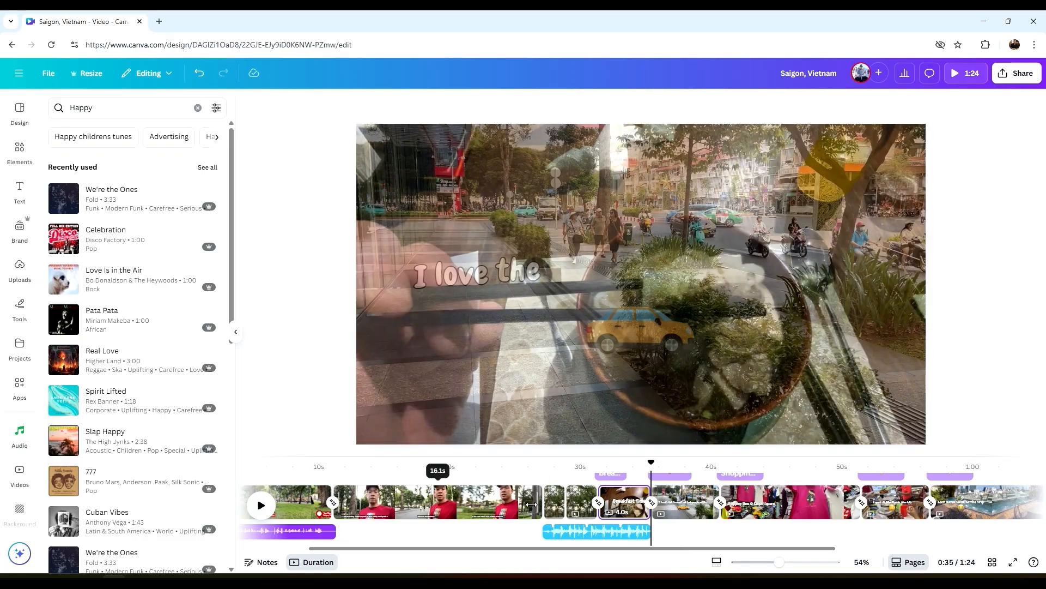
- Play the video from the selfie page through the workout and meal pages to check the background music
{"action": "left_click", "coordinate": [436, 504]}
{"action": "left_click", "coordinate": [262, 506]}
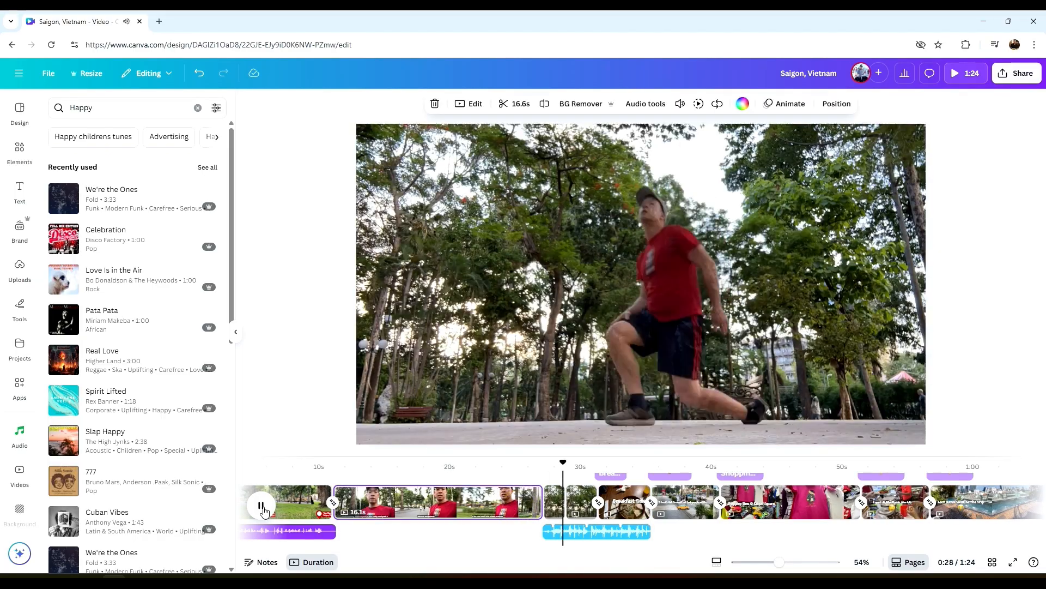
{"action": "left_click", "coordinate": [262, 506]}
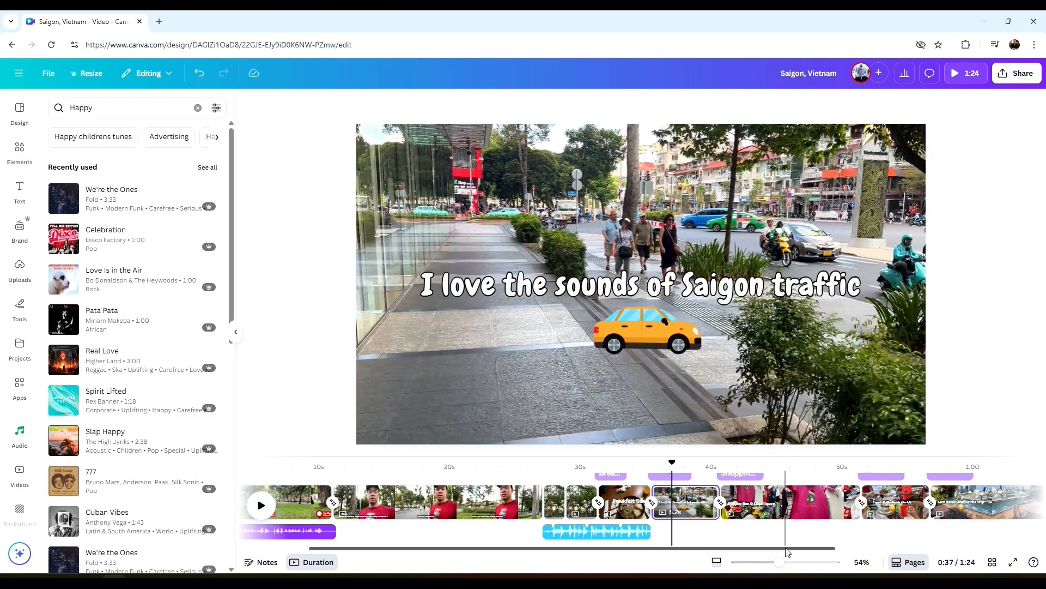
{"action": "left_click_drag", "start_coordinate": [787, 552], "coordinate": [991, 548]}
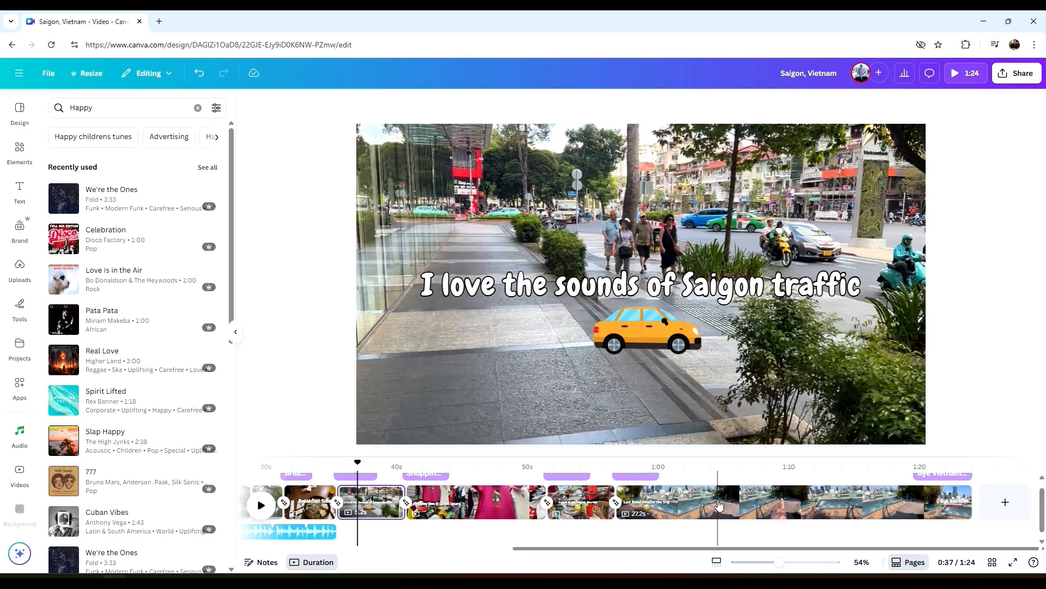
- Generate automatic captions for only the 8.MOV clip on the Last Hotel Swim page
{"action": "left_click", "coordinate": [720, 505]}
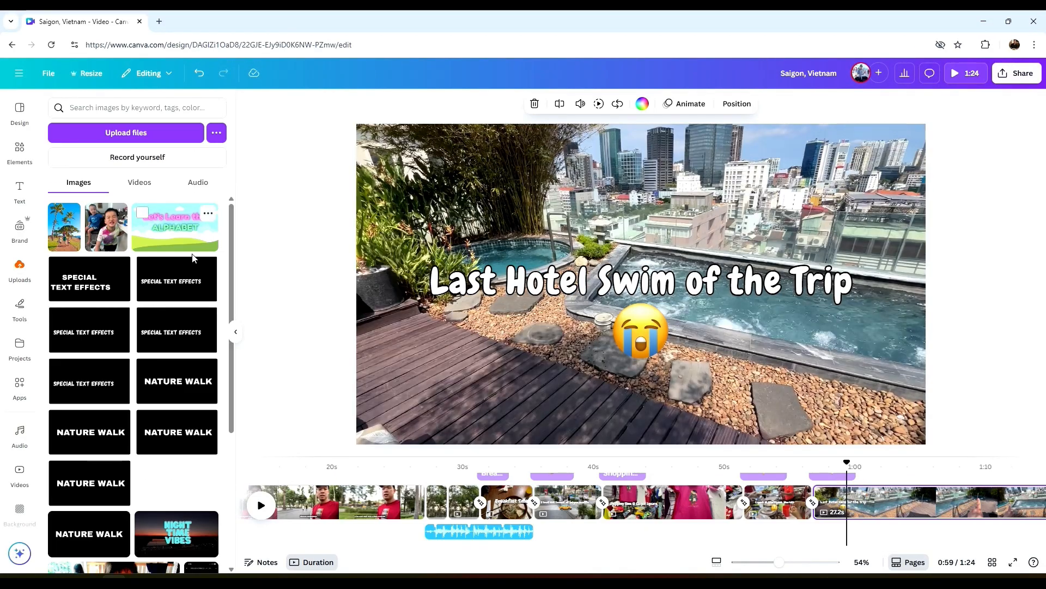
{"action": "left_click", "coordinate": [20, 190]}
{"action": "left_click", "coordinate": [136, 392]}
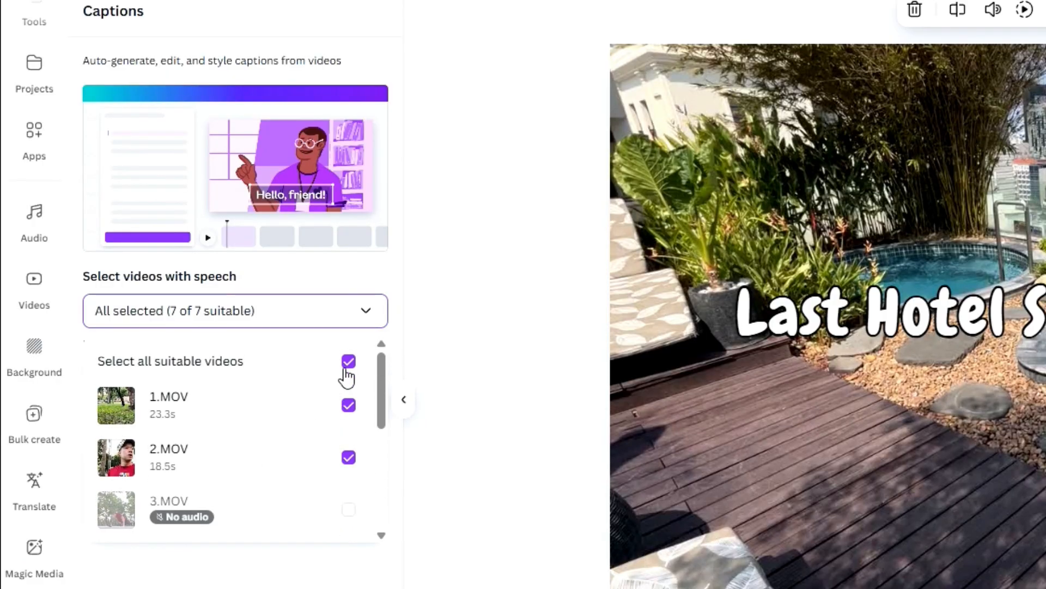
{"action": "left_click", "coordinate": [348, 365]}
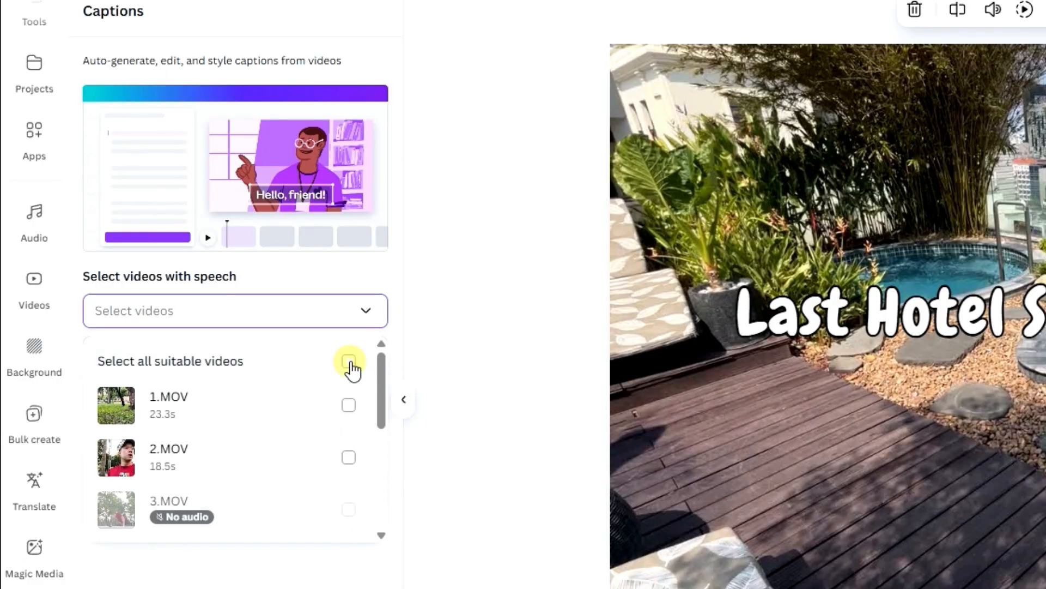
{"action": "scroll", "coordinate": [355, 414], "scroll_direction": "down", "scroll_amount": 5}
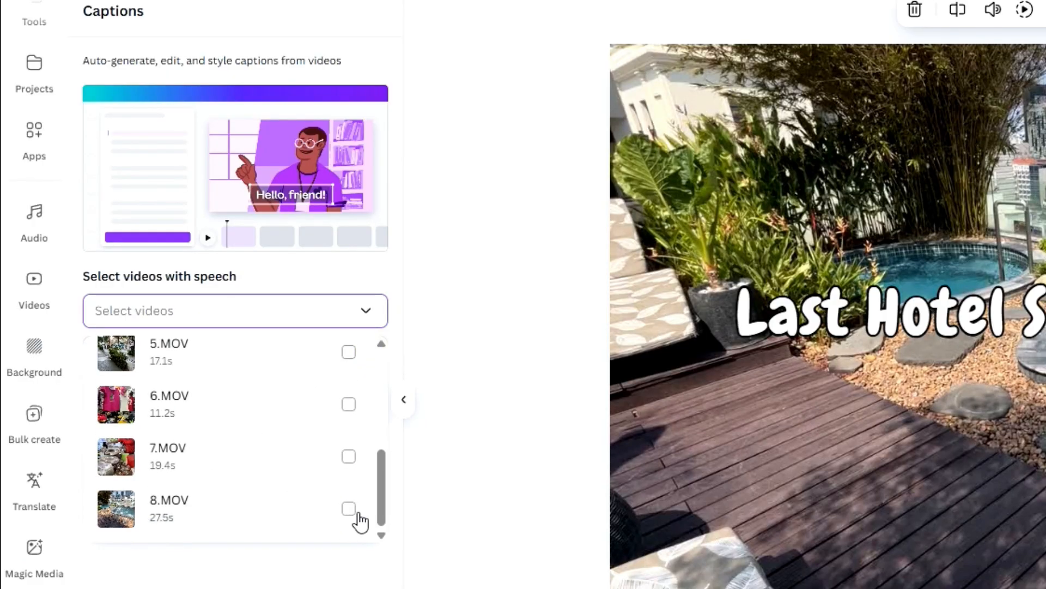
{"action": "left_click", "coordinate": [357, 515]}
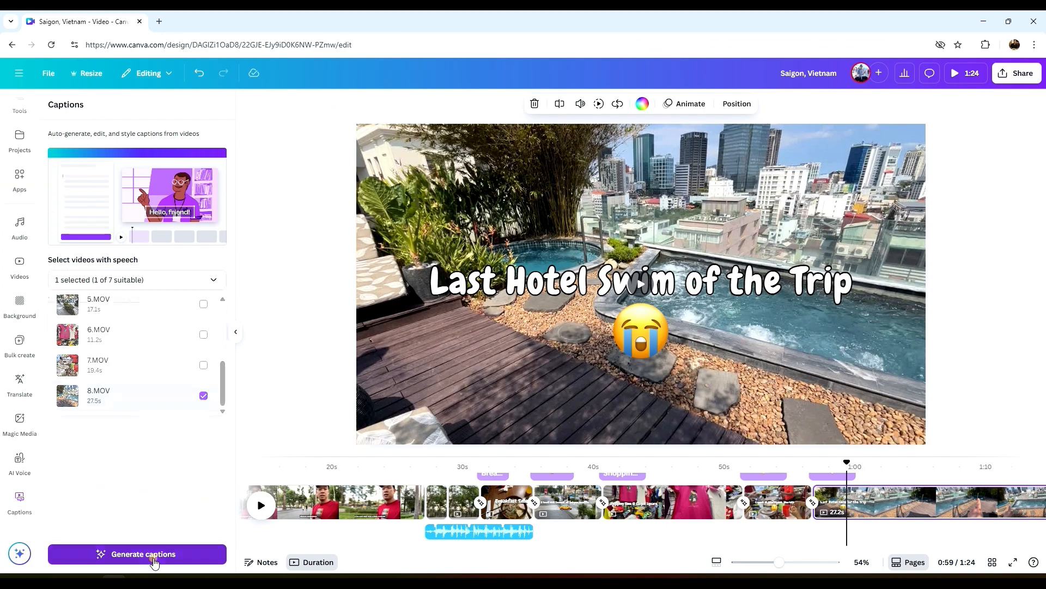
{"action": "left_click", "coordinate": [152, 554]}
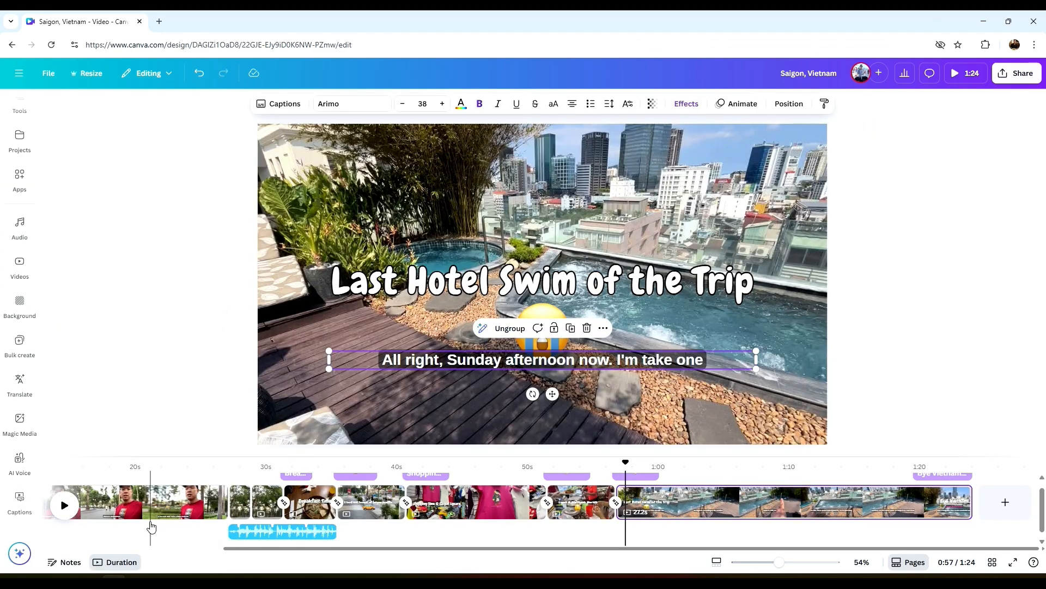
- Play the hotel swim page to check its captions and move the caption text closer to the bottom edge of the frame
{"action": "left_click", "coordinate": [66, 503]}
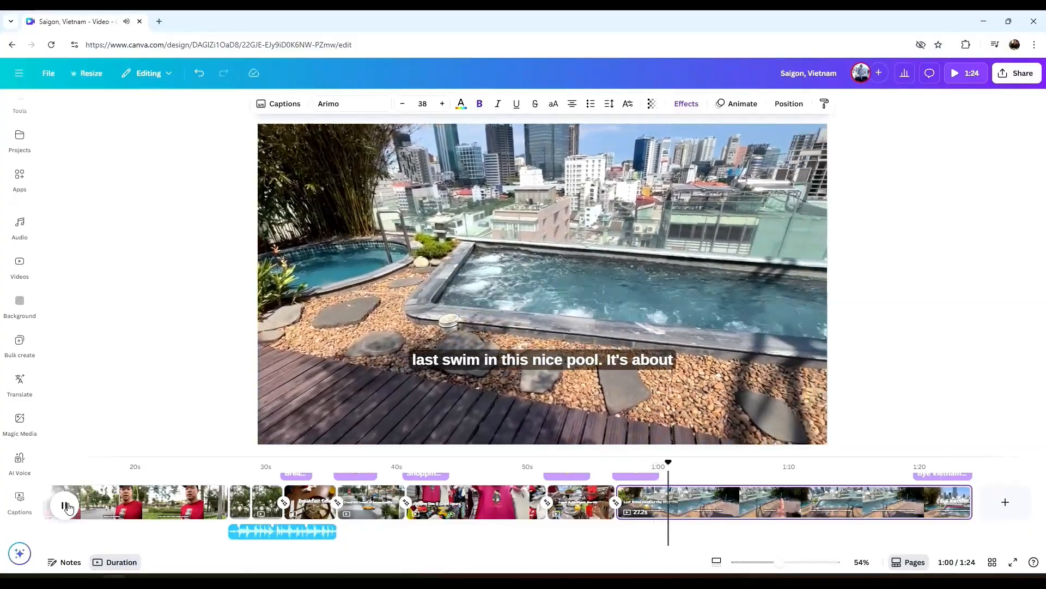
{"action": "left_click", "coordinate": [66, 505]}
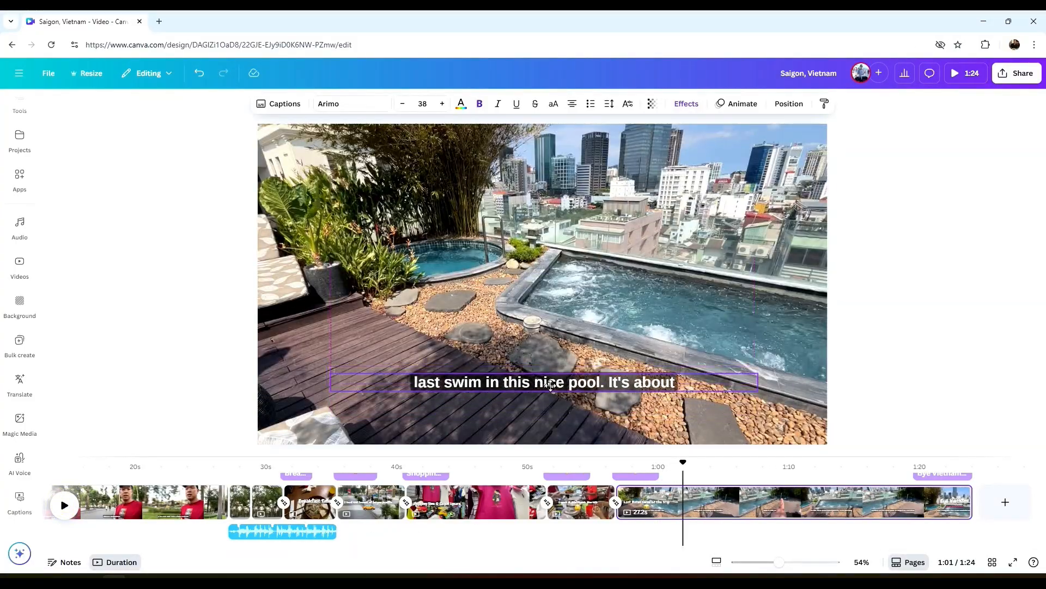
{"action": "left_click_drag", "start_coordinate": [553, 404], "coordinate": [551, 407]}
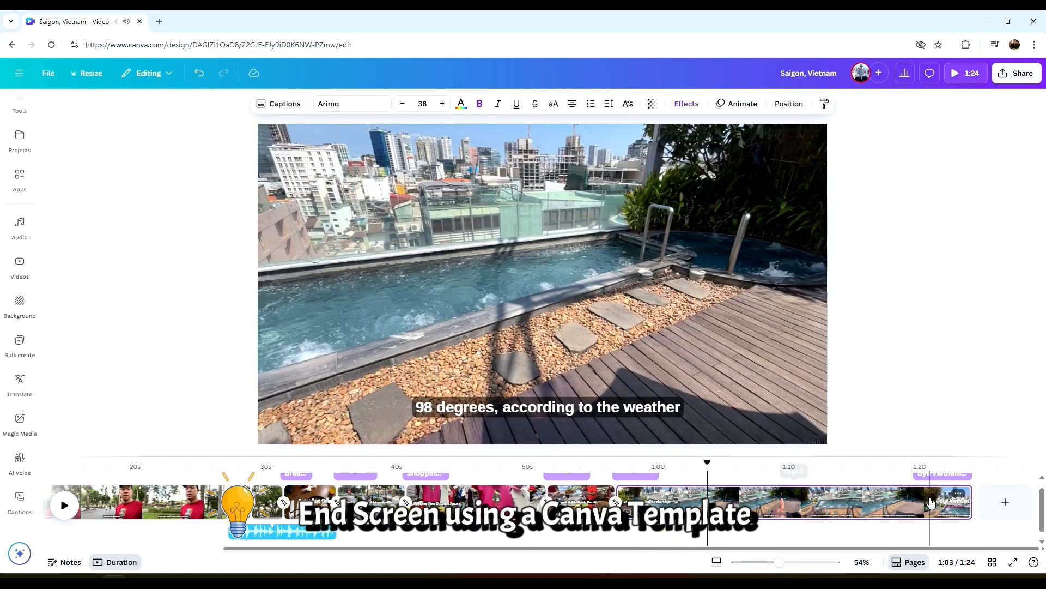
- Add a page at the end of the timeline, search templates for "thumbnail youtube" and apply the blue "Thanks for Watching" template
{"action": "left_click", "coordinate": [1005, 502]}
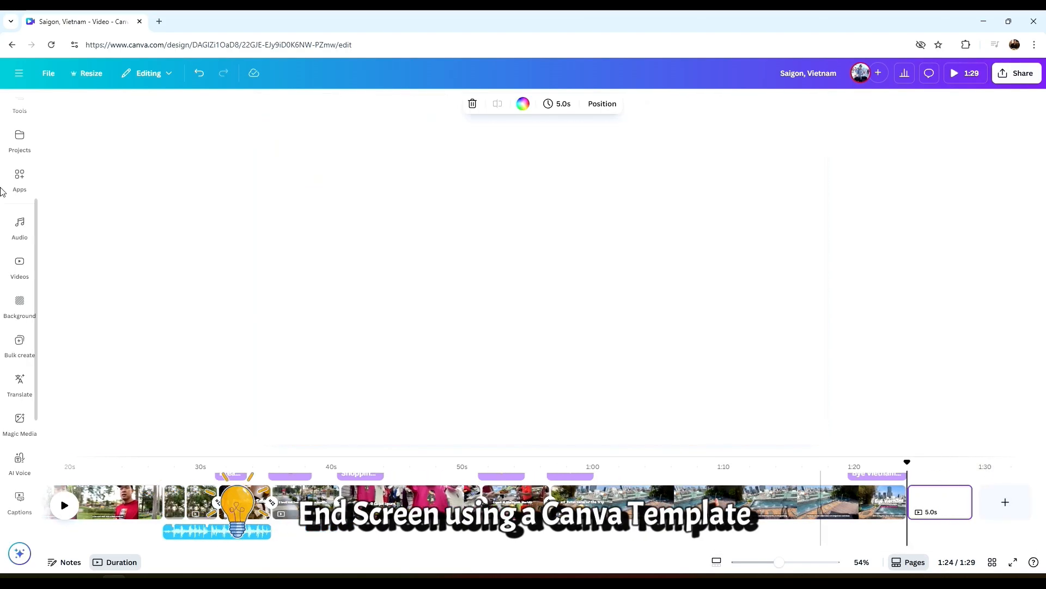
{"action": "scroll", "coordinate": [22, 136], "scroll_direction": "up", "scroll_amount": 4}
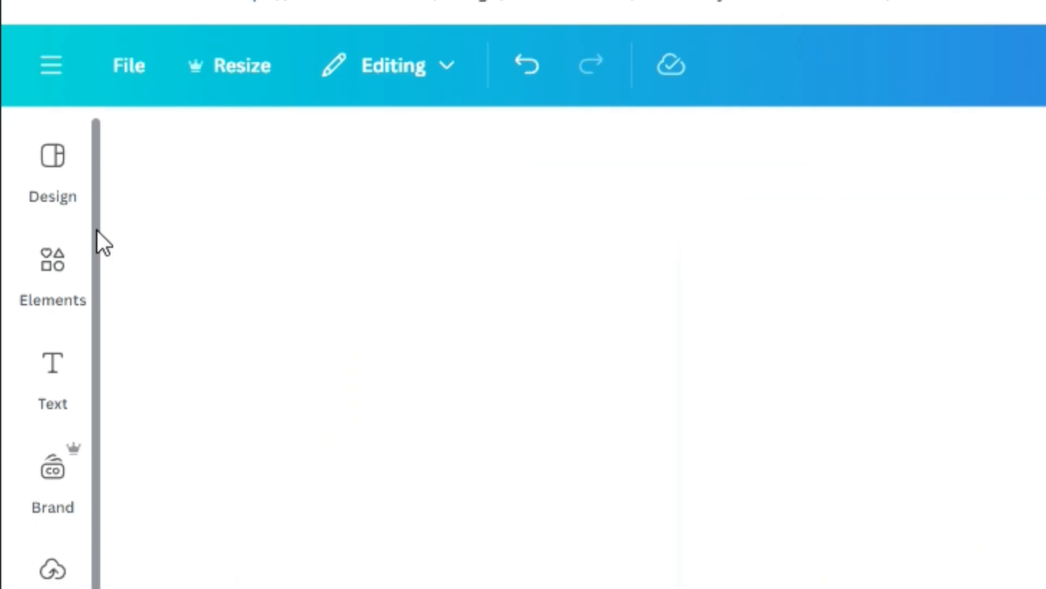
{"action": "left_click", "coordinate": [31, 126]}
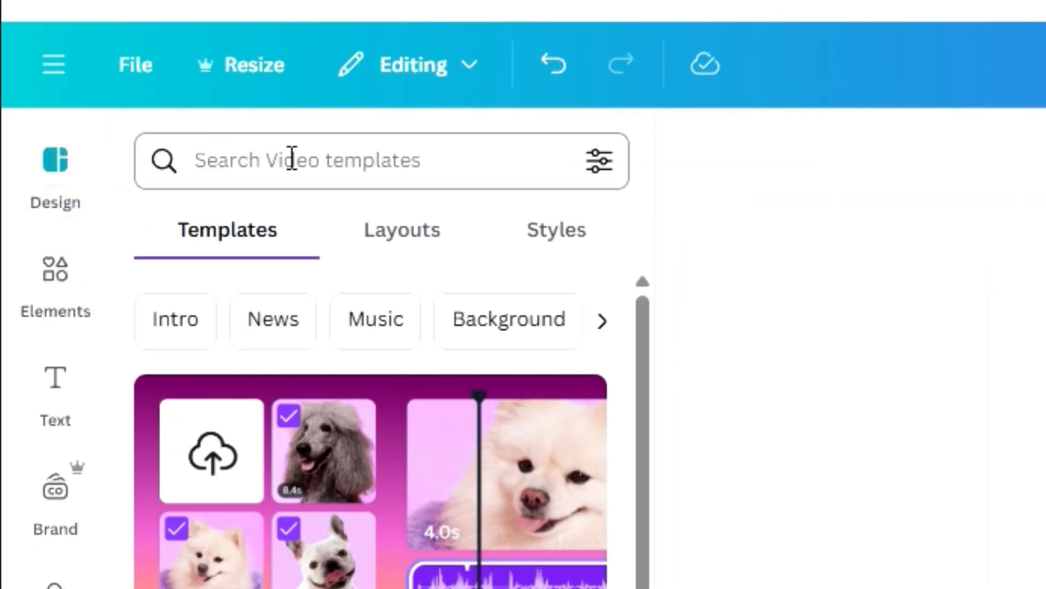
{"action": "left_click", "coordinate": [292, 158]}
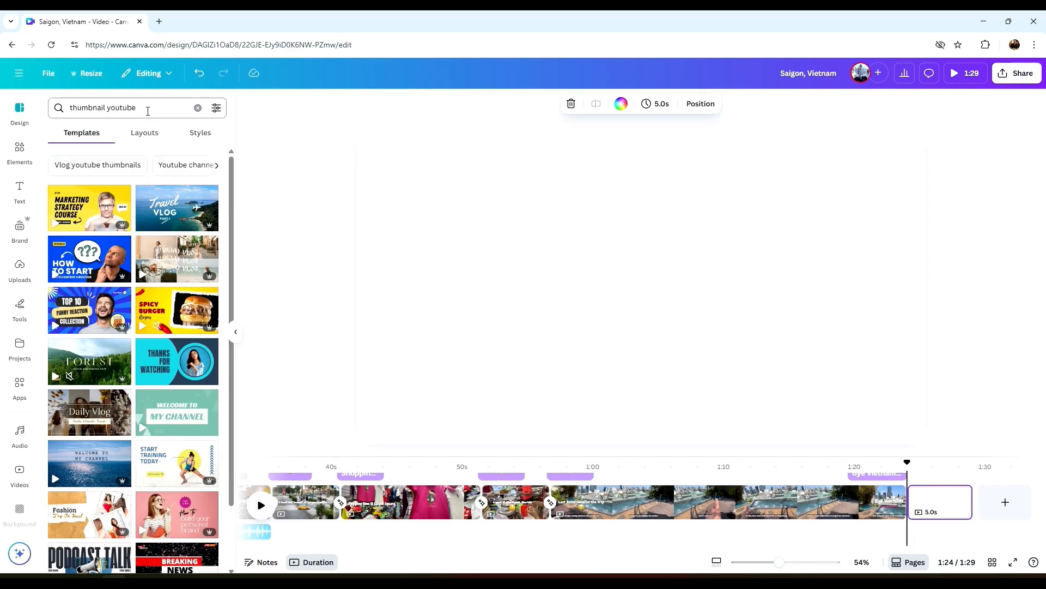
{"action": "left_click", "coordinate": [178, 365]}
{"action": "left_click", "coordinate": [652, 262]}
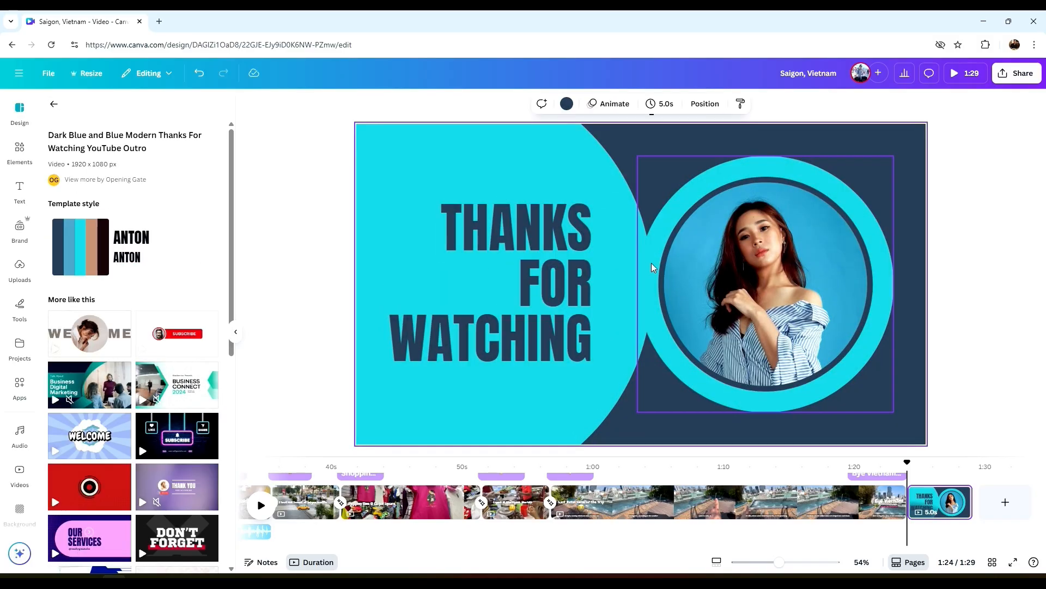
- Delete the woman's photo from the end screen's circular frame and add the uploaded photo of the man with the stroller
{"action": "left_click", "coordinate": [725, 263]}
{"action": "left_click", "coordinate": [761, 230]}
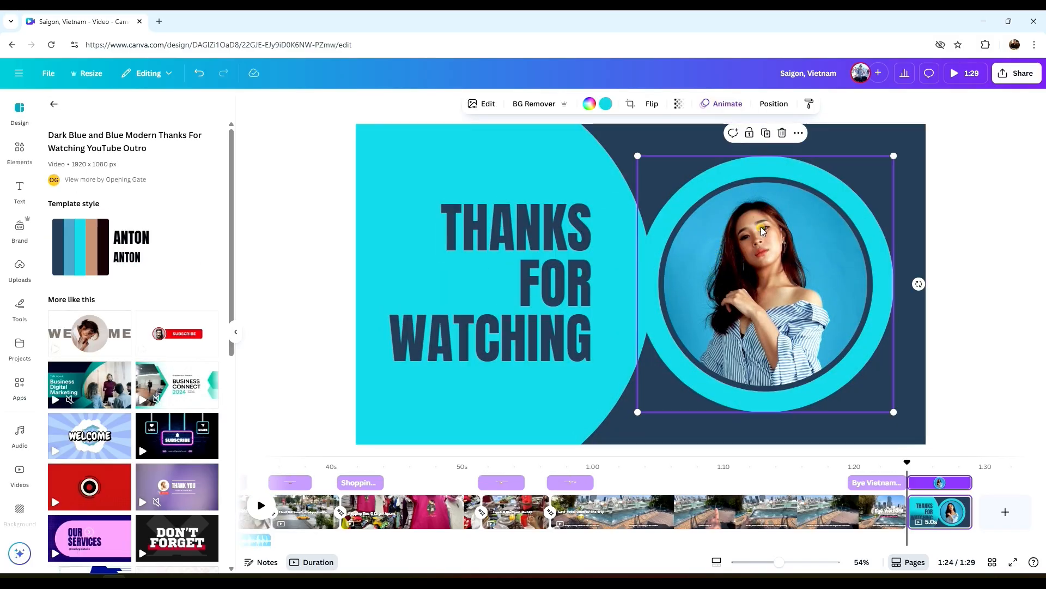
{"action": "double_click", "coordinate": [762, 229]}
{"action": "key", "text": "Delete"}
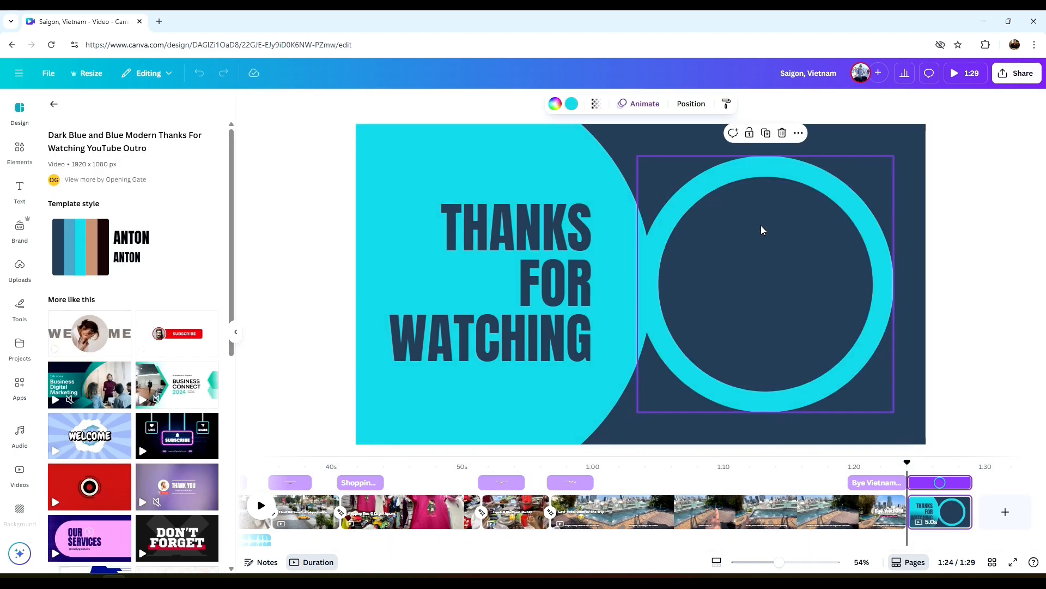
{"action": "left_click", "coordinate": [19, 266]}
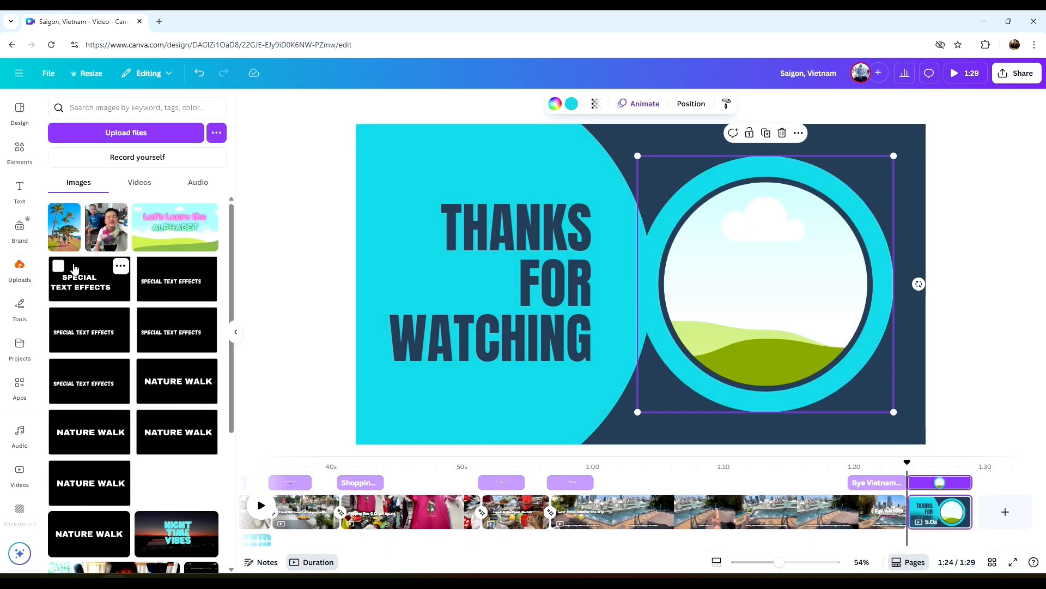
{"action": "scroll", "coordinate": [138, 295], "scroll_direction": "down", "scroll_amount": 10}
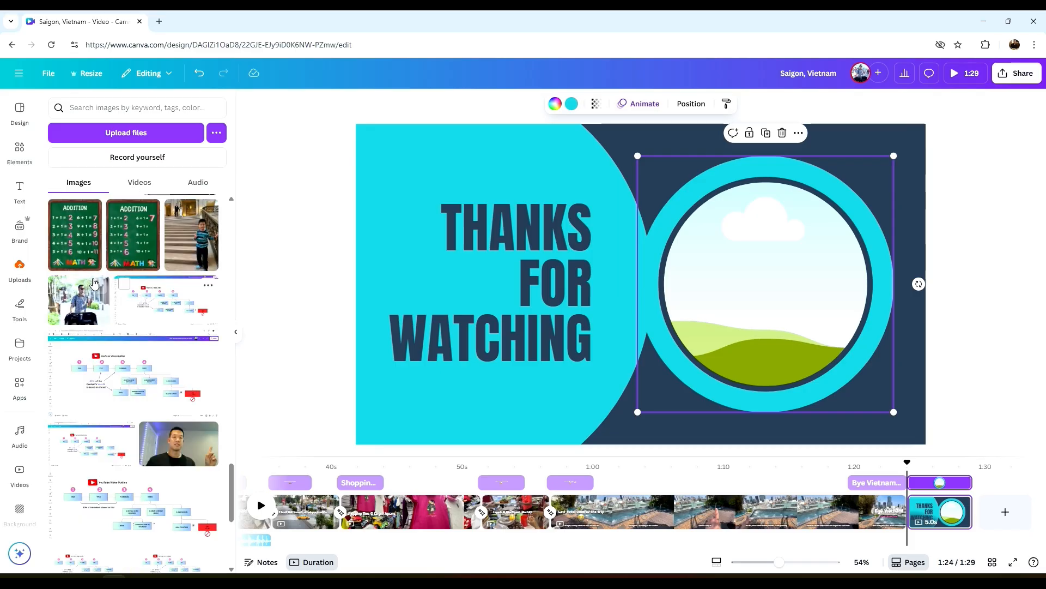
{"action": "left_click", "coordinate": [81, 311]}
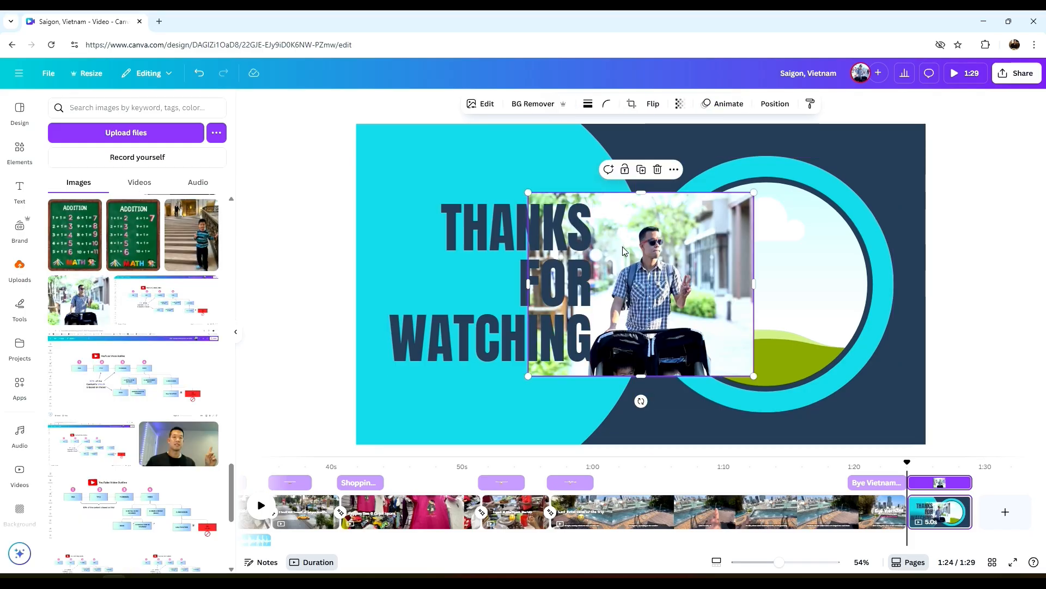
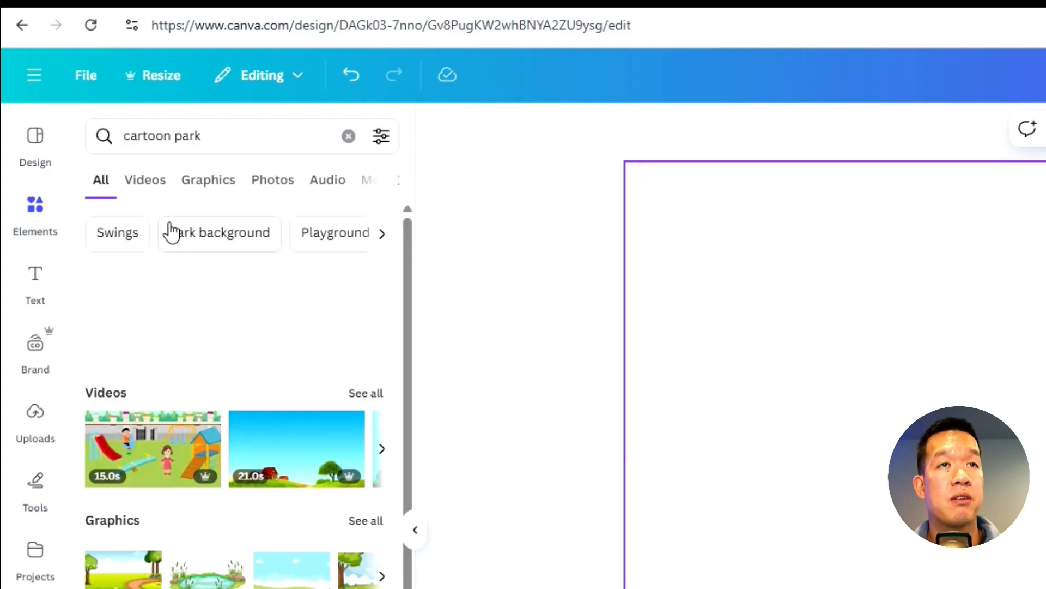
- From the cartoon park graphics, add the green hills and clouds image to the alphabet video and set it as the page background
{"action": "left_click", "coordinate": [349, 524]}
{"action": "scroll", "coordinate": [153, 413], "scroll_direction": "down", "scroll_amount": 3}
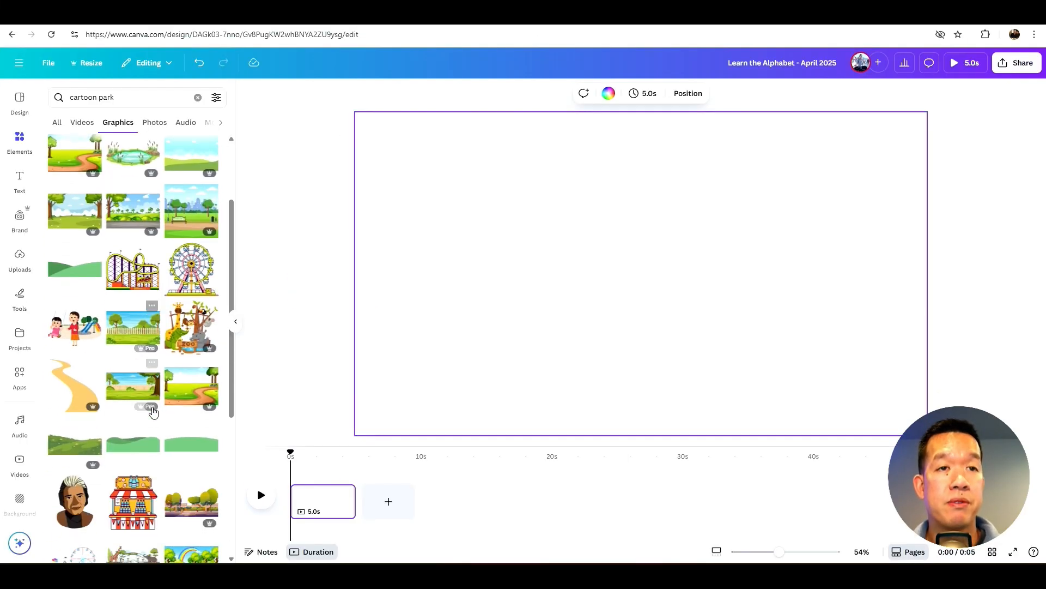
{"action": "scroll", "coordinate": [153, 382], "scroll_direction": "up", "scroll_amount": 4}
{"action": "left_click", "coordinate": [189, 260]}
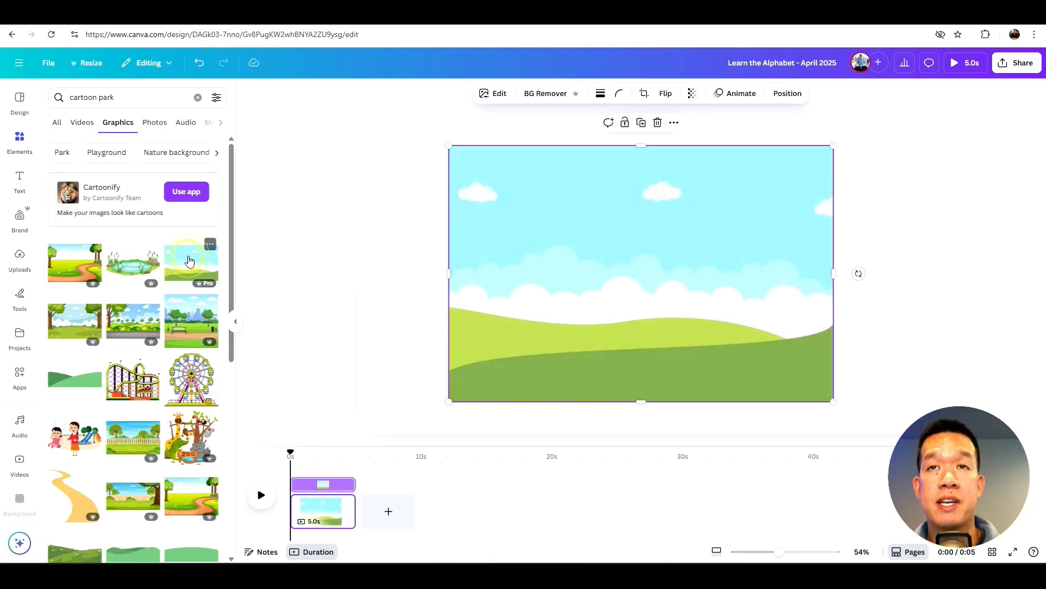
{"action": "left_click", "coordinate": [402, 236]}
{"action": "left_click", "coordinate": [547, 239]}
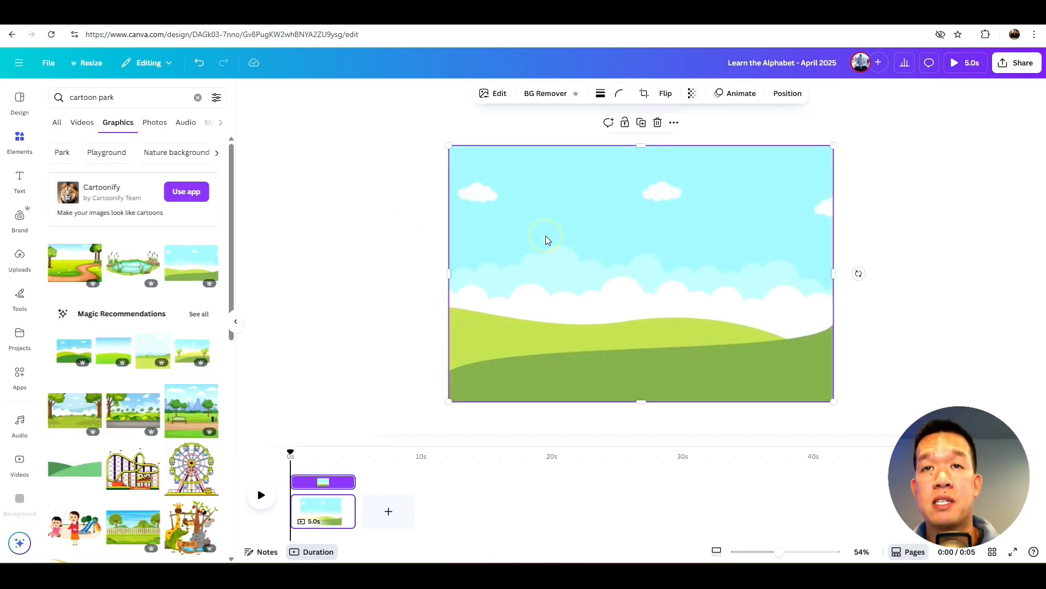
{"action": "right_click", "coordinate": [547, 240]}
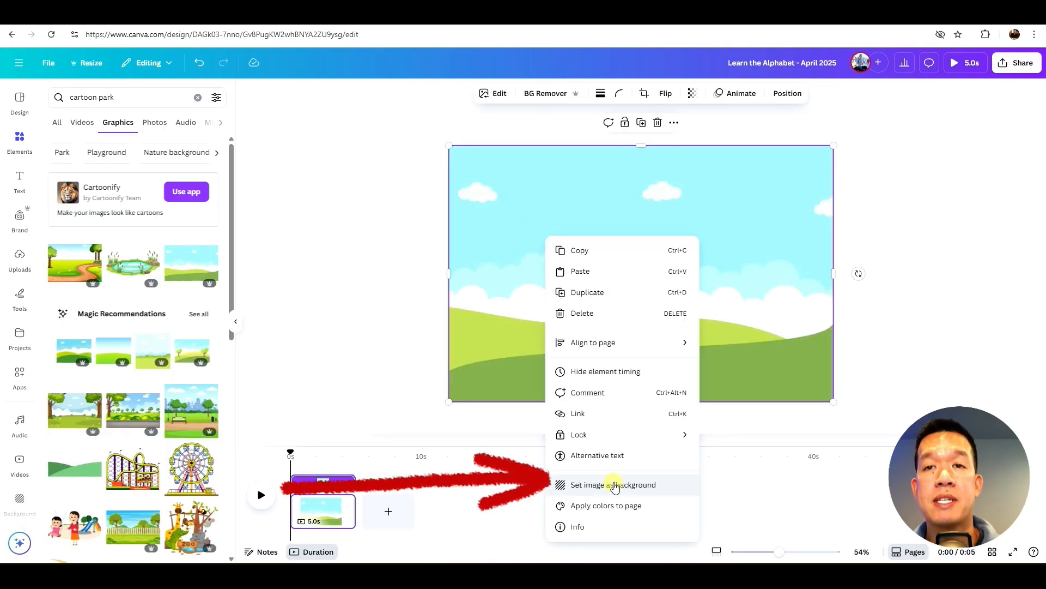
{"action": "left_click", "coordinate": [615, 486]}
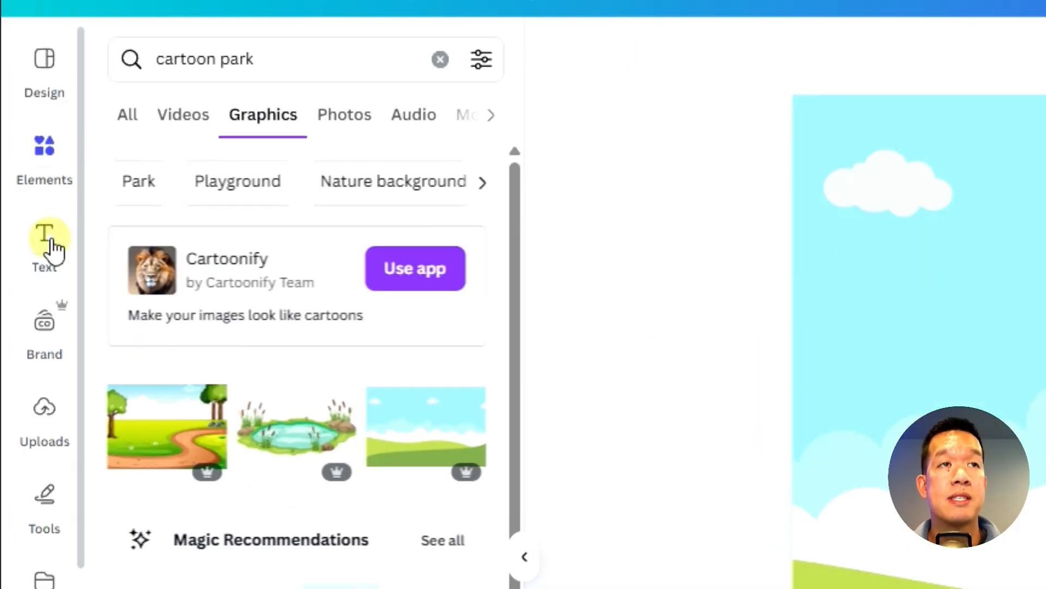
- Add a text box reading "A" in the sky area of the alphabet page
{"action": "left_click", "coordinate": [52, 242]}
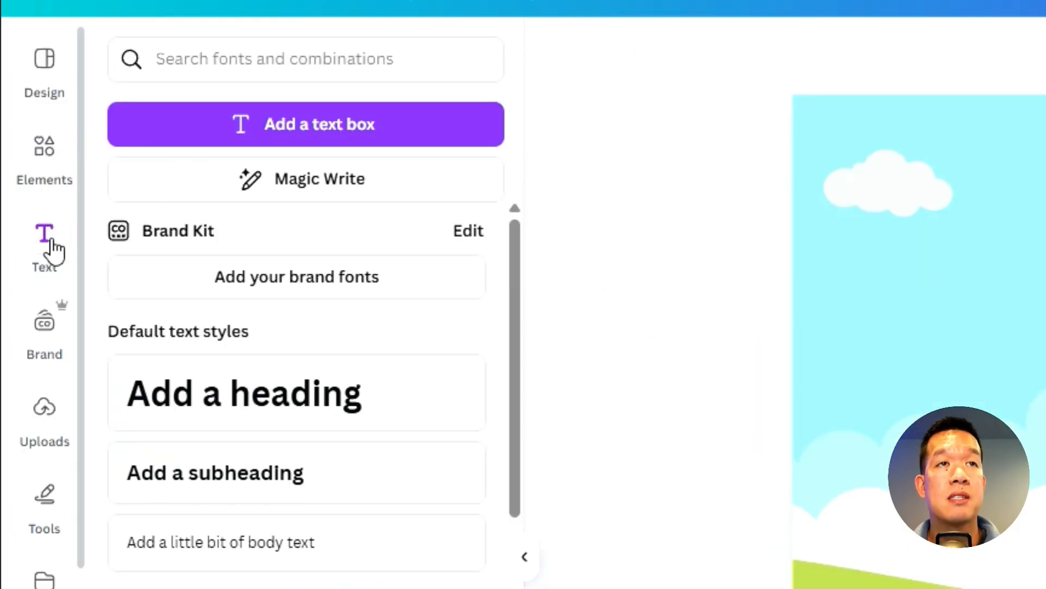
{"action": "left_click", "coordinate": [339, 124]}
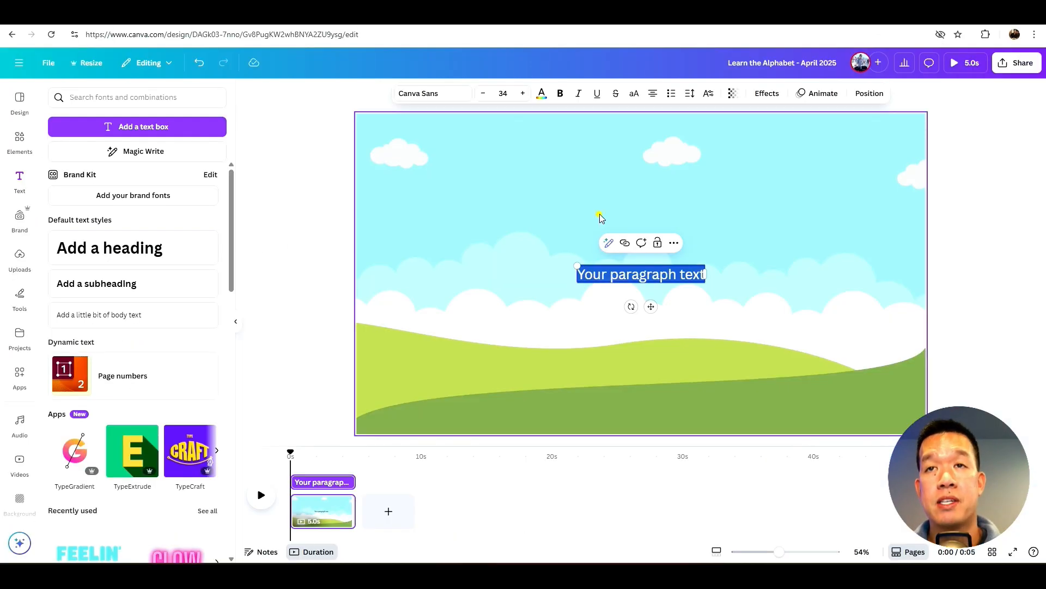
{"action": "left_click", "coordinate": [598, 217]}
{"action": "left_click", "coordinate": [630, 277]}
{"action": "left_click_drag", "start_coordinate": [631, 277], "coordinate": [488, 191]}
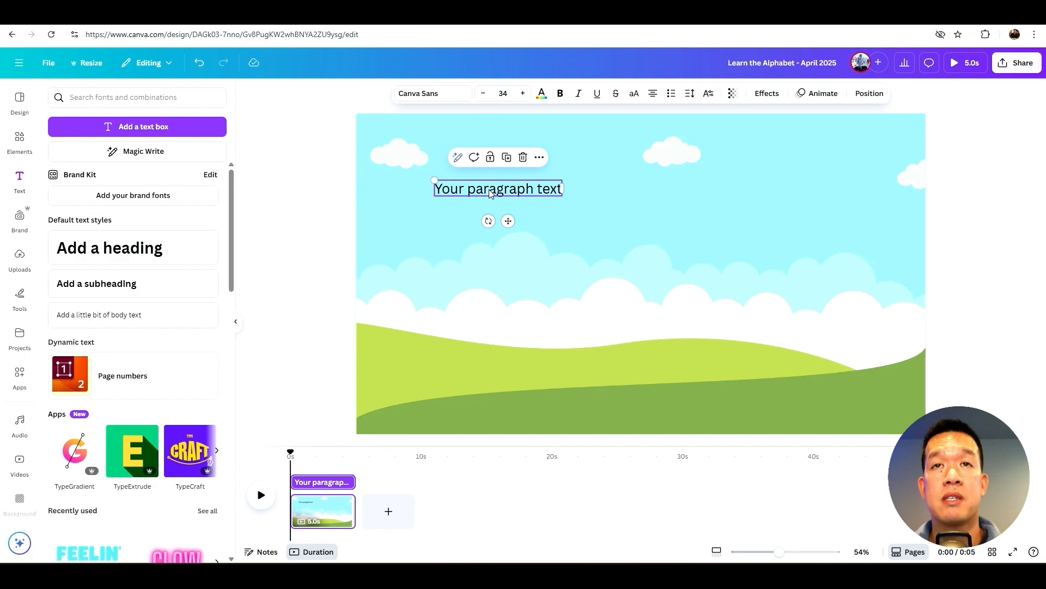
{"action": "left_click_drag", "start_coordinate": [563, 190], "coordinate": [416, 105]}
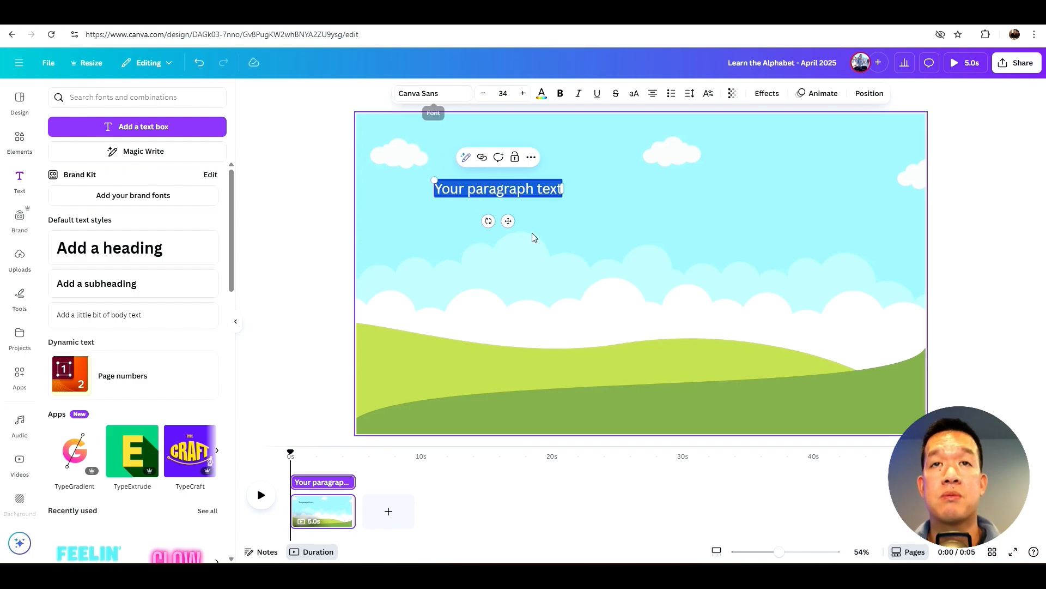
{"action": "type", "text": "A"}
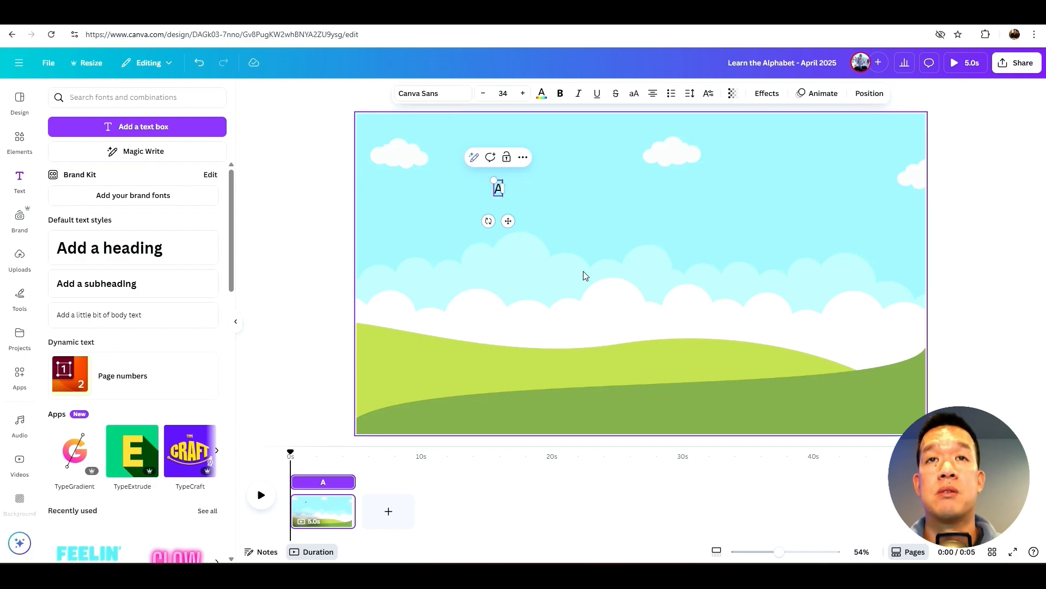
- Enlarge the letter A to font size 407 and place it on the left half of the page
{"action": "left_click_drag", "start_coordinate": [493, 180], "coordinate": [463, 129]}
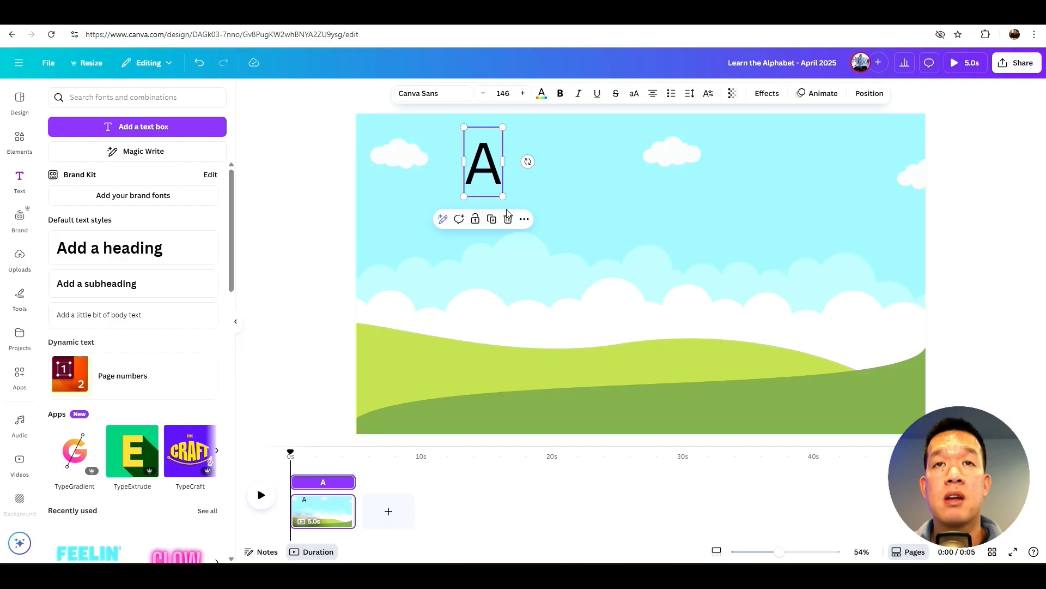
{"action": "left_click_drag", "start_coordinate": [505, 199], "coordinate": [646, 276]}
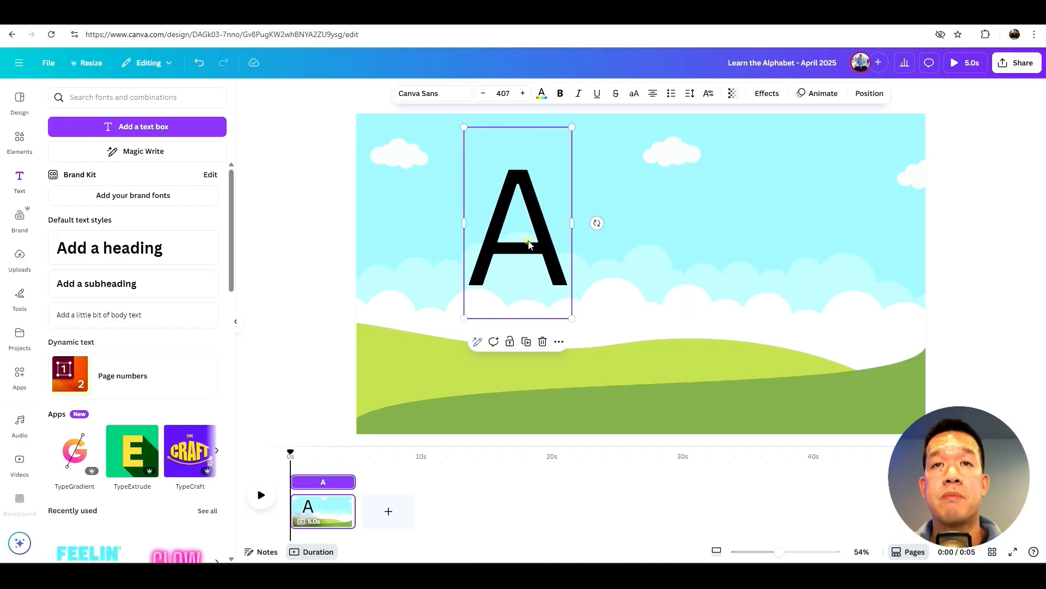
{"action": "left_click_drag", "start_coordinate": [528, 239], "coordinate": [489, 252]}
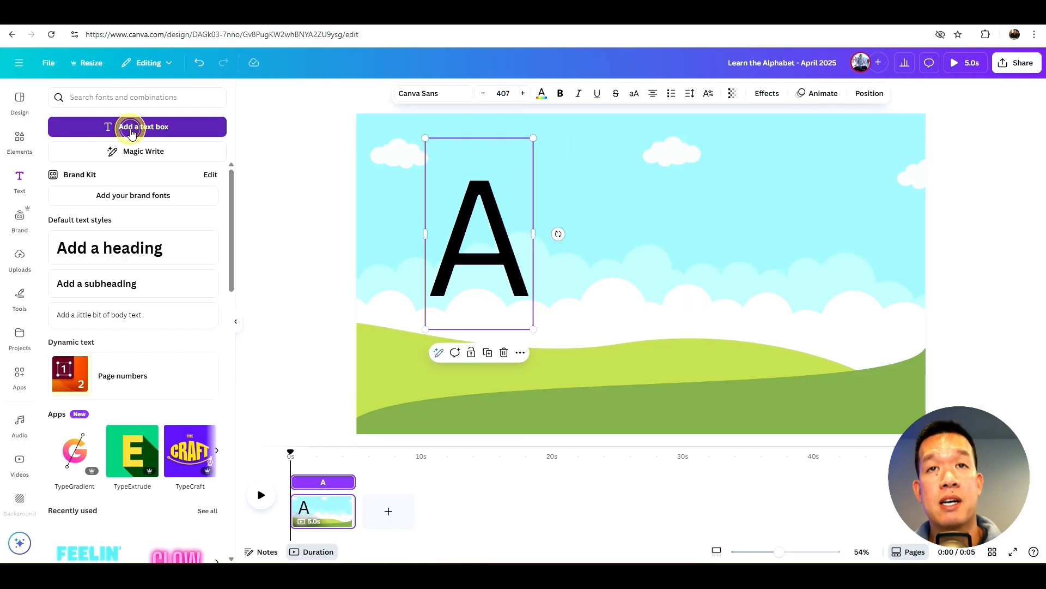
- Add a second text box reading "Word", enlarge it and place it to the right of the letter A
{"action": "left_click", "coordinate": [131, 134]}
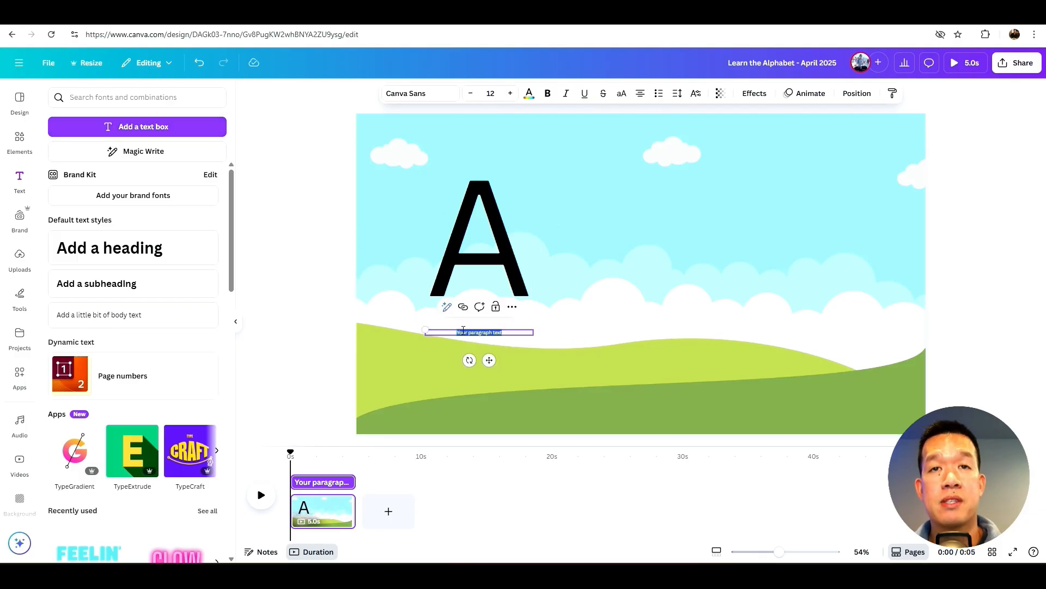
{"action": "left_click", "coordinate": [568, 358]}
{"action": "left_click_drag", "start_coordinate": [482, 333], "coordinate": [688, 305]}
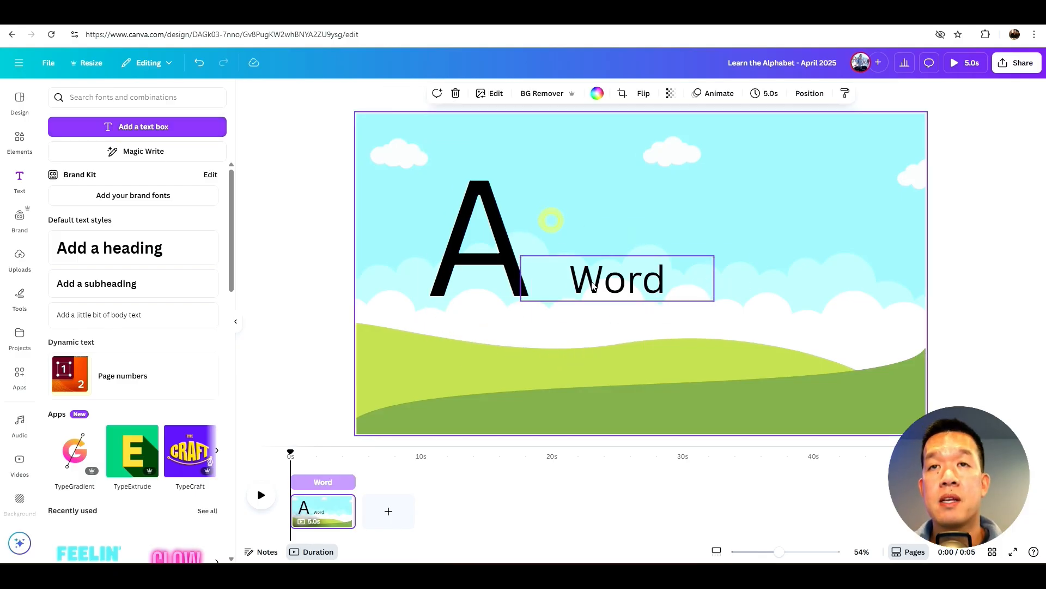
- Reposition the text on the alphabet page, moving "Word" to the lower right and the letter A slightly down
{"action": "left_click_drag", "start_coordinate": [594, 286], "coordinate": [715, 318]}
{"action": "left_click_drag", "start_coordinate": [640, 288], "coordinate": [620, 282]}
{"action": "left_click_drag", "start_coordinate": [474, 235], "coordinate": [479, 264]}
{"action": "left_click", "coordinate": [666, 246]}
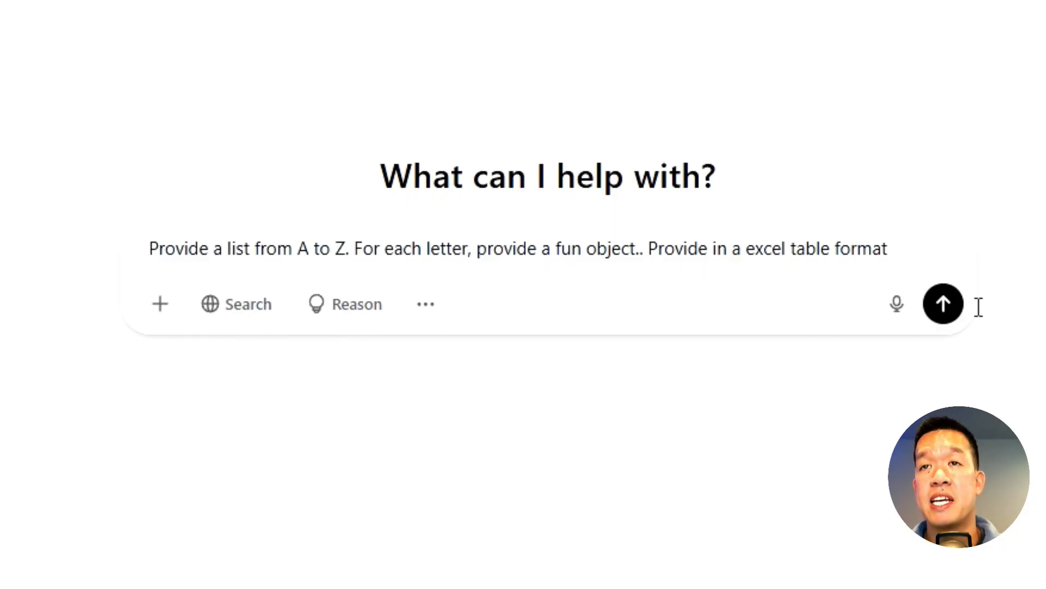
- Have ChatGPT generate the A to Z fun object list, and paste its table into cell A1 of a blank Excel sheet
{"action": "left_click", "coordinate": [952, 307]}
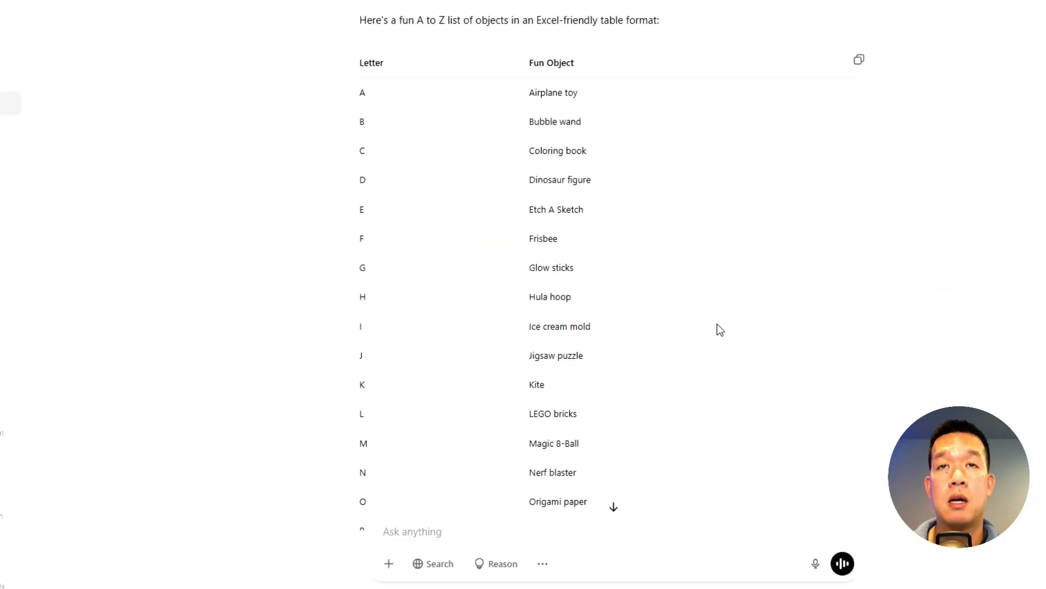
{"action": "scroll", "coordinate": [711, 308], "scroll_direction": "up", "scroll_amount": 1}
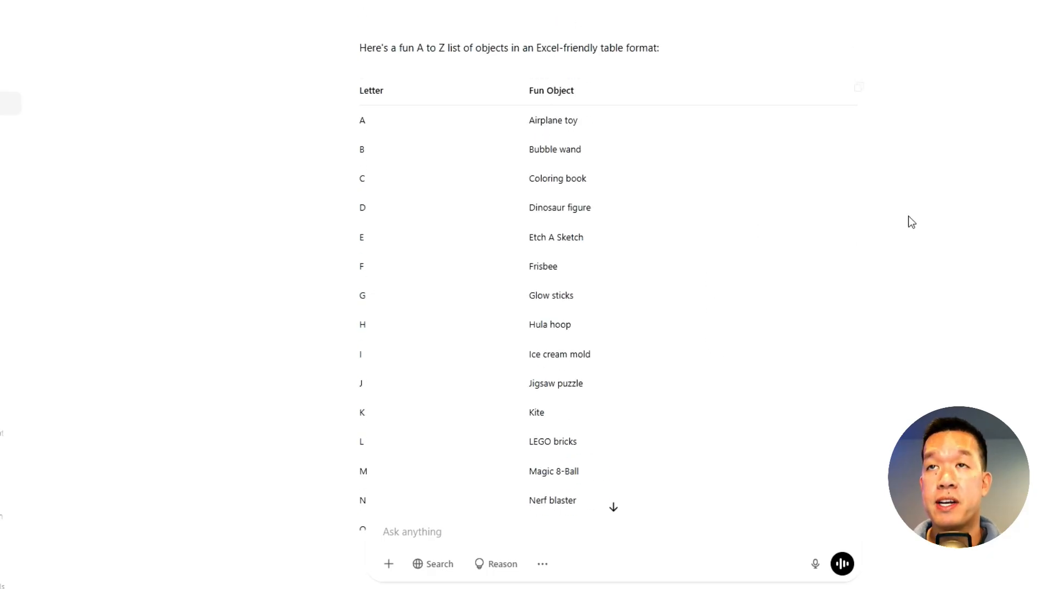
{"action": "scroll", "coordinate": [908, 215], "scroll_direction": "down", "scroll_amount": 2}
{"action": "scroll", "coordinate": [894, 191], "scroll_direction": "up", "scroll_amount": 2}
{"action": "left_click", "coordinate": [863, 87]}
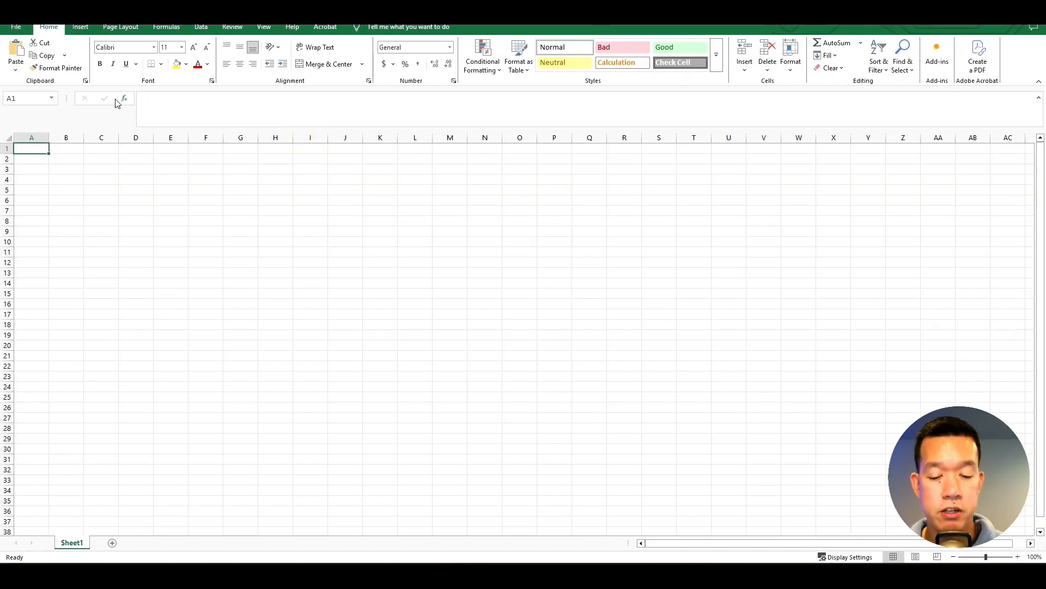
{"action": "key", "text": "ctrl+v"}
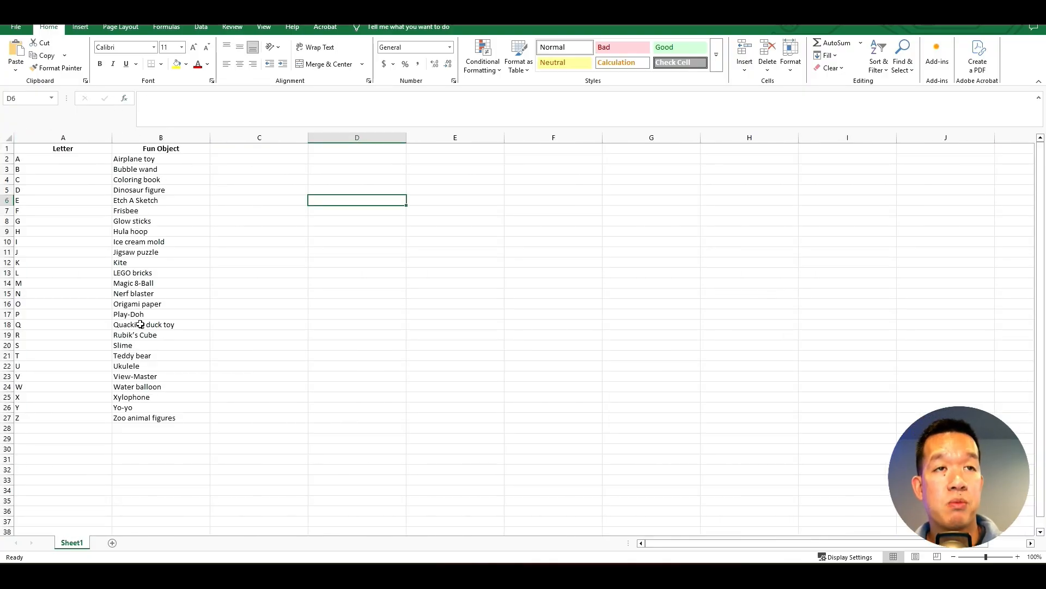
- Simplify the fun objects for A and B in the sheet to "Airplane" and "Bubbles"
{"action": "double_click", "coordinate": [142, 158]}
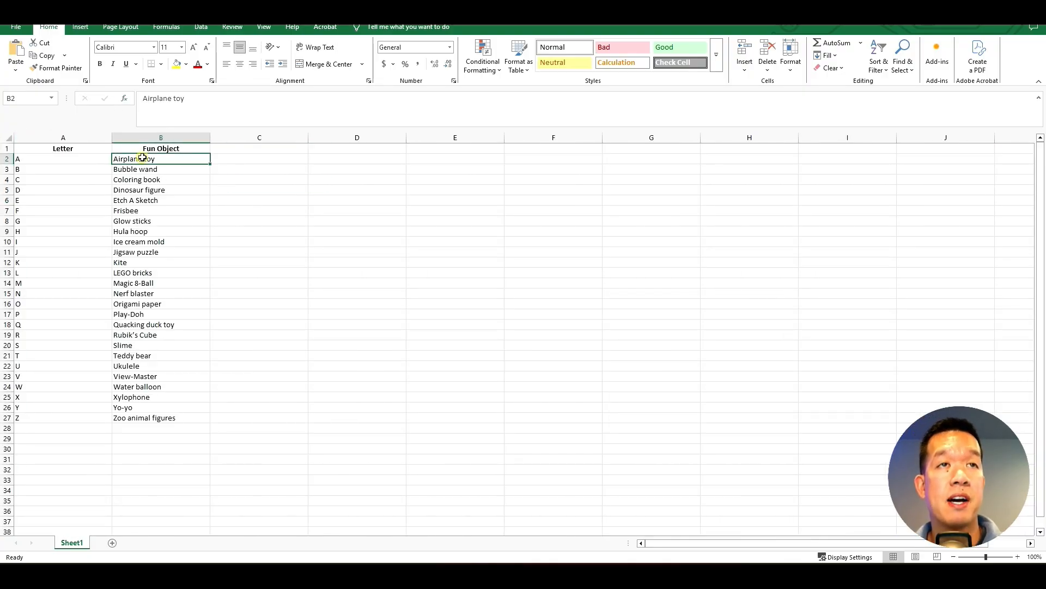
{"action": "left_click_drag", "start_coordinate": [143, 158], "coordinate": [272, 157]}
{"action": "key", "text": "BackSpace"}
{"action": "double_click", "coordinate": [133, 169]}
{"action": "left_click_drag", "start_coordinate": [134, 170], "coordinate": [159, 169]}
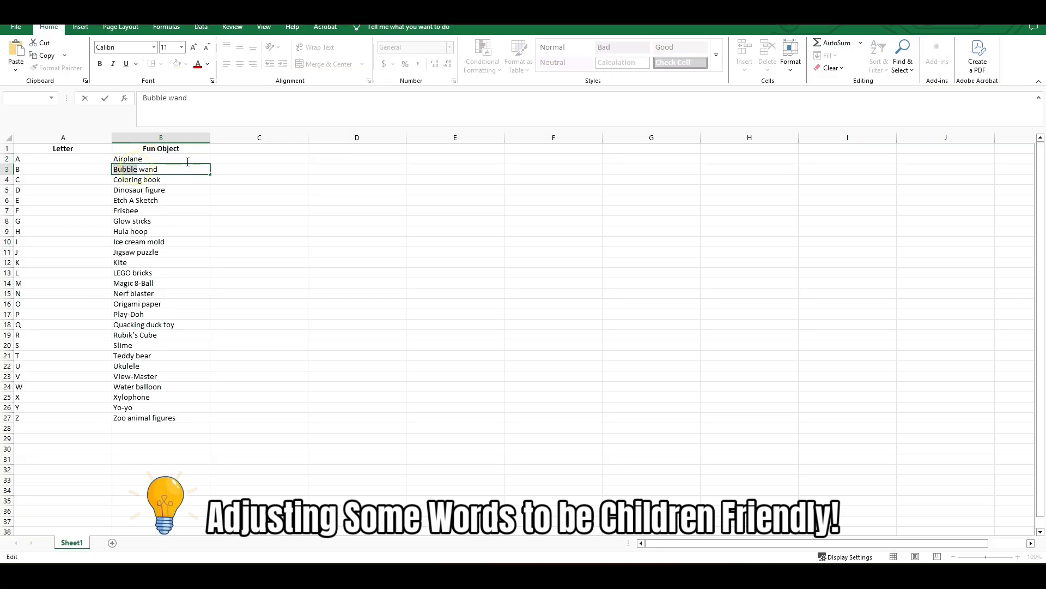
- Save the workbook as "Alphabet list" in the CSV UTF-8 (Comma delimited) format
{"action": "type", "text": "st"}
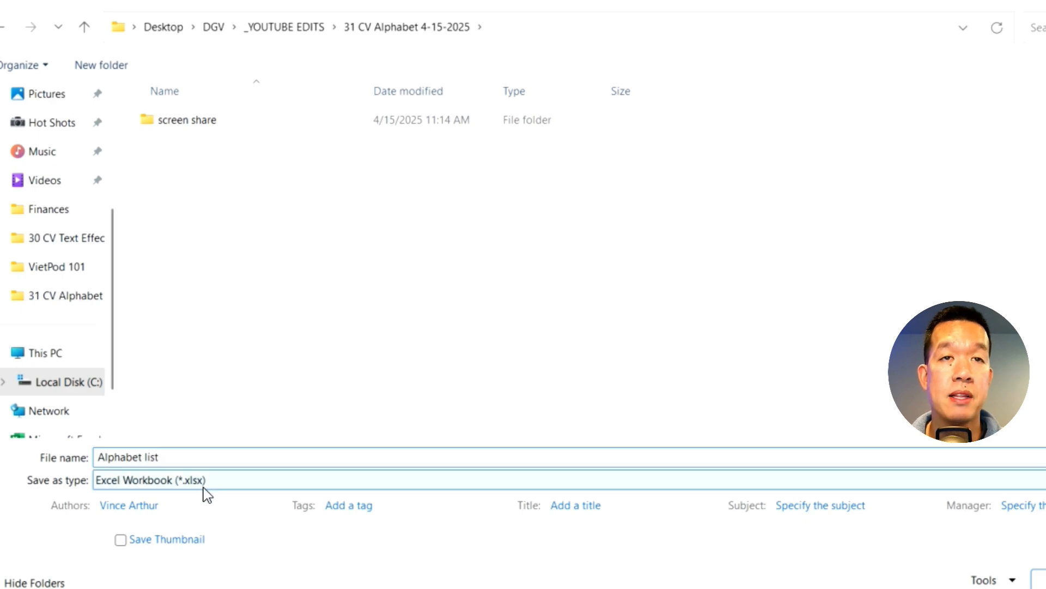
{"action": "left_click", "coordinate": [204, 486]}
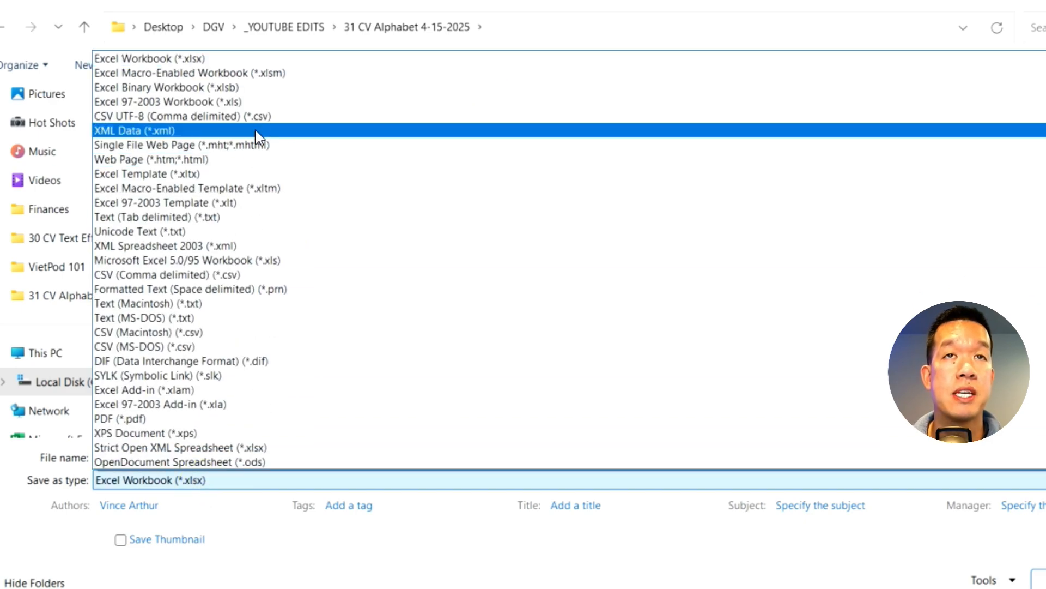
{"action": "left_click", "coordinate": [274, 116]}
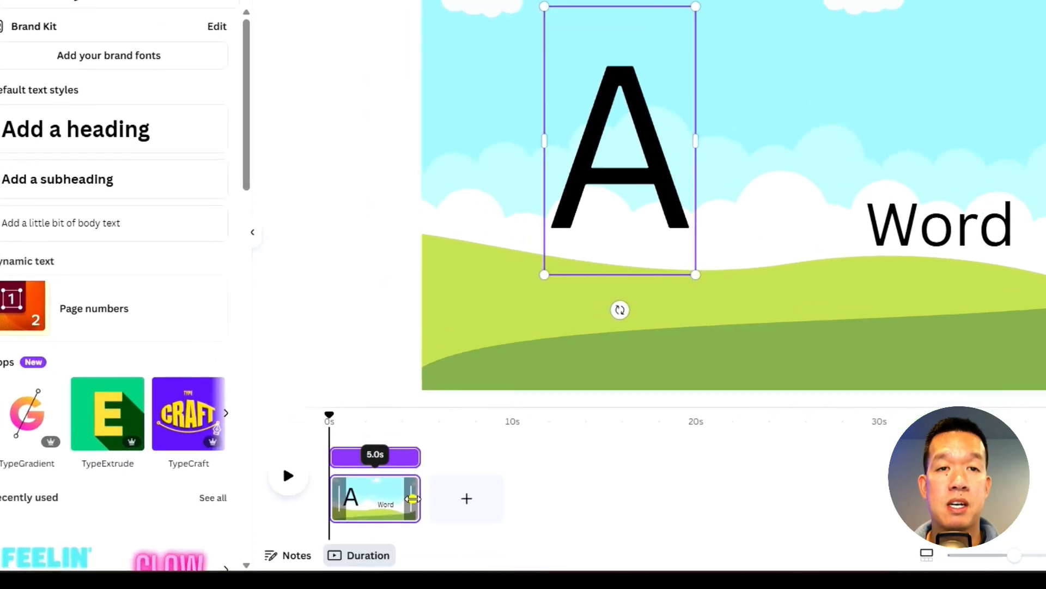
- Switch back to Canva and shorten the alphabet page's duration to 4.0 seconds
{"action": "left_click_drag", "start_coordinate": [346, 512], "coordinate": [333, 510]}
{"action": "left_click_drag", "start_coordinate": [574, 449], "coordinate": [587, 447]}
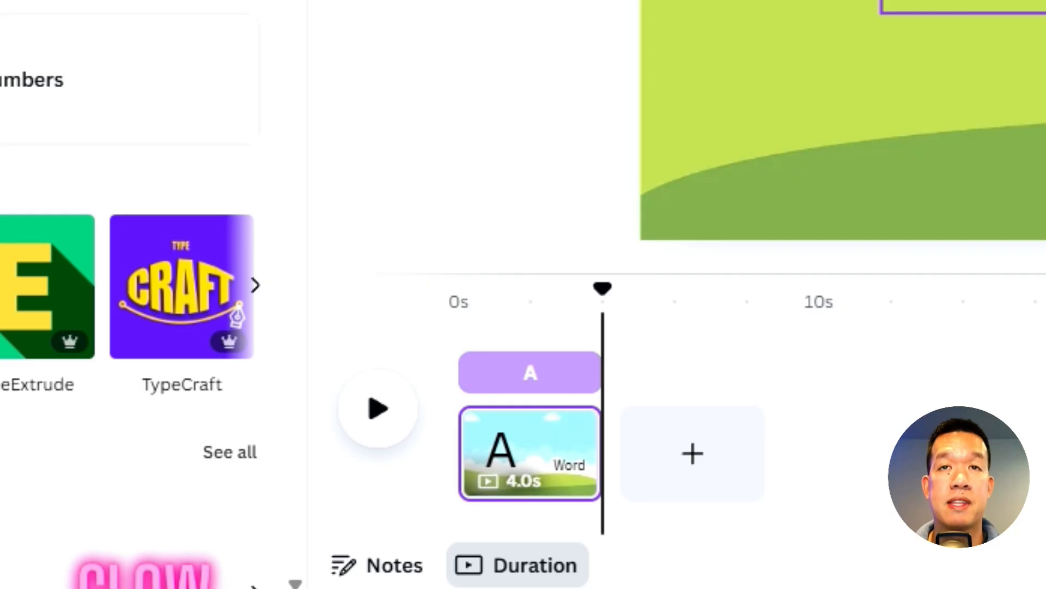
{"action": "left_click", "coordinate": [369, 286]}
{"action": "left_click", "coordinate": [338, 233]}
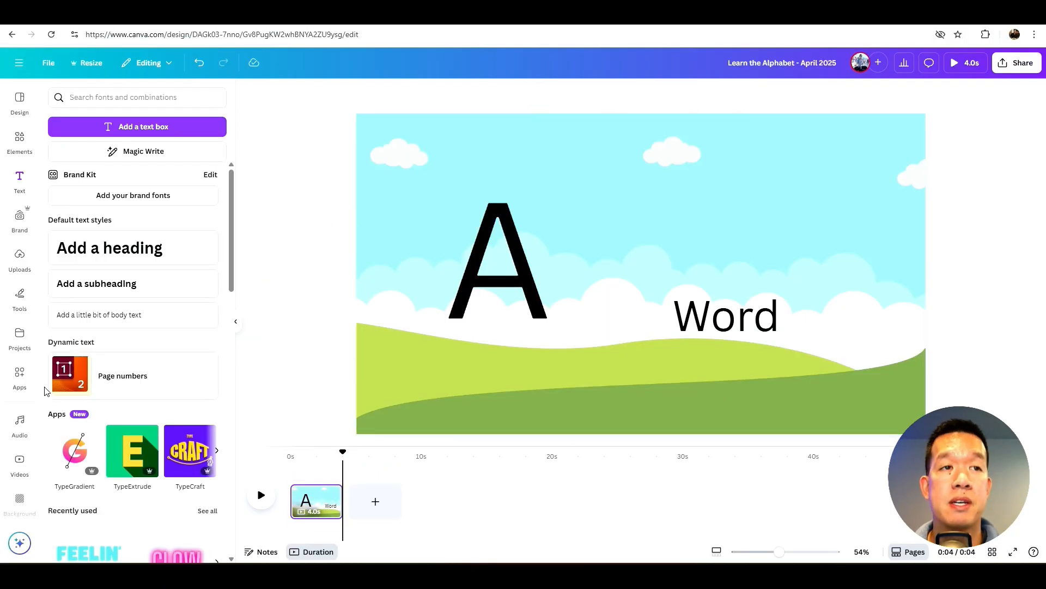
- Upload Alphabet list.csv as the data source for Bulk create
{"action": "scroll", "coordinate": [24, 381], "scroll_direction": "down", "scroll_amount": 4}
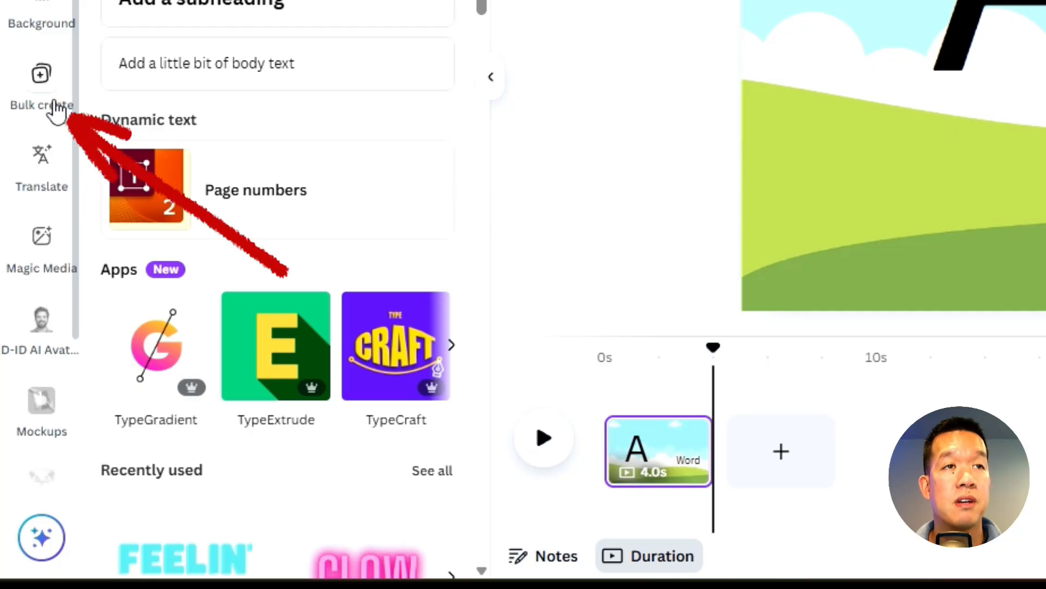
{"action": "left_click", "coordinate": [53, 107]}
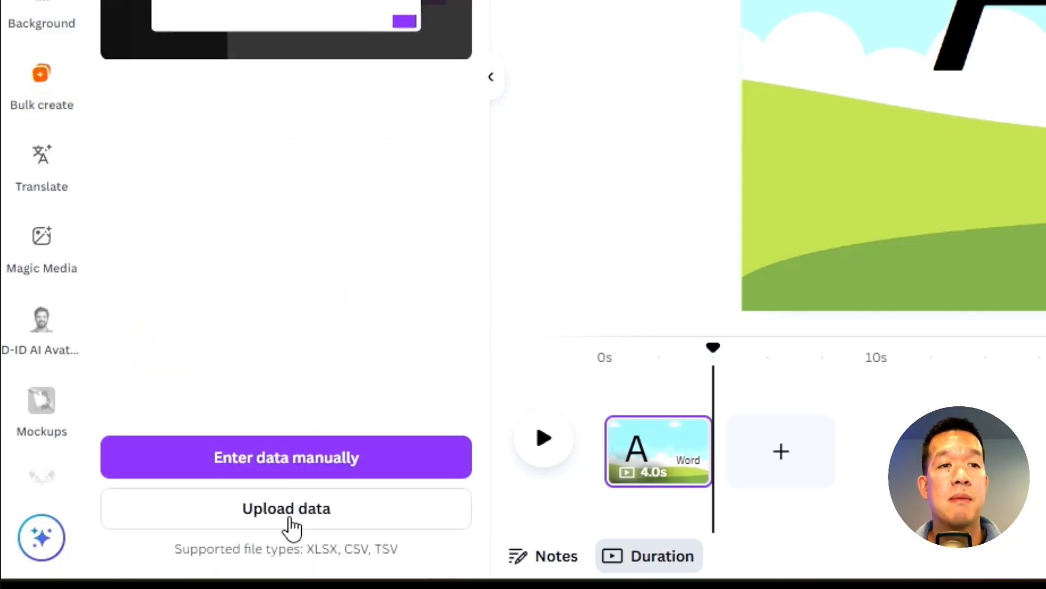
{"action": "left_click", "coordinate": [339, 517]}
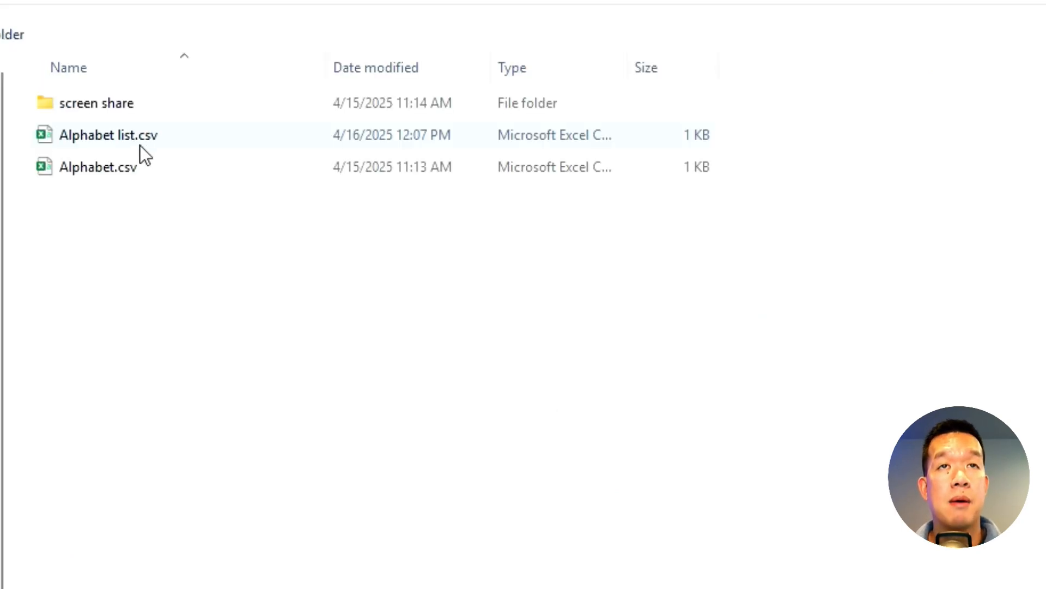
{"action": "left_click", "coordinate": [182, 136]}
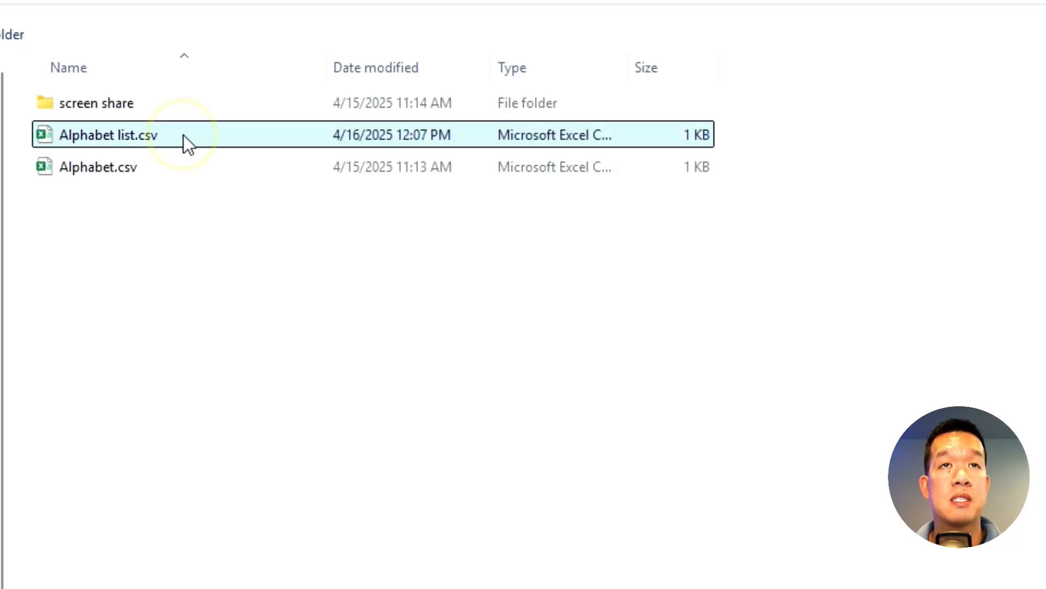
{"action": "left_click", "coordinate": [859, 481]}
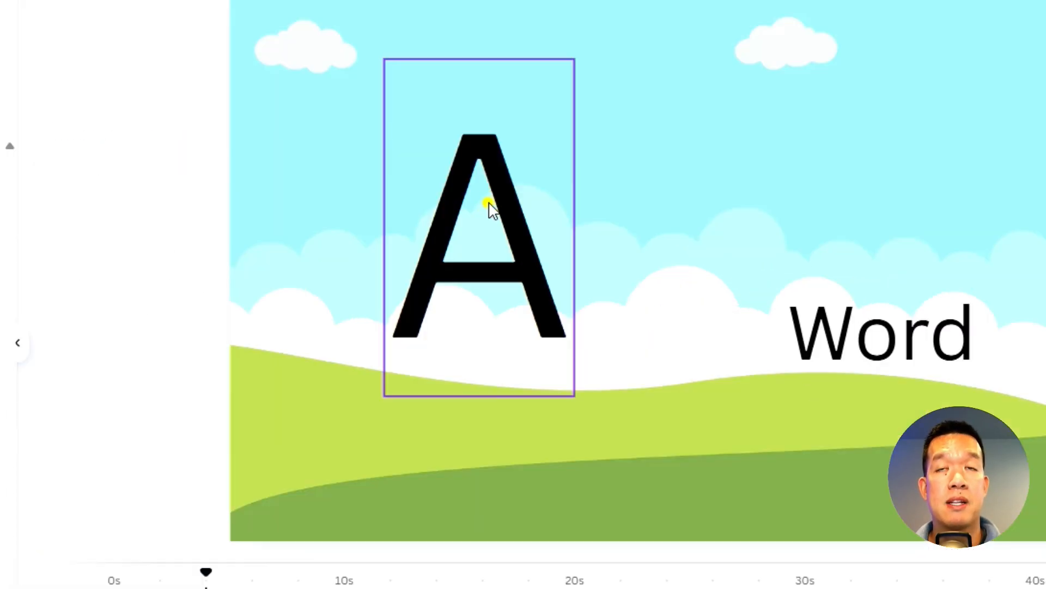
- Connect the large letter A text box to the Letter data field
{"action": "left_click", "coordinate": [506, 244]}
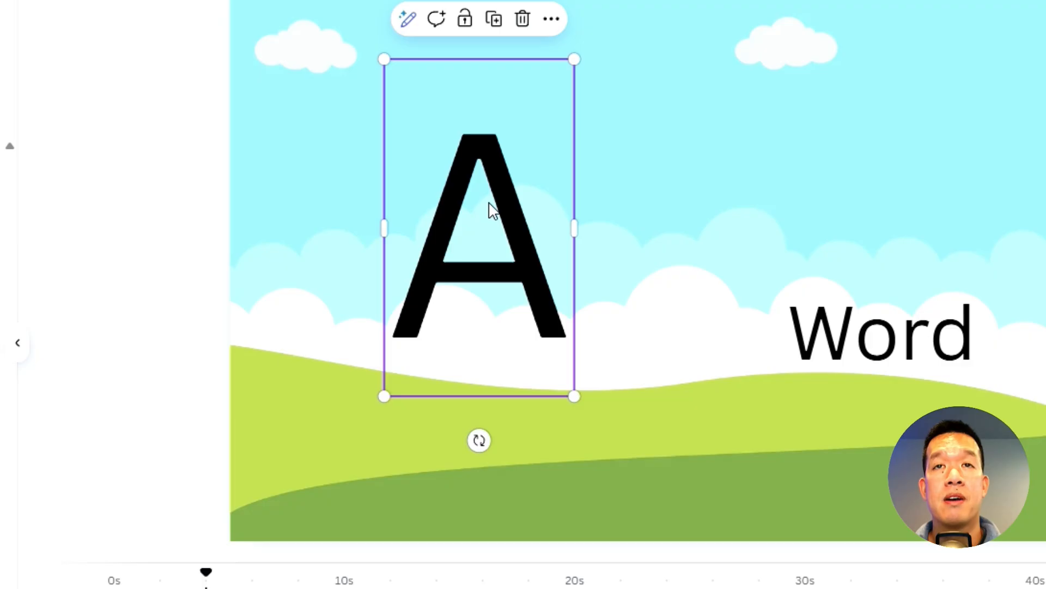
{"action": "right_click", "coordinate": [496, 207]}
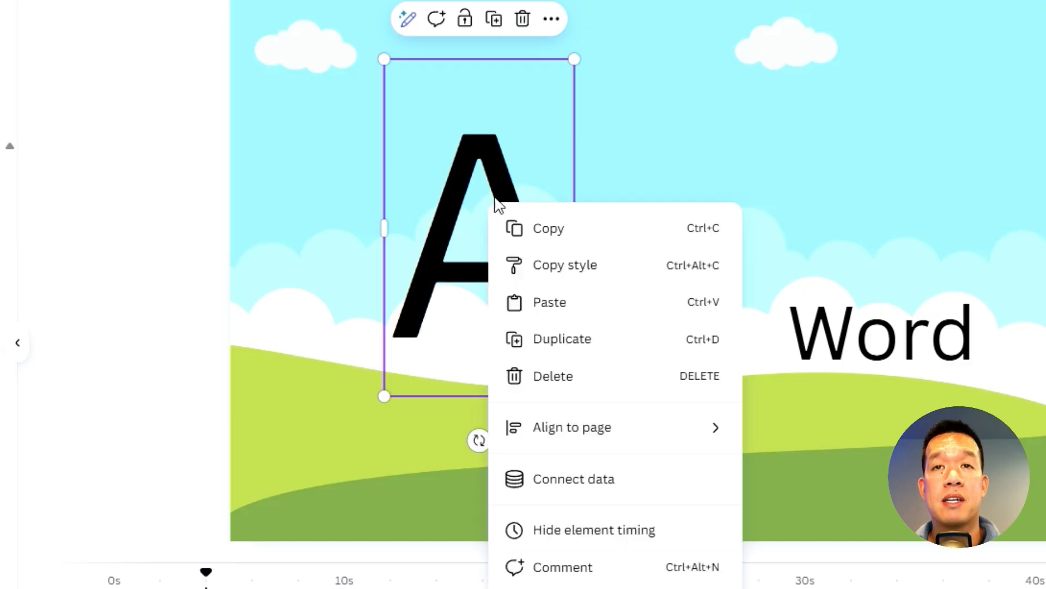
{"action": "left_click", "coordinate": [565, 479]}
{"action": "left_click", "coordinate": [538, 334]}
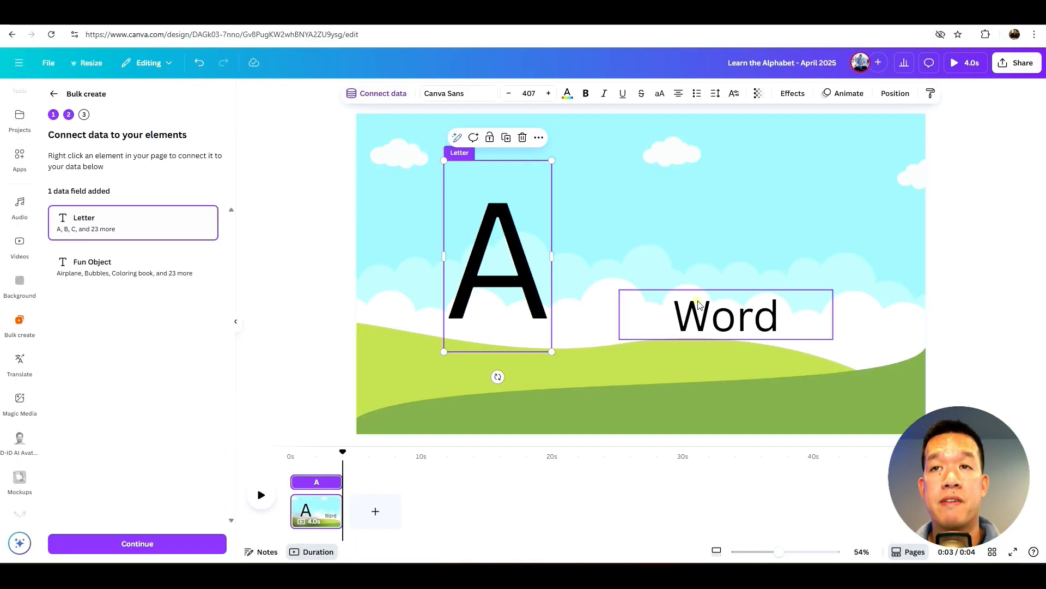
- Connect the "Word" text box to the Fun Object data field
{"action": "left_click", "coordinate": [833, 311]}
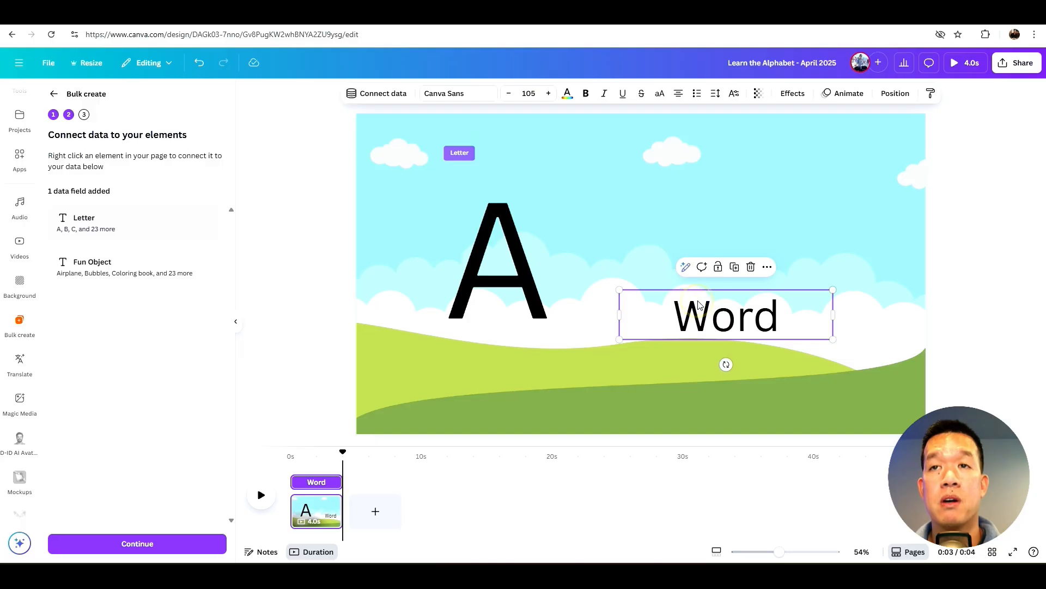
{"action": "right_click", "coordinate": [699, 305]}
{"action": "left_click", "coordinate": [745, 406]}
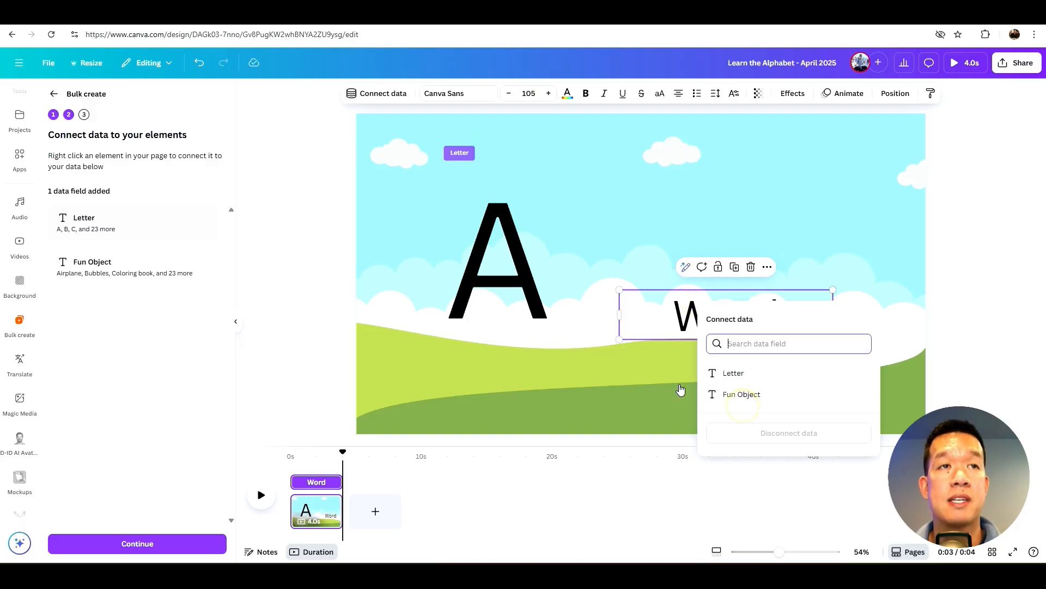
{"action": "left_click", "coordinate": [761, 395]}
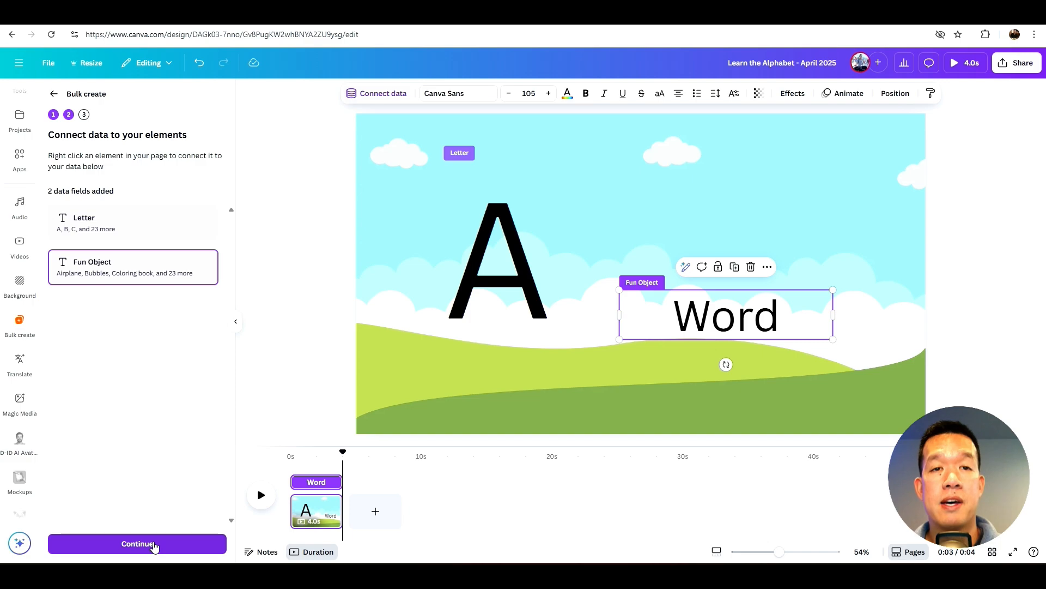
- Review the data rows from A to Z and generate all 26 designs
{"action": "left_click", "coordinate": [153, 546]}
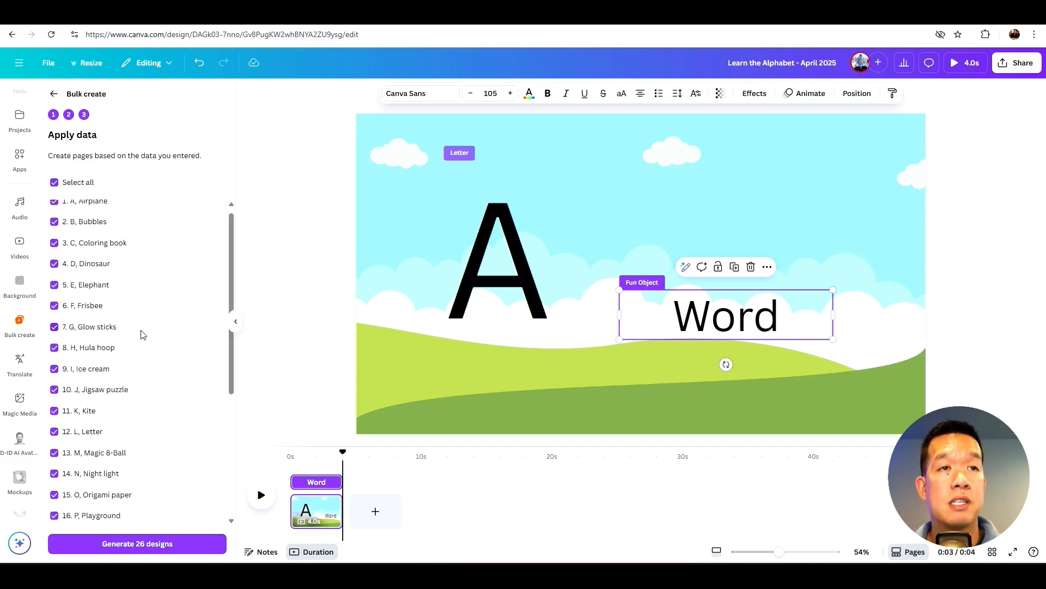
{"action": "scroll", "coordinate": [164, 388], "scroll_direction": "down", "scroll_amount": 5}
{"action": "scroll", "coordinate": [163, 402], "scroll_direction": "up", "scroll_amount": 5}
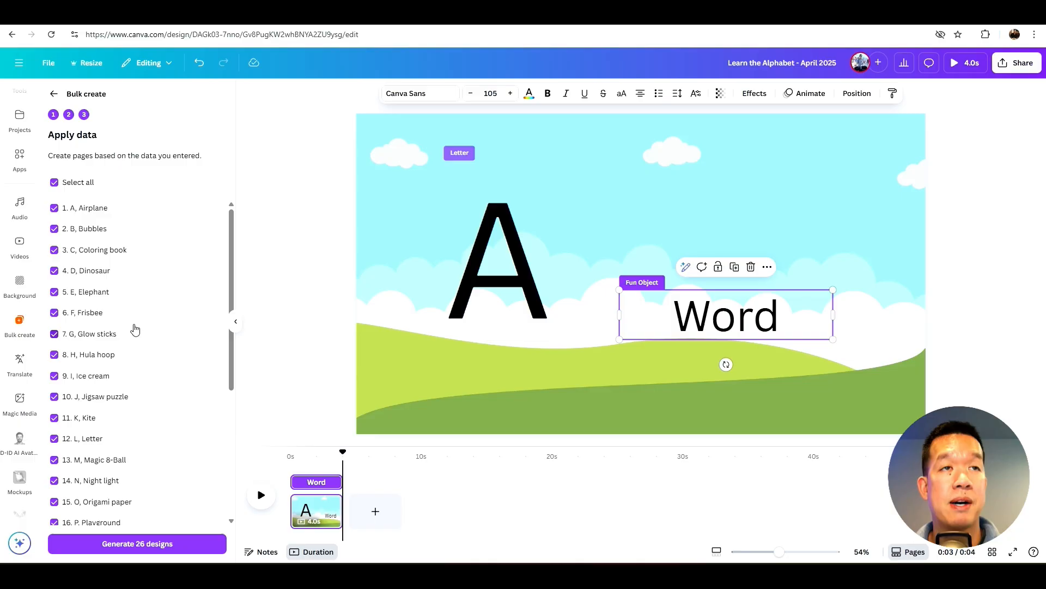
{"action": "scroll", "coordinate": [139, 316], "scroll_direction": "down", "scroll_amount": 5}
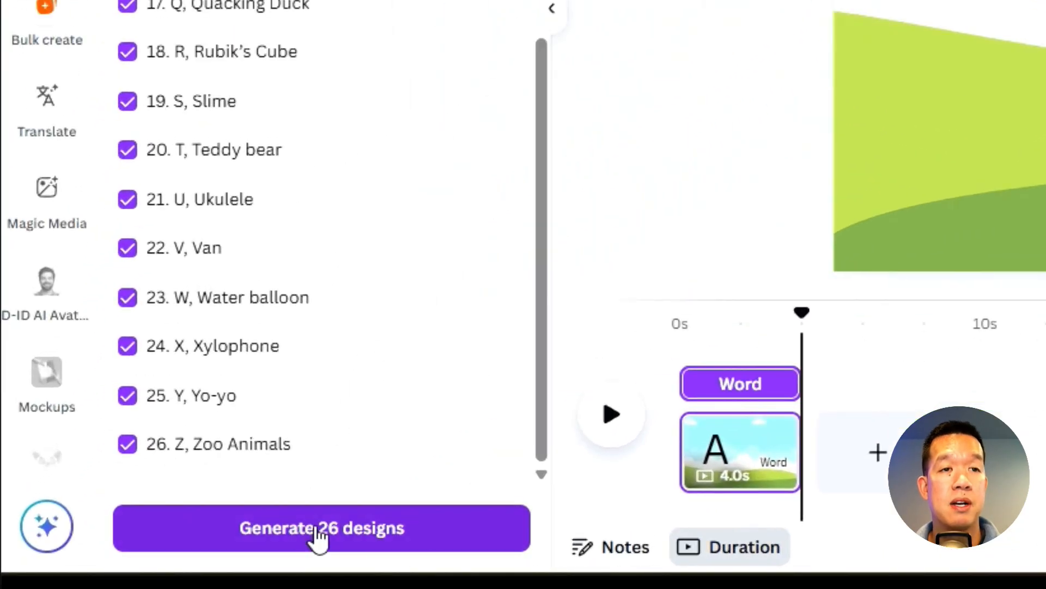
{"action": "left_click", "coordinate": [428, 526]}
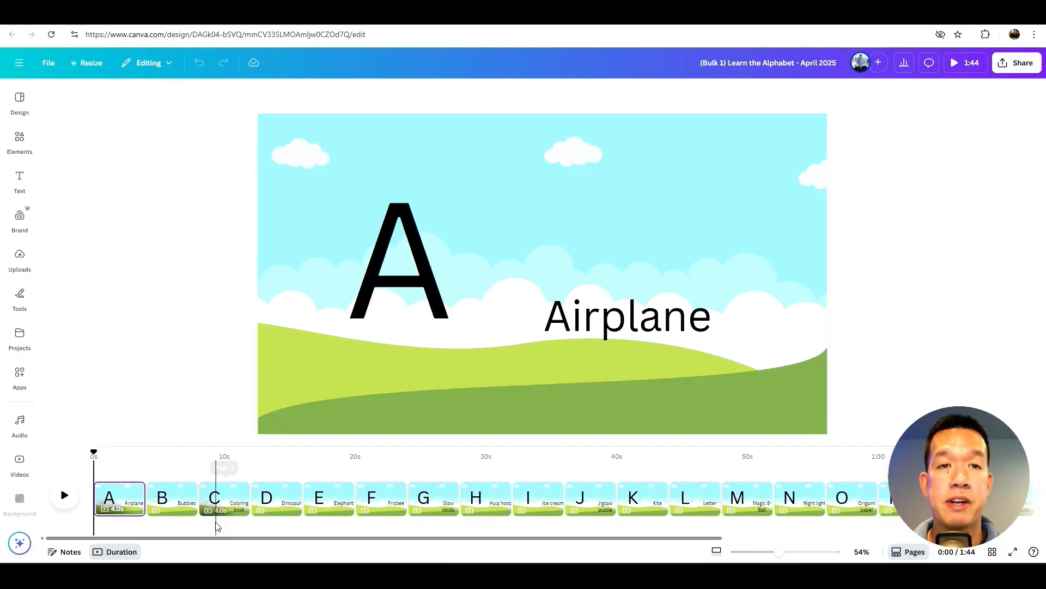
- On the letter C page, widen the "Coloring book" text box so it fits on one line, and reposition it
{"action": "left_click", "coordinate": [213, 537]}
{"action": "left_click_drag", "start_coordinate": [230, 540], "coordinate": [105, 547]}
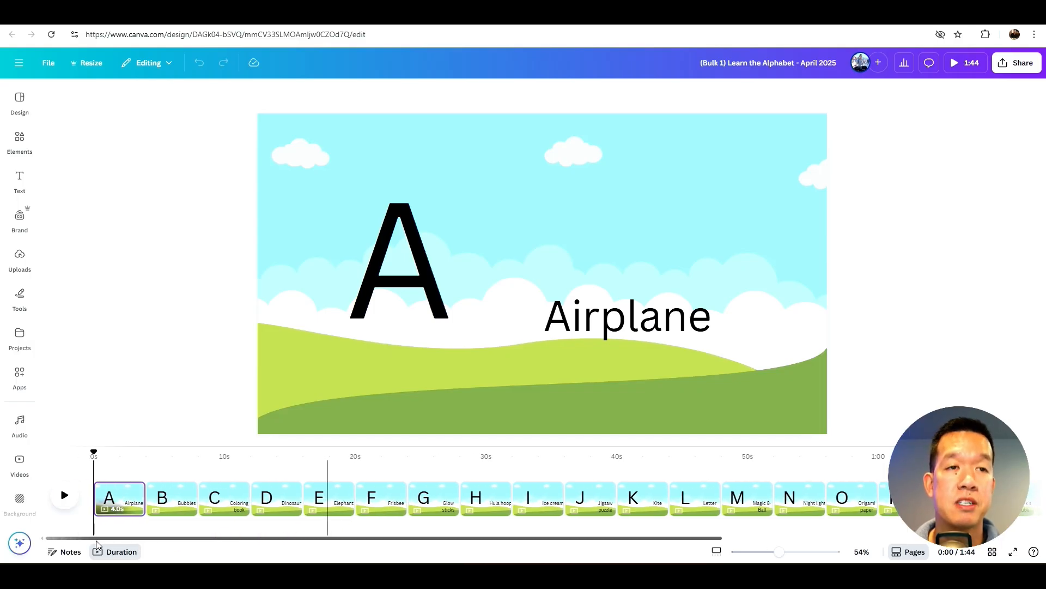
{"action": "left_click", "coordinate": [121, 496]}
{"action": "left_click", "coordinate": [174, 495]}
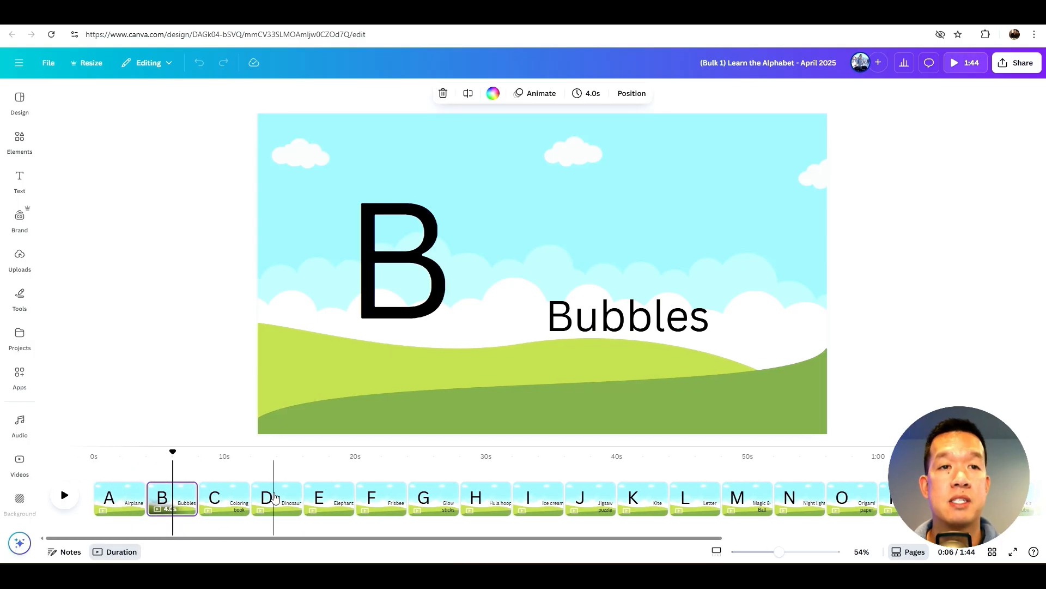
{"action": "left_click", "coordinate": [224, 496]}
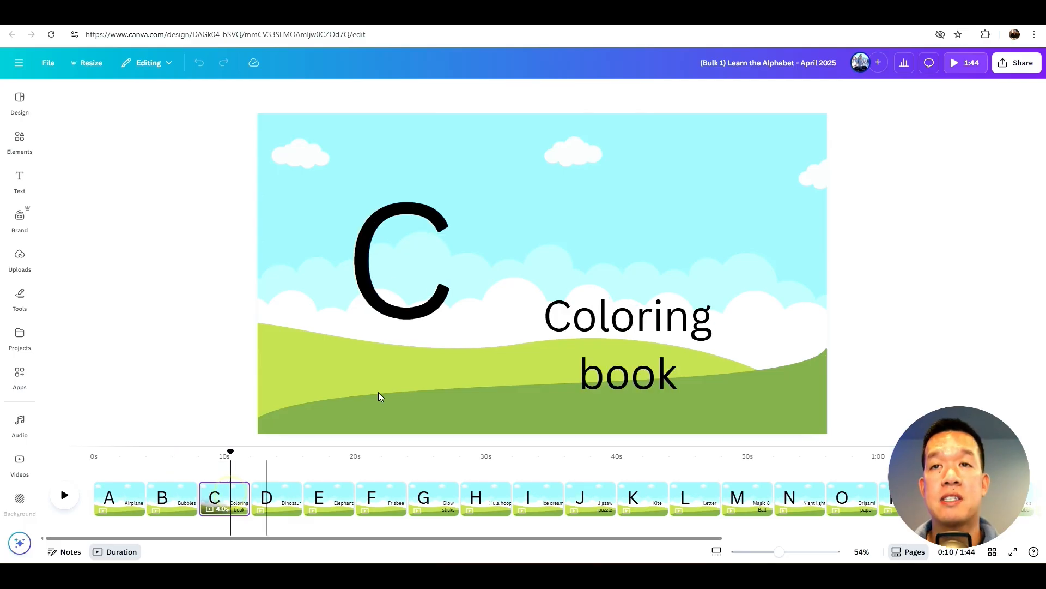
{"action": "left_click", "coordinate": [572, 336]}
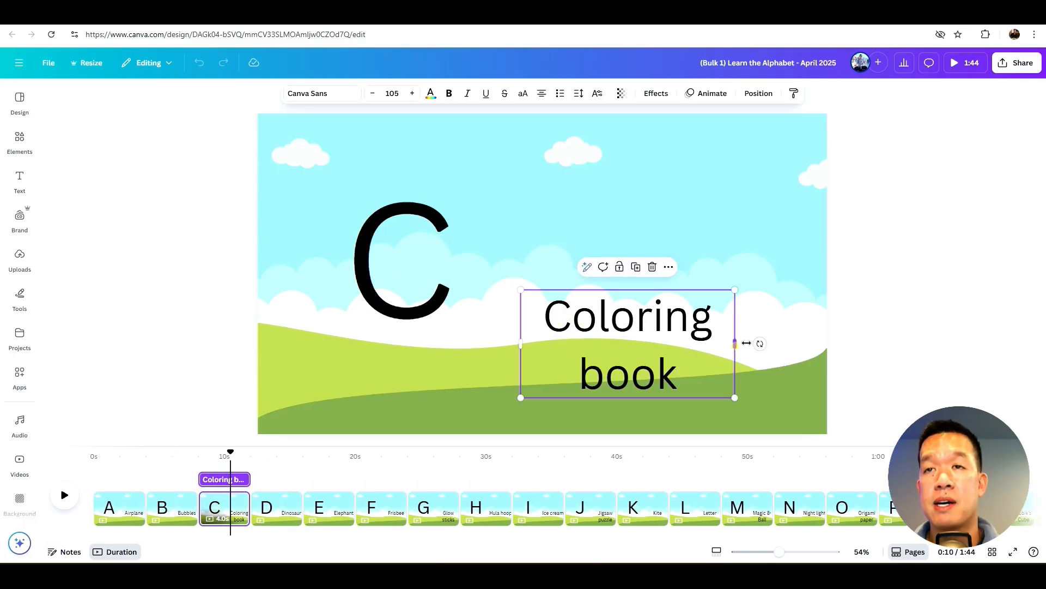
{"action": "left_click_drag", "start_coordinate": [747, 343], "coordinate": [833, 315]}
{"action": "left_click_drag", "start_coordinate": [735, 331], "coordinate": [695, 320]}
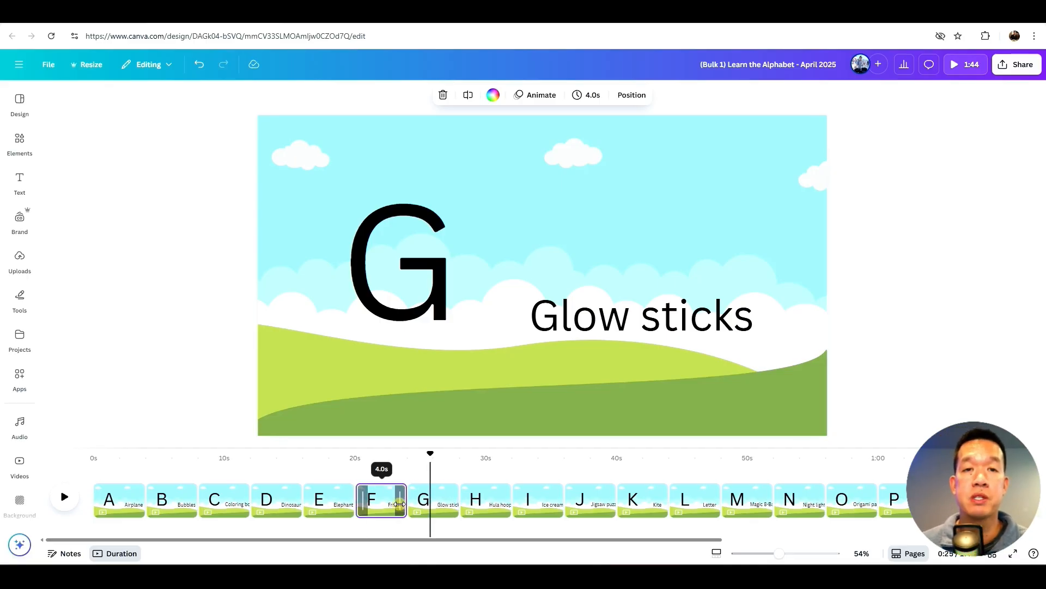
- On the letter A page, search elements for "airplane", add the pink airplane graphic, and place it above the word "Airplane"
{"action": "left_click", "coordinate": [399, 499]}
{"action": "right_click", "coordinate": [289, 495]}
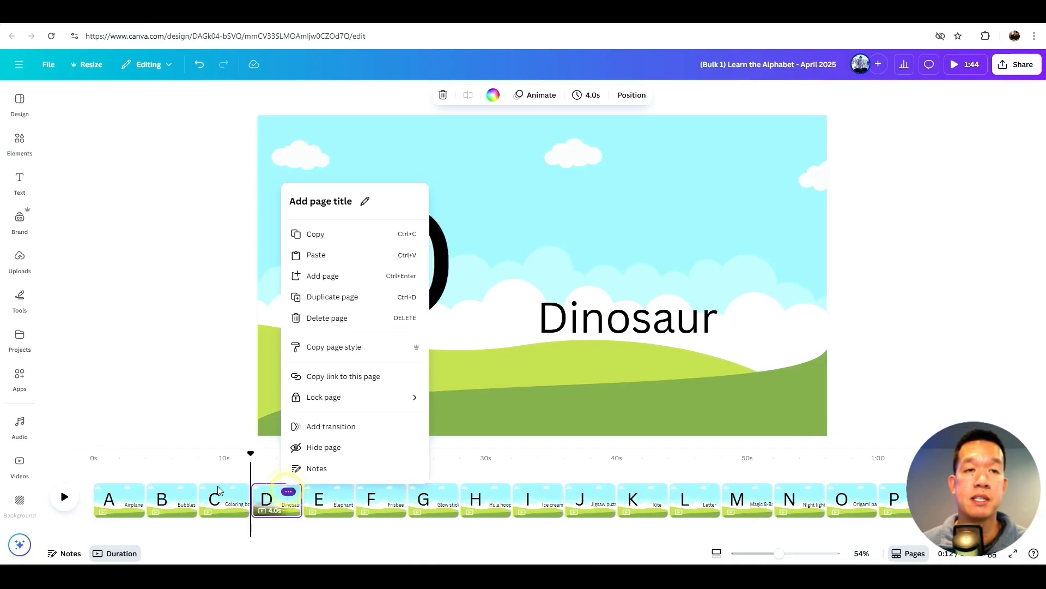
{"action": "left_click", "coordinate": [131, 495]}
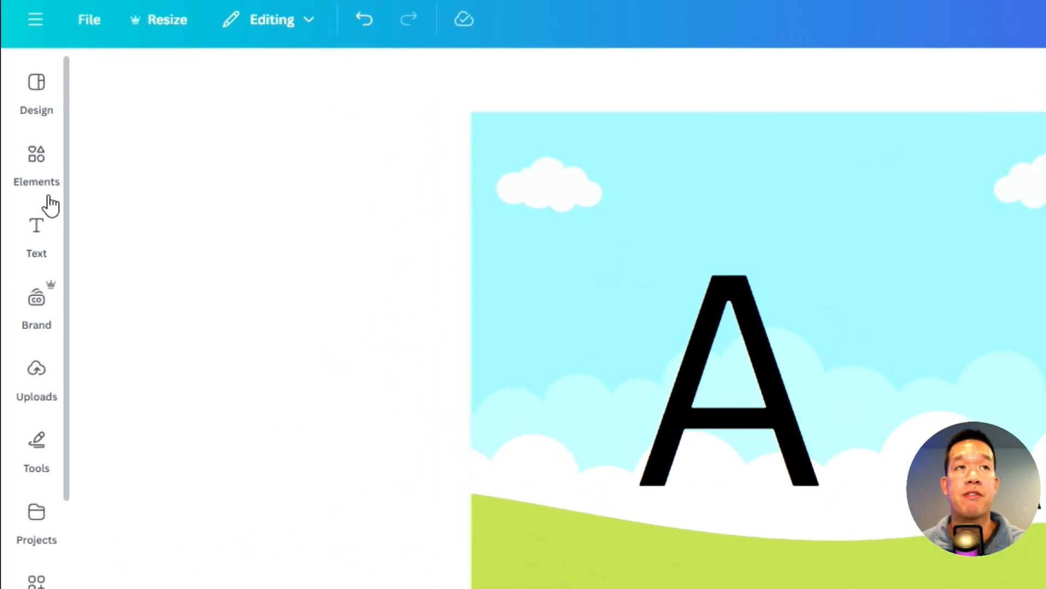
{"action": "left_click", "coordinate": [11, 143]}
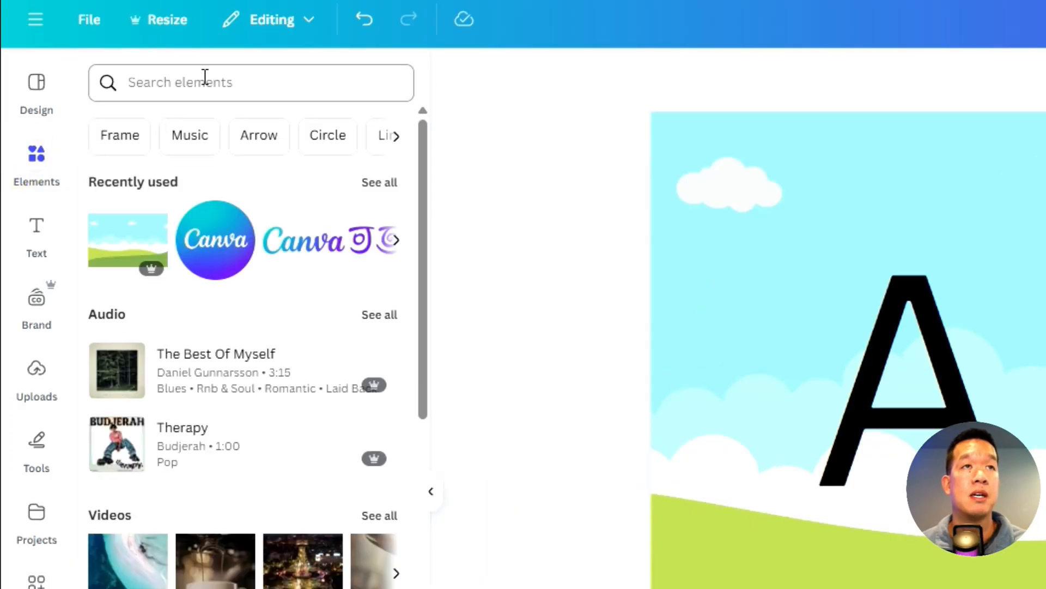
{"action": "left_click", "coordinate": [205, 80]}
{"action": "type", "text": "air"}
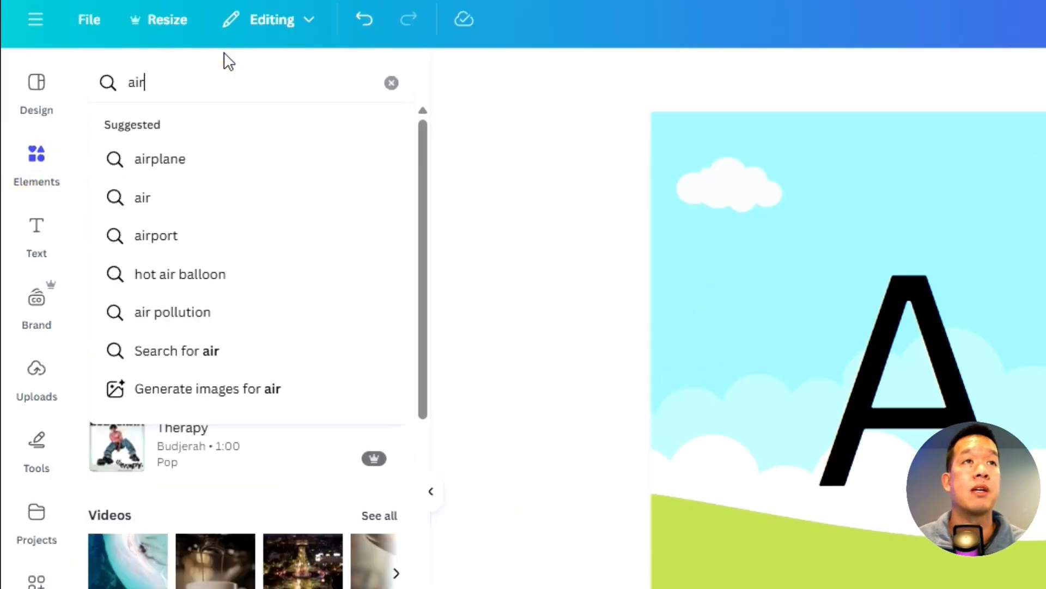
{"action": "left_click", "coordinate": [158, 159]}
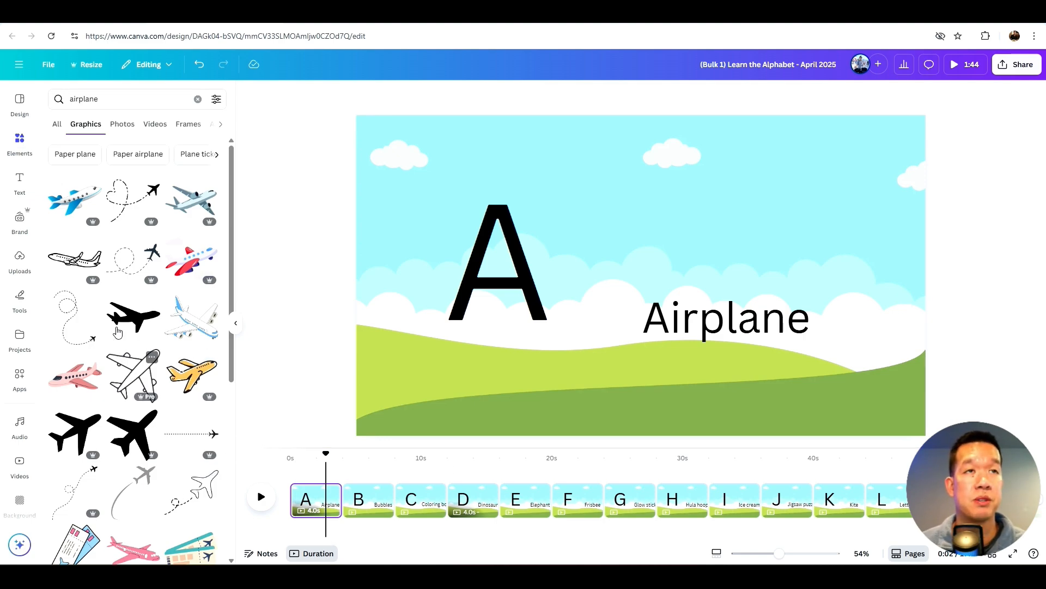
{"action": "left_click", "coordinate": [78, 384]}
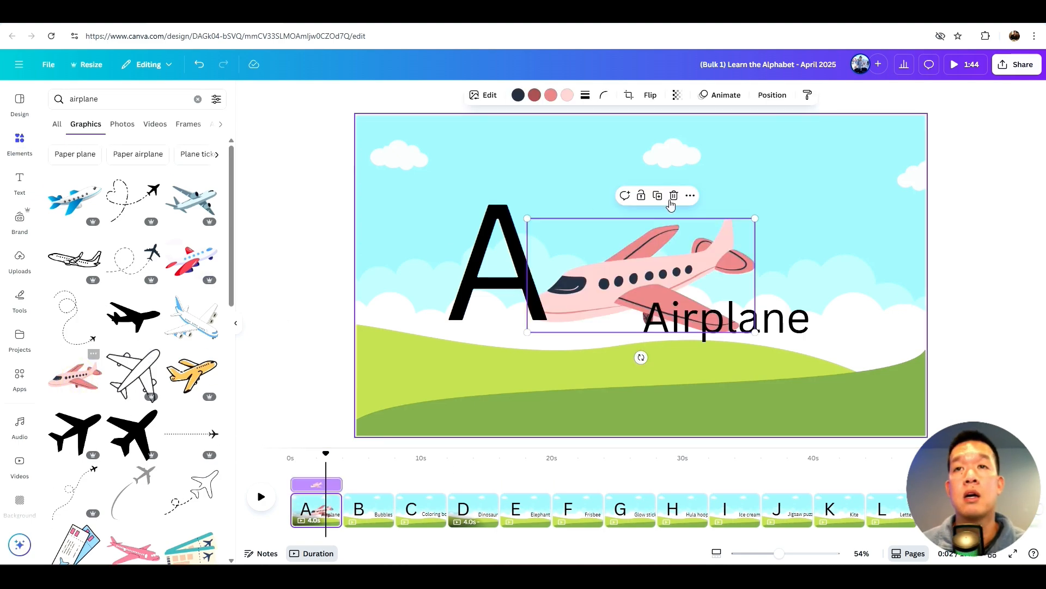
{"action": "left_click_drag", "start_coordinate": [683, 260], "coordinate": [769, 195]}
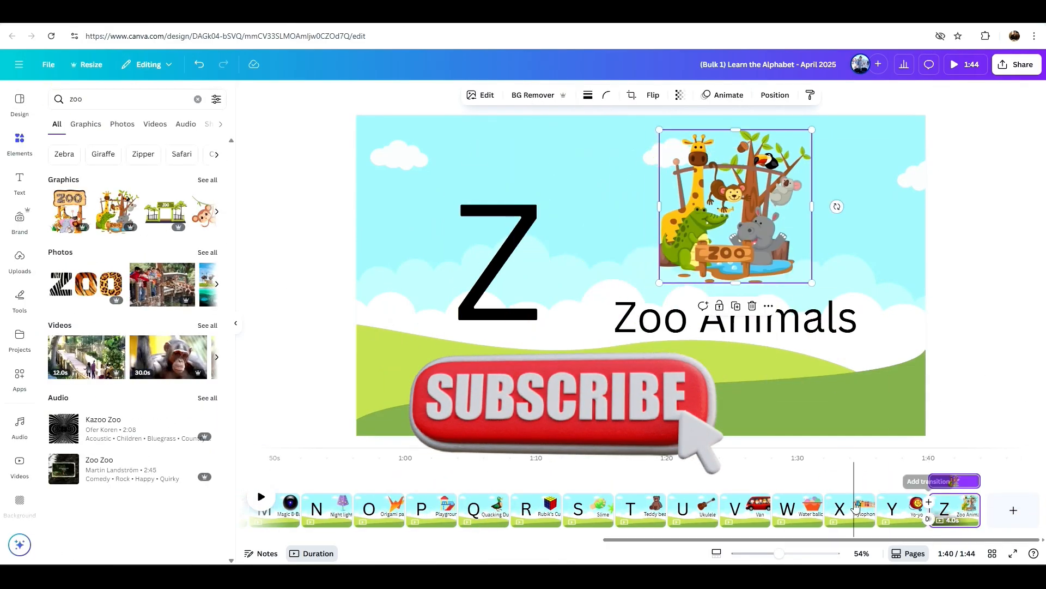
- Add a Flow transition between the U and V pages, apply it between all pages, and preview the video
{"action": "left_click", "coordinate": [687, 358]}
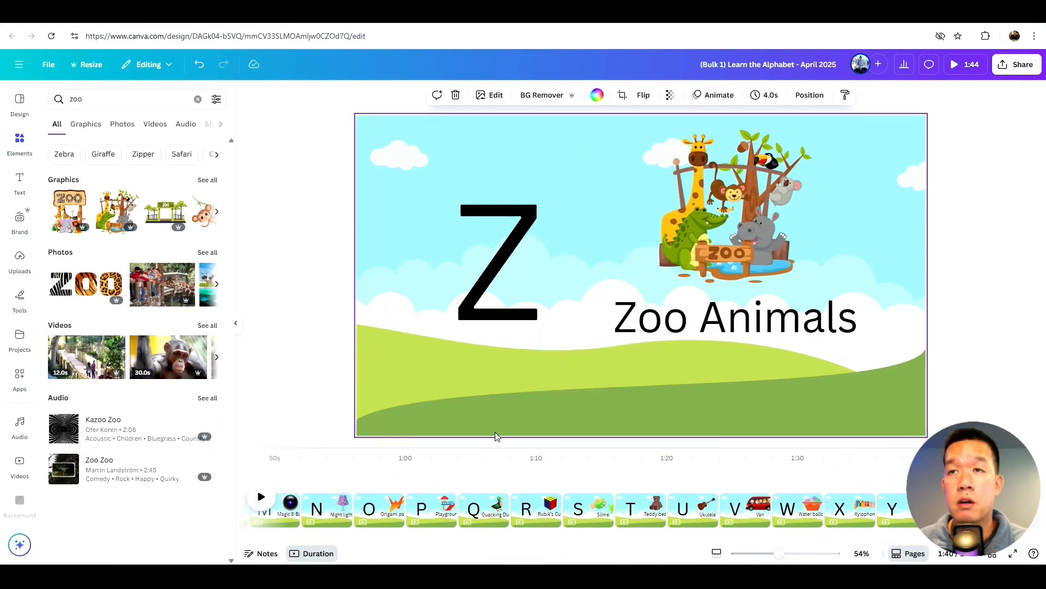
{"action": "left_click", "coordinate": [902, 506]}
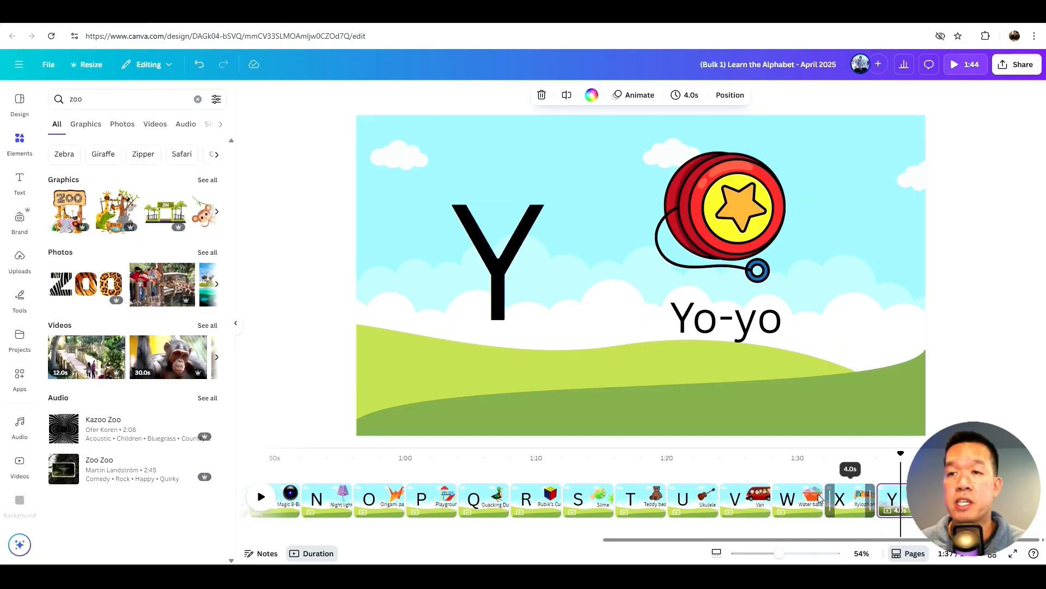
{"action": "left_click", "coordinate": [795, 497]}
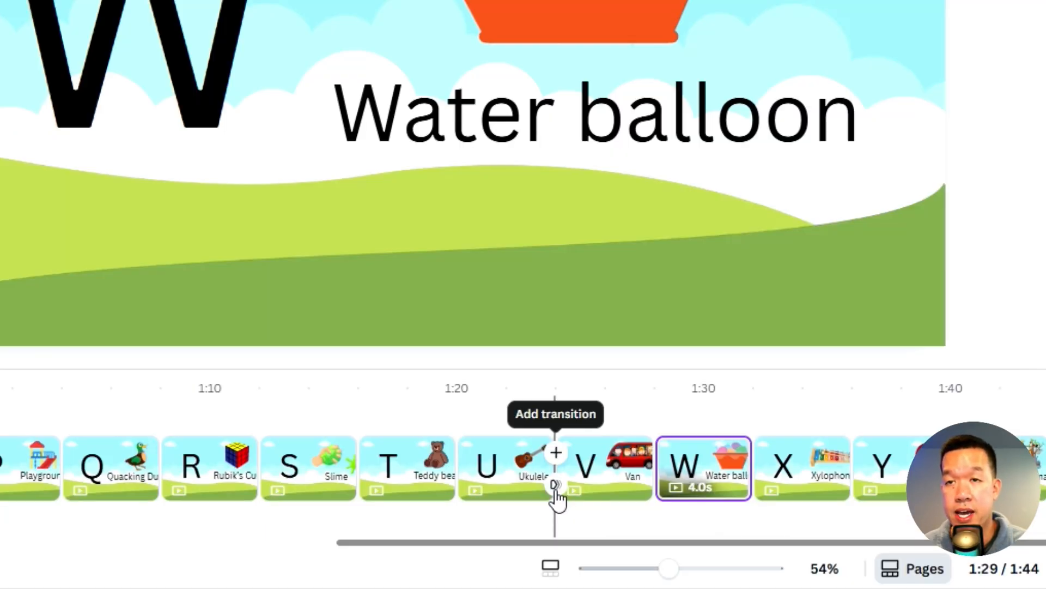
{"action": "left_click", "coordinate": [555, 488]}
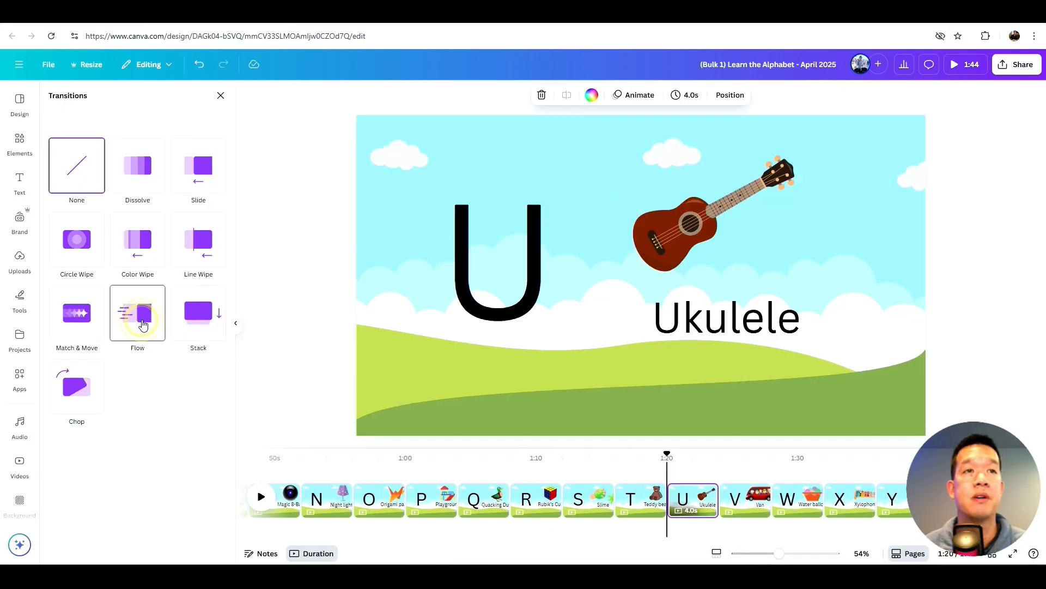
{"action": "left_click", "coordinate": [143, 325]}
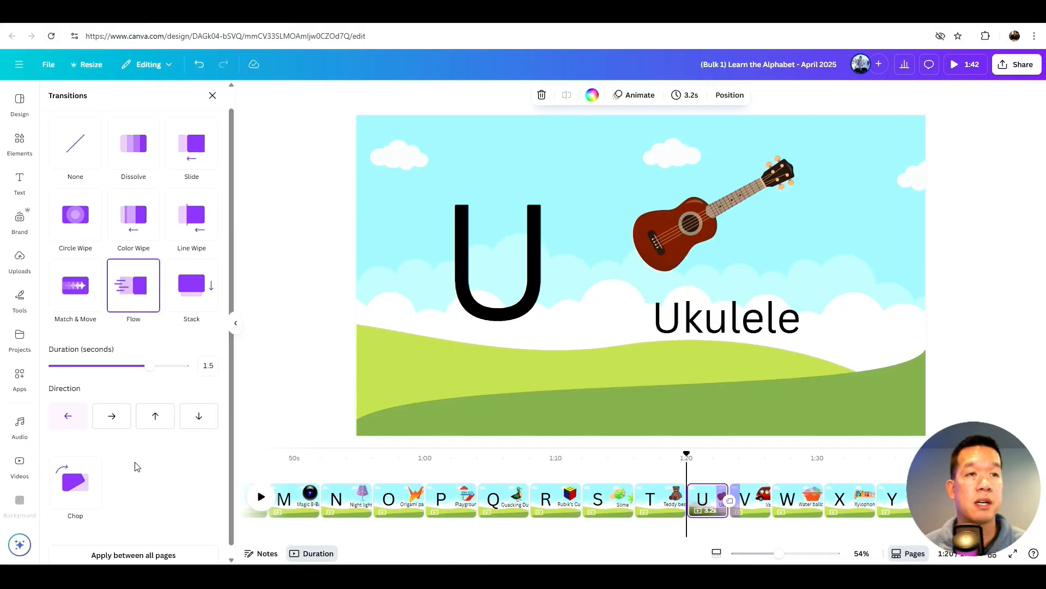
{"action": "scroll", "coordinate": [143, 539], "scroll_direction": "down", "scroll_amount": 1}
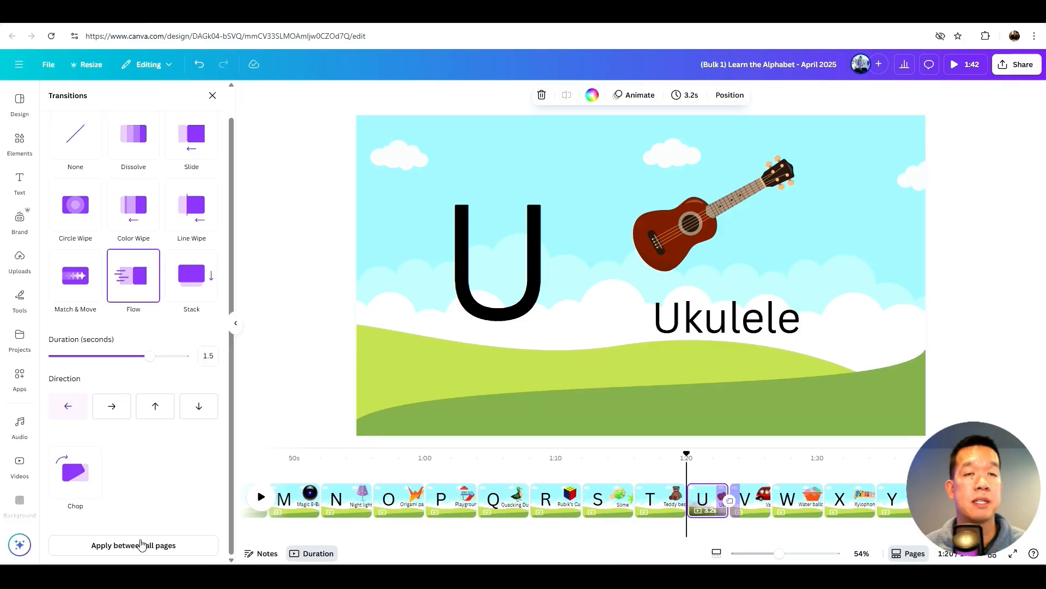
{"action": "left_click", "coordinate": [141, 544]}
{"action": "left_click", "coordinate": [262, 500]}
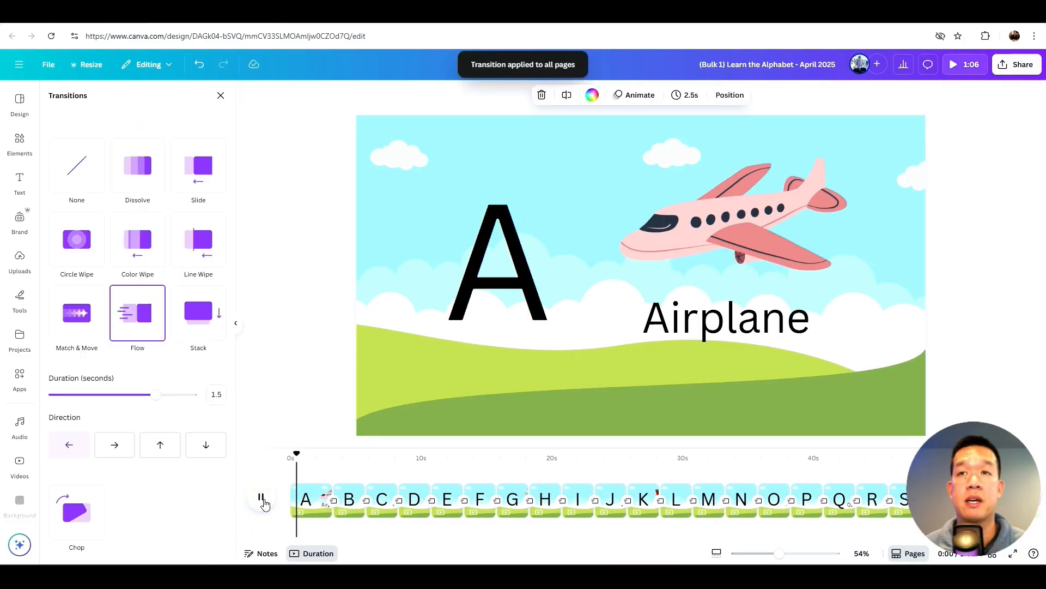
{"action": "left_click", "coordinate": [262, 499]}
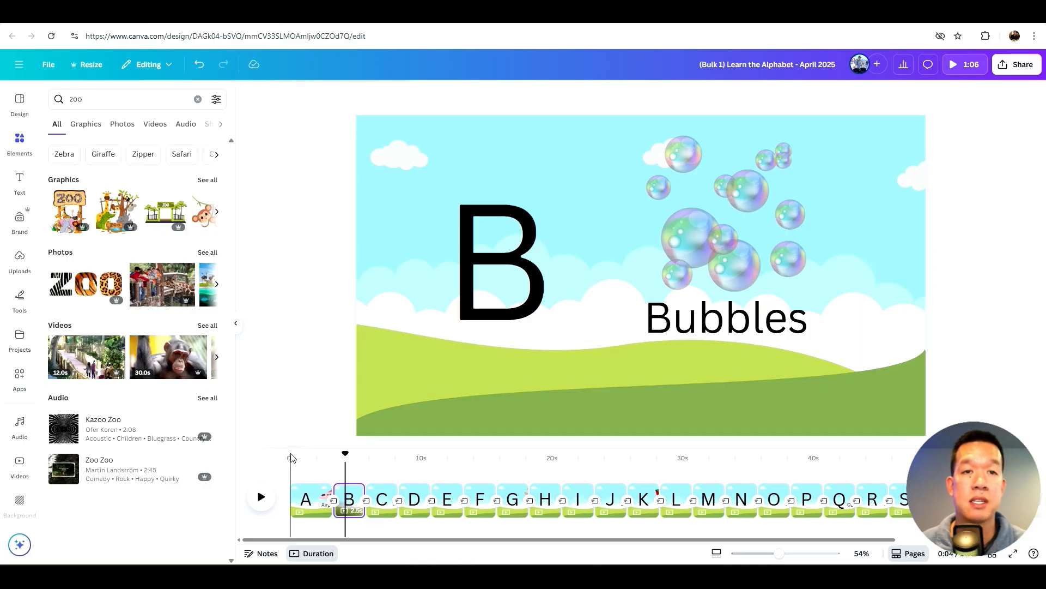
- Add a blank page and place it at the start of the video, before the letter A page
{"action": "left_click", "coordinate": [313, 503]}
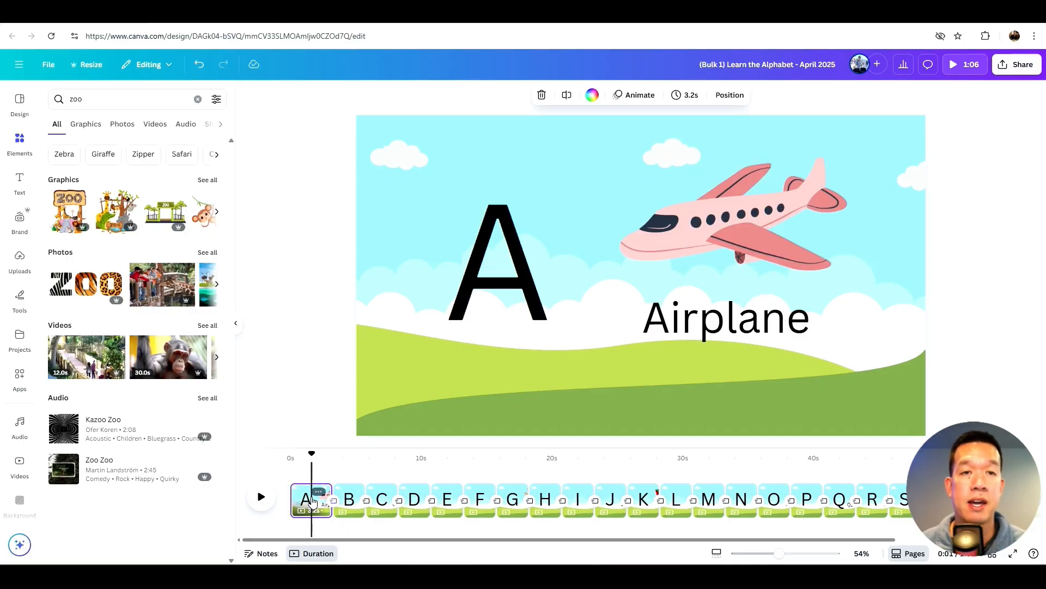
{"action": "right_click", "coordinate": [312, 502]}
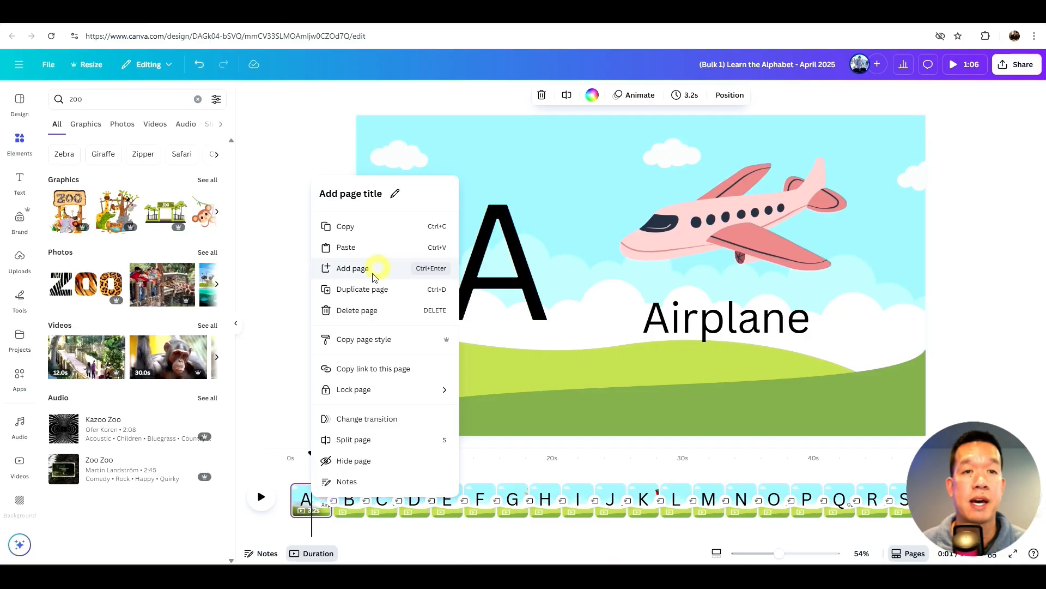
{"action": "left_click", "coordinate": [380, 273]}
{"action": "left_click_drag", "start_coordinate": [311, 500], "coordinate": [361, 498]}
{"action": "left_click_drag", "start_coordinate": [571, 439], "coordinate": [616, 439]}
- Search graphics for "cartoon park" and set the green hills and blue sky image as the blank first page's background
{"action": "left_click", "coordinate": [493, 436]}
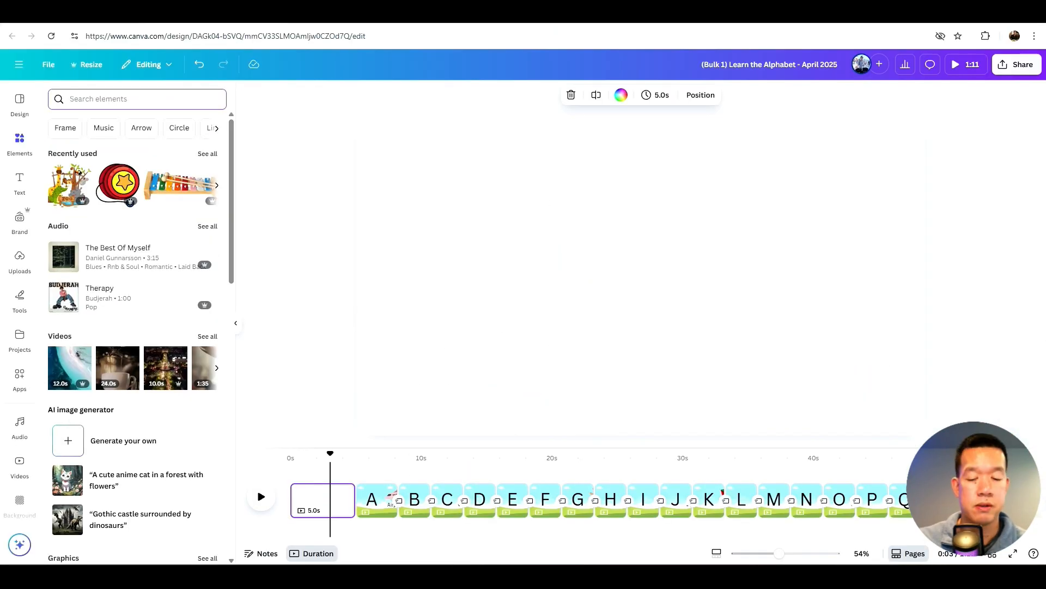
{"action": "type", "text": "park"}
{"action": "key", "text": "Down"}
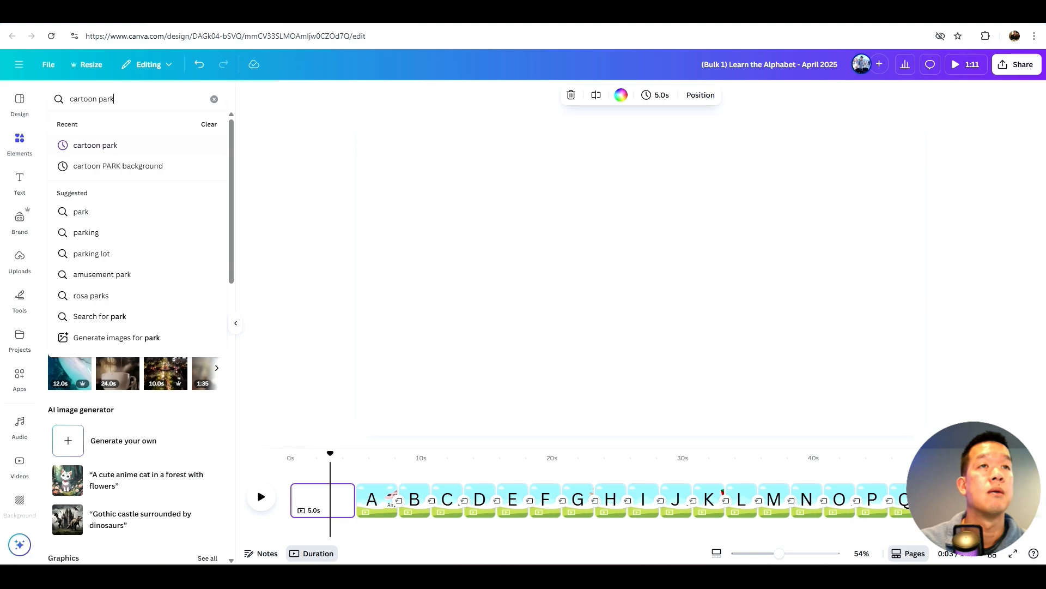
{"action": "key", "text": "Return"}
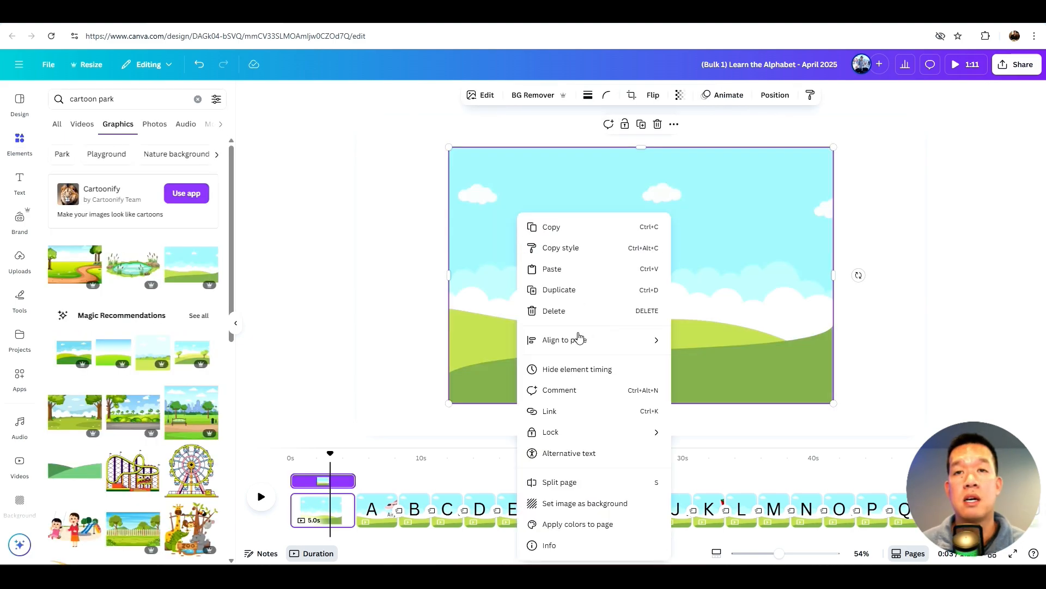
{"action": "left_click", "coordinate": [589, 504]}
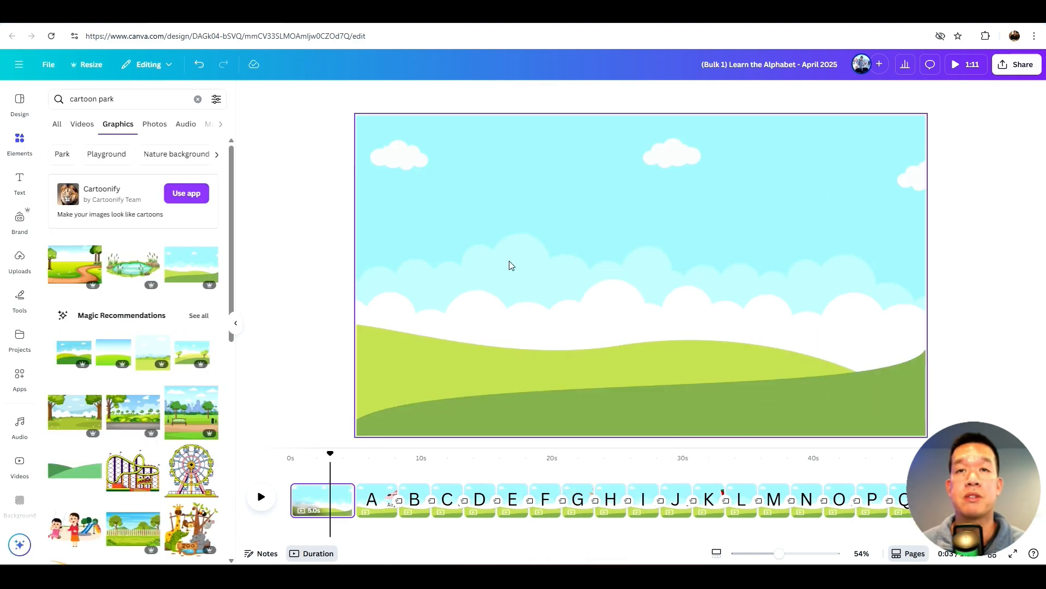
- Add title text reading "Let's Learn the" in the pink Glow style, with "ALPHABET" in green below it
{"action": "left_click", "coordinate": [19, 183]}
{"action": "scroll", "coordinate": [165, 337], "scroll_direction": "down", "scroll_amount": 4}
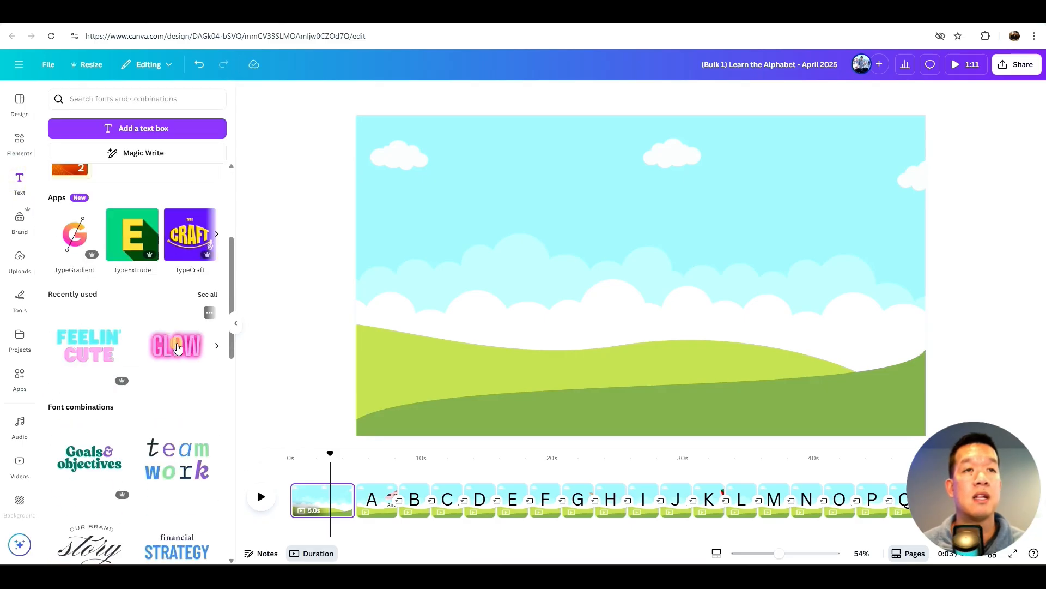
{"action": "left_click", "coordinate": [178, 348]}
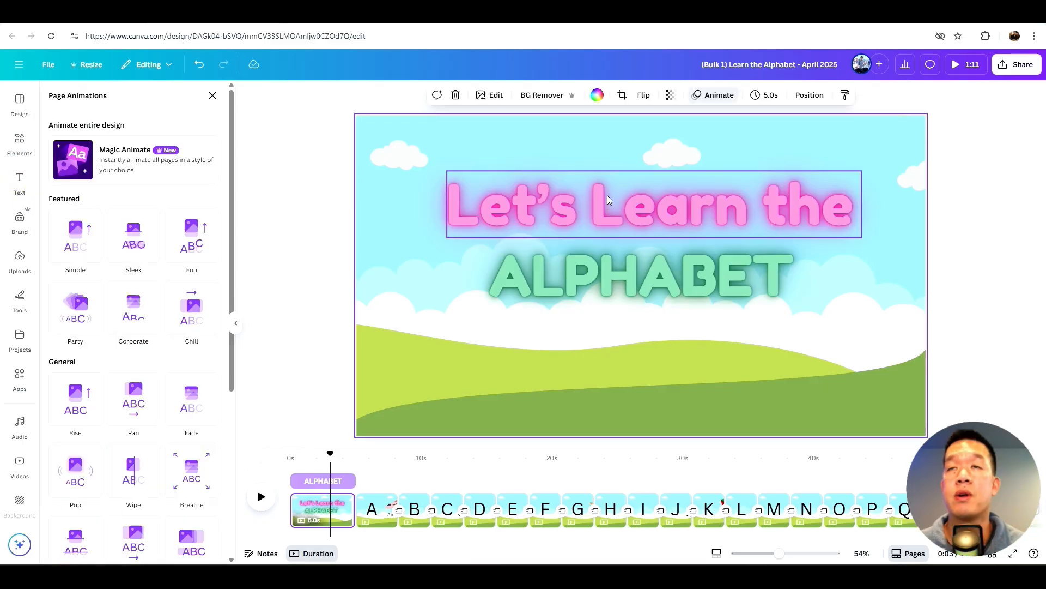
- Center the "Let's Learn the" text horizontally on the title page
{"action": "left_click", "coordinate": [664, 208]}
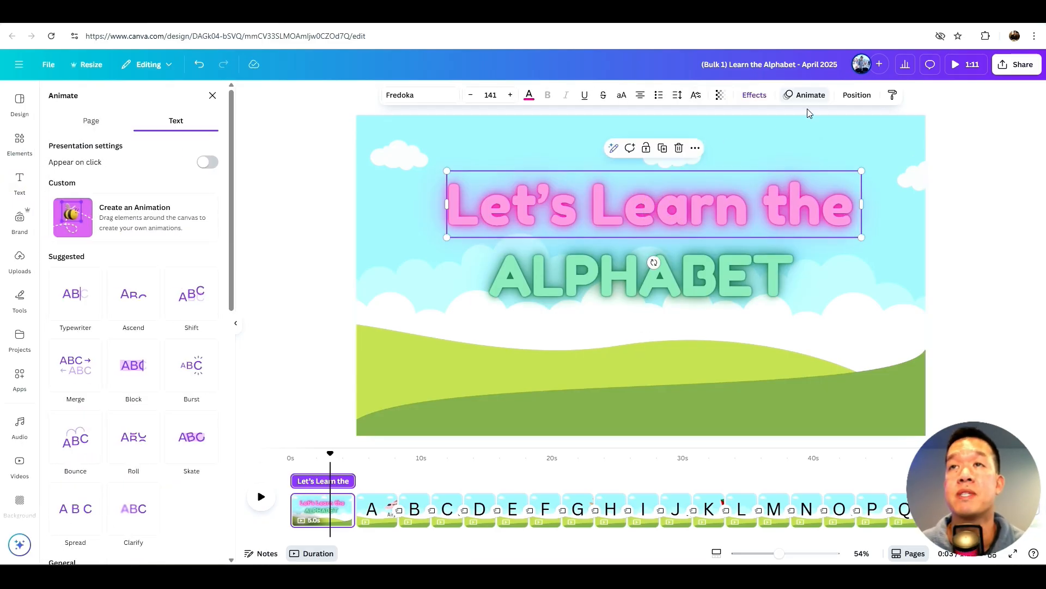
{"action": "left_click", "coordinate": [858, 99]}
{"action": "left_click", "coordinate": [191, 249]}
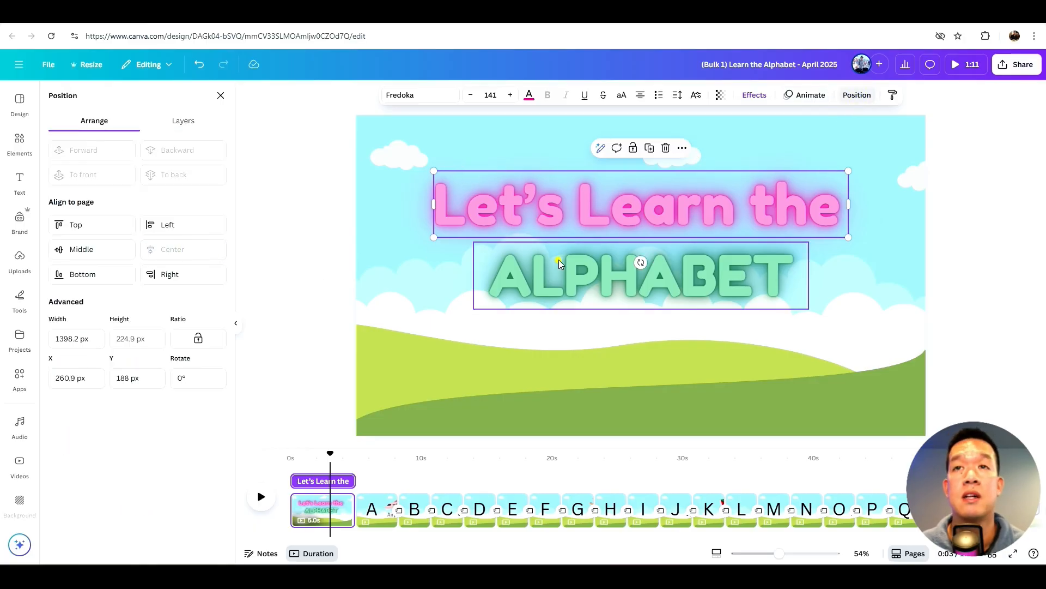
{"action": "left_click", "coordinate": [558, 259]}
- Animate the "Let's Learn the" text with Shift and the "ALPHABET" text with Bounce
{"action": "left_click", "coordinate": [664, 191]}
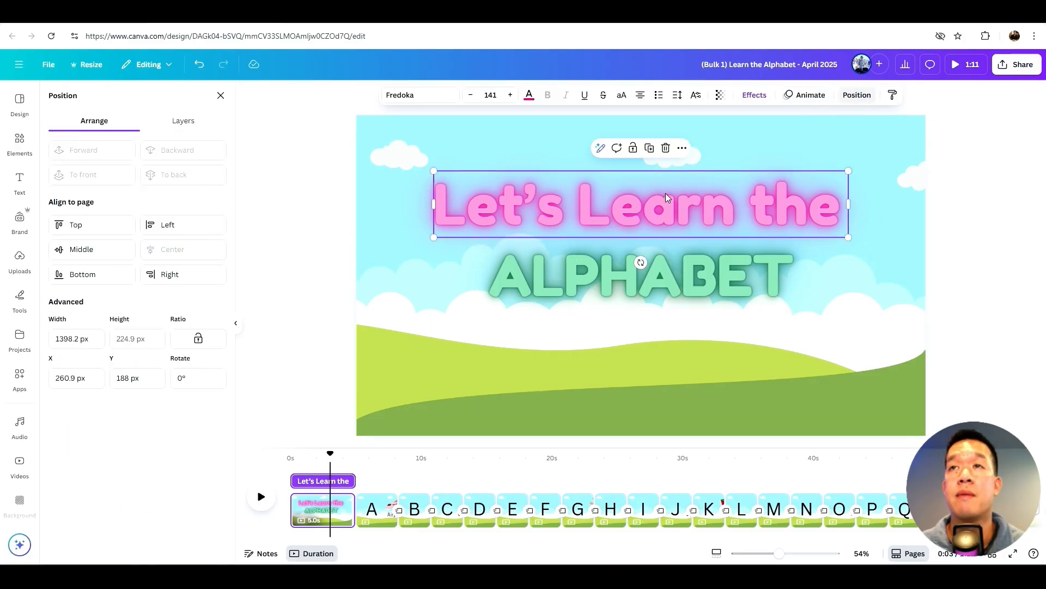
{"action": "left_click", "coordinate": [804, 98]}
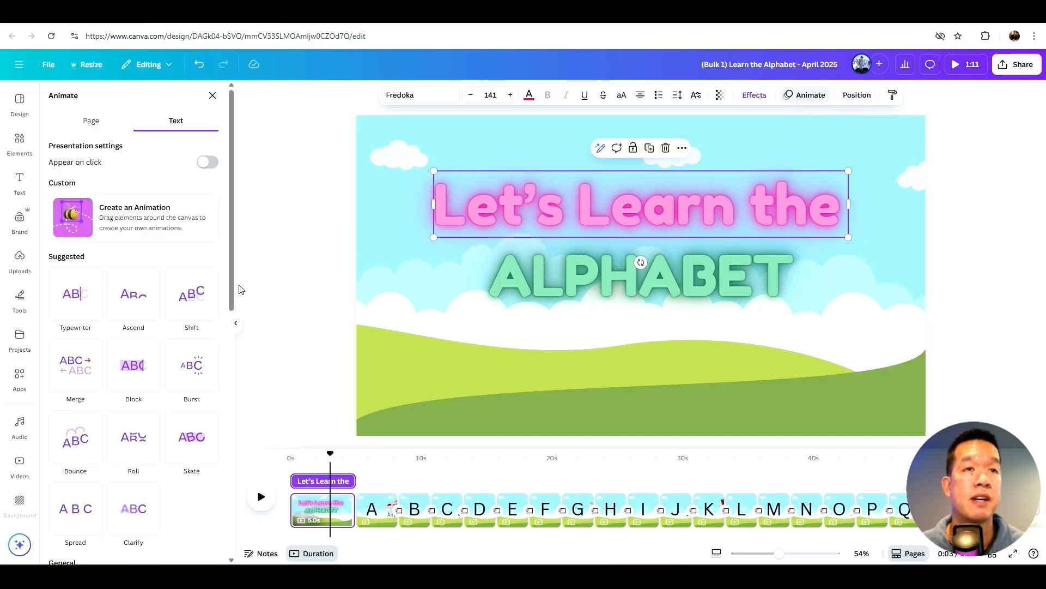
{"action": "left_click", "coordinate": [197, 297]}
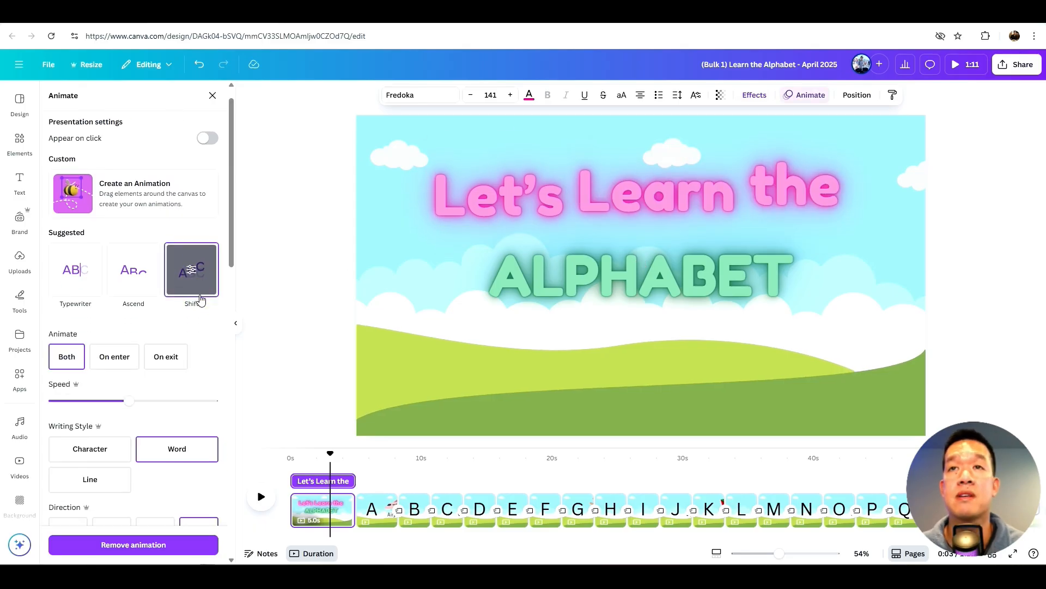
{"action": "left_click", "coordinate": [593, 270]}
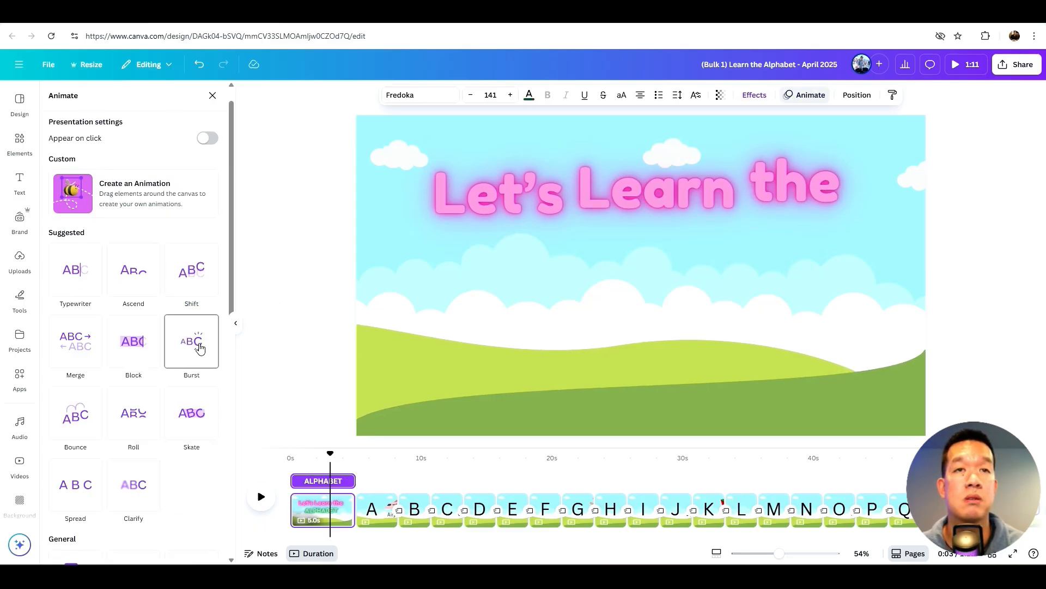
{"action": "left_click", "coordinate": [63, 424]}
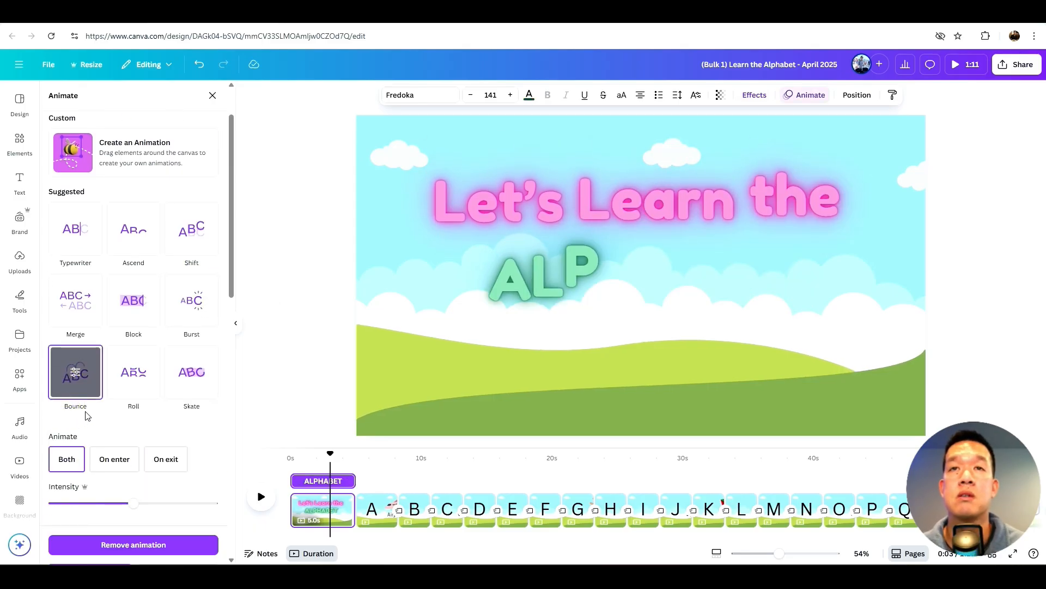
{"action": "left_click", "coordinate": [304, 241]}
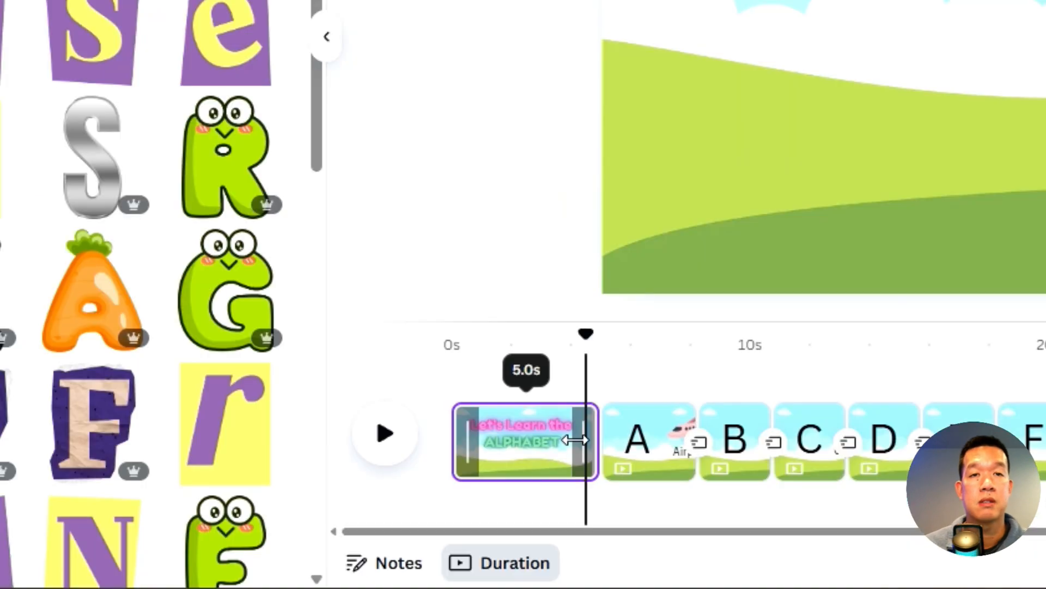
- Shorten the title page to 3.5 seconds and play it back
{"action": "left_click_drag", "start_coordinate": [347, 498], "coordinate": [328, 495]}
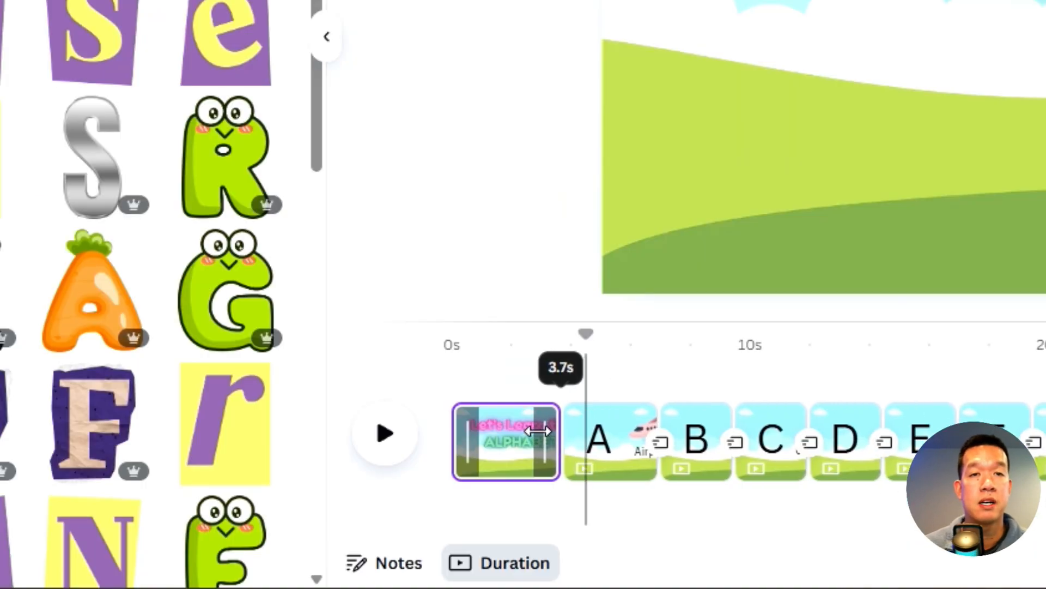
{"action": "left_click_drag", "start_coordinate": [537, 431], "coordinate": [532, 431]}
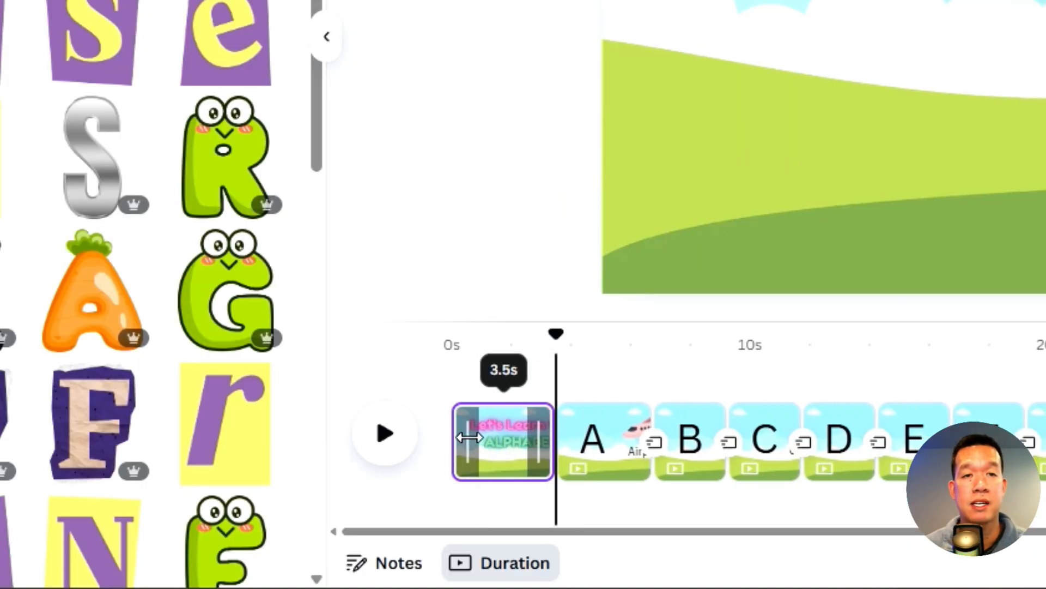
{"action": "left_click", "coordinate": [457, 436]}
{"action": "left_click", "coordinate": [385, 433]}
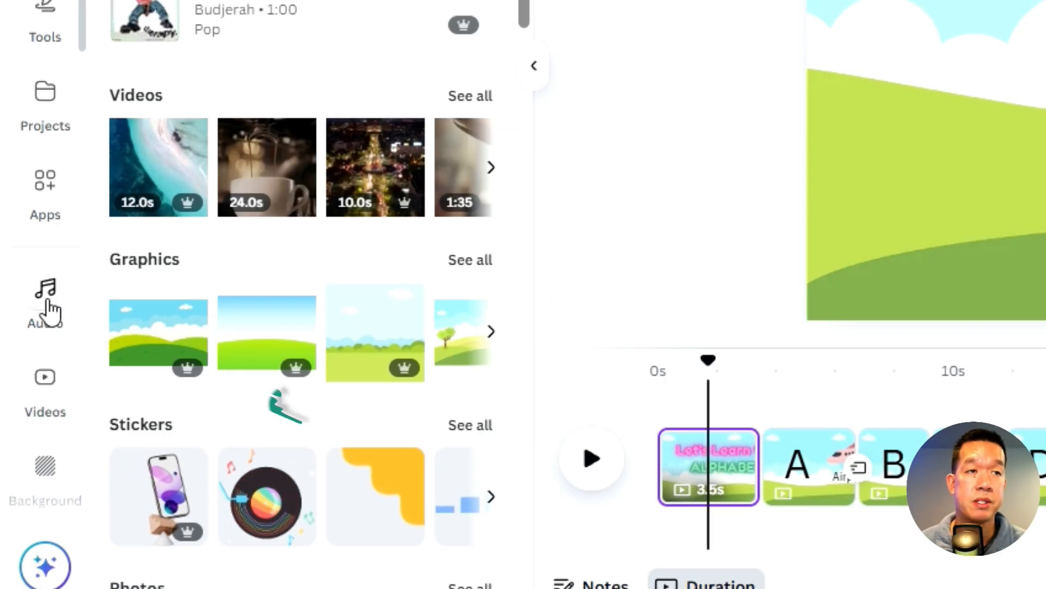
- Open the AI Voice generator to add a voiceover to the title page
{"action": "left_click", "coordinate": [47, 299]}
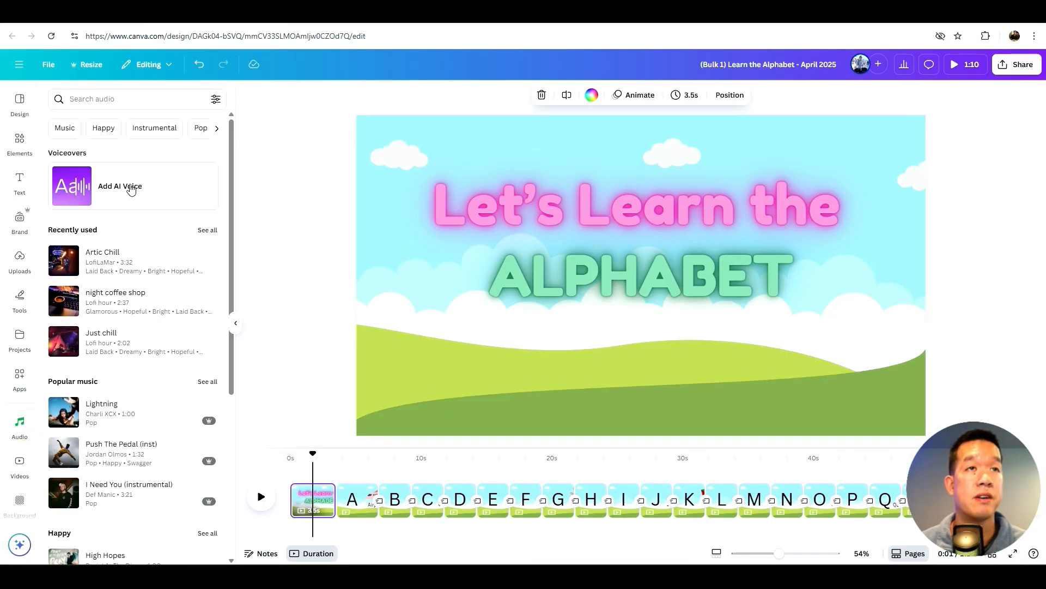
{"action": "left_click", "coordinate": [131, 188]}
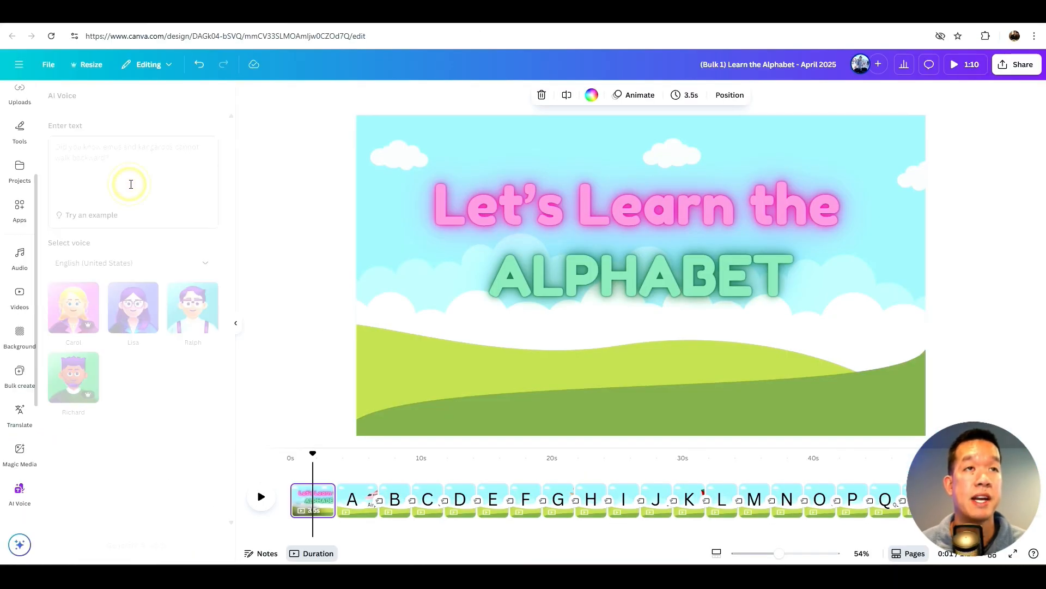
- Generate an AI voiceover reading "Let's Learn the Alphabet!" with the Lisa voice
{"action": "left_click", "coordinate": [125, 149]}
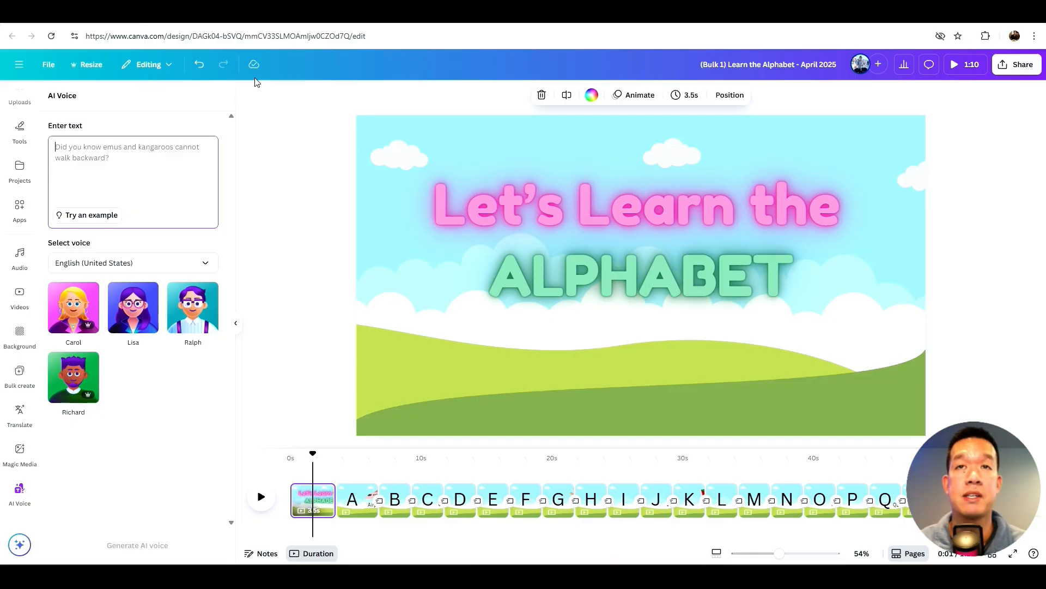
{"action": "type", "text": "I"}
{"action": "key", "text": "BackSpace"}
{"action": "key", "text": "BackSpace"}
{"action": "type", "text": "Let's Learn the Alphabet!"}
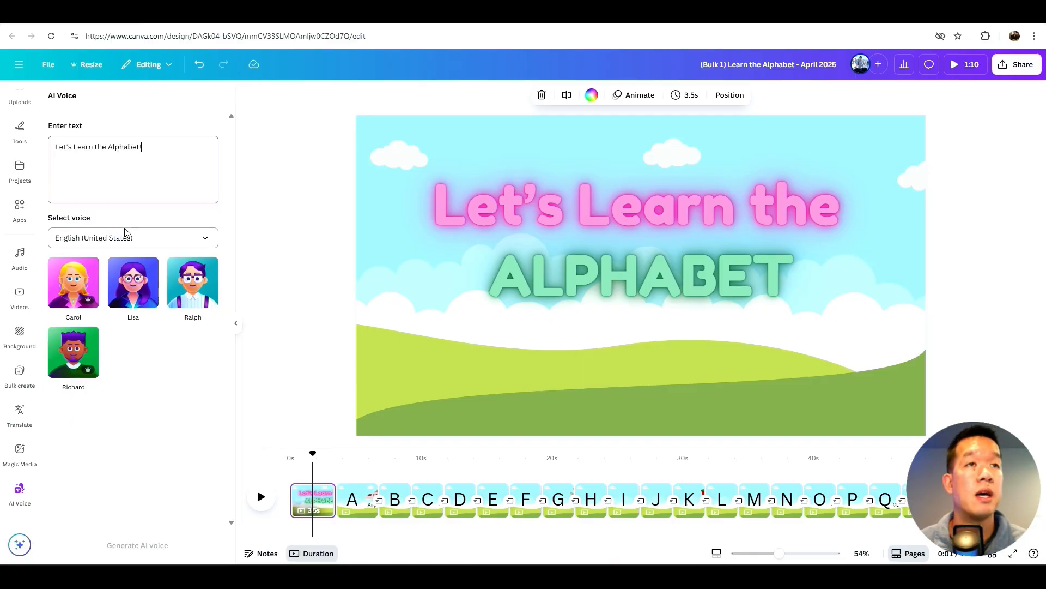
{"action": "left_click", "coordinate": [74, 289]}
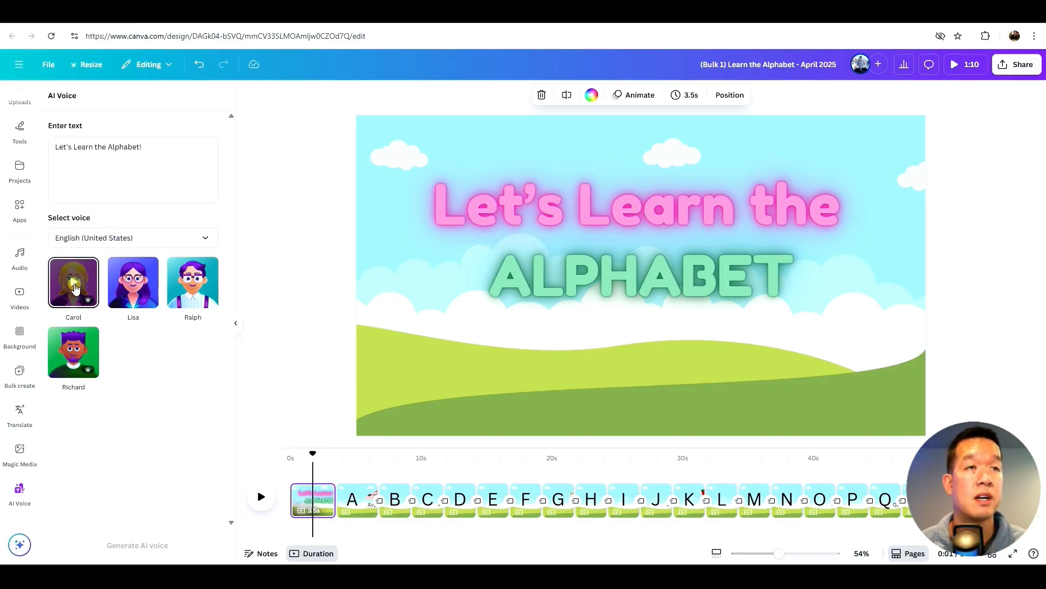
{"action": "left_click", "coordinate": [145, 298]}
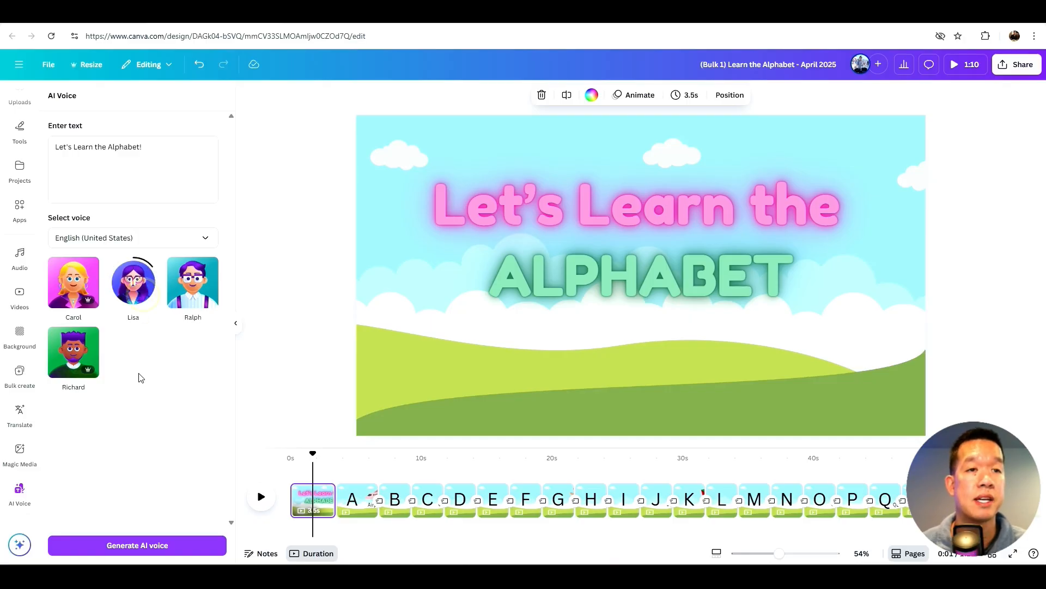
{"action": "left_click", "coordinate": [122, 545]}
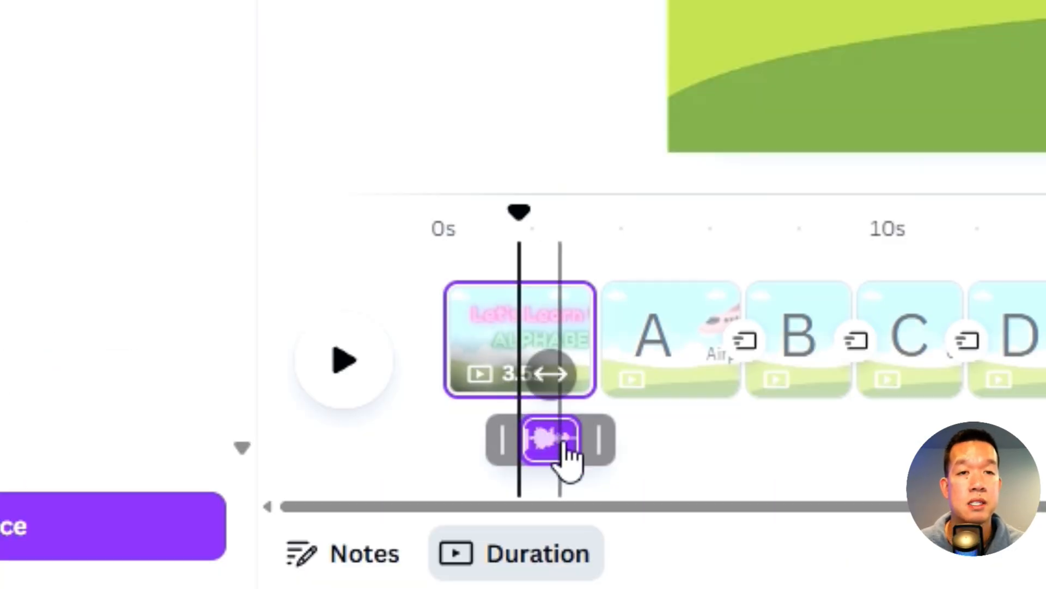
- Move the title voiceover clip to near the beginning of the "Let's Learn the Alphabet" page
{"action": "left_click", "coordinate": [639, 453]}
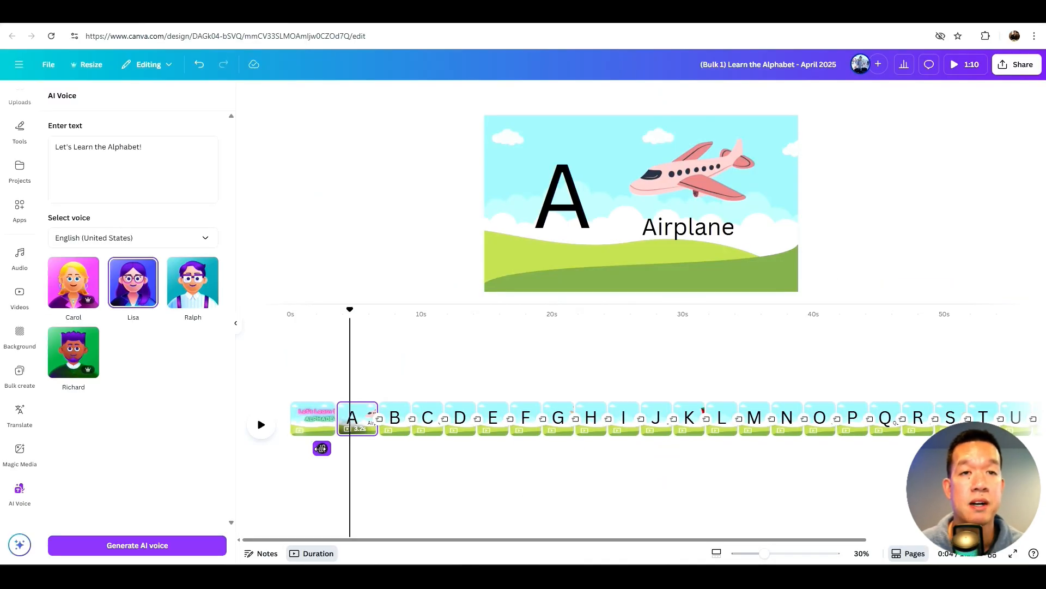
{"action": "left_click", "coordinate": [322, 448]}
{"action": "left_click_drag", "start_coordinate": [323, 460], "coordinate": [304, 450]}
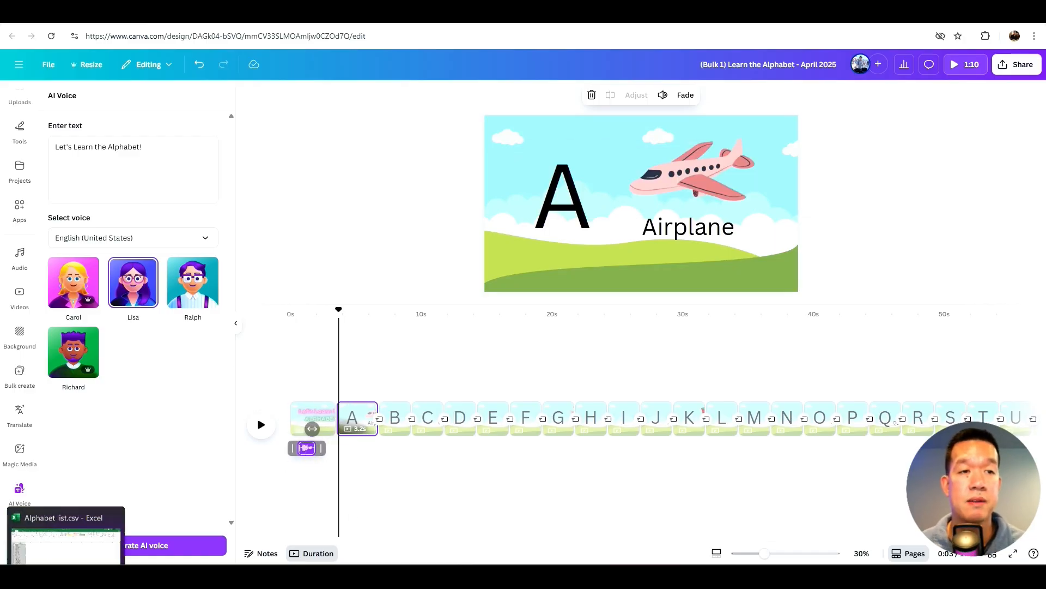
- Switch to Alphabet list.csv in Excel and bring its letters and fun objects, A to Z, into Canva's AI Voice text
{"action": "left_click", "coordinate": [66, 576]}
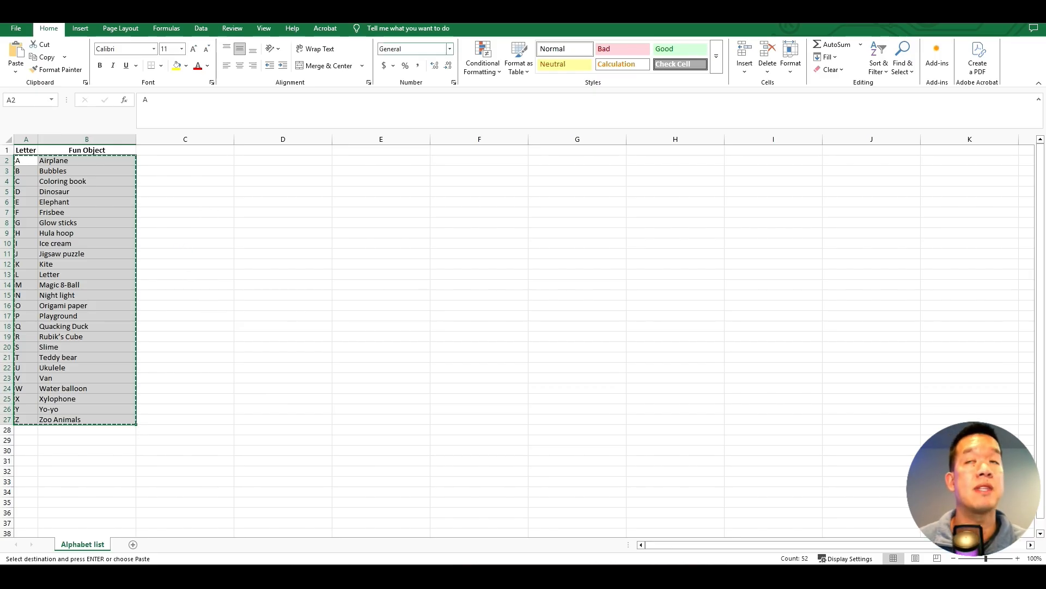
{"action": "key", "text": "alt+Tab"}
{"action": "type", "text": "A\tAirplane B\tBubbles C\tColoring book D\tDinosaur E\tElephant F\tFrisbee G\tGlow sticks H\tHula hoop I\tIce cream J\tJigsaw puzzle K\tKite L\tLetter M\tMagic 8-Ball N\tNight light O\tOrigami paper P\tPlayground Q\tQuacking Duck R\tRubik’s Cube S\tSlime T\tTeddy bear U\tUkulele V\tVan W\tWater balloon X\tXylophone Y\tYo-yo Z\tZoo Animals"}
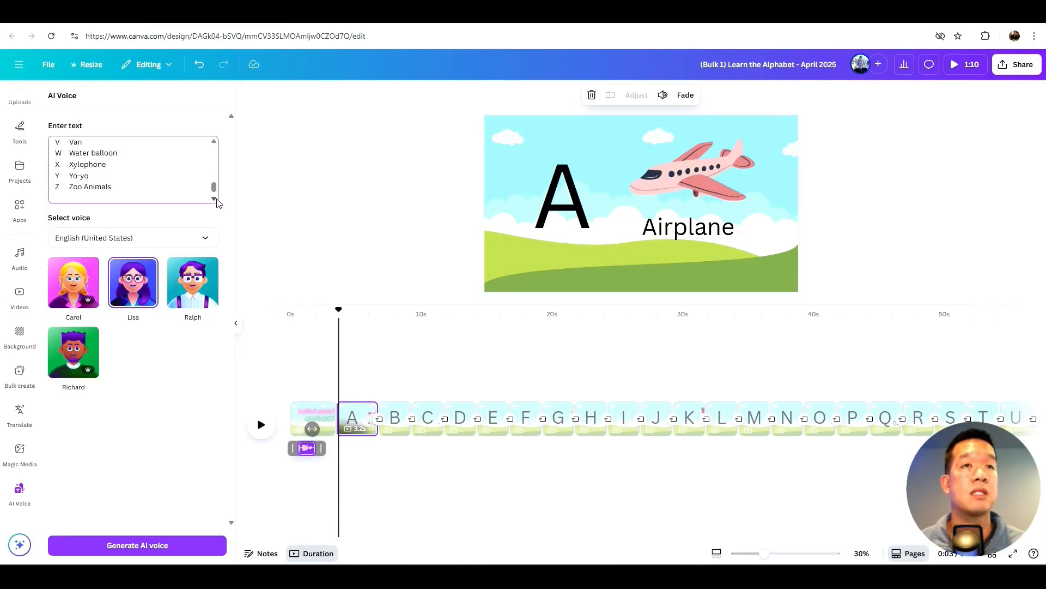
- Check the punctuation after each letter and object throughout the AI voice text
{"action": "scroll", "coordinate": [208, 201], "scroll_direction": "up", "scroll_amount": 7}
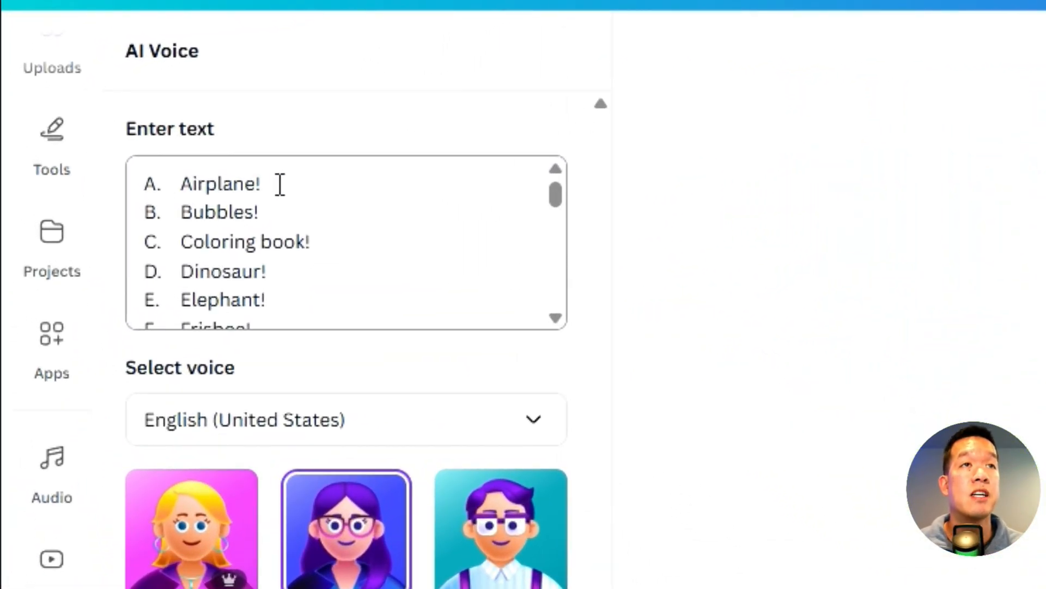
{"action": "scroll", "coordinate": [330, 251], "scroll_direction": "down", "scroll_amount": 10}
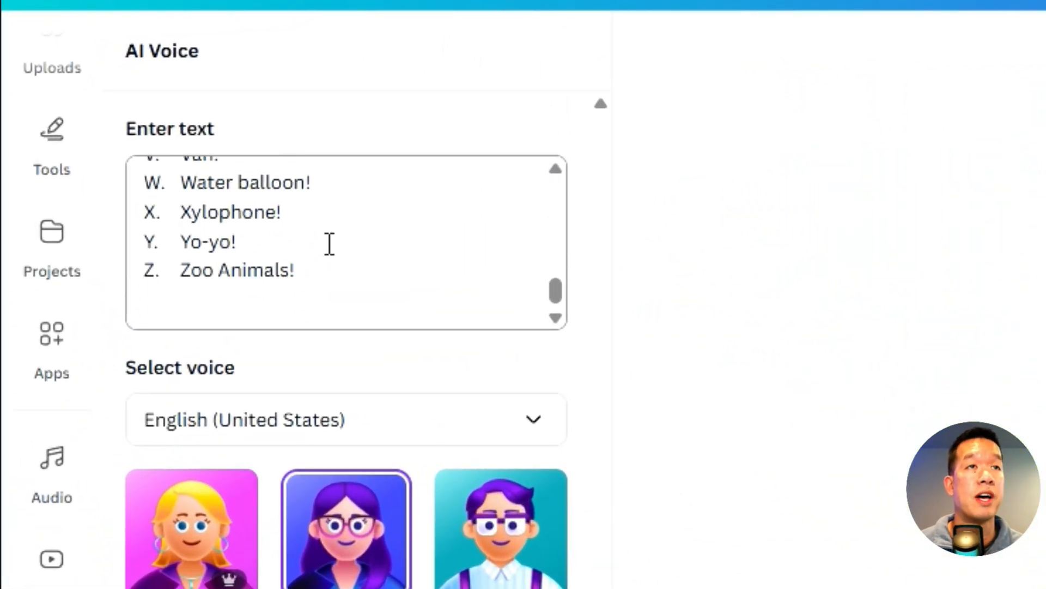
{"action": "scroll", "coordinate": [339, 260], "scroll_direction": "up", "scroll_amount": 5}
{"action": "scroll", "coordinate": [182, 194], "scroll_direction": "up", "scroll_amount": 5}
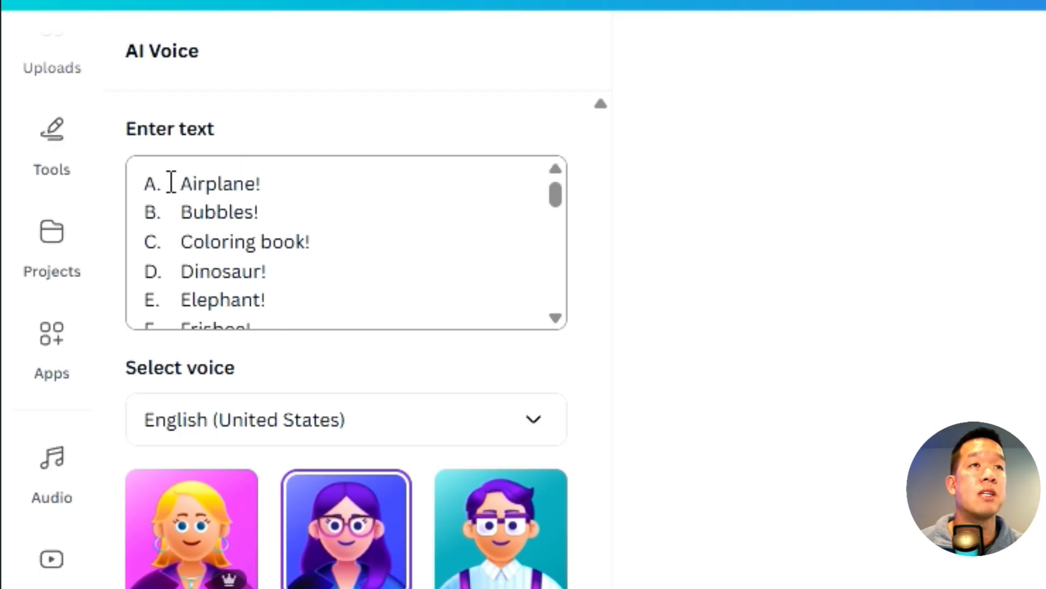
{"action": "left_click", "coordinate": [171, 183]}
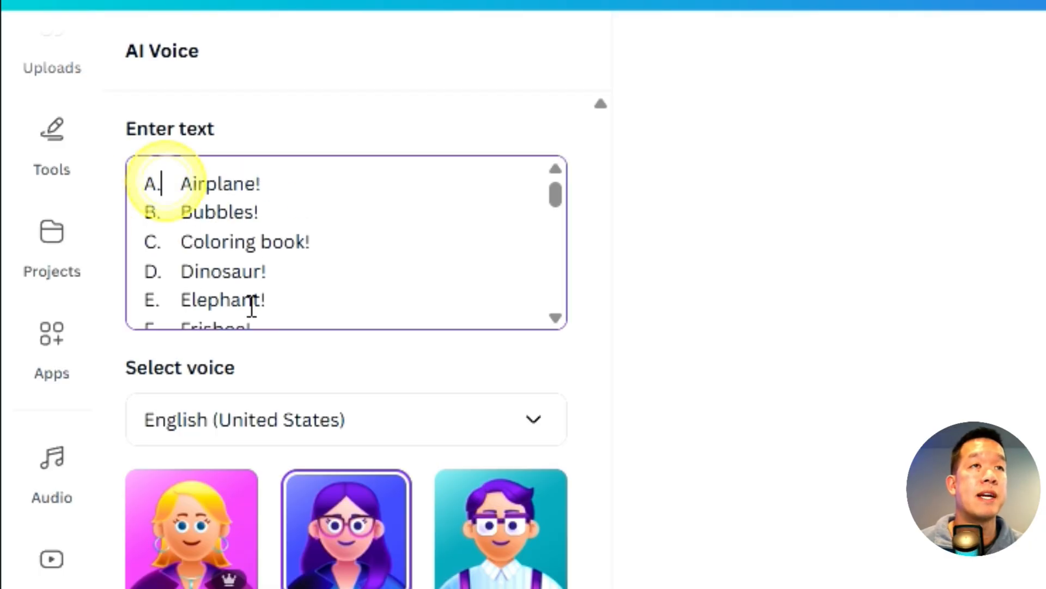
{"action": "left_click", "coordinate": [307, 183]}
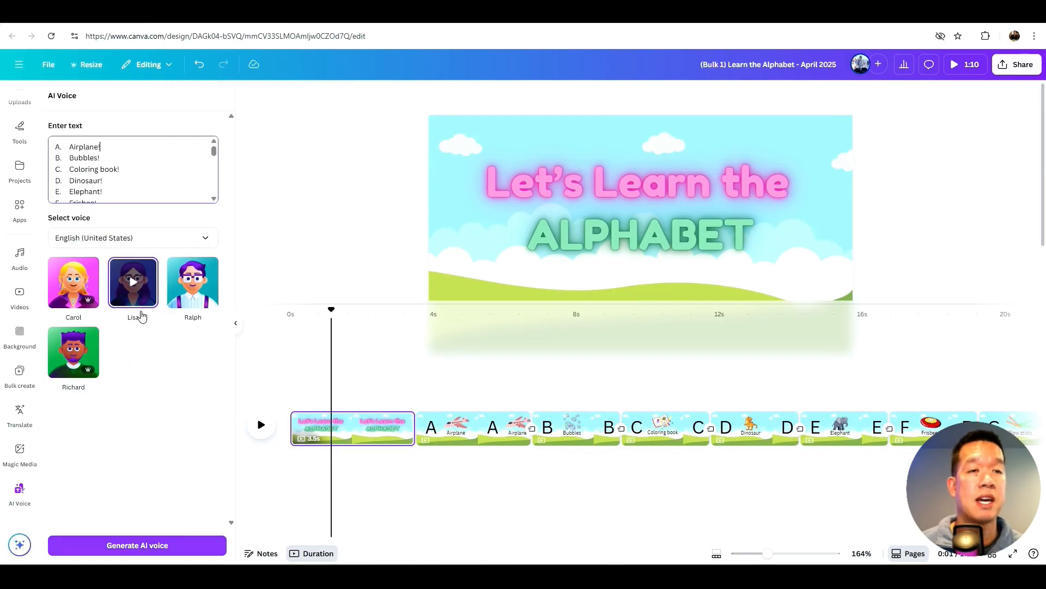
- Generate the AI voiceover for the A to Z list with the Lisa voice and play its beginning
{"action": "left_click", "coordinate": [141, 545]}
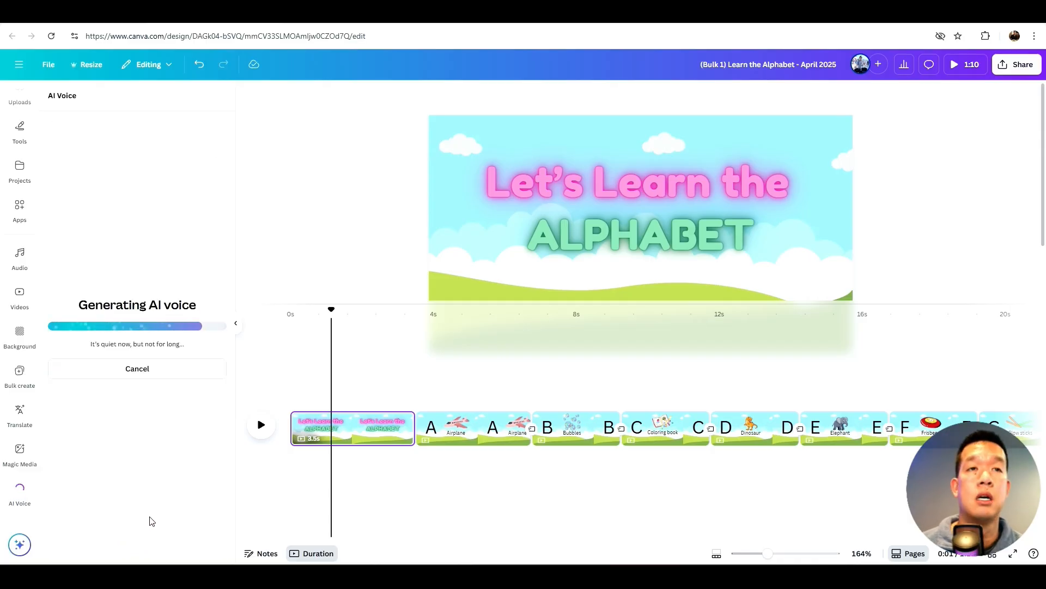
{"action": "left_click", "coordinate": [261, 428]}
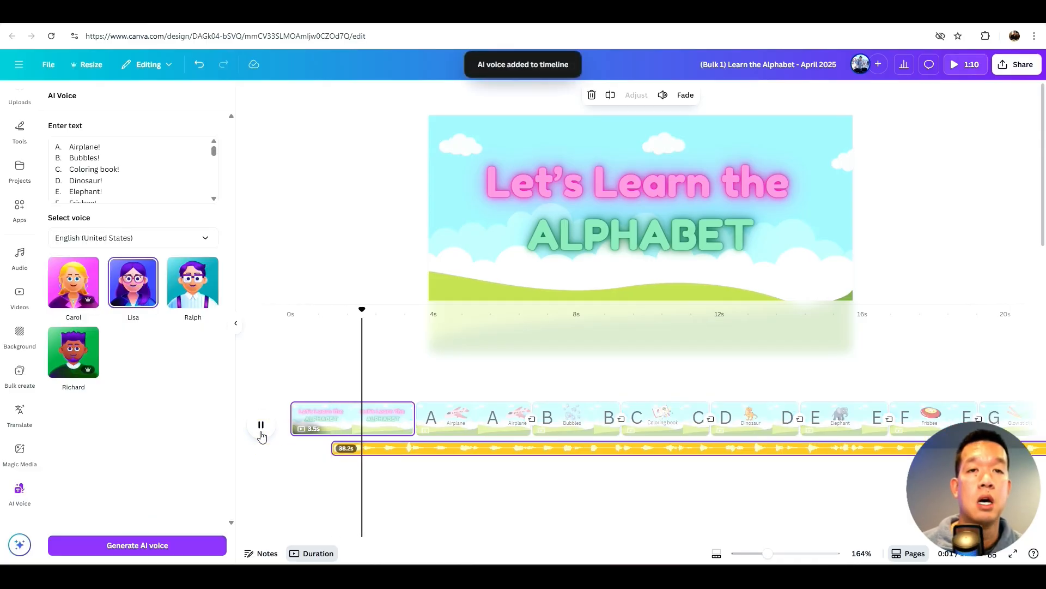
{"action": "left_click", "coordinate": [260, 428]}
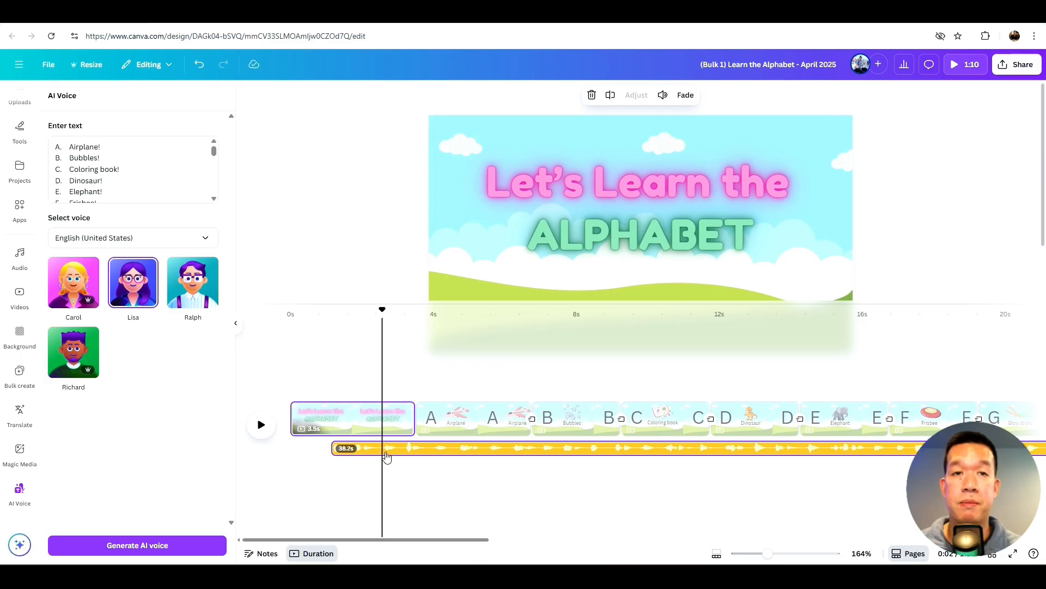
- Align the split alphabet voice clips with their letter pages and play the video from the Bubbles page
{"action": "left_click_drag", "start_coordinate": [401, 447], "coordinate": [481, 442]}
{"action": "left_click", "coordinate": [436, 418]}
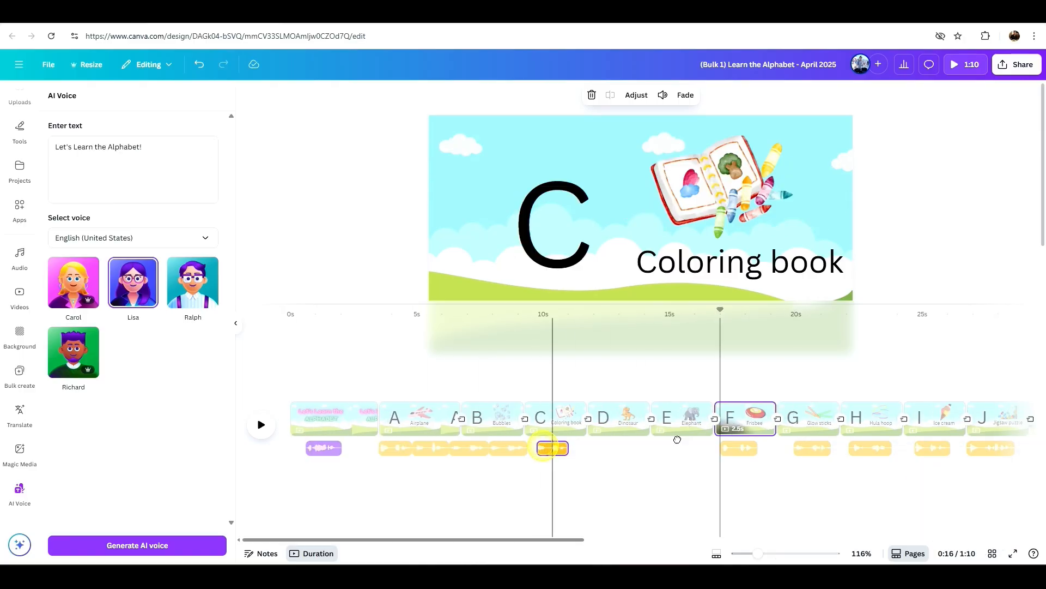
{"action": "left_click_drag", "start_coordinate": [554, 442], "coordinate": [485, 443]}
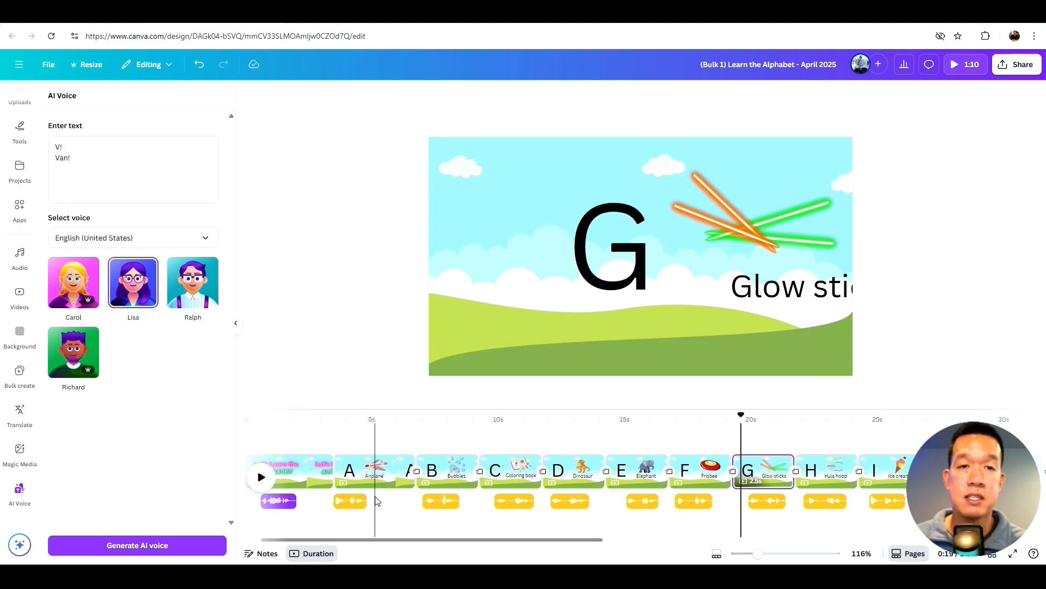
{"action": "left_click", "coordinate": [439, 500]}
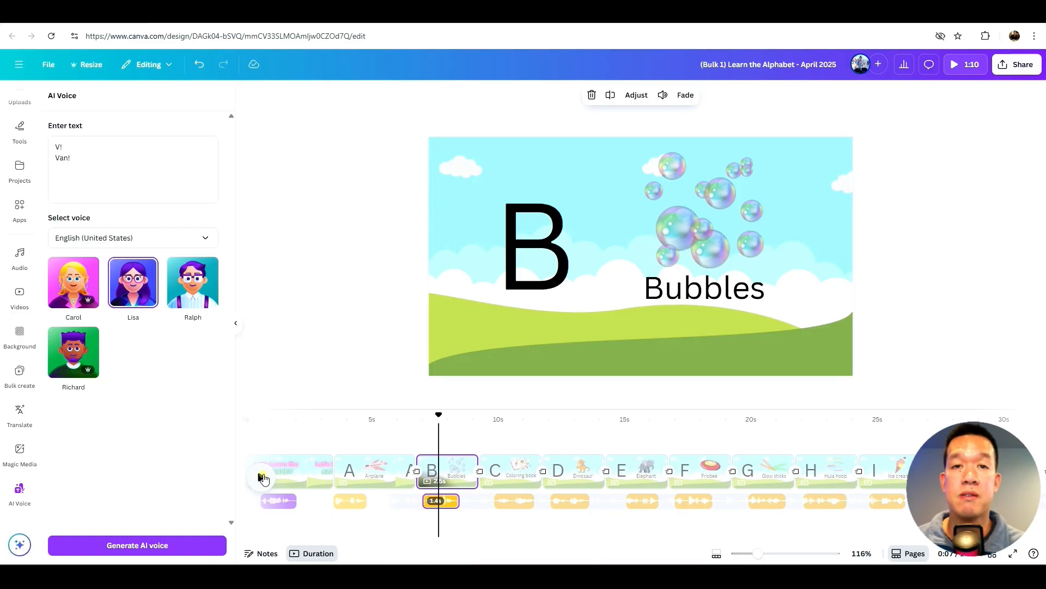
{"action": "left_click", "coordinate": [262, 476]}
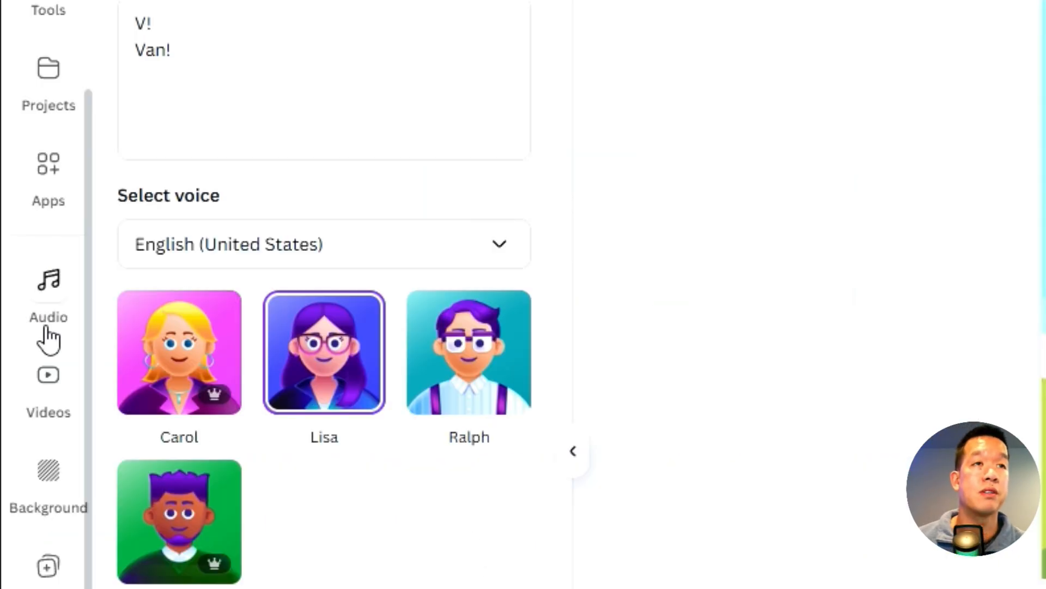
- Preview Lollipop Land from a "childrens song" audio search and add the track at the start of the timeline
{"action": "left_click", "coordinate": [52, 292]}
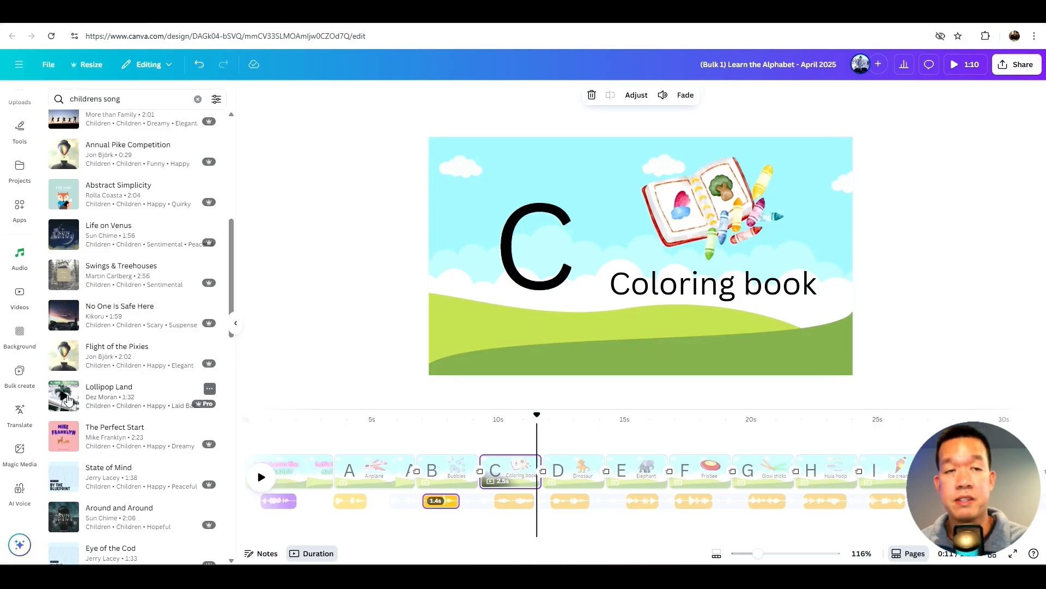
{"action": "left_click", "coordinate": [67, 399]}
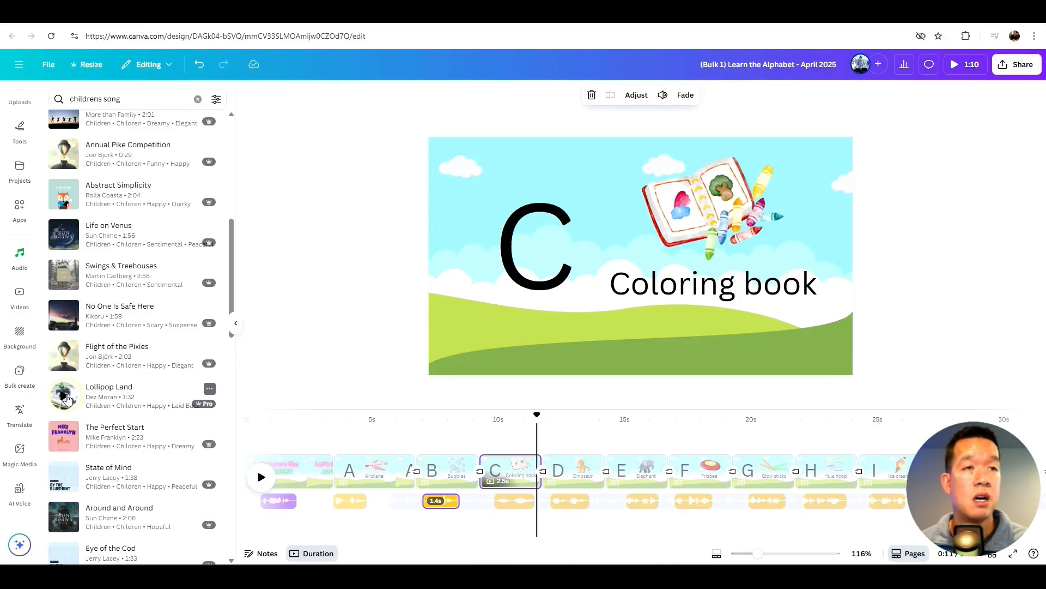
{"action": "left_click", "coordinate": [65, 397]}
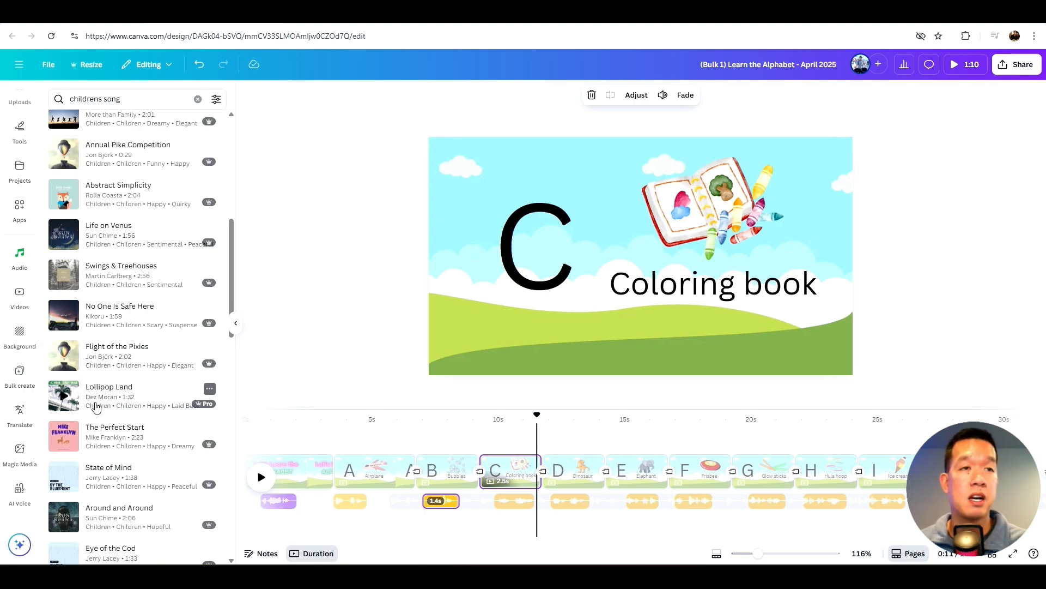
{"action": "left_click_drag", "start_coordinate": [168, 441], "coordinate": [300, 511]}
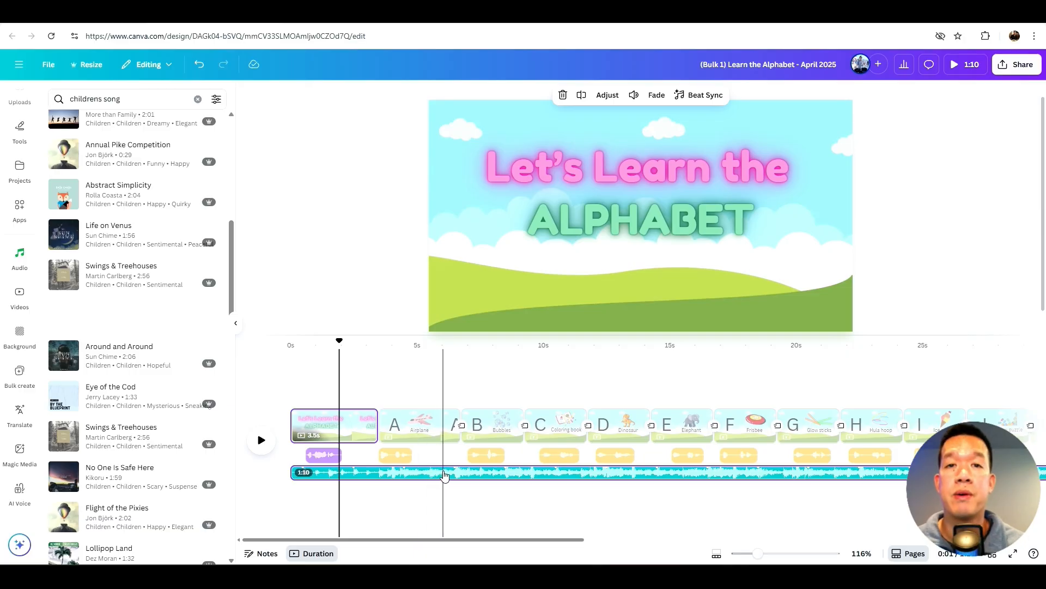
- Play the video from the end of the Airplane page to hear the music together with the voiceover
{"action": "left_click", "coordinate": [460, 381]}
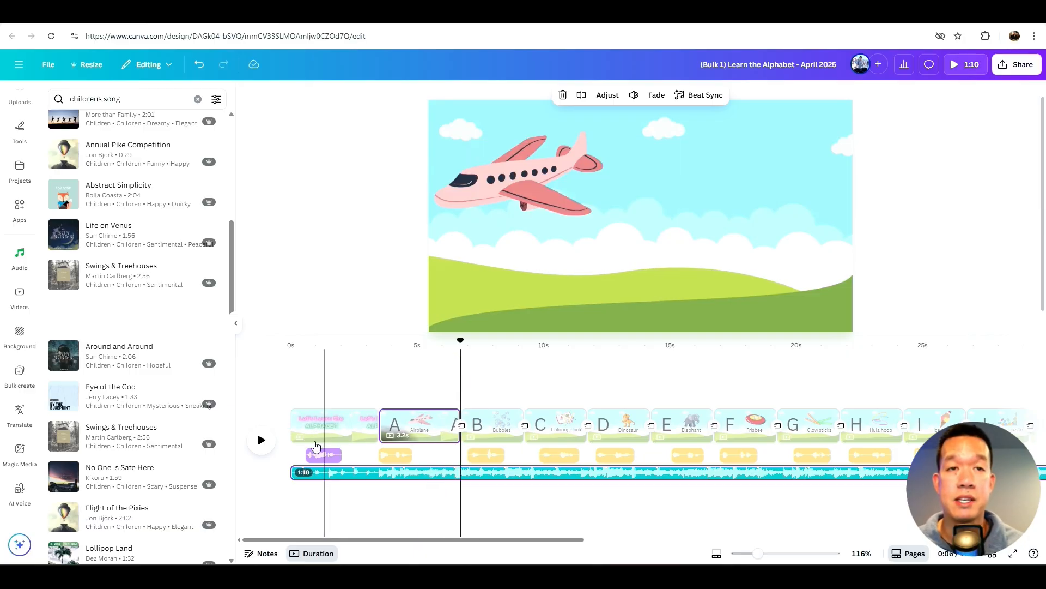
{"action": "left_click", "coordinate": [269, 445]}
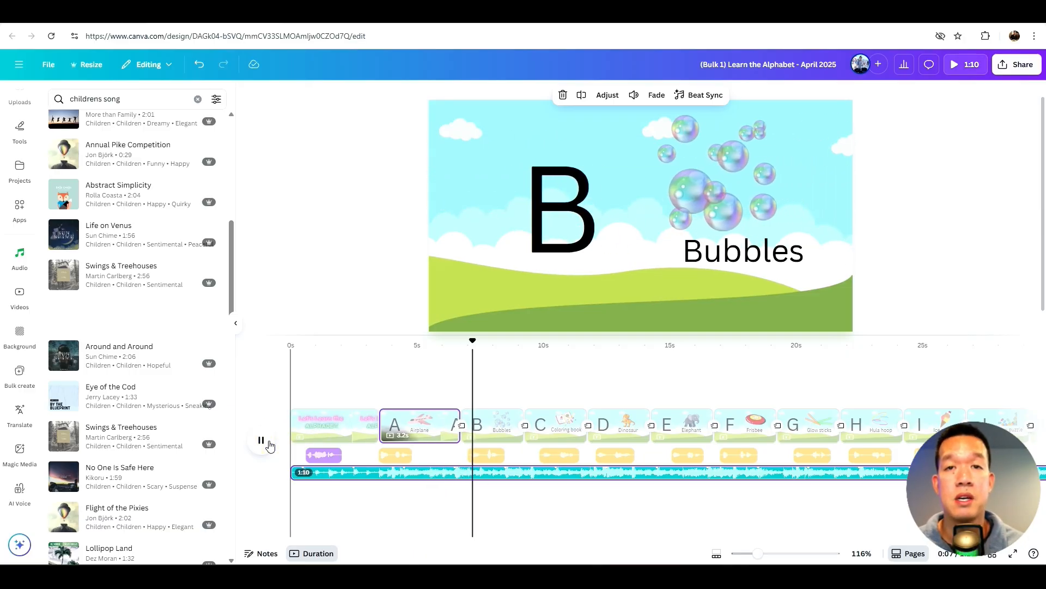
{"action": "left_click", "coordinate": [265, 442]}
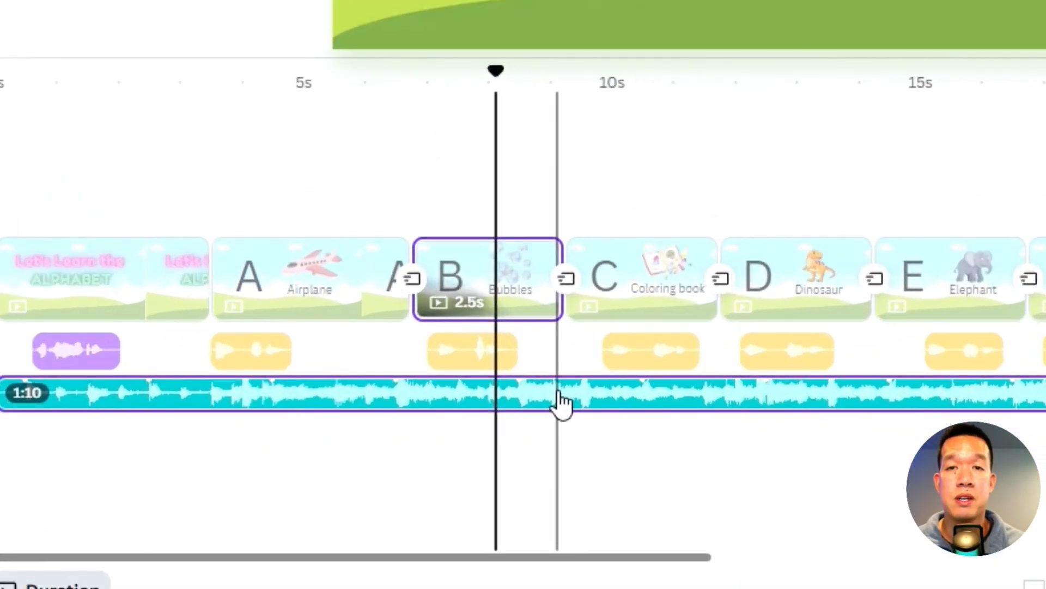
- Lower the Lollipop Land track's volume to 45 and play back the Airplane page
{"action": "right_click", "coordinate": [555, 403]}
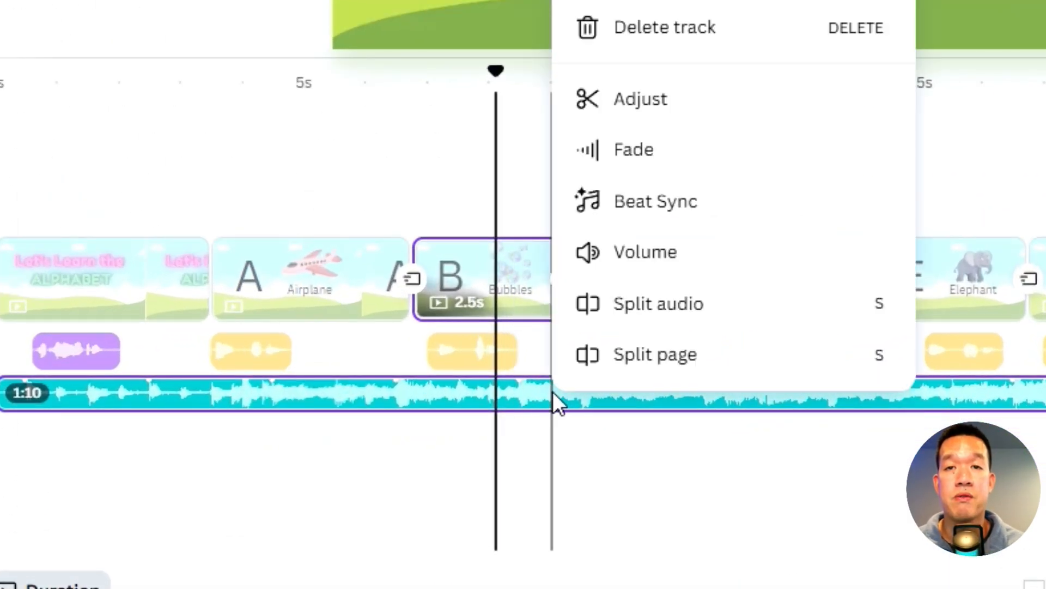
{"action": "left_click", "coordinate": [654, 256]}
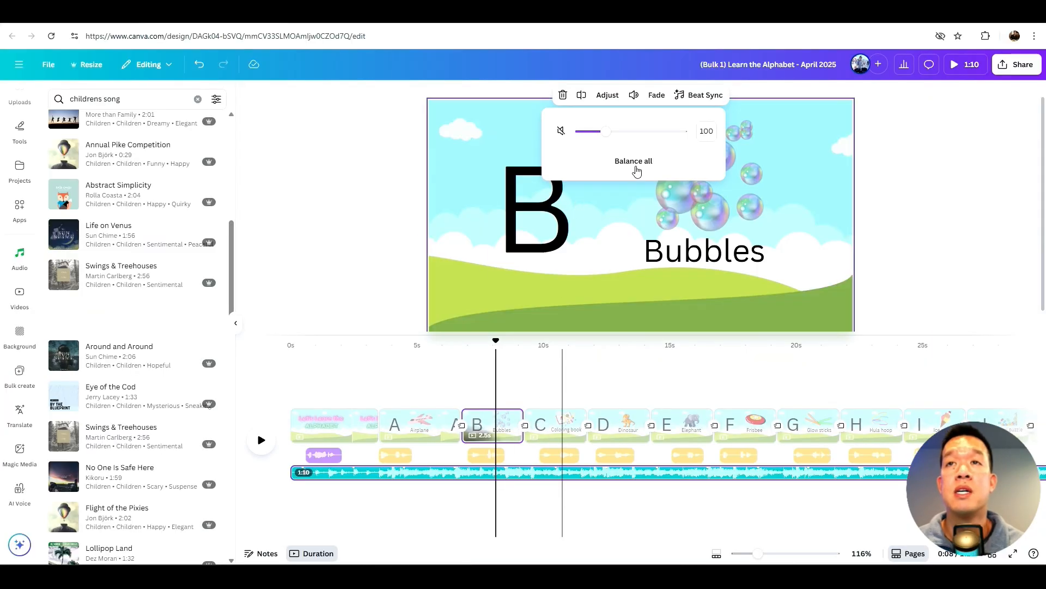
{"action": "left_click_drag", "start_coordinate": [607, 136], "coordinate": [593, 137]}
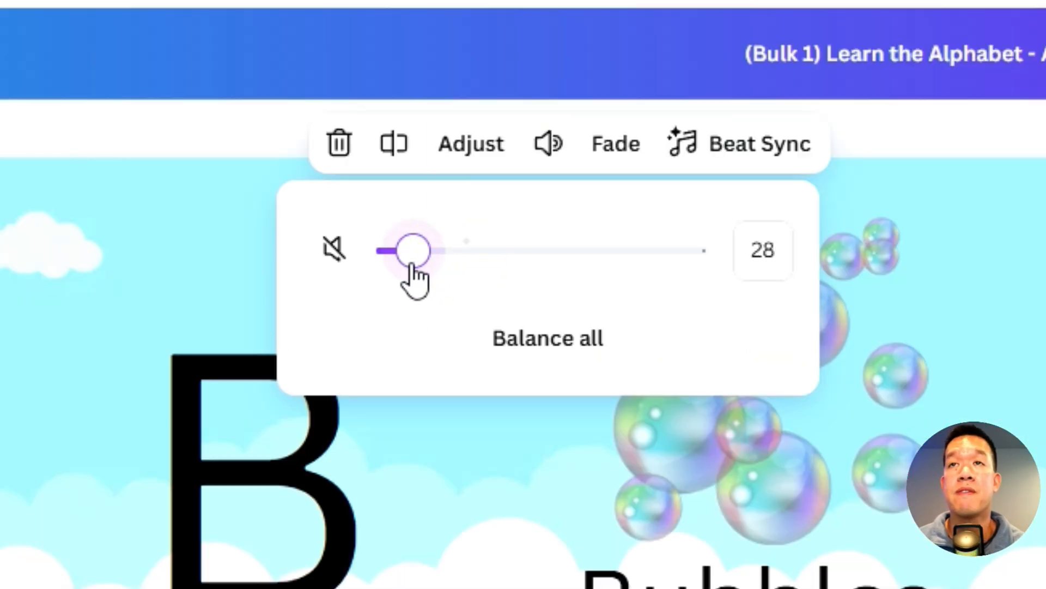
{"action": "left_click_drag", "start_coordinate": [425, 263], "coordinate": [433, 268]}
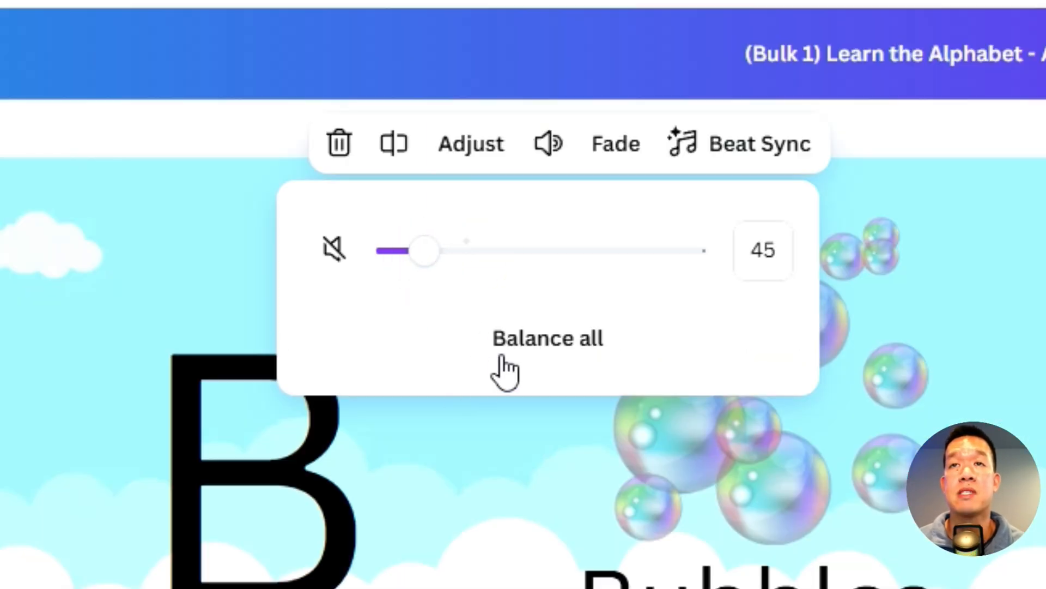
{"action": "left_click", "coordinate": [262, 440]}
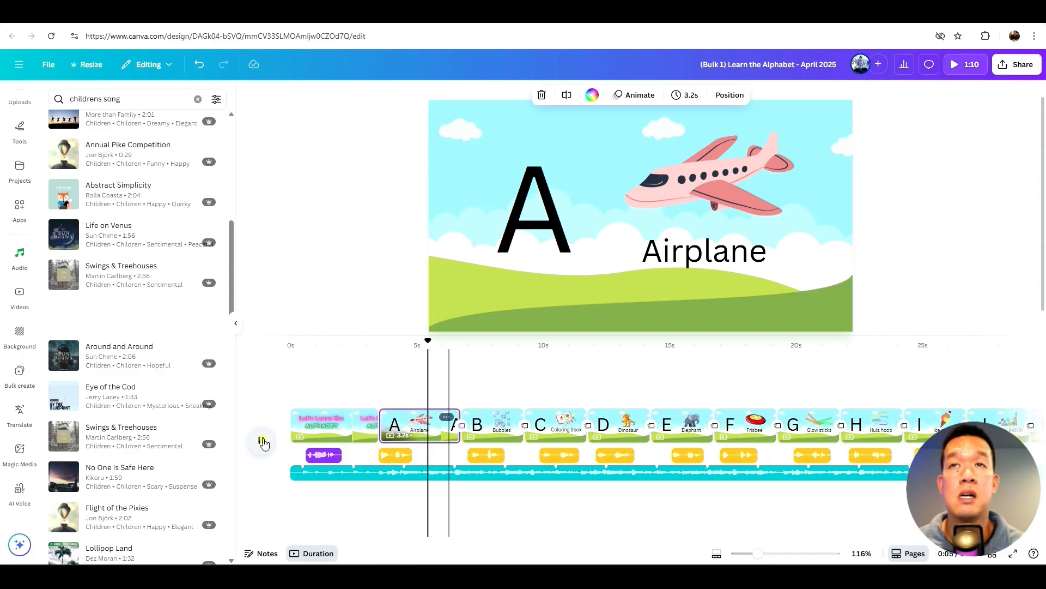
{"action": "left_click", "coordinate": [262, 441]}
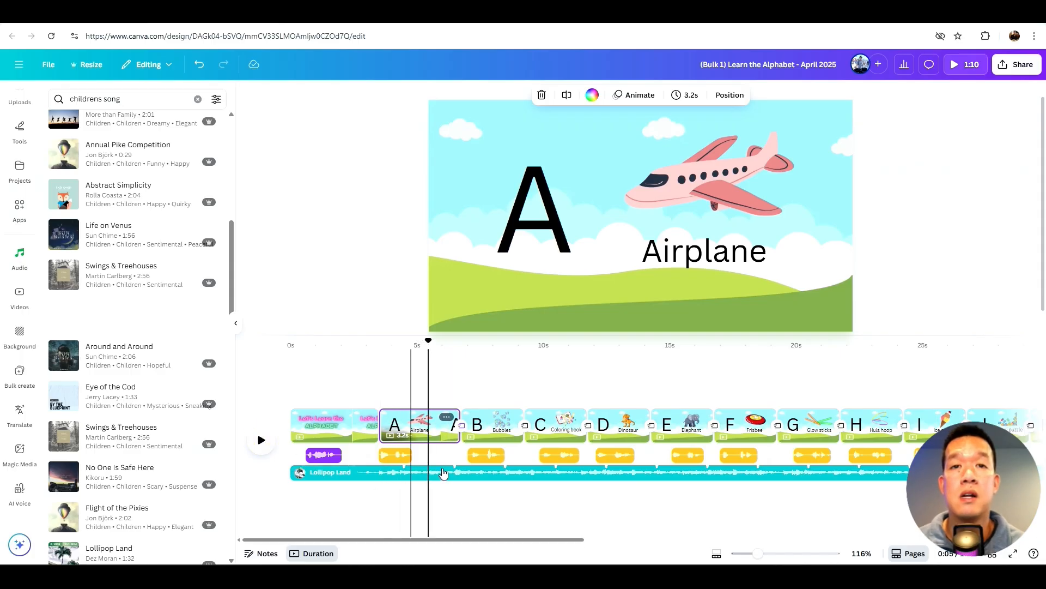
- Open the volume setting of the Lollipop Land track
{"action": "left_click", "coordinate": [447, 470]}
{"action": "right_click", "coordinate": [447, 470]}
{"action": "left_click", "coordinate": [480, 400]}
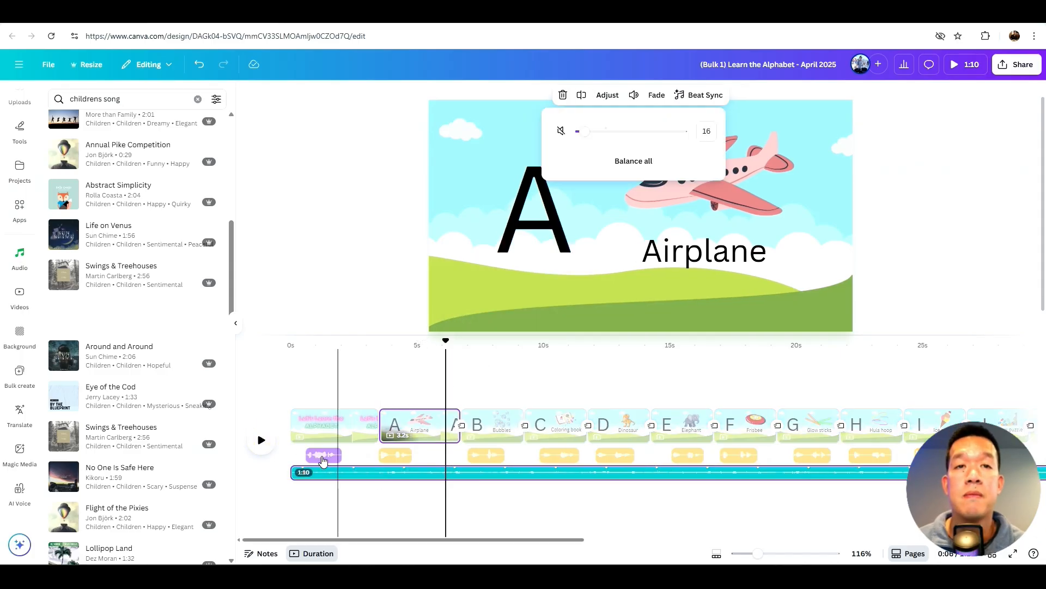
- Play back the Airplane-to-Bubbles section to check the background music level, and go to the final Zoo Animals page
{"action": "left_click", "coordinate": [260, 443]}
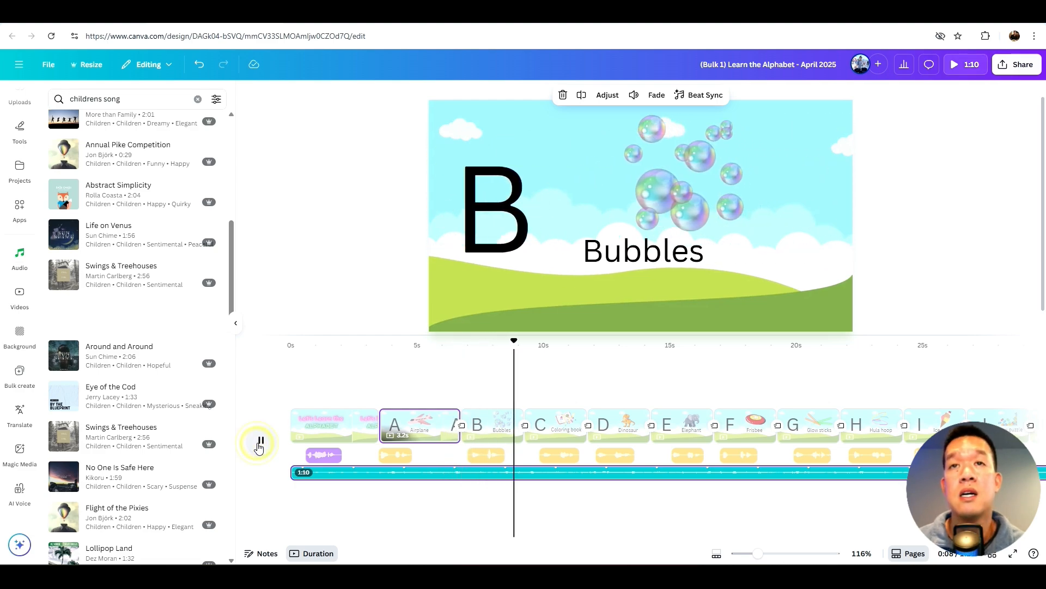
{"action": "left_click", "coordinate": [260, 442]}
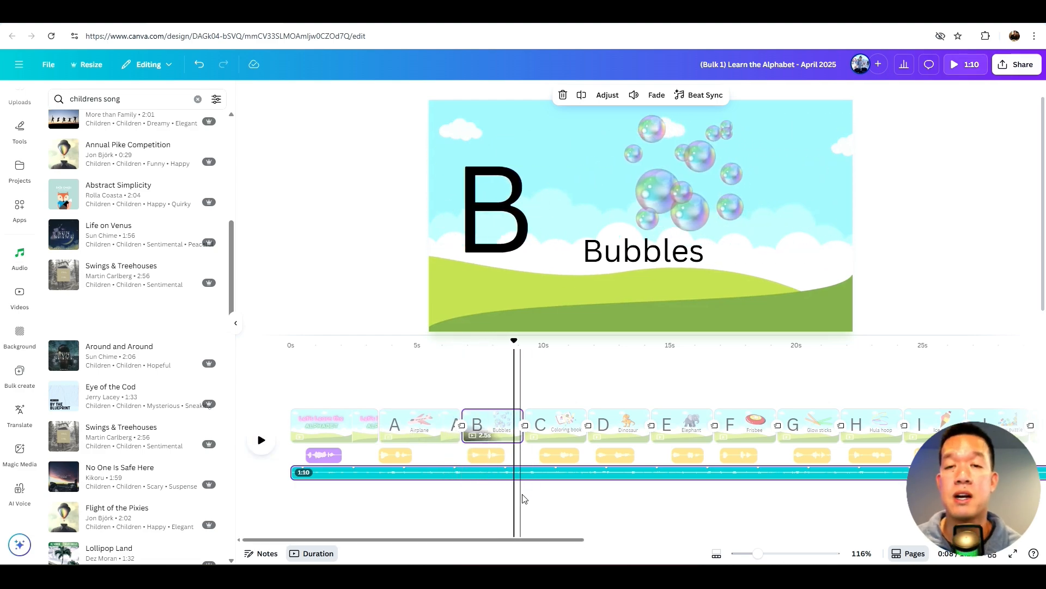
{"action": "left_click_drag", "start_coordinate": [521, 538], "coordinate": [1032, 520]}
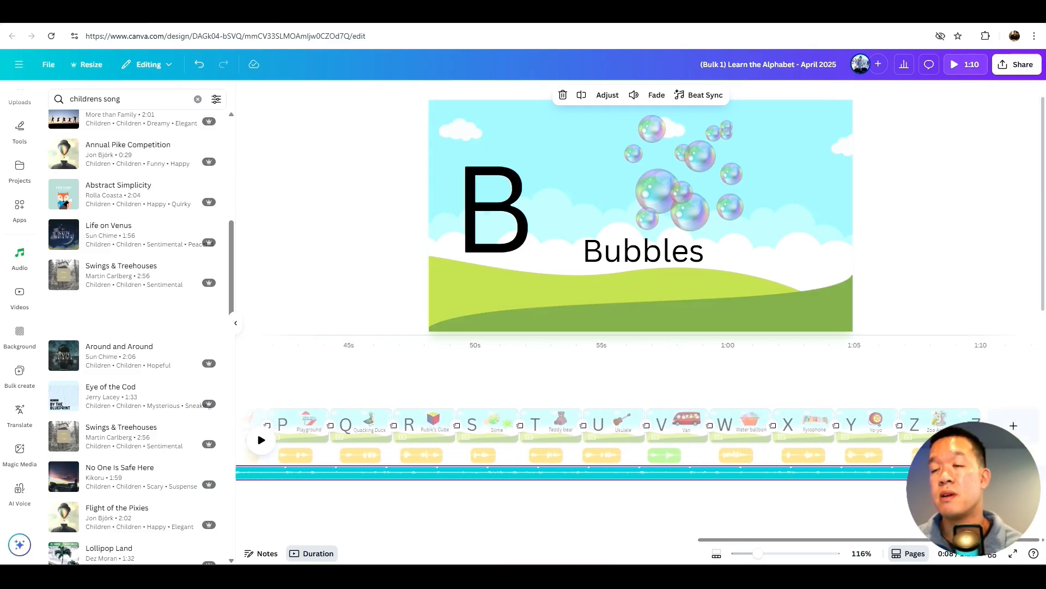
{"action": "left_click", "coordinate": [976, 417]}
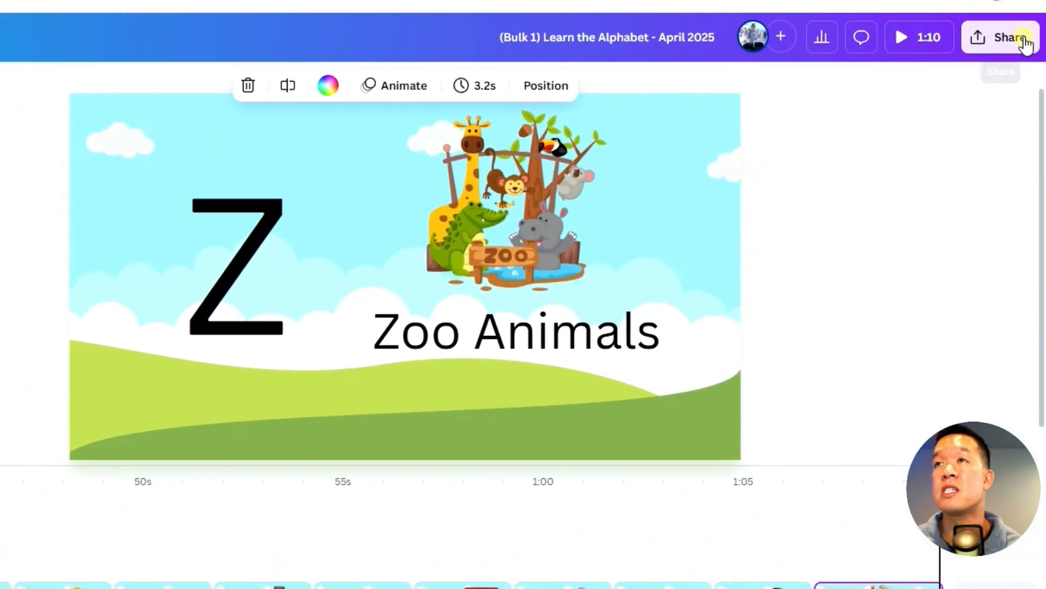
- Open the download settings for the alphabet video and select All pages (1–27) for the MP4 export
{"action": "left_click", "coordinate": [1015, 59]}
{"action": "left_click", "coordinate": [748, 378]}
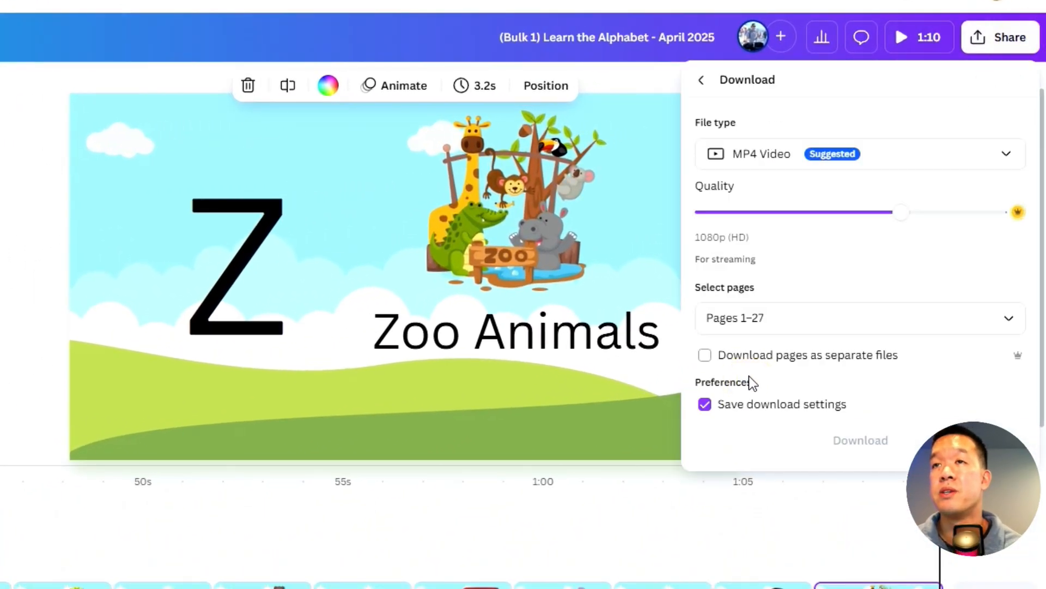
{"action": "left_click", "coordinate": [744, 316]}
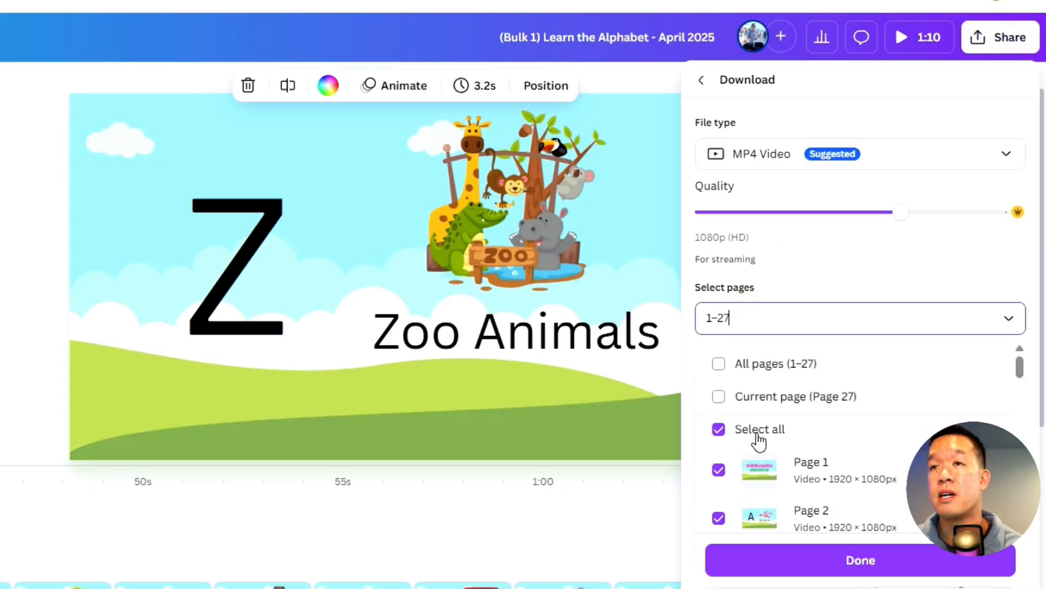
{"action": "scroll", "coordinate": [864, 456], "scroll_direction": "down", "scroll_amount": 2}
{"action": "scroll", "coordinate": [804, 401], "scroll_direction": "up", "scroll_amount": 2}
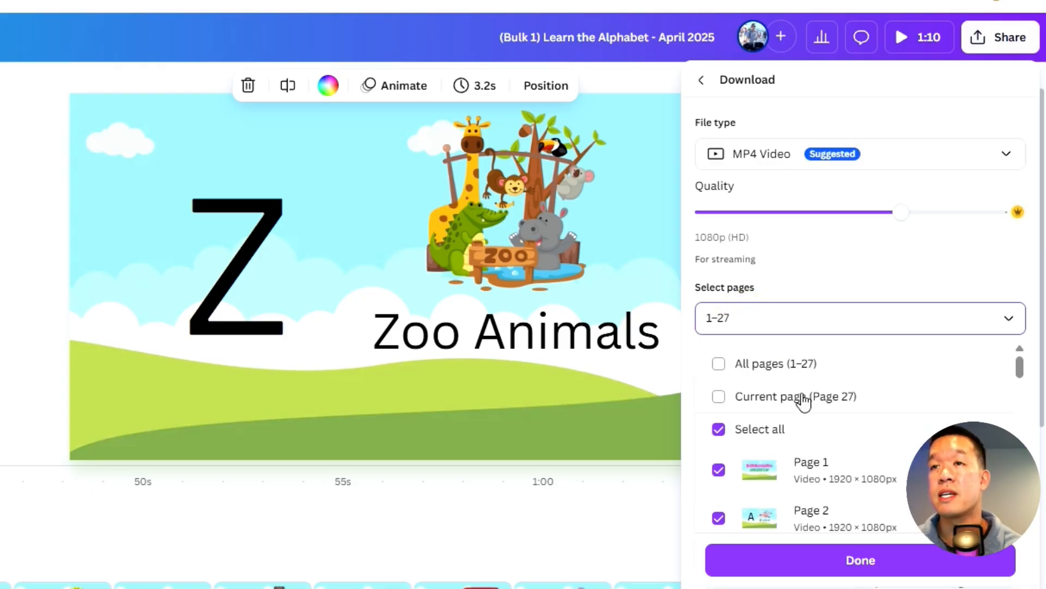
{"action": "left_click", "coordinate": [775, 364]}
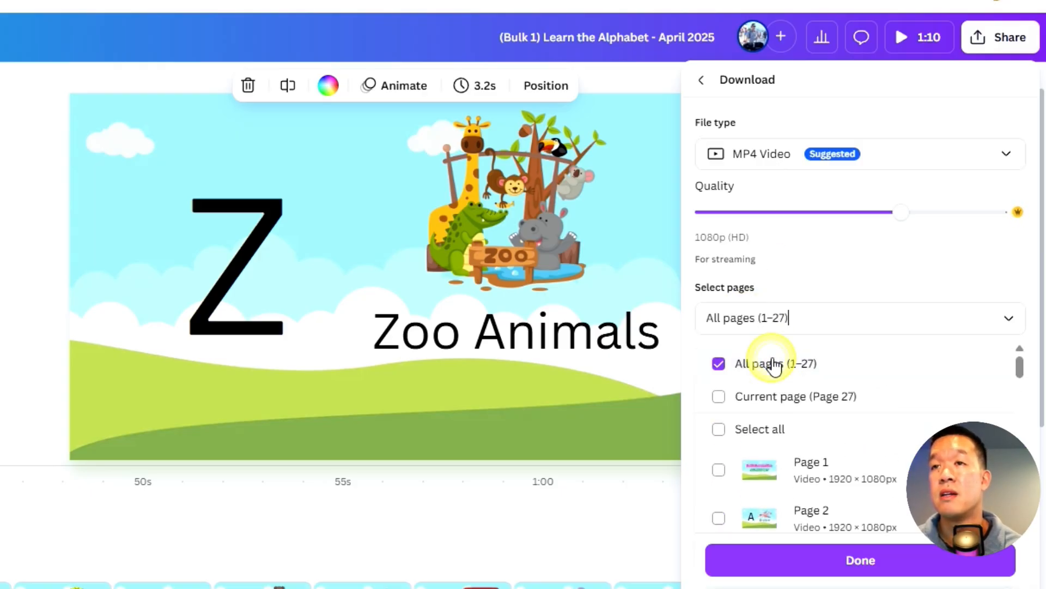
{"action": "left_click", "coordinate": [869, 560]}
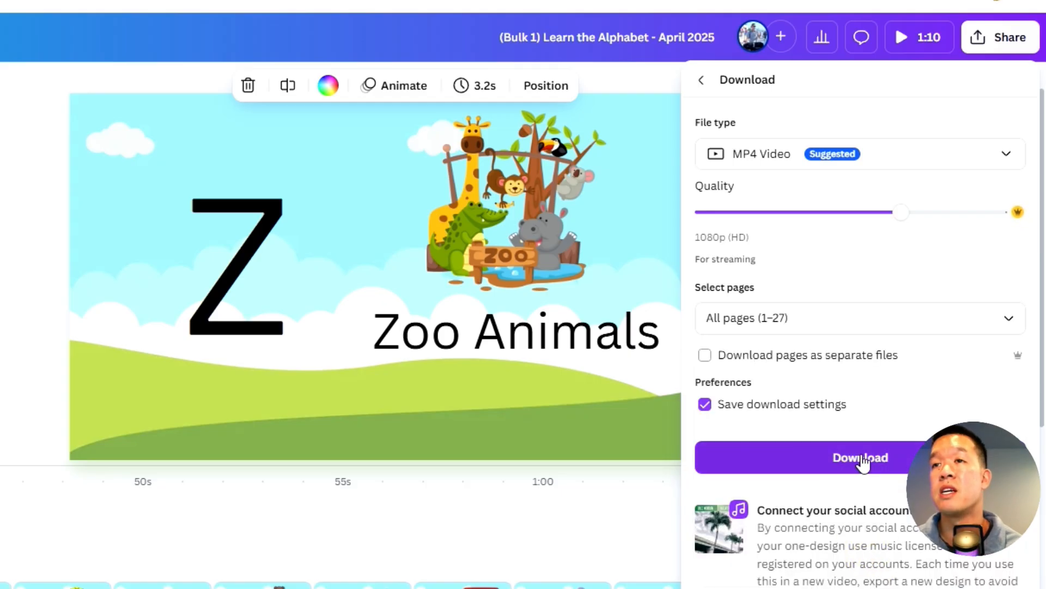
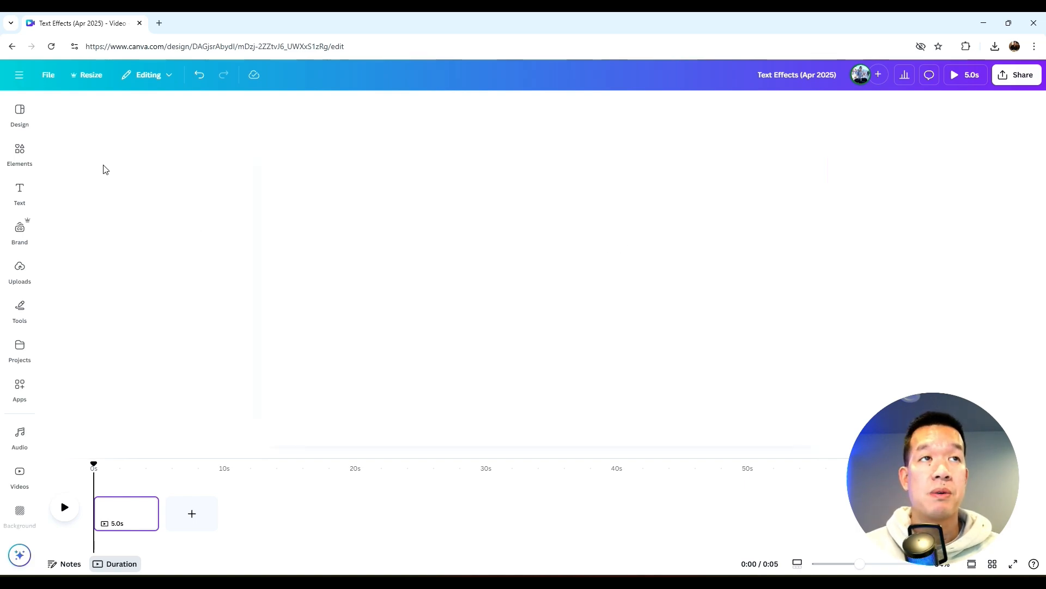
- Add a square shape to the blank page of the Text Effects design and fill it with solid black
{"action": "left_click", "coordinate": [20, 155]}
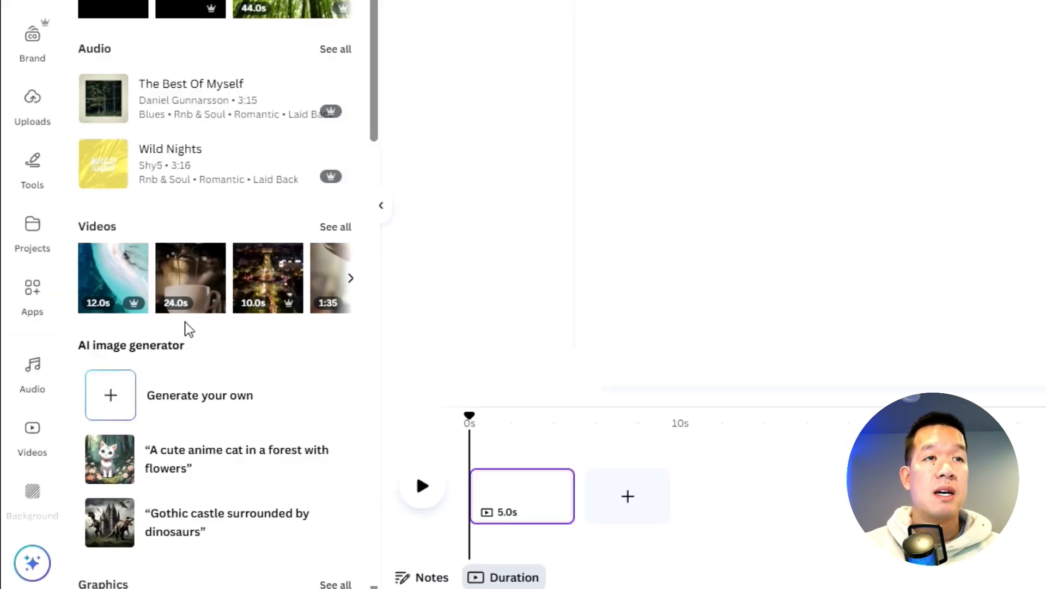
{"action": "scroll", "coordinate": [191, 327], "scroll_direction": "down", "scroll_amount": 15}
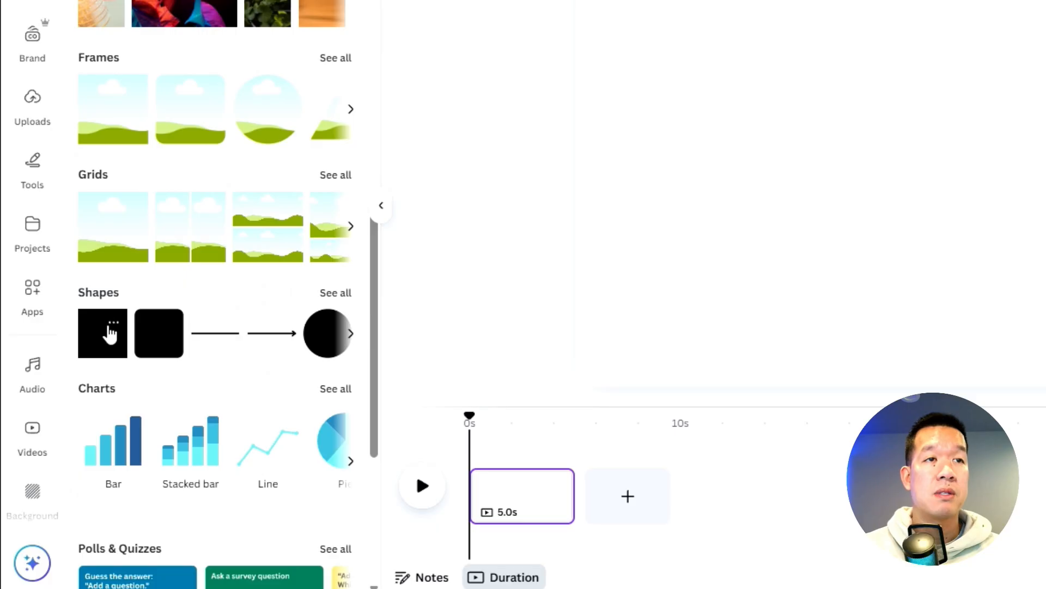
{"action": "left_click", "coordinate": [113, 322]}
{"action": "left_click", "coordinate": [103, 334]}
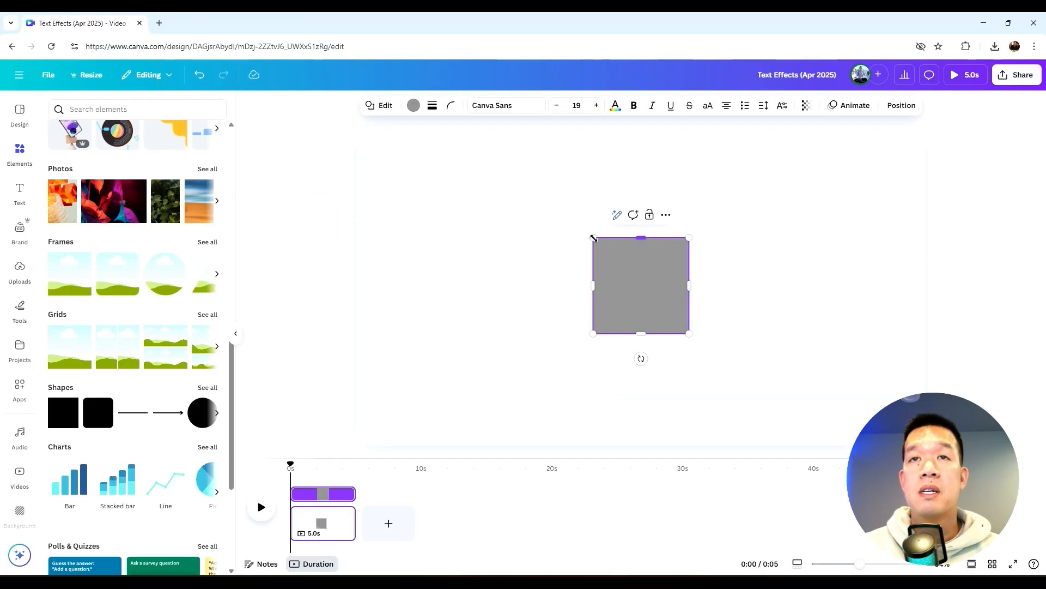
{"action": "left_click", "coordinate": [745, 296]}
{"action": "left_click", "coordinate": [666, 299]}
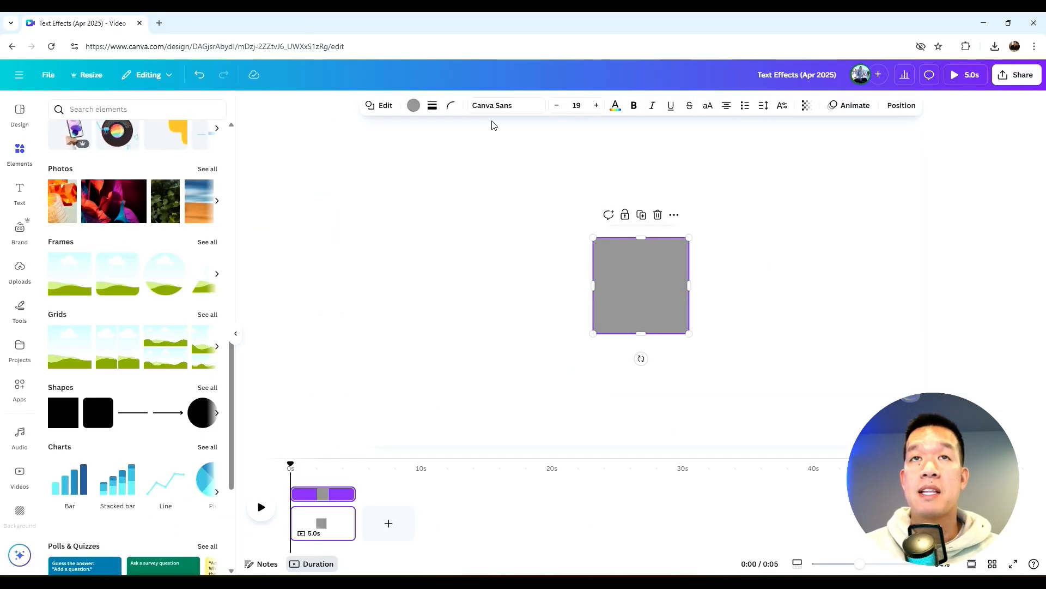
{"action": "left_click", "coordinate": [414, 105]}
{"action": "left_click", "coordinate": [62, 336]}
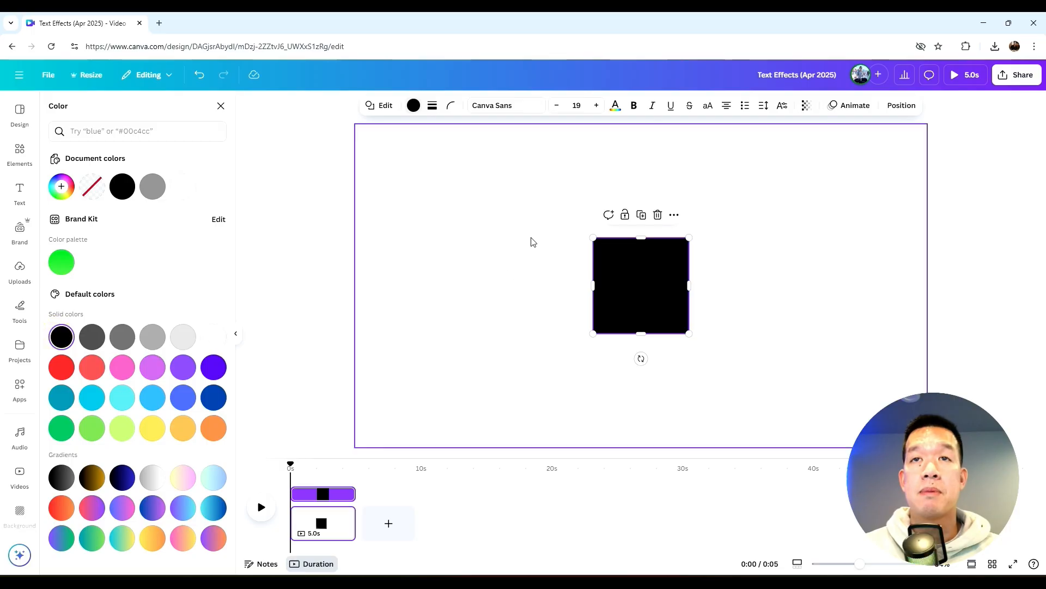
- Enlarge the black shape to about 1823 × 1009 px so that only a narrow white border of the page remains
{"action": "left_click_drag", "start_coordinate": [592, 239], "coordinate": [375, 134]}
{"action": "left_click_drag", "start_coordinate": [690, 333], "coordinate": [900, 433]}
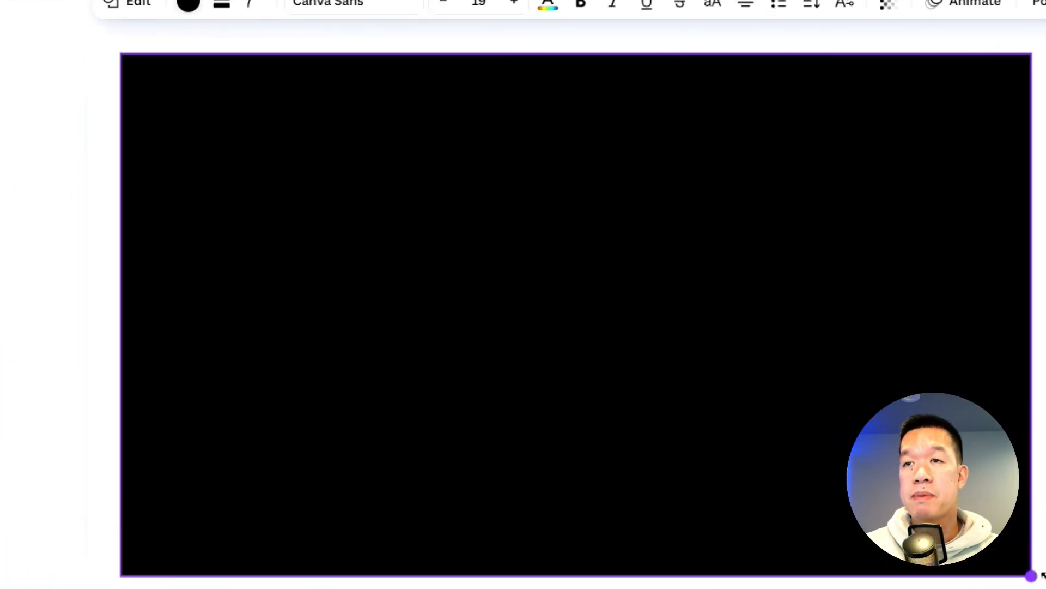
{"action": "left_click_drag", "start_coordinate": [1045, 583], "coordinate": [1045, 586]}
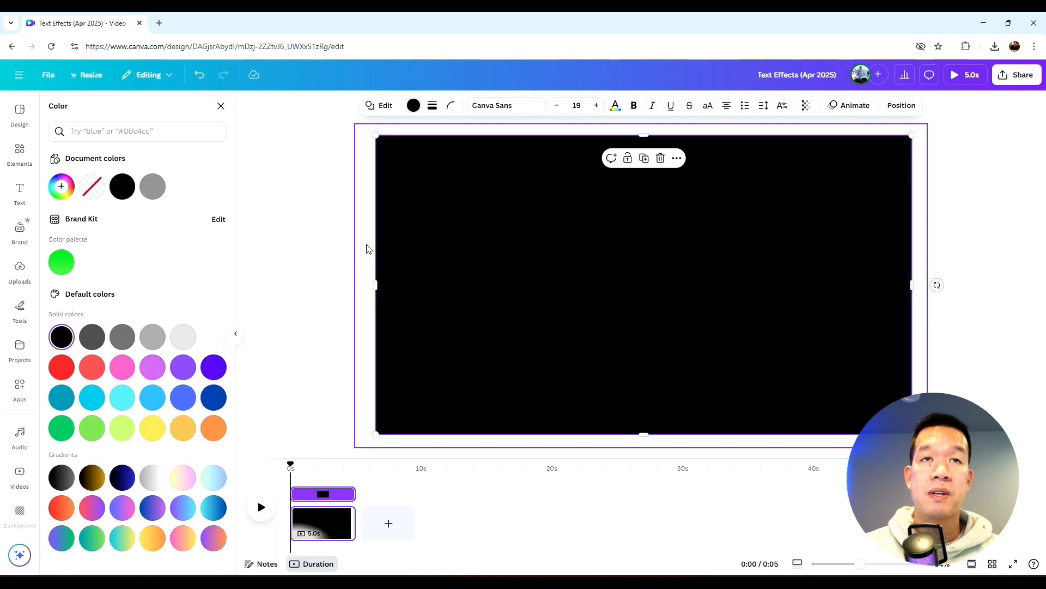
{"action": "left_click_drag", "start_coordinate": [376, 284], "coordinate": [371, 284]}
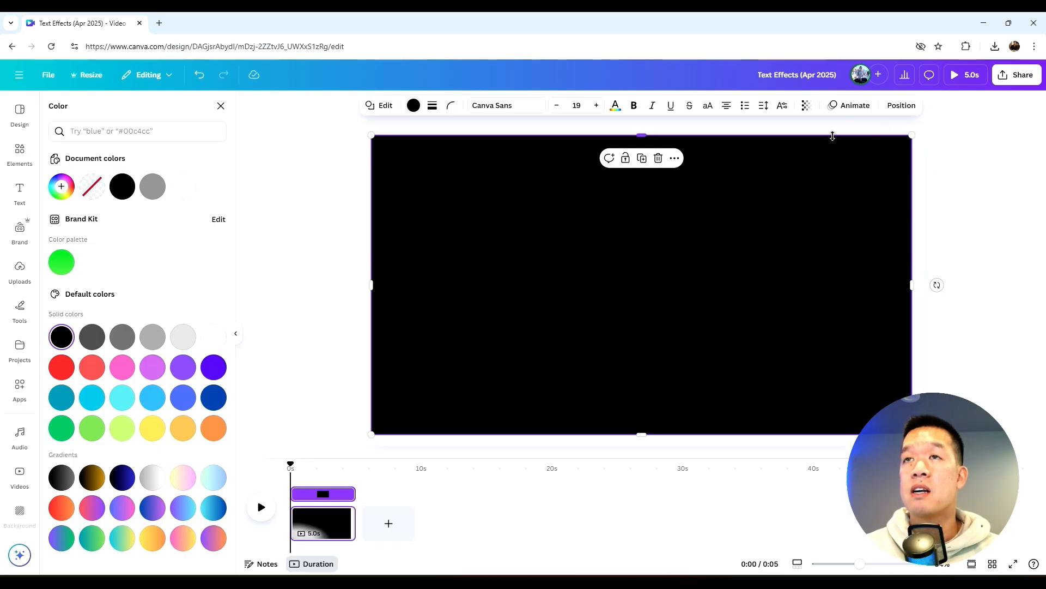
{"action": "left_click", "coordinate": [331, 241]}
{"action": "left_click", "coordinate": [320, 241]}
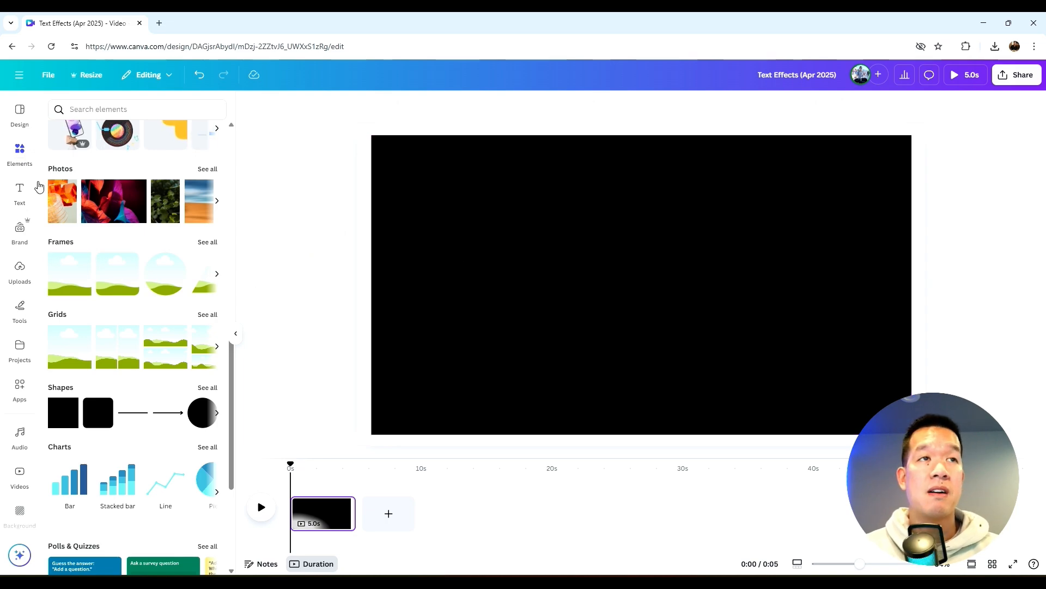
- Add a text box reading "HELLO WORLD" in white over the black rectangle
{"action": "left_click", "coordinate": [21, 193]}
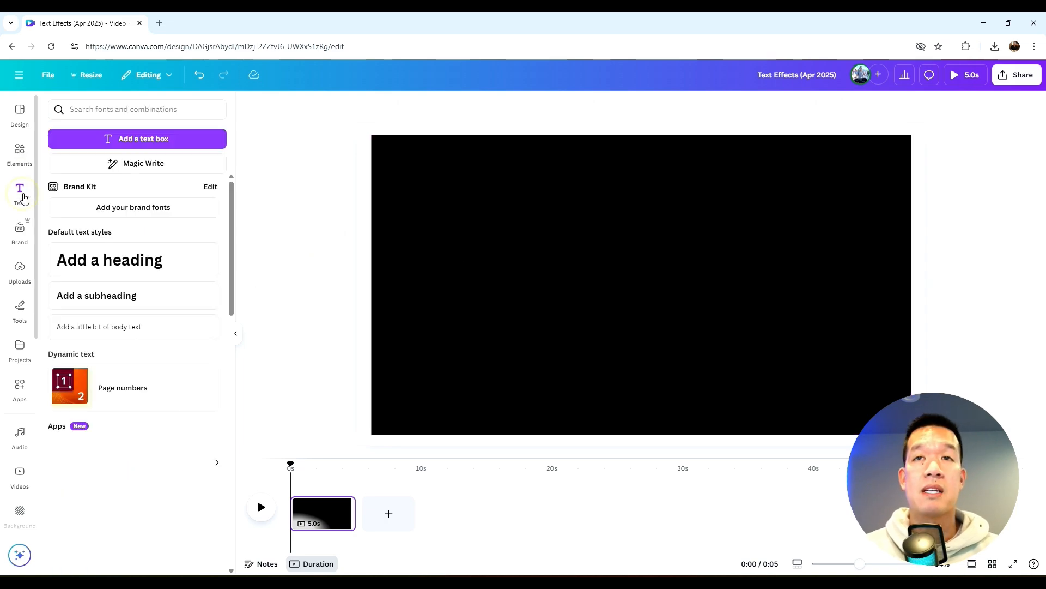
{"action": "left_click", "coordinate": [137, 138]}
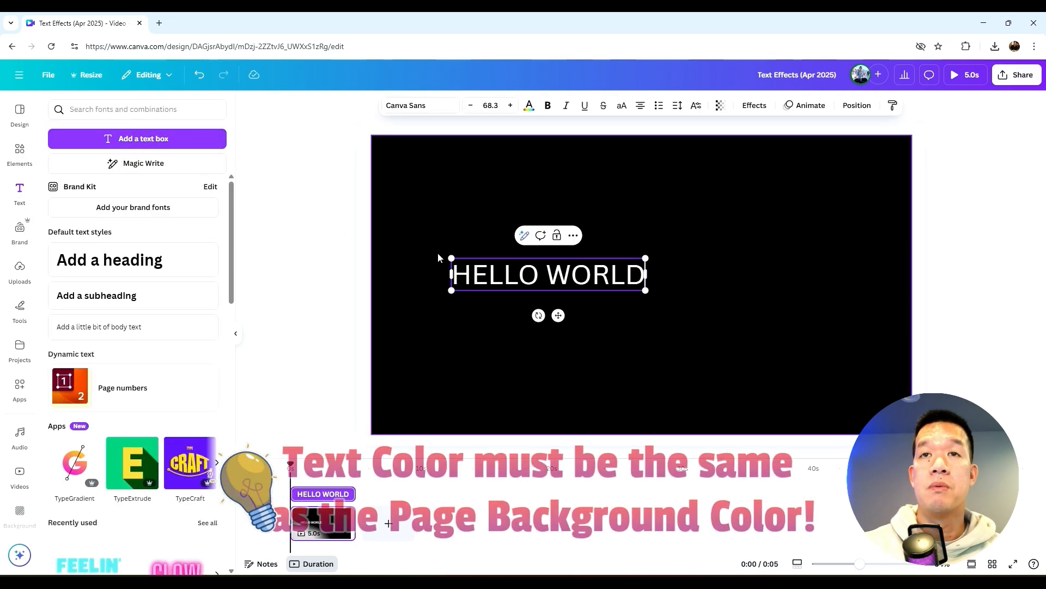
{"action": "left_click", "coordinate": [497, 196]}
{"action": "left_click", "coordinate": [497, 272]}
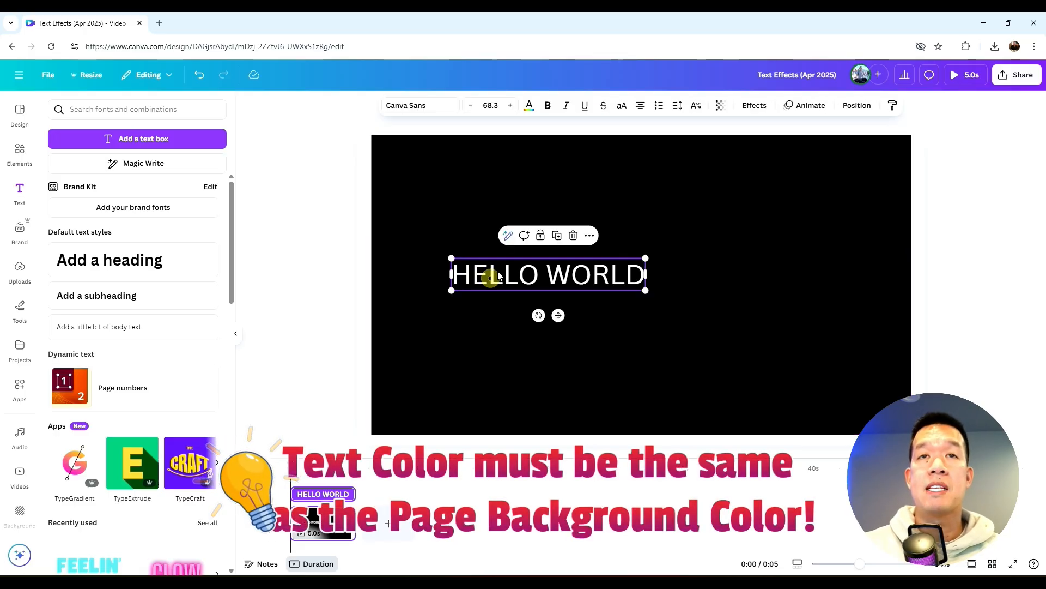
- Set the HELLO WORLD text to the Archivo Black font and enlarge it to size 146, nearly filling the rectangle's width
{"action": "left_click", "coordinate": [430, 107]}
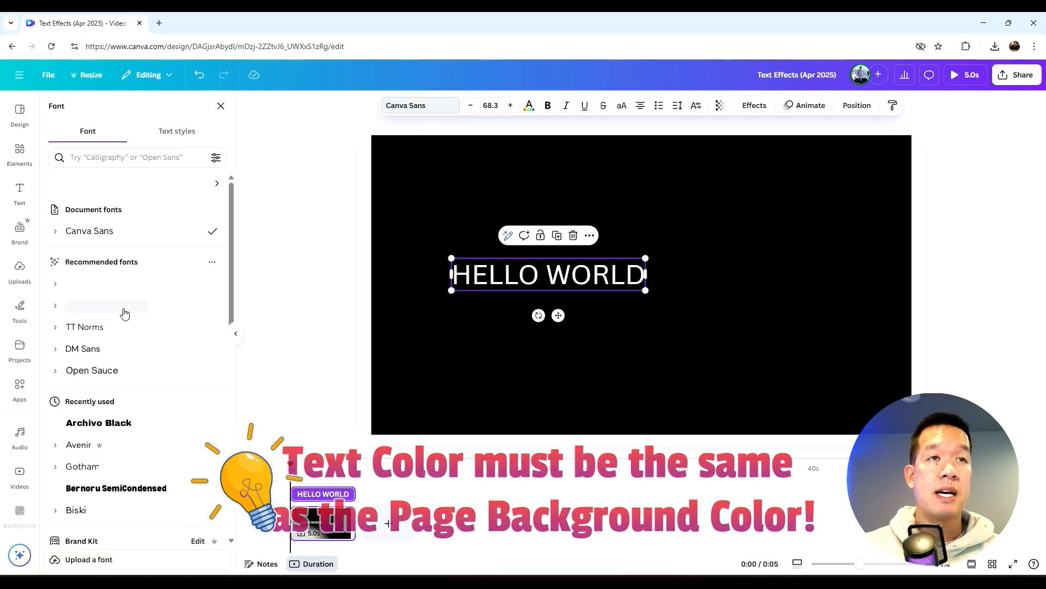
{"action": "scroll", "coordinate": [124, 310], "scroll_direction": "down", "scroll_amount": 5}
{"action": "scroll", "coordinate": [124, 313], "scroll_direction": "down", "scroll_amount": 4}
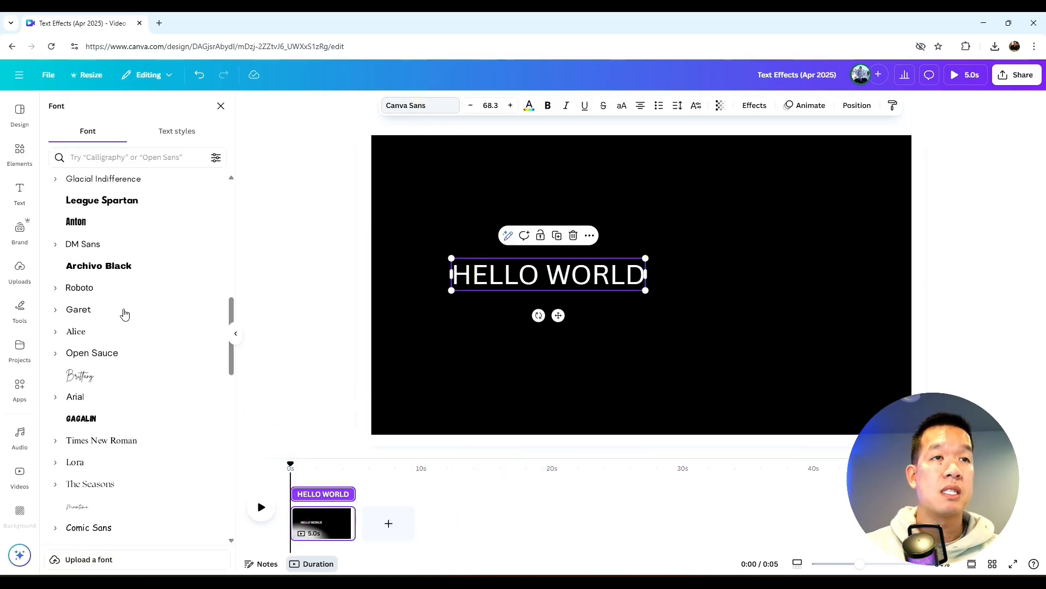
{"action": "left_click", "coordinate": [130, 273]}
{"action": "left_click_drag", "start_coordinate": [440, 256], "coordinate": [410, 253]}
- Align the HELLO WORLD text to the center and middle of the page
{"action": "left_click", "coordinate": [864, 109]}
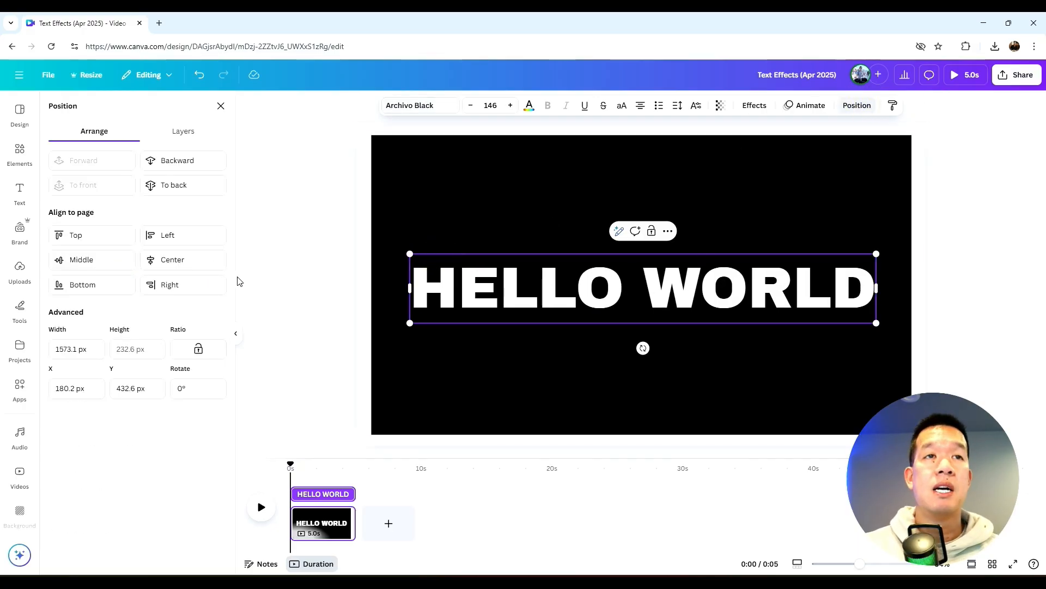
{"action": "left_click", "coordinate": [188, 263]}
{"action": "left_click", "coordinate": [94, 263]}
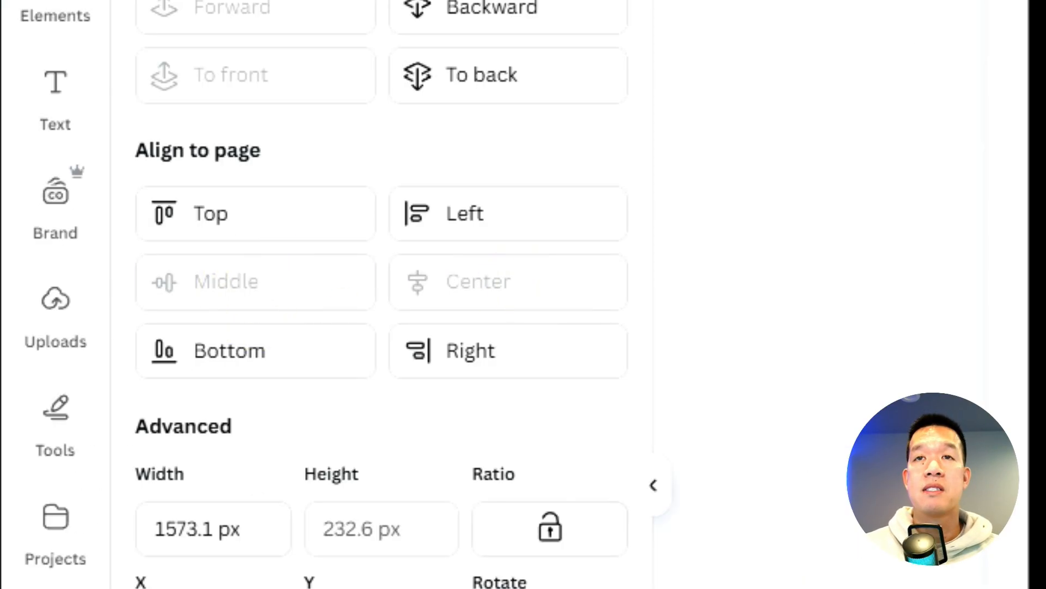
{"action": "left_click", "coordinate": [553, 207]}
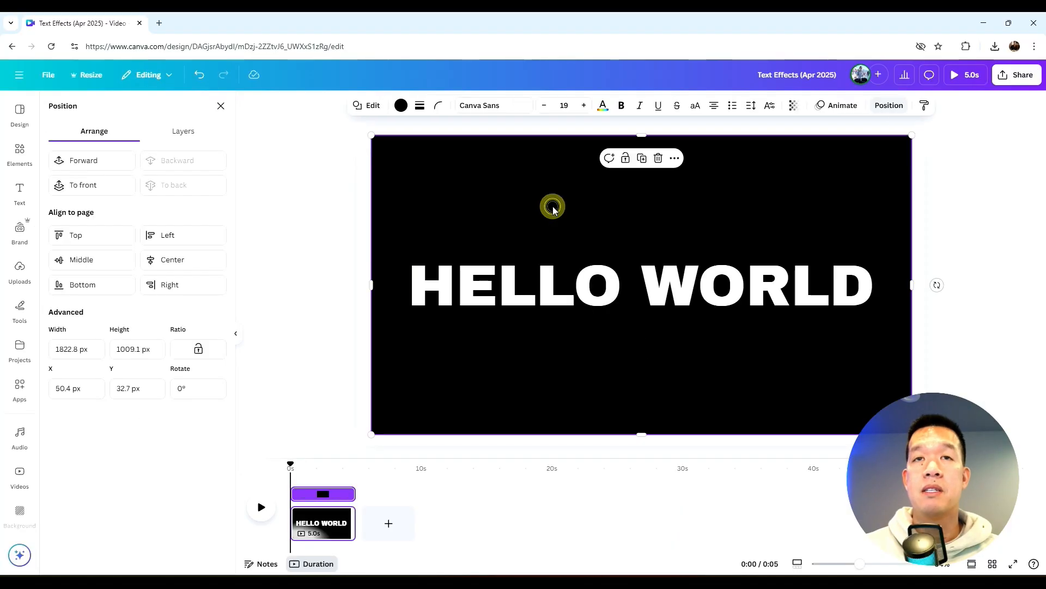
{"action": "left_click", "coordinate": [319, 229]}
{"action": "left_click", "coordinate": [319, 230]}
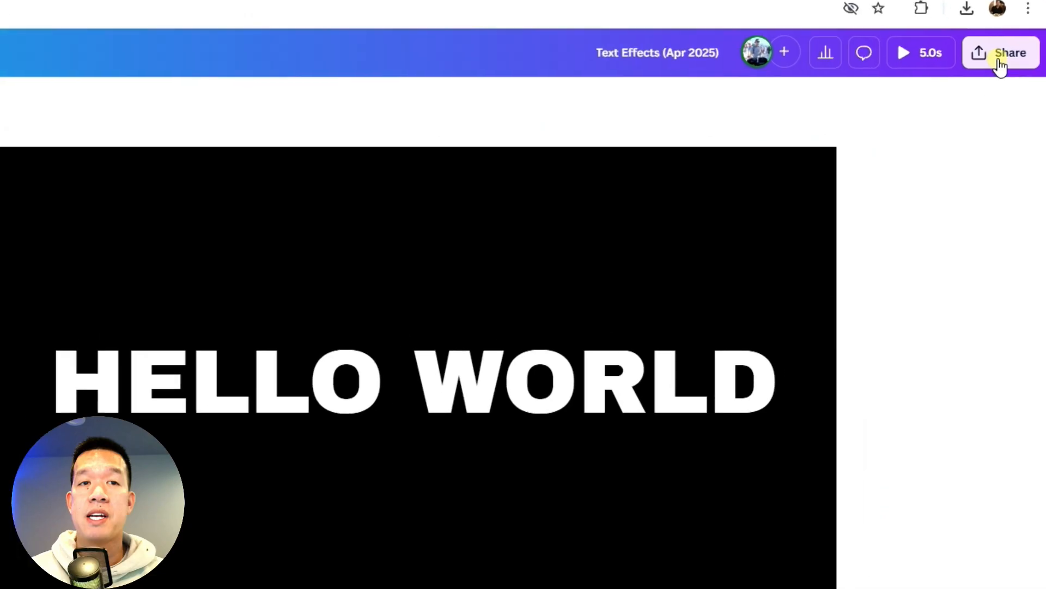
- Download the HELLO WORLD page as a PNG with a transparent background
{"action": "left_click", "coordinate": [1015, 74]}
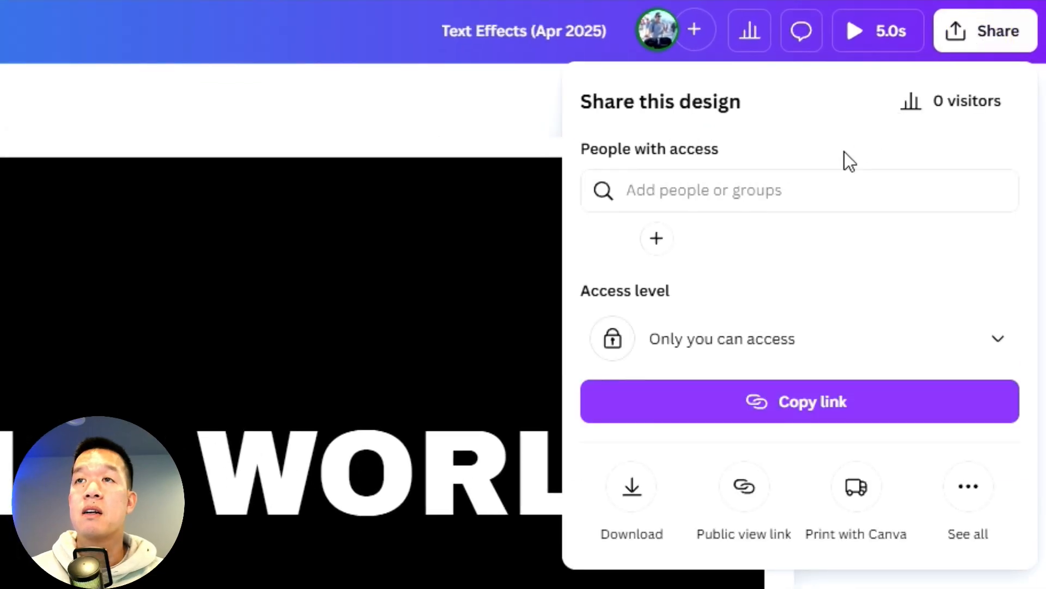
{"action": "left_click", "coordinate": [630, 493]}
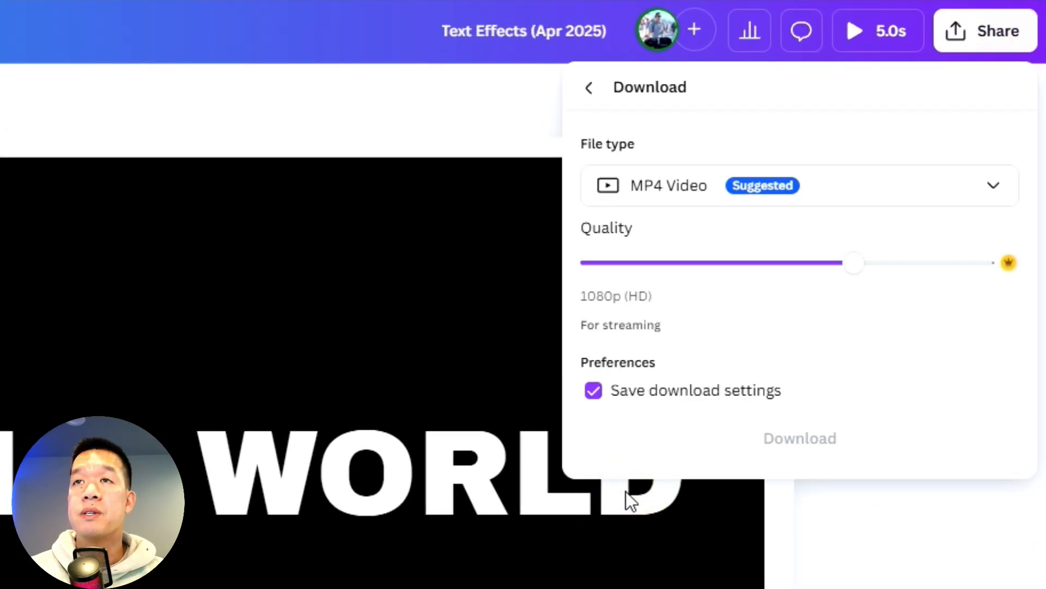
{"action": "left_click", "coordinate": [672, 197]}
{"action": "left_click", "coordinate": [658, 318]}
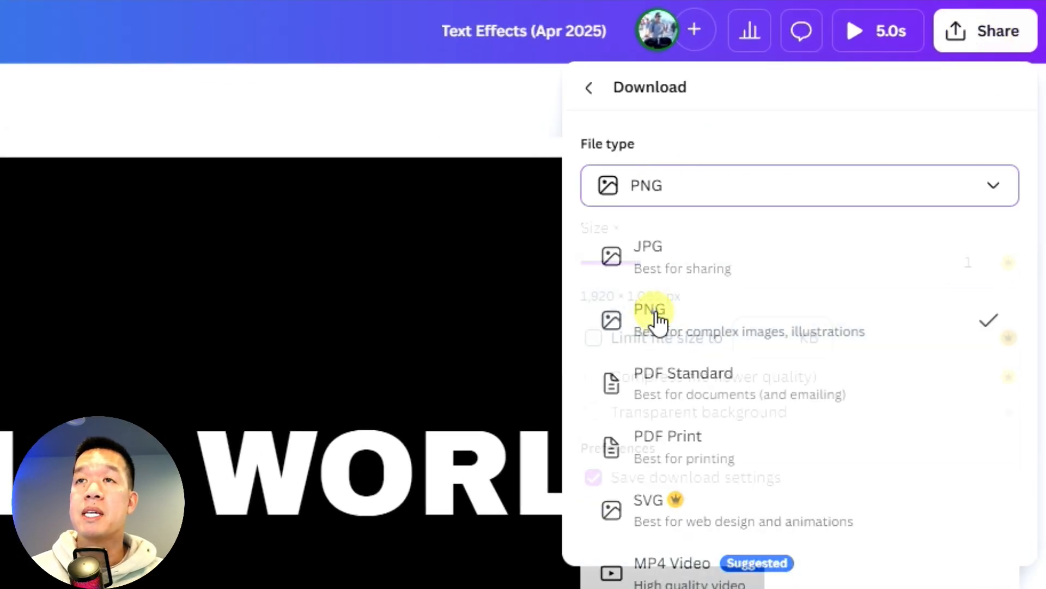
{"action": "left_click", "coordinate": [657, 417]}
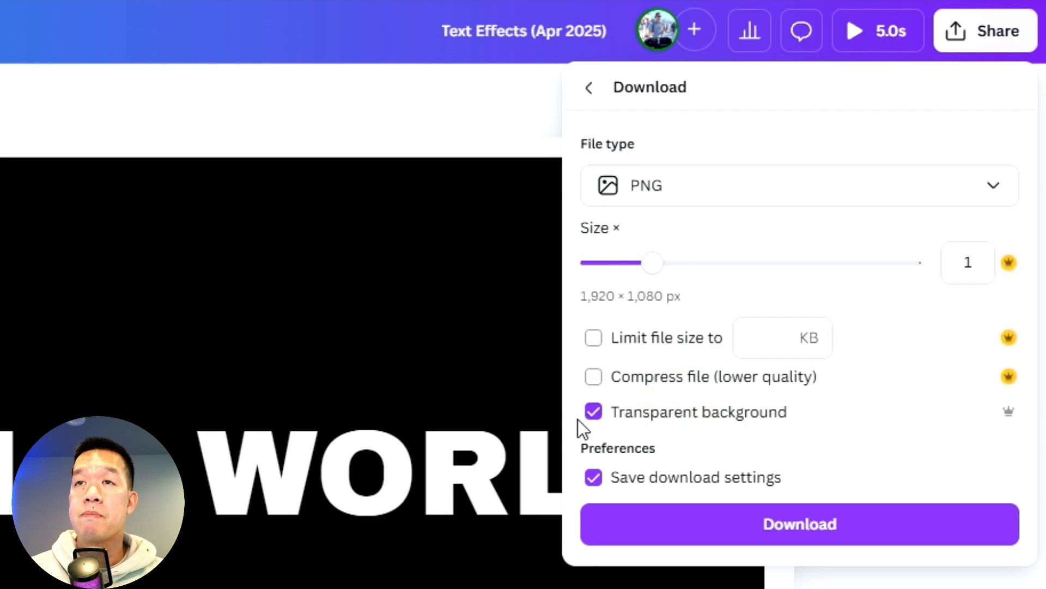
{"action": "left_click", "coordinate": [771, 534]}
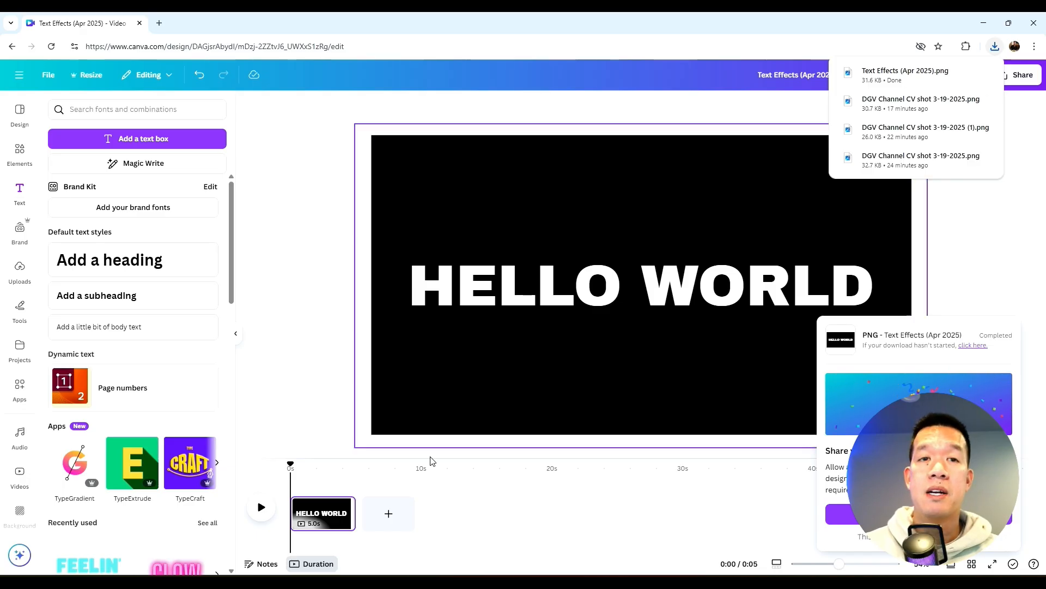
- Add a blank page after the HELLO WORLD page and search the elements for FOREST videos
{"action": "left_click", "coordinate": [410, 516]}
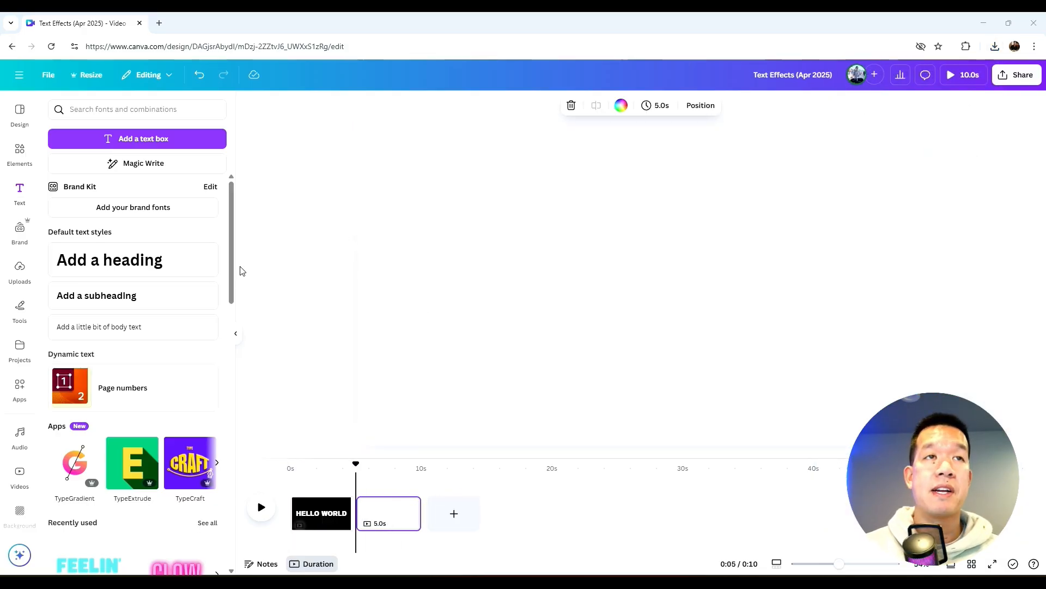
{"action": "left_click", "coordinate": [24, 156]}
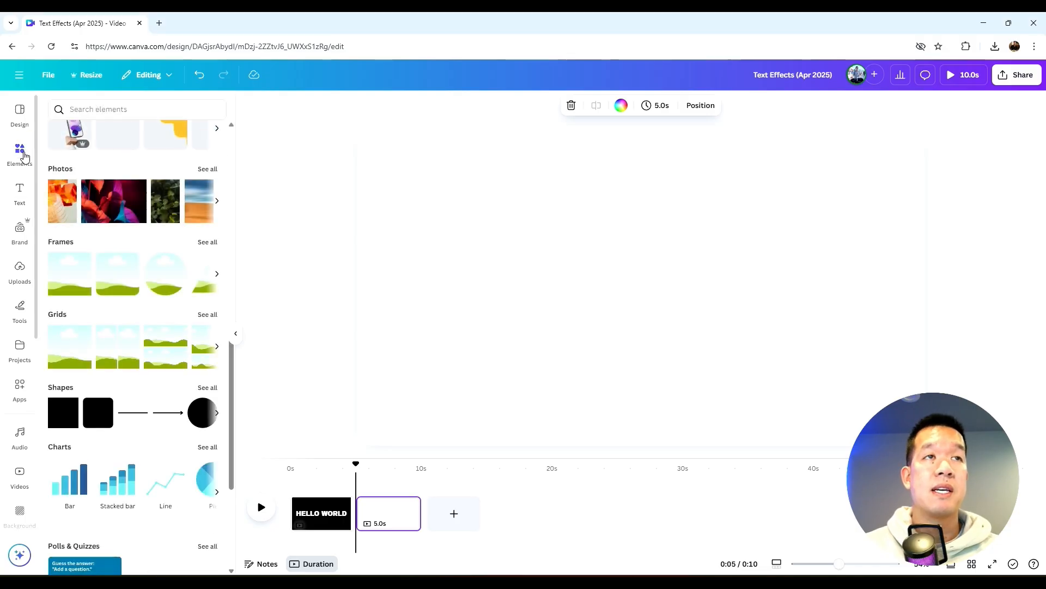
{"action": "left_click", "coordinate": [161, 106]}
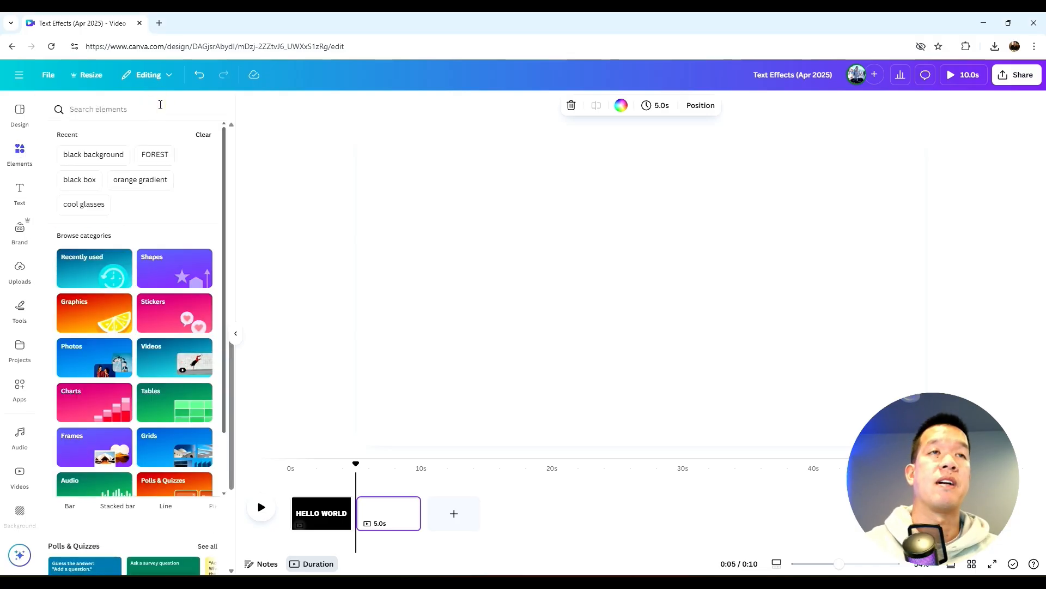
{"action": "left_click", "coordinate": [155, 154]}
{"action": "left_click", "coordinate": [208, 330]}
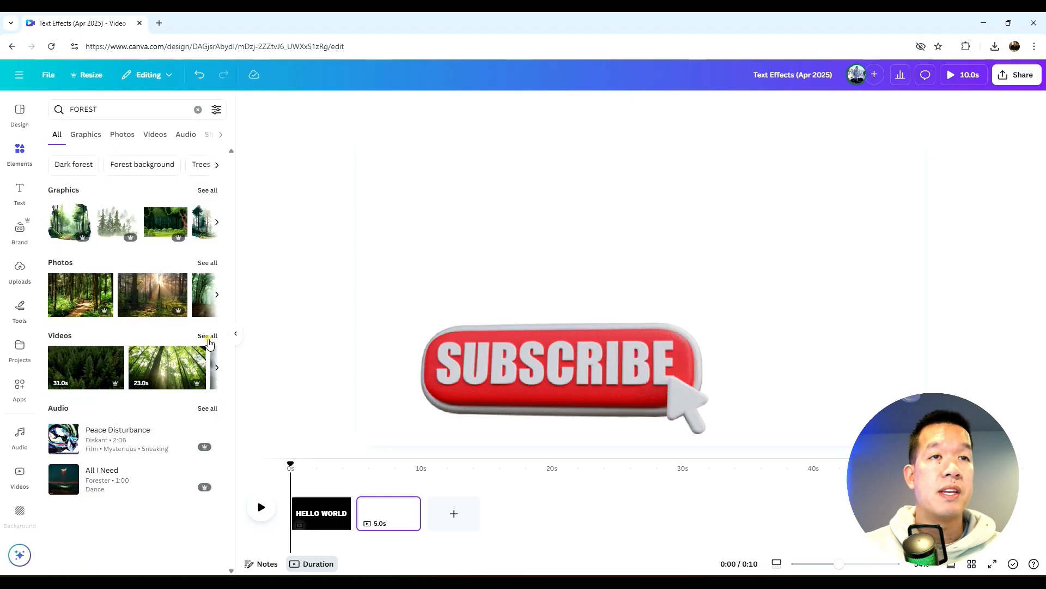
{"action": "left_click", "coordinate": [208, 332]}
- Insert the 30-second mountain valley video on the new page and set it as the background
{"action": "scroll", "coordinate": [189, 356], "scroll_direction": "down", "scroll_amount": 1}
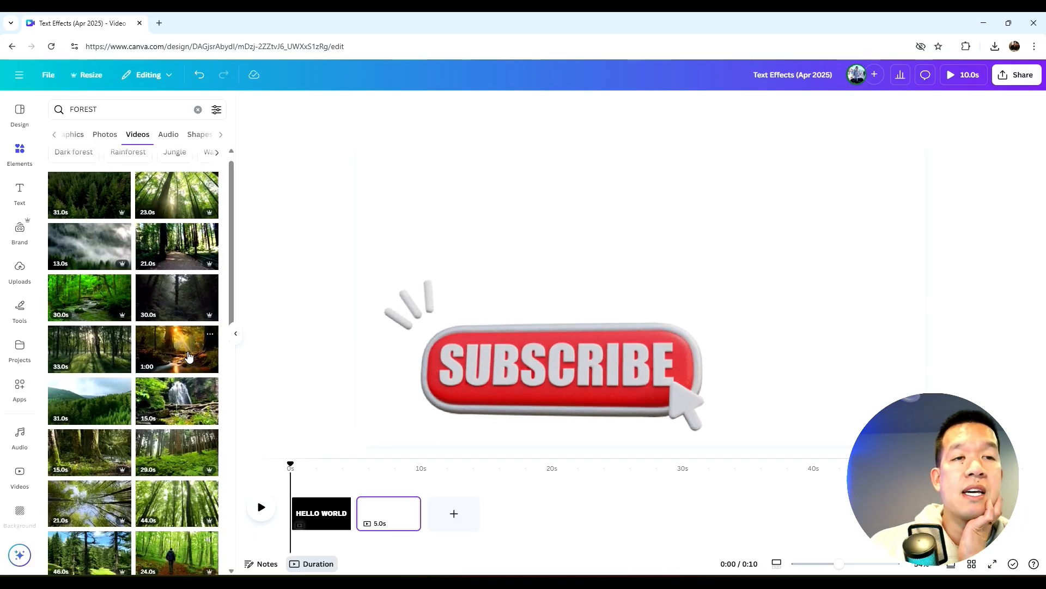
{"action": "scroll", "coordinate": [189, 356], "scroll_direction": "down", "scroll_amount": 7}
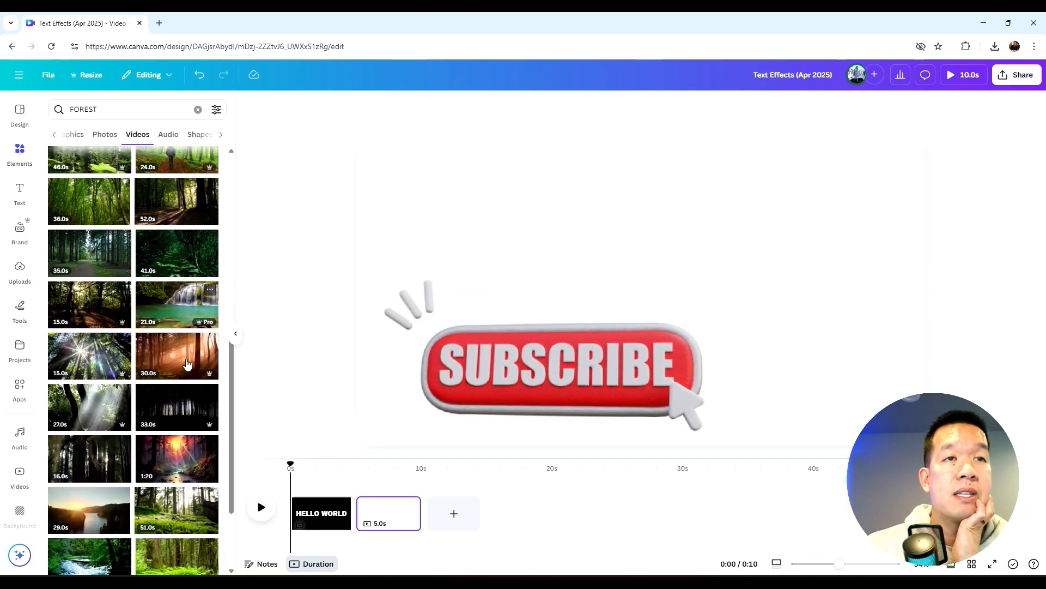
{"action": "scroll", "coordinate": [187, 363], "scroll_direction": "down", "scroll_amount": 10}
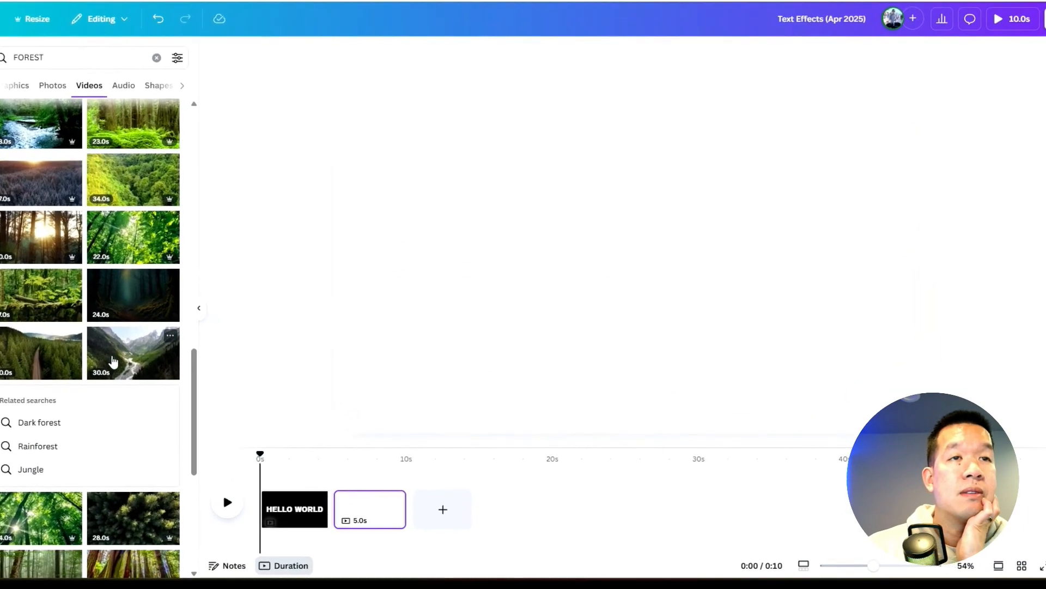
{"action": "left_click", "coordinate": [113, 361]}
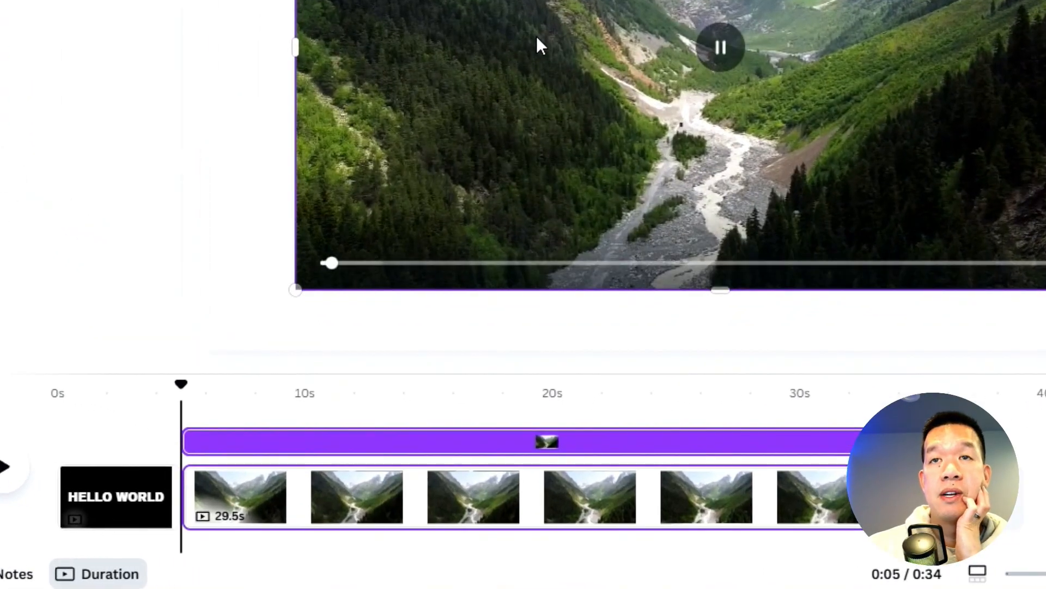
{"action": "right_click", "coordinate": [538, 39]}
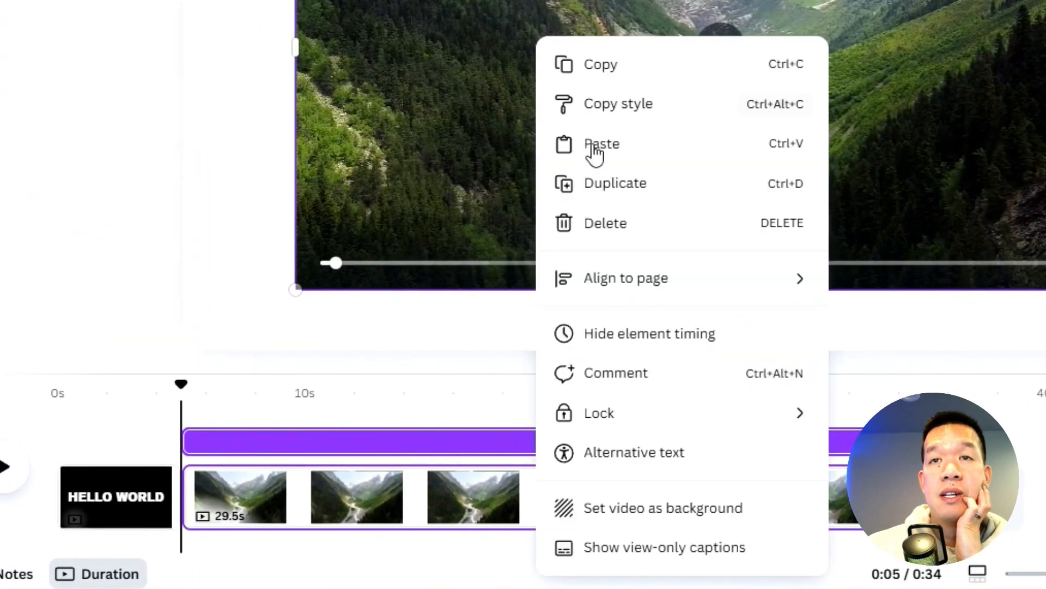
{"action": "left_click", "coordinate": [638, 510]}
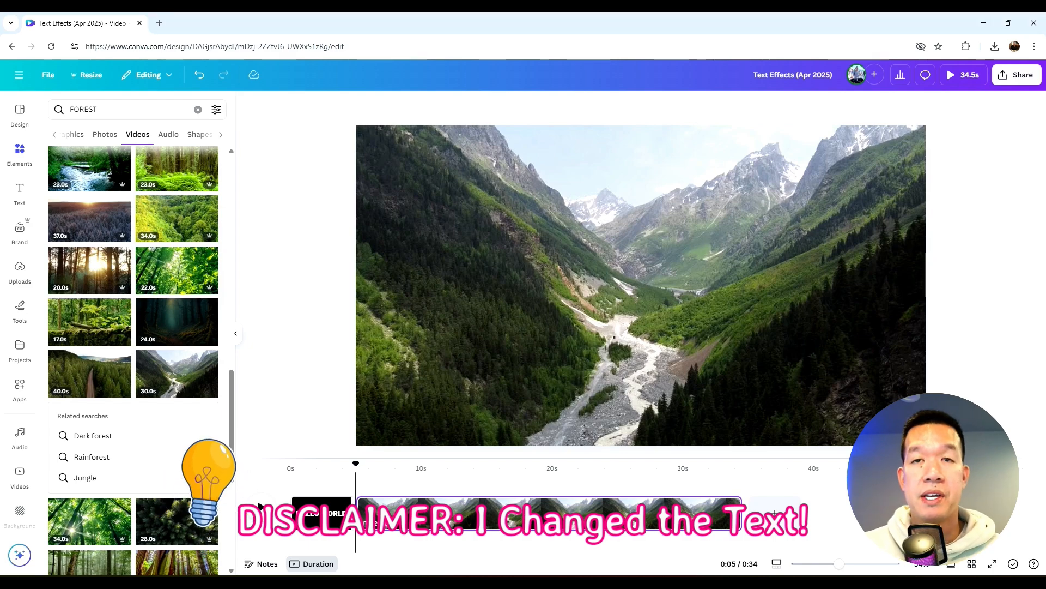
- Place the NATURE WALK image over the valley video and remove its background with BG Remover
{"action": "left_click_drag", "start_coordinate": [470, 413], "coordinate": [482, 397]}
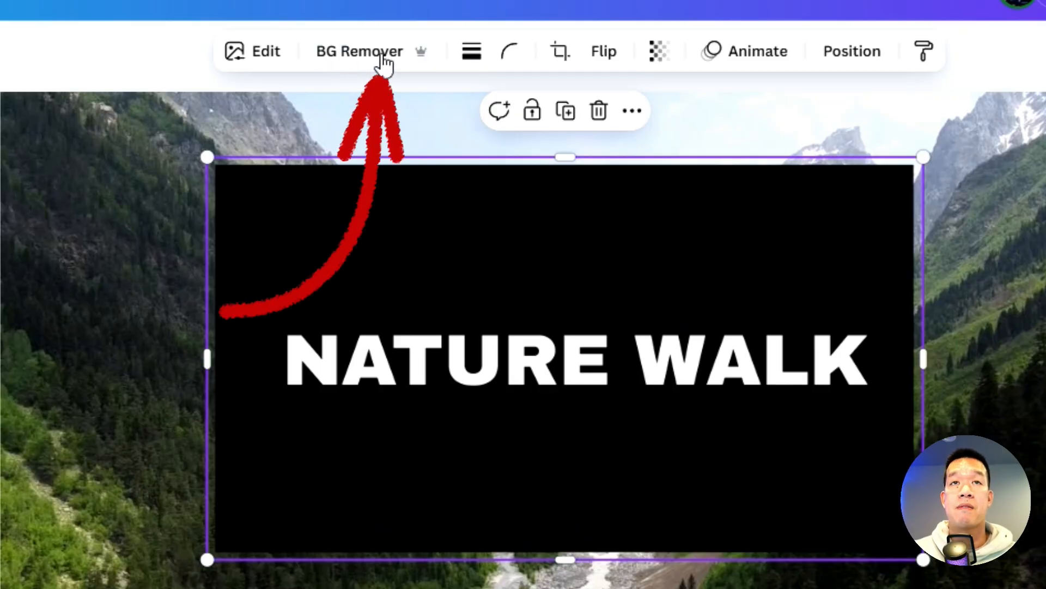
{"action": "left_click", "coordinate": [383, 55]}
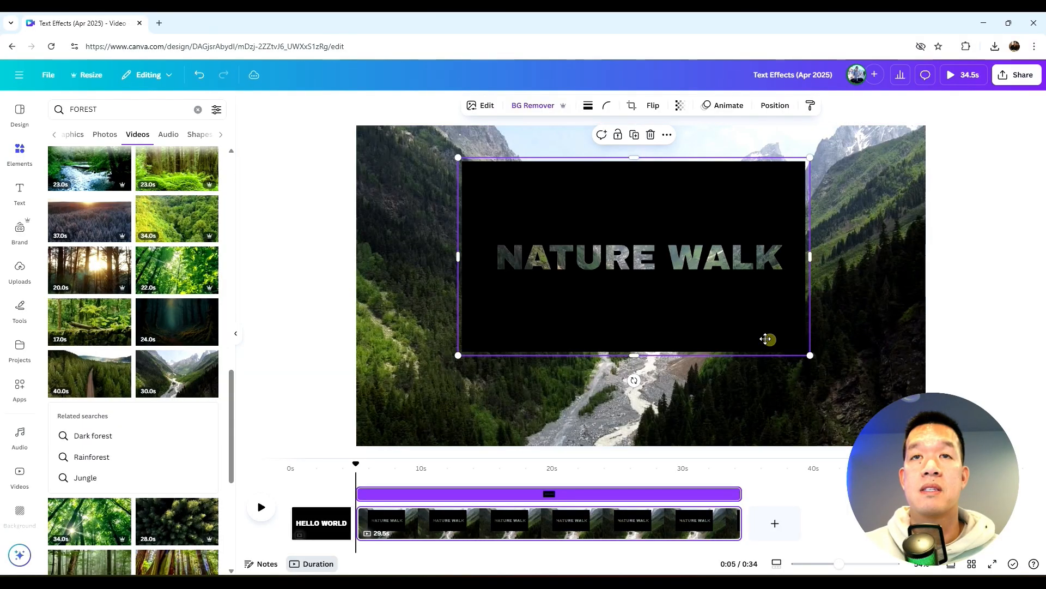
- Move the NATURE WALK image to the page's upper-left corner and enlarge it to cover the whole page
{"action": "left_click_drag", "start_coordinate": [834, 525], "coordinate": [660, 464]}
{"action": "left_click_drag", "start_coordinate": [681, 309], "coordinate": [665, 309]}
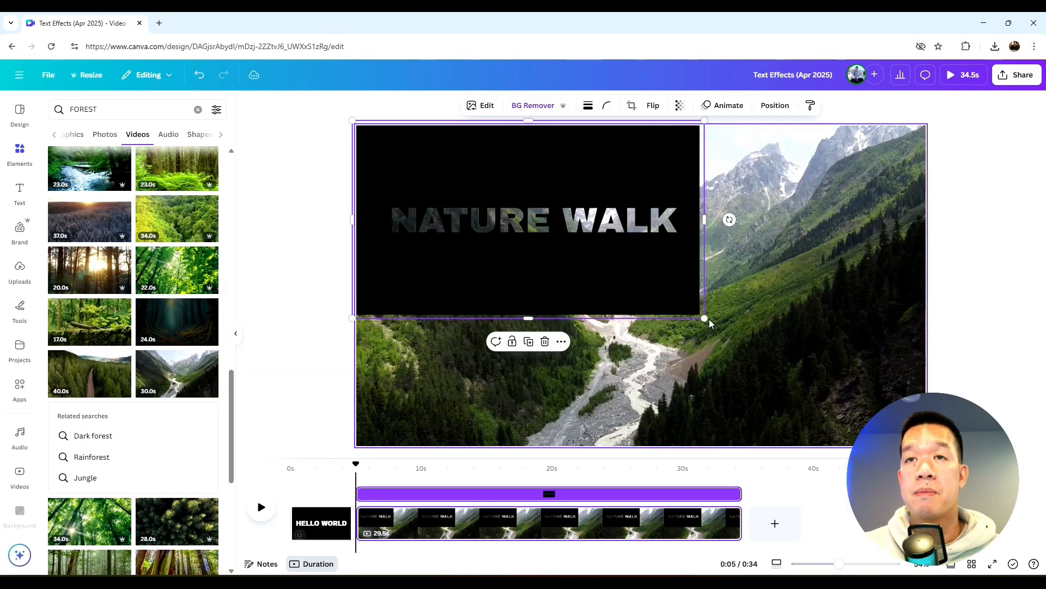
{"action": "left_click", "coordinate": [333, 527]}
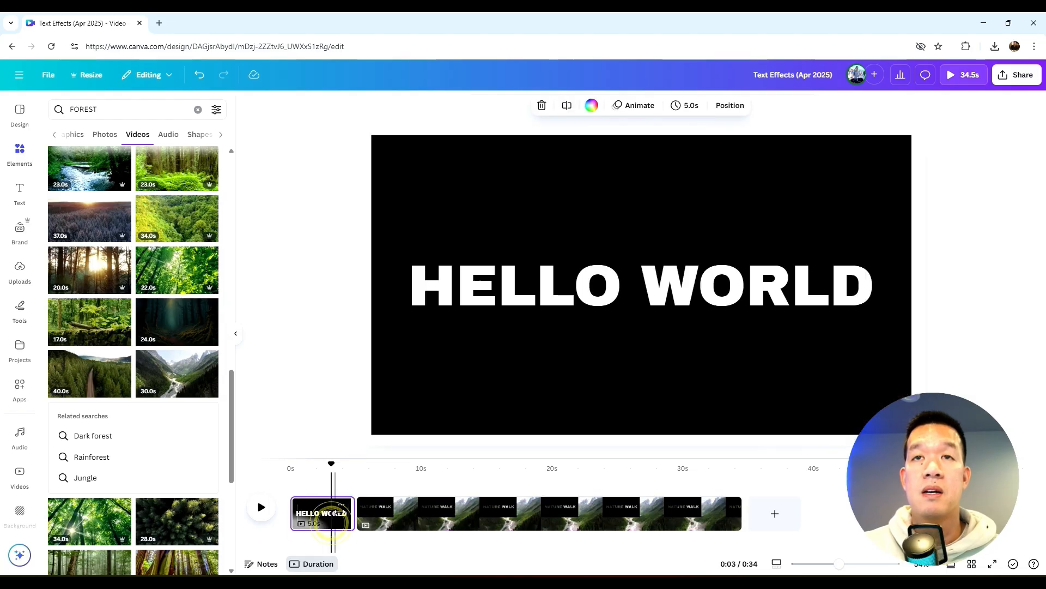
{"action": "left_click", "coordinate": [383, 515]}
{"action": "left_click", "coordinate": [589, 258]}
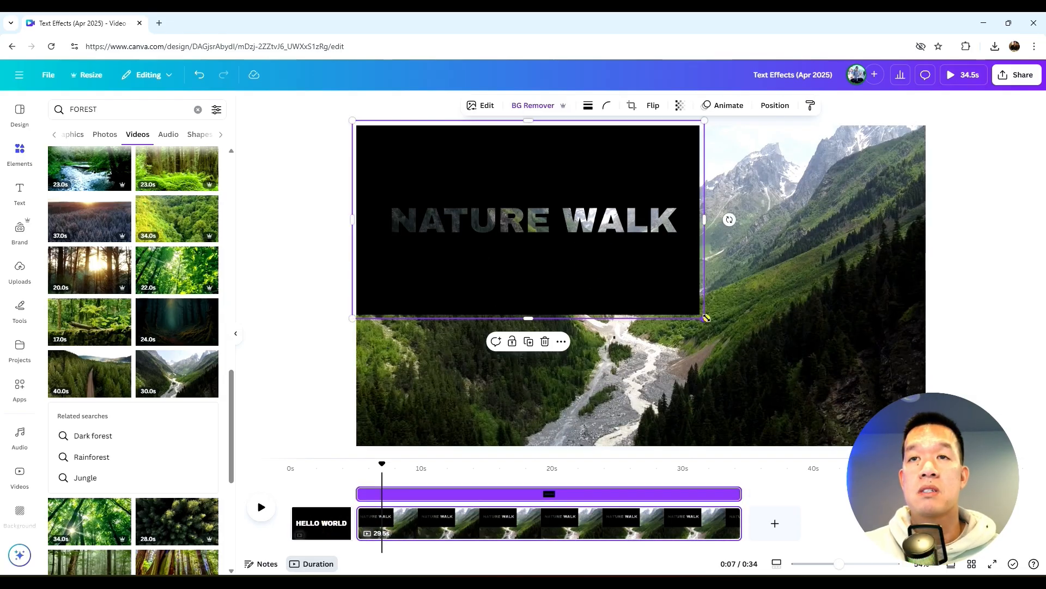
{"action": "left_click_drag", "start_coordinate": [706, 318], "coordinate": [925, 445]}
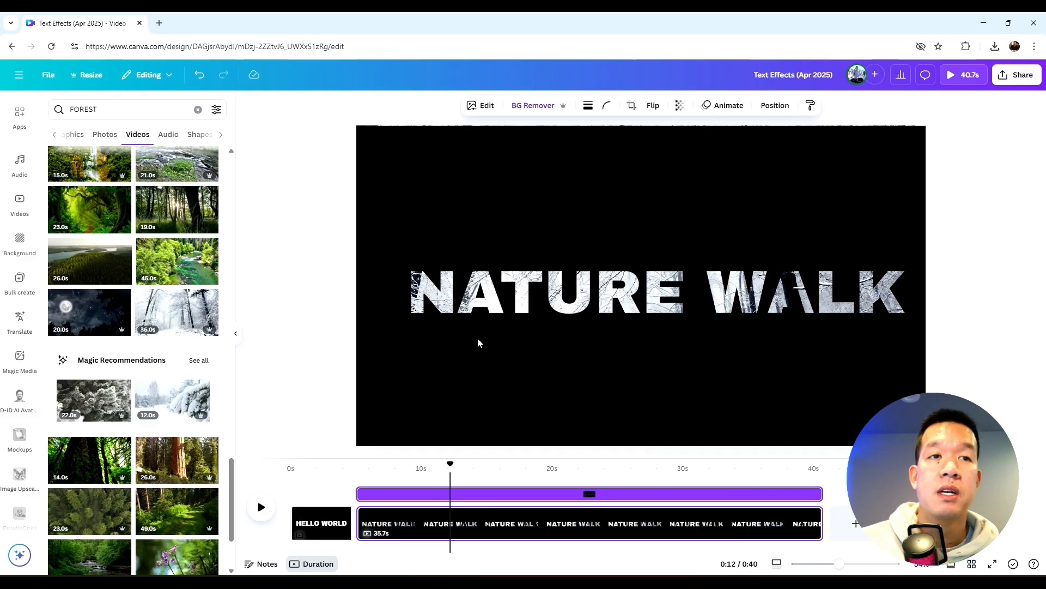
- Examine the snowy forest video behind the NATURE WALK cutout by shifting the image aside and back, and play the page
{"action": "left_click", "coordinate": [476, 338]}
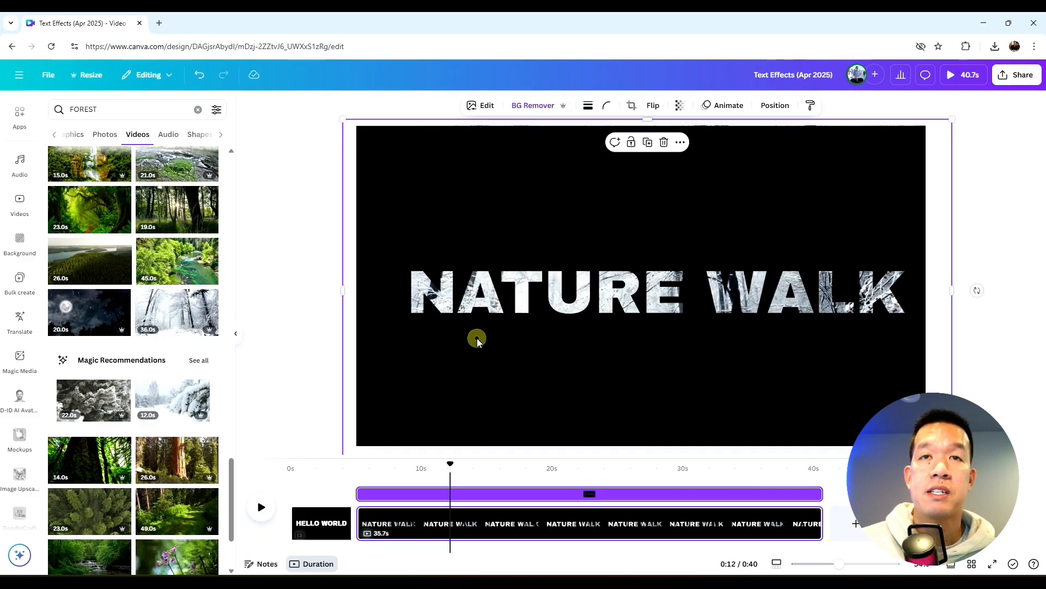
{"action": "left_click_drag", "start_coordinate": [476, 338], "coordinate": [644, 327]}
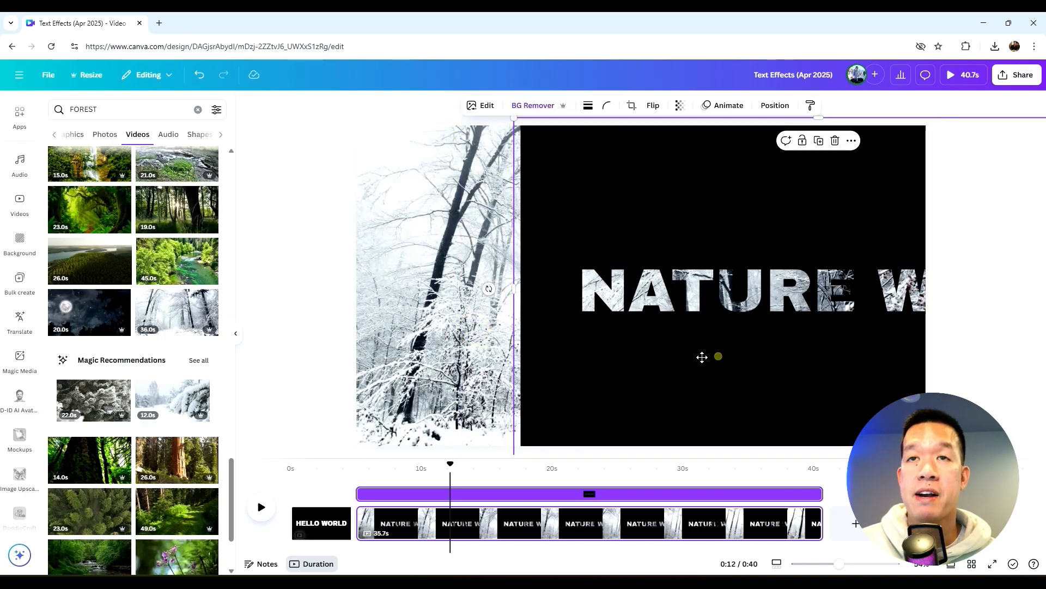
{"action": "left_click_drag", "start_coordinate": [701, 357], "coordinate": [546, 352]}
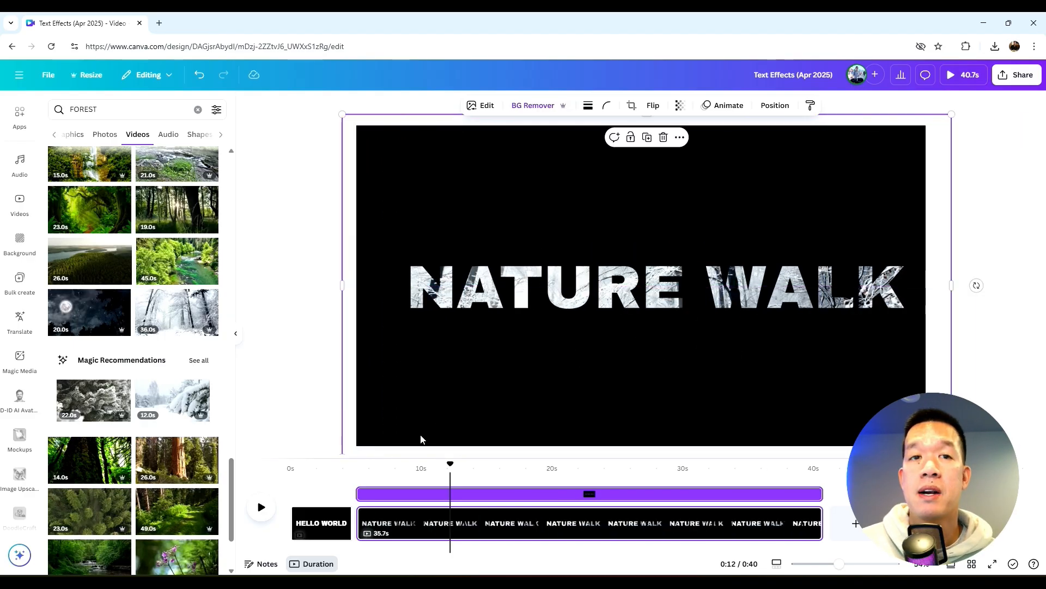
{"action": "left_click", "coordinate": [263, 508]}
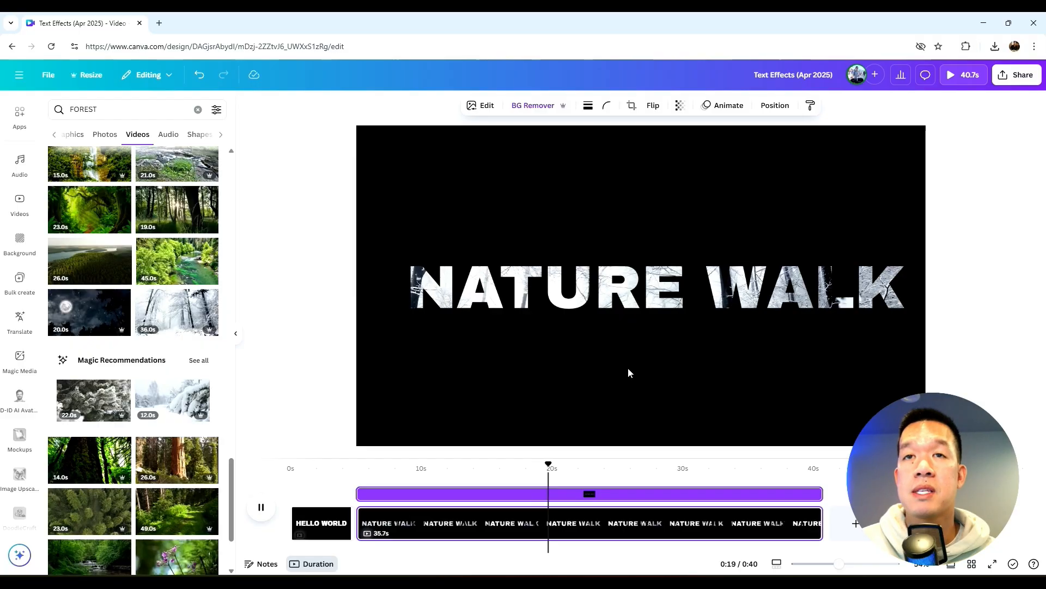
{"action": "left_click", "coordinate": [499, 445]}
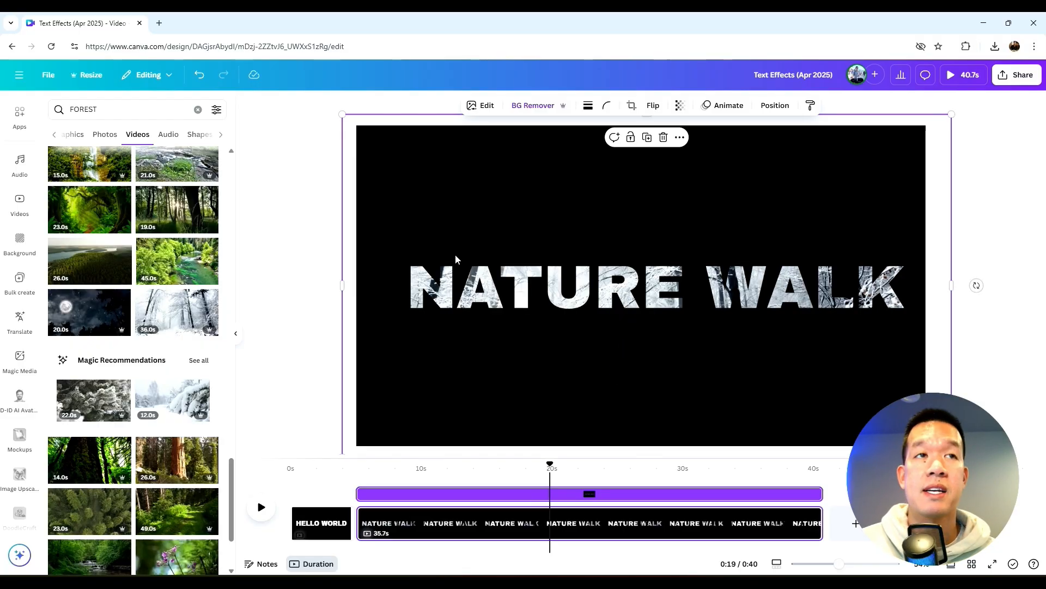
- Animate the NATURE WALK image with the Spray Paint reveal, On enter in the Messy style, and preview it
{"action": "left_click", "coordinate": [723, 107]}
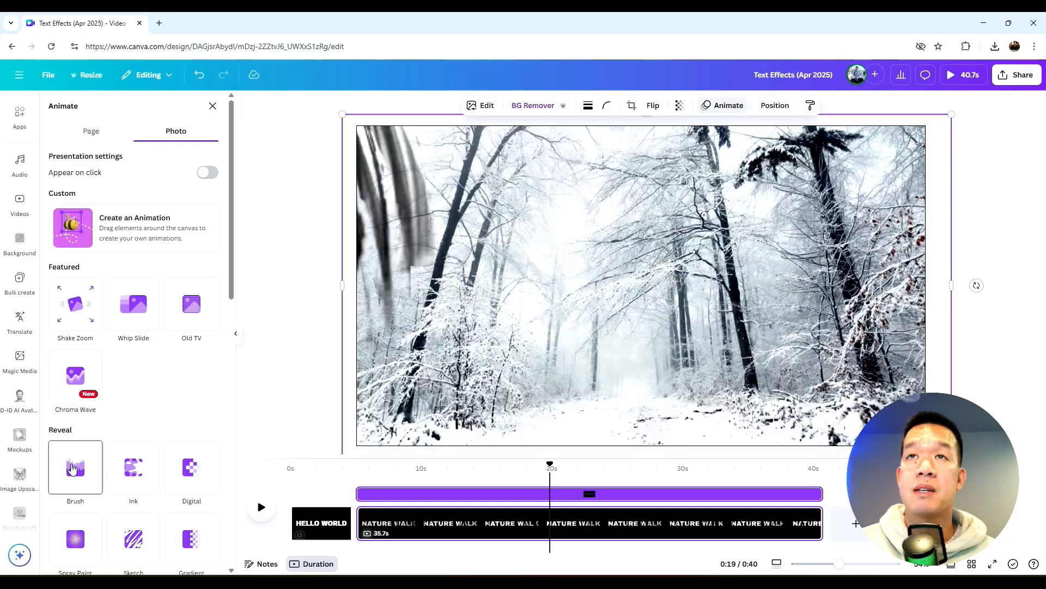
{"action": "scroll", "coordinate": [125, 451], "scroll_direction": "down", "scroll_amount": 1}
{"action": "scroll", "coordinate": [124, 450], "scroll_direction": "down", "scroll_amount": 6}
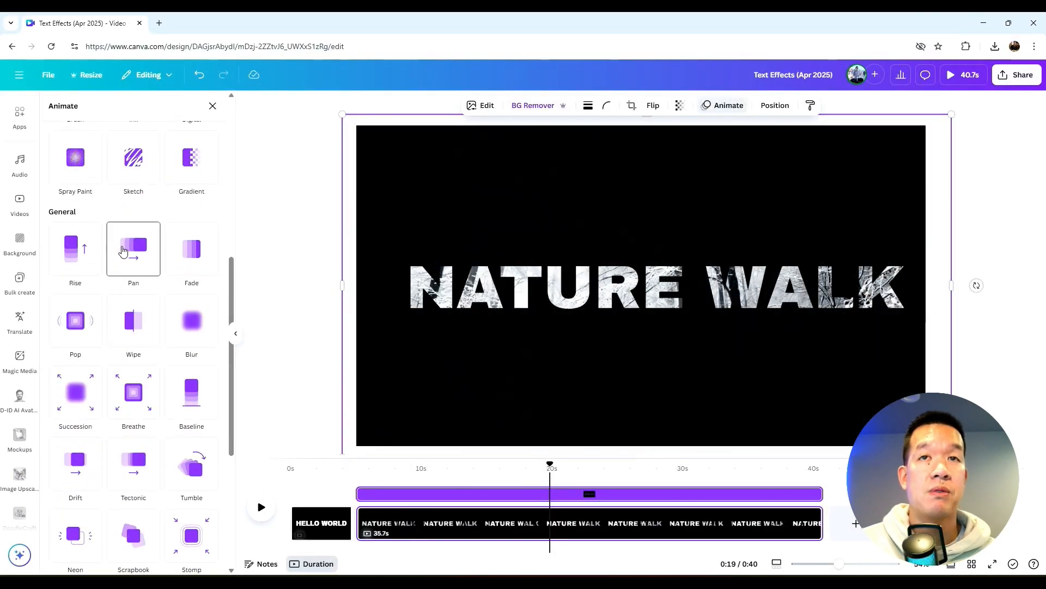
{"action": "left_click", "coordinate": [137, 248]}
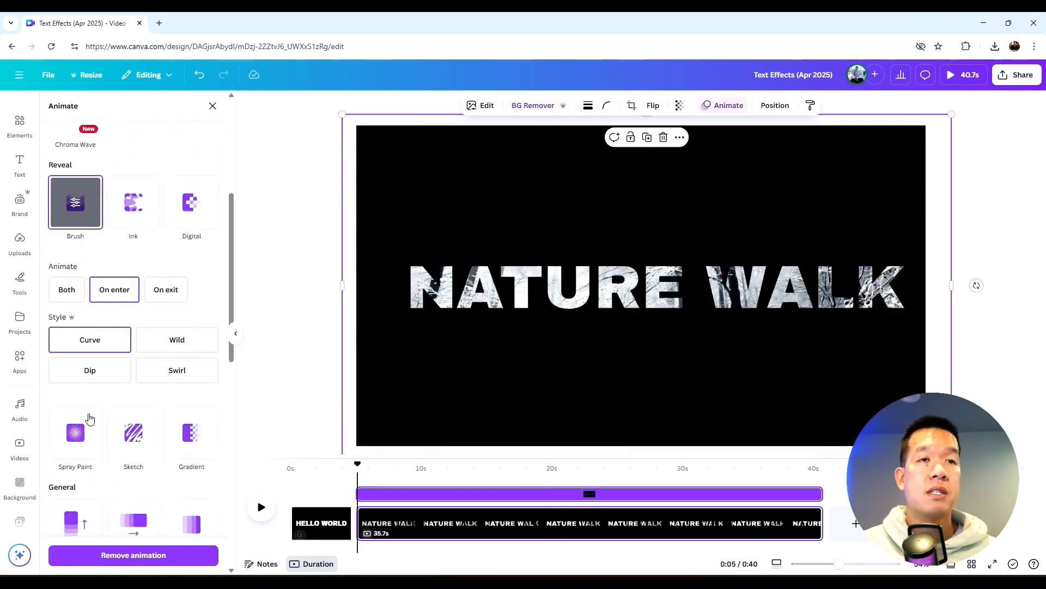
{"action": "scroll", "coordinate": [90, 418], "scroll_direction": "down", "scroll_amount": 1}
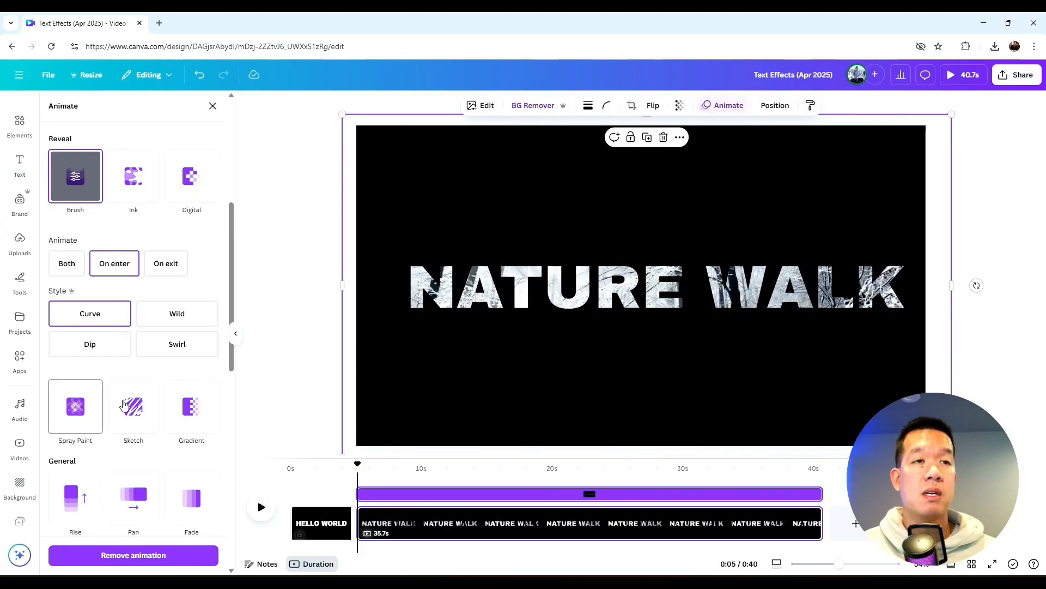
{"action": "left_click", "coordinate": [77, 407]}
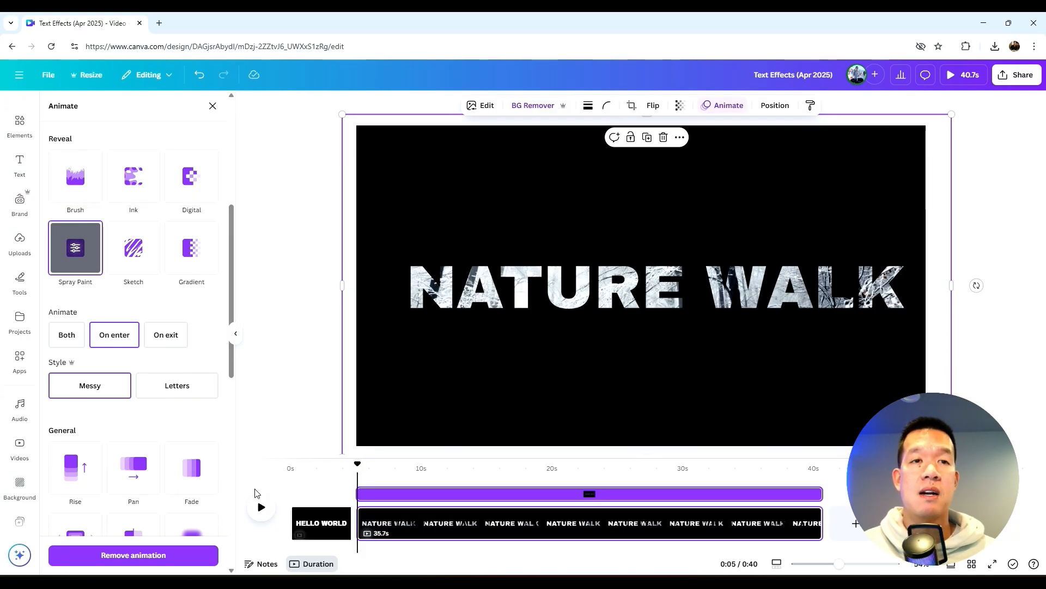
{"action": "left_click", "coordinate": [260, 508]}
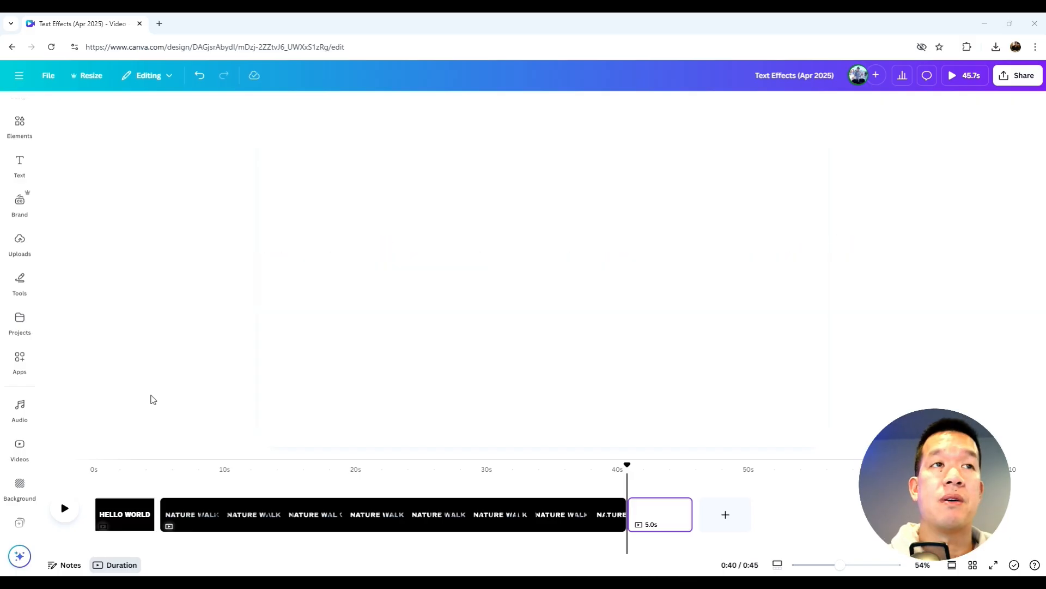
- Search the element photos for "cartoon PARK background"
{"action": "left_click", "coordinate": [20, 166]}
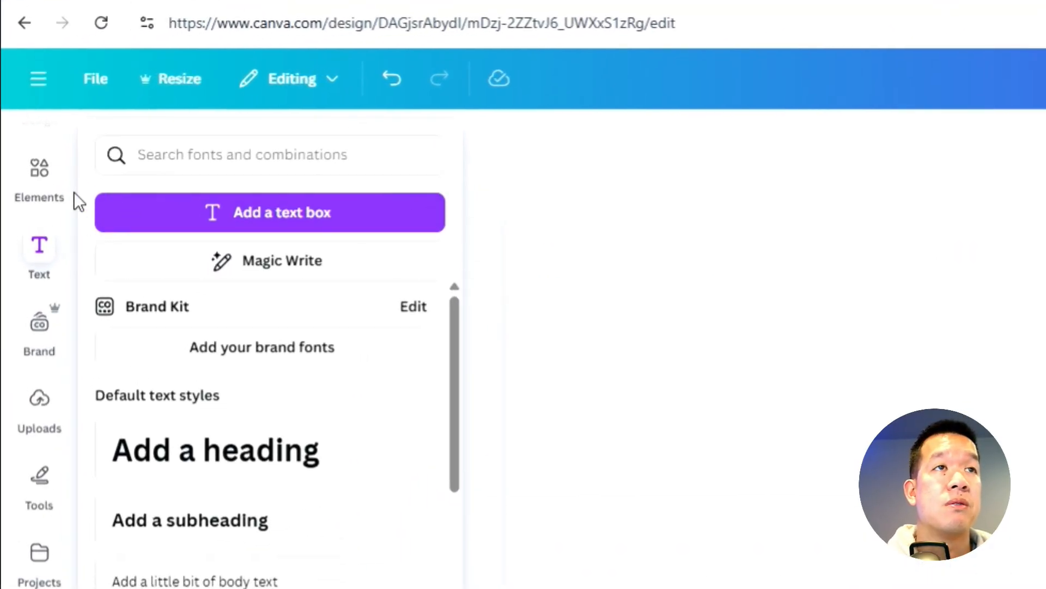
{"action": "left_click", "coordinate": [41, 169]}
{"action": "left_click", "coordinate": [224, 144]}
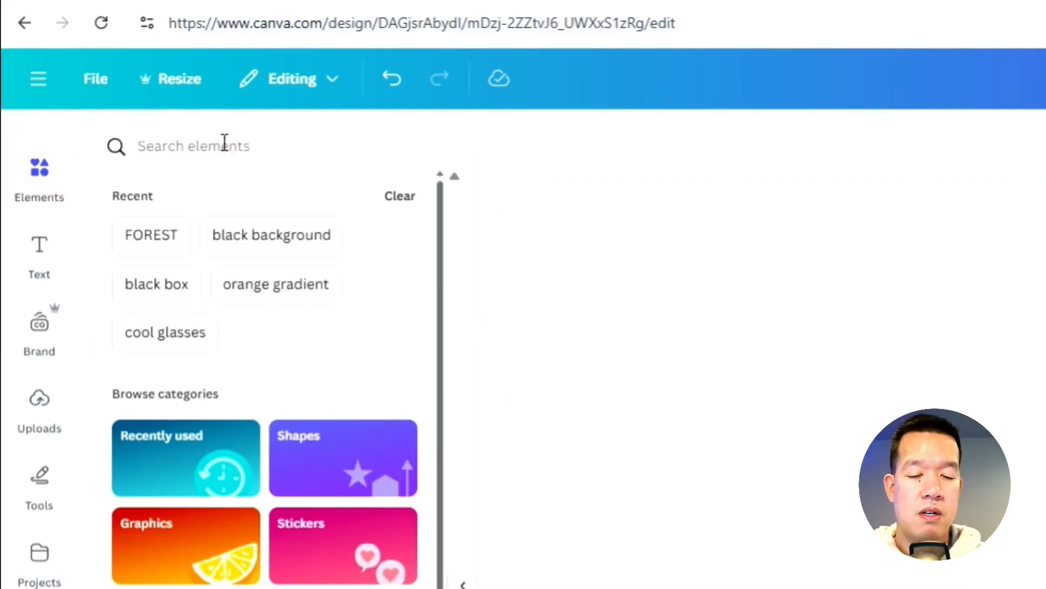
{"action": "type", "text": "CARTOON"}
{"action": "key", "text": "Return"}
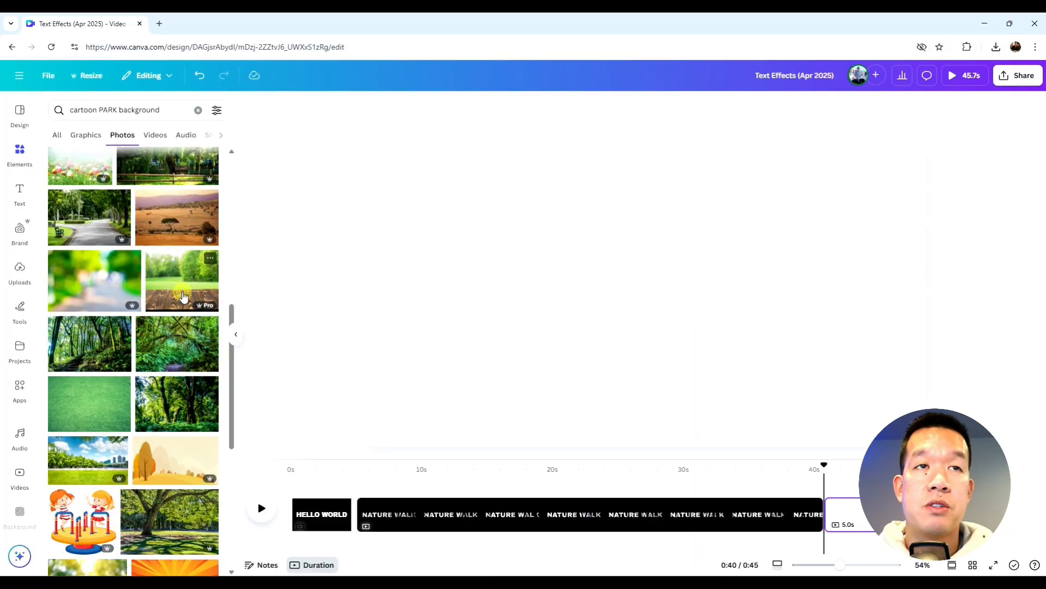
- Insert the park photo with the wooden plank foreground and set it as the page background
{"action": "left_click", "coordinate": [184, 297]}
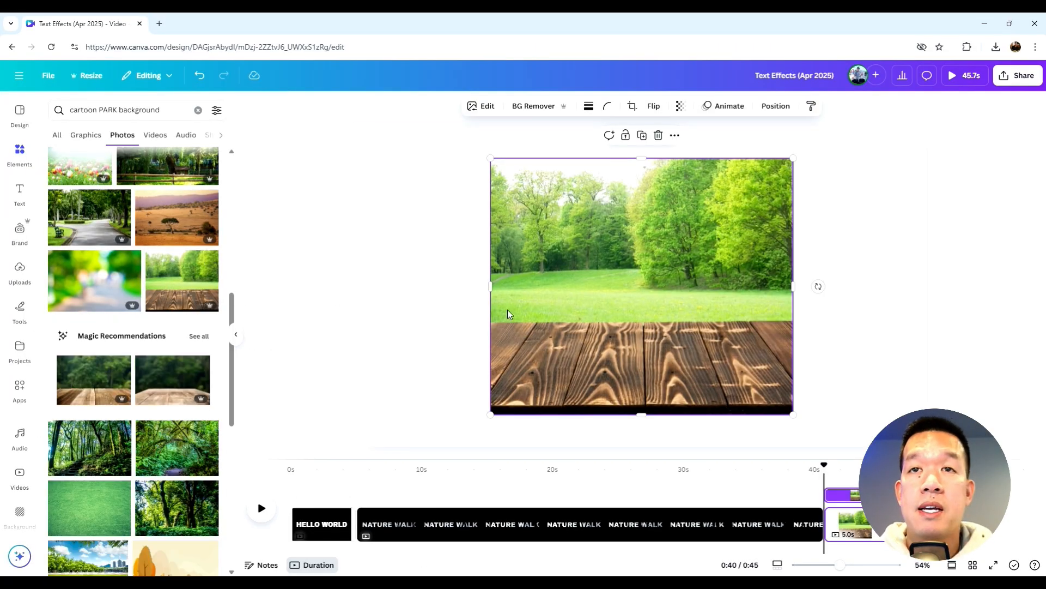
{"action": "right_click", "coordinate": [564, 327]}
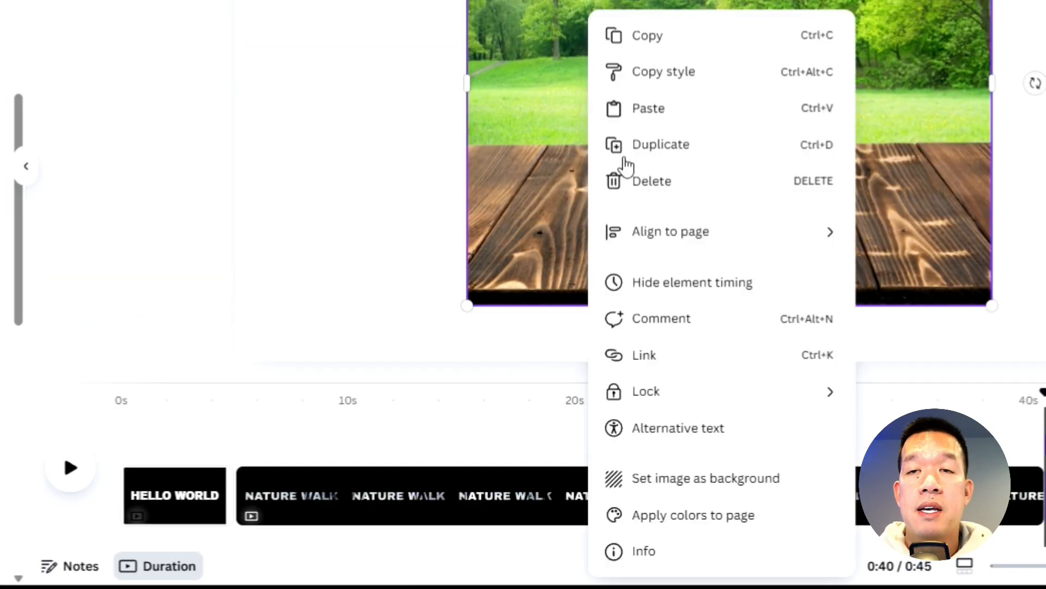
{"action": "left_click", "coordinate": [674, 490]}
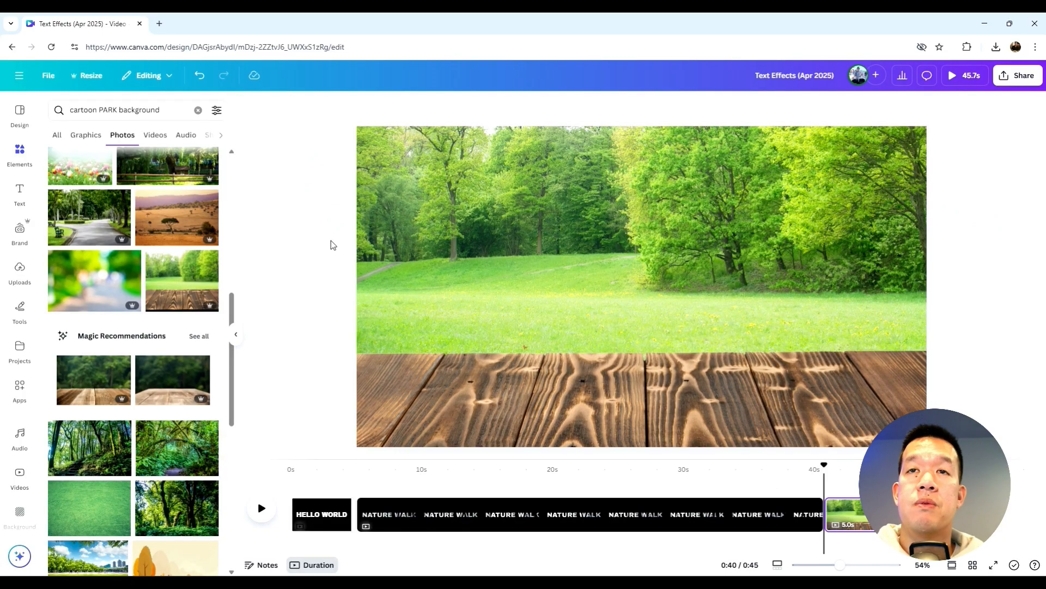
- Add a text box reading "Chasing the Kids" over the park background and color the text white
{"action": "left_click", "coordinate": [21, 193]}
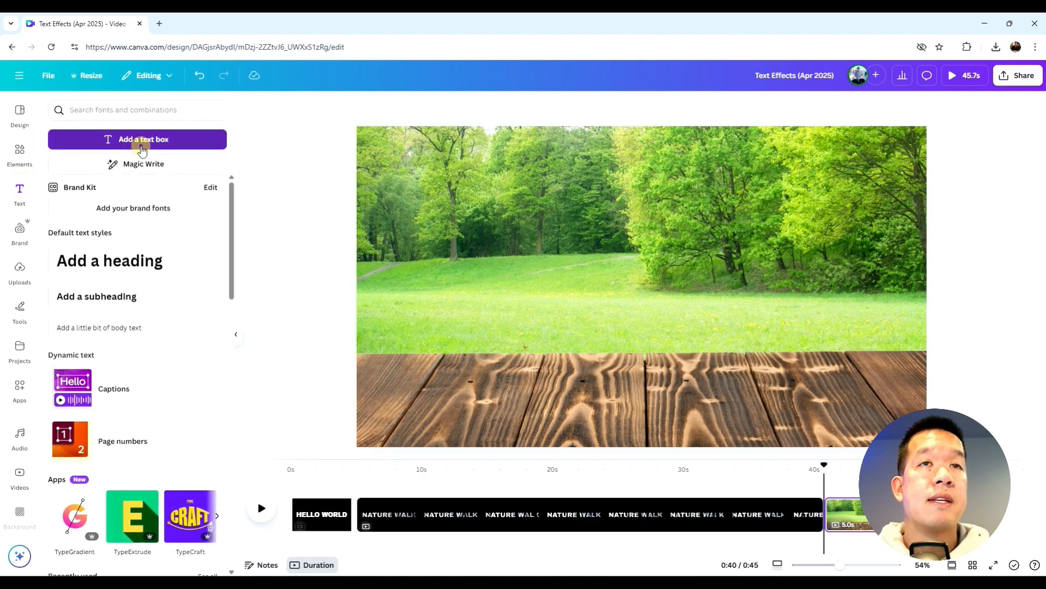
{"action": "left_click", "coordinate": [140, 141]}
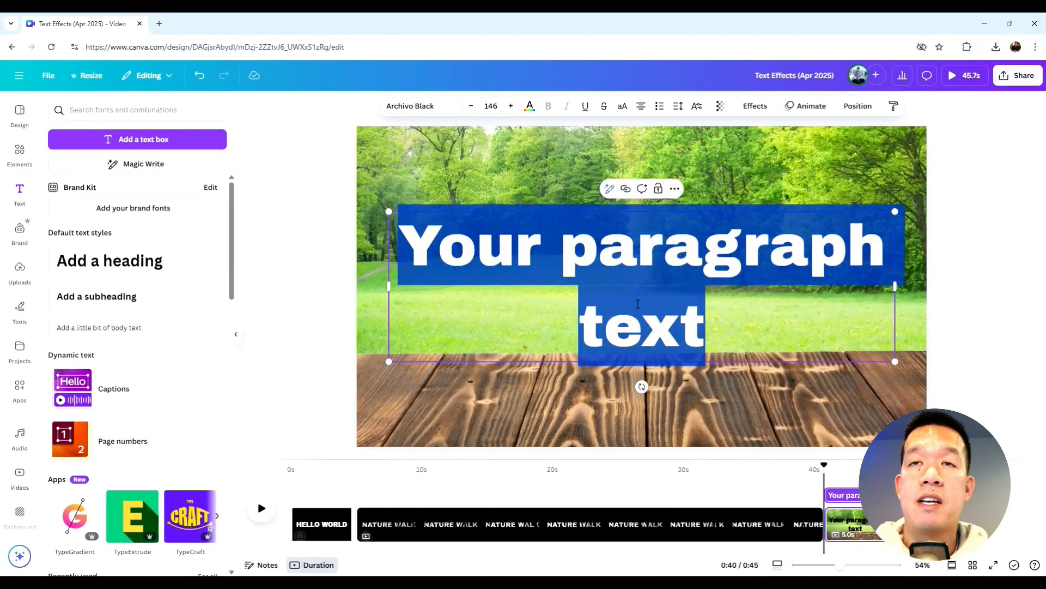
{"action": "type", "text": "Chasing the Kids"}
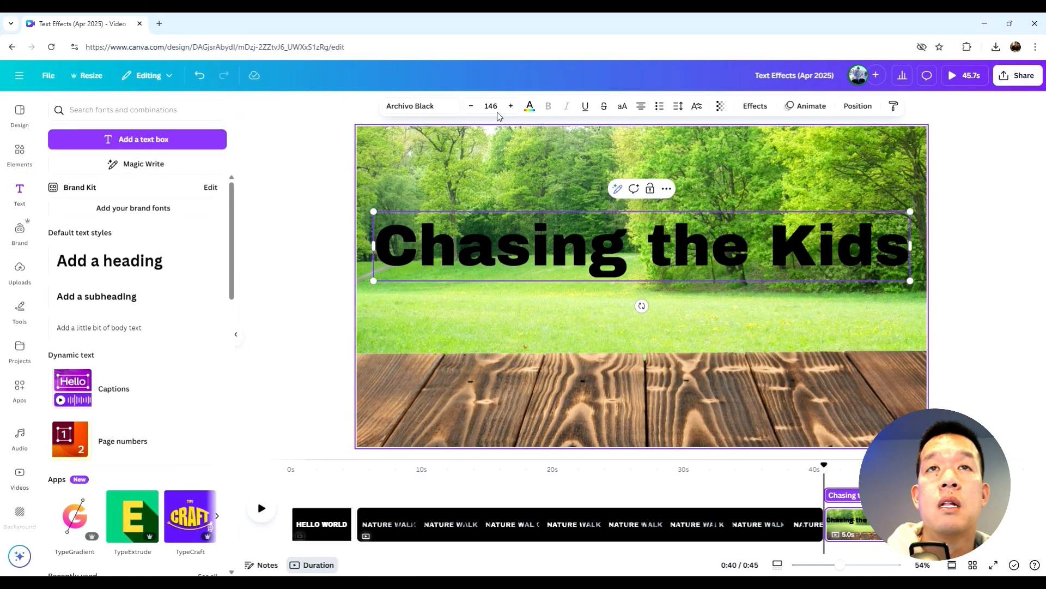
{"action": "left_click", "coordinate": [536, 109]}
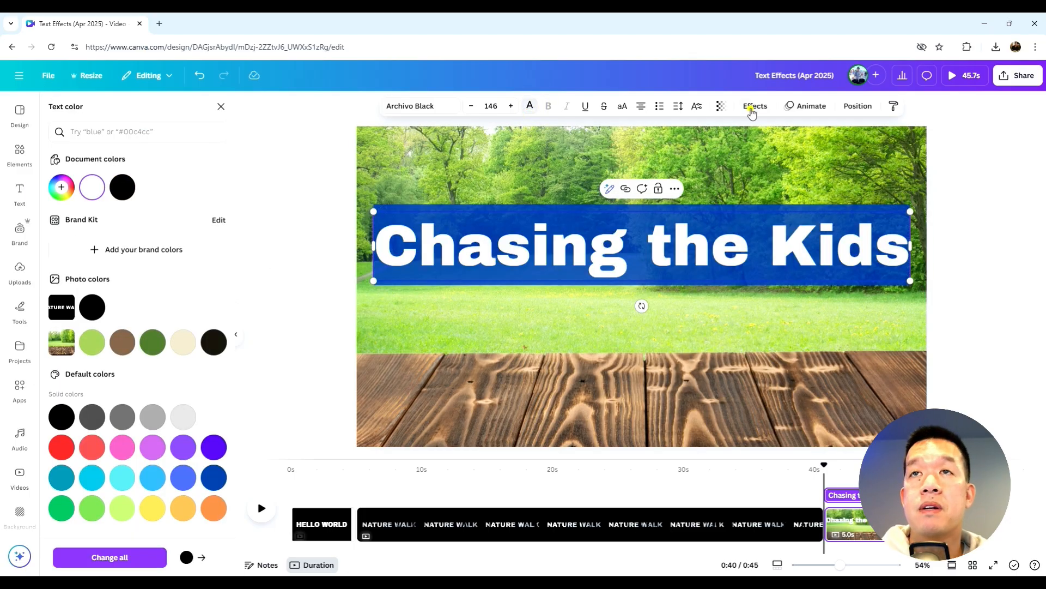
- Apply the Outline effect in blue to the "Chasing the Kids" text and change its font to Children One
{"action": "left_click", "coordinate": [754, 107]}
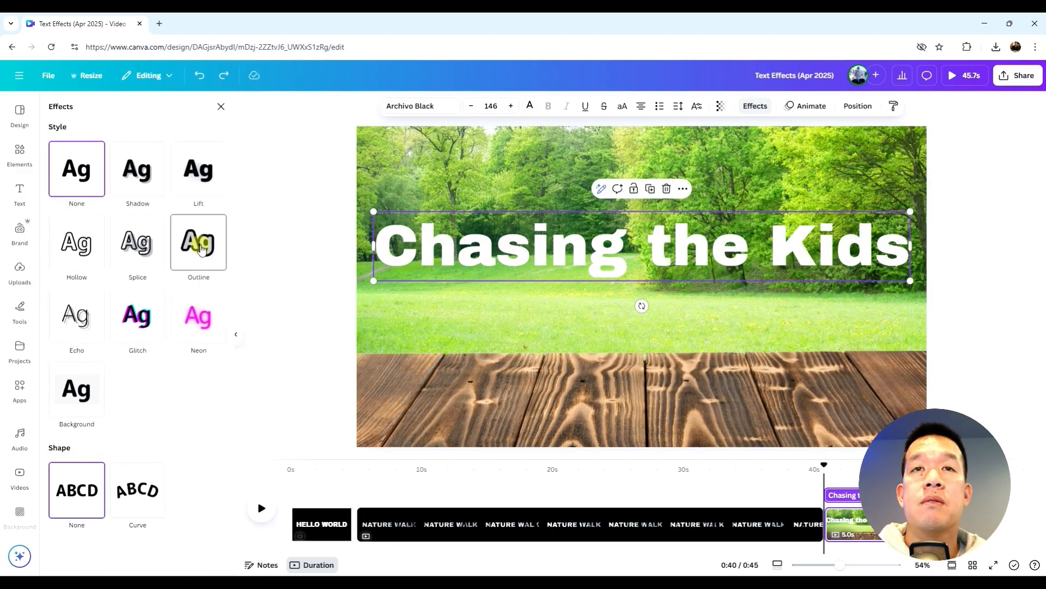
{"action": "left_click", "coordinate": [201, 249]}
{"action": "left_click", "coordinate": [209, 333]}
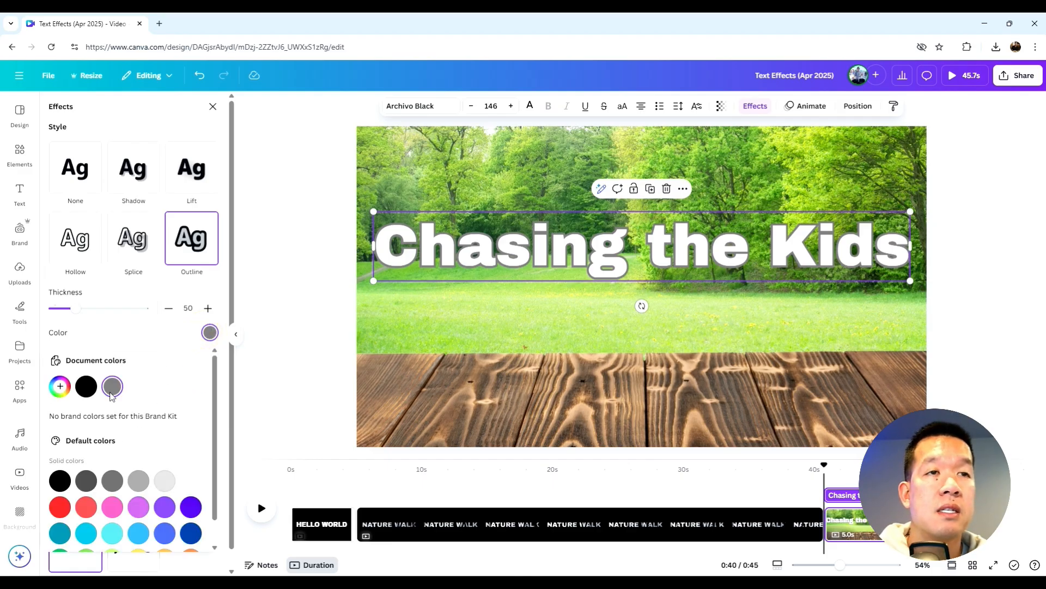
{"action": "left_click", "coordinate": [86, 386]}
{"action": "left_click", "coordinate": [417, 106]}
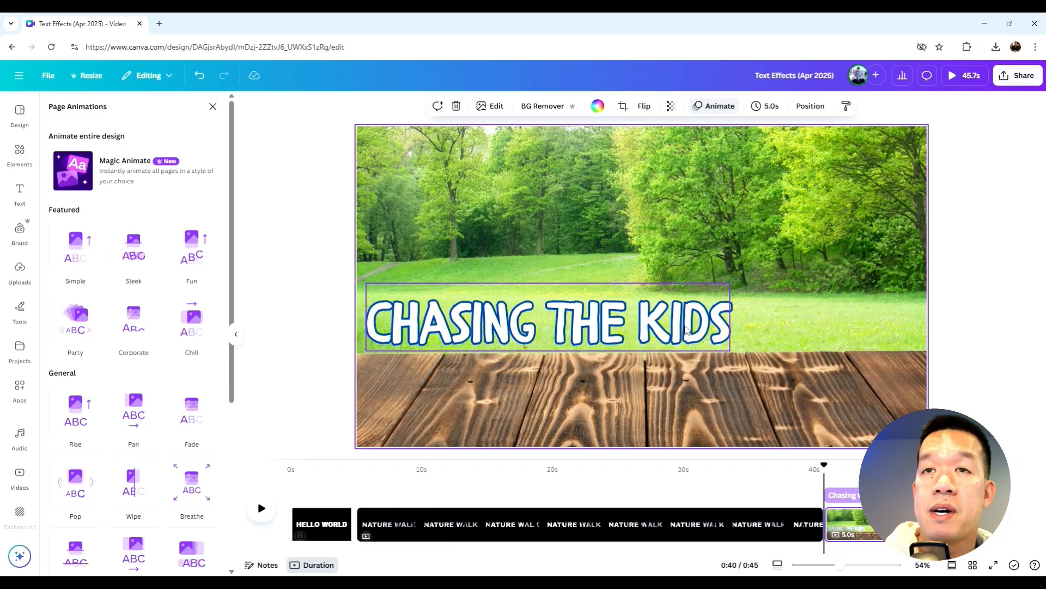
- Animate the "Chasing the Kids" text with Typewriter, On enter by Character, at a slightly faster speed
{"action": "left_click", "coordinate": [685, 329]}
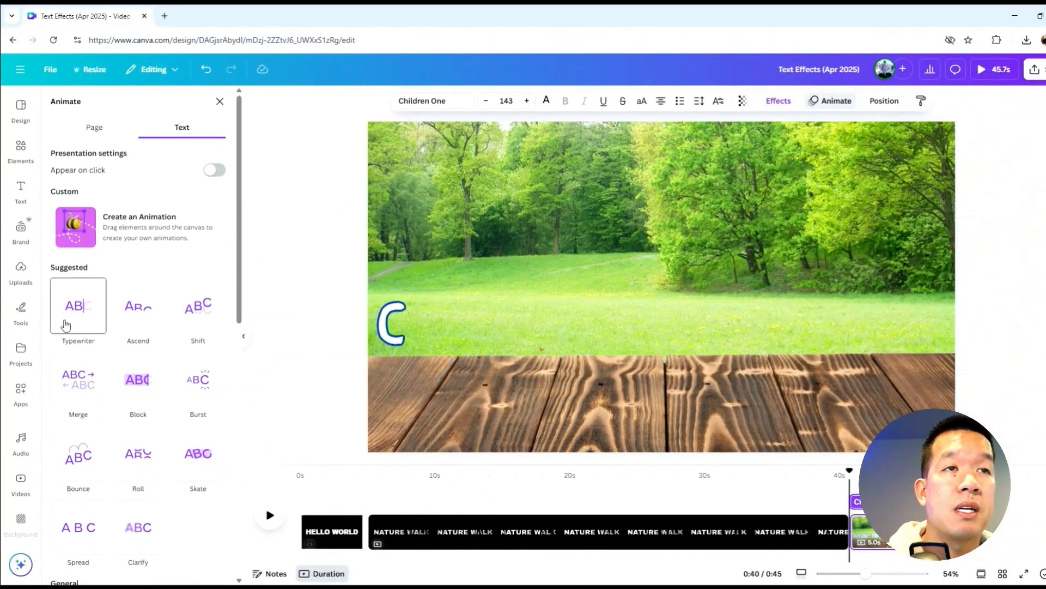
{"action": "left_click", "coordinate": [65, 324]}
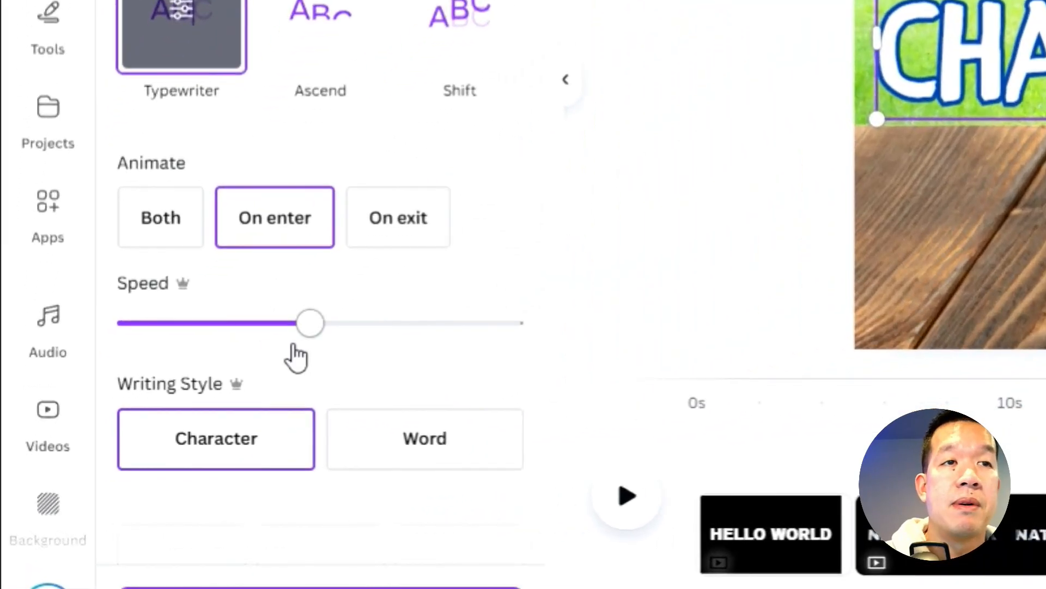
{"action": "left_click_drag", "start_coordinate": [276, 342], "coordinate": [360, 327]}
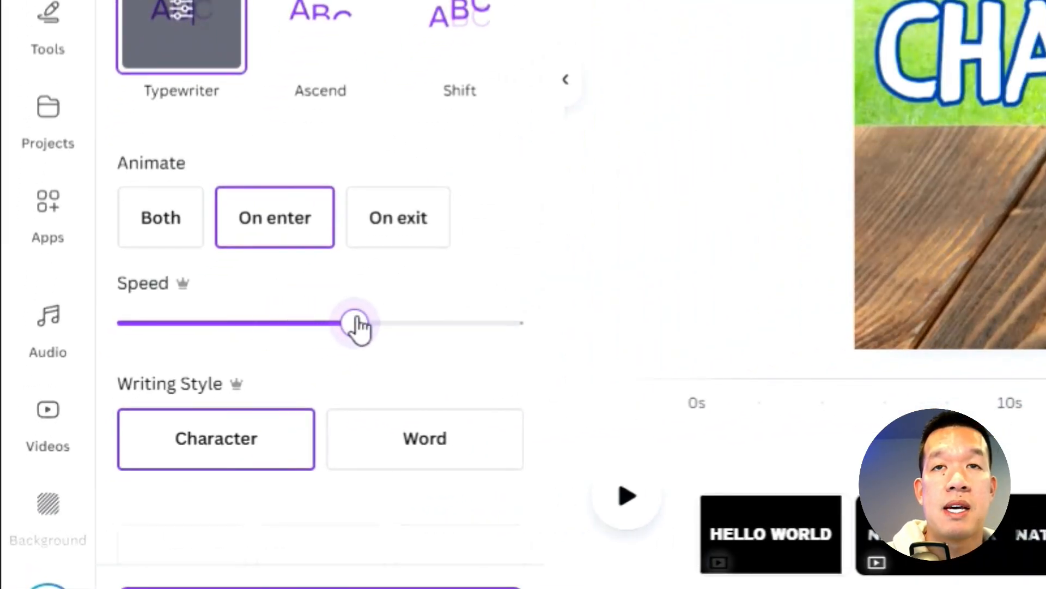
{"action": "left_click", "coordinate": [754, 50]}
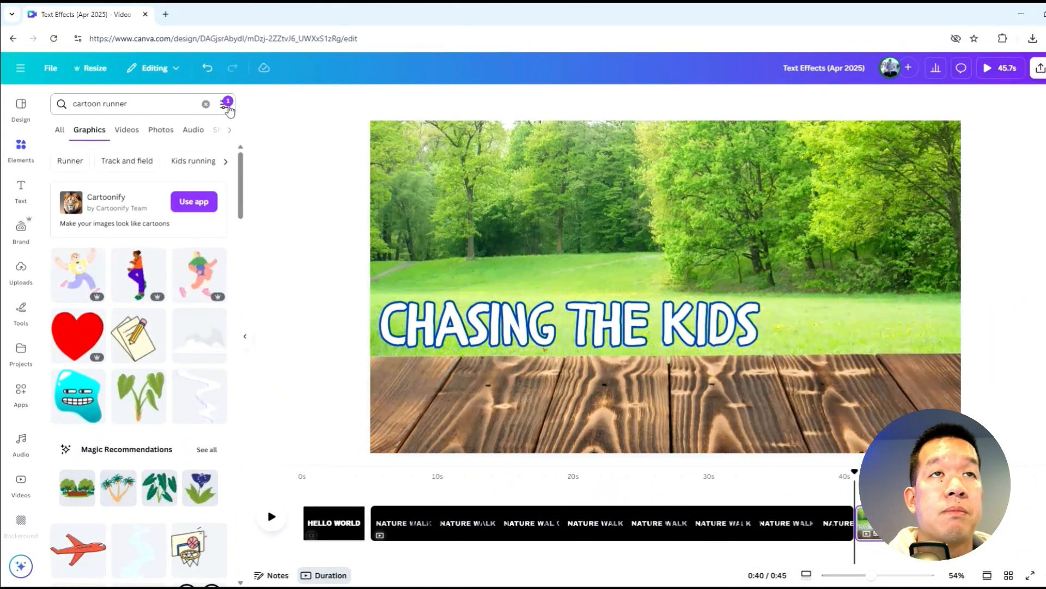
- Insert the animated green-shirted runner from the "cartoon runner" graphics, shrink it and place it over the word CHASING
{"action": "left_click", "coordinate": [227, 106]}
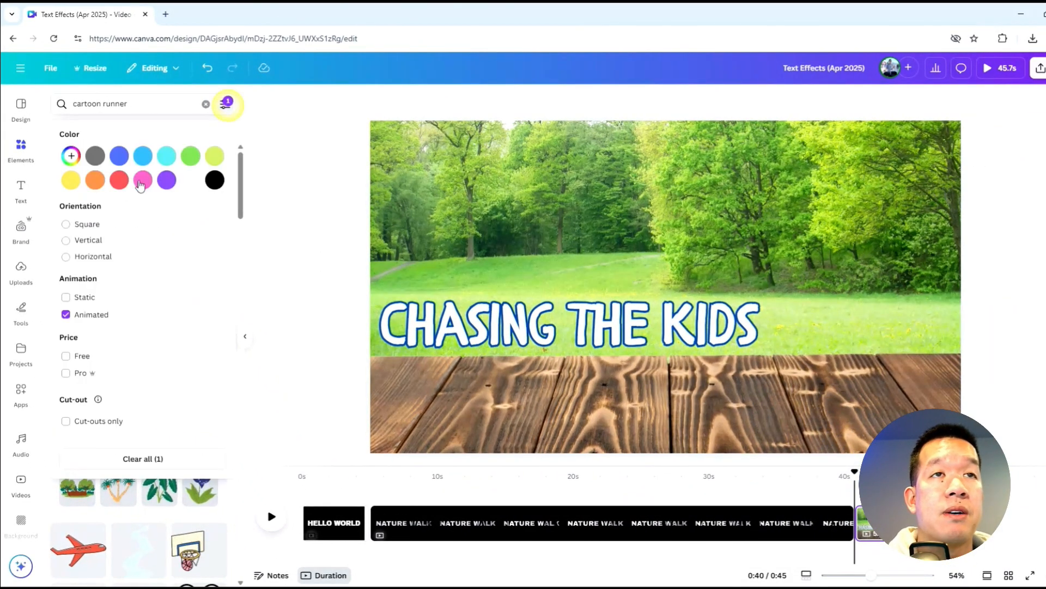
{"action": "left_click", "coordinate": [288, 227]}
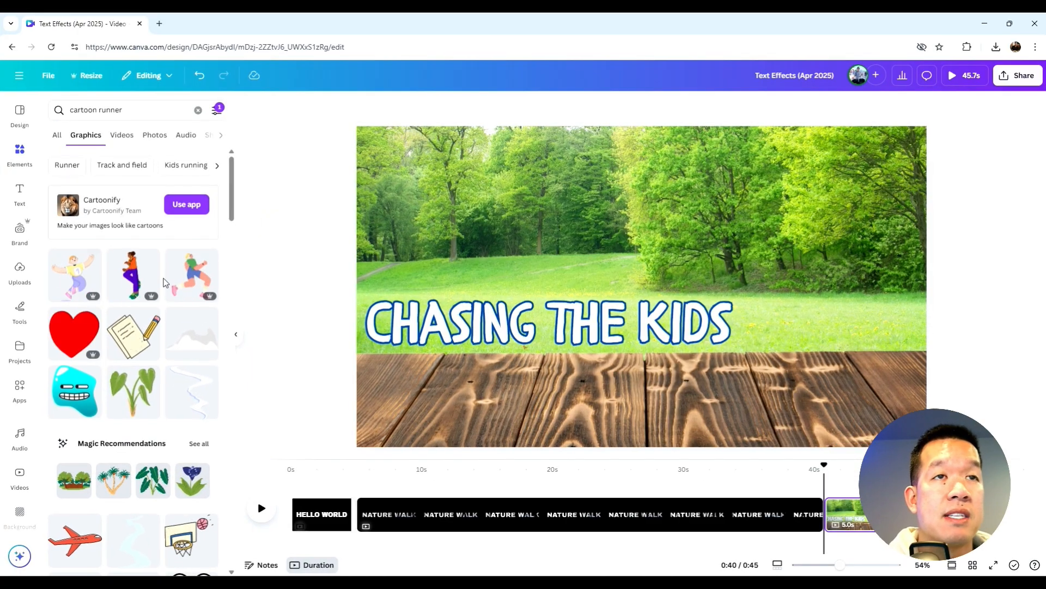
{"action": "scroll", "coordinate": [82, 333], "scroll_direction": "down", "scroll_amount": 5}
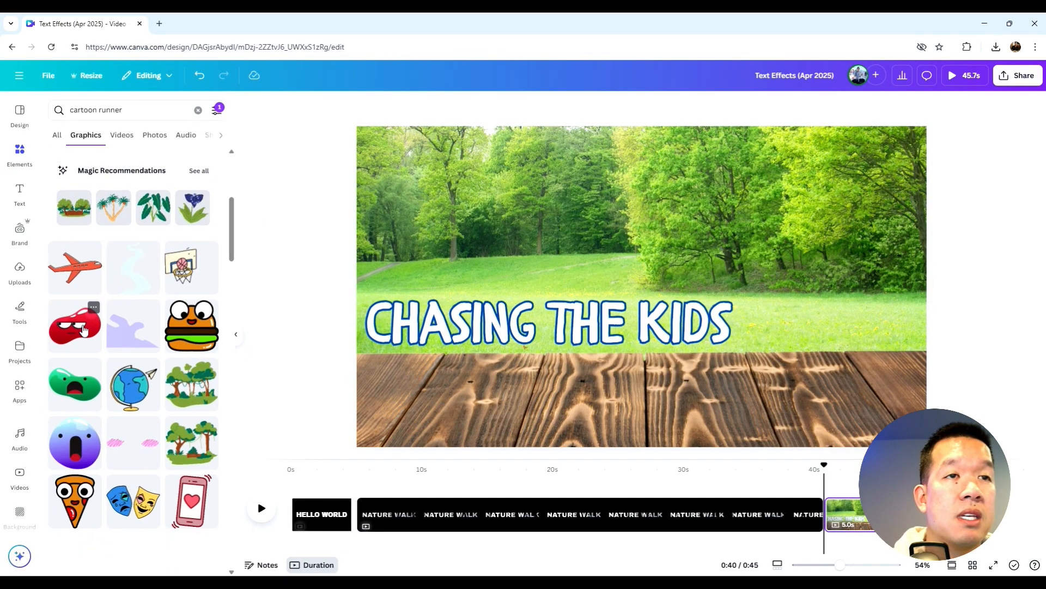
{"action": "scroll", "coordinate": [83, 329], "scroll_direction": "up", "scroll_amount": 5}
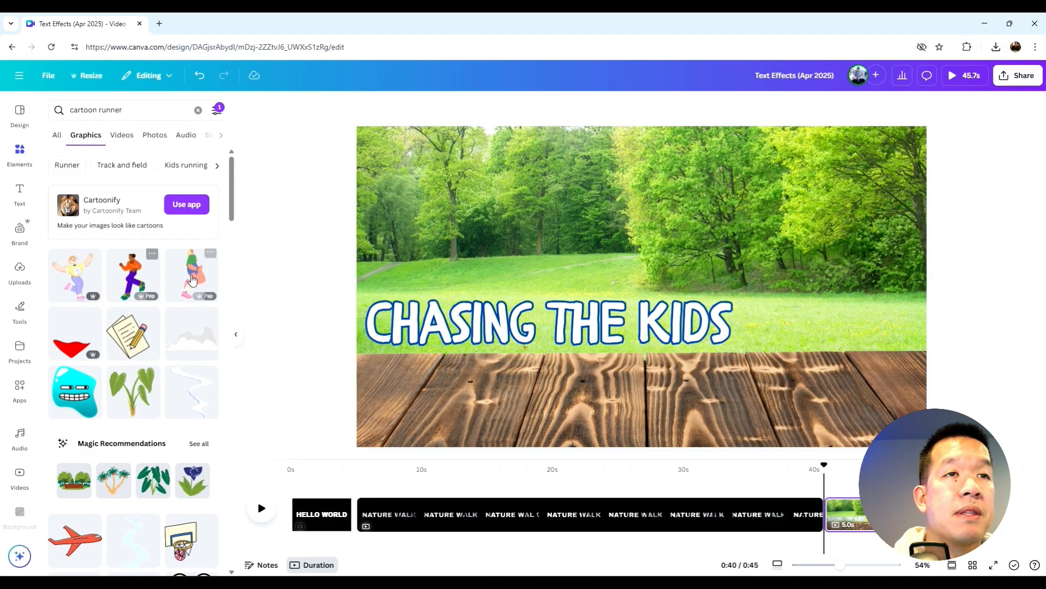
{"action": "left_click", "coordinate": [192, 279]}
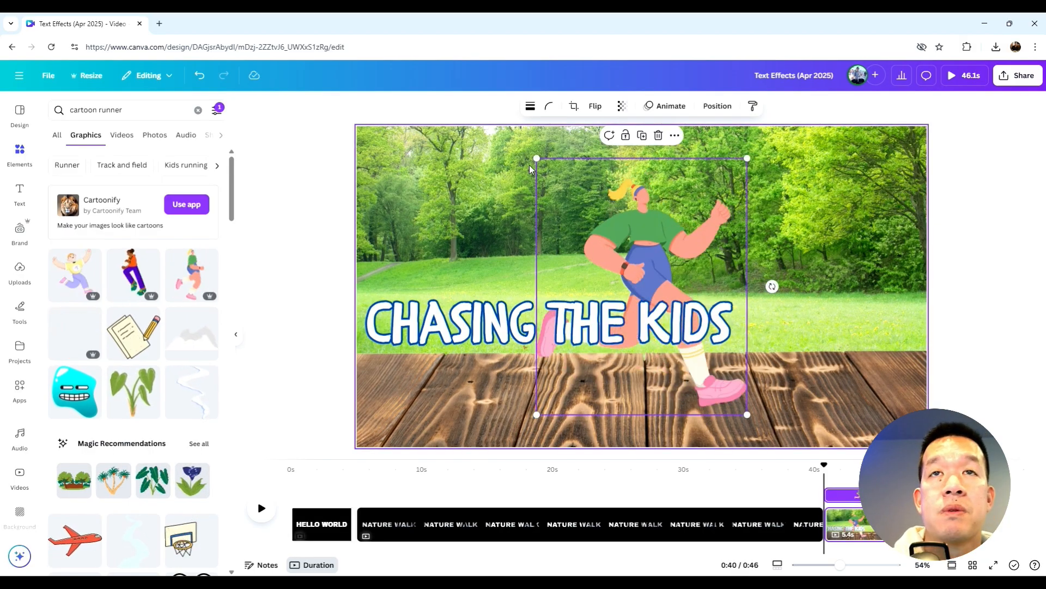
{"action": "left_click_drag", "start_coordinate": [535, 157], "coordinate": [603, 234]}
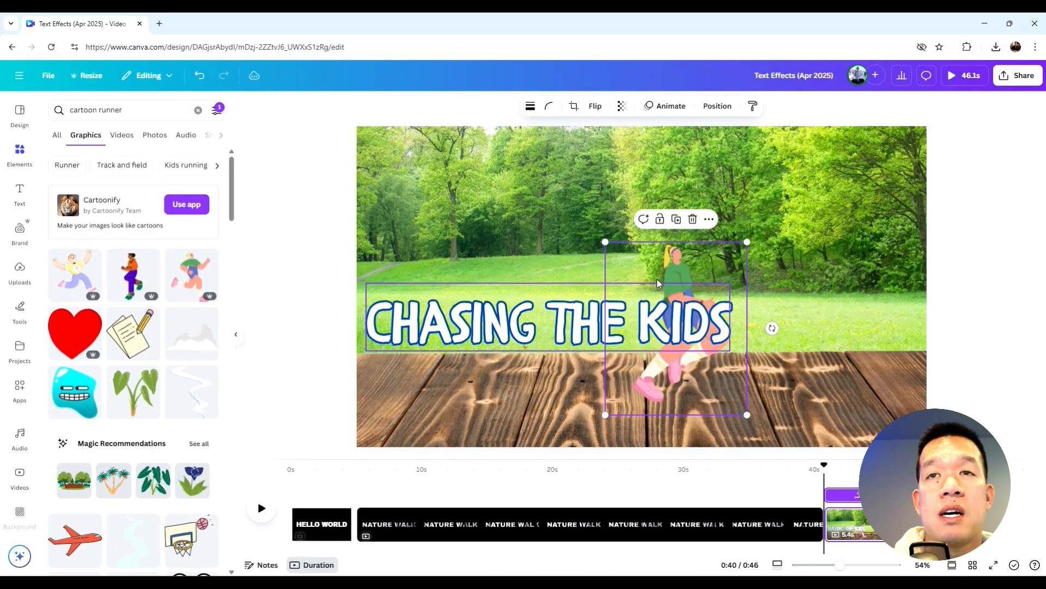
{"action": "left_click_drag", "start_coordinate": [671, 279], "coordinate": [439, 293]}
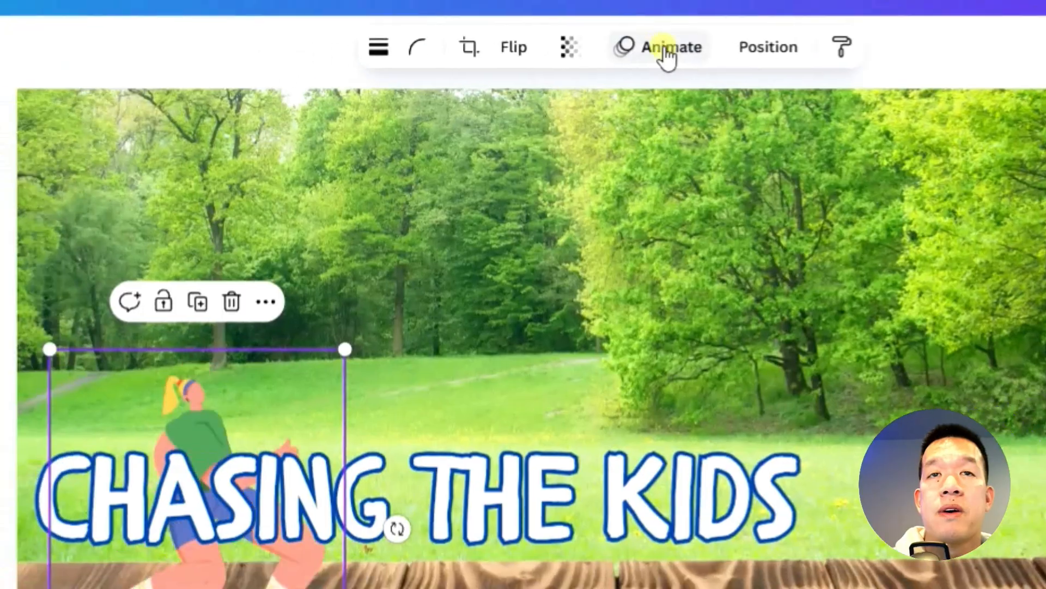
- Create a custom animation path that moves the runner horizontally across the page past its far edge, and play it
{"action": "left_click", "coordinate": [668, 48]}
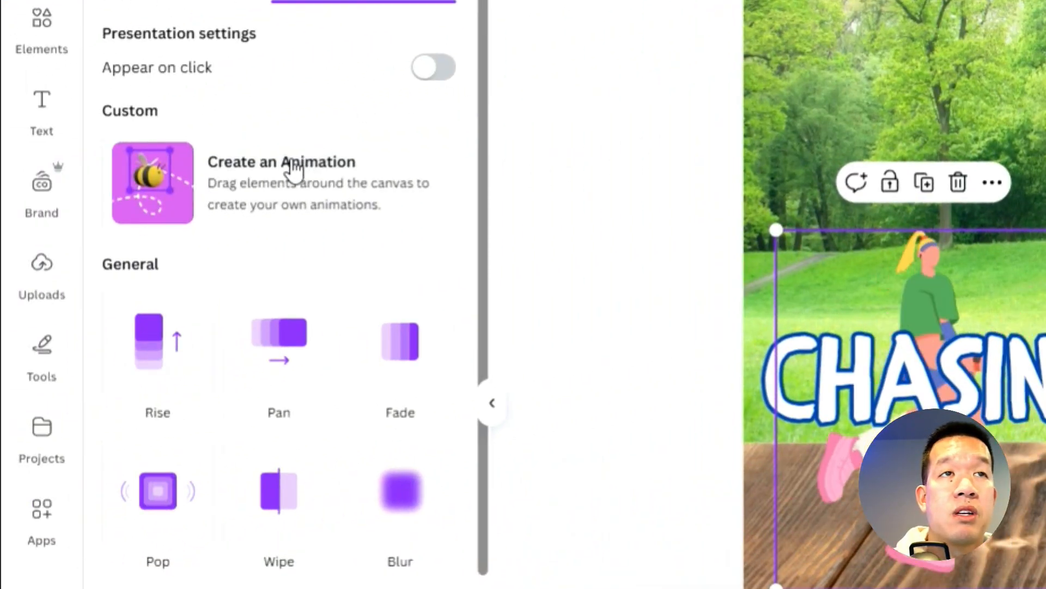
{"action": "left_click", "coordinate": [289, 163]}
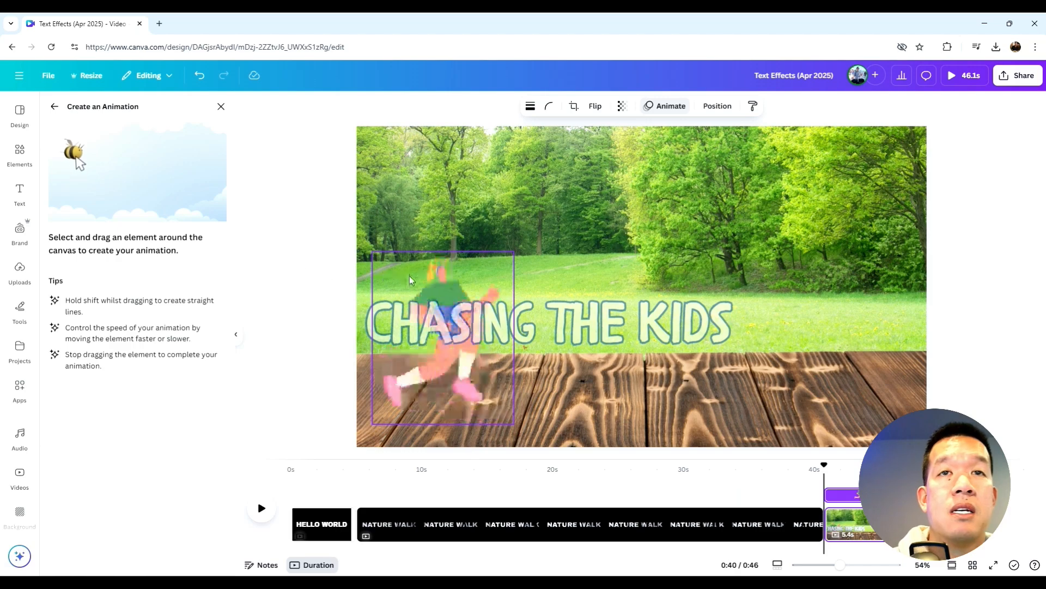
{"action": "mouse_move", "coordinate": [445, 287]}
{"action": "left_mouse_down"}
{"action": "mouse_move", "coordinate": [503, 285]}
{"action": "mouse_move", "coordinate": [523, 271]}
{"action": "mouse_move", "coordinate": [992, 283]}
{"action": "left_mouse_up"}
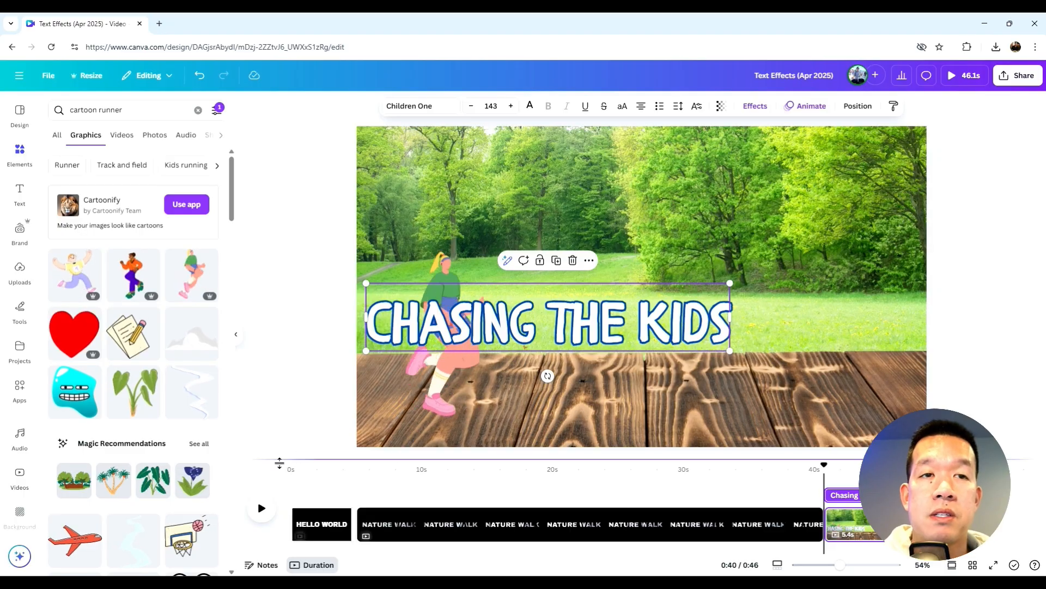
{"action": "left_click", "coordinate": [265, 515]}
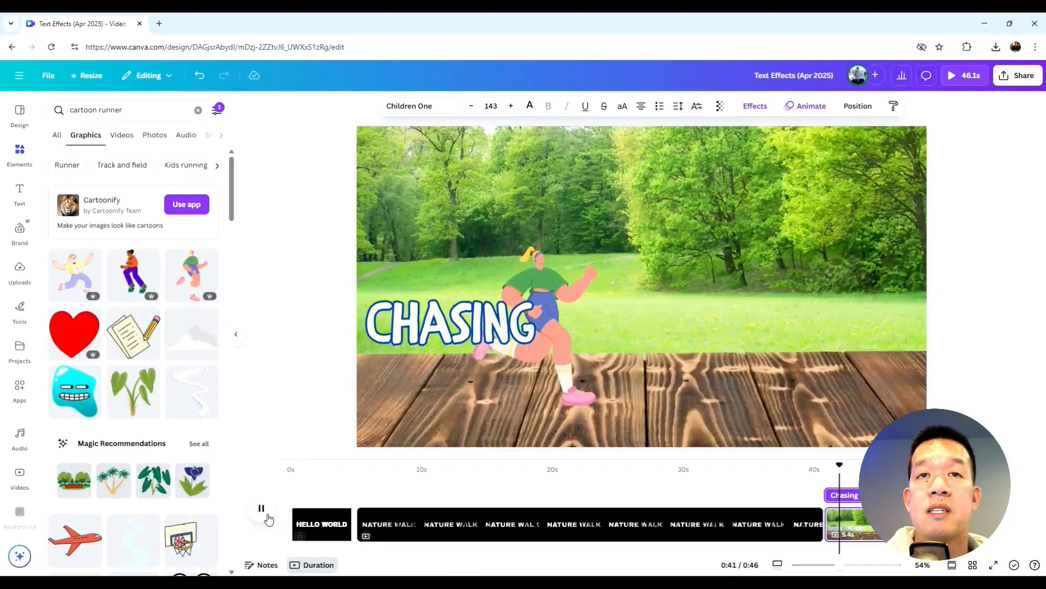
{"action": "left_click", "coordinate": [262, 510]}
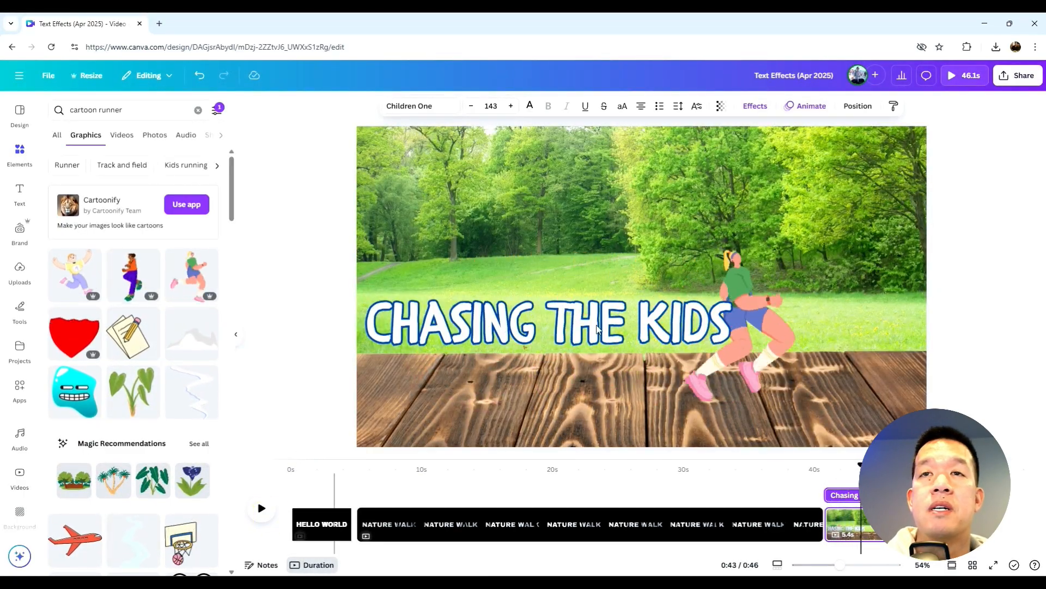
- Adjust the Typewriter speed of the "Chasing the Kids" text and the start of its clip on the timeline
{"action": "left_click", "coordinate": [591, 325]}
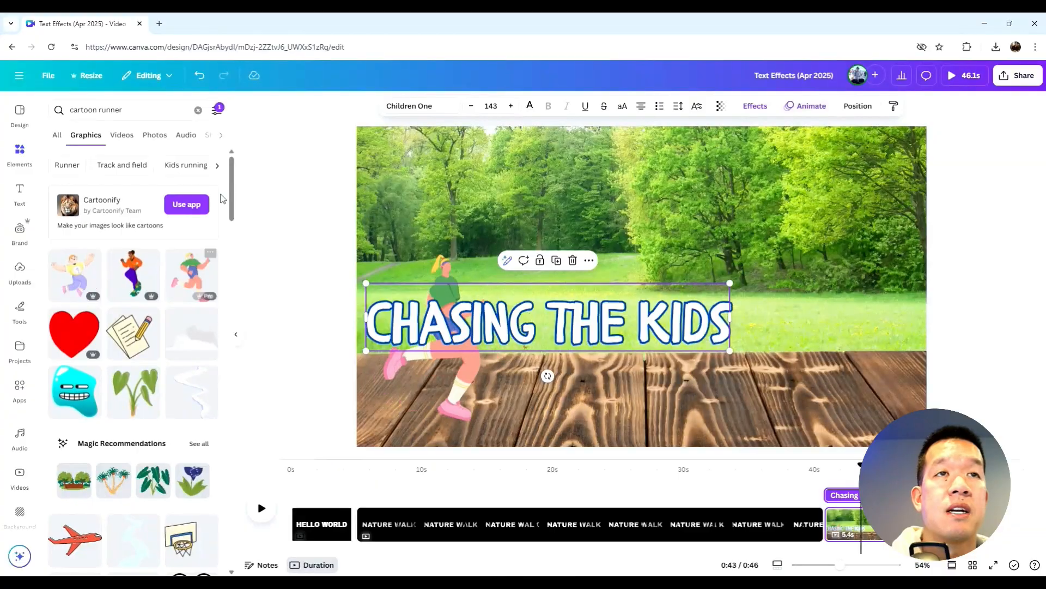
{"action": "left_click", "coordinate": [806, 106]}
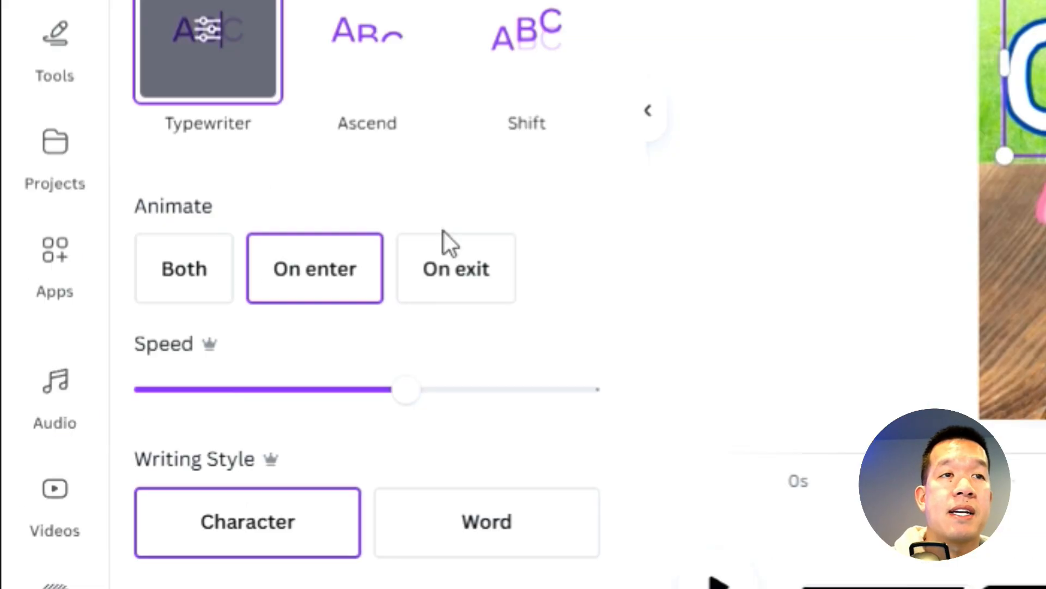
{"action": "left_click_drag", "start_coordinate": [408, 406], "coordinate": [139, 420]}
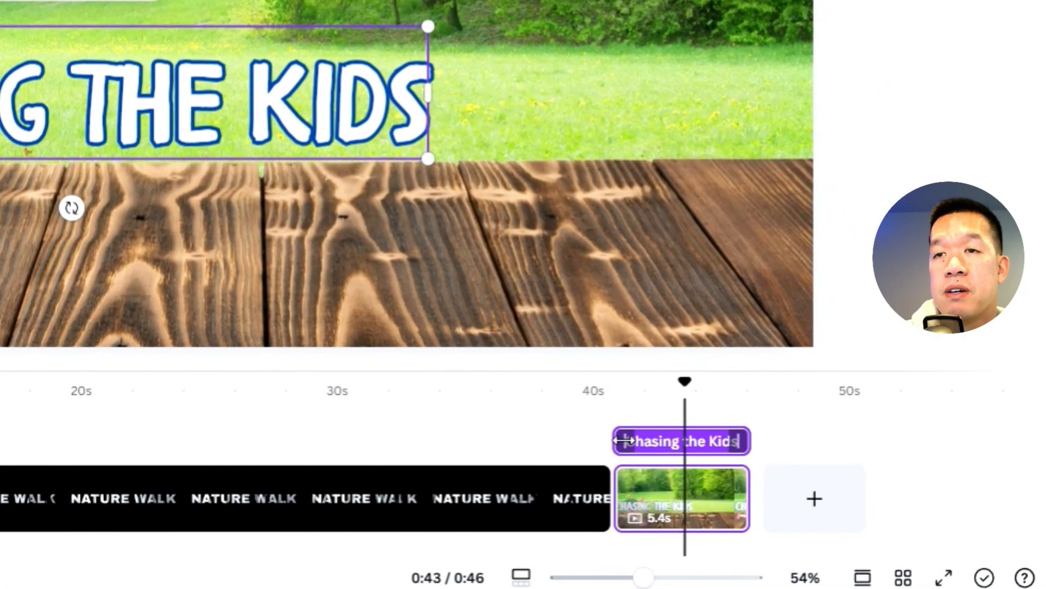
{"action": "mouse_move", "coordinate": [623, 440]}
{"action": "left_mouse_down"}
{"action": "mouse_move", "coordinate": [642, 439]}
{"action": "mouse_move", "coordinate": [613, 440]}
{"action": "left_mouse_up"}
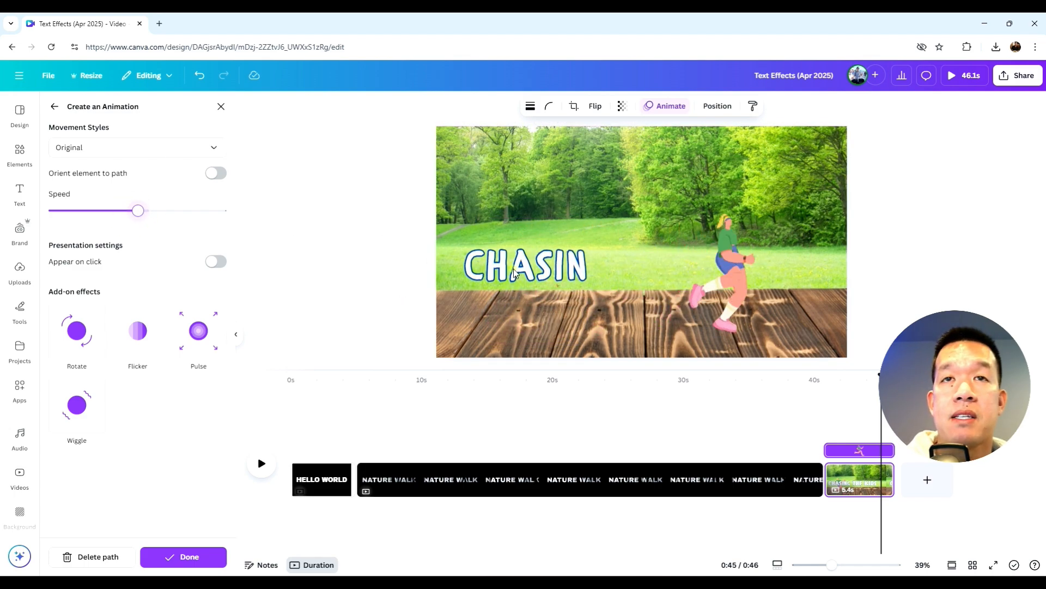
- Open the animation settings of the "Chasing the Kids" text to review its Typewriter speed
{"action": "left_click", "coordinate": [495, 279]}
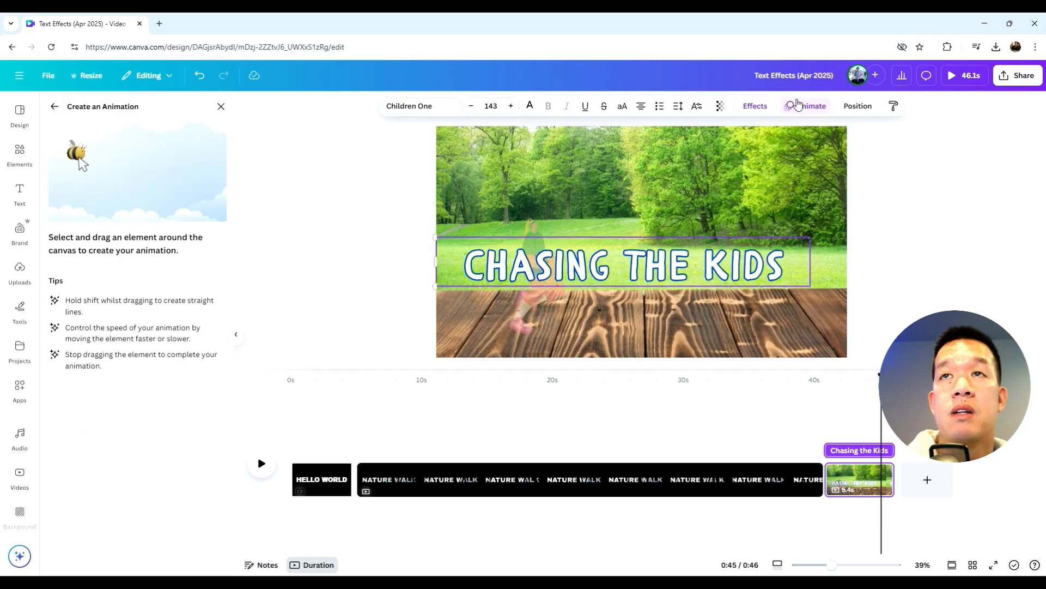
{"action": "left_click", "coordinate": [803, 105]}
{"action": "left_click", "coordinate": [806, 104]}
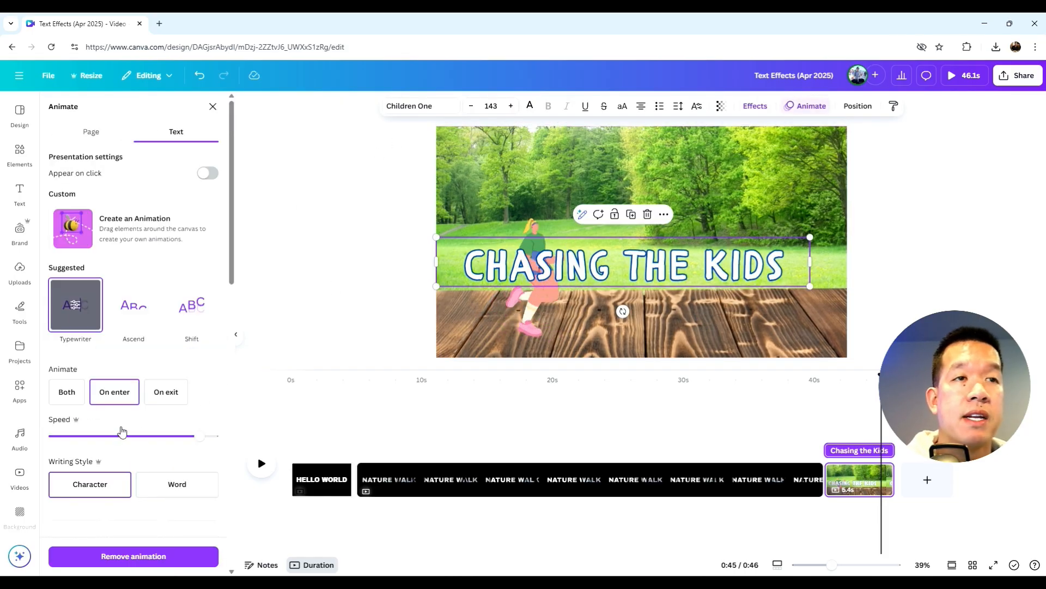
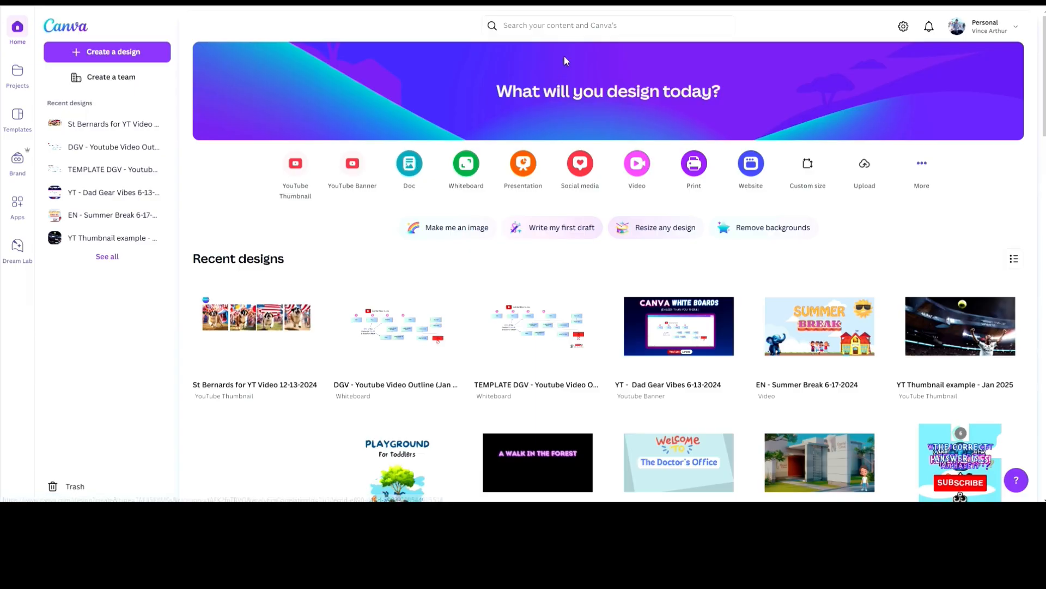
- Search Canva's home page for "poster" and create a blank poster design
{"action": "left_click", "coordinate": [584, 29]}
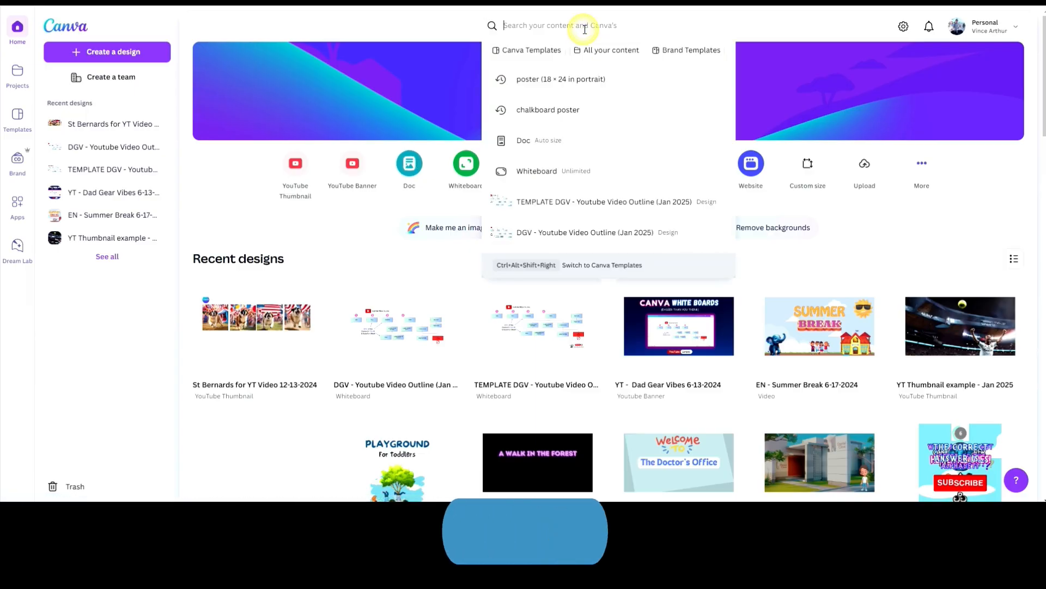
{"action": "type", "text": "poster"}
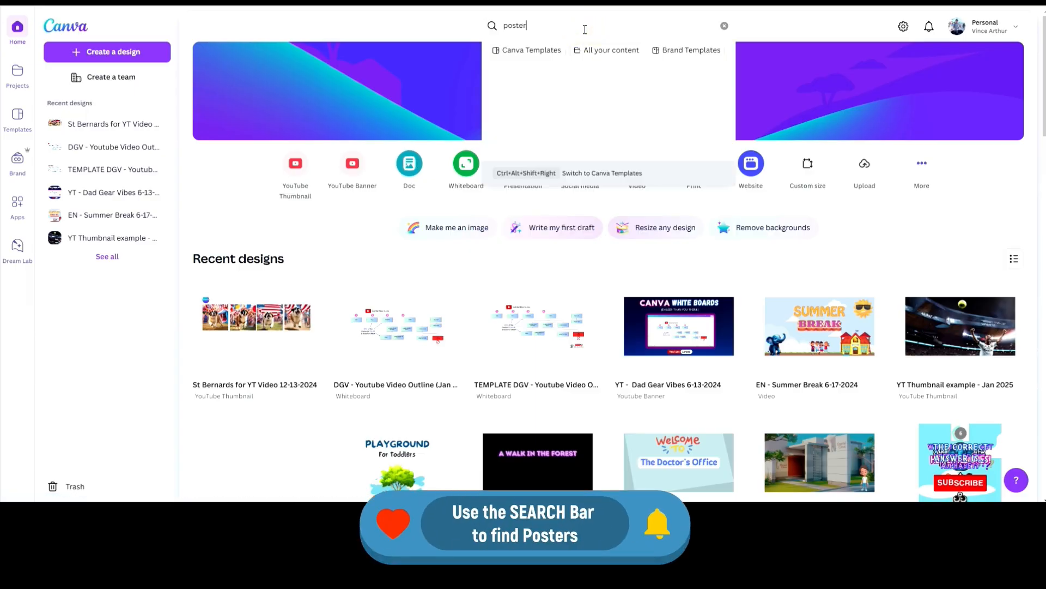
{"action": "key", "text": "Return"}
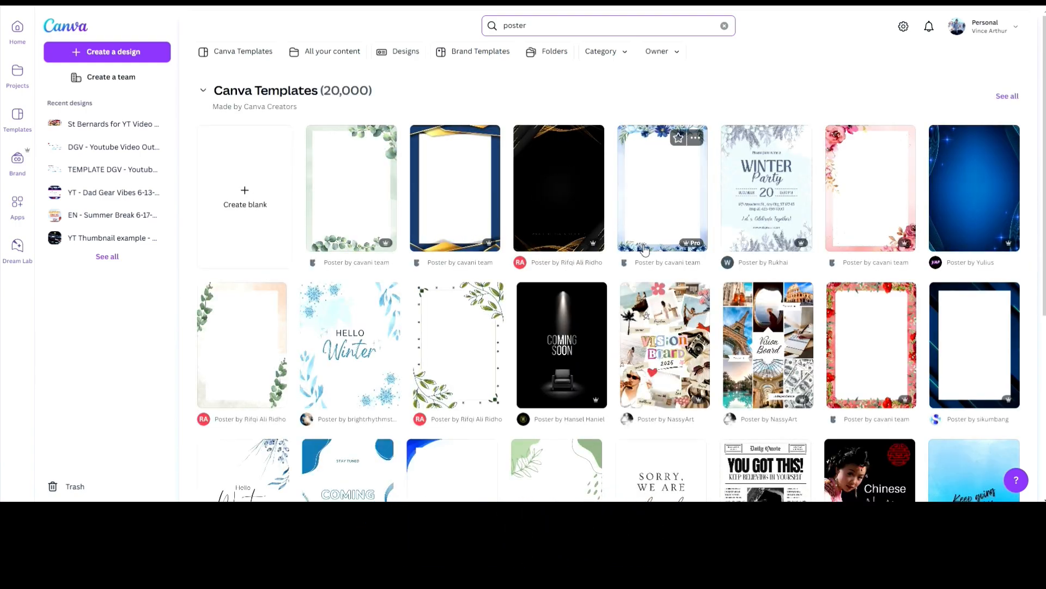
{"action": "left_click", "coordinate": [262, 211]}
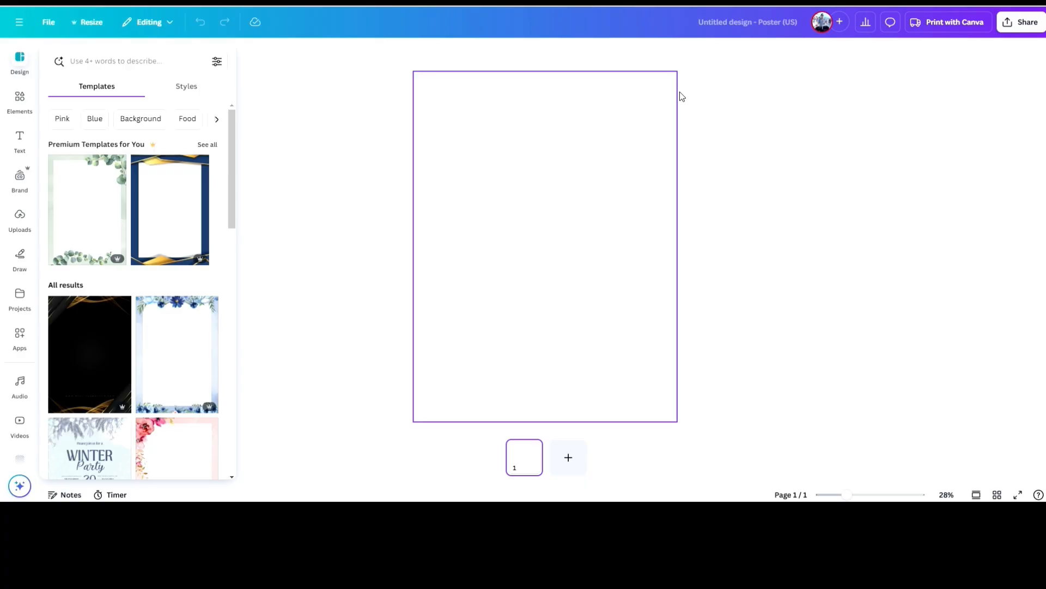
- Rename the poster design to "Math Addition Poster DGV (Jan 2025)"
{"action": "left_click", "coordinate": [733, 24]}
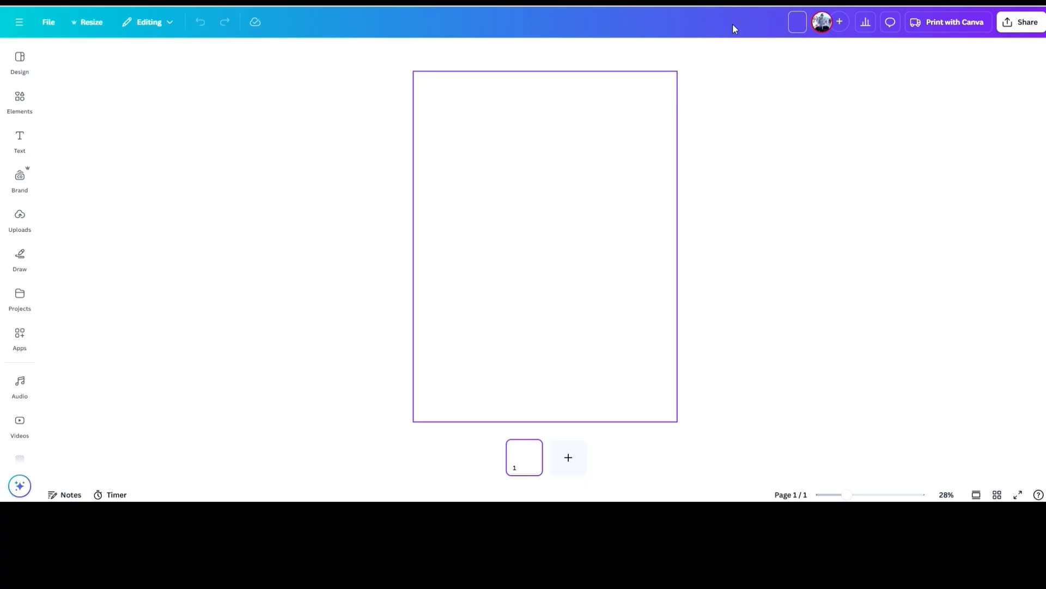
{"action": "type", "text": "Math Addition Poster DGV (Jan 2025)"}
{"action": "key", "text": "Return"}
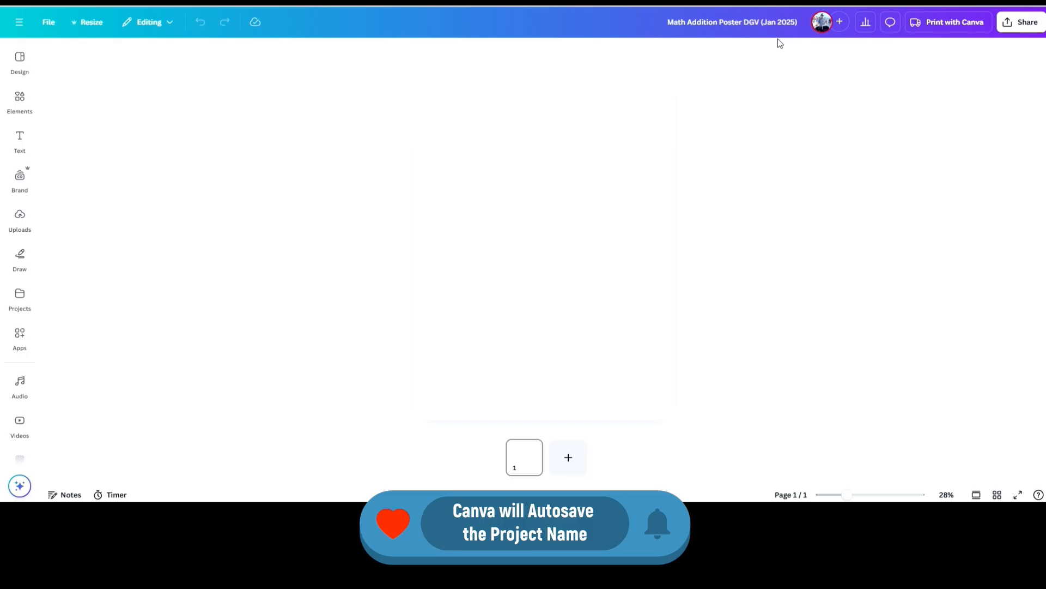
- Find a chalkboard photo in the elements library, insert the green wood-framed one, and turn it upright in the page's upper-left corner
{"action": "left_click", "coordinate": [31, 107]}
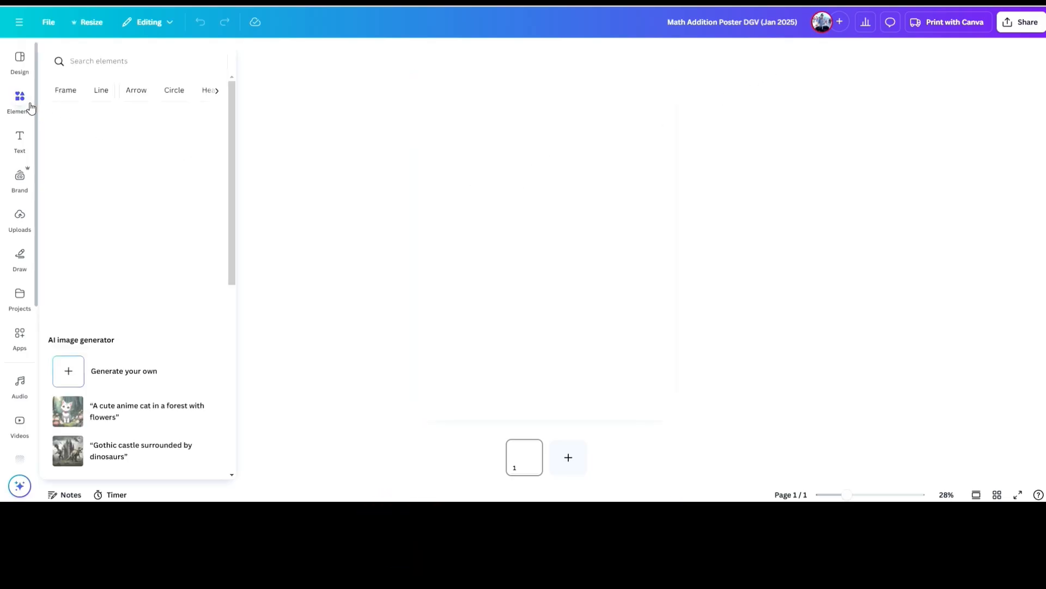
{"action": "left_click", "coordinate": [116, 55]}
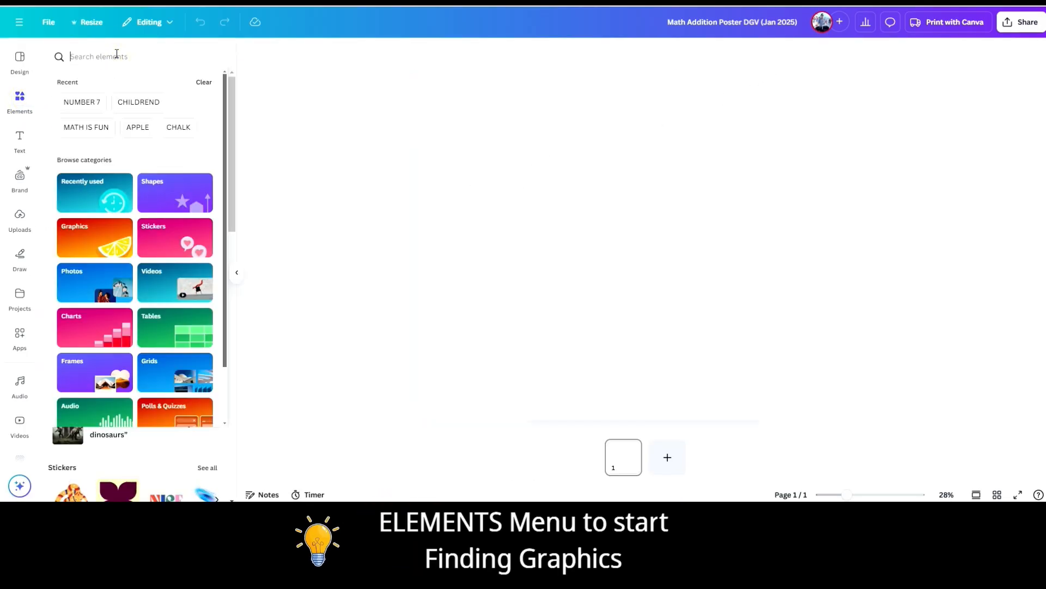
{"action": "type", "text": "ch"}
{"action": "left_click", "coordinate": [92, 262]}
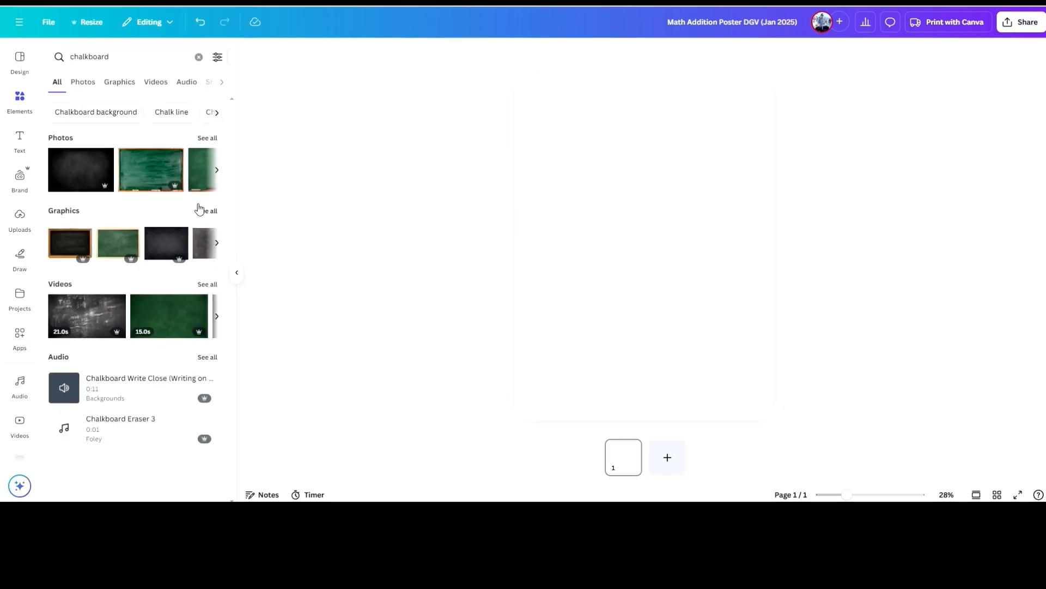
{"action": "left_click", "coordinate": [202, 140]}
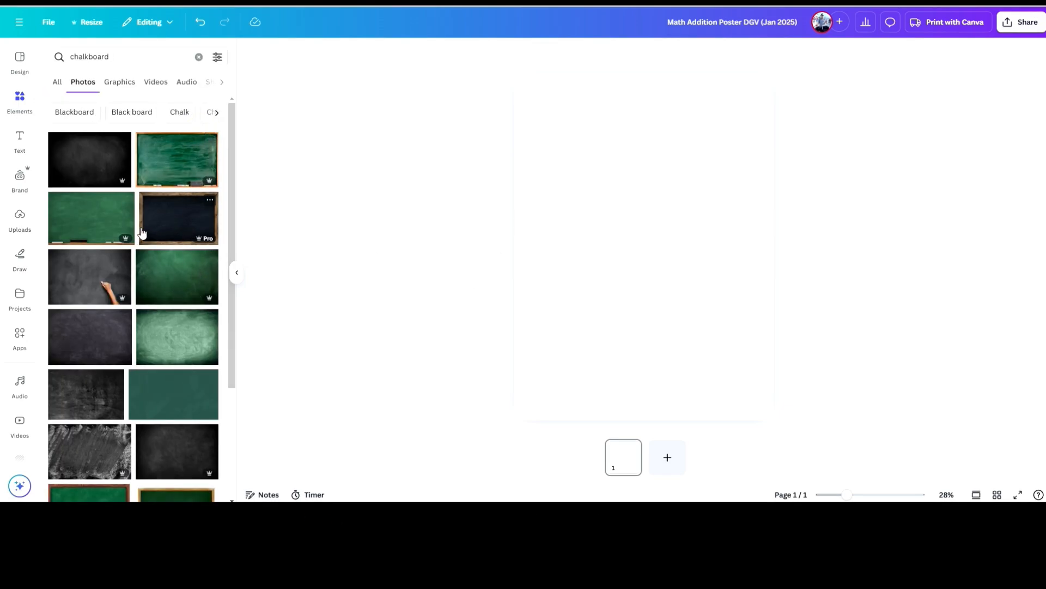
{"action": "scroll", "coordinate": [100, 285], "scroll_direction": "down", "scroll_amount": 2}
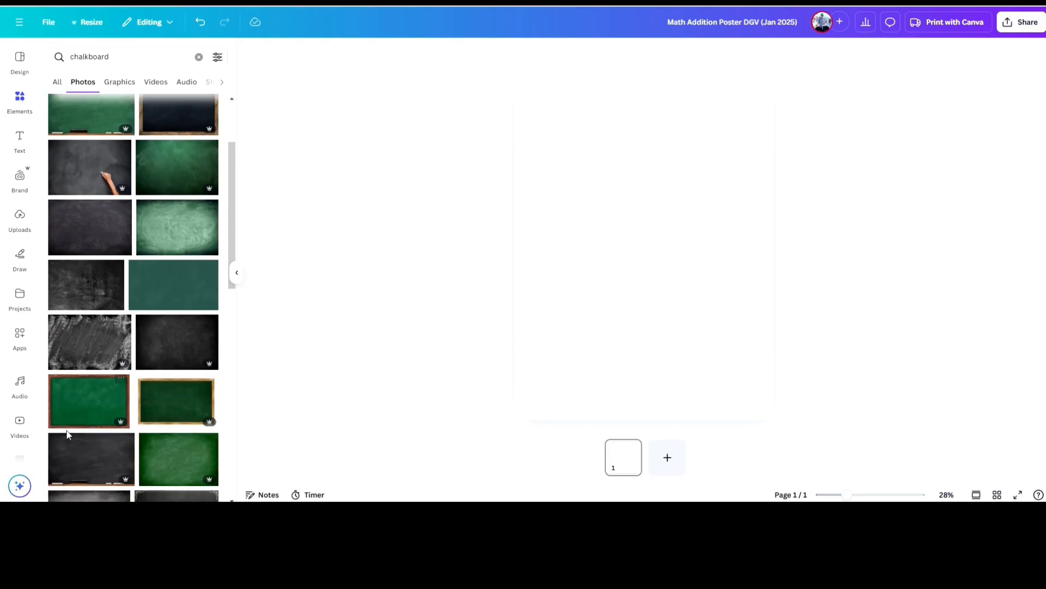
{"action": "left_click", "coordinate": [79, 415]}
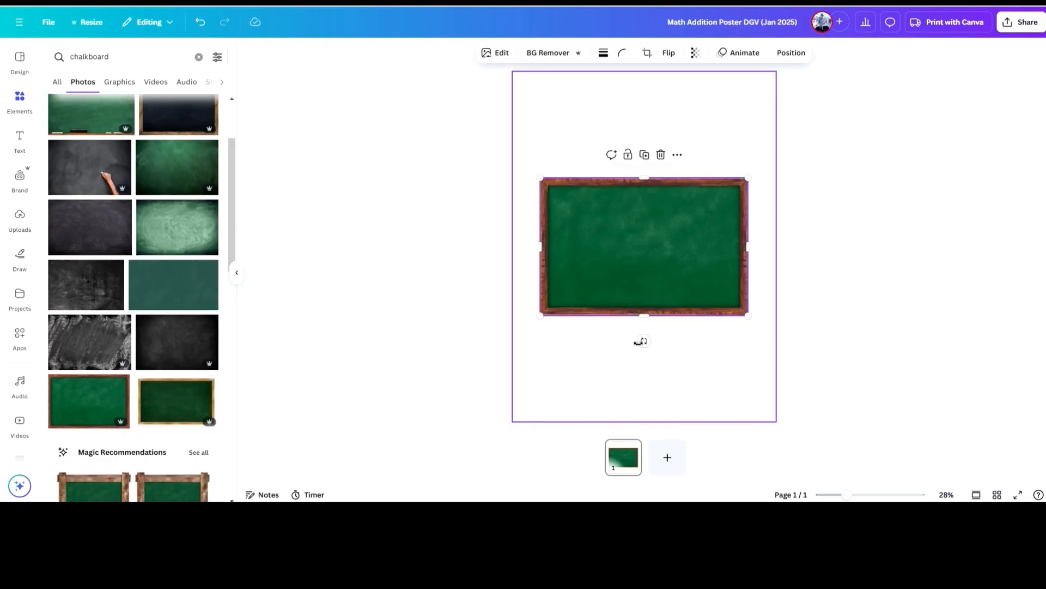
{"action": "left_click_drag", "start_coordinate": [643, 341], "coordinate": [619, 189]}
{"action": "right_click", "coordinate": [619, 188]}
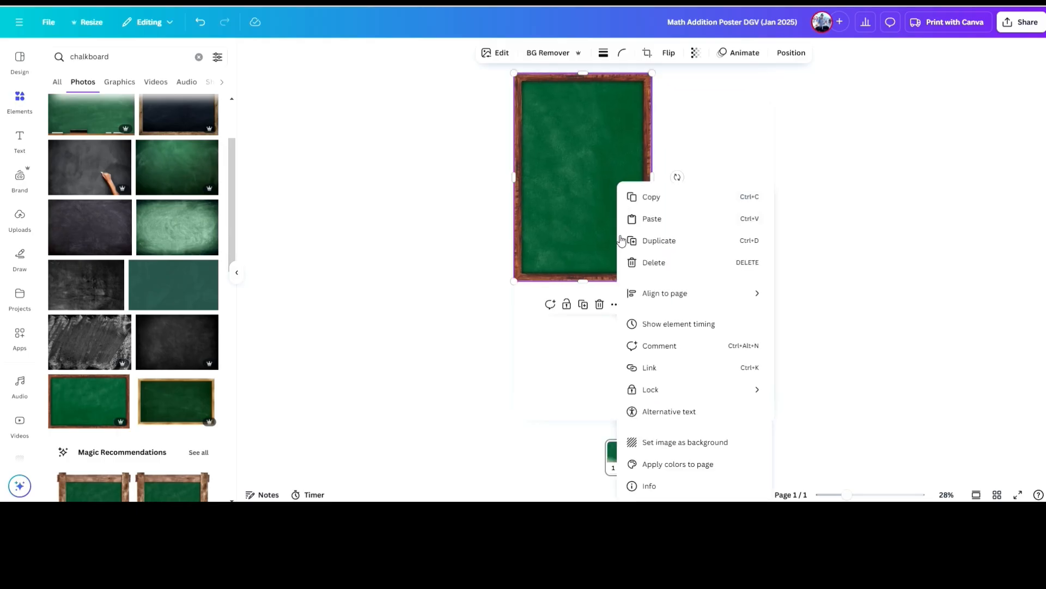
{"action": "left_click", "coordinate": [667, 442]}
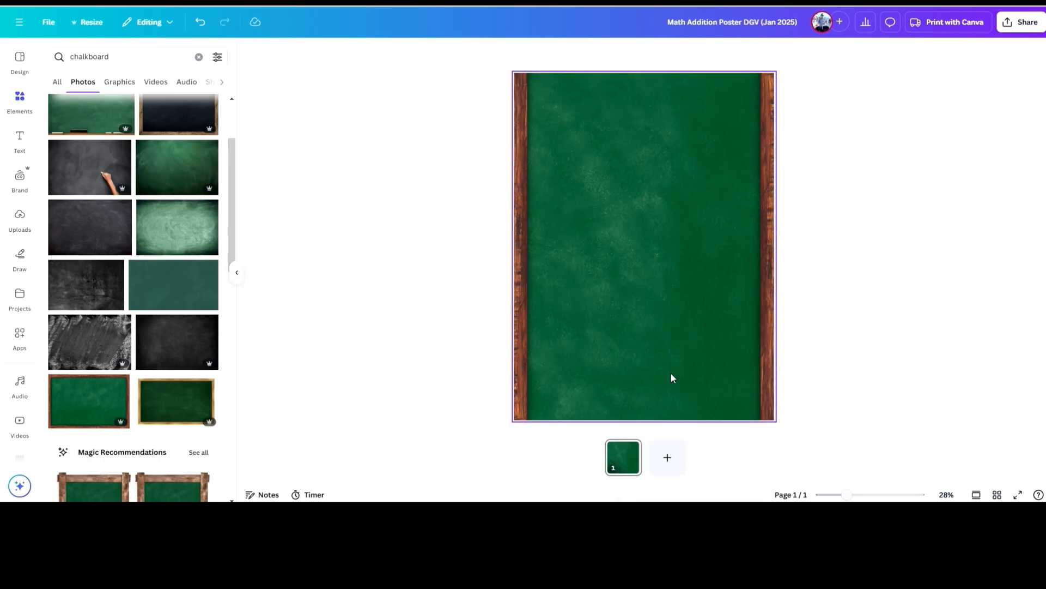
{"action": "right_click", "coordinate": [597, 154]}
{"action": "left_click", "coordinate": [643, 342]}
- Enlarge the upright chalkboard to the full page width and crop away its lower frame edge
{"action": "left_click_drag", "start_coordinate": [620, 296], "coordinate": [568, 234]}
{"action": "left_click_drag", "start_coordinate": [652, 280], "coordinate": [798, 447]}
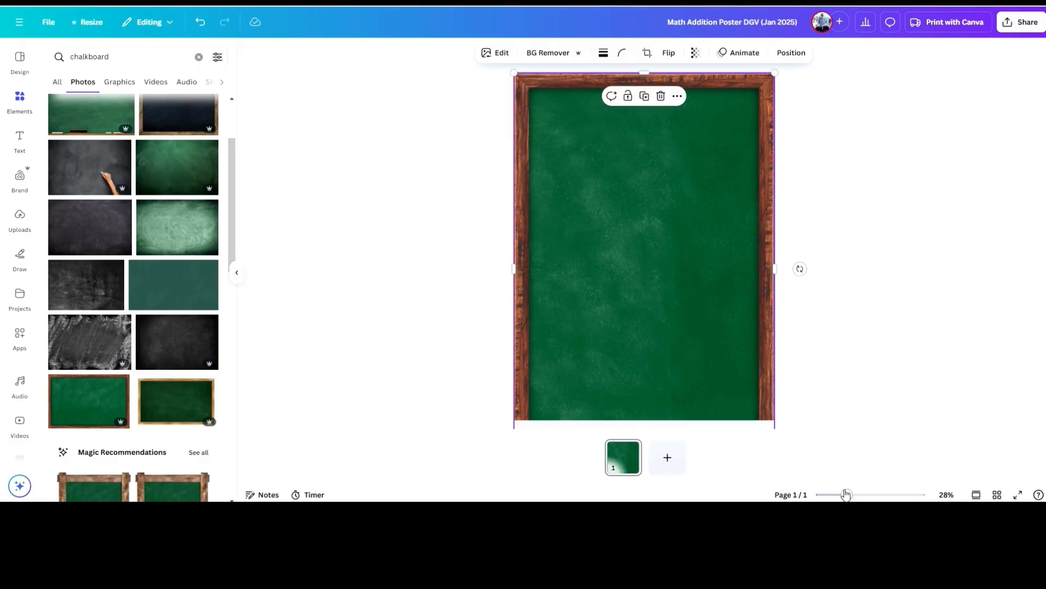
{"action": "left_click_drag", "start_coordinate": [846, 494], "coordinate": [840, 494]}
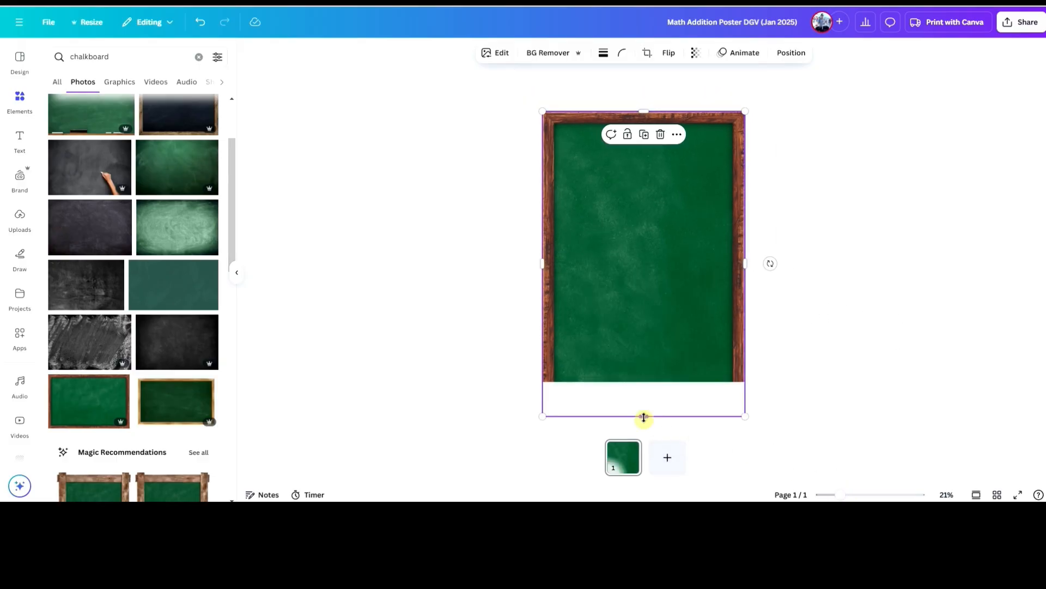
{"action": "left_click_drag", "start_coordinate": [644, 417], "coordinate": [654, 322]}
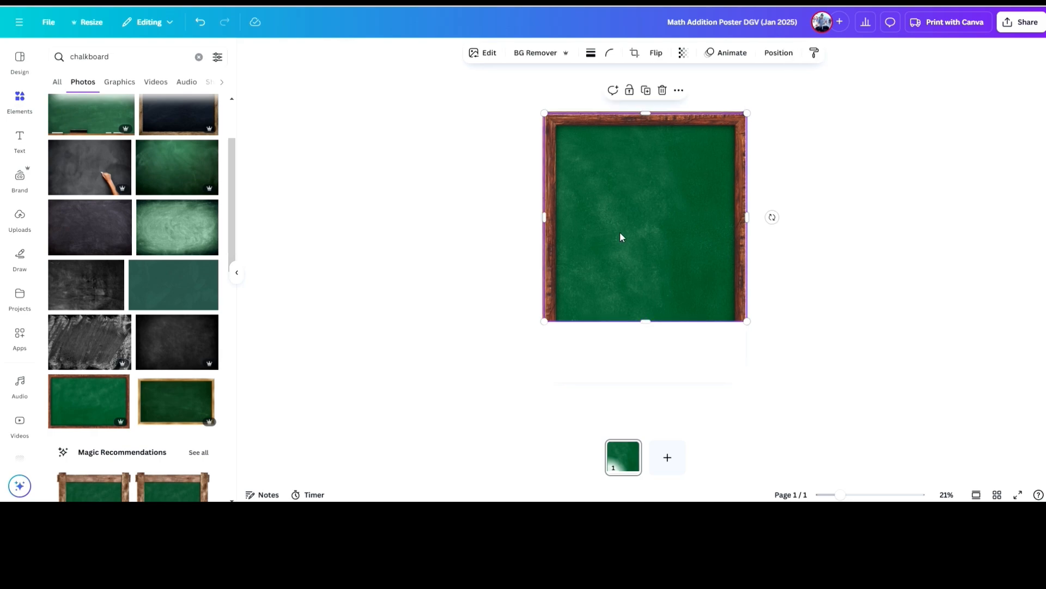
- Duplicate the cropped chalkboard and rotate the copy upside down so its frame closes the page's lower edge
{"action": "left_click_drag", "start_coordinate": [622, 229], "coordinate": [648, 263]}
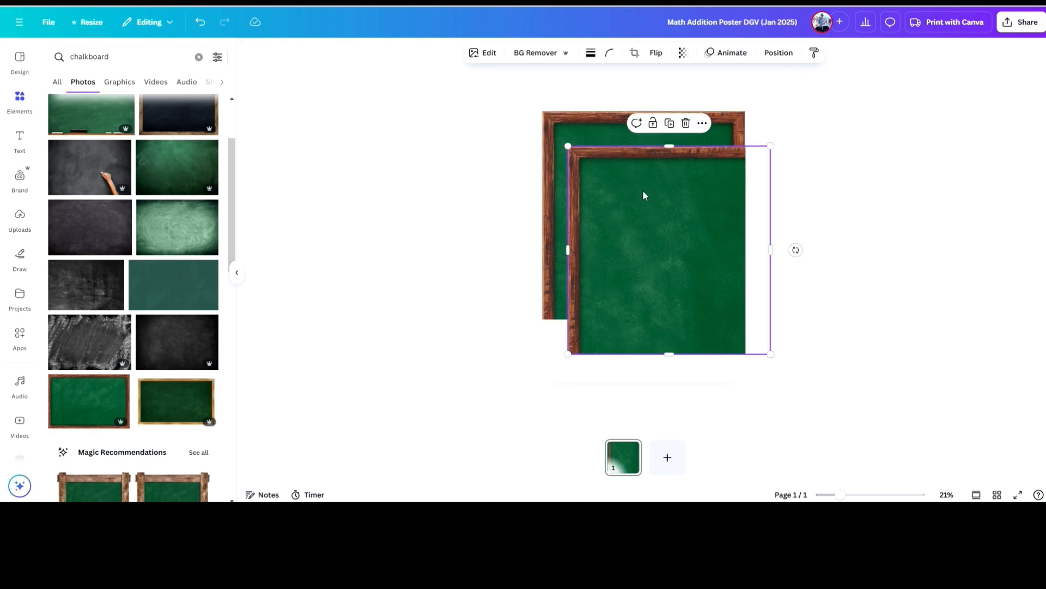
{"action": "left_click_drag", "start_coordinate": [644, 196], "coordinate": [617, 208]}
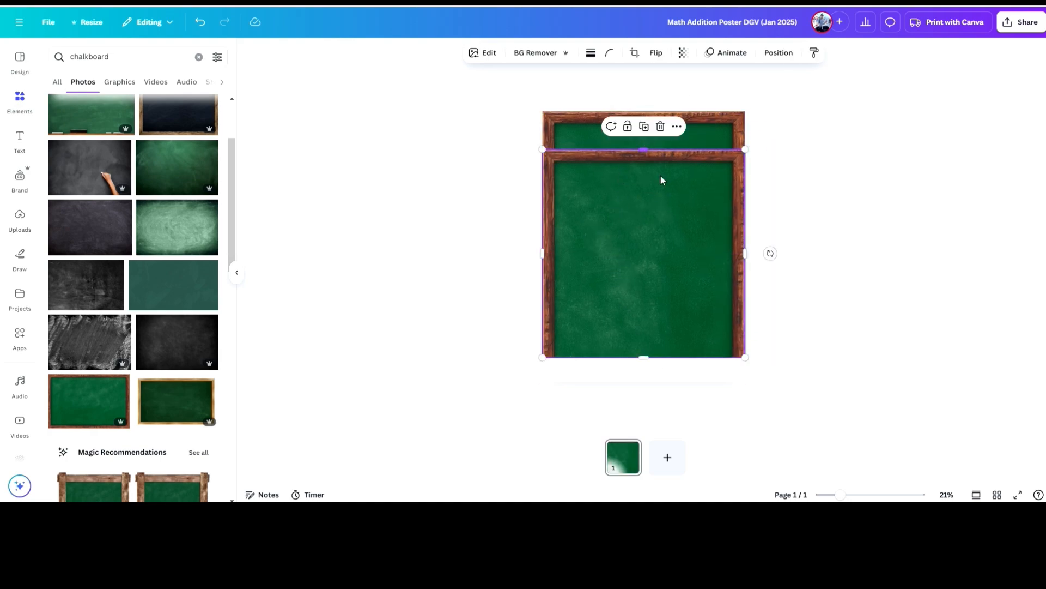
{"action": "left_click_drag", "start_coordinate": [766, 250], "coordinate": [631, 252]}
{"action": "key", "text": "ctrl+z"}
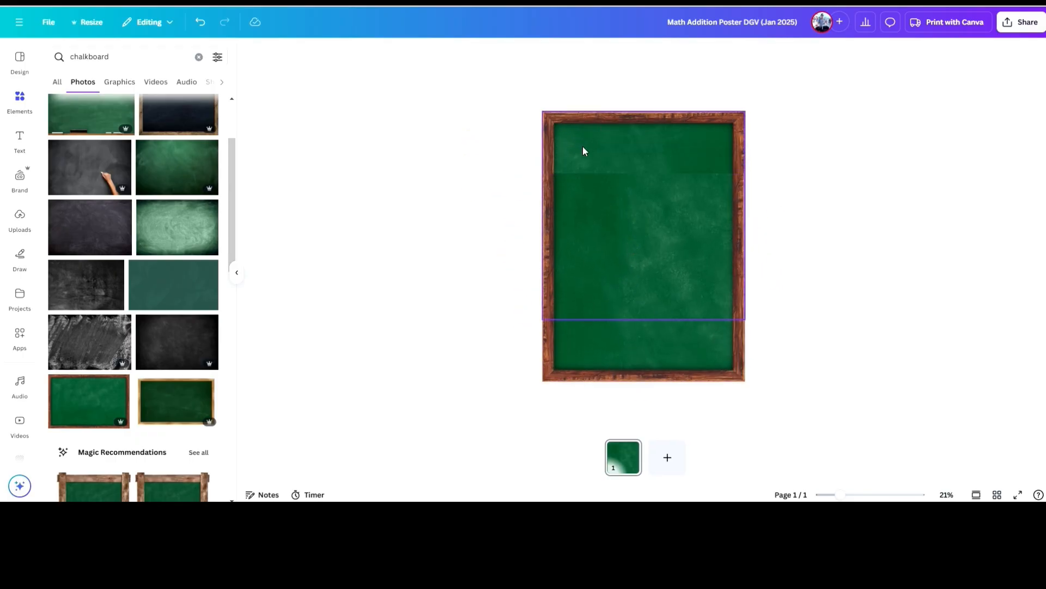
- Bring the upper chalkboard piece forward over the rotated copy and lock it in place
{"action": "right_click", "coordinate": [616, 150]}
{"action": "mouse_move", "coordinate": [658, 271]}
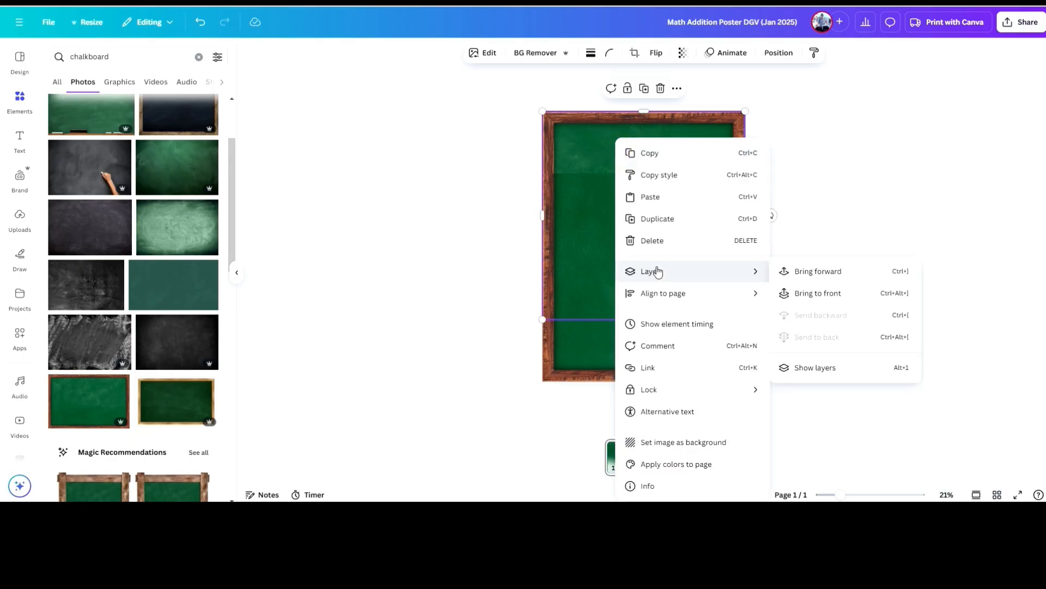
{"action": "left_click", "coordinate": [817, 272]}
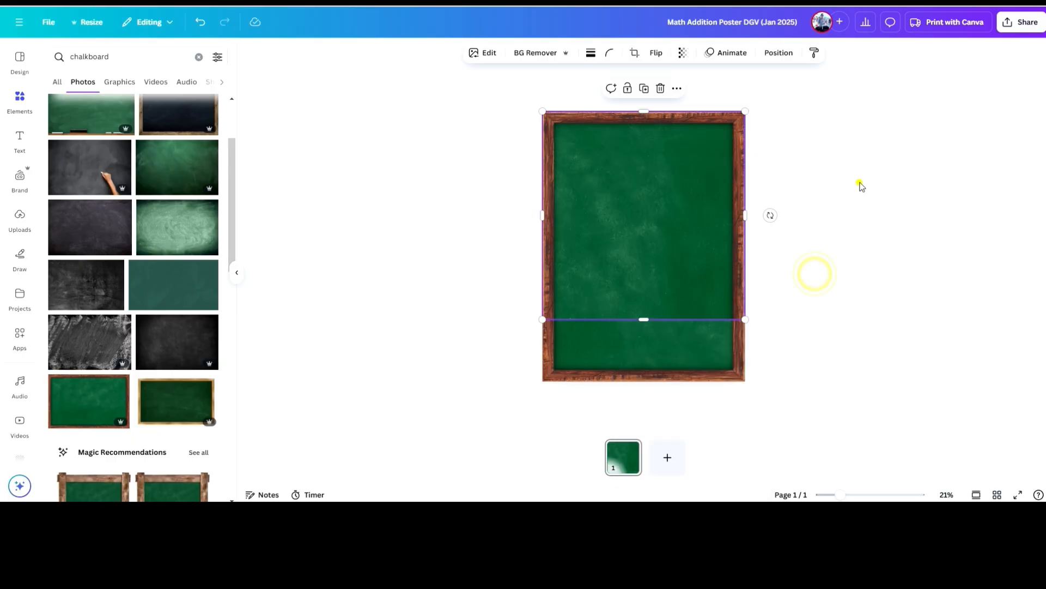
{"action": "right_click", "coordinate": [719, 165]}
{"action": "mouse_move", "coordinate": [751, 389]}
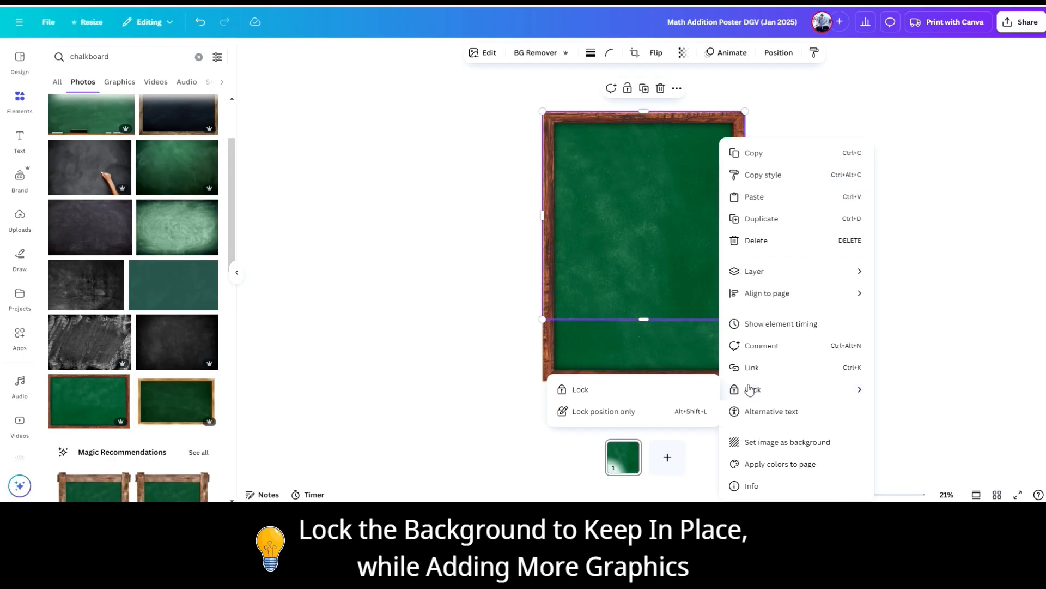
{"action": "left_click", "coordinate": [662, 385]}
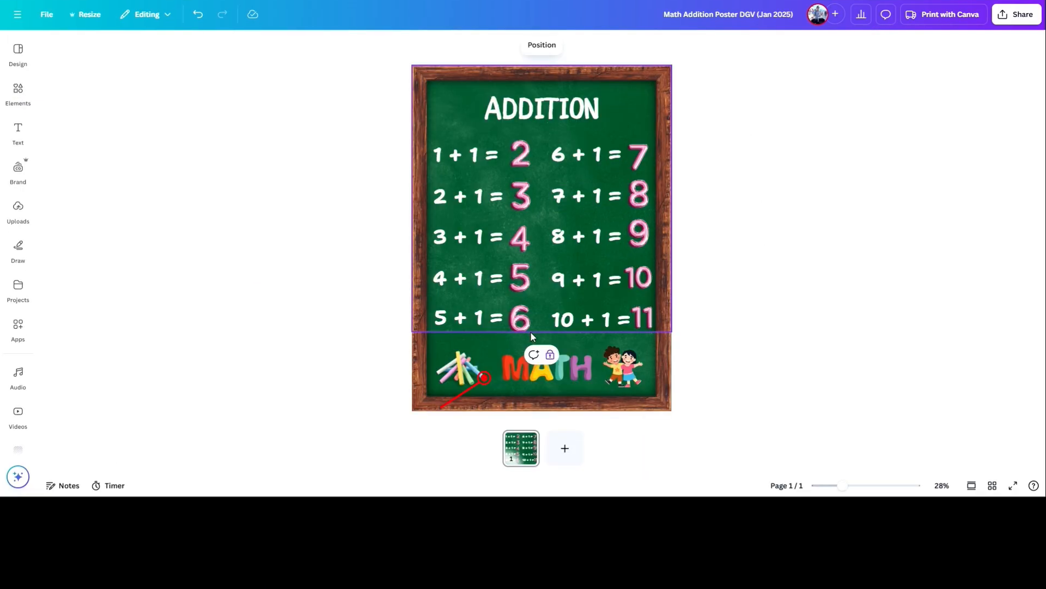
- Unlock the upper chalkboard image in the completed addition poster and extend its lower edge down to the bottom frame
{"action": "left_click", "coordinate": [550, 355]}
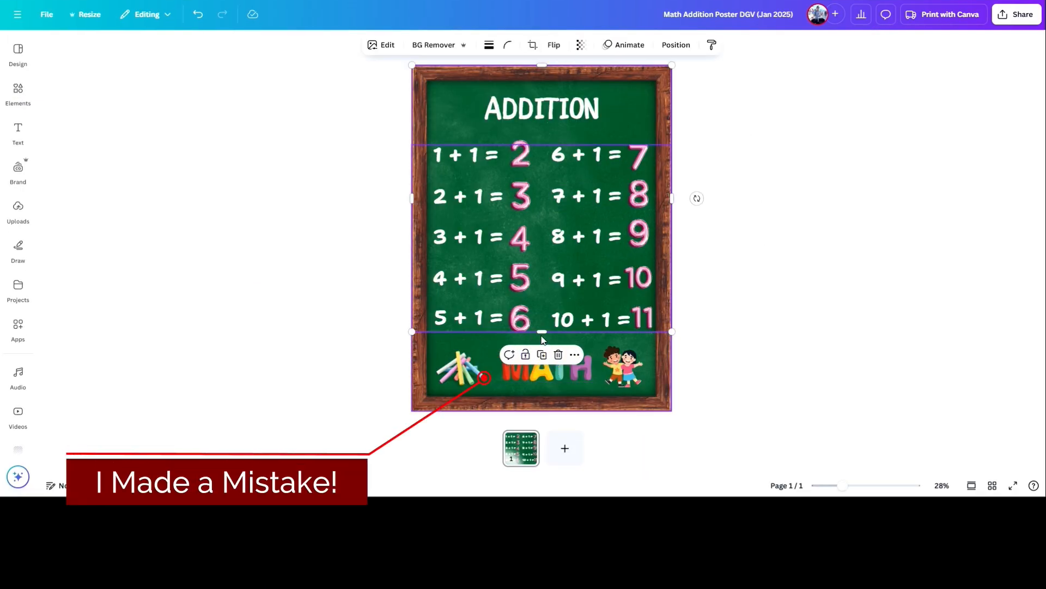
{"action": "left_click_drag", "start_coordinate": [541, 332], "coordinate": [544, 401]}
{"action": "left_click", "coordinate": [696, 327]}
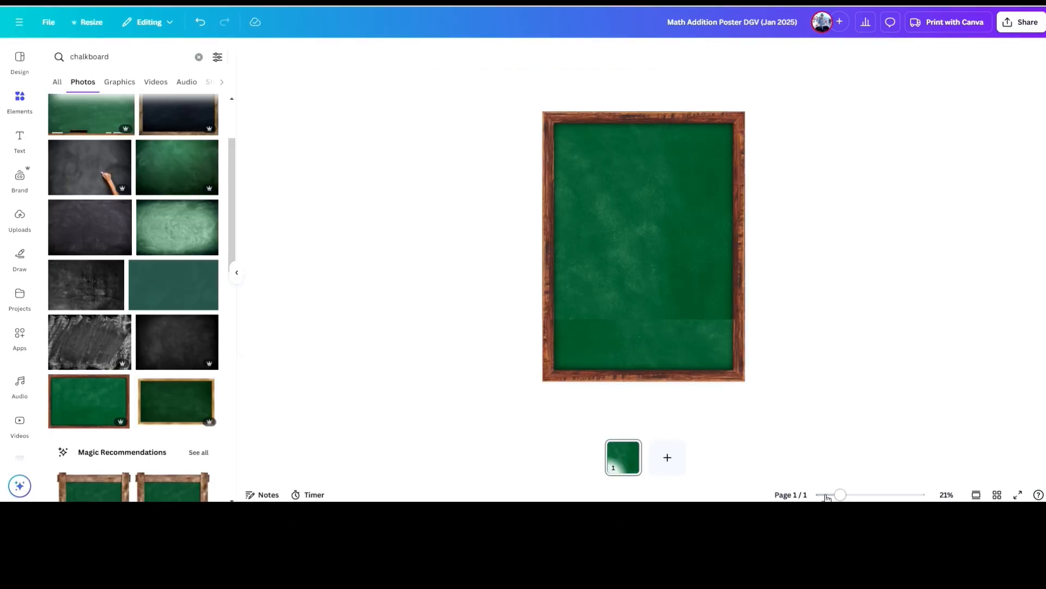
- Add an "ADDITION" title text box centred near the top of the empty chalkboard
{"action": "left_click_drag", "start_coordinate": [841, 496], "coordinate": [848, 496]}
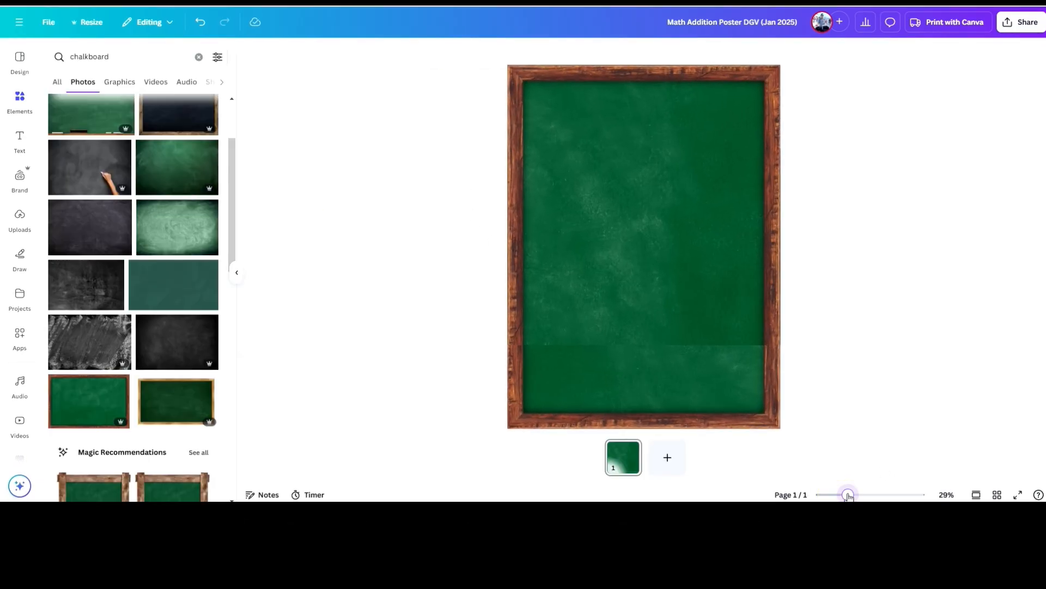
{"action": "left_click", "coordinate": [433, 187]}
{"action": "left_click", "coordinate": [19, 139]}
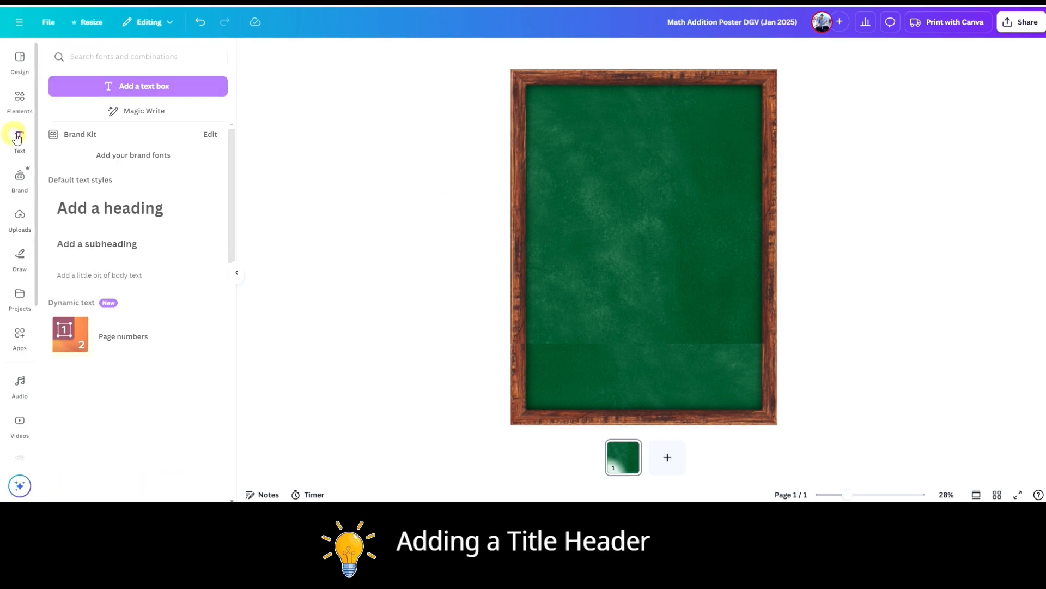
{"action": "left_click", "coordinate": [134, 87]}
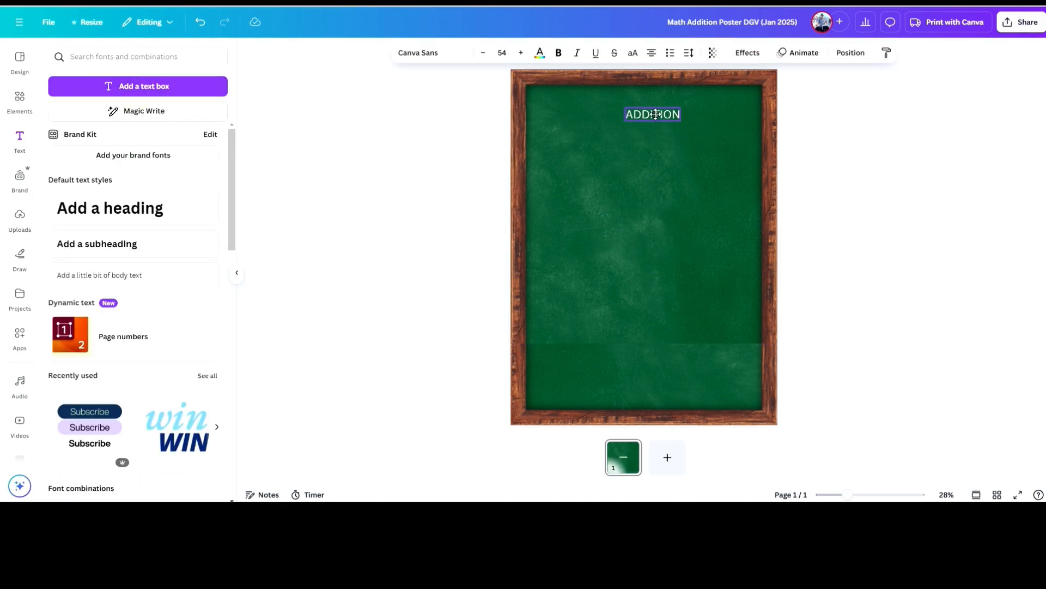
{"action": "left_click_drag", "start_coordinate": [653, 110], "coordinate": [640, 104]}
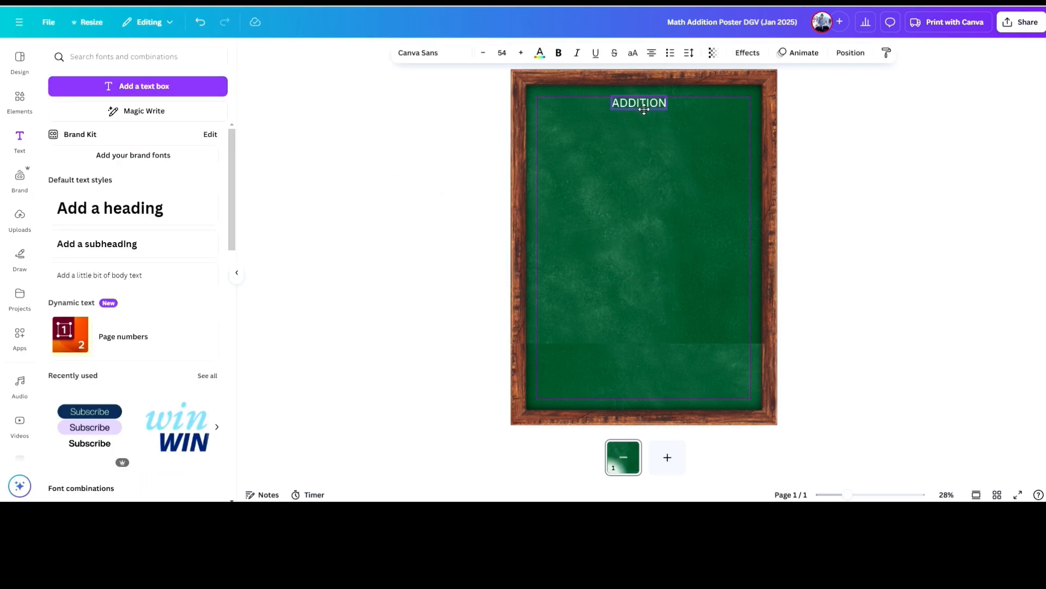
- Set the "ADDITION" title's font to Children One and enlarge it to about half the board's width
{"action": "left_click", "coordinate": [456, 59]}
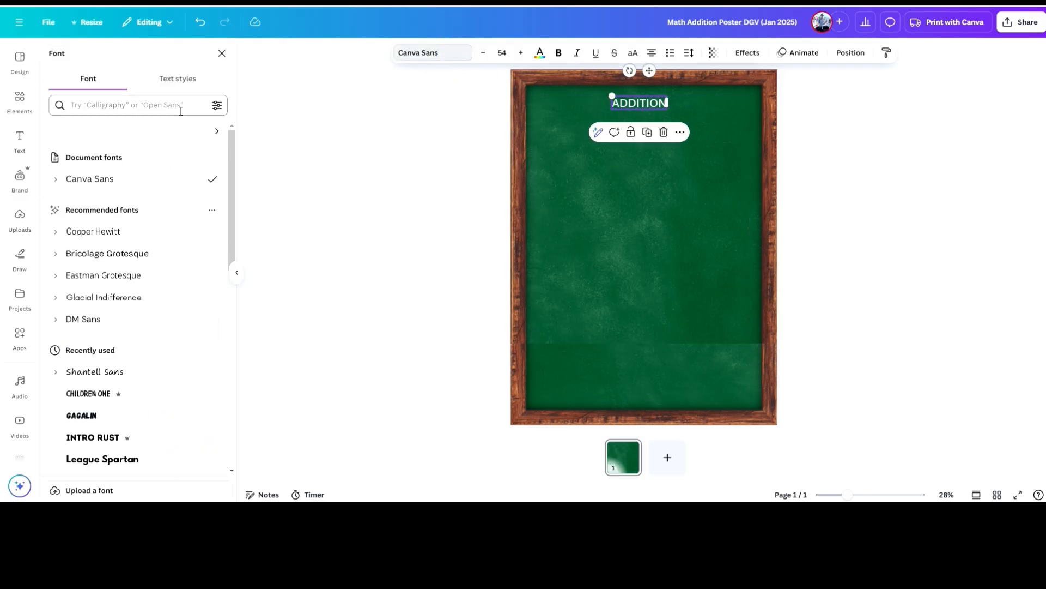
{"action": "left_click", "coordinate": [153, 102]}
{"action": "type", "text": "CHI"}
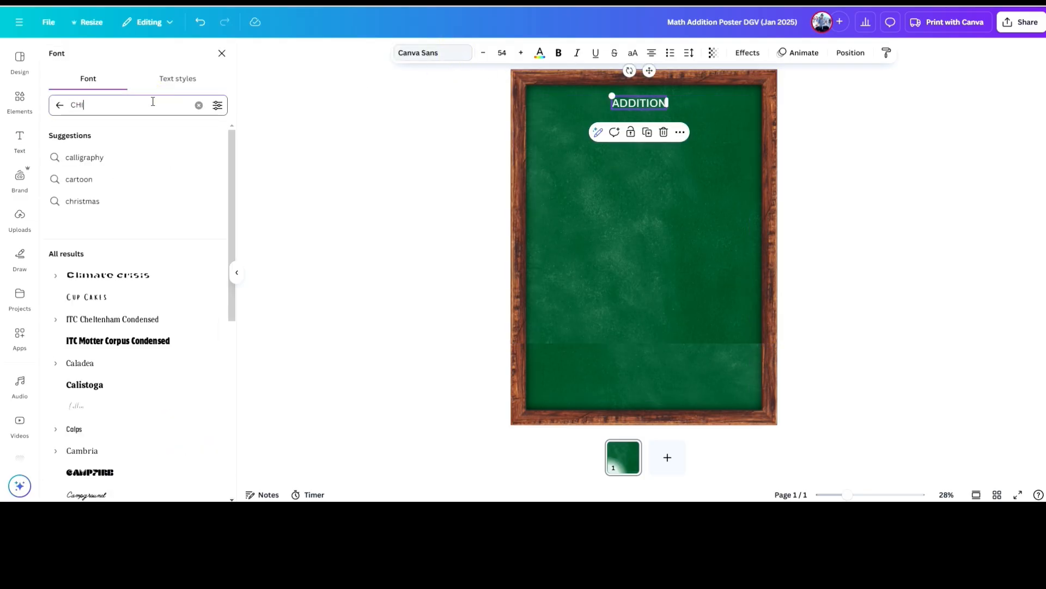
{"action": "type", "text": "LDREN"}
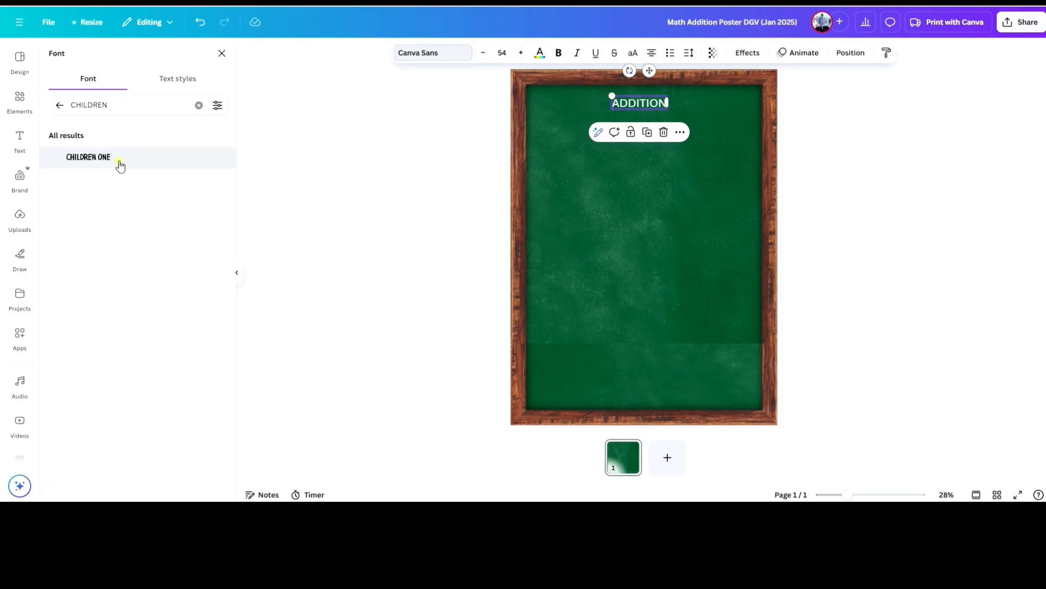
{"action": "left_click", "coordinate": [119, 162]}
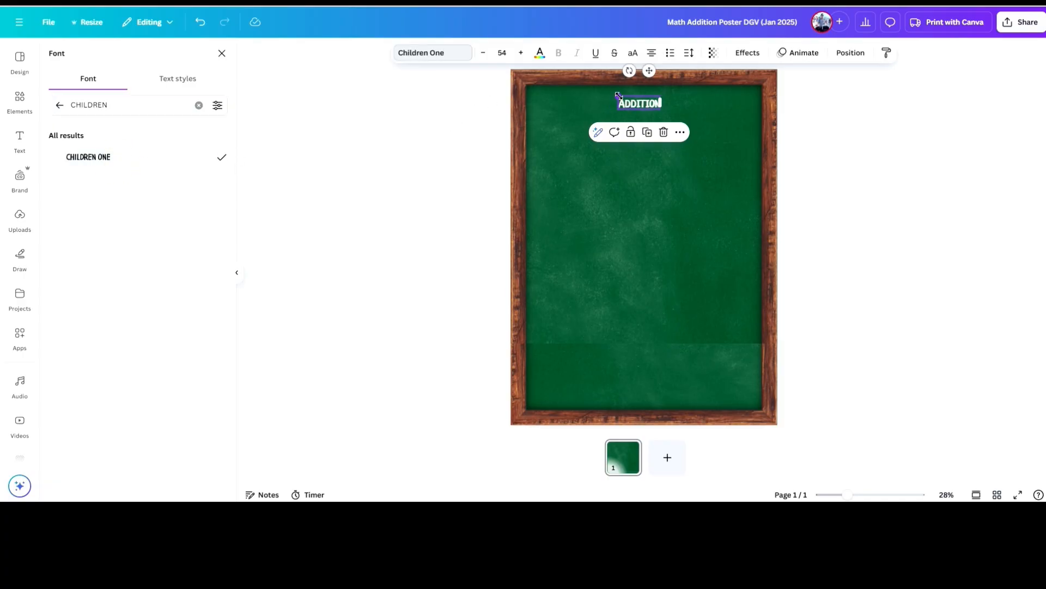
{"action": "left_click", "coordinate": [380, 124]}
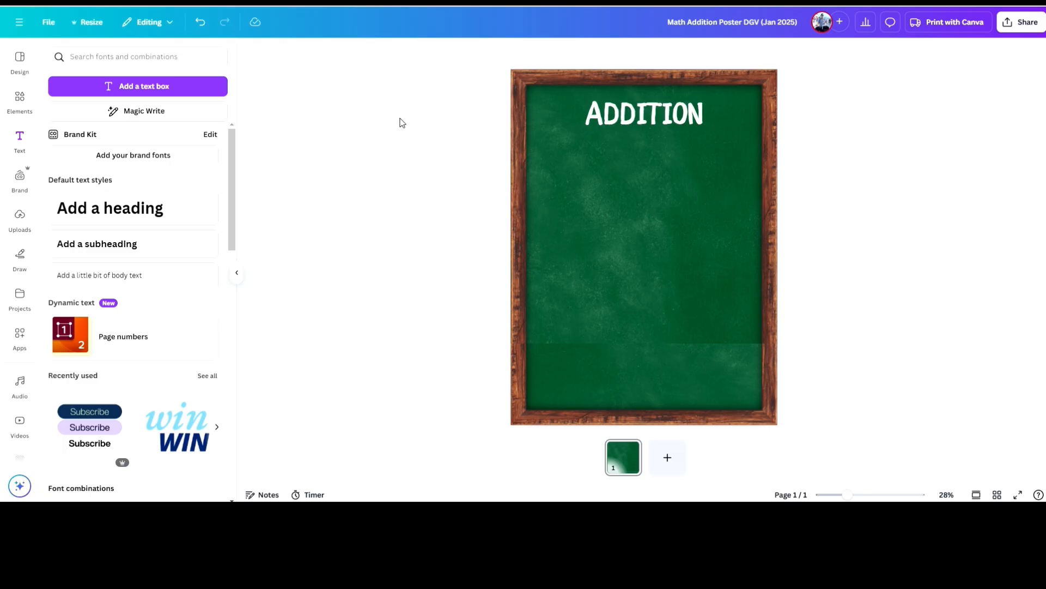
- Add a "1 + 1 =" text box below the title and enlarge it to about font size 259
{"action": "left_click", "coordinate": [168, 87]}
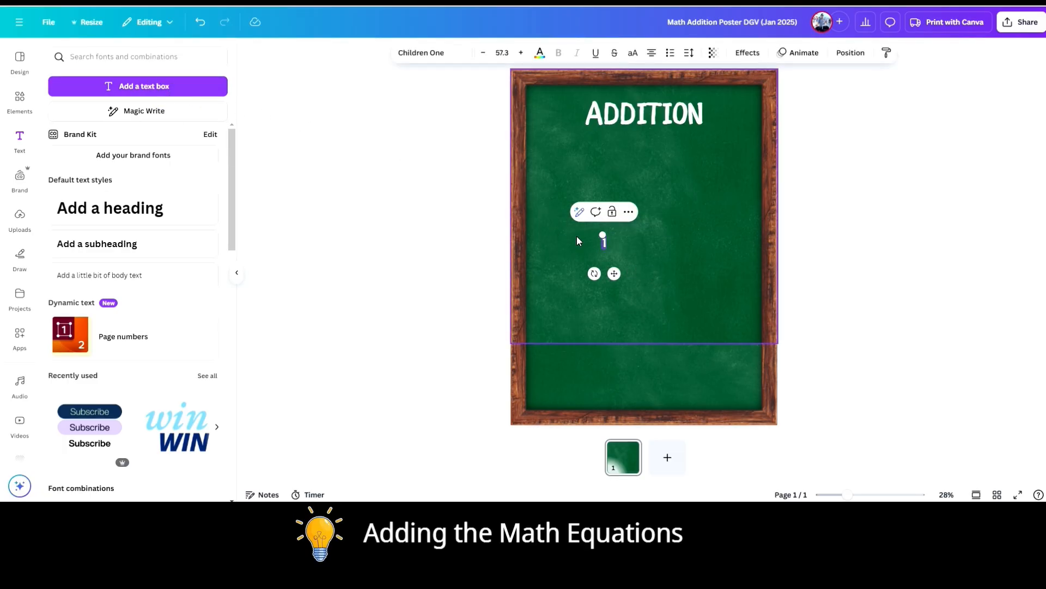
{"action": "type", "text": "1"}
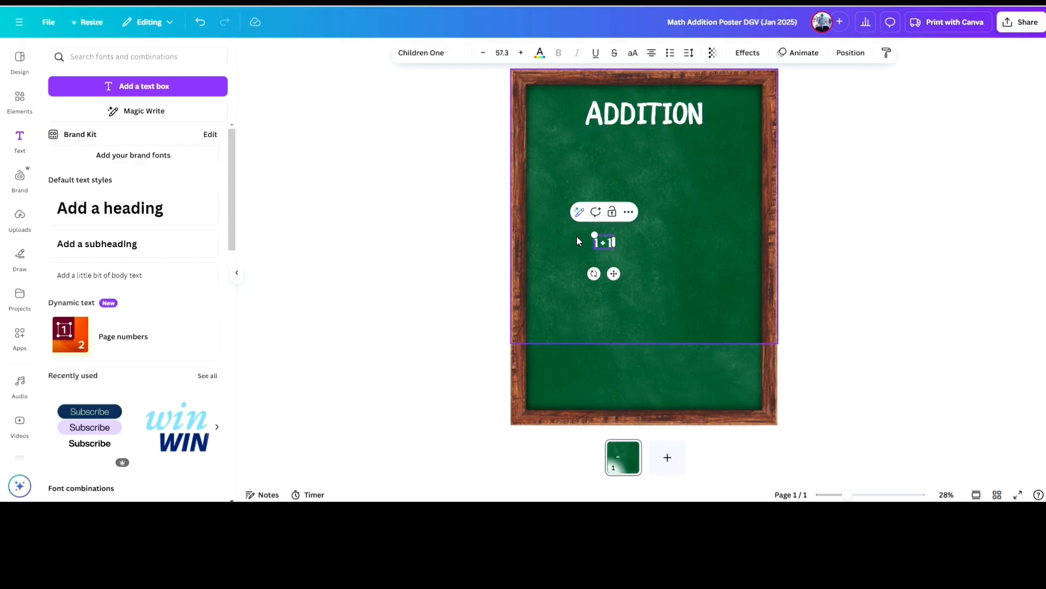
{"action": "type", "text": "="}
{"action": "left_click", "coordinate": [717, 269]}
{"action": "left_click", "coordinate": [599, 242]}
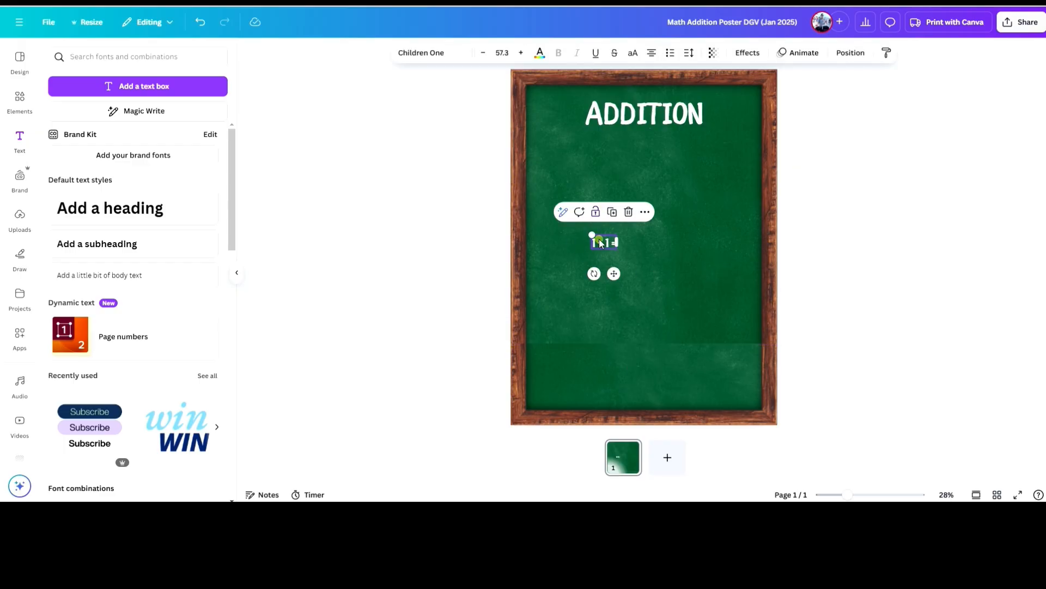
{"action": "left_click_drag", "start_coordinate": [592, 235], "coordinate": [505, 187]}
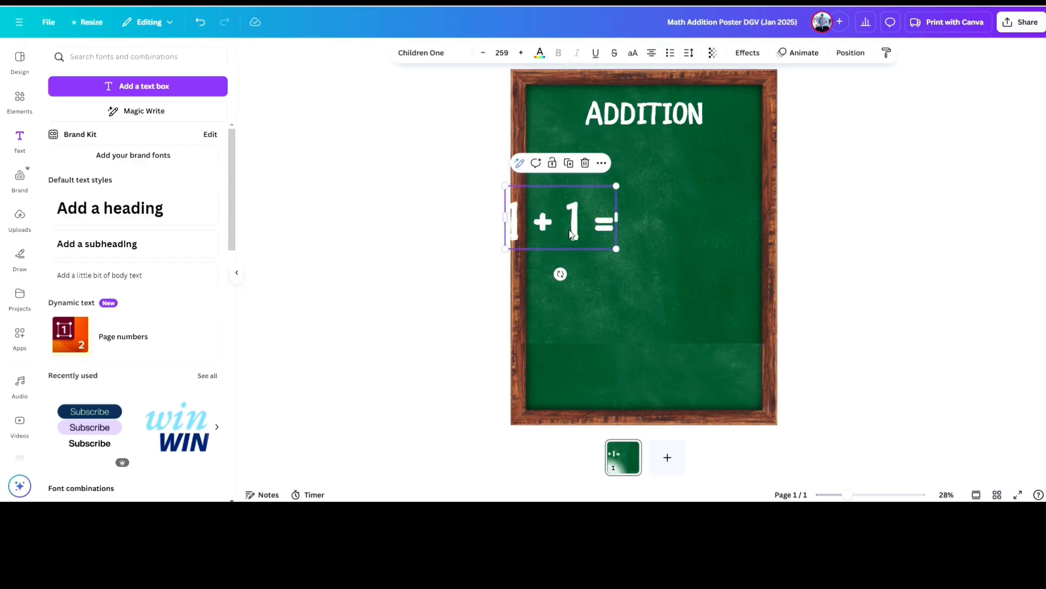
- Set the "1 + 1 =" text to bold Shantell Sans at about size 99.3, placed at the board's left below the title
{"action": "left_click_drag", "start_coordinate": [571, 235], "coordinate": [642, 212]}
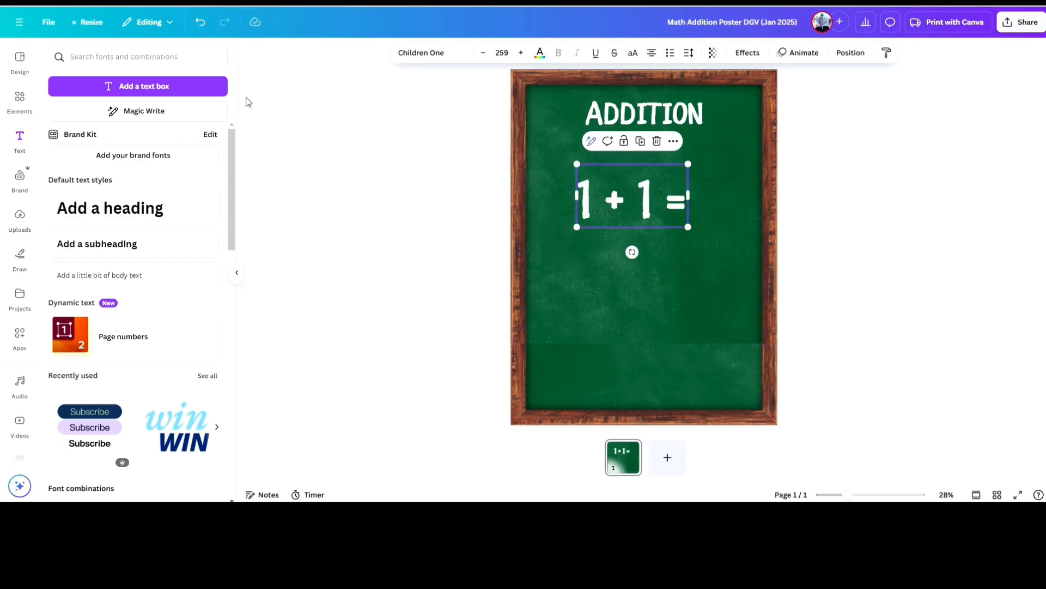
{"action": "left_click", "coordinate": [427, 54]}
{"action": "double_click", "coordinate": [113, 107]}
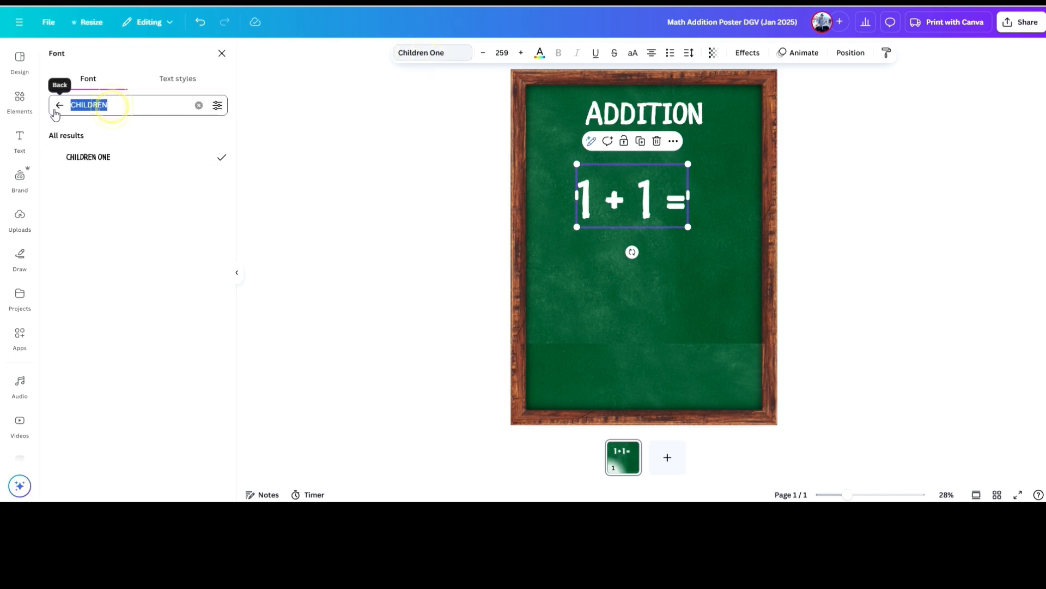
{"action": "type", "text": "COMIC"}
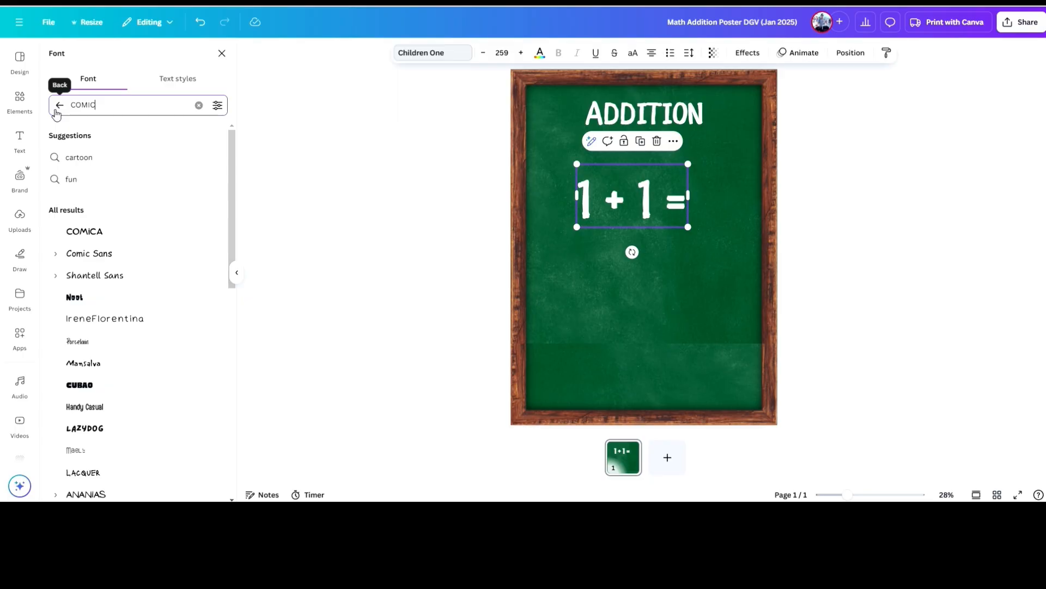
{"action": "left_click", "coordinate": [120, 278]}
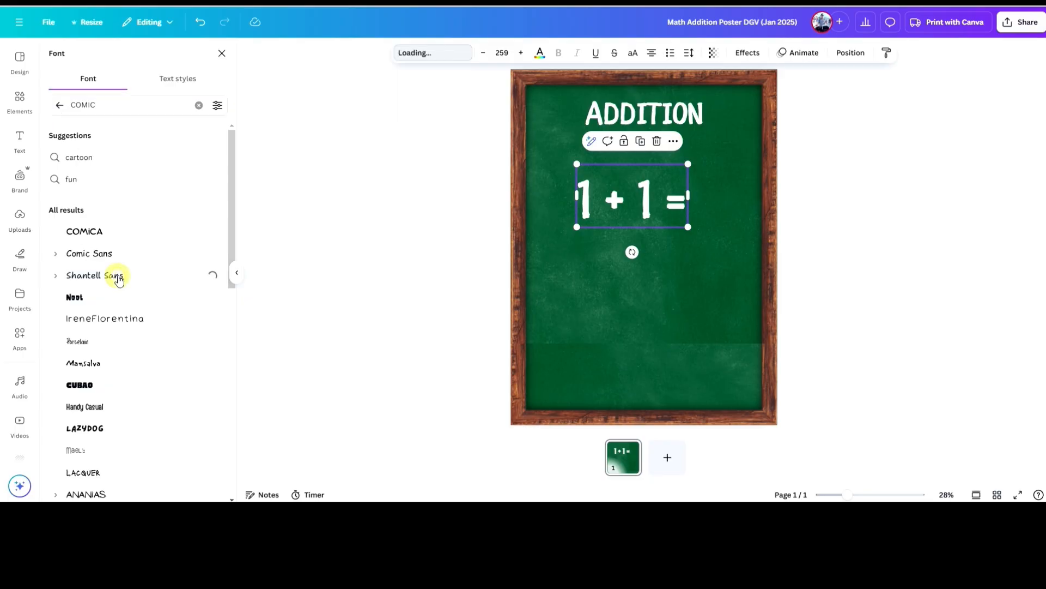
{"action": "left_click_drag", "start_coordinate": [713, 228], "coordinate": [610, 190]}
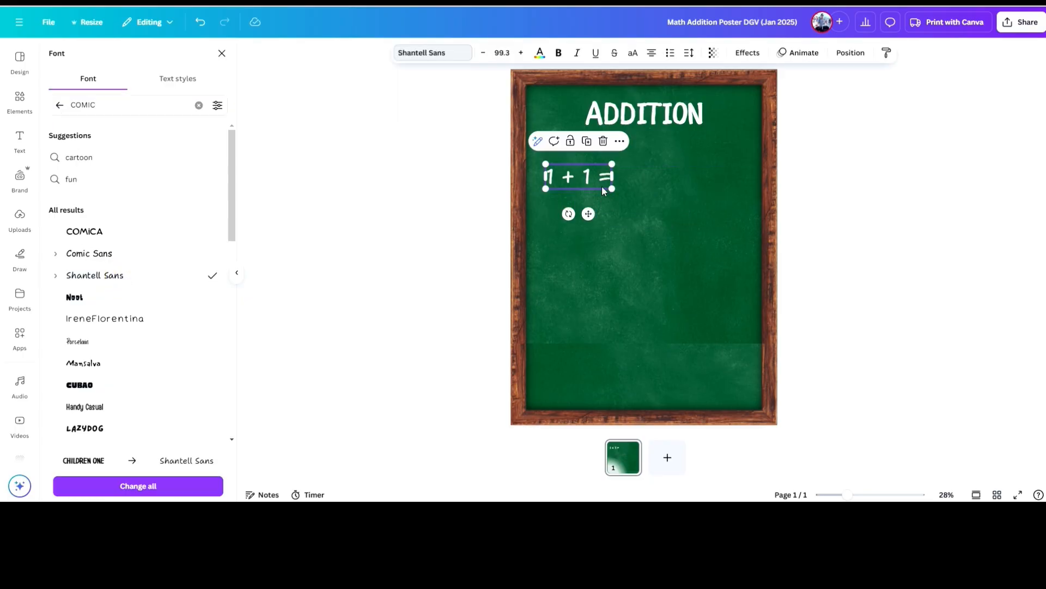
{"action": "left_click", "coordinate": [445, 151]}
{"action": "left_click", "coordinate": [572, 179]}
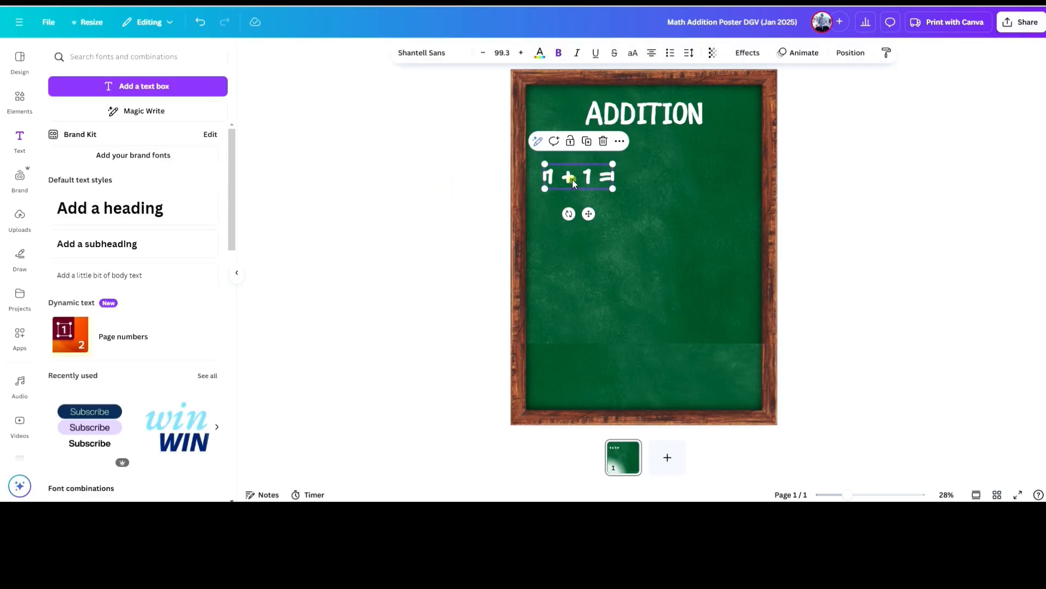
- Duplicate the "1 + 1 =" text box to fill two columns of five equations below the title
{"action": "left_click_drag", "start_coordinate": [573, 179], "coordinate": [571, 203]}
{"action": "key", "text": "ctrl+d"}
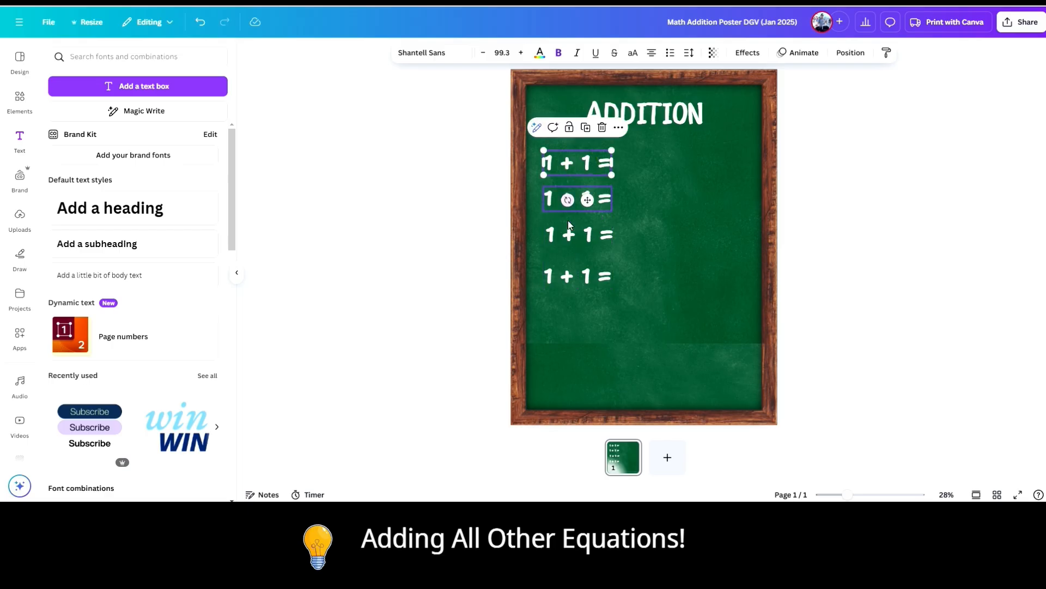
{"action": "left_click", "coordinate": [567, 280]}
{"action": "key", "text": "ctrl+d"}
{"action": "left_click_drag", "start_coordinate": [568, 281], "coordinate": [565, 319]}
{"action": "left_click_drag", "start_coordinate": [479, 145], "coordinate": [675, 292]}
{"action": "key", "text": "ctrl+d"}
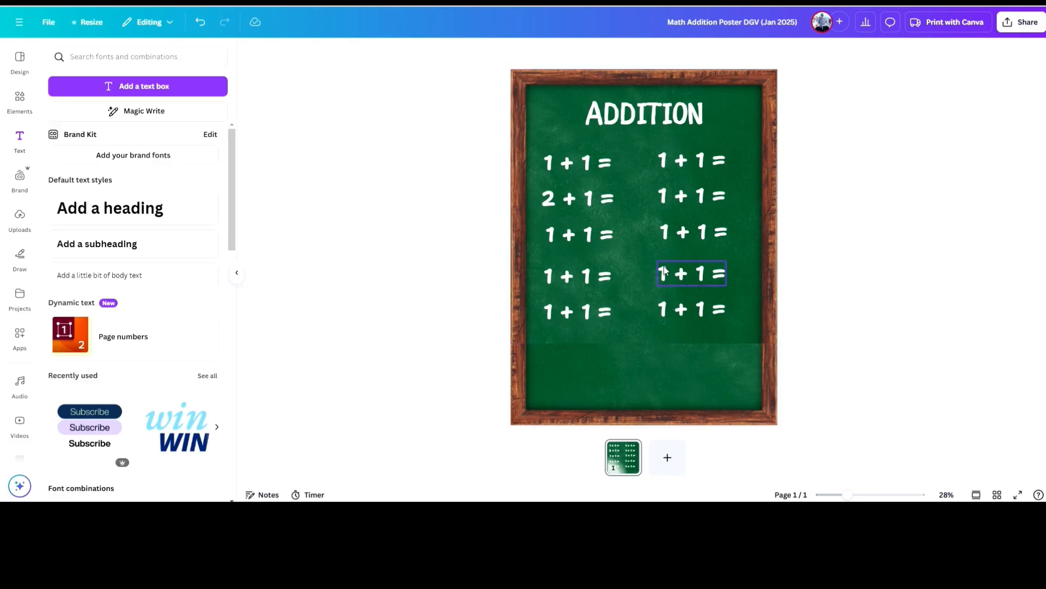
- Change the equations' first numbers to 3, 4 and 5 in the left column and 6, 7, 7, 9 and 10 in the right
{"action": "left_click", "coordinate": [567, 236]}
{"action": "left_click", "coordinate": [557, 235]}
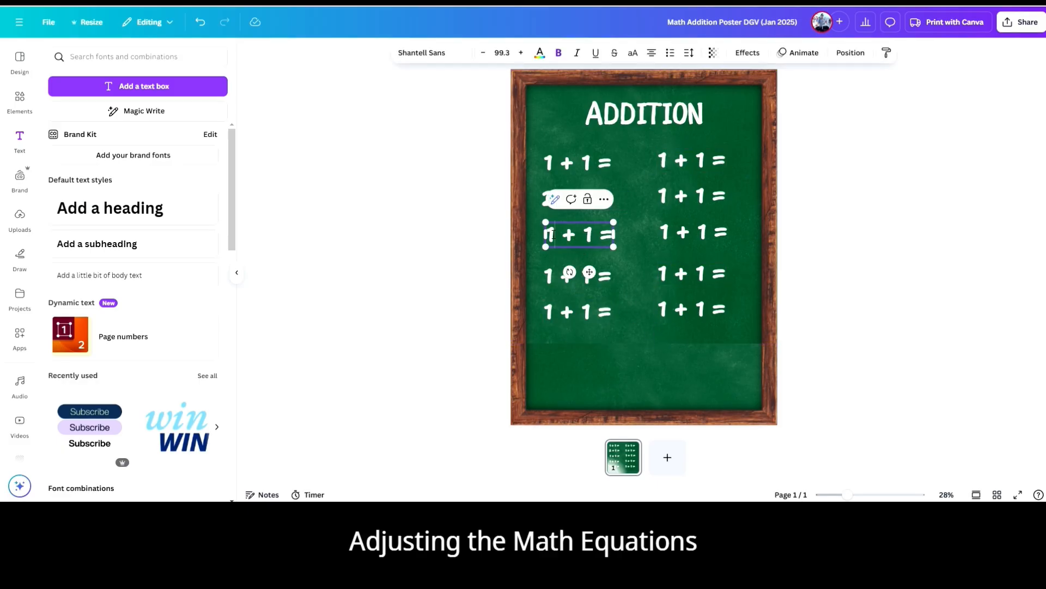
{"action": "key", "text": "BackSpace"}
{"action": "type", "text": "3"}
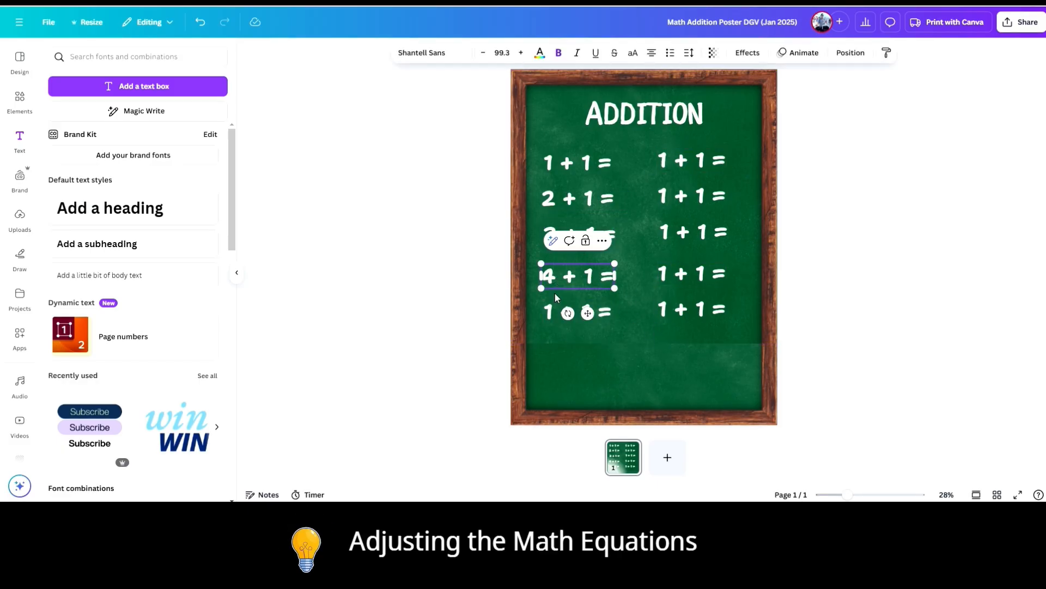
{"action": "left_click", "coordinate": [552, 301]}
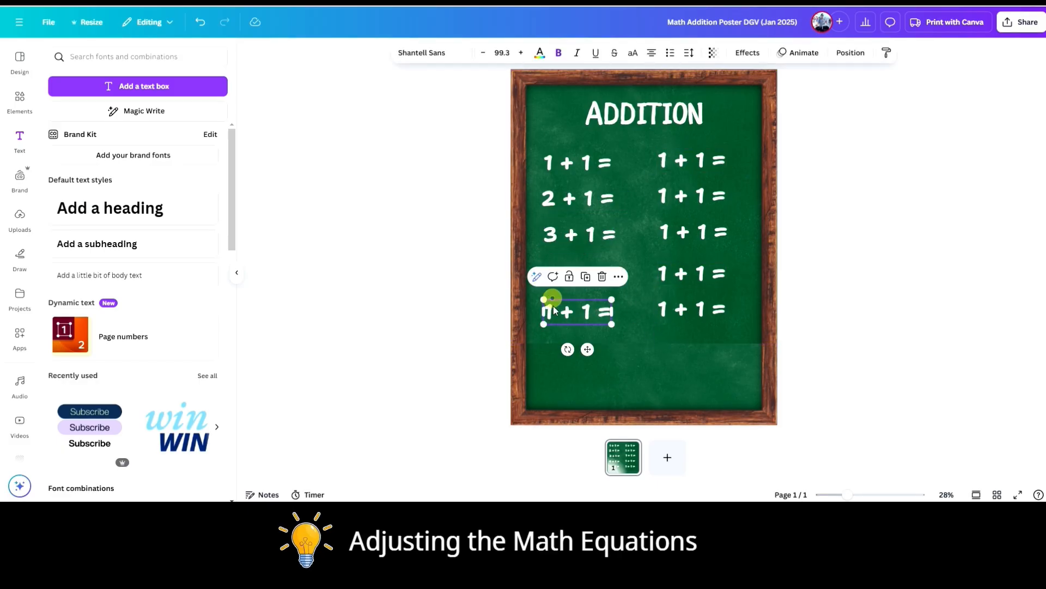
{"action": "left_click", "coordinate": [556, 309]}
{"action": "left_click", "coordinate": [673, 158]}
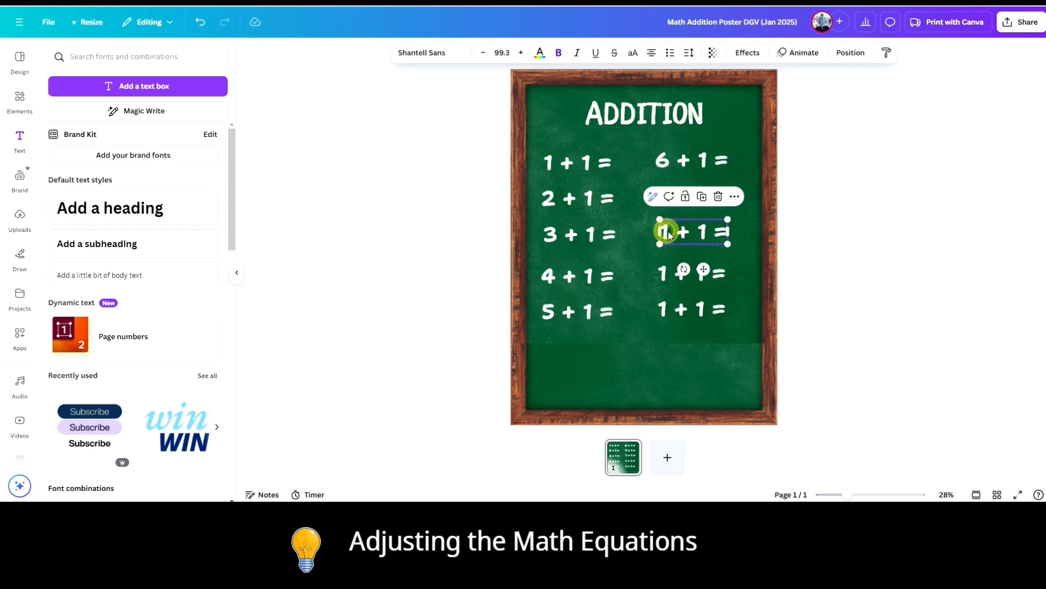
- Enlarge the left-column equations to font size 108, left-align and space them evenly vertically, and line up the right column the same way
{"action": "left_click_drag", "start_coordinate": [479, 128], "coordinate": [521, 281]}
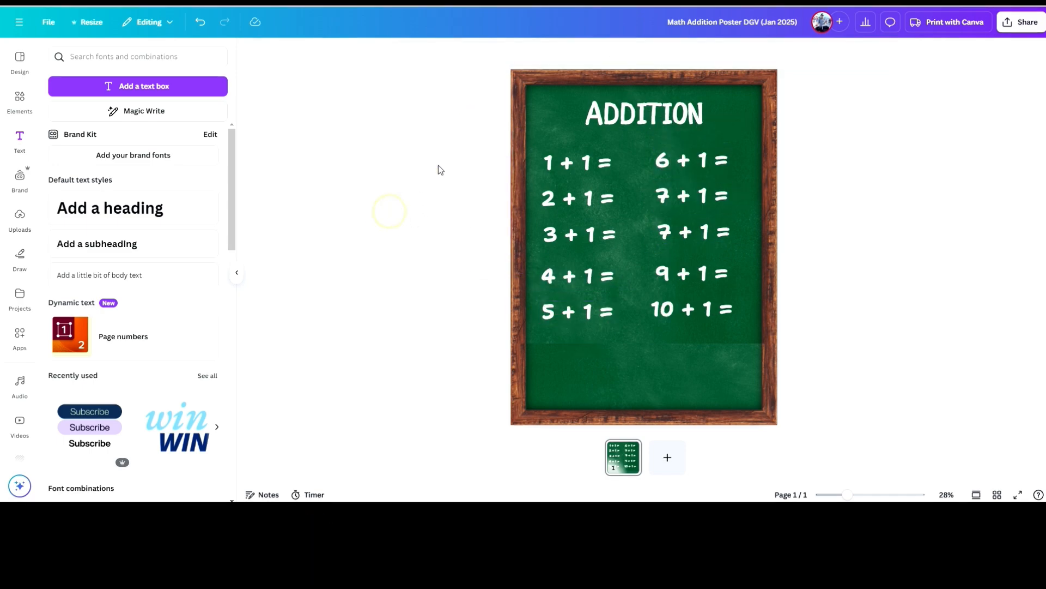
{"action": "left_click_drag", "start_coordinate": [475, 143], "coordinate": [628, 340]}
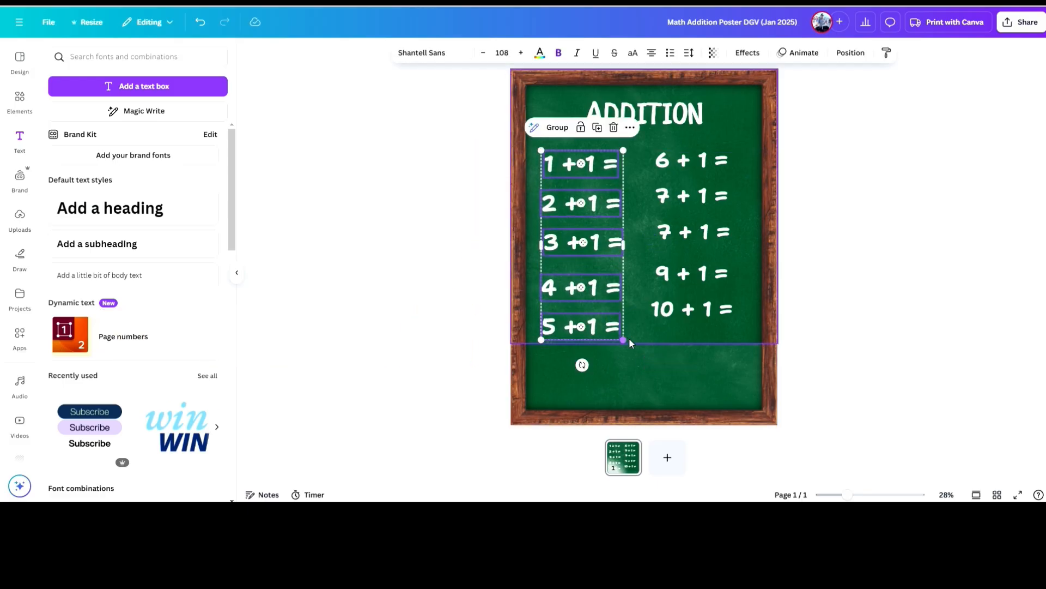
{"action": "left_click", "coordinate": [838, 54]}
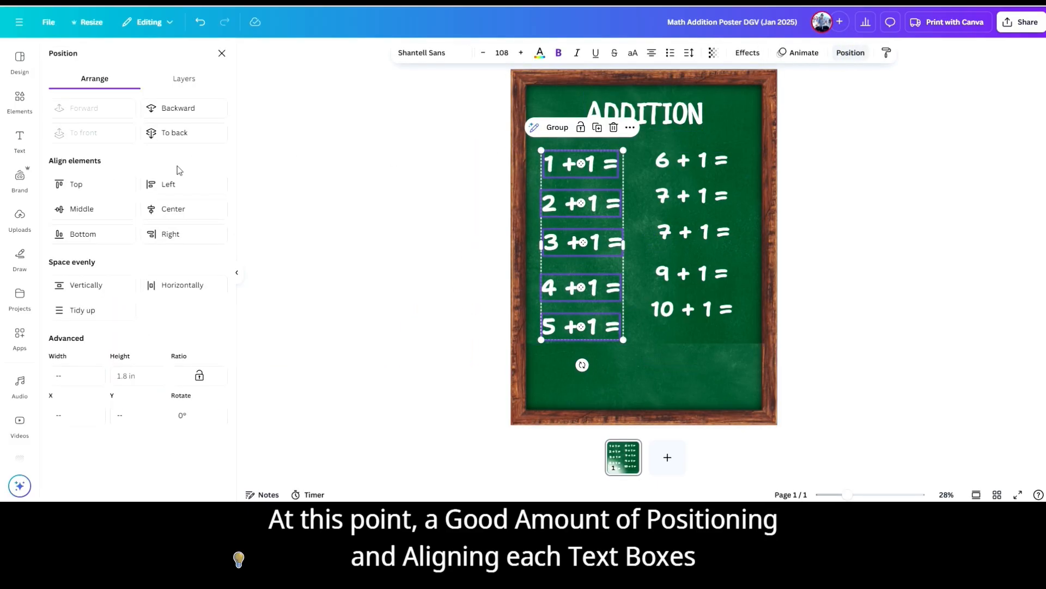
{"action": "left_click", "coordinate": [163, 184]}
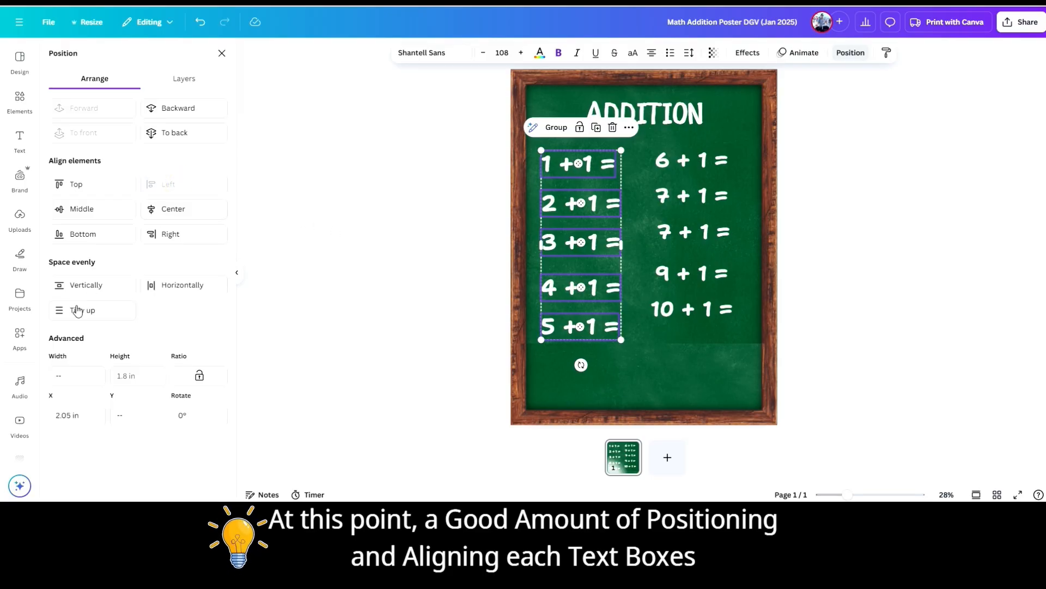
{"action": "left_click", "coordinate": [87, 284]}
{"action": "left_click", "coordinate": [383, 241]}
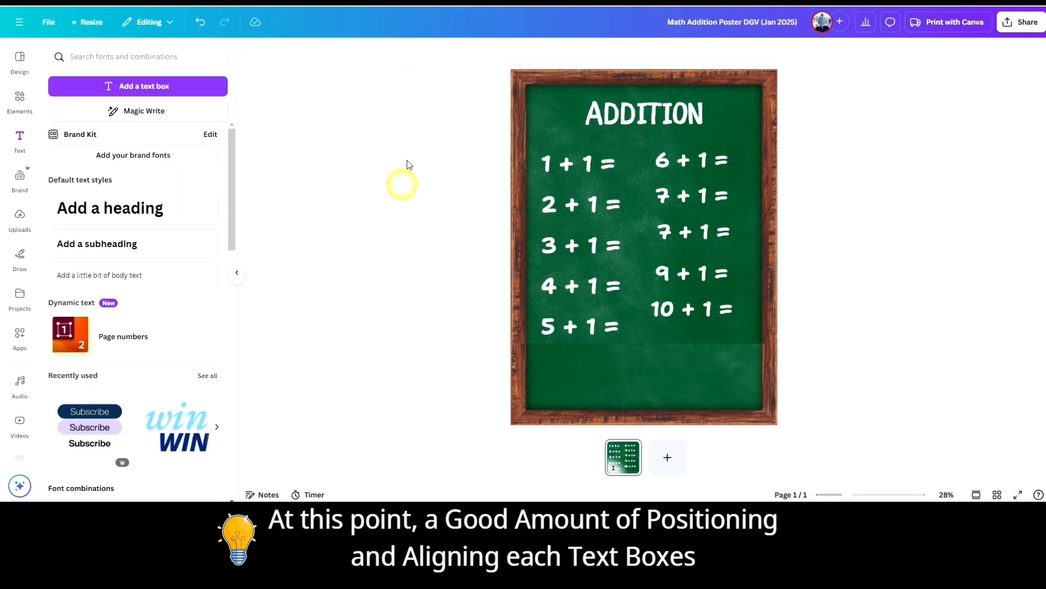
{"action": "left_click", "coordinate": [721, 160]}
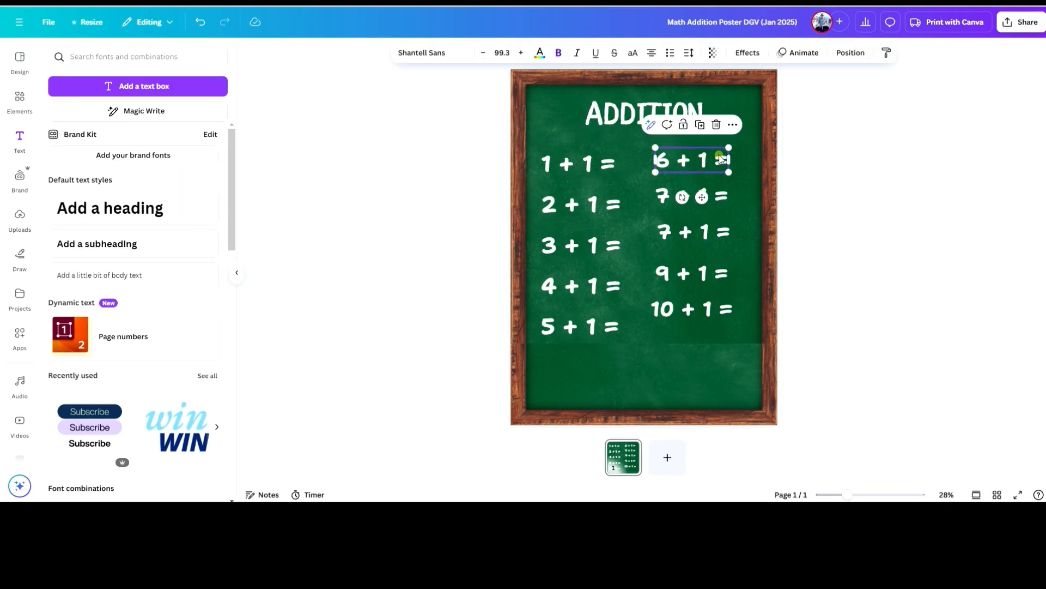
{"action": "left_click_drag", "start_coordinate": [493, 148], "coordinate": [566, 327]}
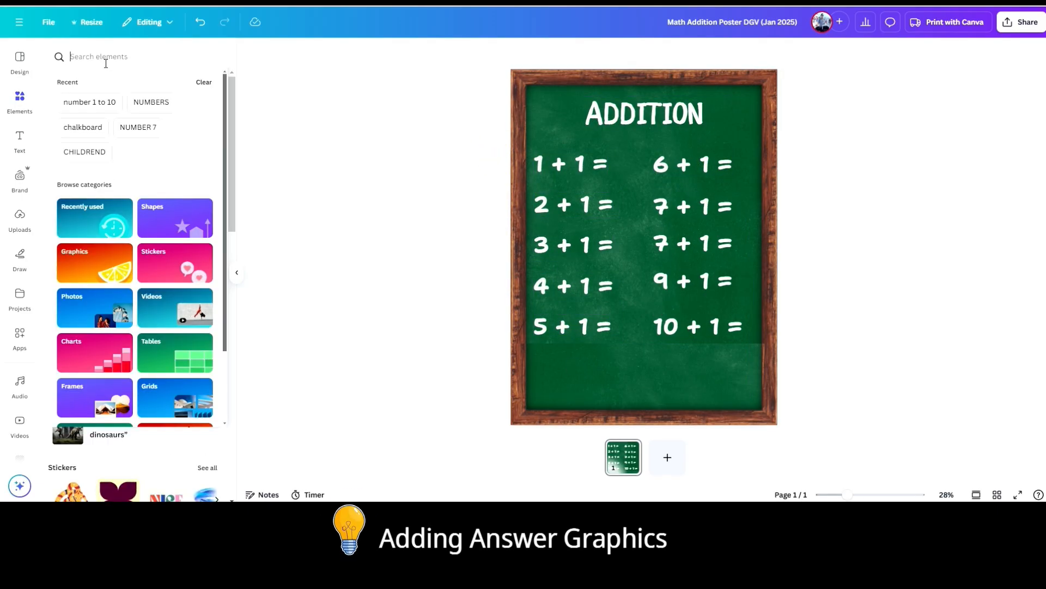
- Search the elements for "baloon numbers" and add the pink balloon 0, shrunk near the board's lower right corner
{"action": "left_click", "coordinate": [105, 64]}
{"action": "type", "text": "BALOON NUMBER"}
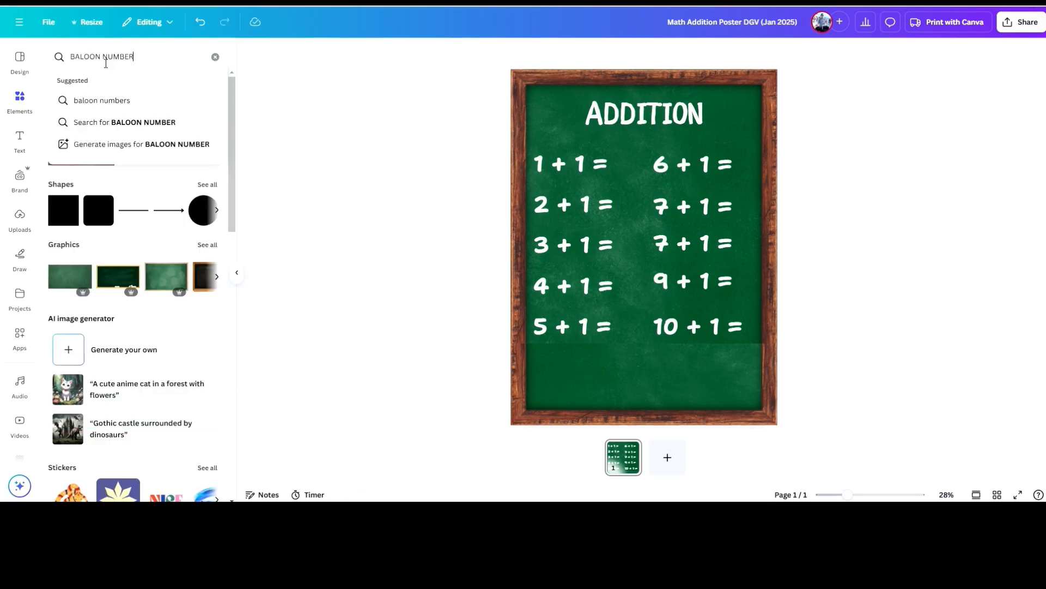
{"action": "left_click", "coordinate": [102, 100]}
{"action": "left_click", "coordinate": [108, 172]}
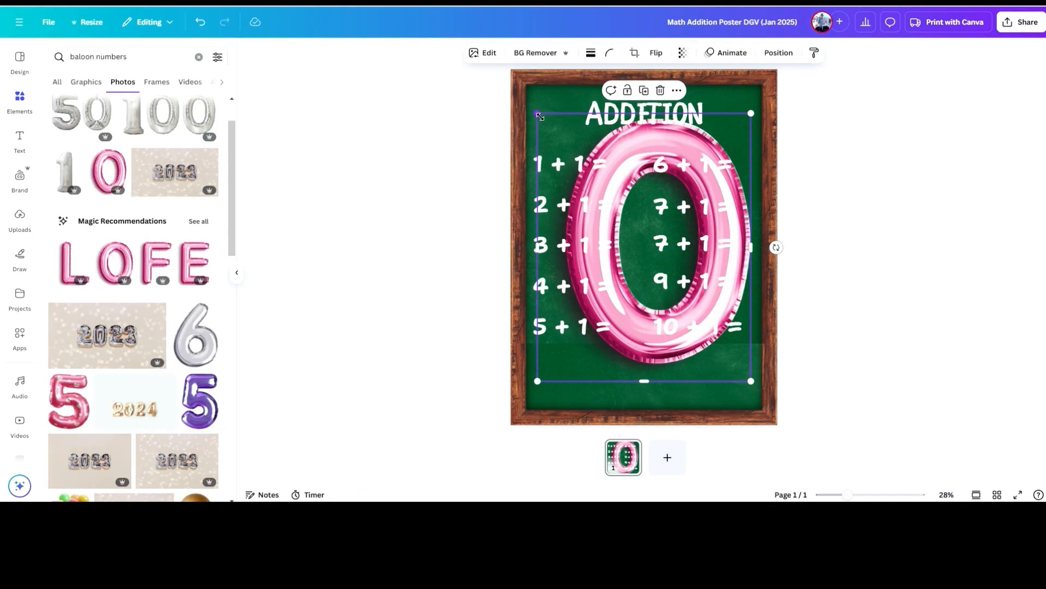
{"action": "left_click_drag", "start_coordinate": [539, 116], "coordinate": [725, 344]}
- Add the matching pink balloon digits from the recommendations, shrink them, and place them as the answers 2 to 11 beside the equations
{"action": "left_click", "coordinate": [199, 221]}
{"action": "left_click", "coordinate": [206, 314]}
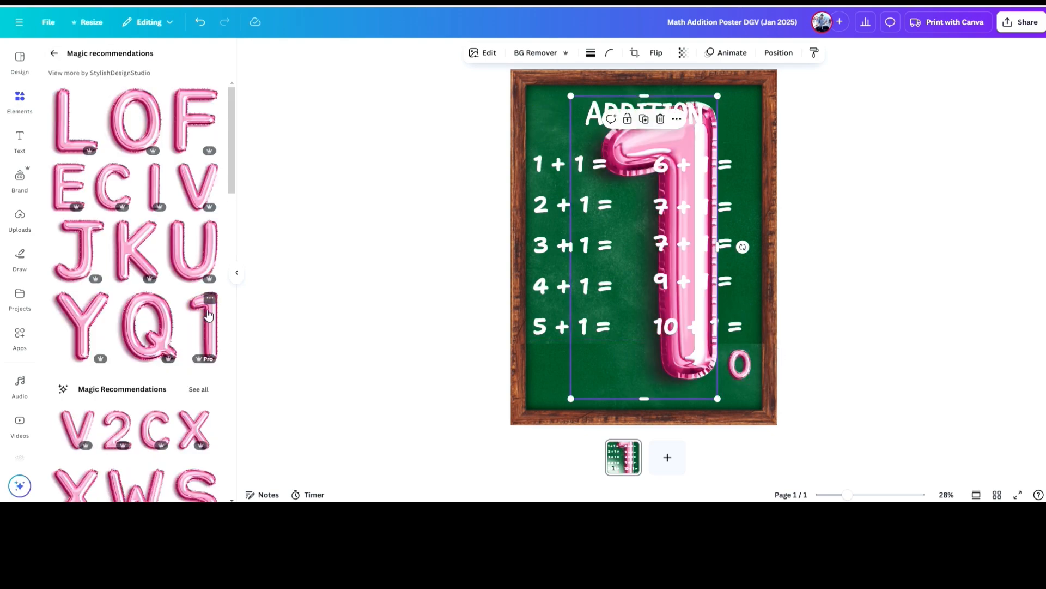
{"action": "left_click_drag", "start_coordinate": [571, 97], "coordinate": [678, 369]}
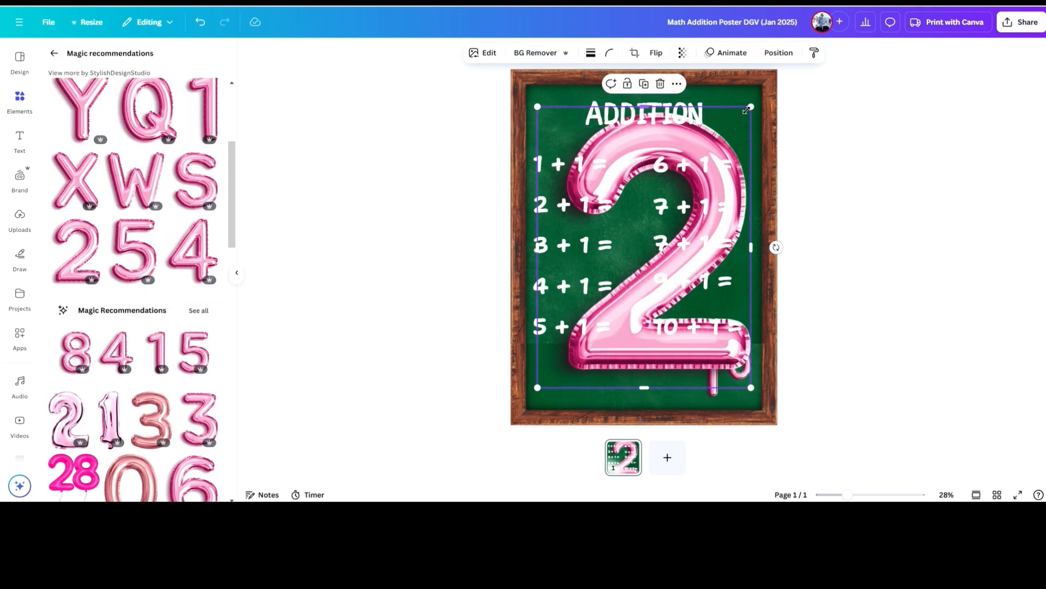
{"action": "left_click_drag", "start_coordinate": [746, 110], "coordinate": [599, 332]}
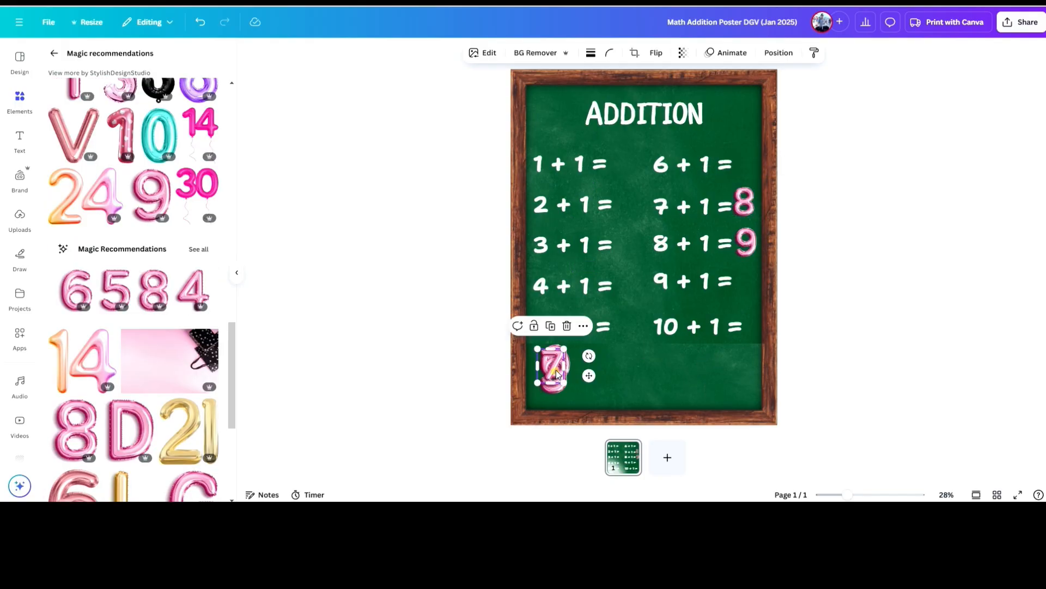
{"action": "left_click_drag", "start_coordinate": [554, 365], "coordinate": [756, 167]}
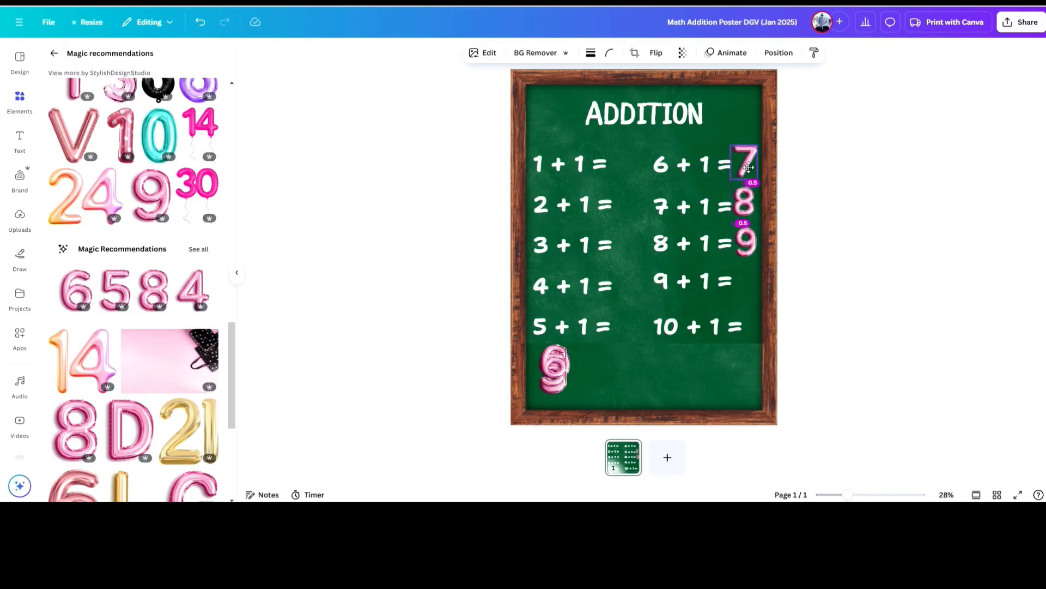
{"action": "left_click_drag", "start_coordinate": [560, 362], "coordinate": [628, 322]}
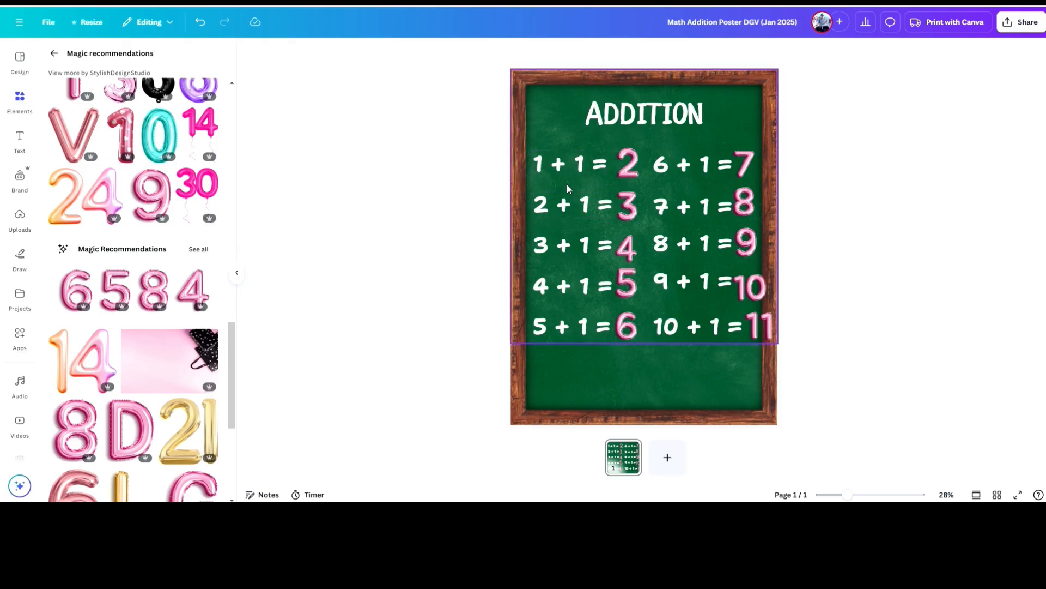
- Shrink the five left-column equations slightly and shift them with their balloon answers toward the left side of the frame
{"action": "left_click_drag", "start_coordinate": [475, 141], "coordinate": [570, 330]}
{"action": "left_click_drag", "start_coordinate": [624, 211], "coordinate": [624, 211]}
{"action": "left_click", "coordinate": [421, 257]}
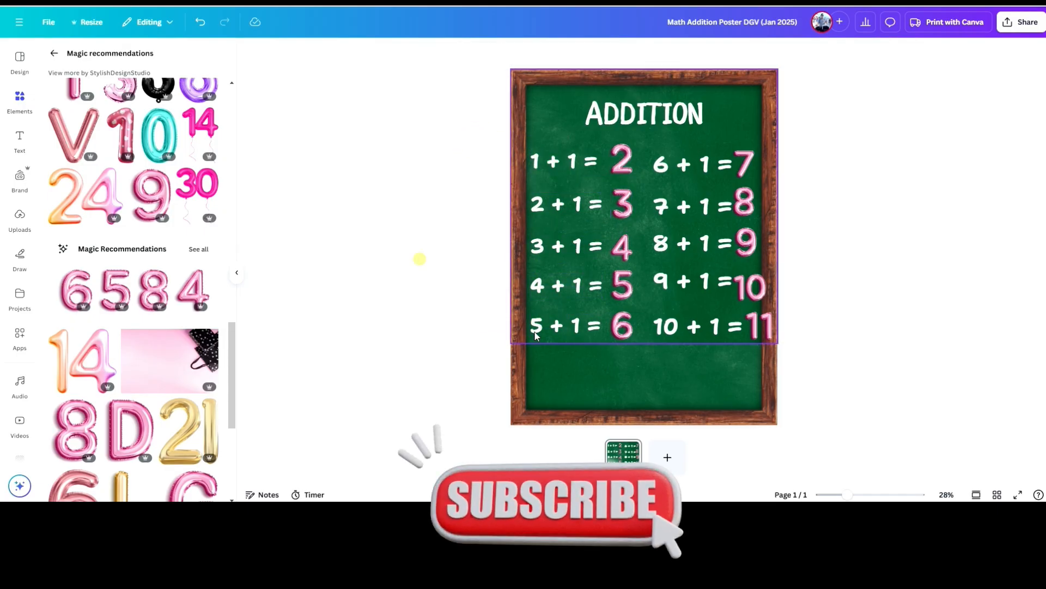
- Move the "4 + 1 = 5" and "5 + 1 = 6" rows slightly lower to even out the left column's spacing
{"action": "left_click", "coordinate": [537, 331]}
{"action": "left_click", "coordinate": [622, 327], "text": "shift"}
{"action": "left_click_drag", "start_coordinate": [563, 334], "coordinate": [563, 337]}
{"action": "left_click", "coordinate": [620, 287]}
{"action": "left_click", "coordinate": [445, 266]}
{"action": "left_click", "coordinate": [621, 158]}
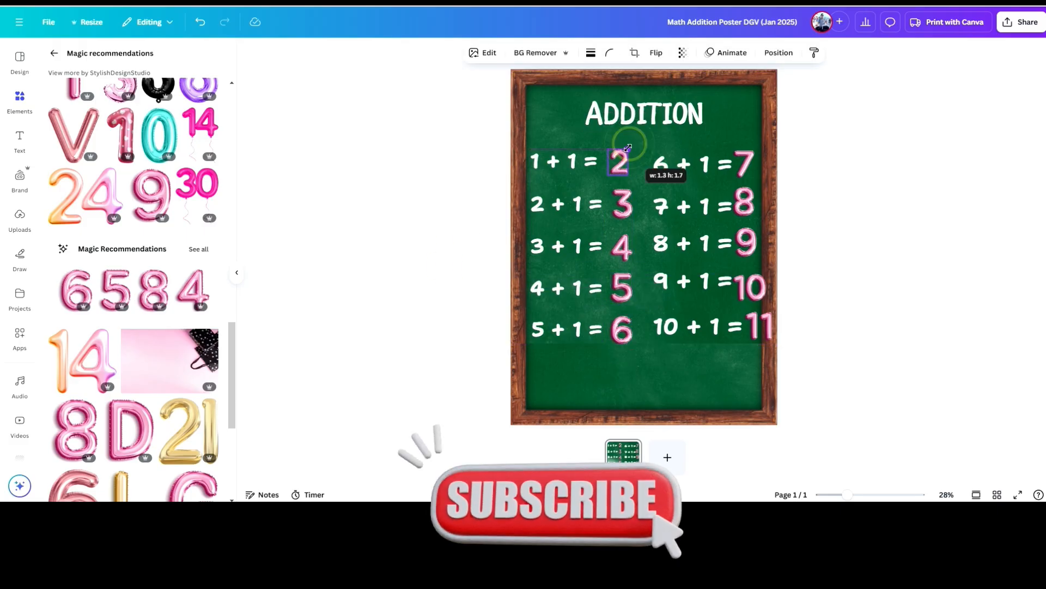
- Match the right-column equations to the left column's size and row heights, and fit their balloon answers inside the frame
{"action": "left_click_drag", "start_coordinate": [475, 134], "coordinate": [567, 334]}
{"action": "left_click", "coordinate": [381, 264]}
{"action": "left_click", "coordinate": [871, 231]}
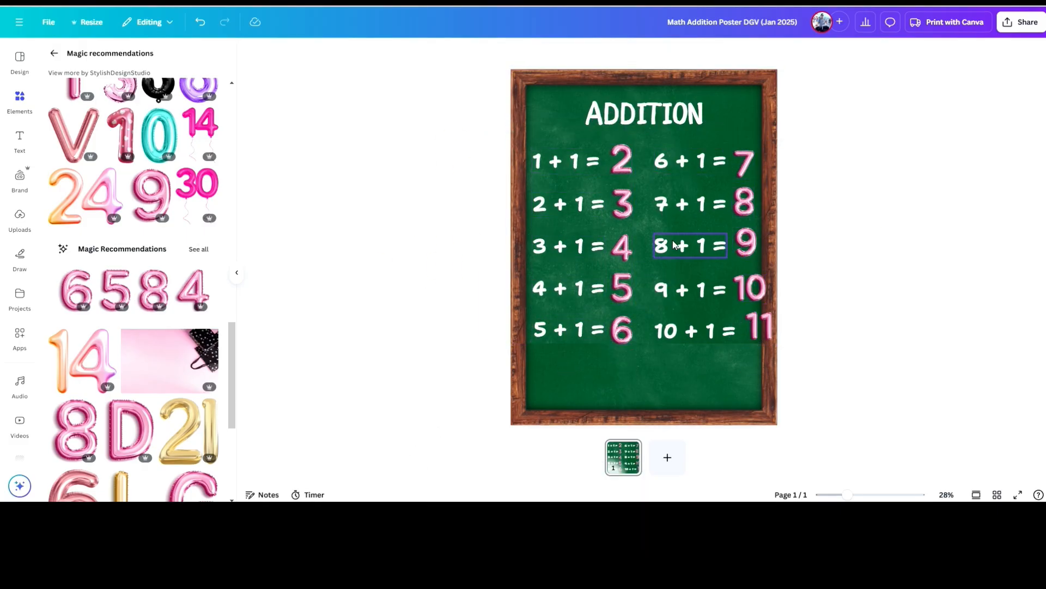
{"action": "left_click_drag", "start_coordinate": [744, 137], "coordinate": [759, 327]}
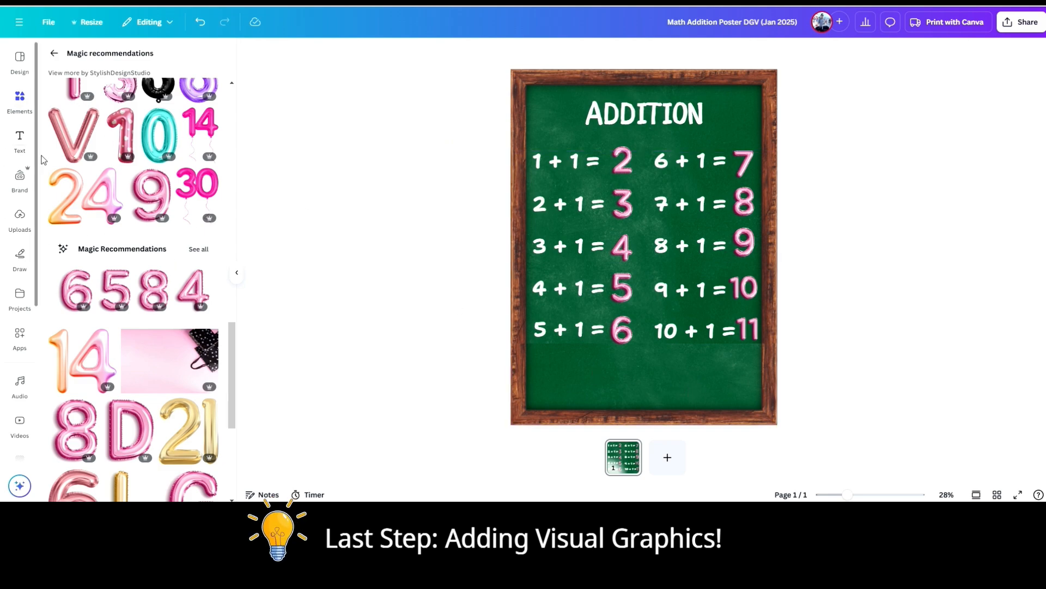
- Search the elements for "MATH WORD" and place the multicoloured MATH graphic at the bottom centre of the board
{"action": "left_click", "coordinate": [11, 105]}
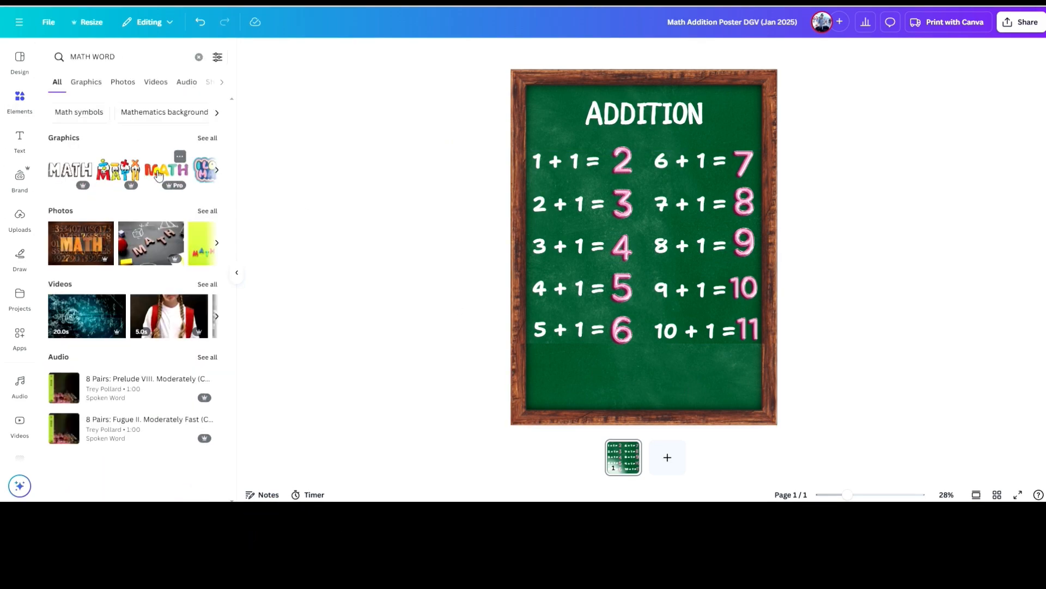
{"action": "left_click", "coordinate": [174, 166]}
{"action": "left_click_drag", "start_coordinate": [627, 261], "coordinate": [627, 402]}
{"action": "left_click", "coordinate": [315, 212]}
- Search for "CHALK" and add the coloured chalk sticks photo, shrunk to fit left of the MATH graphic
{"action": "left_click", "coordinate": [199, 57]}
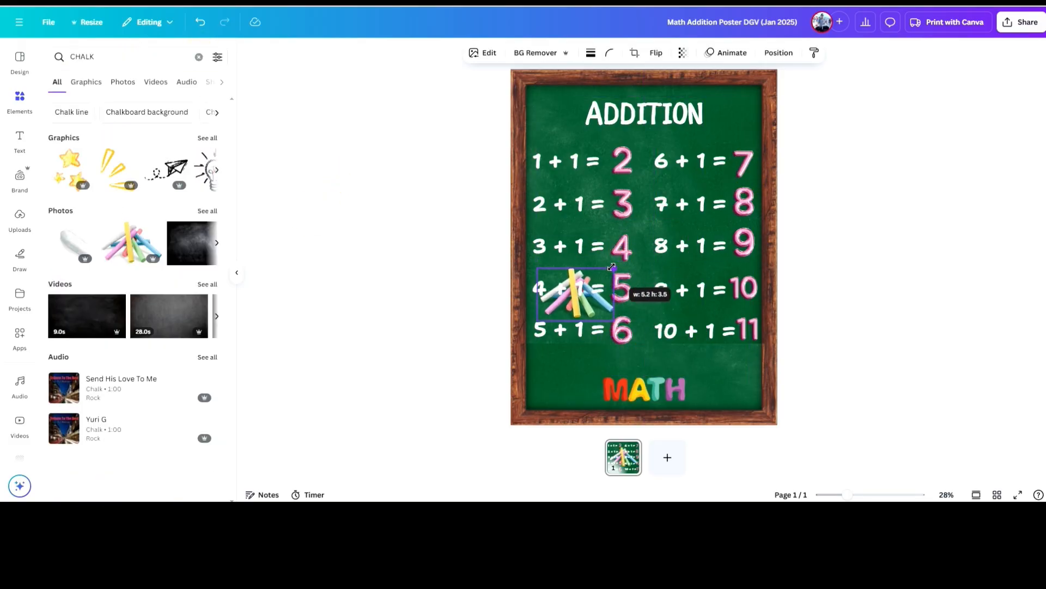
{"action": "left_click_drag", "start_coordinate": [616, 319], "coordinate": [563, 389]}
- Search the graphics for "CHILDREN" and add the two hugging children, shrunk to fit right of the MATH graphic
{"action": "left_click", "coordinate": [199, 57]}
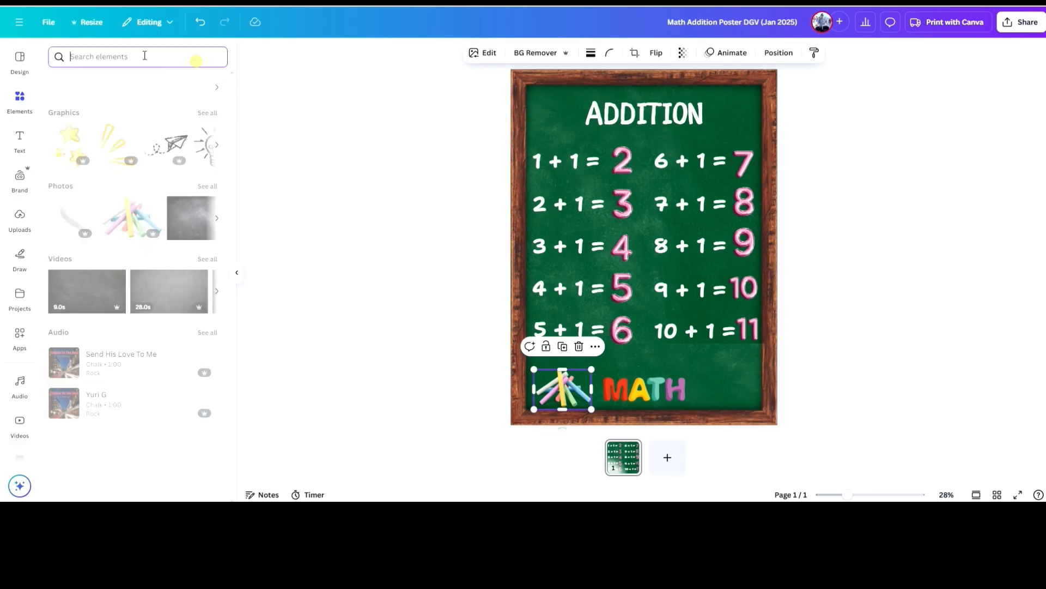
{"action": "scroll", "coordinate": [136, 272], "scroll_direction": "down", "scroll_amount": 1}
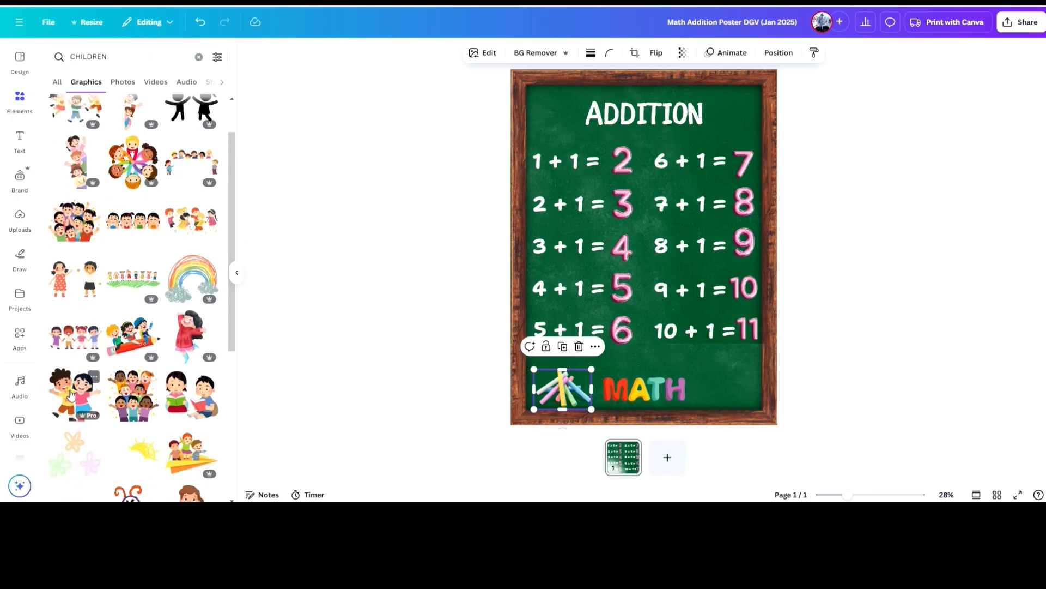
{"action": "left_click", "coordinate": [75, 394]}
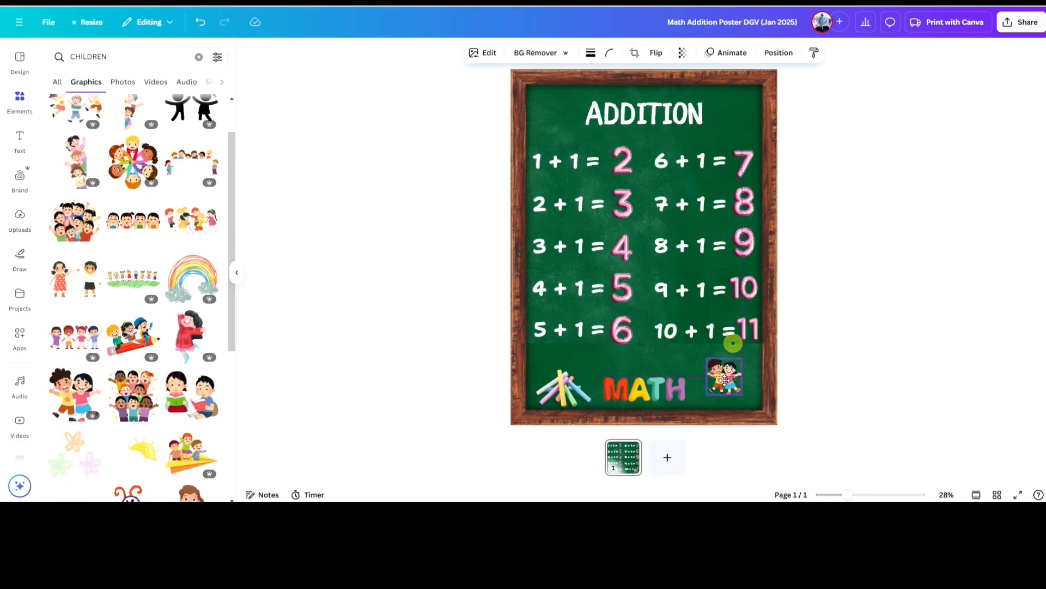
{"action": "left_click_drag", "start_coordinate": [709, 363], "coordinate": [715, 367]}
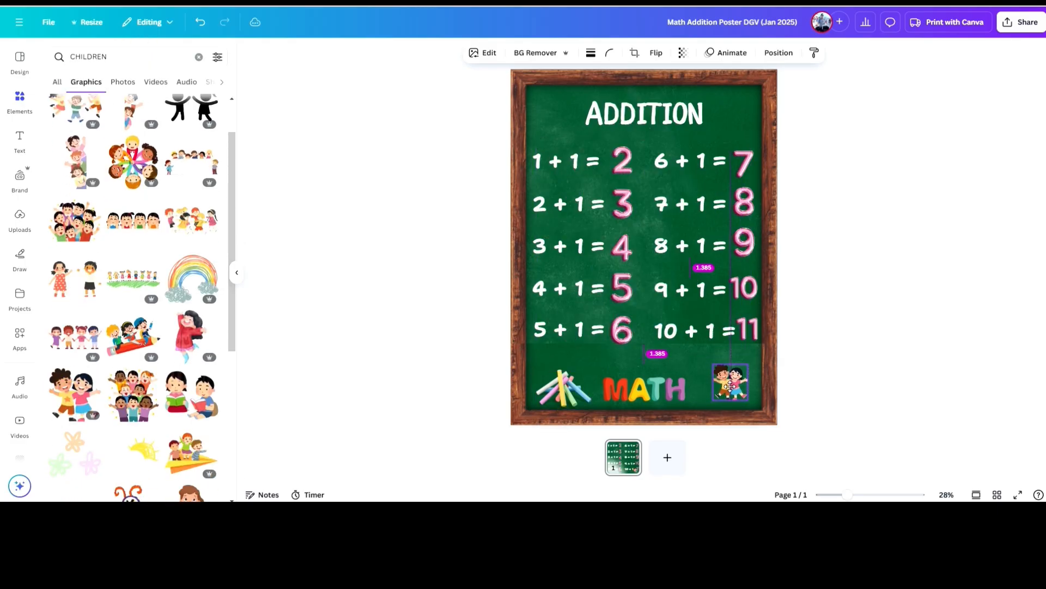
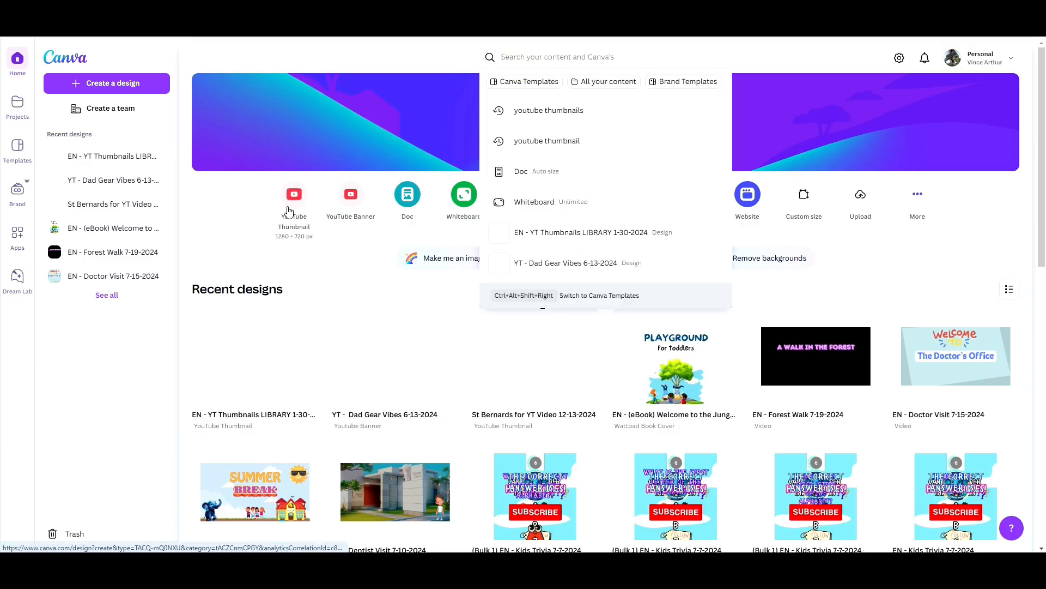
- Search for "youtube thumbnails", create a blank YouTube Thumbnail design and name it "YT Thumbnail example - Jan 2025"
{"action": "left_click", "coordinate": [522, 113]}
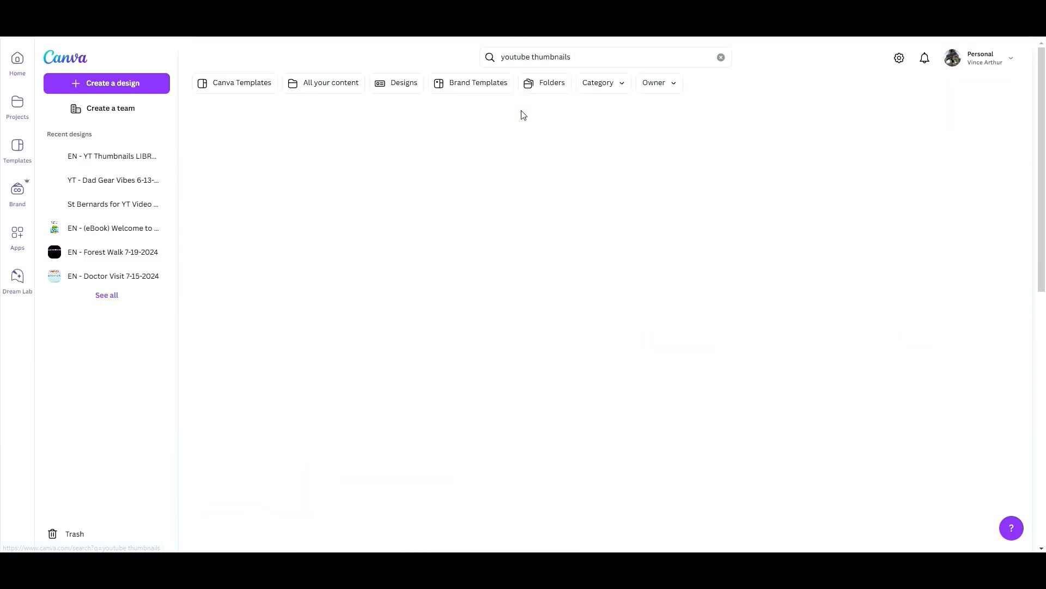
{"action": "scroll", "coordinate": [373, 338], "scroll_direction": "down", "scroll_amount": 6}
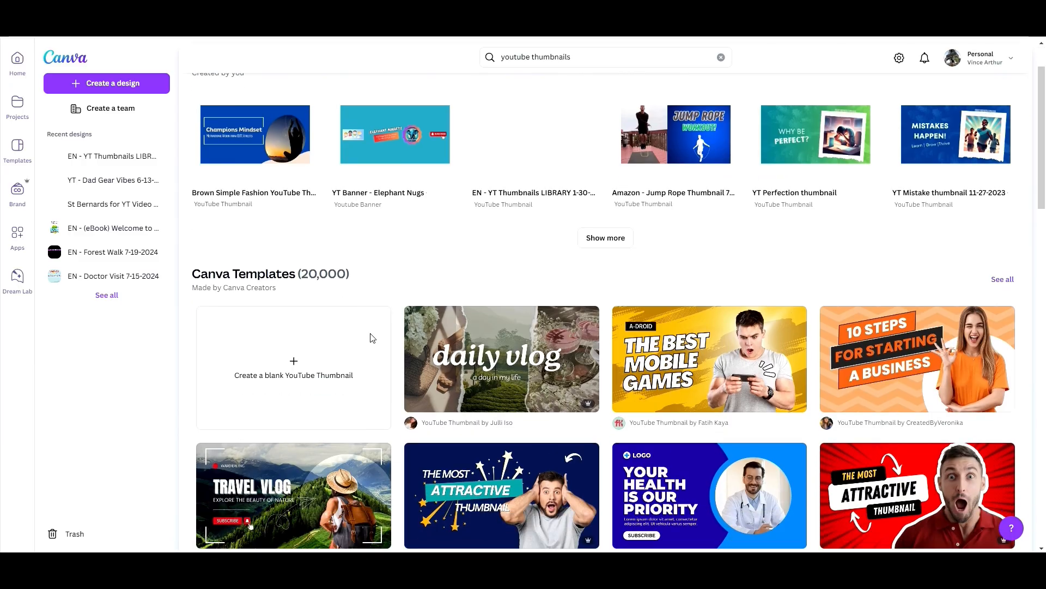
{"action": "scroll", "coordinate": [371, 338], "scroll_direction": "down", "scroll_amount": 5}
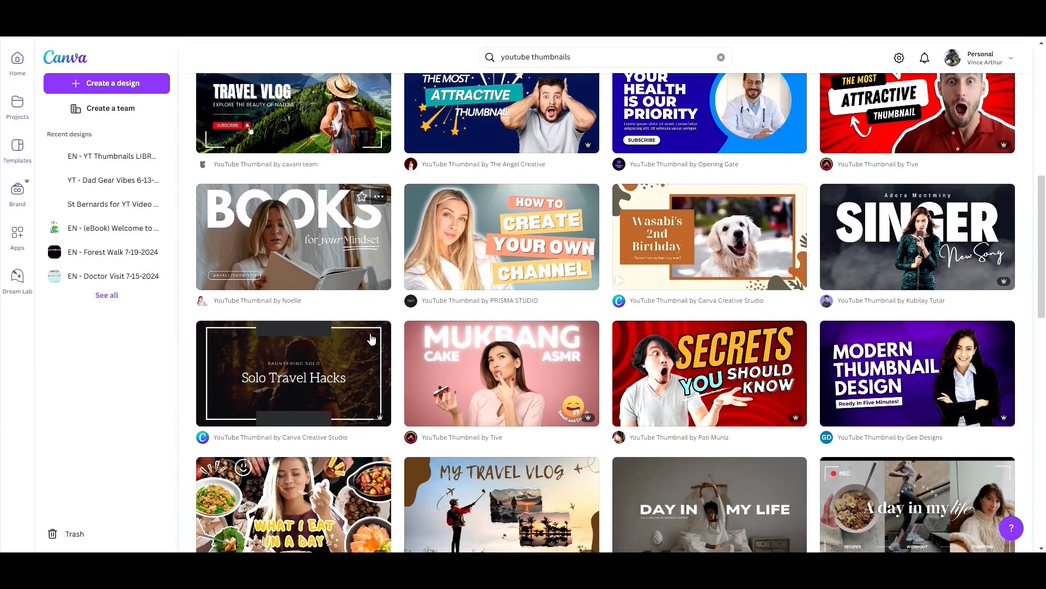
{"action": "scroll", "coordinate": [371, 339], "scroll_direction": "up", "scroll_amount": 4}
{"action": "scroll", "coordinate": [372, 339], "scroll_direction": "up", "scroll_amount": 7}
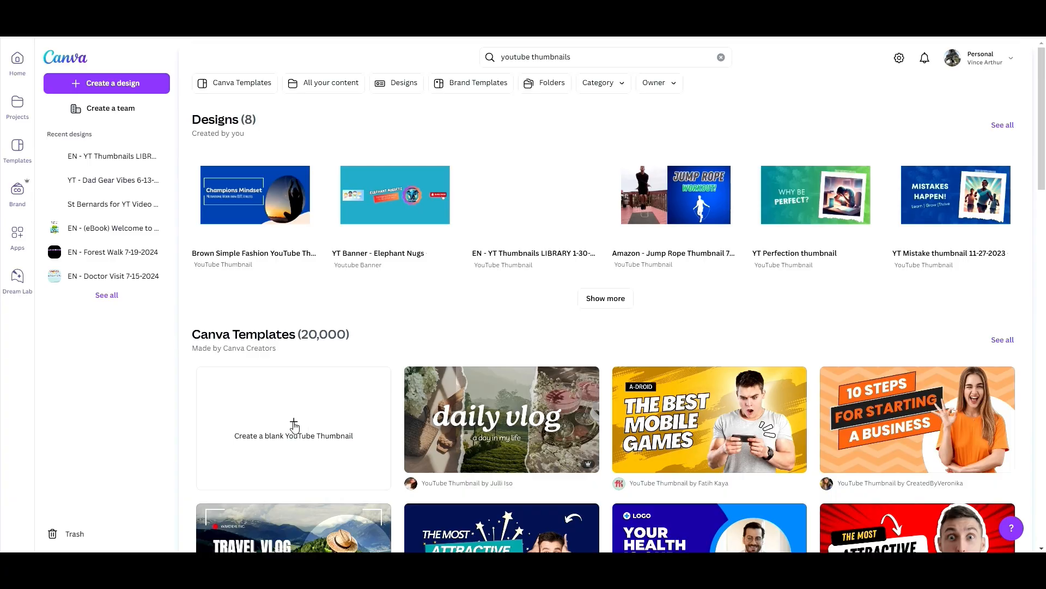
{"action": "left_click", "coordinate": [294, 434]}
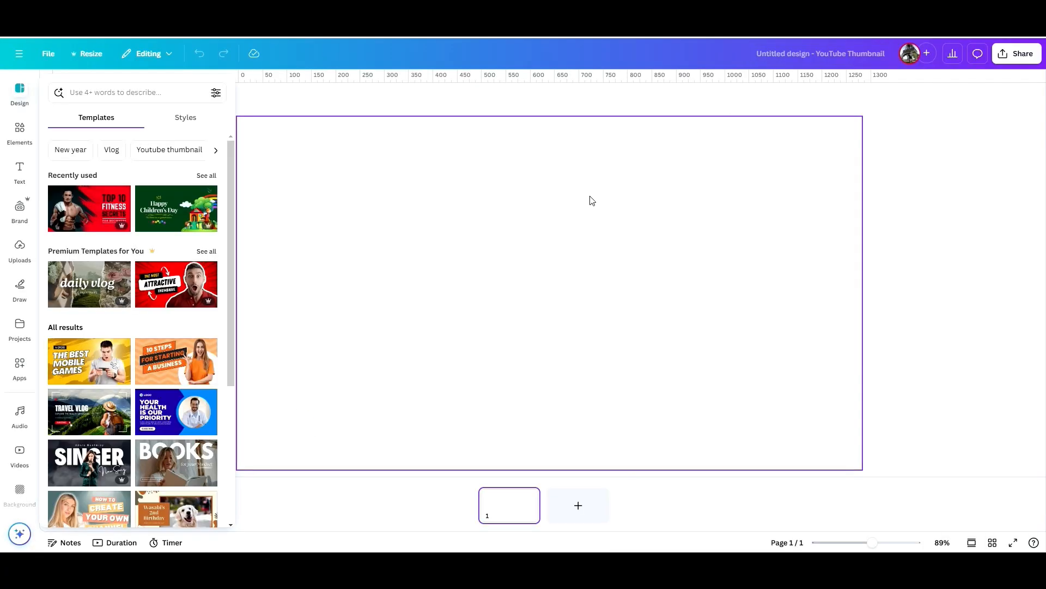
{"action": "left_click", "coordinate": [789, 55]}
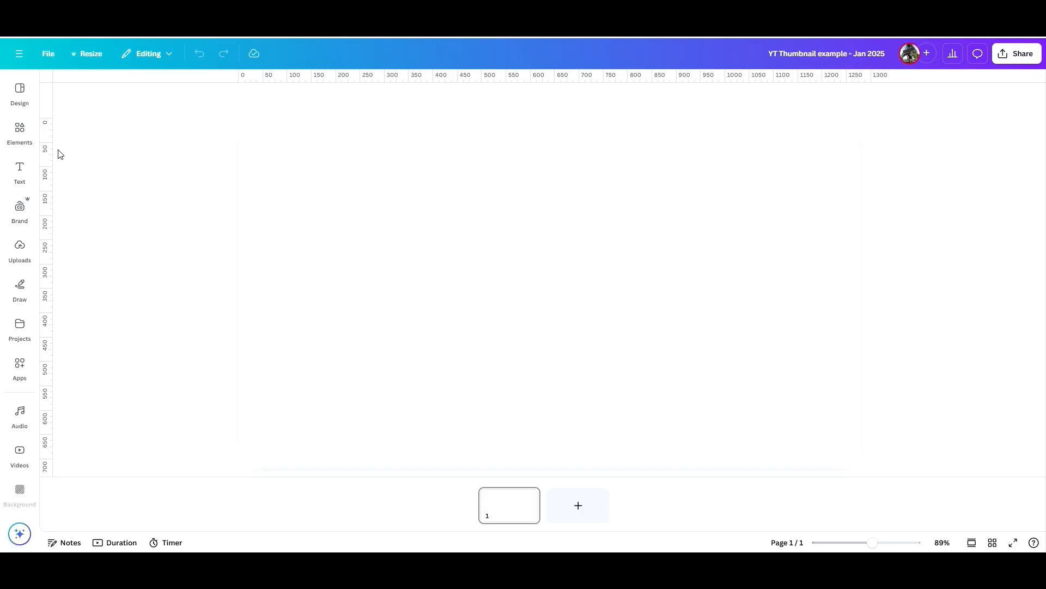
- Generate and insert an AI image from the prompt "a happy man with his arms reaching for the sky and index finger pointing upwards"
{"action": "left_click", "coordinate": [20, 132]}
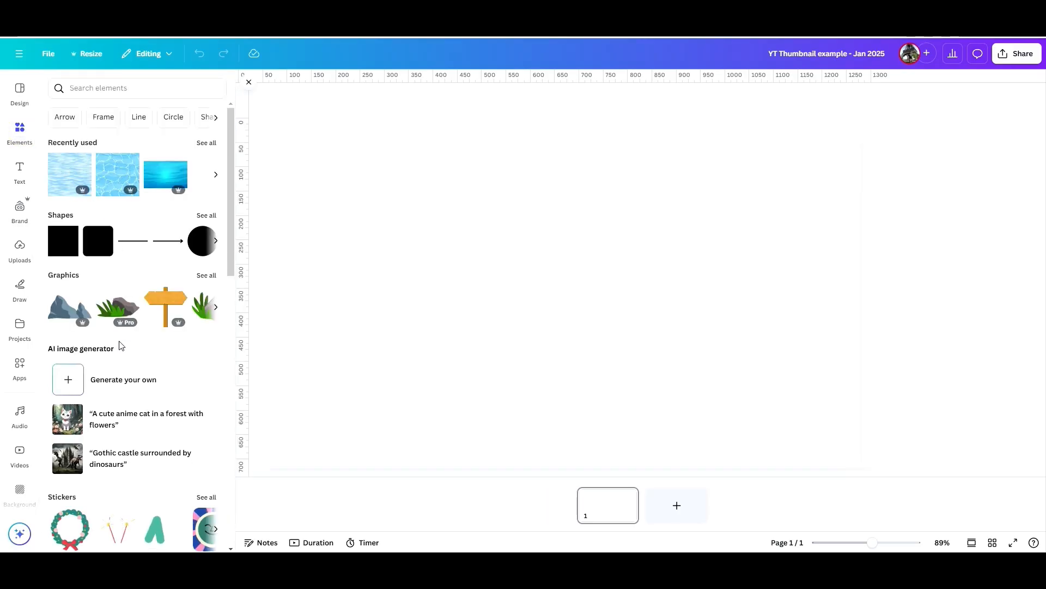
{"action": "left_click", "coordinate": [68, 382]}
{"action": "left_click", "coordinate": [131, 187]}
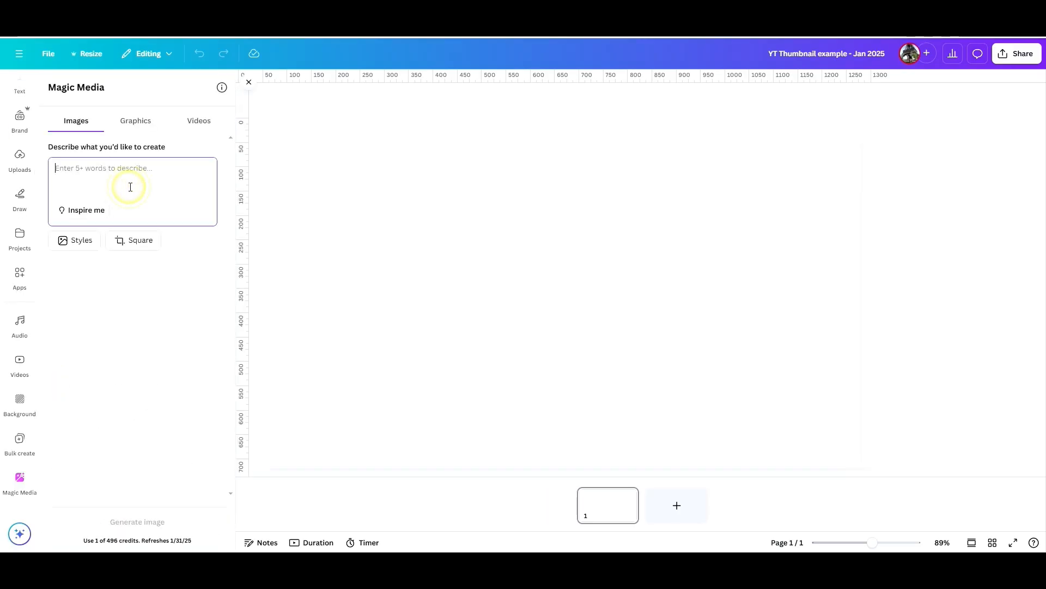
{"action": "type", "text": "a happy man with his arms reaching for the sky and index finger pointing upwards"}
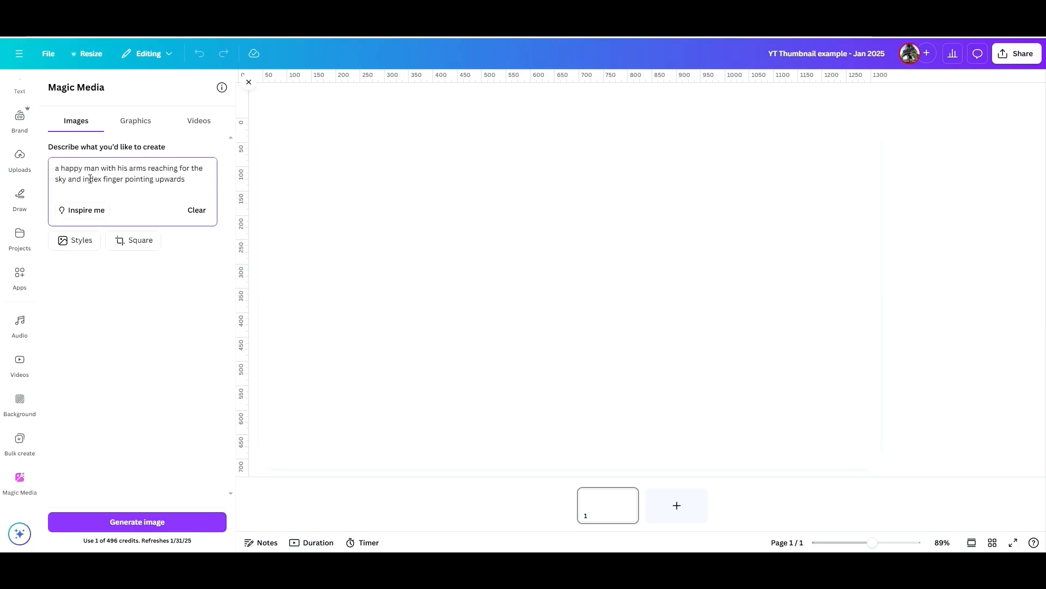
{"action": "left_click", "coordinate": [140, 522]}
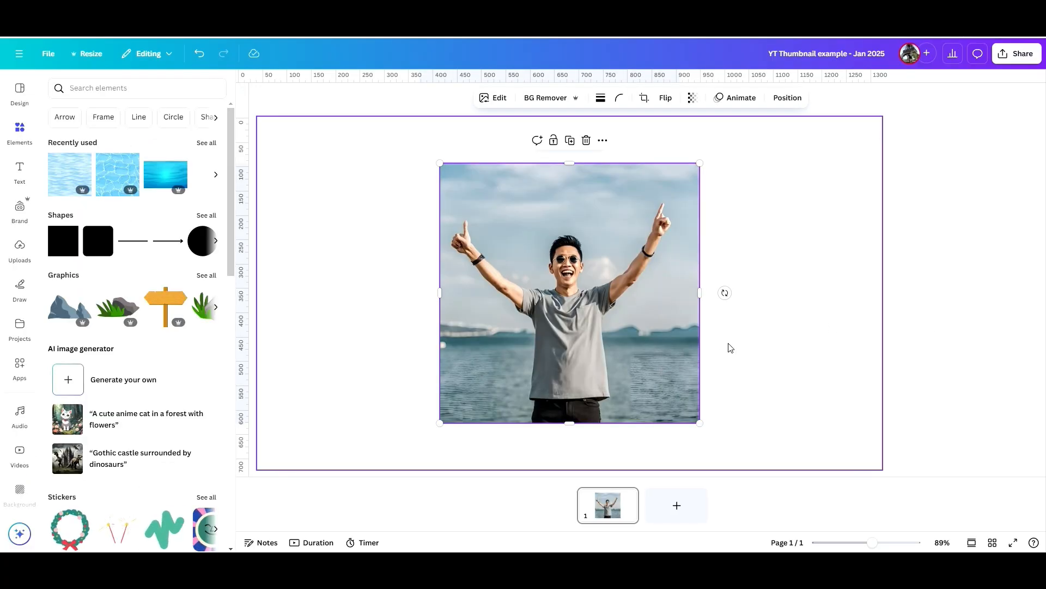
- Remove the background from the man's image and position him at the bottom centre of the page
{"action": "left_click_drag", "start_coordinate": [626, 338], "coordinate": [647, 334]}
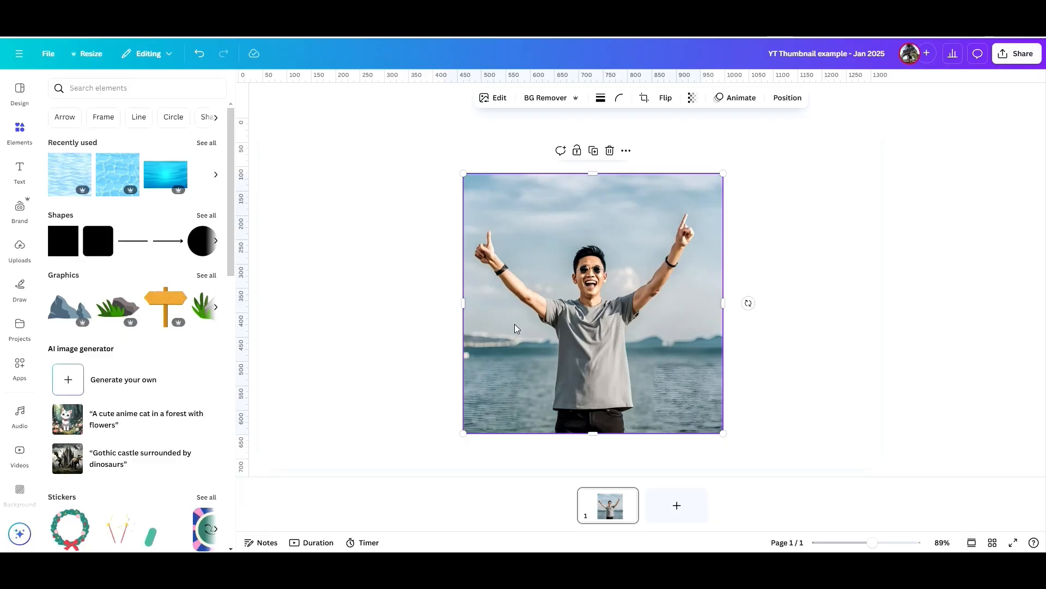
{"action": "left_click", "coordinate": [545, 100]}
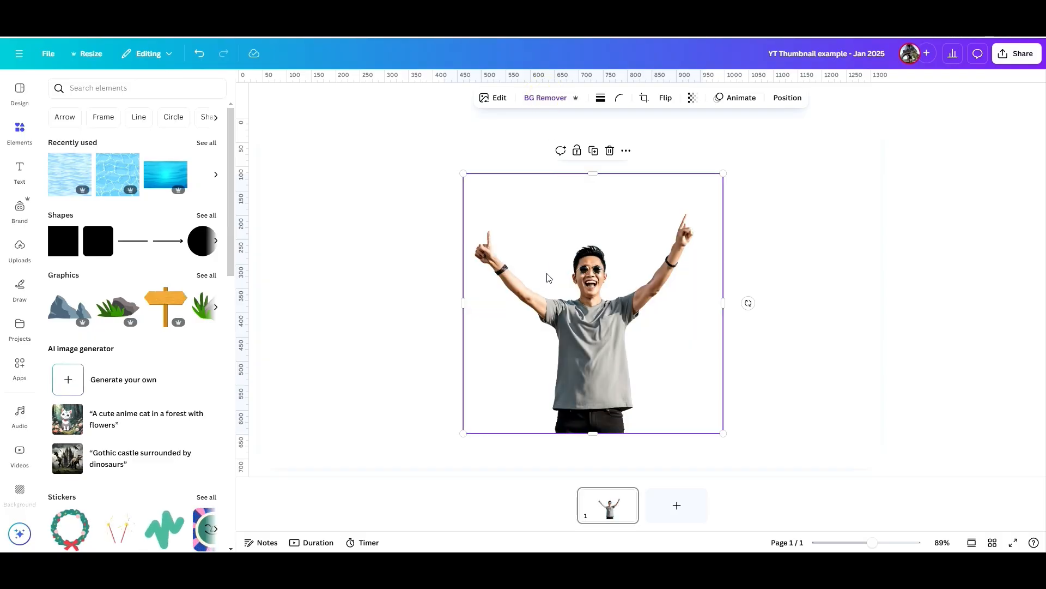
{"action": "left_click", "coordinate": [765, 326]}
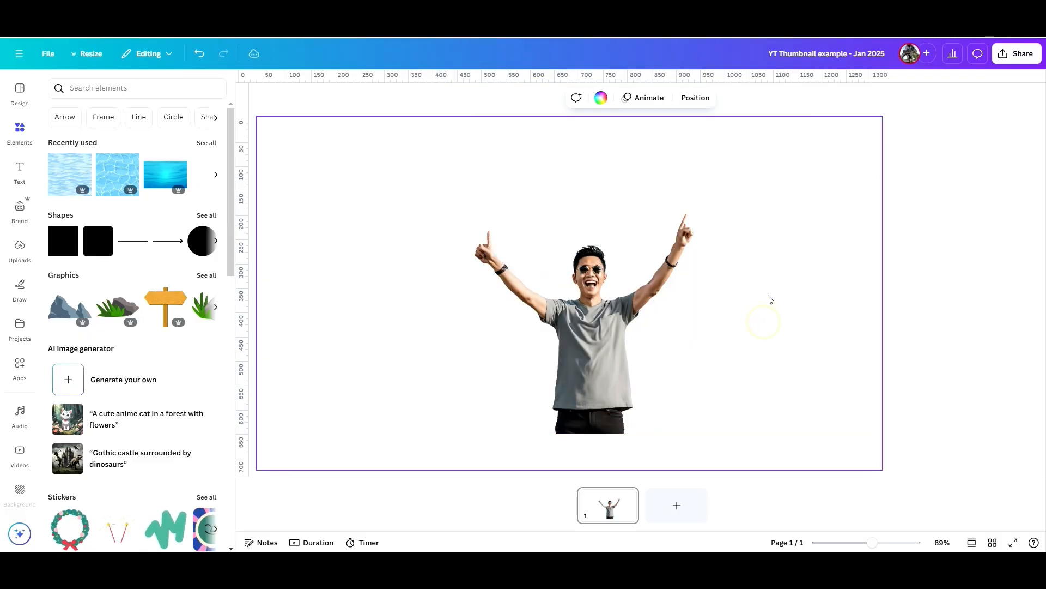
{"action": "left_click_drag", "start_coordinate": [650, 327], "coordinate": [633, 358]}
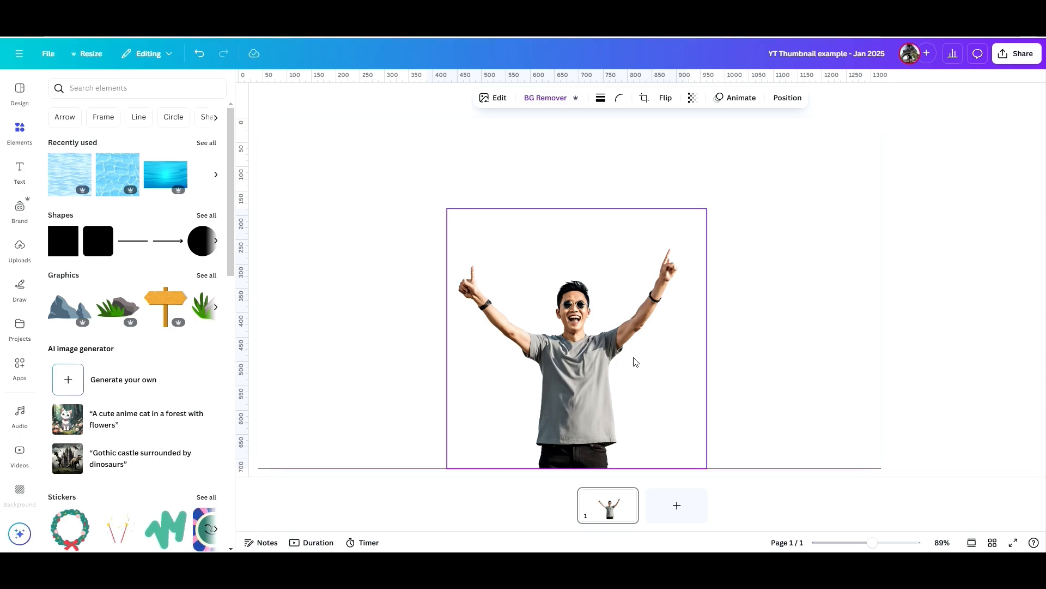
{"action": "left_click", "coordinate": [787, 294]}
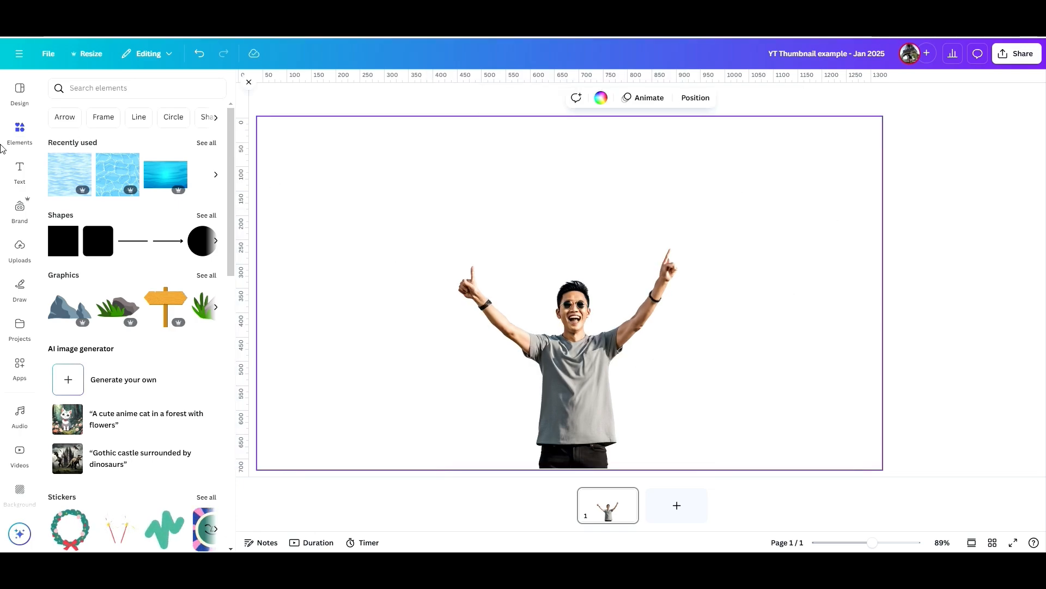
- Search the graphics for "dark blue gradient" and set the dark blue radial gradient as the page background
{"action": "left_click", "coordinate": [19, 131]}
{"action": "left_click", "coordinate": [76, 90]}
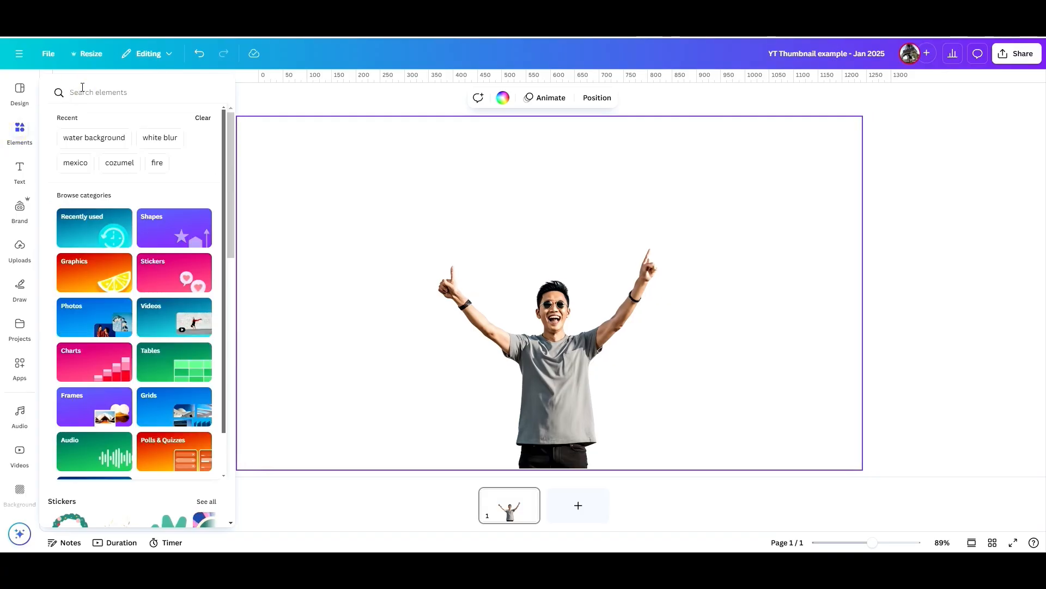
{"action": "type", "text": "blue gradient"}
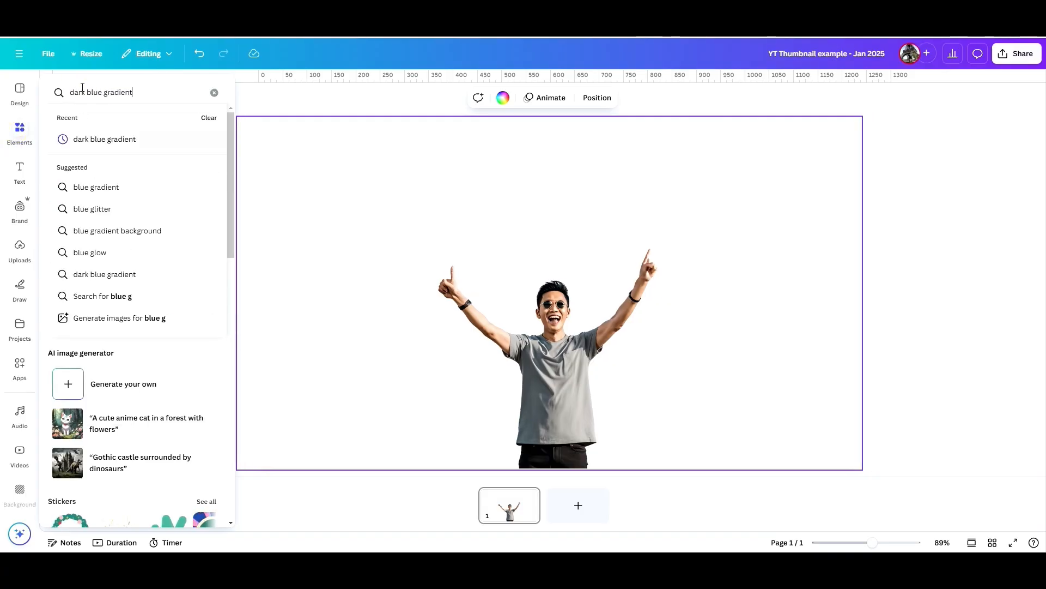
{"action": "key", "text": "Return"}
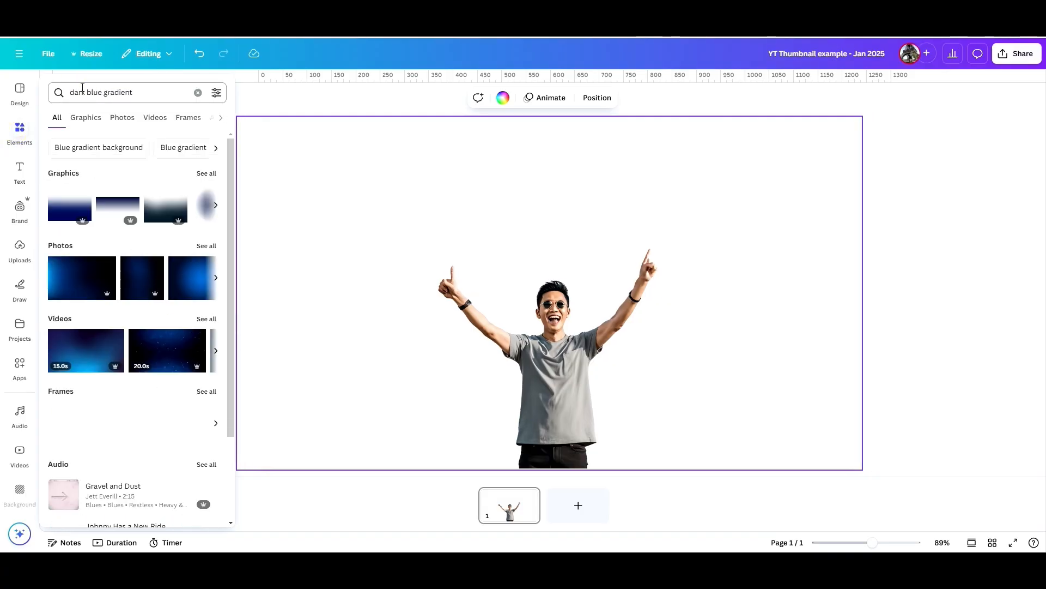
{"action": "left_click", "coordinate": [207, 175]}
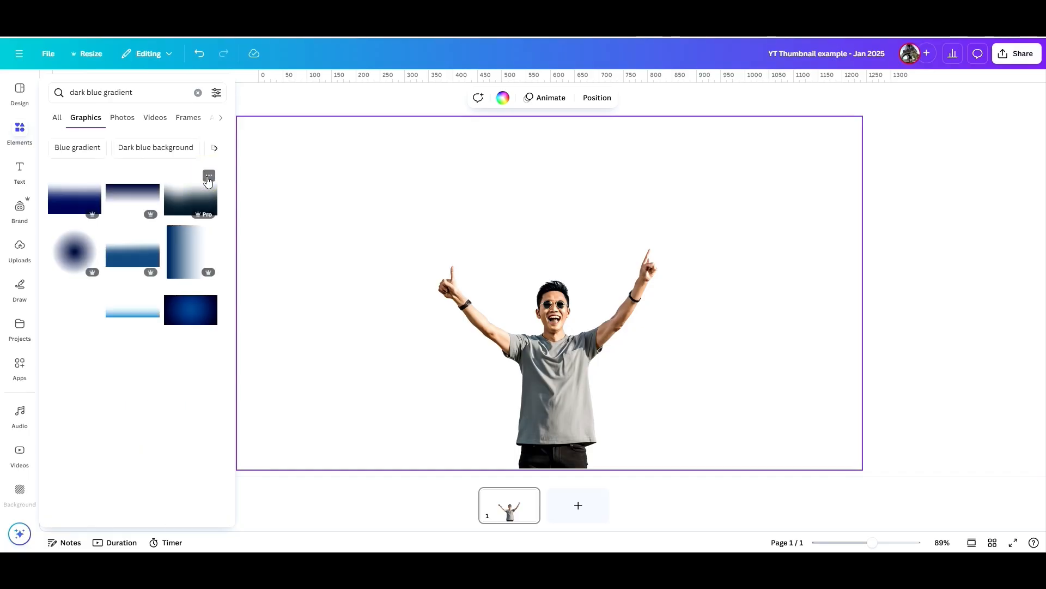
{"action": "left_click", "coordinate": [200, 315]}
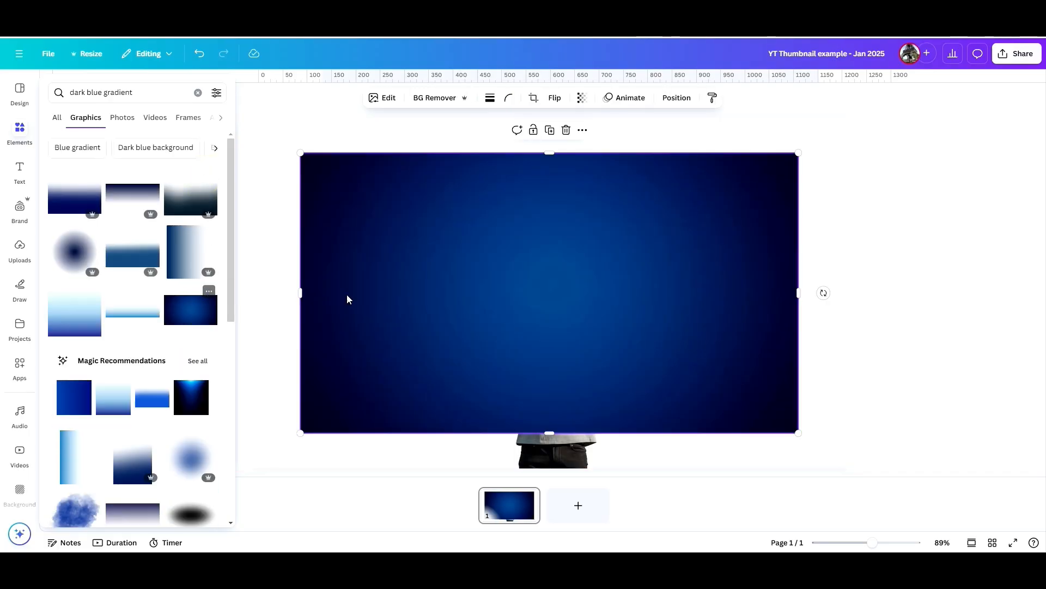
{"action": "right_click", "coordinate": [460, 267]}
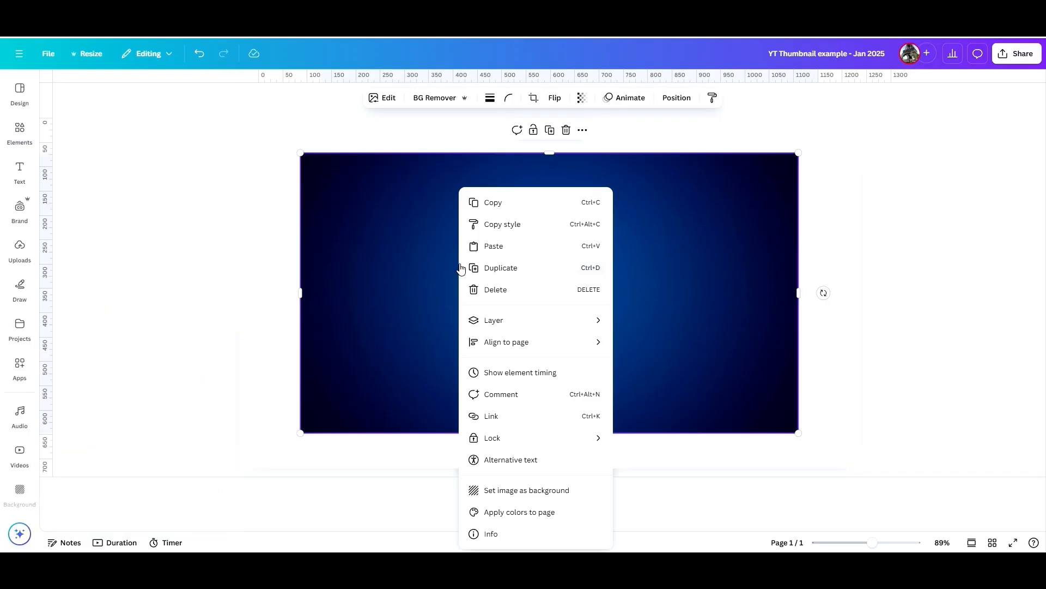
{"action": "left_click", "coordinate": [518, 492]}
- Reposition the cut-out man near the page centre, slightly above the bottom edge
{"action": "left_click", "coordinate": [554, 412]}
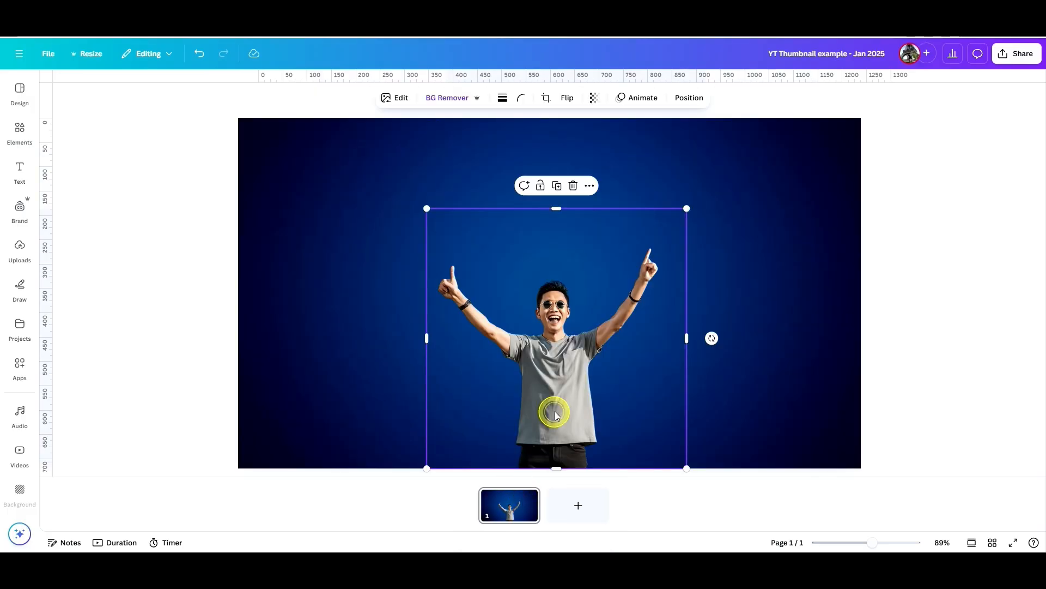
{"action": "left_click_drag", "start_coordinate": [556, 414], "coordinate": [546, 370]}
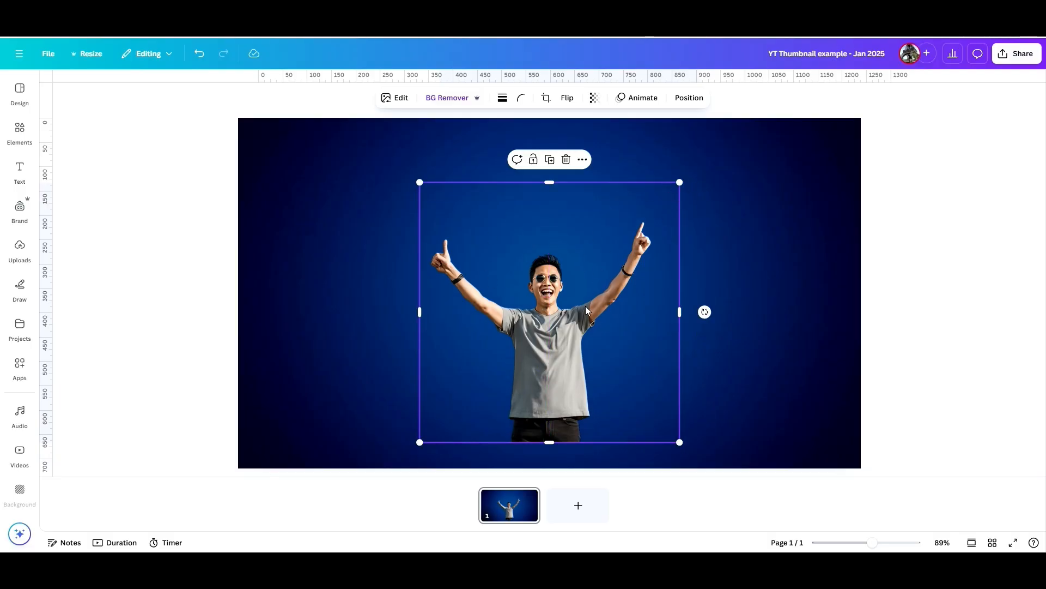
{"action": "left_click_drag", "start_coordinate": [560, 340], "coordinate": [565, 357]}
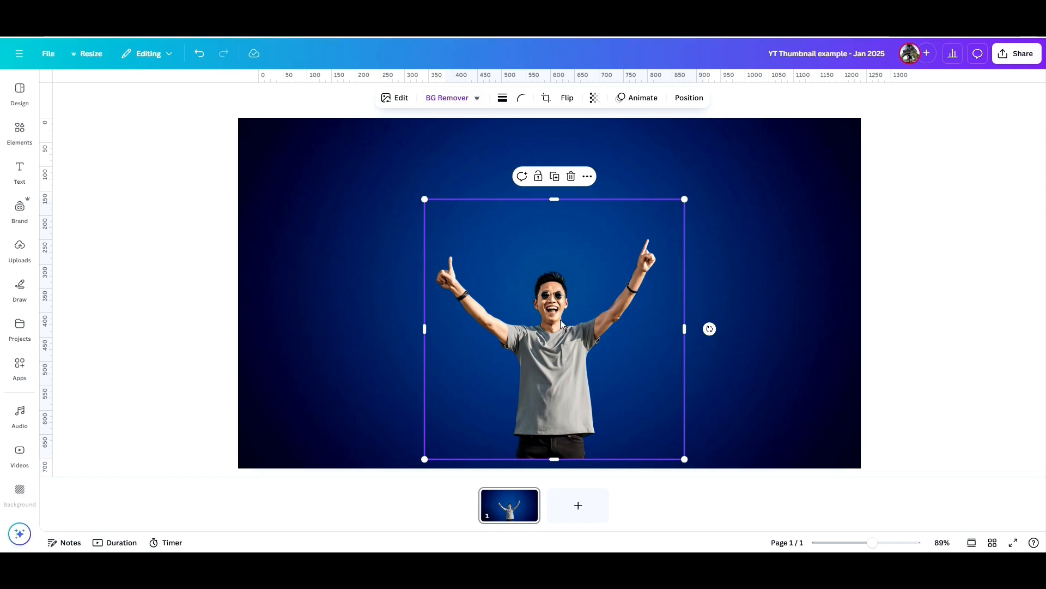
- Give the man an Outline shadow in white (#FFFFFF) and reduce the outline's size
{"action": "left_click", "coordinate": [401, 98]}
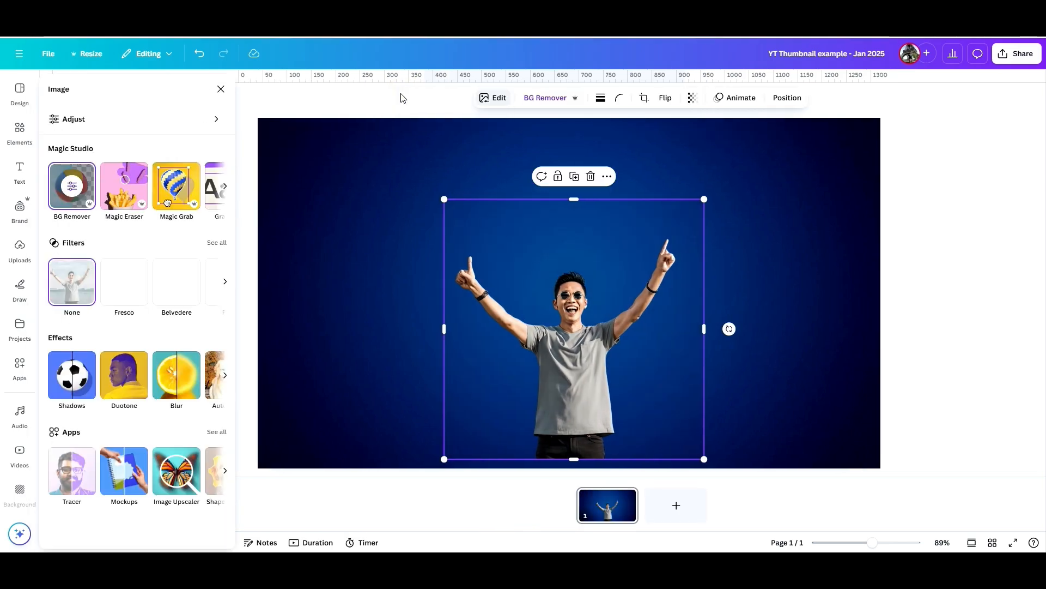
{"action": "left_click", "coordinate": [78, 380]}
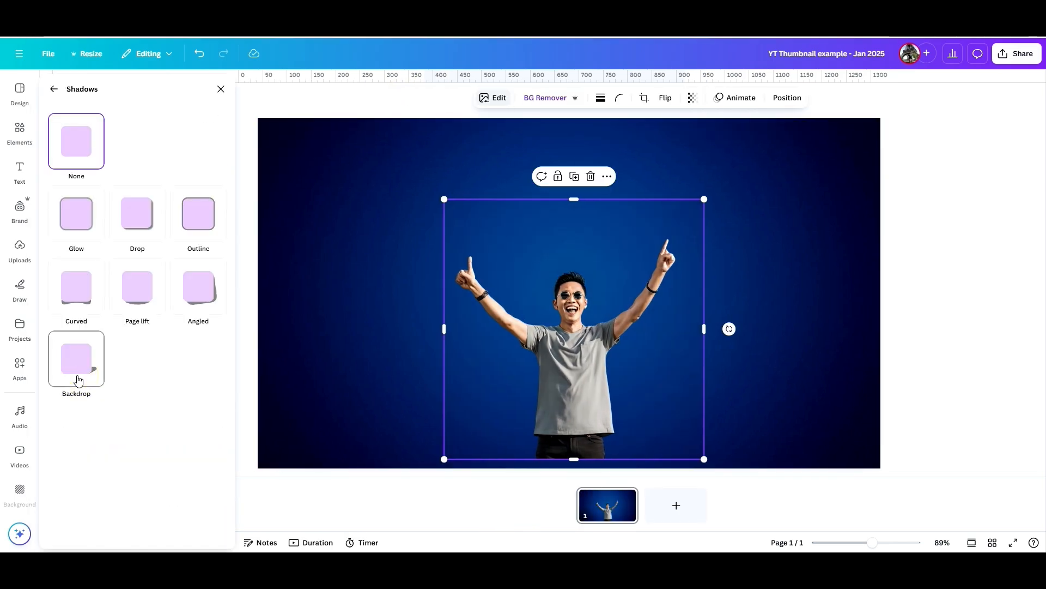
{"action": "left_click", "coordinate": [192, 230]}
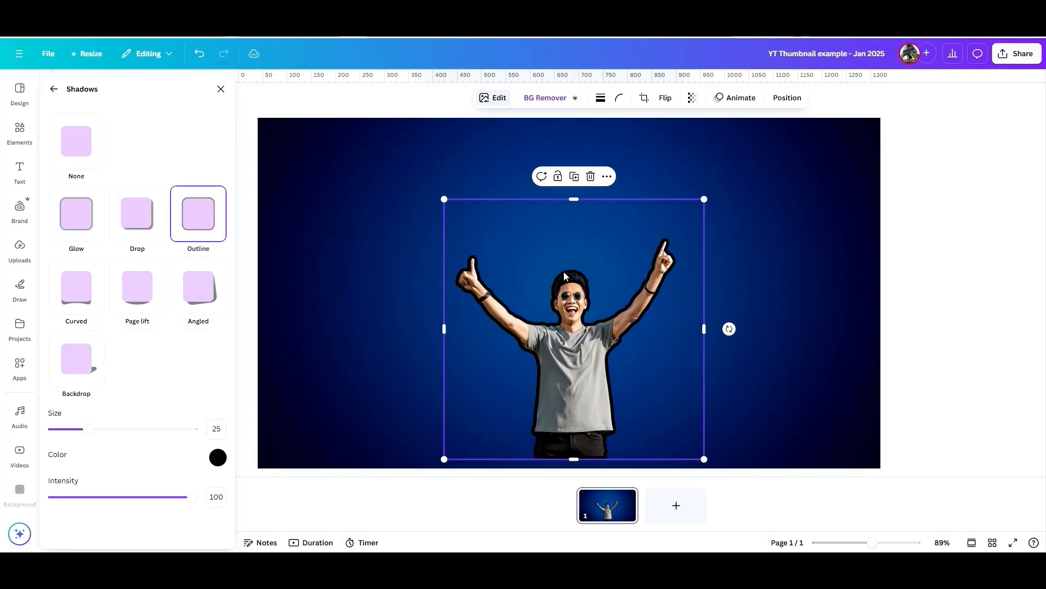
{"action": "left_click", "coordinate": [218, 457]}
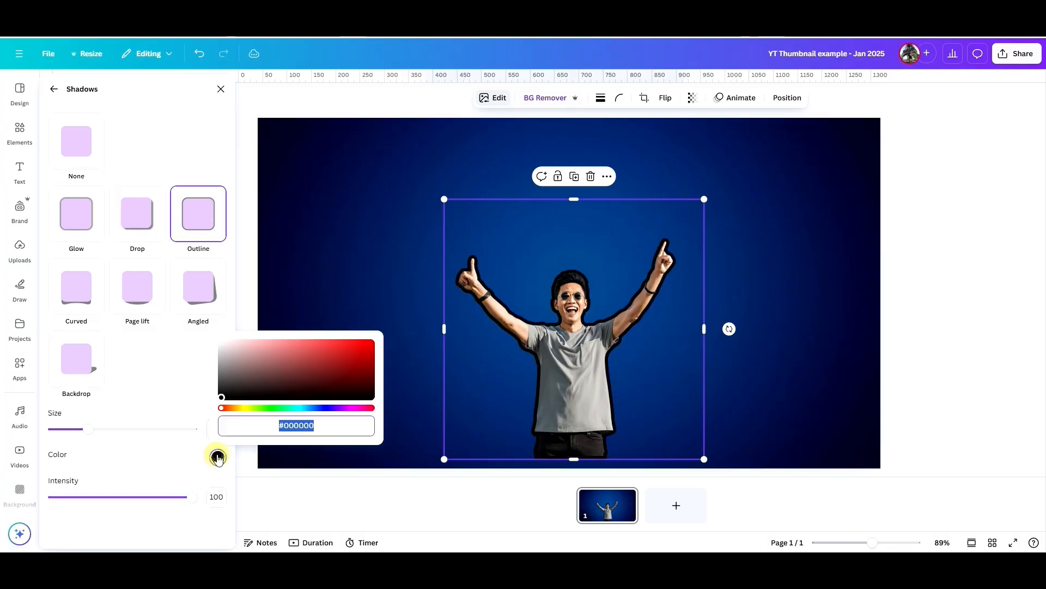
{"action": "left_click_drag", "start_coordinate": [226, 373], "coordinate": [218, 340]}
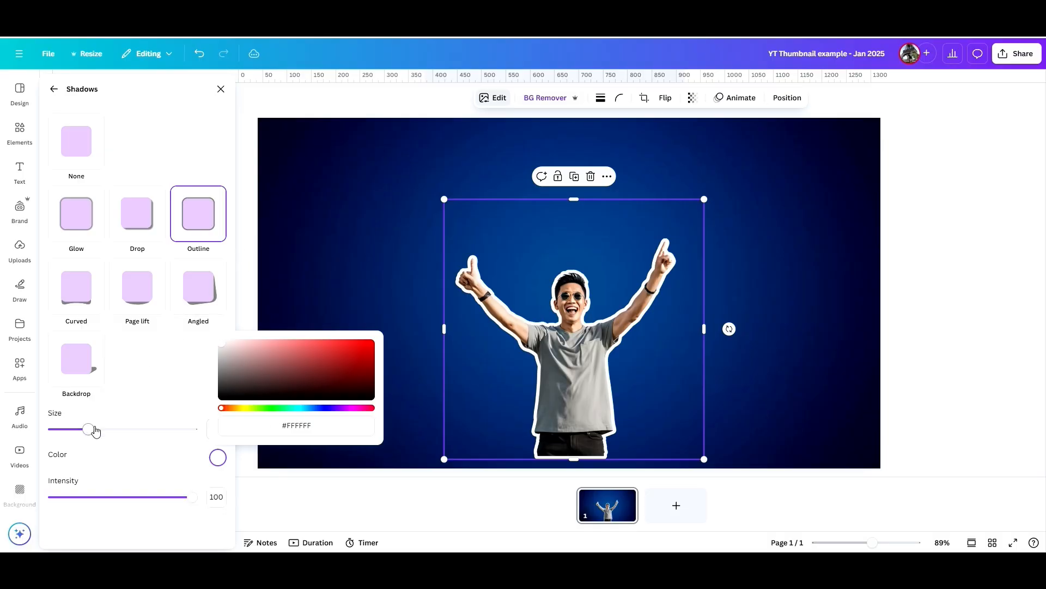
{"action": "mouse_move", "coordinate": [94, 432]}
{"action": "left_mouse_down"}
{"action": "mouse_move", "coordinate": [120, 432]}
{"action": "mouse_move", "coordinate": [78, 442]}
{"action": "left_mouse_up"}
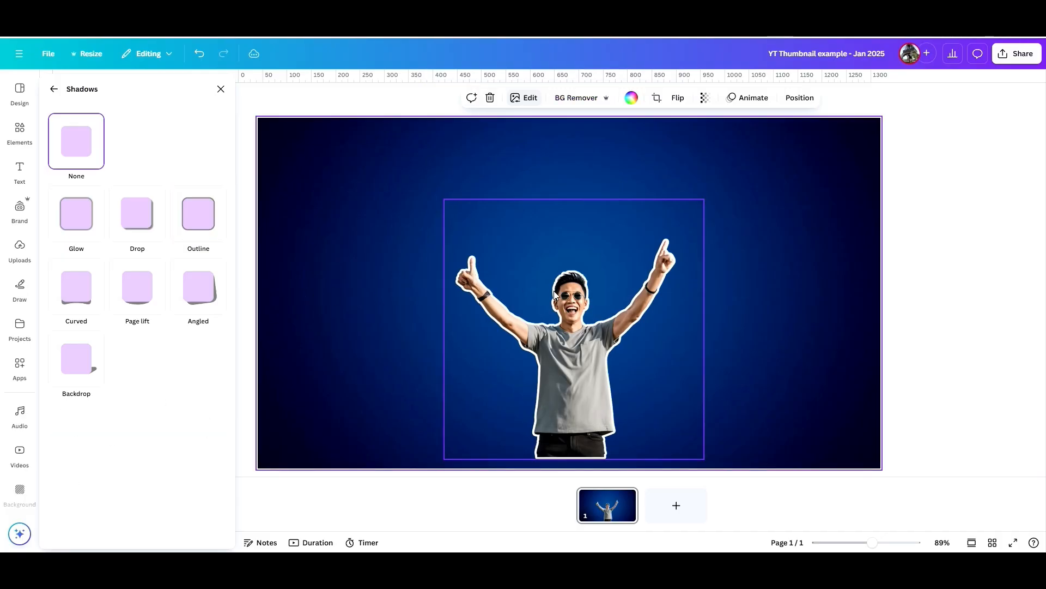
- Enlarge the outlined man to about 616 px wide, rest him on the page's bottom edge and centre him horizontally
{"action": "left_click_drag", "start_coordinate": [556, 294], "coordinate": [545, 323]}
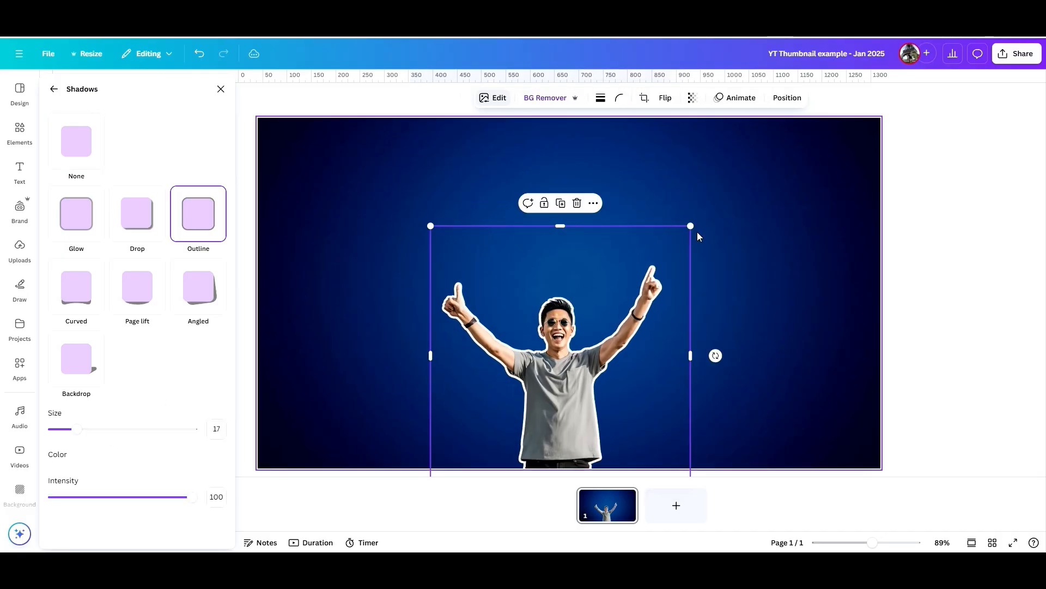
{"action": "left_click_drag", "start_coordinate": [691, 226], "coordinate": [752, 212]}
{"action": "left_click_drag", "start_coordinate": [612, 300], "coordinate": [605, 283]}
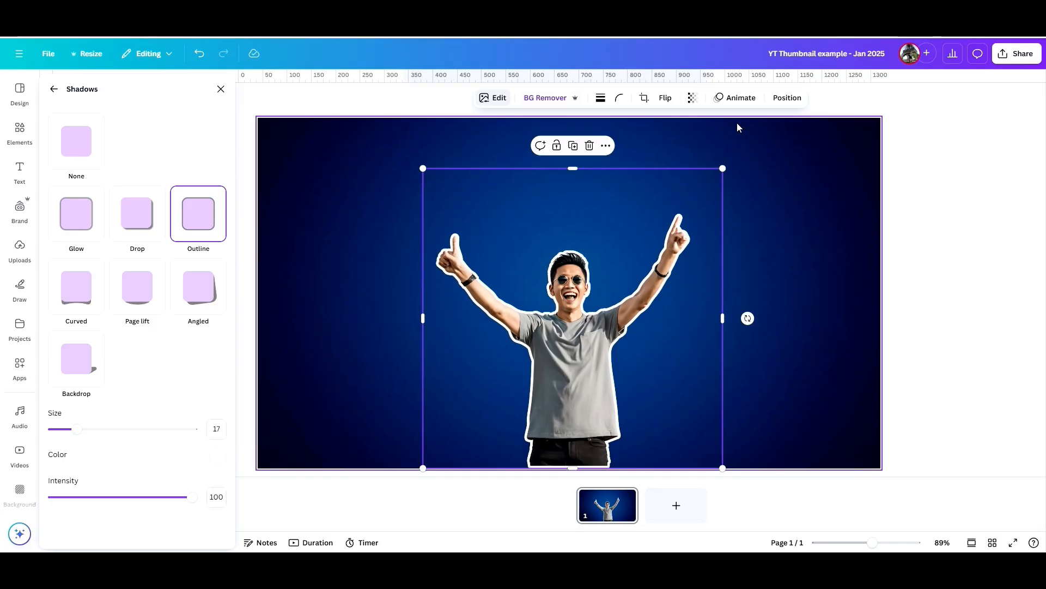
{"action": "left_click", "coordinate": [787, 98]}
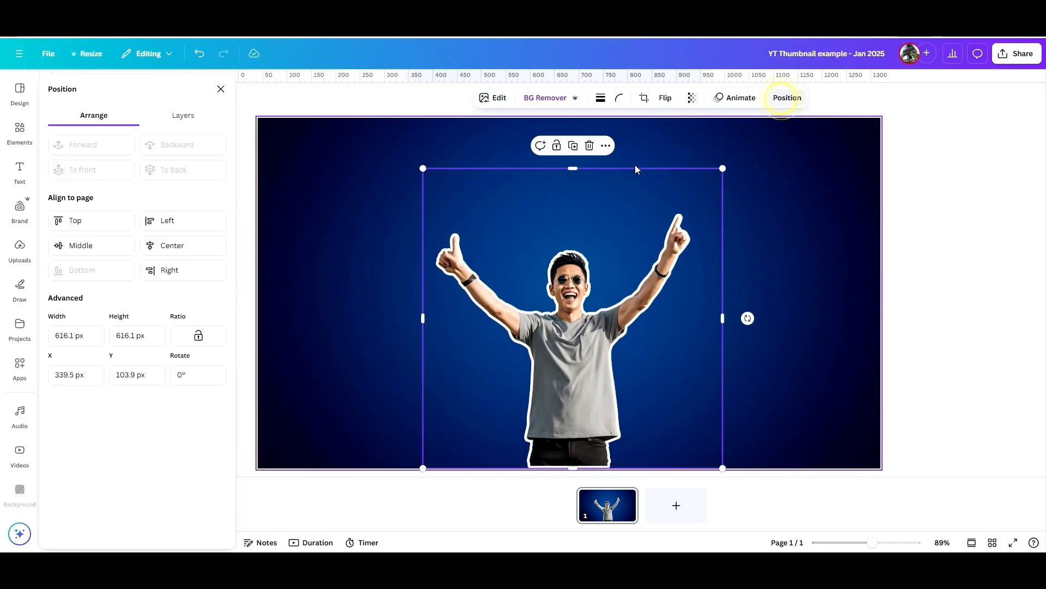
{"action": "left_click", "coordinate": [184, 247]}
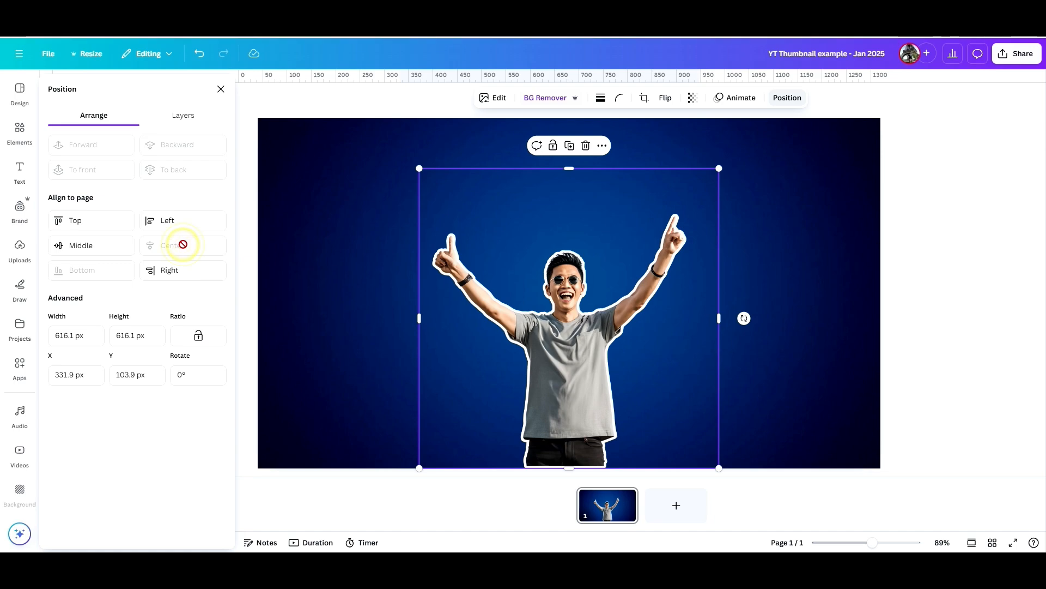
{"action": "left_click", "coordinate": [923, 215]}
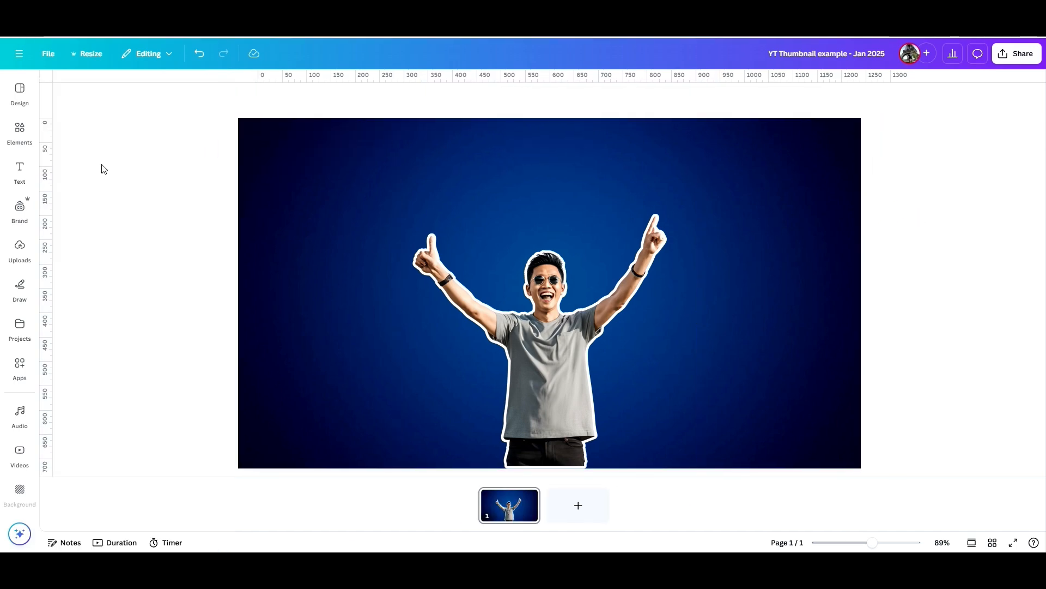
- Search the graphics for "canva logo" and place the round blue-purple Canva logo to the left of the man
{"action": "left_click", "coordinate": [19, 136]}
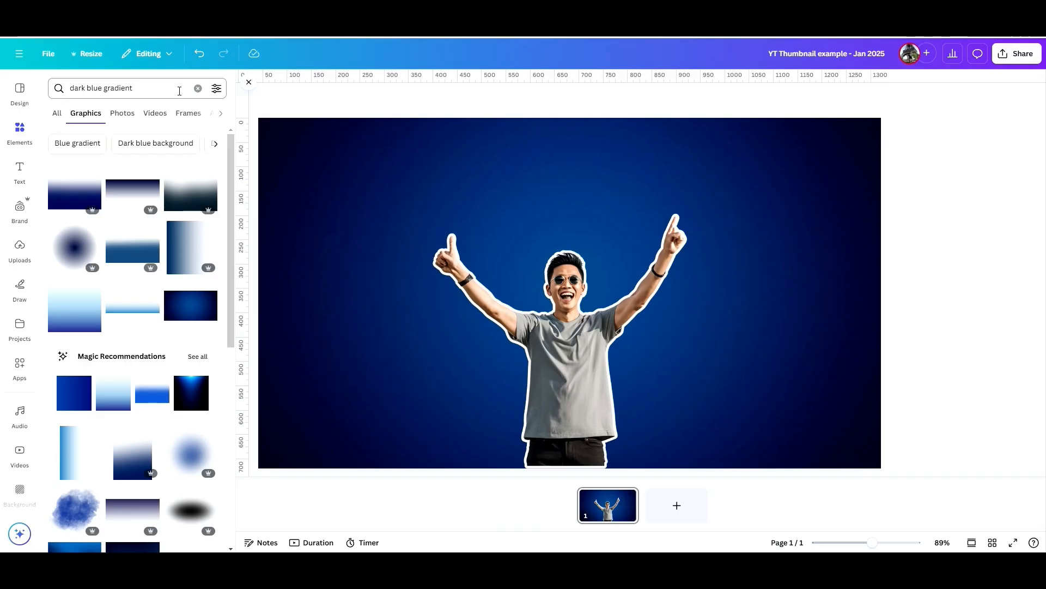
{"action": "left_click", "coordinate": [198, 88]}
{"action": "type", "text": "ca"}
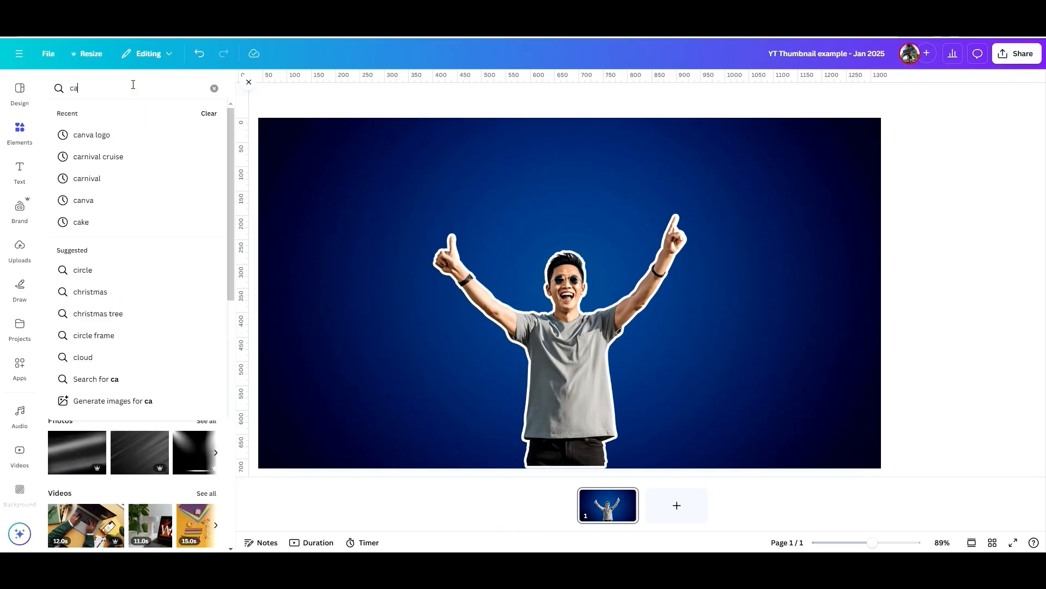
{"action": "type", "text": "nva"}
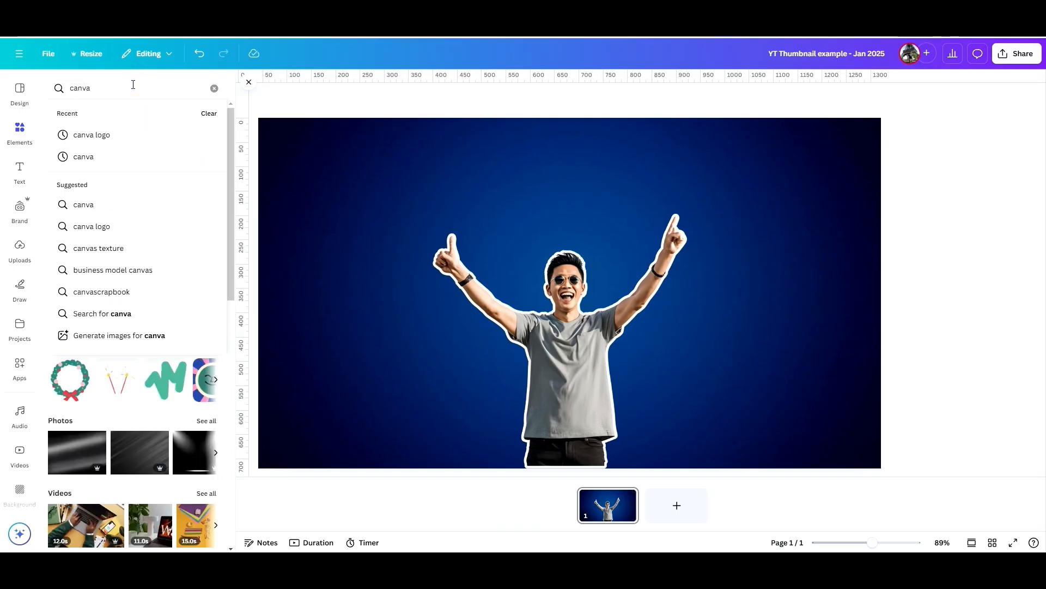
{"action": "type", "text": " logo"}
{"action": "key", "text": "Return"}
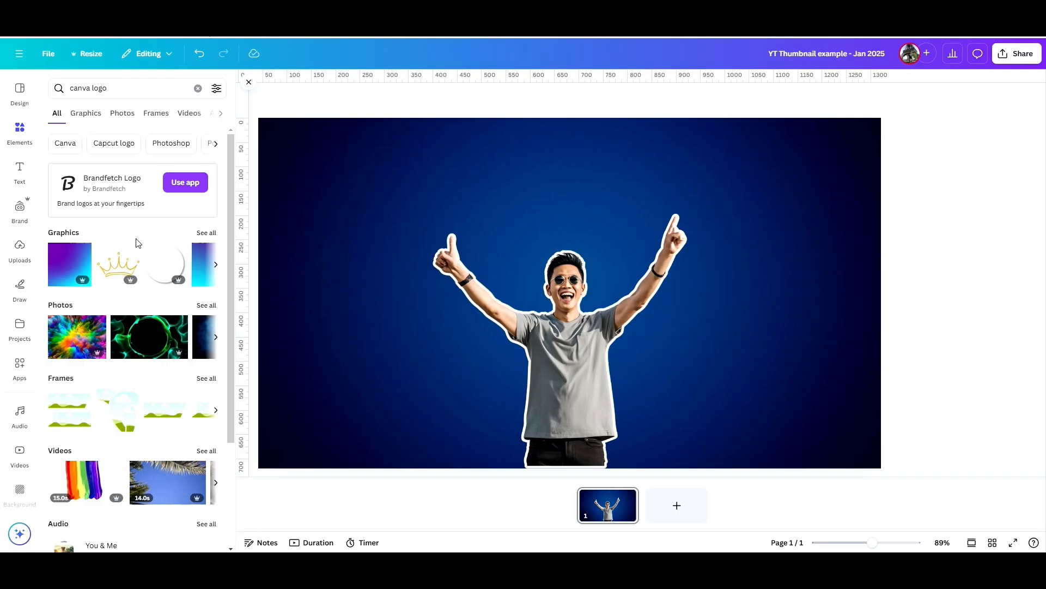
{"action": "left_click", "coordinate": [206, 234]}
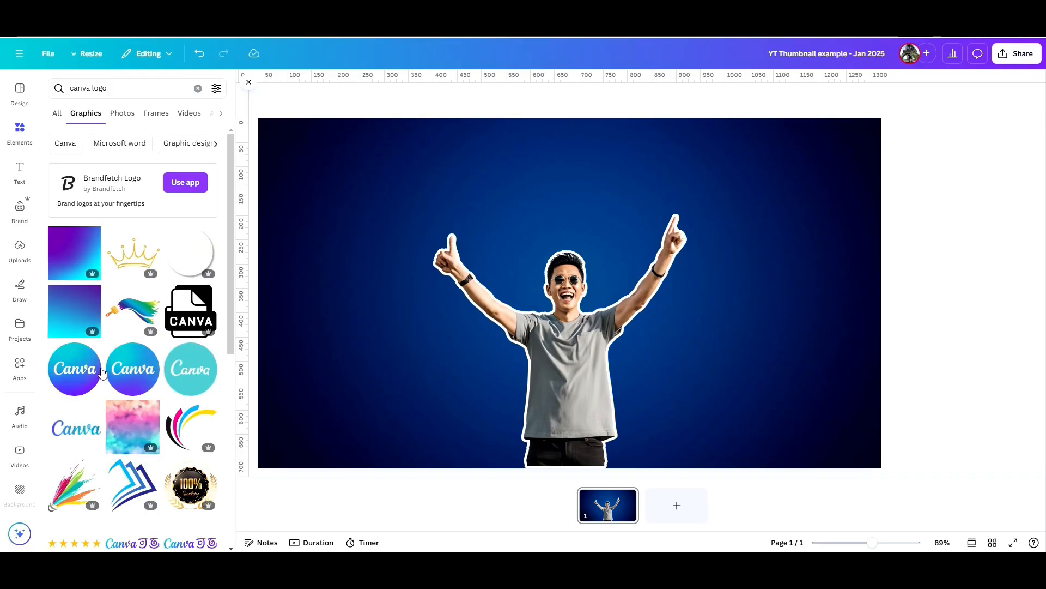
{"action": "left_click", "coordinate": [66, 377]}
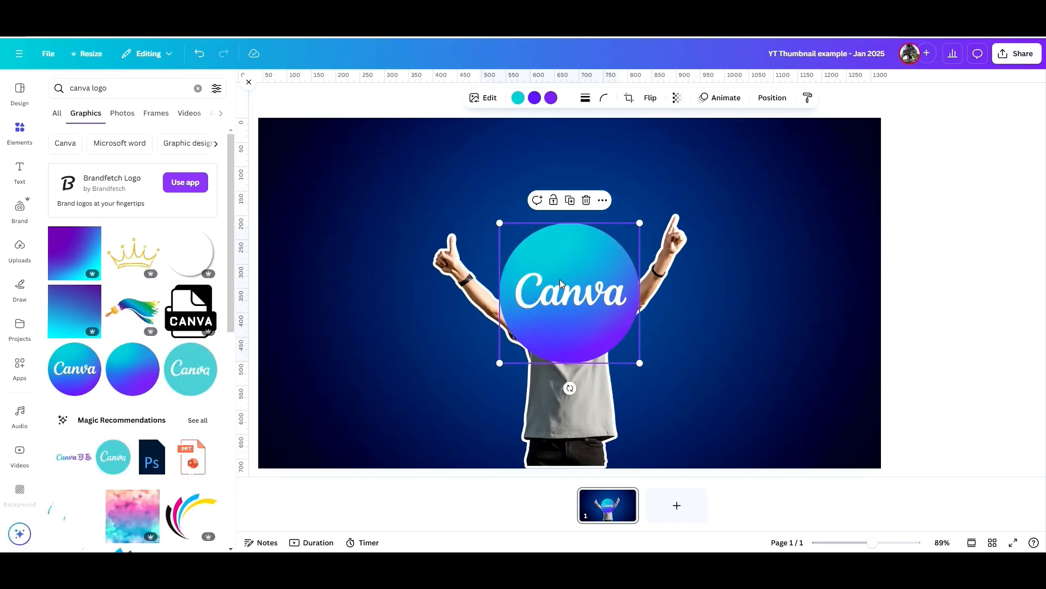
{"action": "left_click_drag", "start_coordinate": [583, 279], "coordinate": [389, 288]}
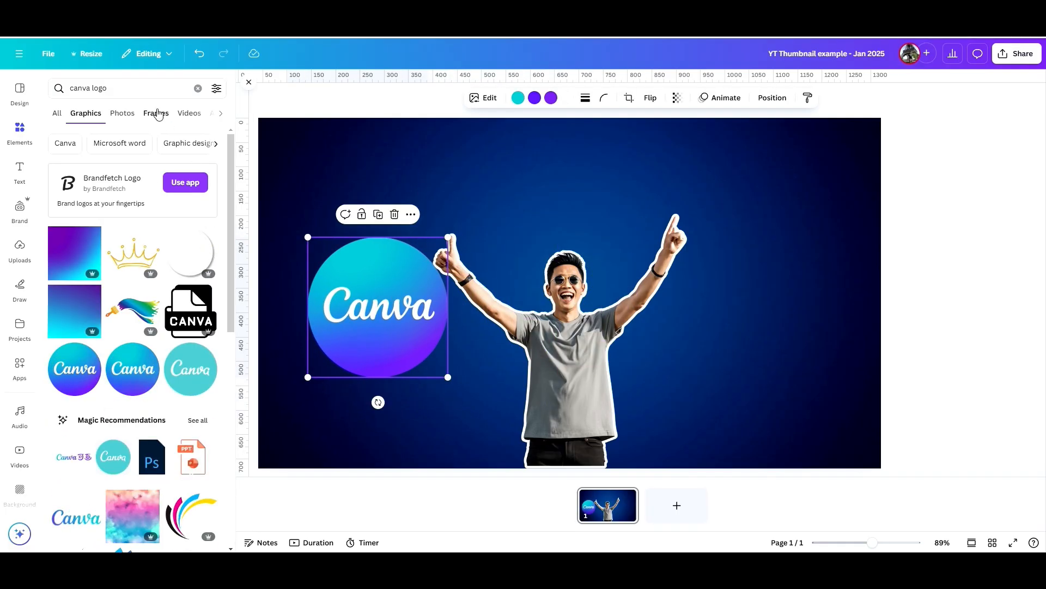
- Search the graphics for "youtube logo" and place a smaller, tilted red play-button logo beside the man's pointing hand
{"action": "left_click", "coordinate": [197, 90]}
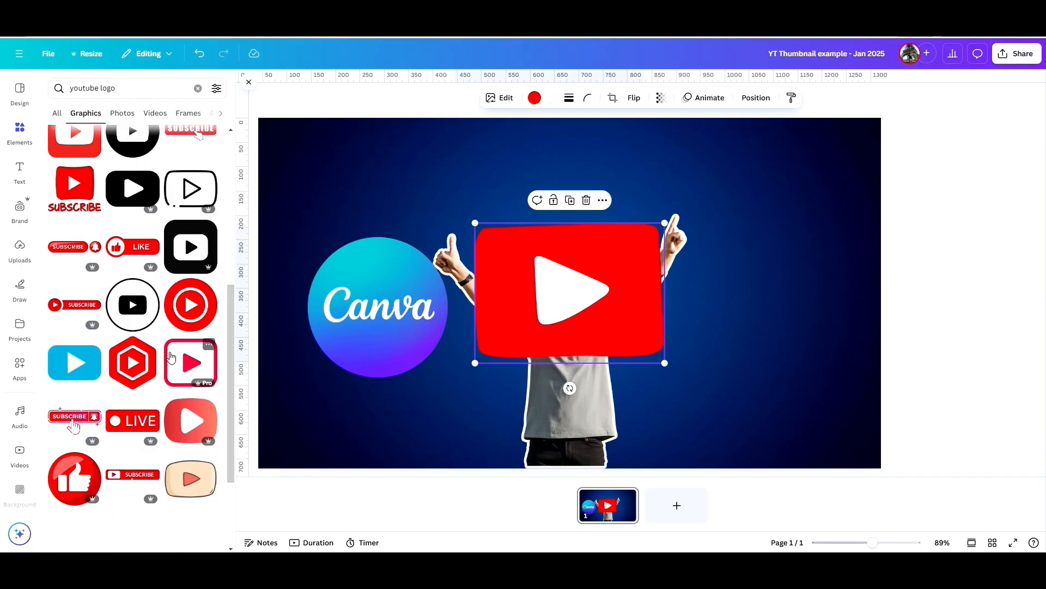
{"action": "scroll", "coordinate": [132, 327], "scroll_direction": "down", "scroll_amount": 2}
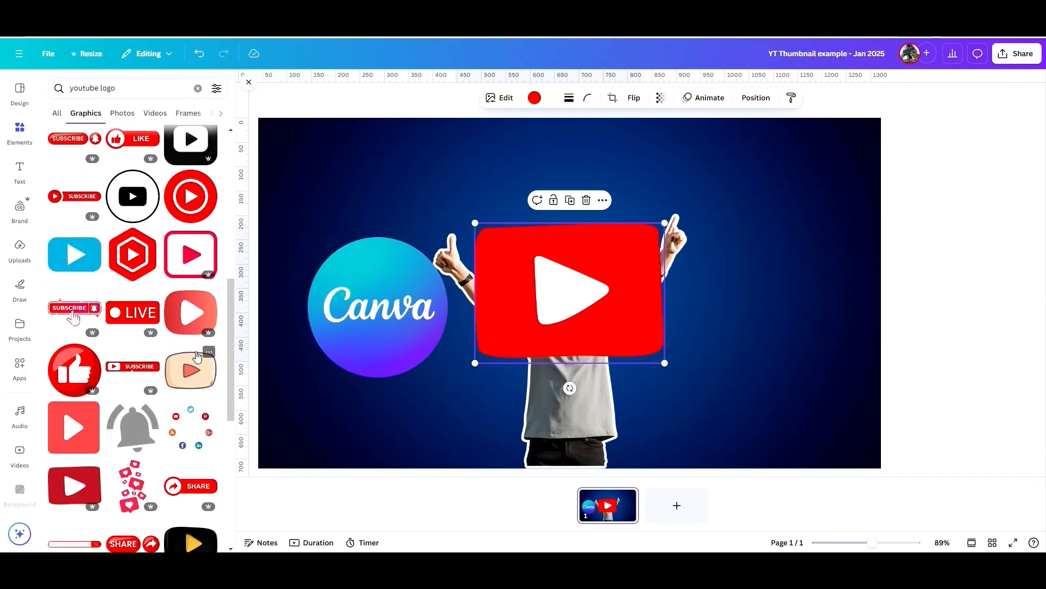
{"action": "left_click_drag", "start_coordinate": [559, 311], "coordinate": [731, 284]}
{"action": "left_click_drag", "start_coordinate": [743, 360], "coordinate": [714, 356]}
{"action": "left_click_drag", "start_coordinate": [674, 169], "coordinate": [742, 243]}
{"action": "left_click_drag", "start_coordinate": [754, 279], "coordinate": [739, 241]}
- Shrink the Canva logo and move it up beside the man's thumbs-up hand
{"action": "left_click", "coordinate": [387, 330]}
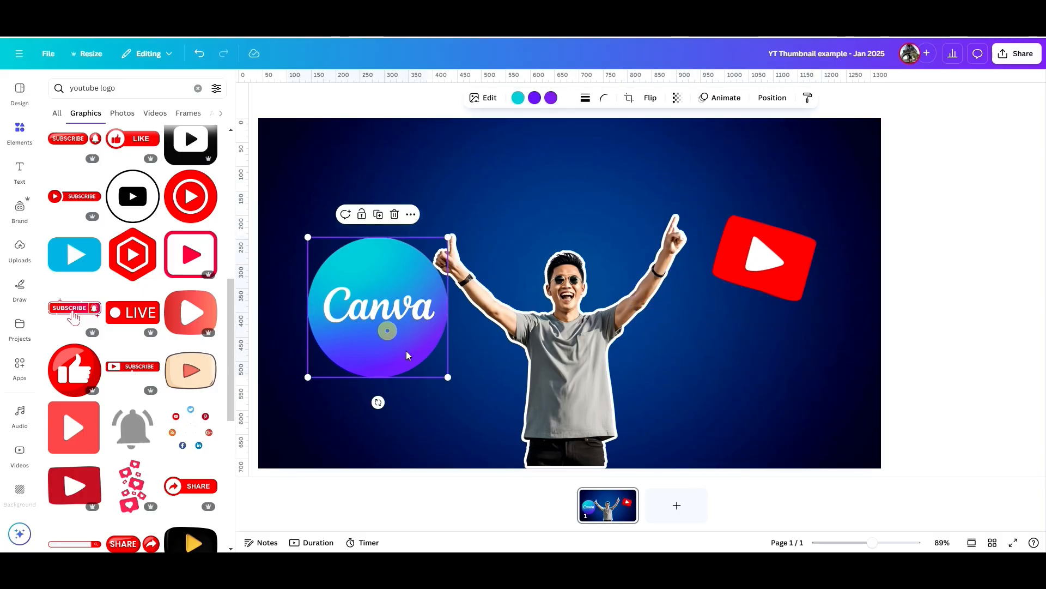
{"action": "left_click_drag", "start_coordinate": [448, 377], "coordinate": [399, 345]}
{"action": "left_click_drag", "start_coordinate": [371, 304], "coordinate": [373, 264]}
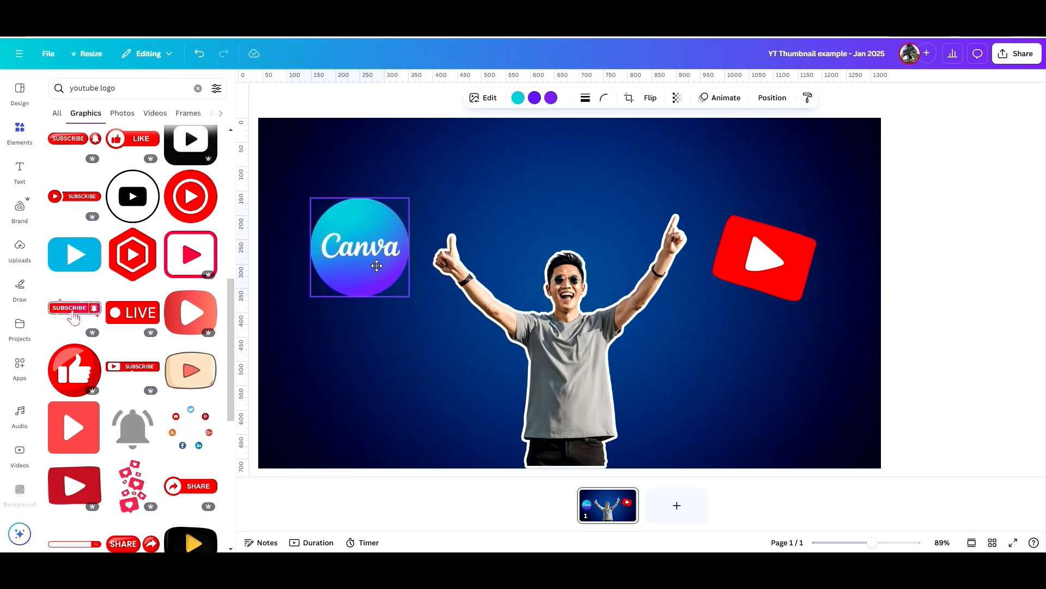
- Search the graphics for "white blur" and add the round white glow to the page
{"action": "left_click", "coordinate": [19, 127]}
{"action": "left_click", "coordinate": [198, 94]}
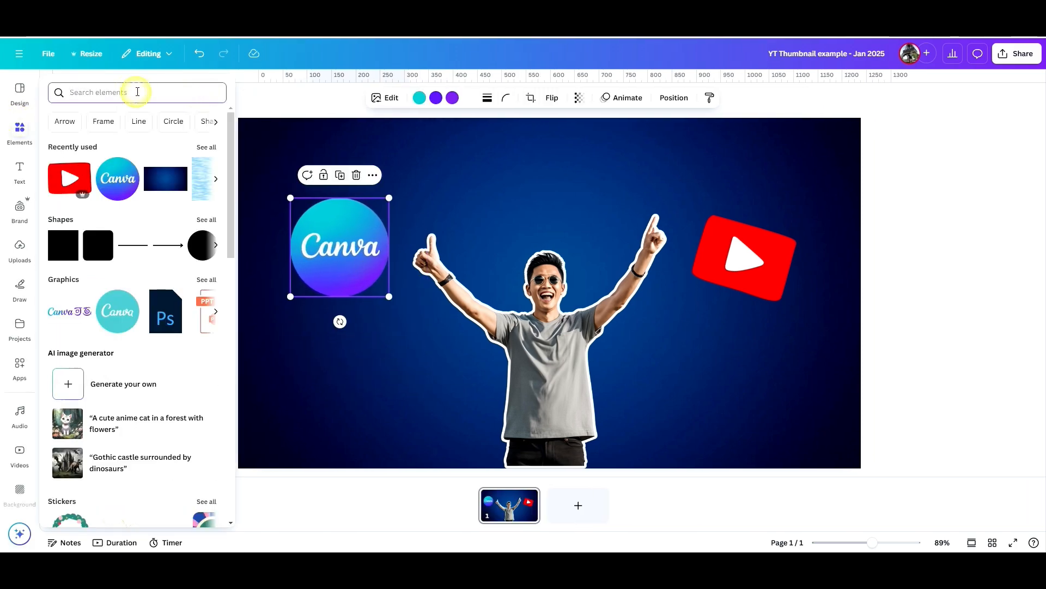
{"action": "type", "text": "white"}
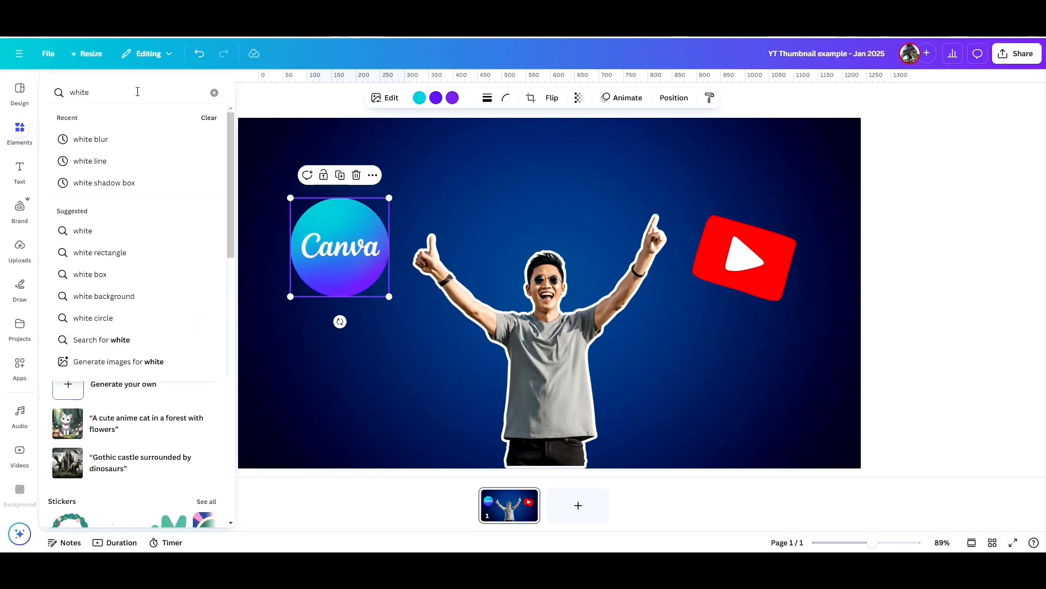
{"action": "left_click", "coordinate": [118, 140]}
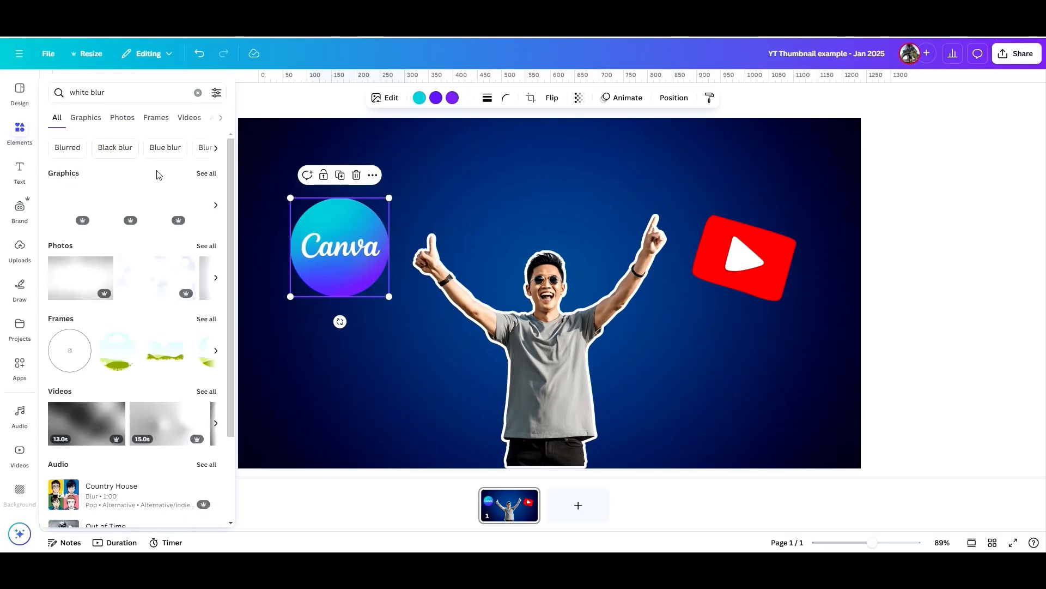
{"action": "left_click", "coordinate": [207, 180]}
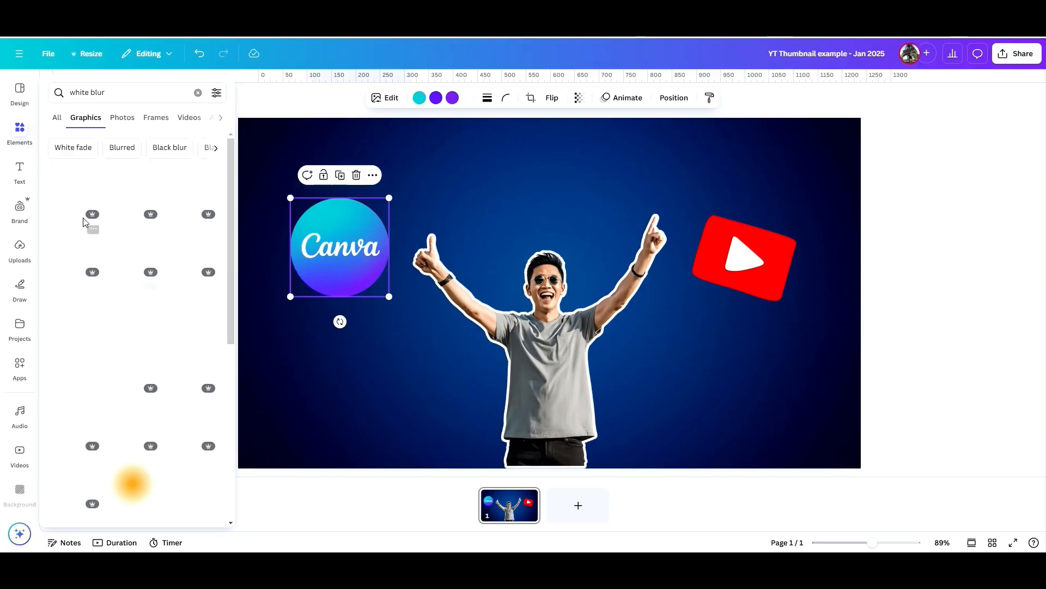
{"action": "left_click", "coordinate": [75, 197]}
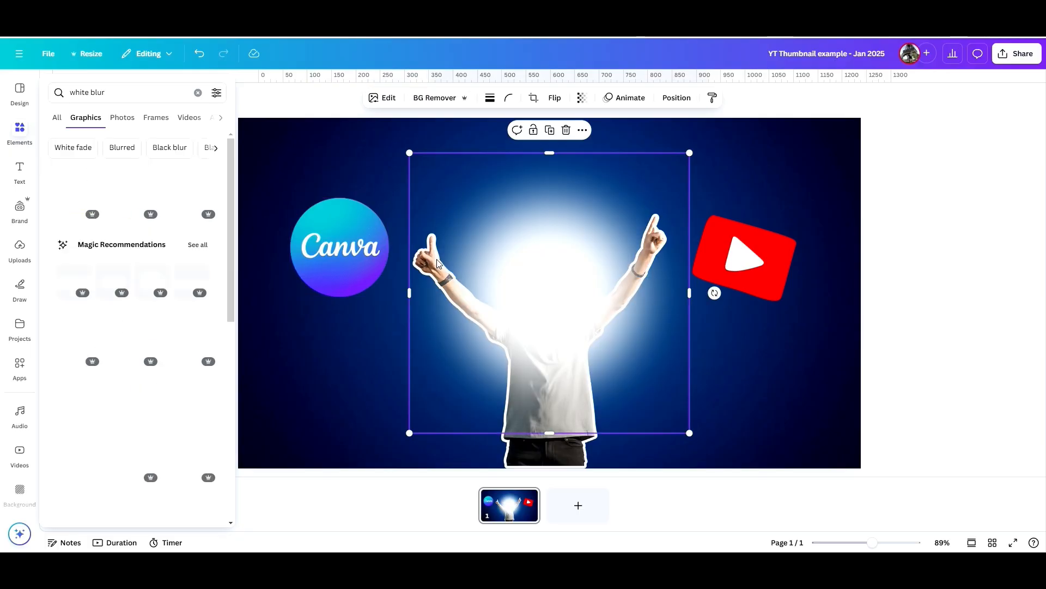
- Shrink the white glow and place it below the thumbs-up hand, near the Canva logo
{"action": "left_click", "coordinate": [354, 267]}
{"action": "left_click_drag", "start_coordinate": [507, 275], "coordinate": [379, 296]}
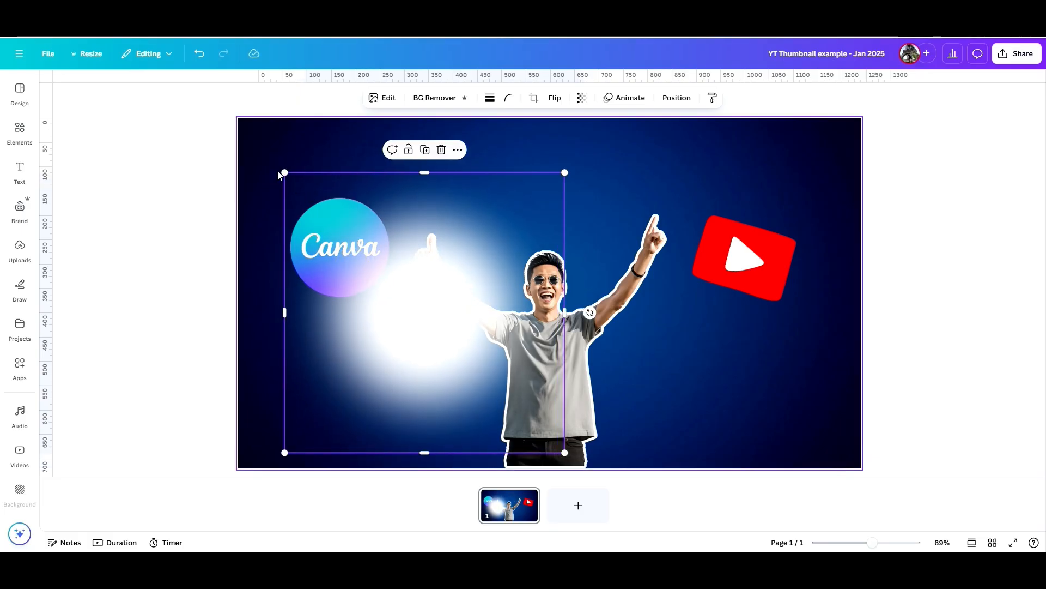
{"action": "left_click_drag", "start_coordinate": [282, 169], "coordinate": [359, 264]}
{"action": "left_click_drag", "start_coordinate": [395, 333], "coordinate": [347, 337]}
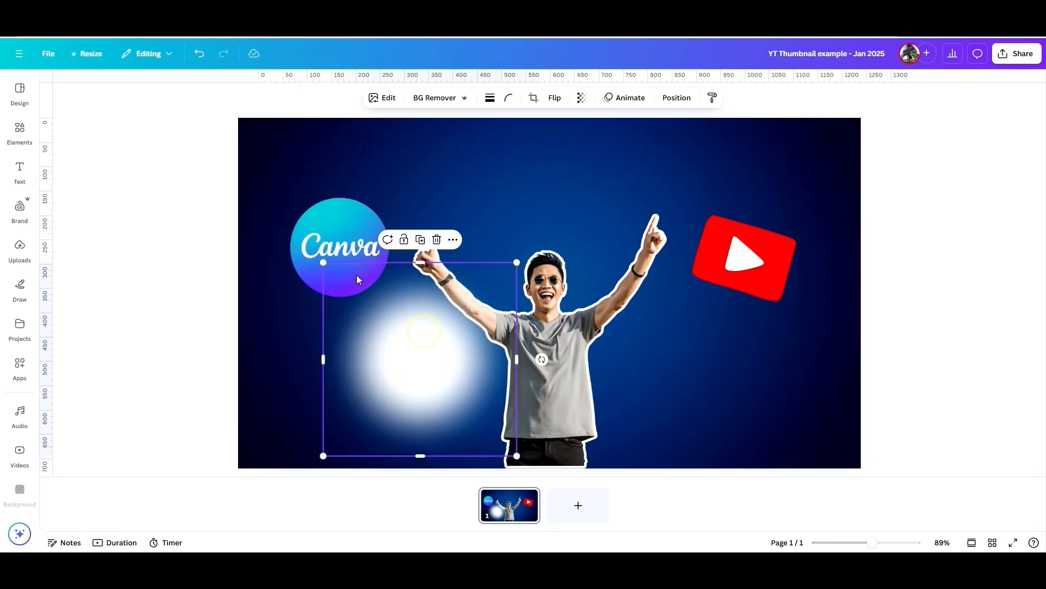
- Move the Canva logo down so it overlaps the white glow and bring the logo in front of it
{"action": "left_click_drag", "start_coordinate": [343, 231], "coordinate": [342, 277]}
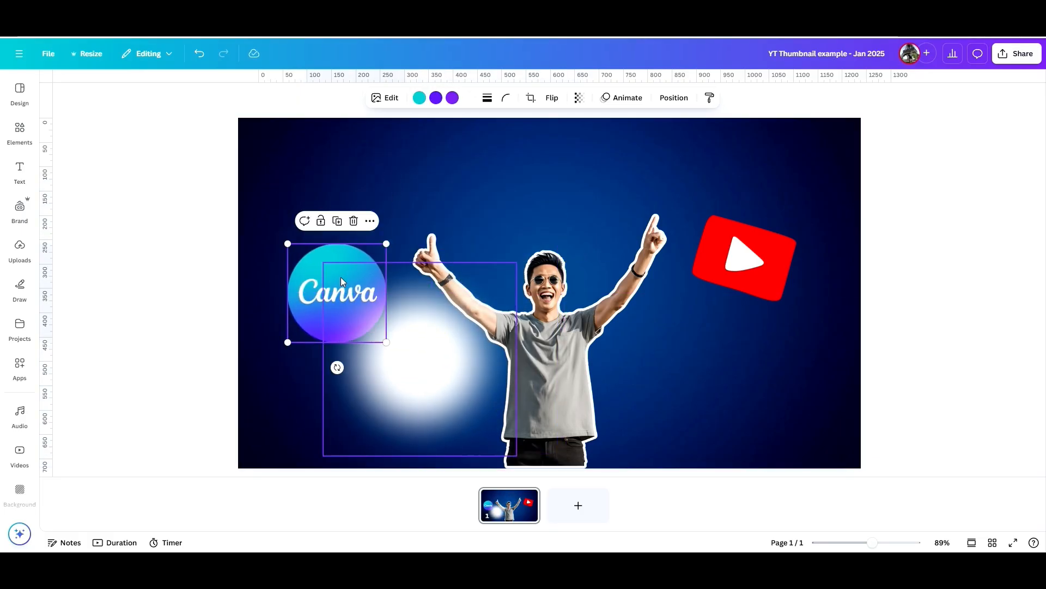
{"action": "right_click", "coordinate": [341, 277]}
{"action": "left_click", "coordinate": [309, 263]}
{"action": "right_click", "coordinate": [316, 292]}
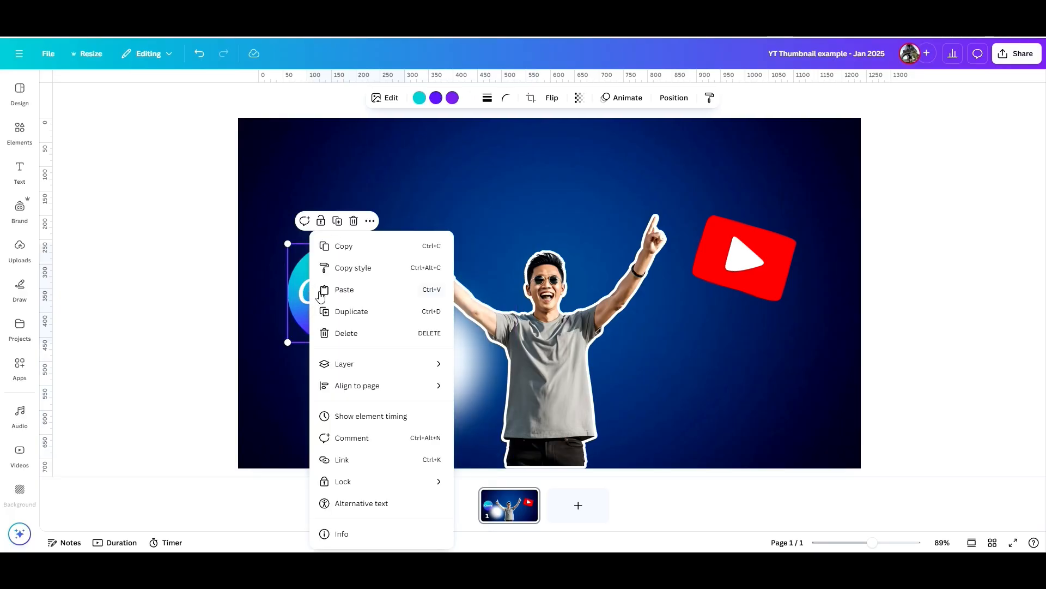
{"action": "mouse_move", "coordinate": [390, 370]}
{"action": "left_click", "coordinate": [488, 386]}
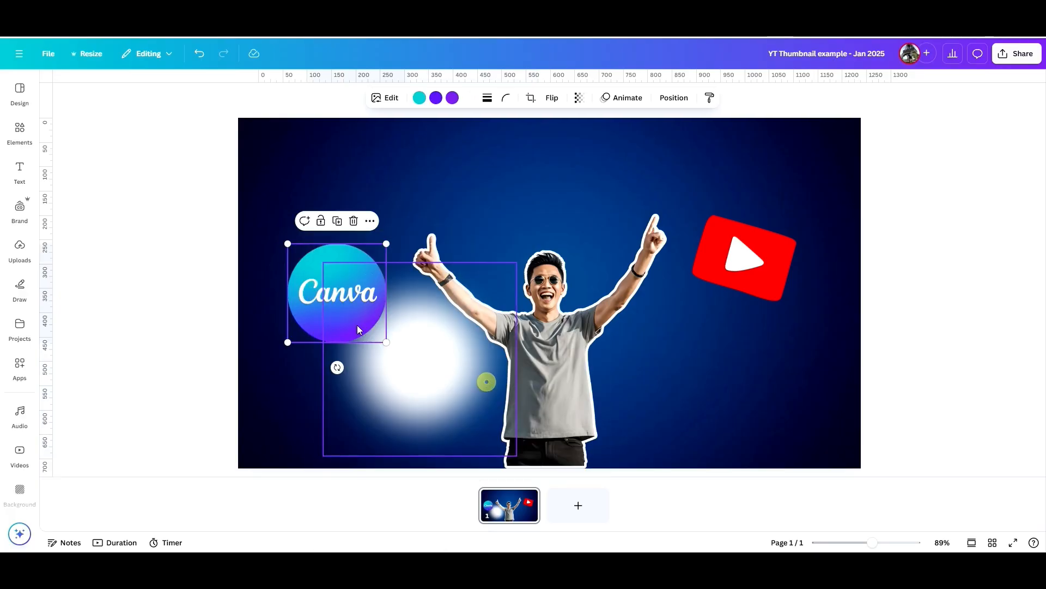
- Centre the Canva logo on the white glow and shrink it slightly so the glow surrounds it
{"action": "left_click_drag", "start_coordinate": [319, 305], "coordinate": [396, 369]}
{"action": "left_click_drag", "start_coordinate": [399, 371], "coordinate": [400, 376]}
{"action": "left_click_drag", "start_coordinate": [370, 310], "coordinate": [381, 336]}
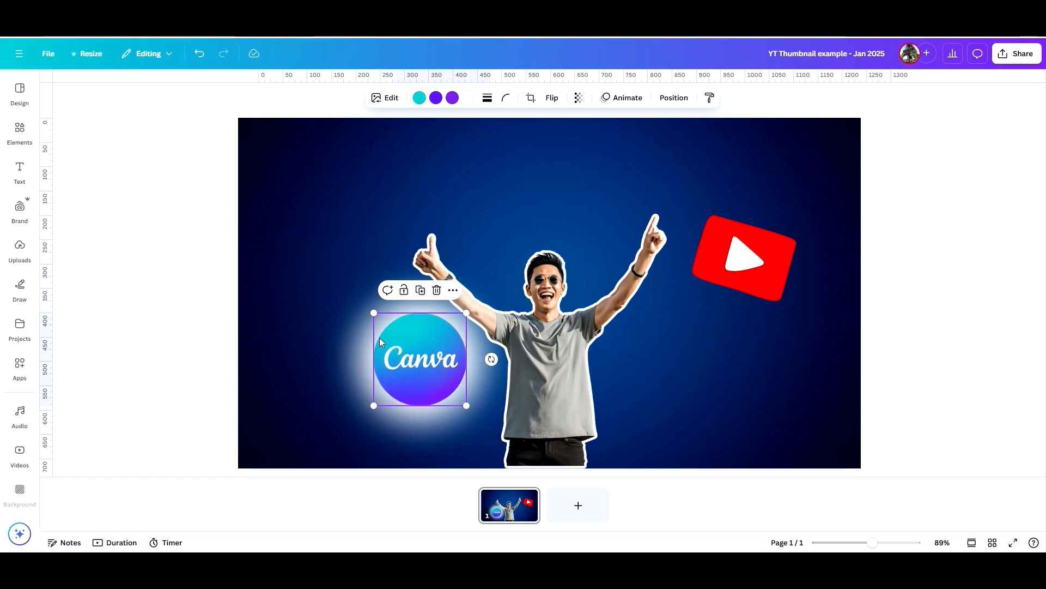
- Group the Canva logo with its glow, then shrink, tilt and place the group beside the thumbs-up hand
{"action": "left_click", "coordinate": [364, 358]}
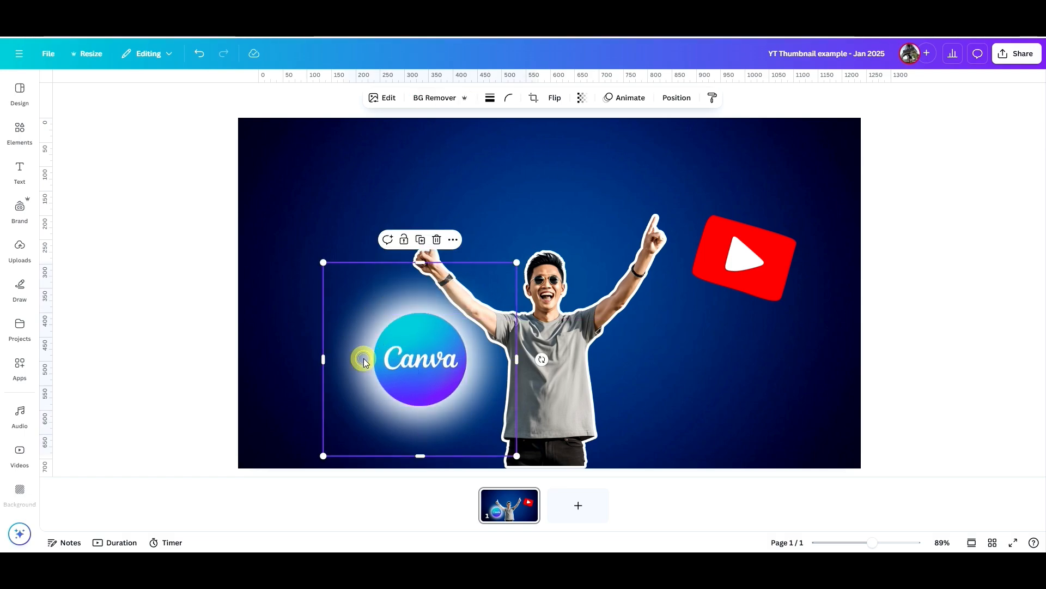
{"action": "left_click", "coordinate": [410, 358]}
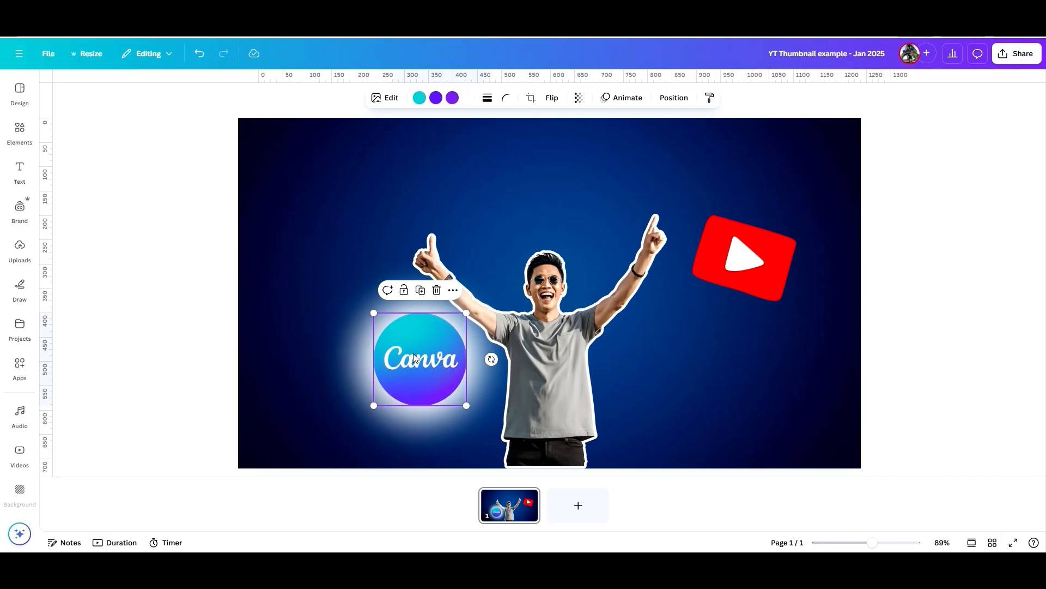
{"action": "left_click", "coordinate": [351, 345]}
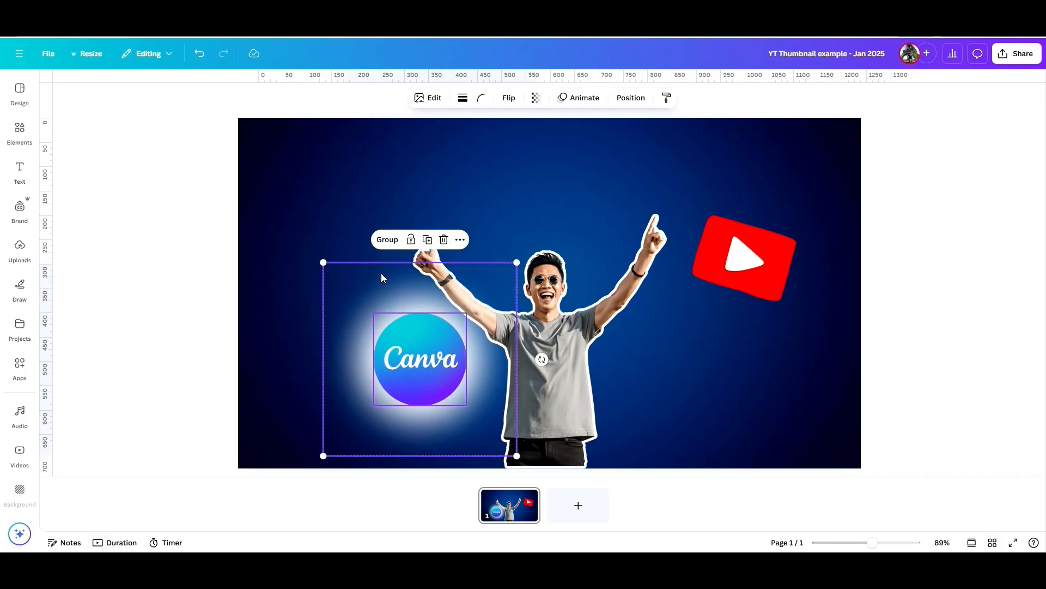
{"action": "left_click", "coordinate": [387, 239]}
{"action": "left_click_drag", "start_coordinate": [455, 449], "coordinate": [380, 367]}
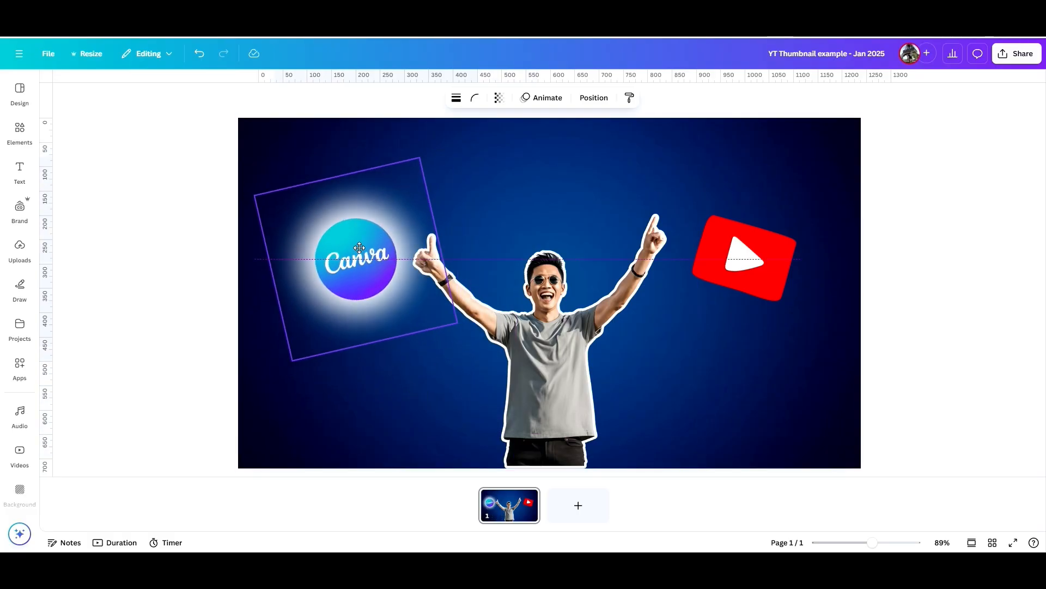
- Add a second white blur glow near the pointing hand and place the YouTube logo in front of it
{"action": "left_click", "coordinate": [20, 133]}
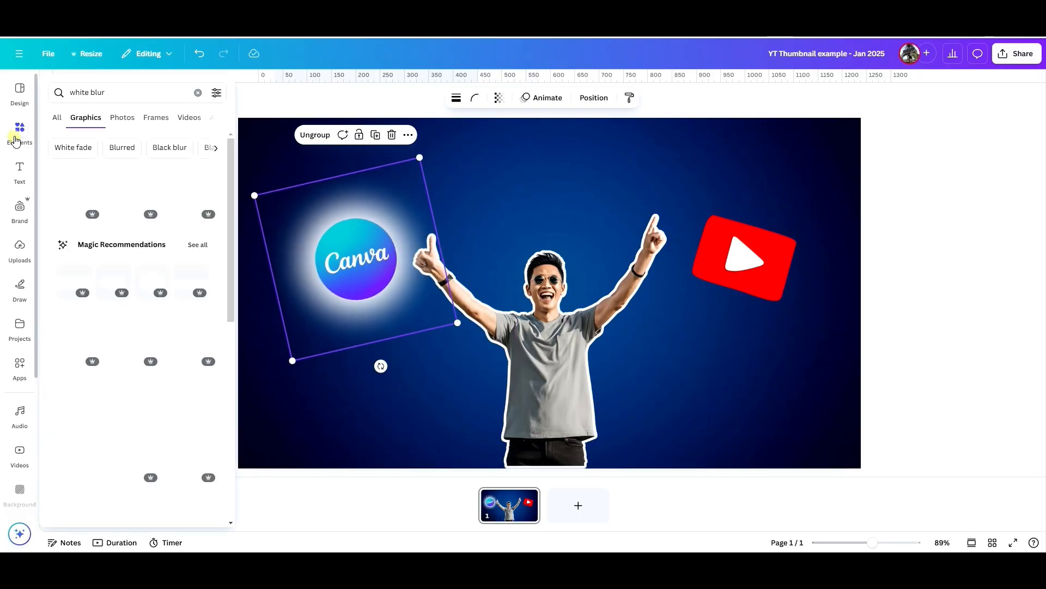
{"action": "left_click", "coordinate": [70, 191]}
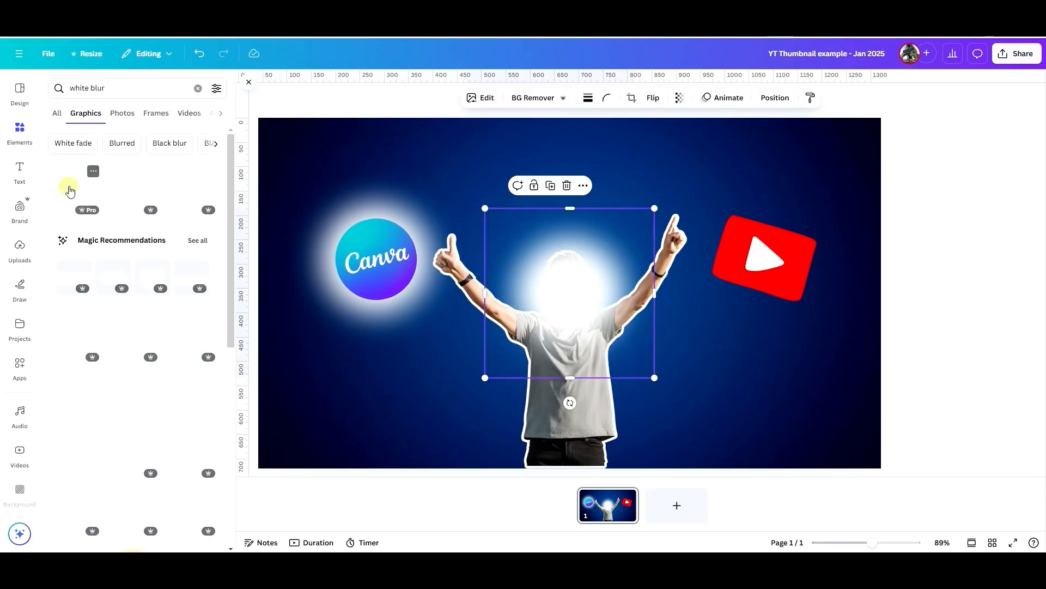
{"action": "left_click_drag", "start_coordinate": [542, 284], "coordinate": [731, 289]}
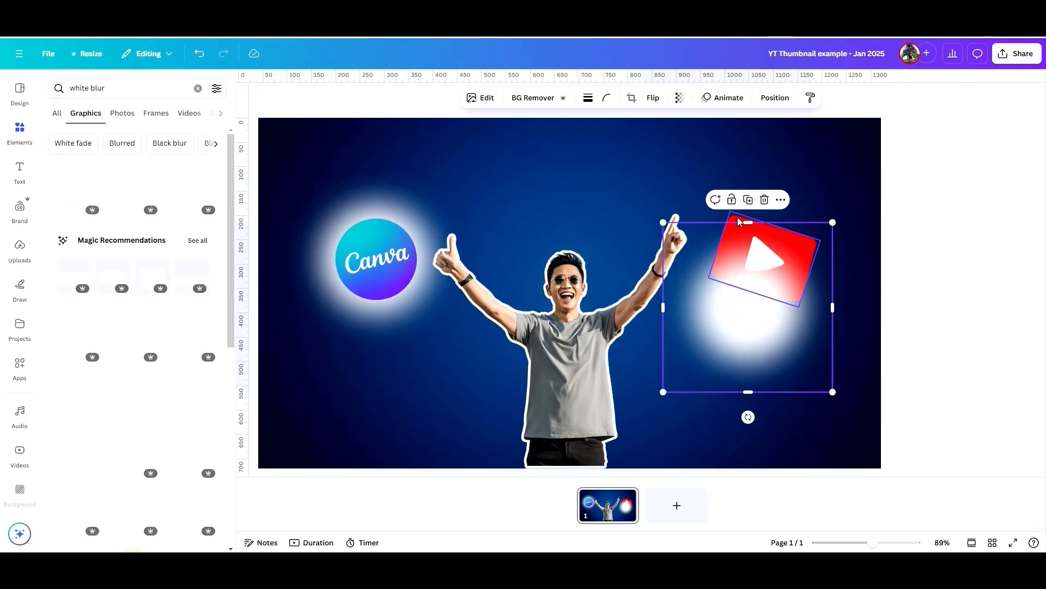
{"action": "left_click", "coordinate": [737, 217]}
{"action": "right_click", "coordinate": [737, 217]}
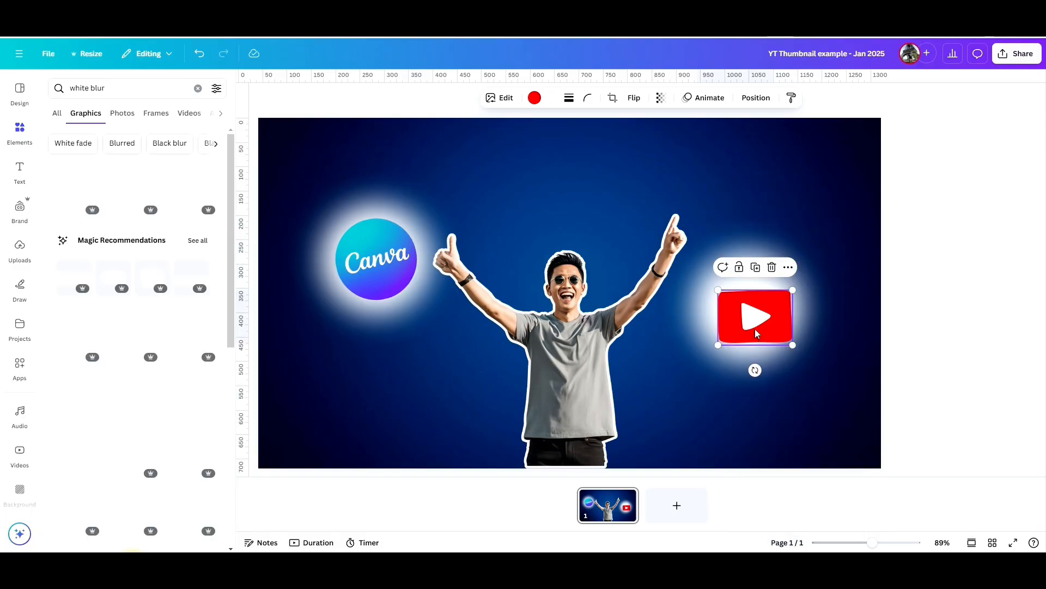
- Centre the YouTube logo on its glow, group the two, then tilt the group about 29° clockwise and place it beside the pointing hand
{"action": "left_click_drag", "start_coordinate": [754, 320], "coordinate": [749, 310]}
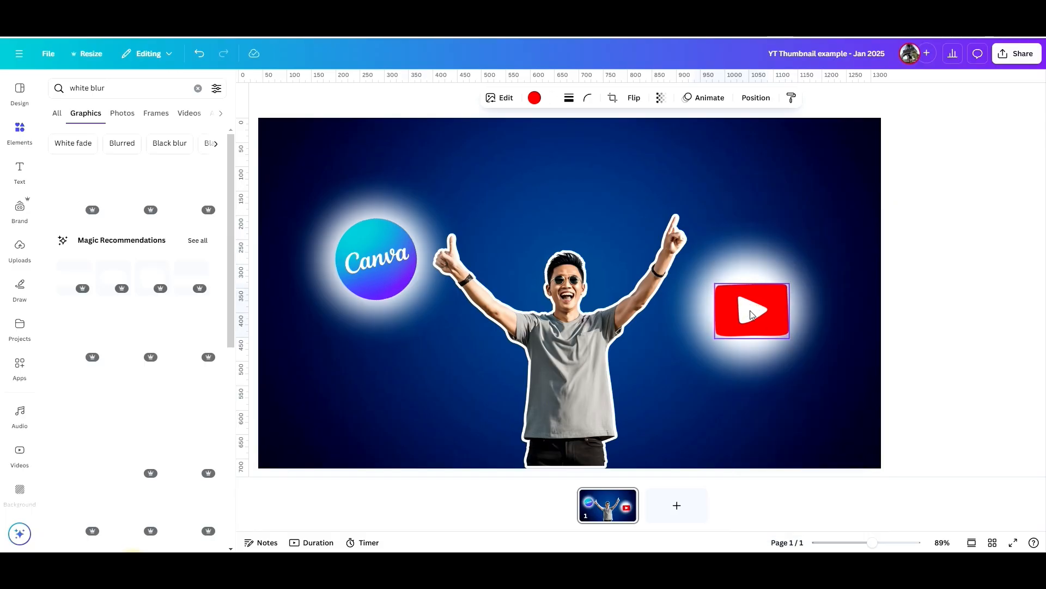
{"action": "left_click", "coordinate": [762, 355]}
{"action": "left_click", "coordinate": [716, 200]}
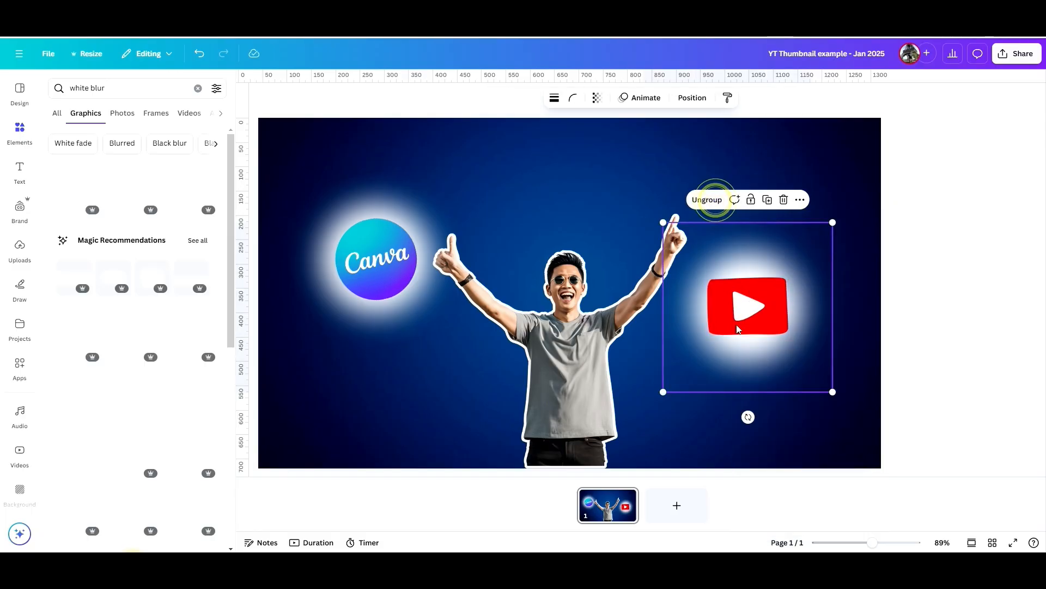
{"action": "left_click_drag", "start_coordinate": [740, 390], "coordinate": [752, 281]}
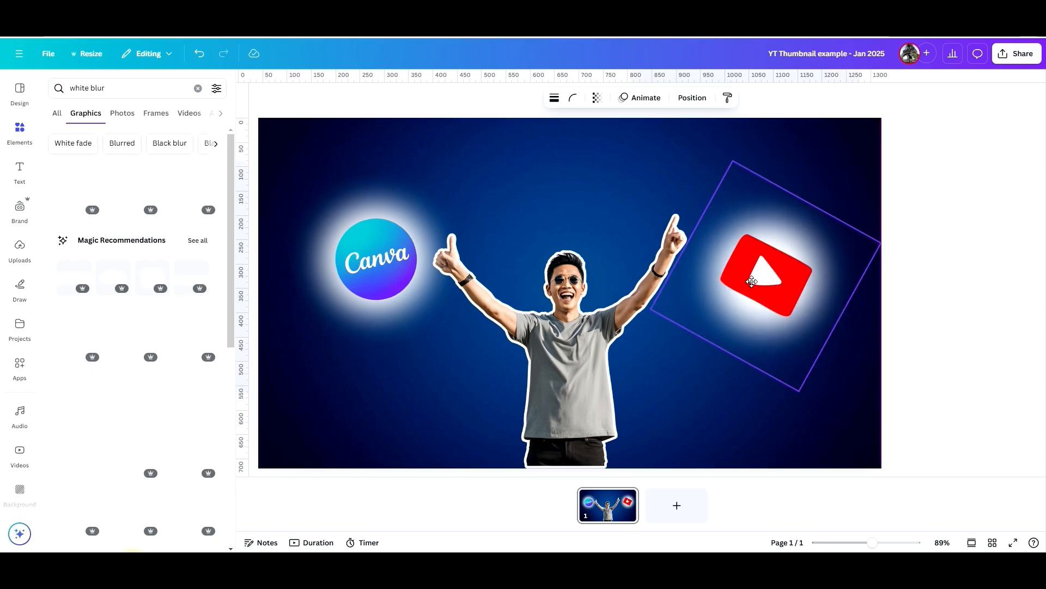
- Align the Canva and YouTube logo groups with each other along their vertical middles
{"action": "left_click", "coordinate": [353, 251], "text": "shift"}
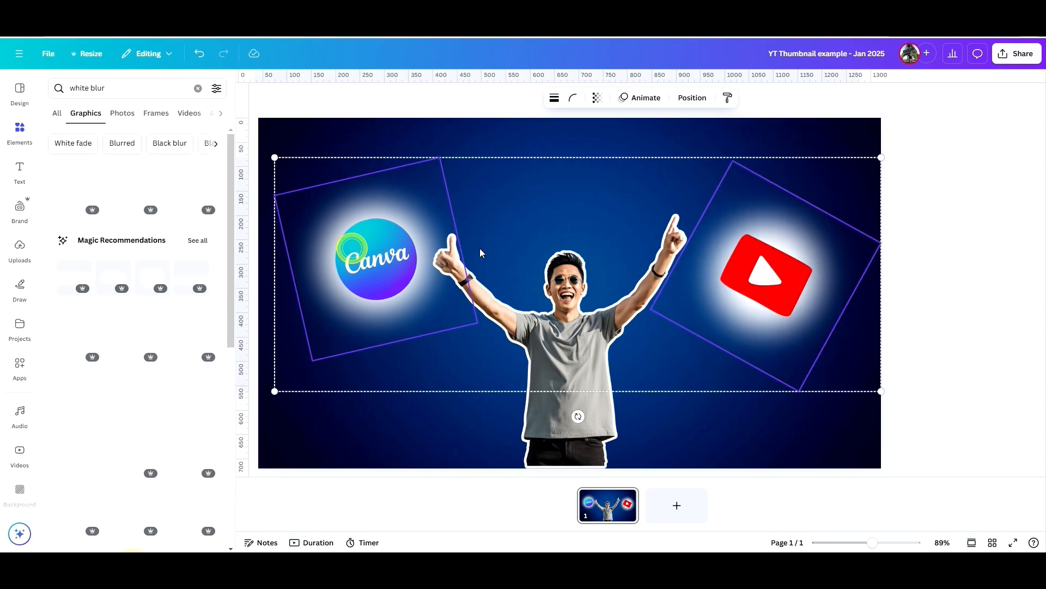
{"action": "left_click", "coordinate": [691, 100]}
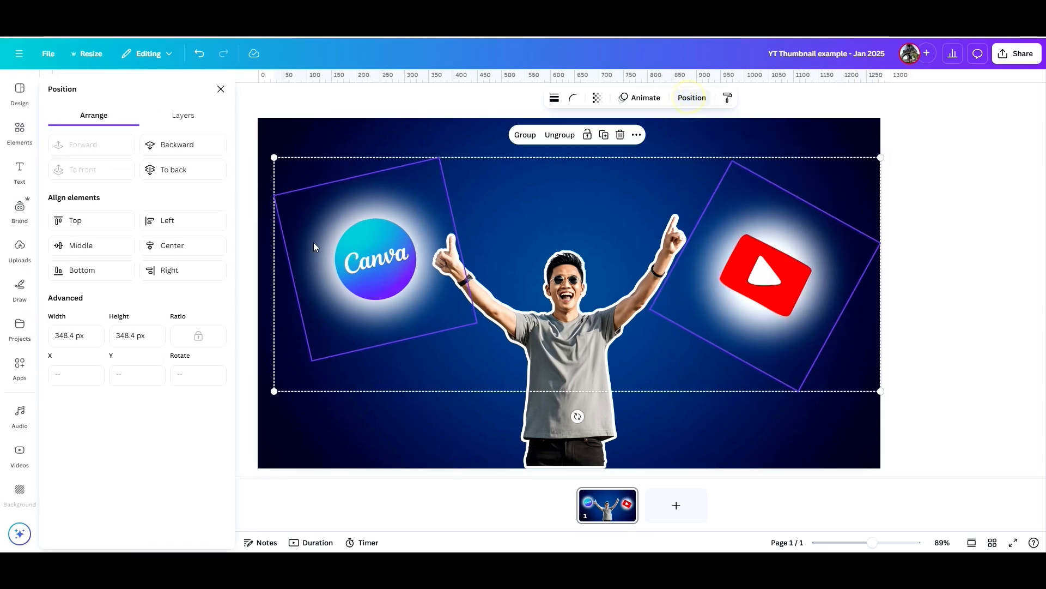
{"action": "left_click", "coordinate": [90, 254]}
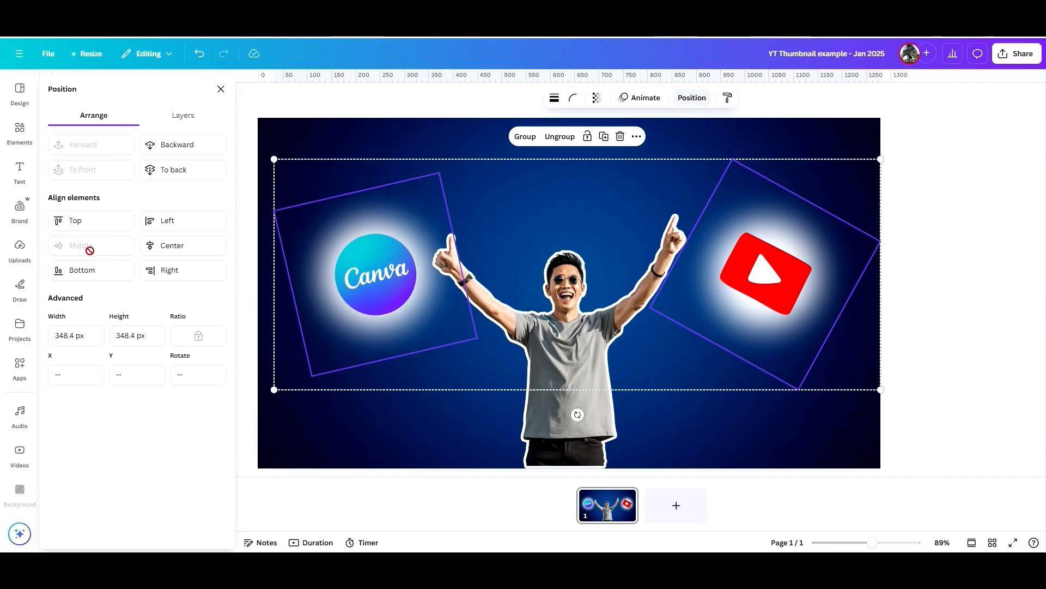
- Nudge the man slightly toward the YouTube logo and shift both logo groups slightly to balance them around his hands
{"action": "left_click", "coordinate": [576, 355]}
{"action": "left_click_drag", "start_coordinate": [577, 355], "coordinate": [582, 350]}
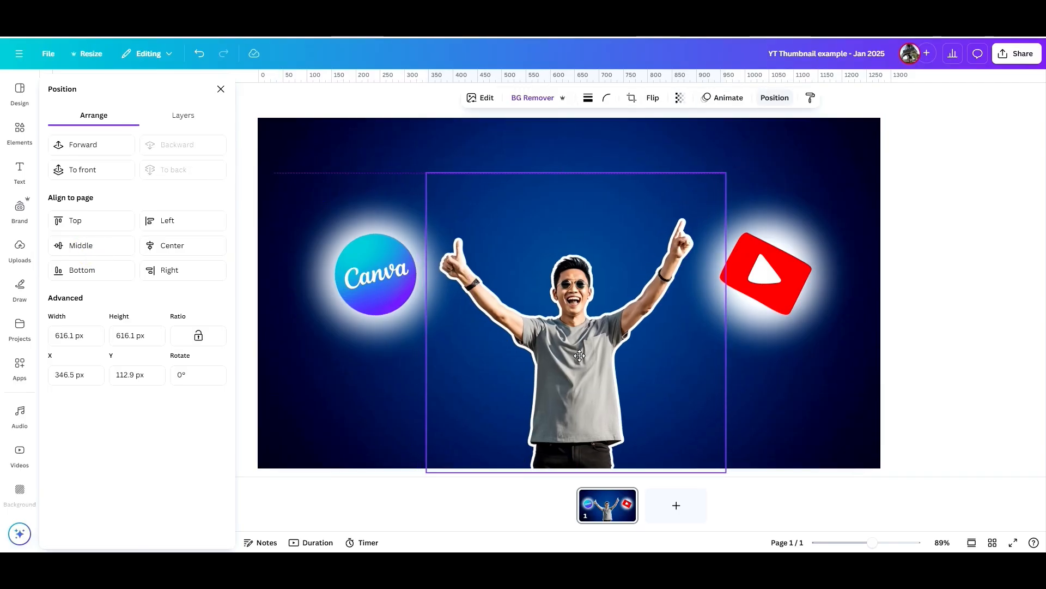
{"action": "left_click", "coordinate": [762, 271]}
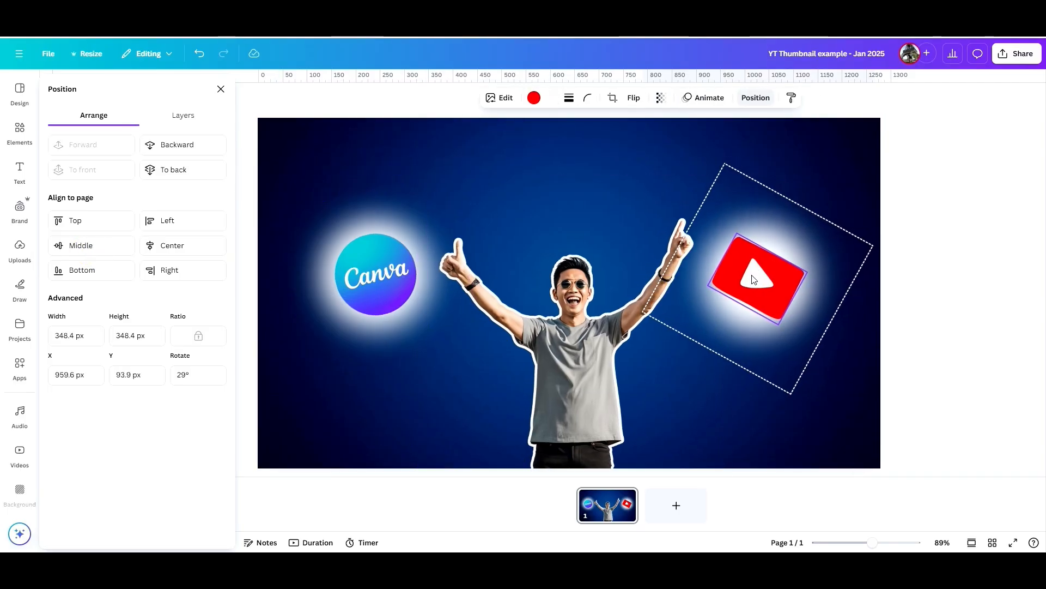
{"action": "left_click_drag", "start_coordinate": [375, 281], "coordinate": [370, 271]}
{"action": "left_click", "coordinate": [567, 192]}
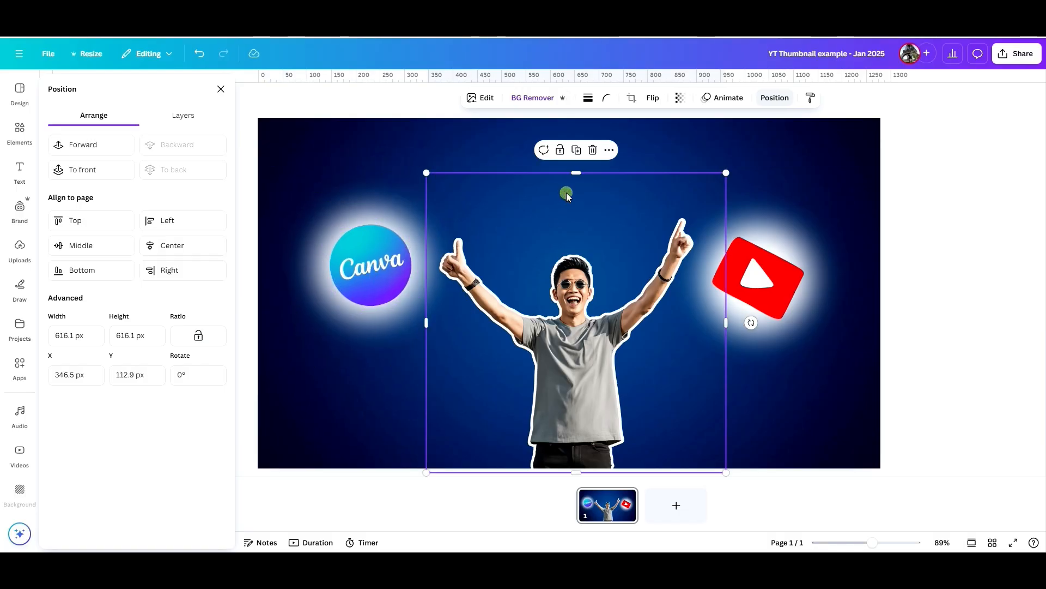
{"action": "left_click", "coordinate": [684, 145]}
- Add a text box reading "EASY THUMBNAILS WITH CANVA" above the man's head and widen the box
{"action": "left_click", "coordinate": [19, 170]}
{"action": "left_click", "coordinate": [163, 116]}
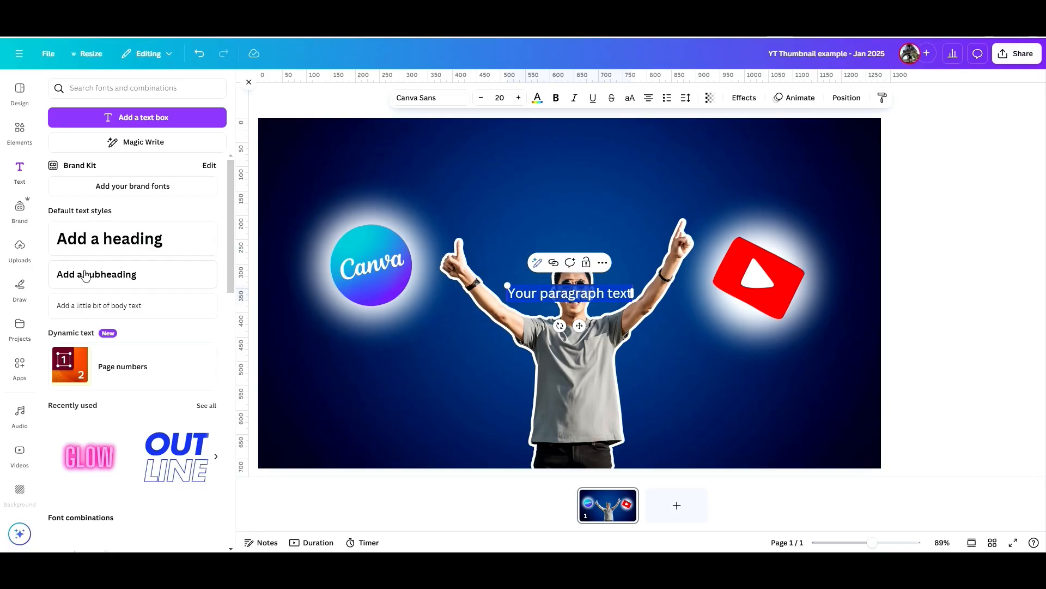
{"action": "scroll", "coordinate": [116, 374], "scroll_direction": "down", "scroll_amount": 6}
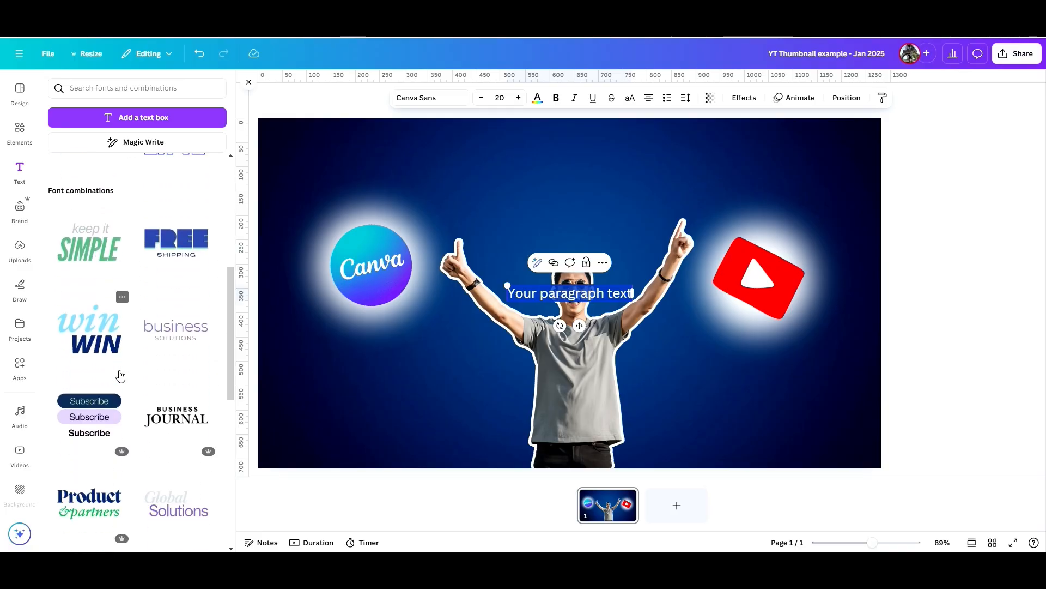
{"action": "scroll", "coordinate": [120, 376], "scroll_direction": "down", "scroll_amount": 6}
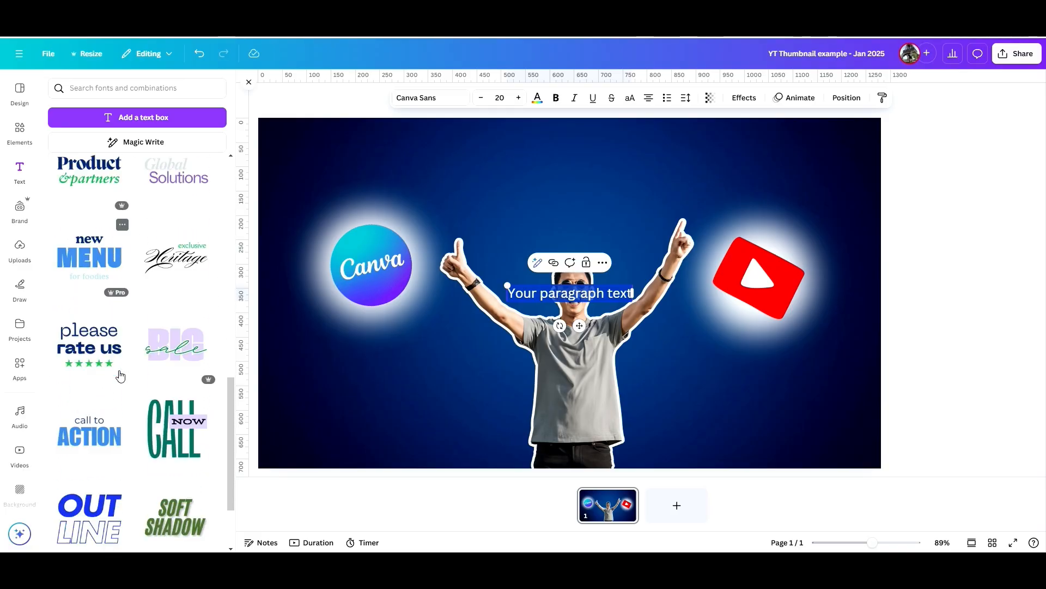
{"action": "scroll", "coordinate": [118, 377], "scroll_direction": "down", "scroll_amount": 3}
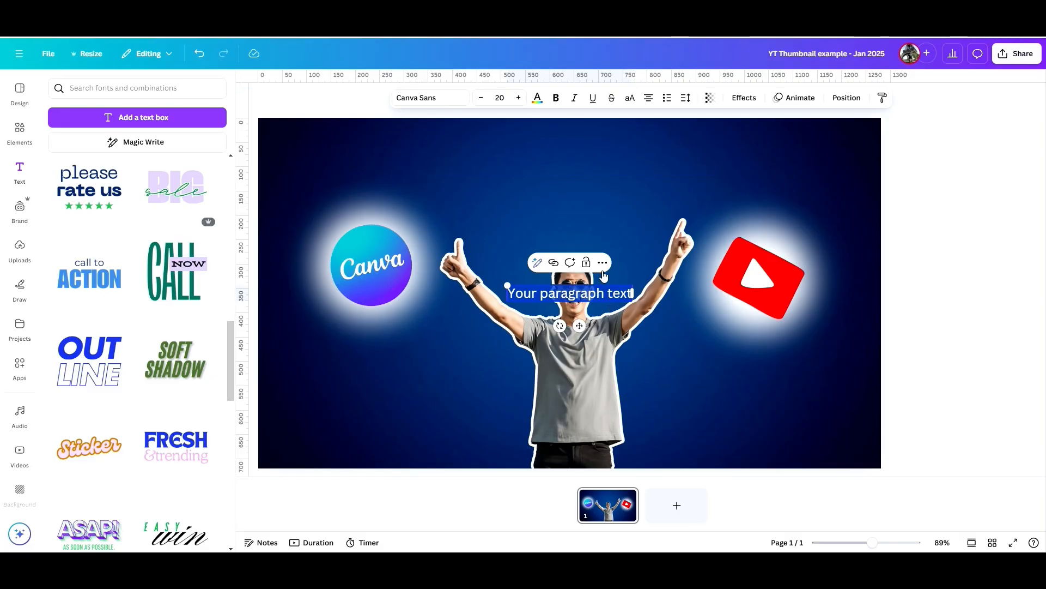
{"action": "left_click", "coordinate": [763, 169]}
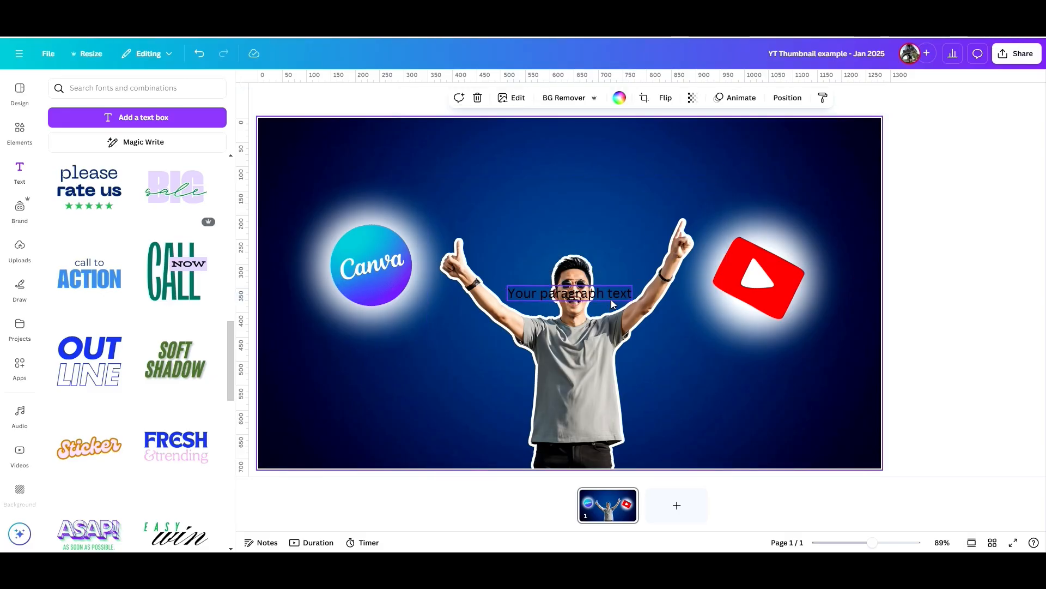
{"action": "left_click_drag", "start_coordinate": [611, 299], "coordinate": [604, 170]}
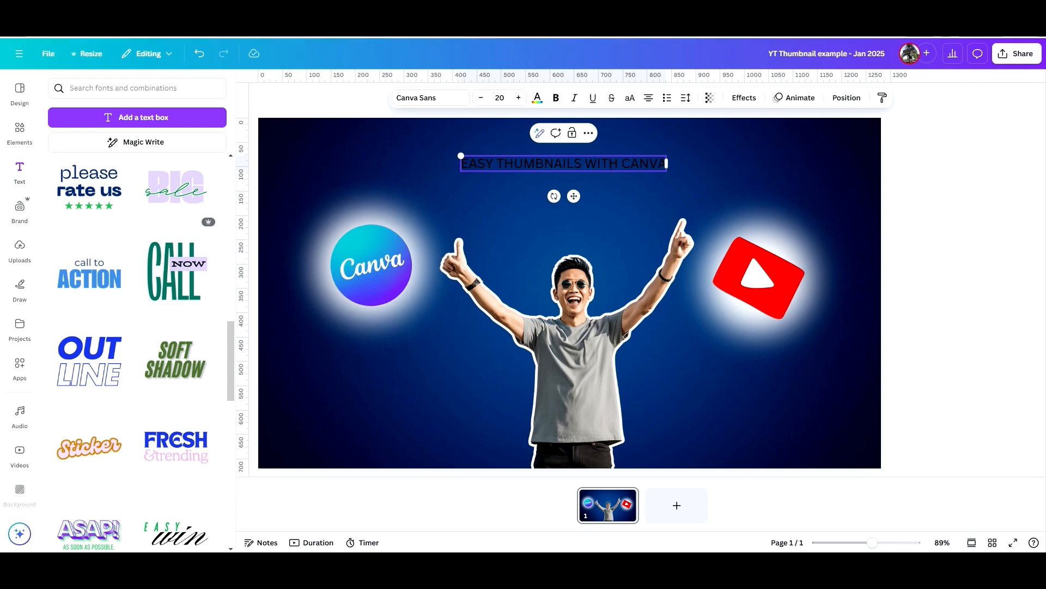
{"action": "left_click_drag", "start_coordinate": [685, 159], "coordinate": [761, 162]}
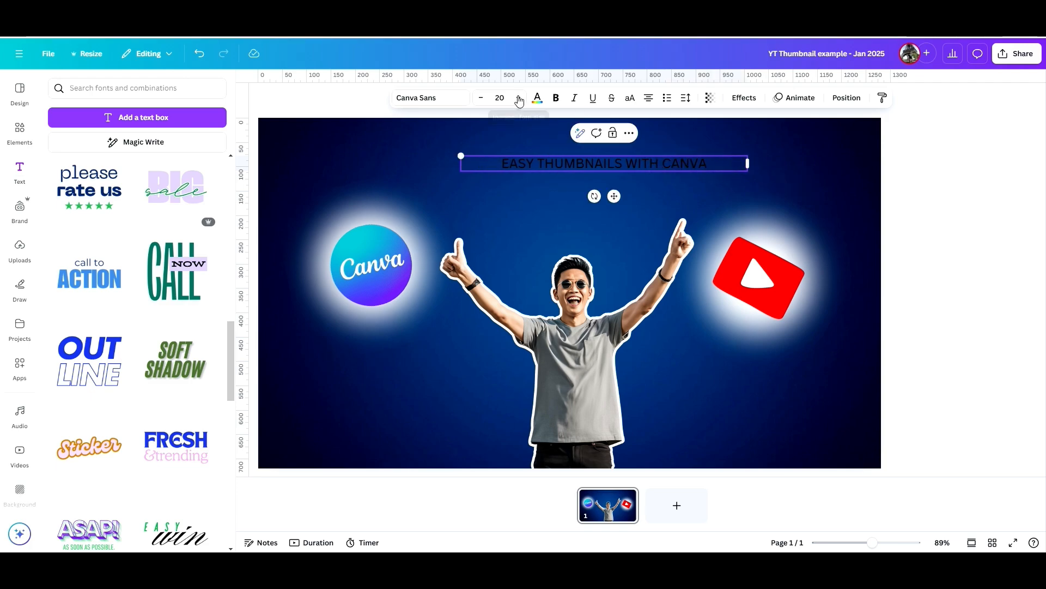
- Change the title text colour to white
{"action": "triple_click", "coordinate": [538, 163]}
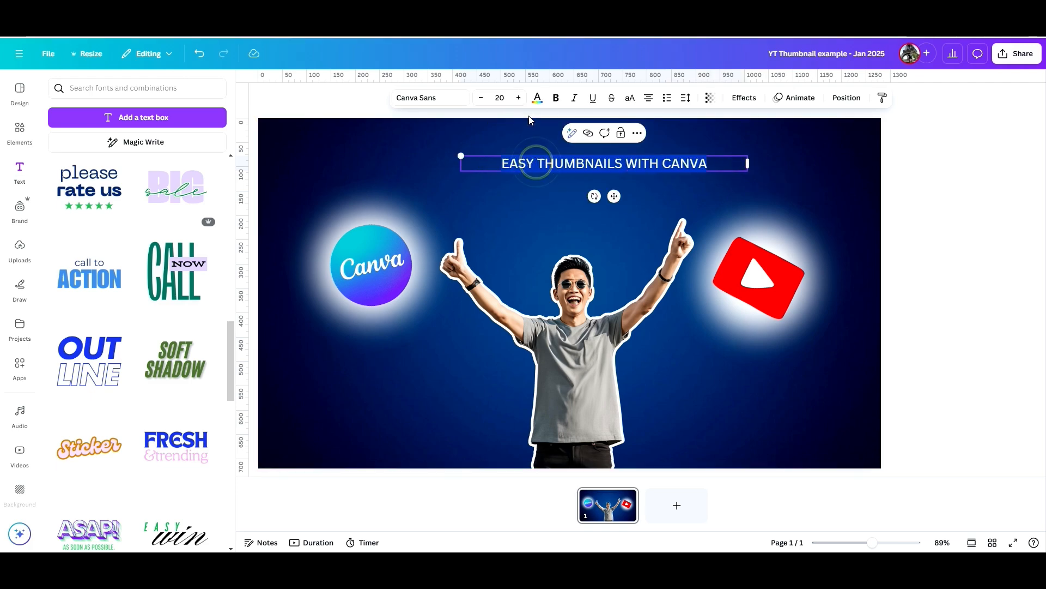
{"action": "left_click", "coordinate": [537, 98]}
{"action": "left_click", "coordinate": [61, 199]}
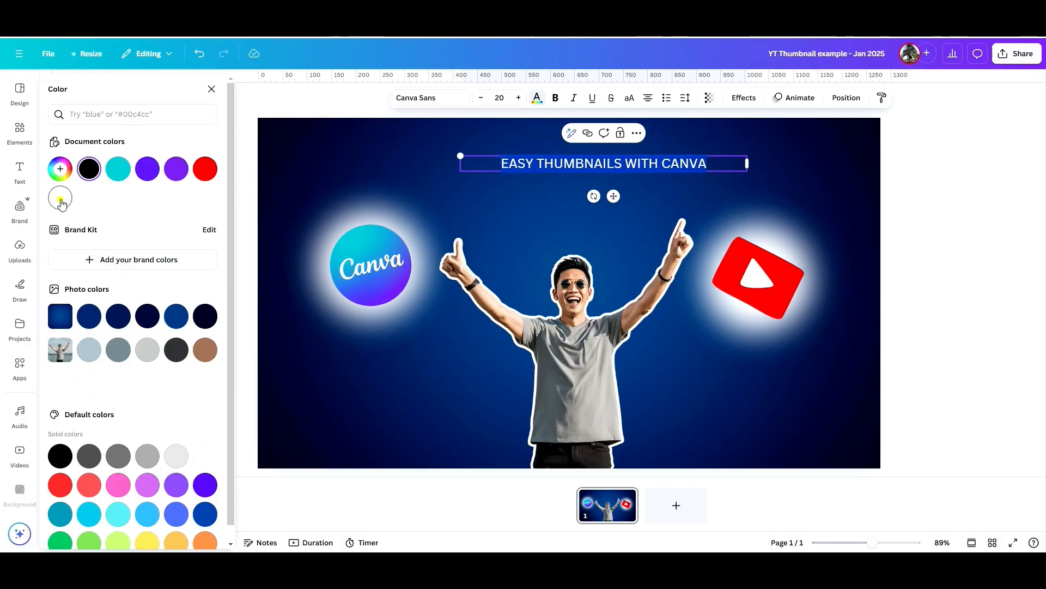
{"action": "left_click", "coordinate": [534, 136]}
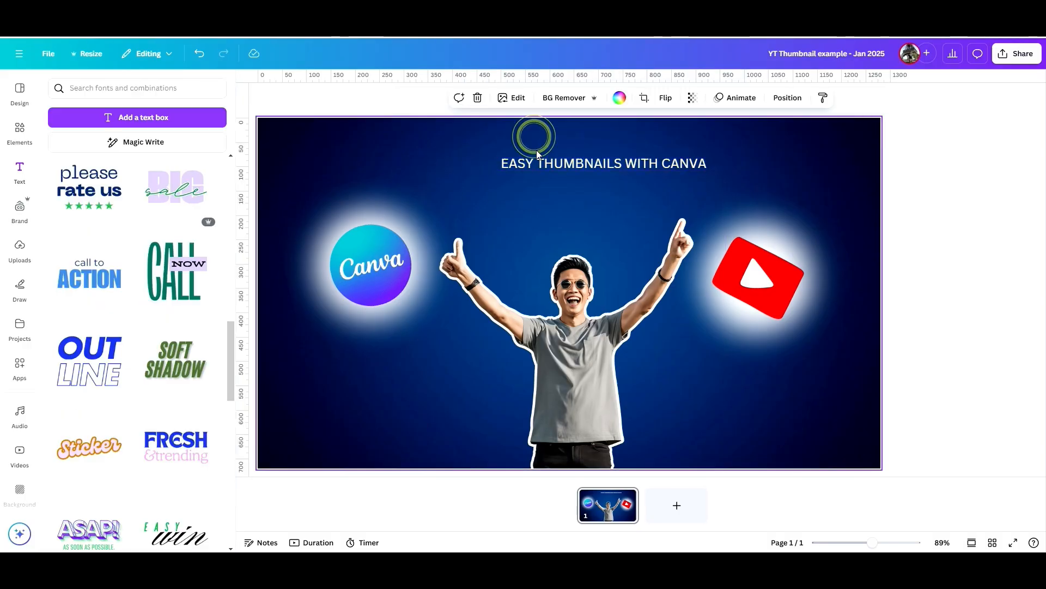
- Apply the Outline text effect to the title with black as the outline colour
{"action": "left_click", "coordinate": [543, 163]}
{"action": "double_click", "coordinate": [544, 162]}
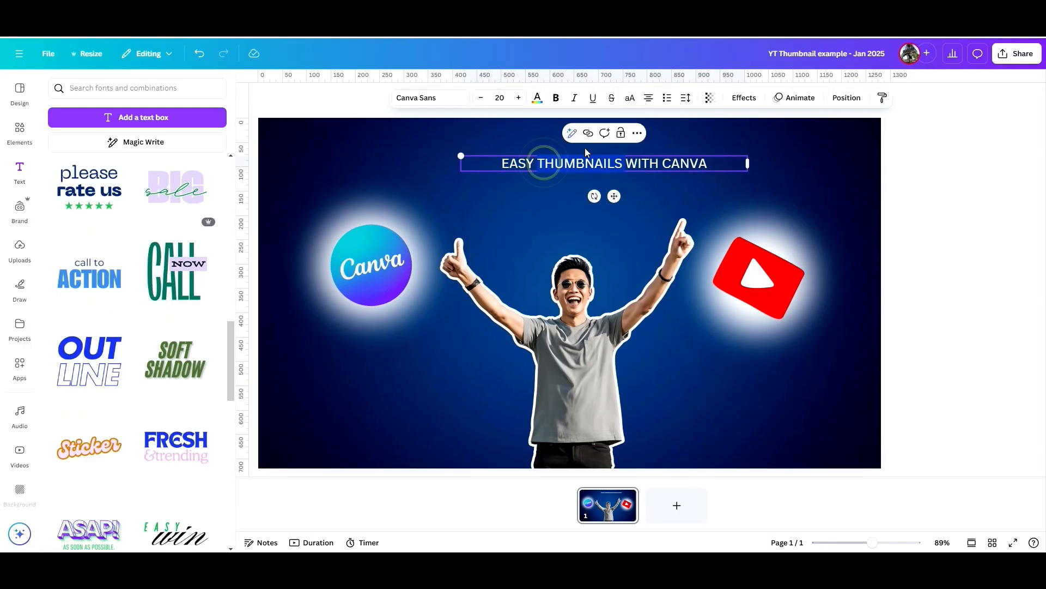
{"action": "triple_click", "coordinate": [722, 159]}
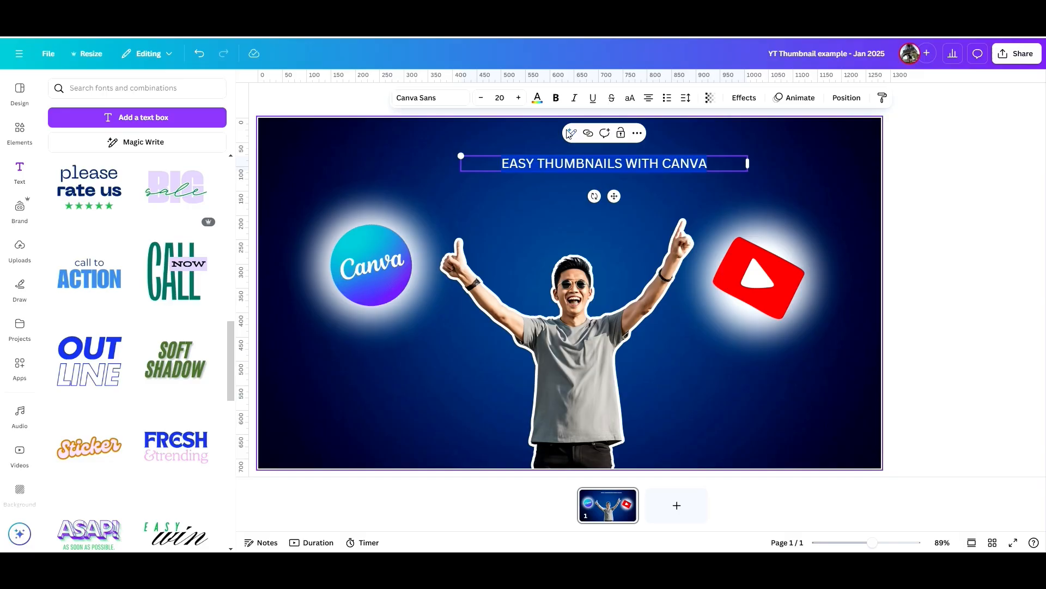
{"action": "left_click", "coordinate": [743, 98]}
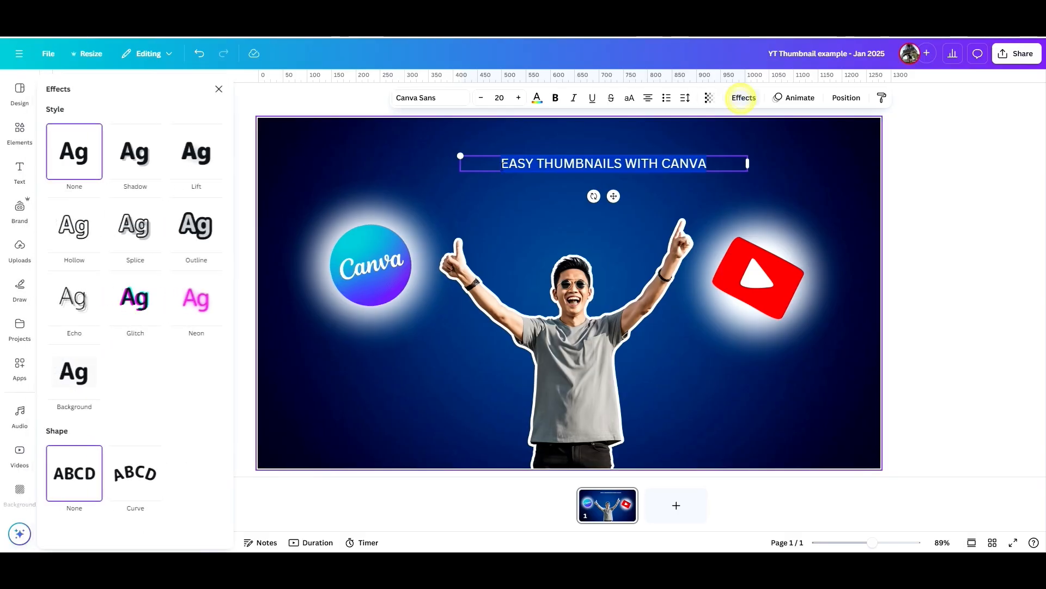
{"action": "left_click", "coordinate": [203, 239]}
{"action": "left_click", "coordinate": [208, 314]}
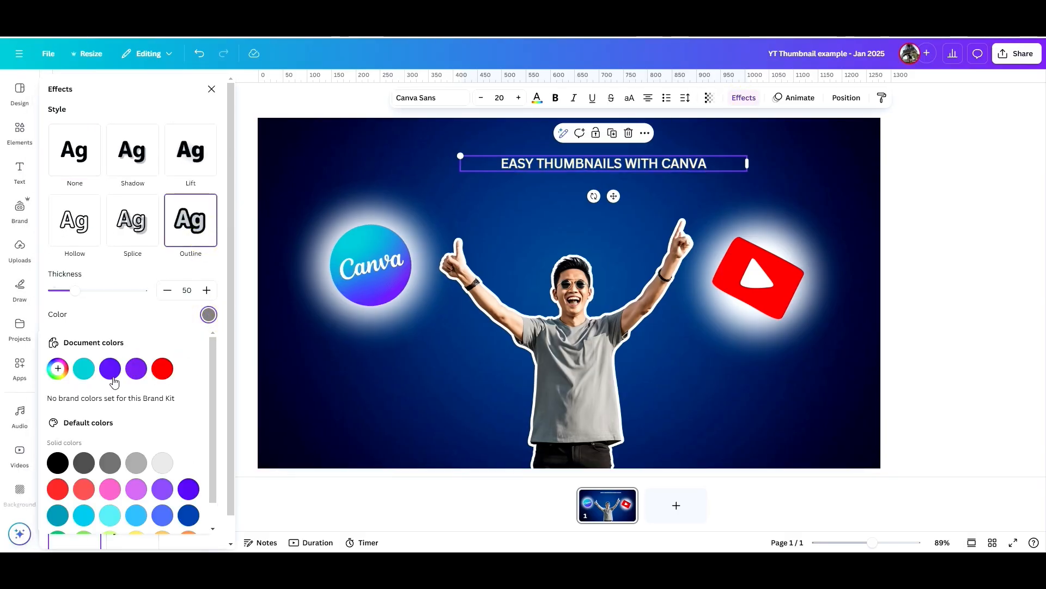
{"action": "left_click", "coordinate": [54, 464]}
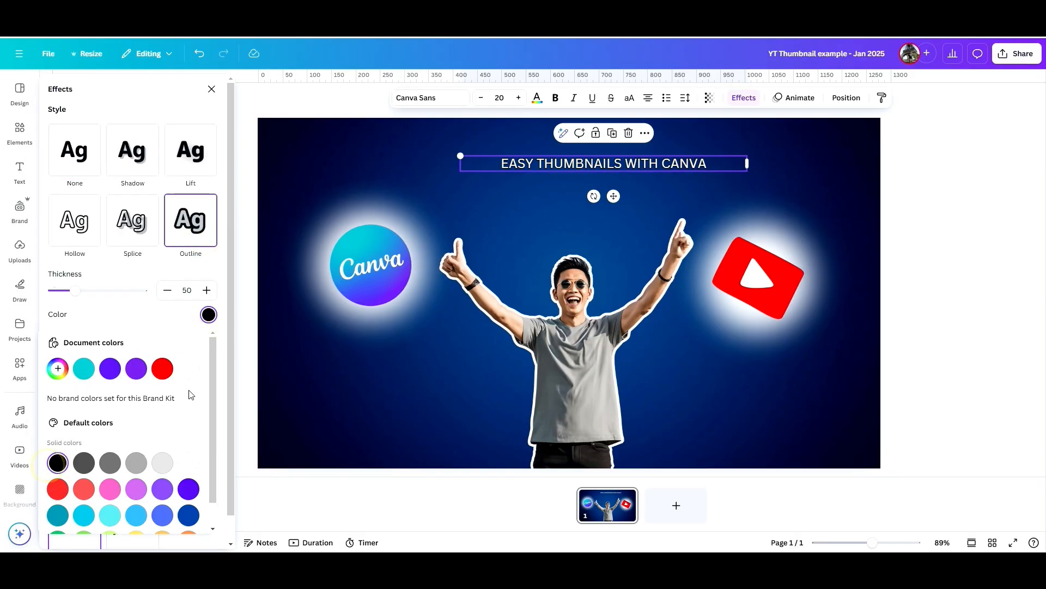
- Enlarge the title to font size 32 and set its font to Gagalin
{"action": "left_click_drag", "start_coordinate": [460, 156], "coordinate": [288, 147]}
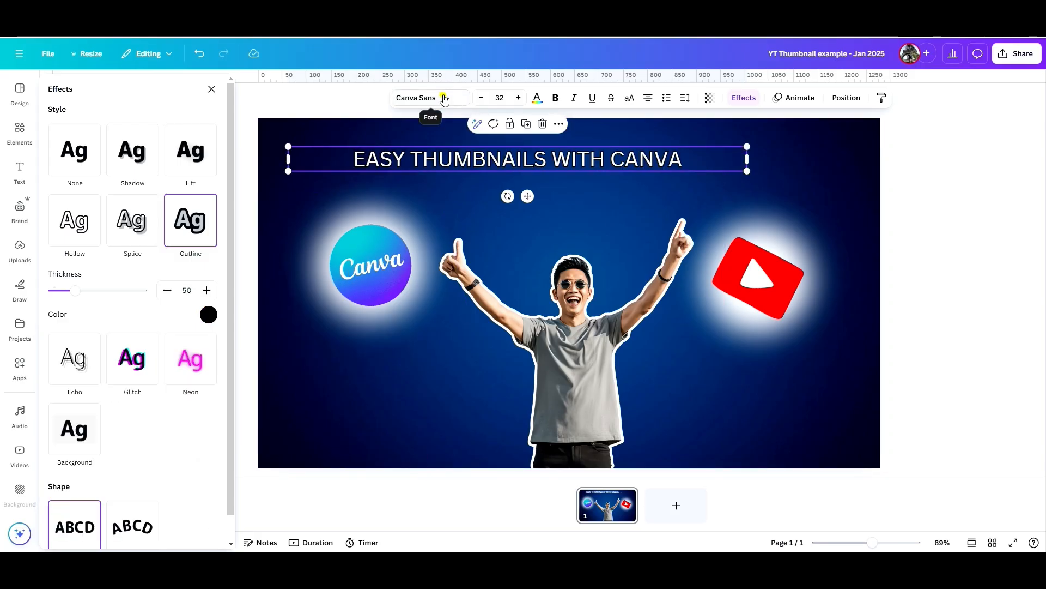
{"action": "left_click", "coordinate": [444, 99]}
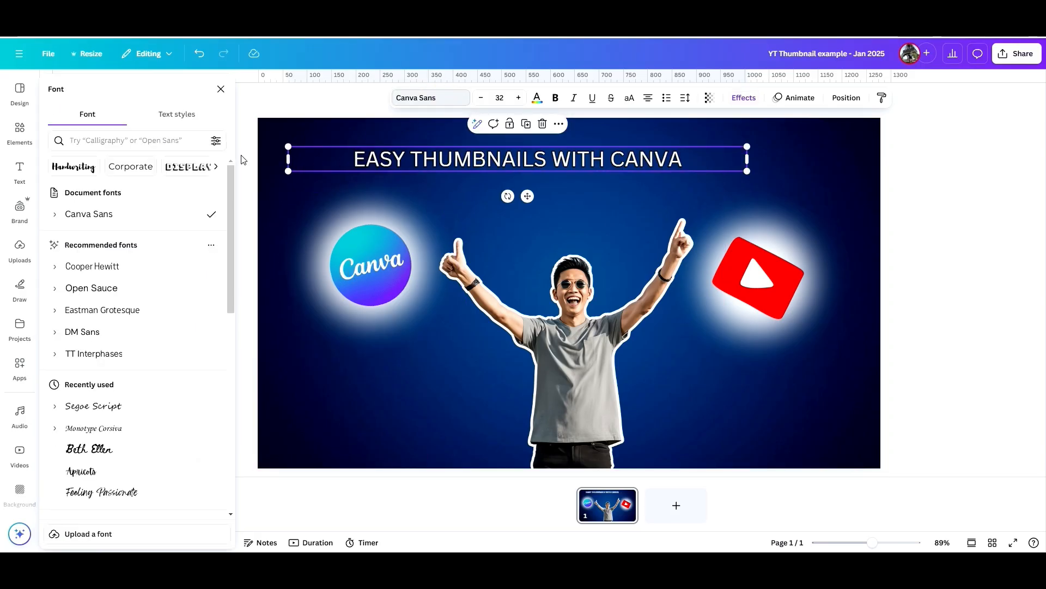
{"action": "key", "text": "ctrl+z"}
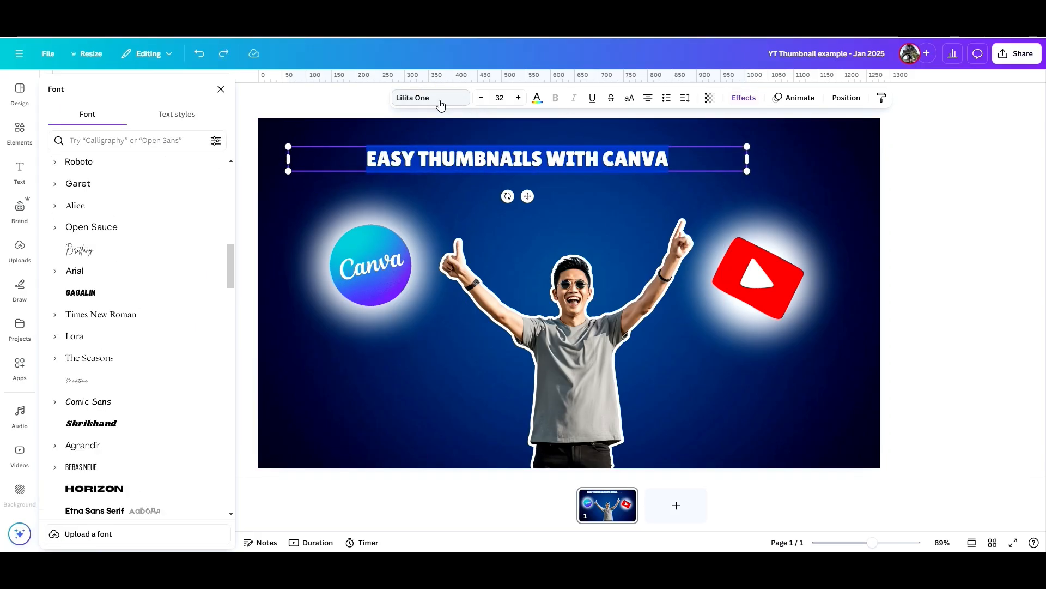
{"action": "left_click", "coordinate": [153, 302]}
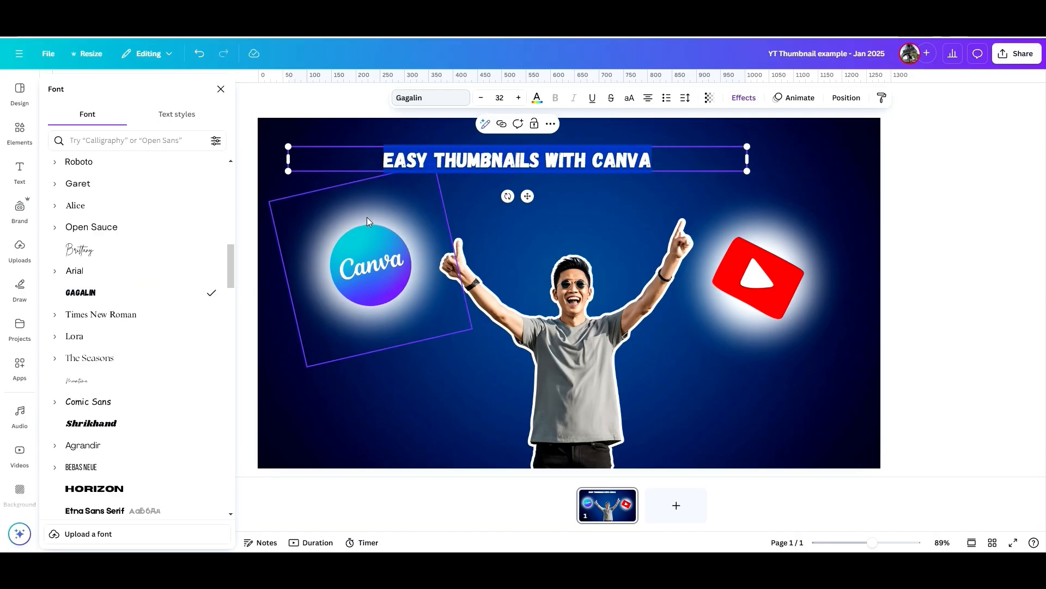
- Narrow the title's text box, then enlarge the title to font size 53 and position it above the man
{"action": "left_click", "coordinate": [479, 188]}
{"action": "left_click", "coordinate": [475, 160]}
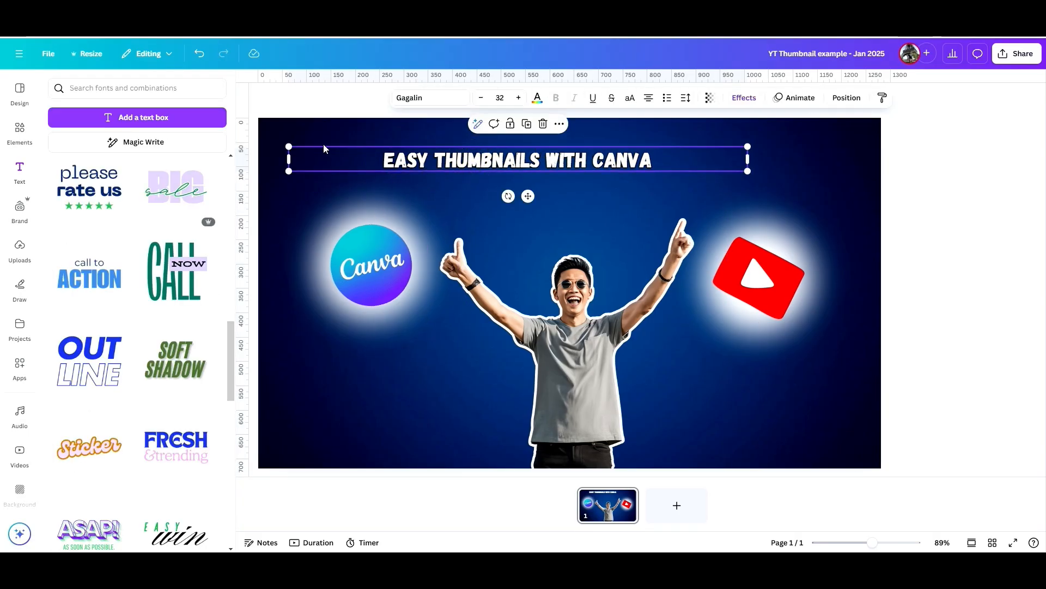
{"action": "left_click_drag", "start_coordinate": [289, 157], "coordinate": [445, 158]}
{"action": "left_click_drag", "start_coordinate": [751, 171], "coordinate": [912, 248]}
{"action": "left_click_drag", "start_coordinate": [674, 163], "coordinate": [564, 154]}
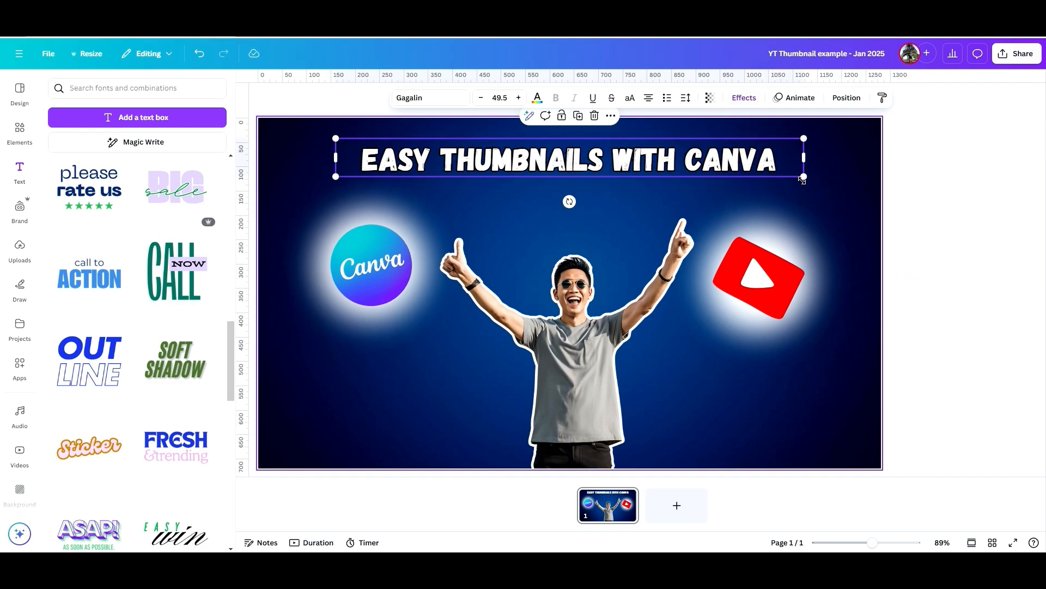
{"action": "left_click_drag", "start_coordinate": [805, 176], "coordinate": [838, 179]}
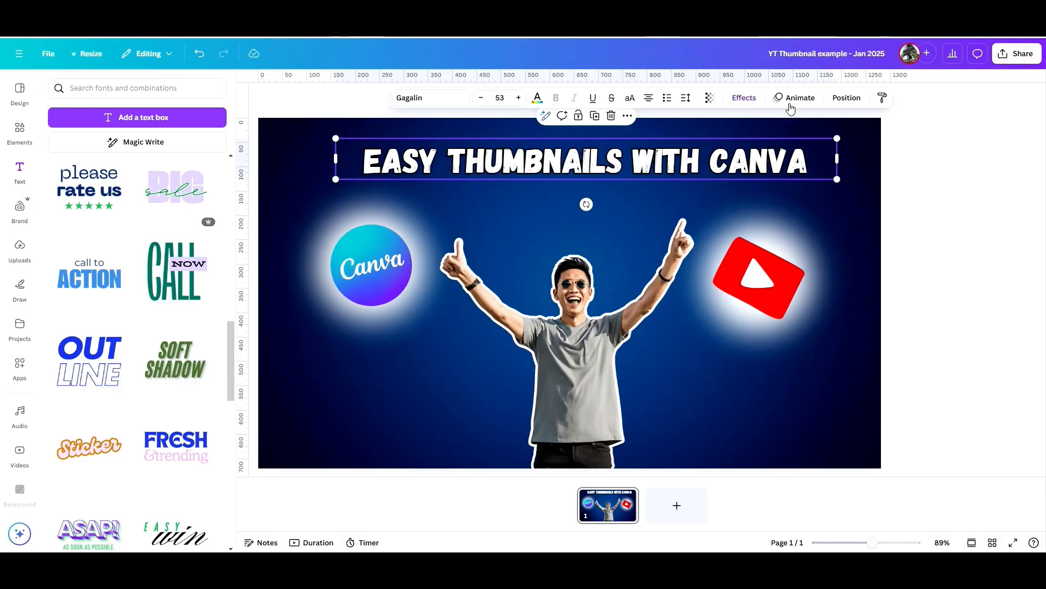
- Centre the title horizontally on the page and move the Canva logo group slightly down
{"action": "left_click", "coordinate": [839, 98]}
{"action": "left_click", "coordinate": [185, 245]}
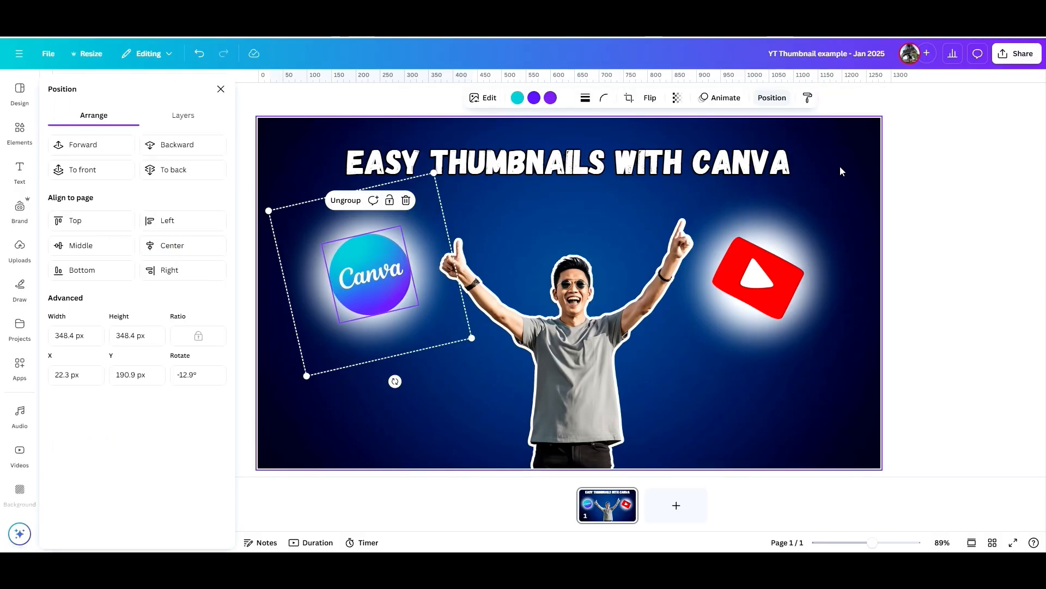
{"action": "left_click", "coordinate": [839, 166]}
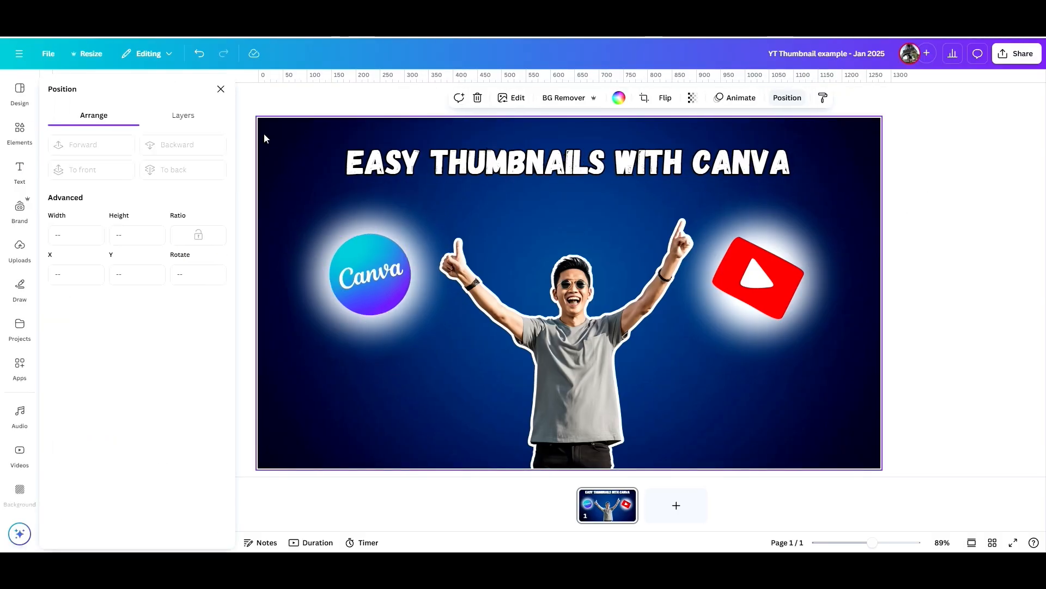
- Search the elements for "fire emoji" and place a flame graphic directly after the word CANVA in the title
{"action": "left_click", "coordinate": [19, 130]}
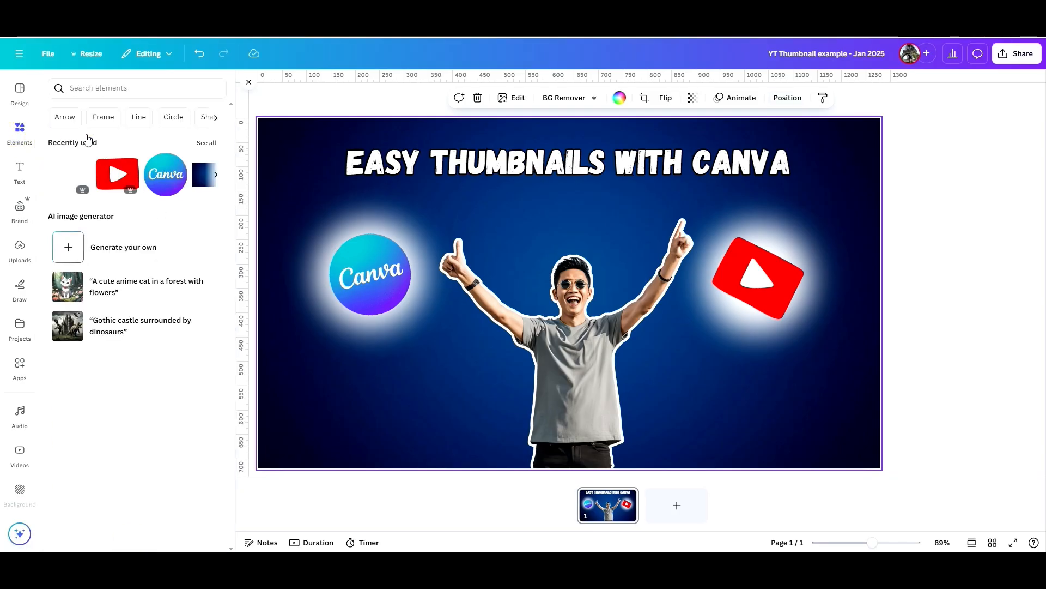
{"action": "left_click", "coordinate": [119, 81]}
{"action": "type", "text": "FIR"}
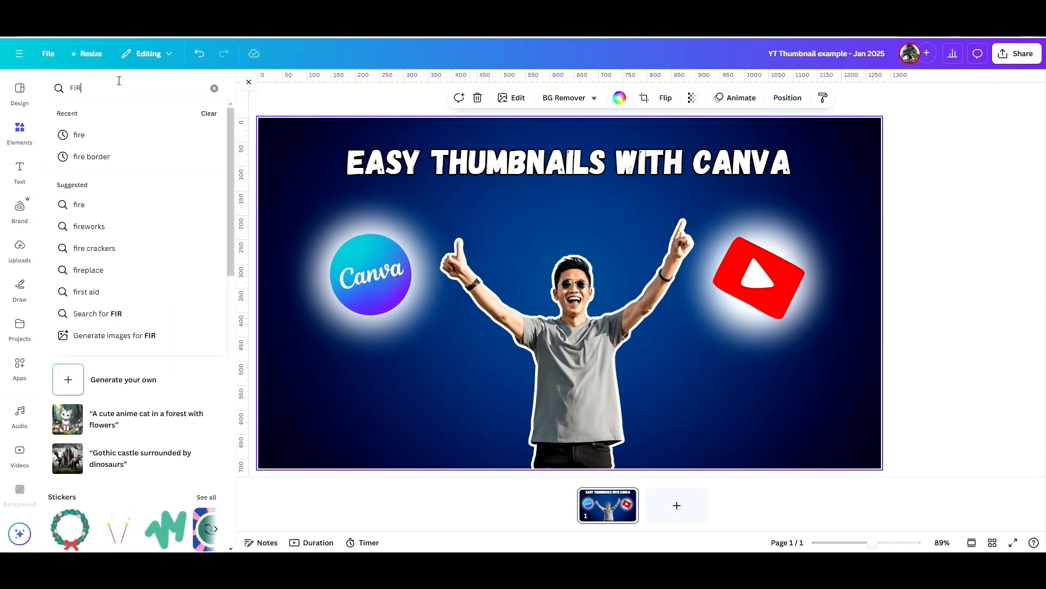
{"action": "type", "text": "E EMO"}
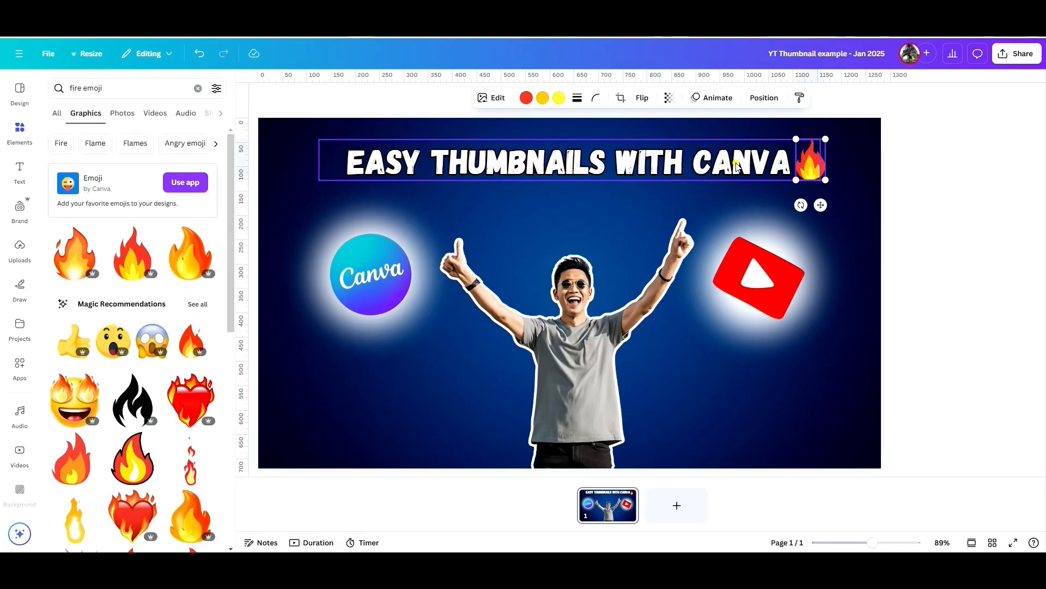
- Group the title with the flame graphic and centre the group horizontally on the page
{"action": "left_click", "coordinate": [737, 165], "text": "shift"}
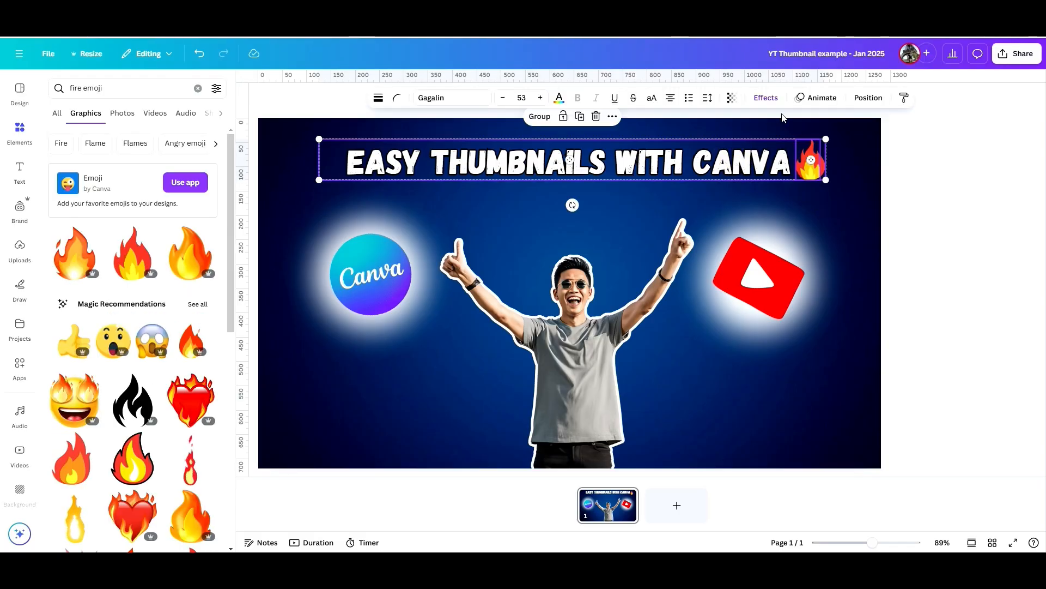
{"action": "left_click", "coordinate": [540, 116]}
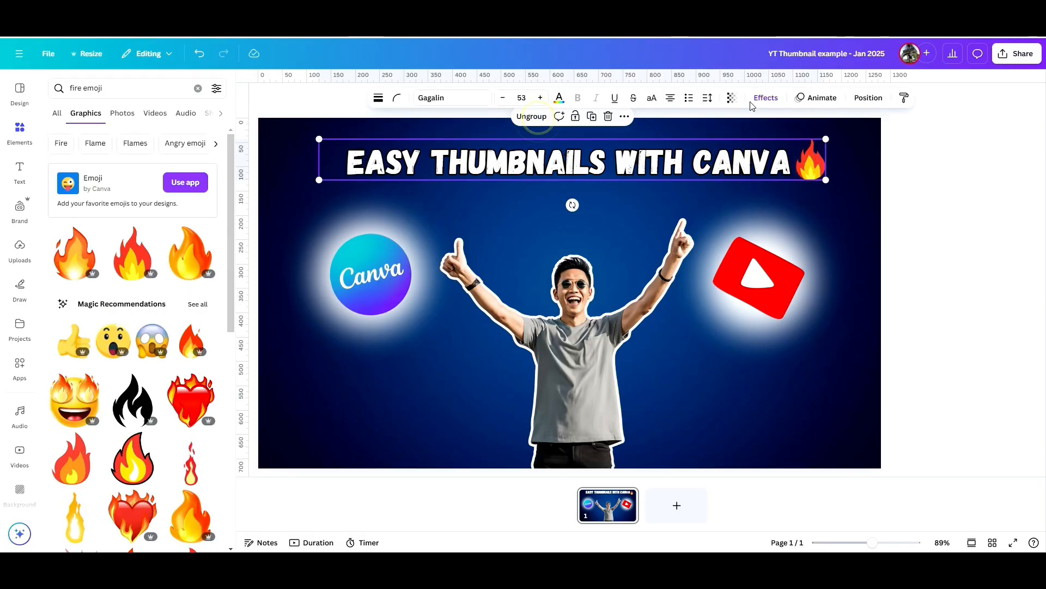
{"action": "left_click", "coordinate": [880, 100]}
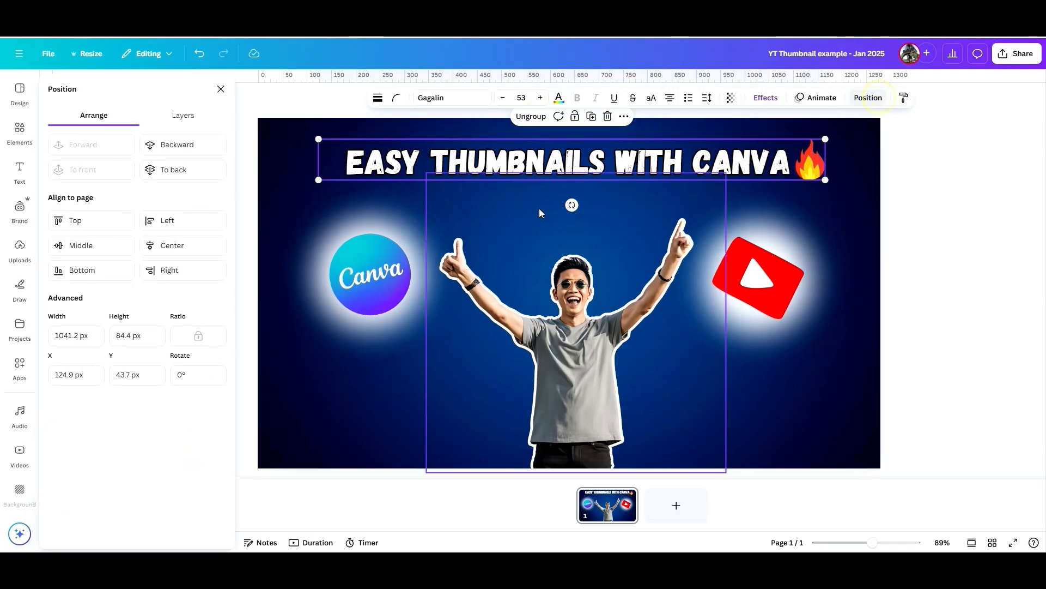
{"action": "left_click", "coordinate": [191, 254]}
{"action": "left_click", "coordinate": [766, 390]}
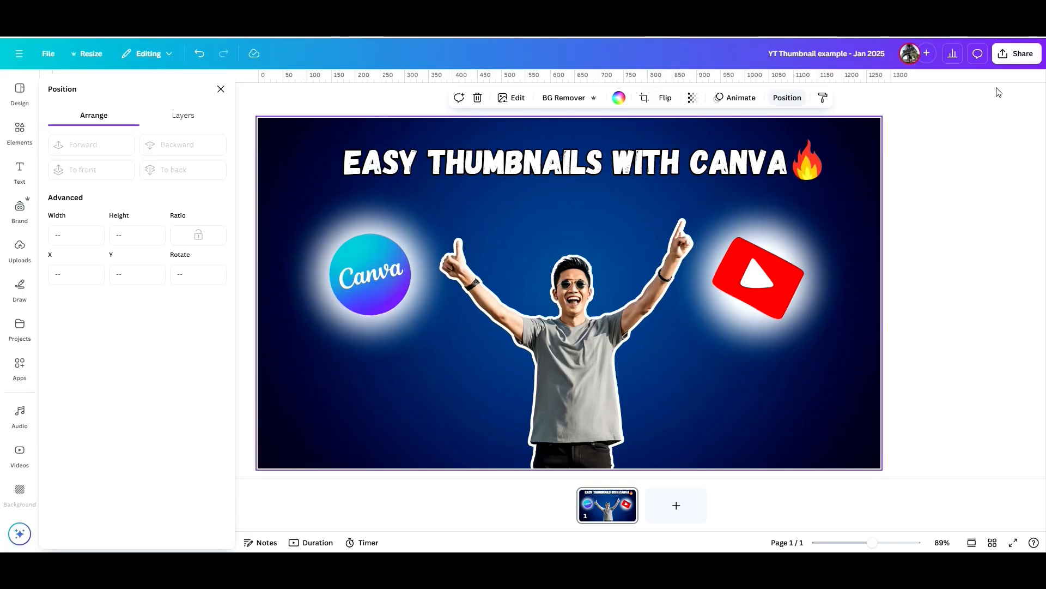
- Download the thumbnail as a PNG file at size 1 (1,280 × 720 px)
{"action": "left_click", "coordinate": [1016, 55]}
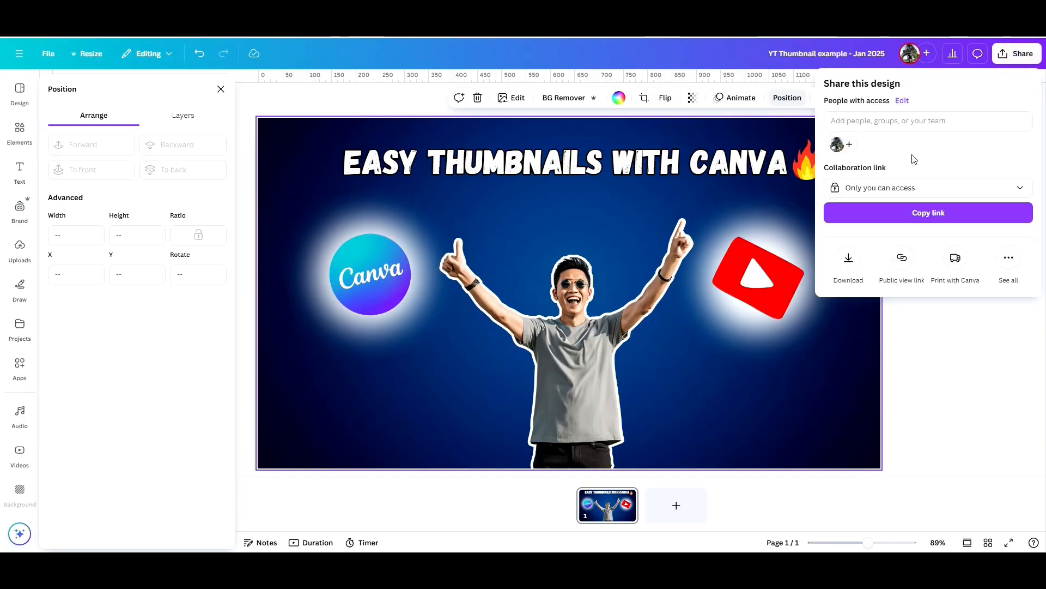
{"action": "left_click", "coordinate": [849, 257]}
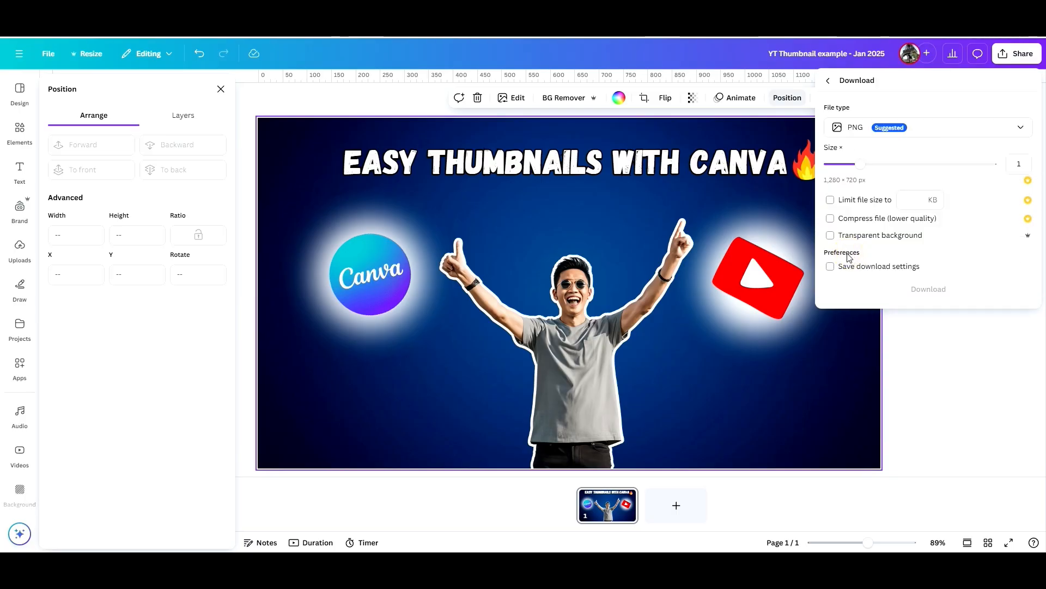
{"action": "left_click", "coordinate": [855, 131]}
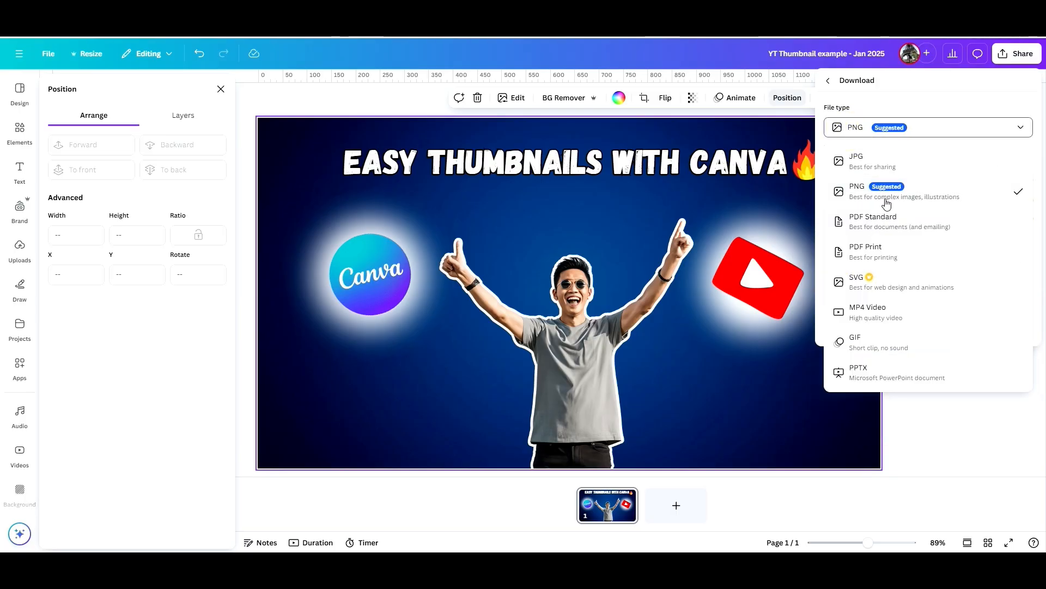
{"action": "left_click", "coordinate": [865, 203]}
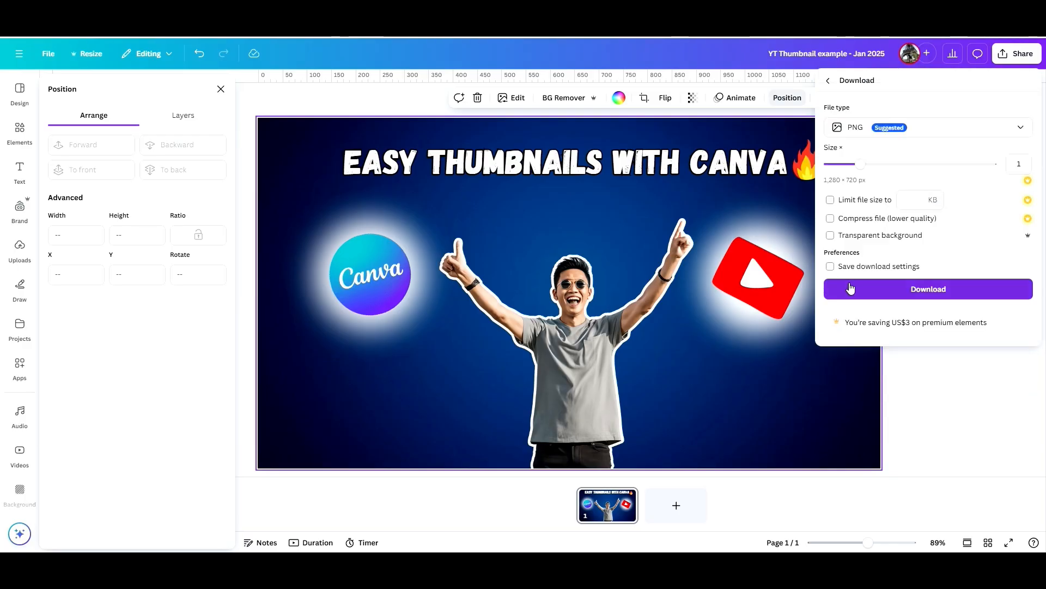
{"action": "left_click", "coordinate": [926, 289]}
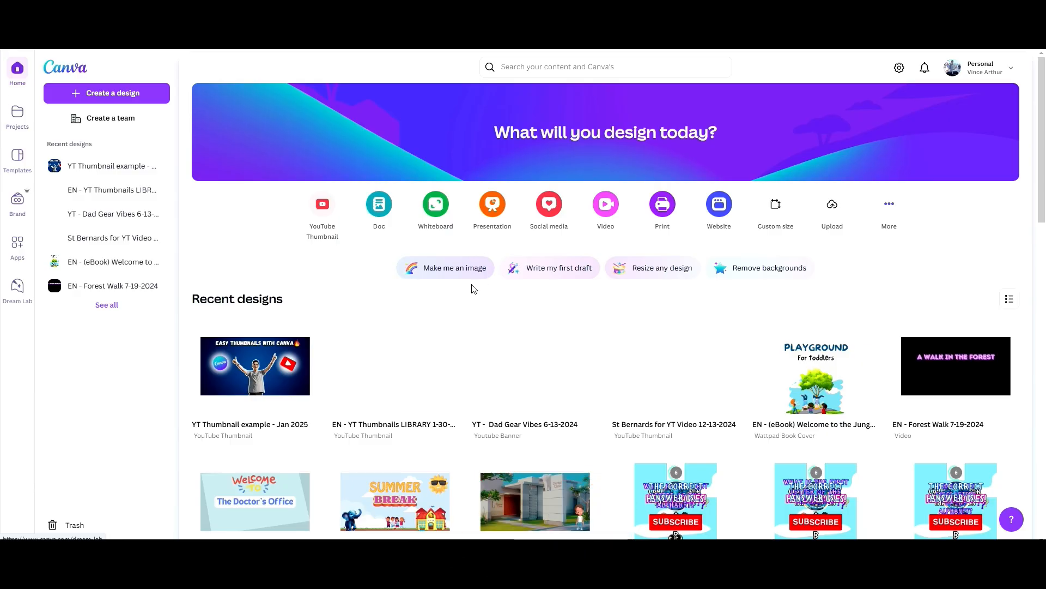
- Open Dream Lab and generate images from the prompt "a Hawaiian beach sunset on a nice summer evening"
{"action": "left_click", "coordinate": [442, 276]}
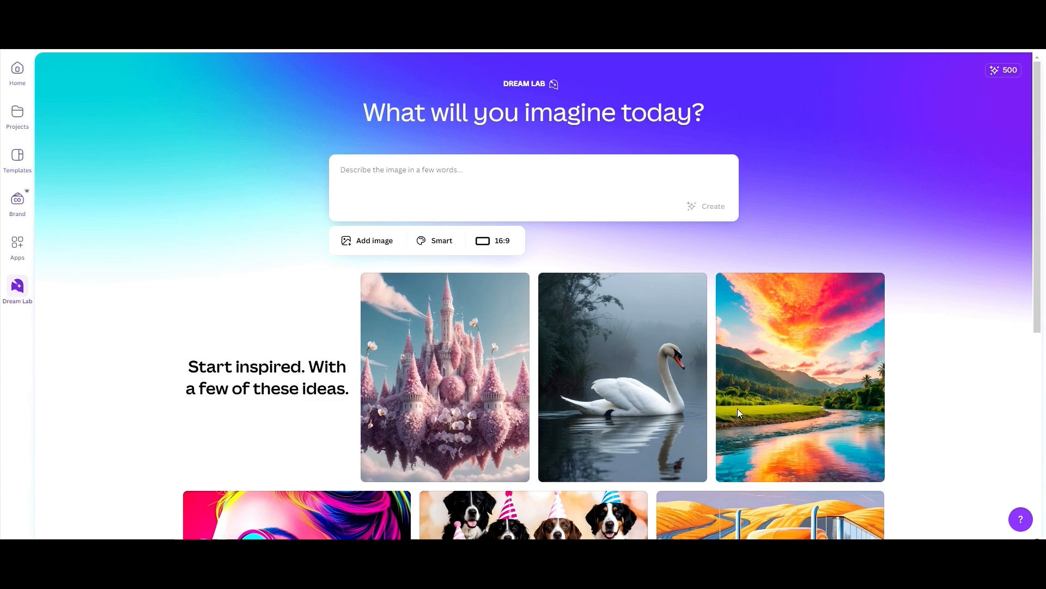
{"action": "mouse_move", "coordinate": [743, 383]}
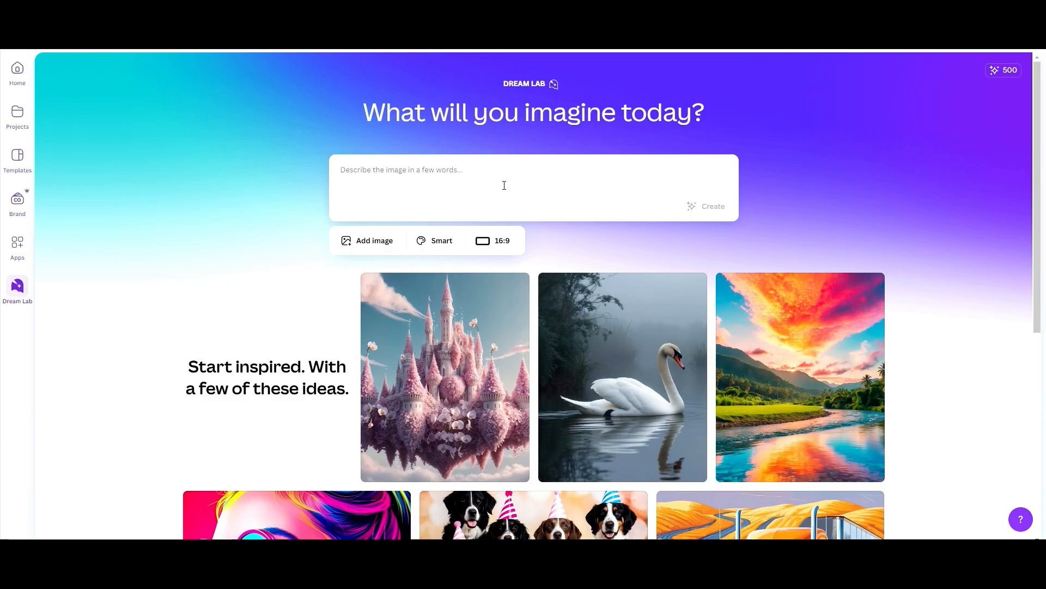
{"action": "type", "text": "a Hawaiian beach sunset on a nice summer evening"}
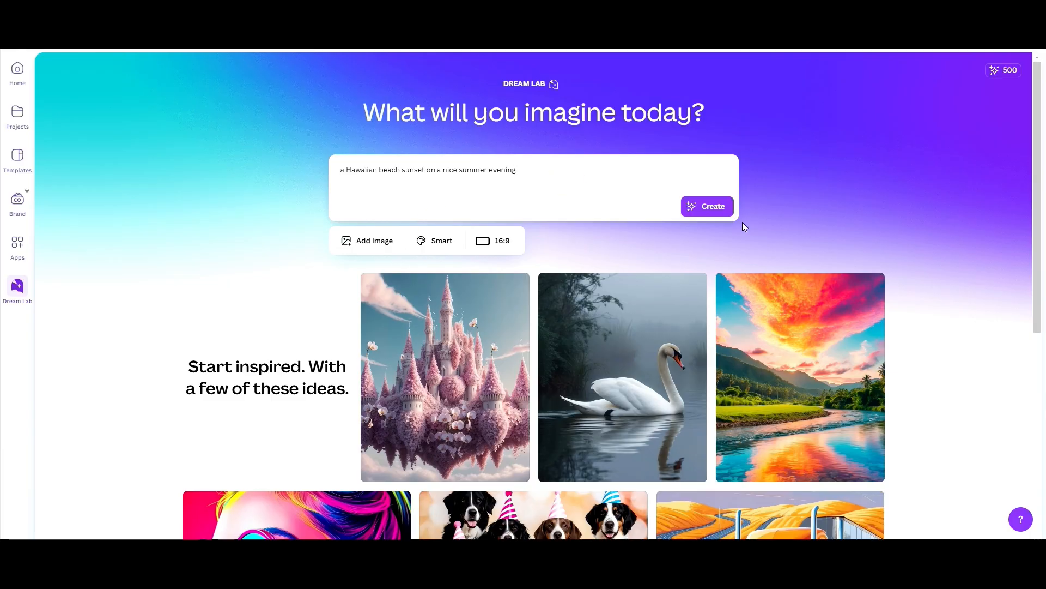
{"action": "left_click", "coordinate": [708, 206]}
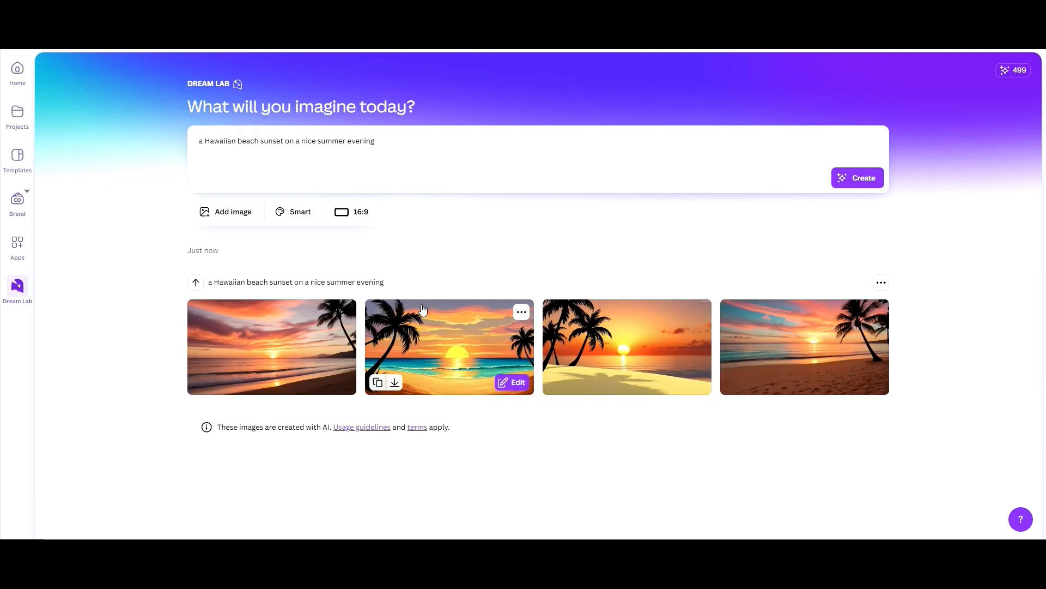
- Examine the generated Hawaiian sunset images one by one in the enlarged preview, then close it
{"action": "mouse_move", "coordinate": [418, 331]}
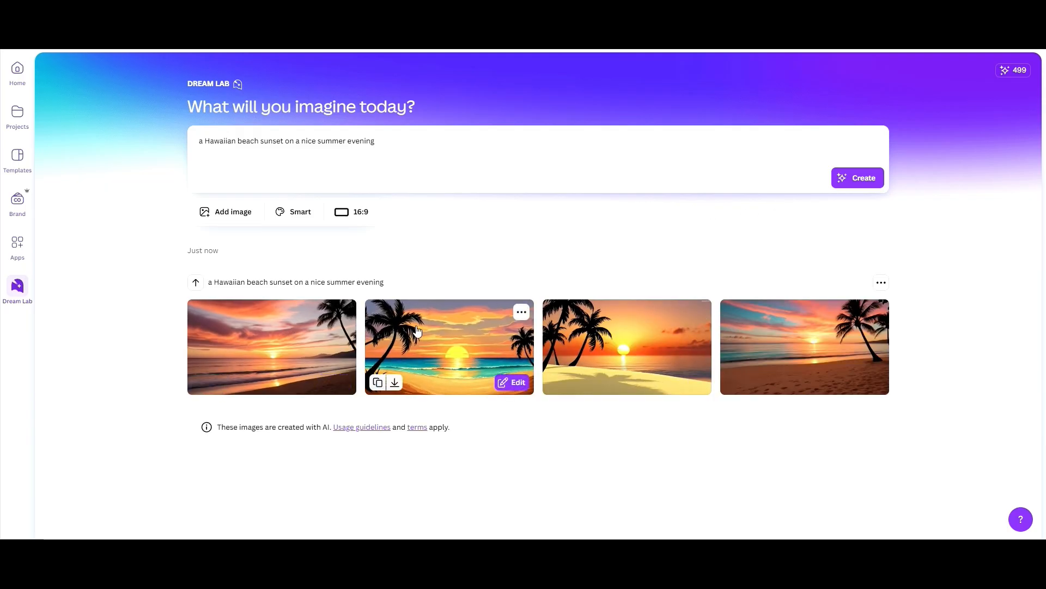
{"action": "left_click", "coordinate": [306, 349]}
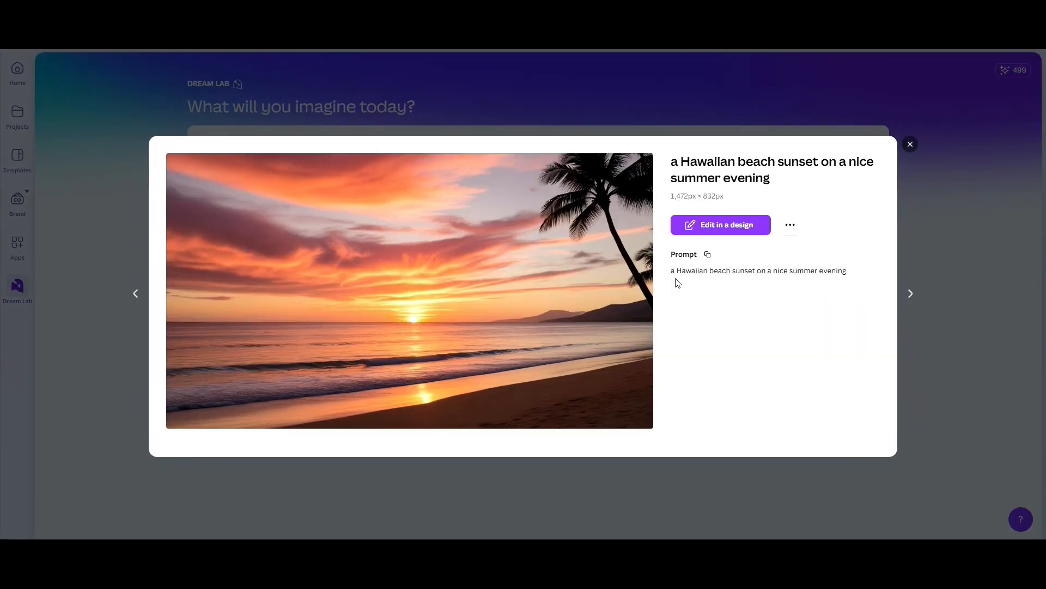
{"action": "left_click", "coordinate": [913, 296]}
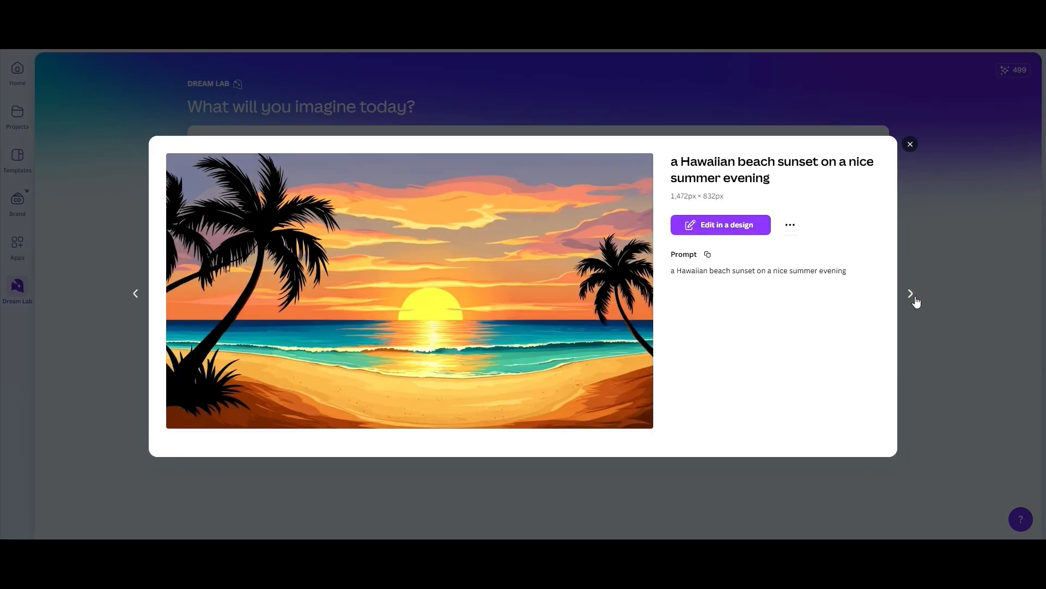
{"action": "left_click", "coordinate": [914, 296]}
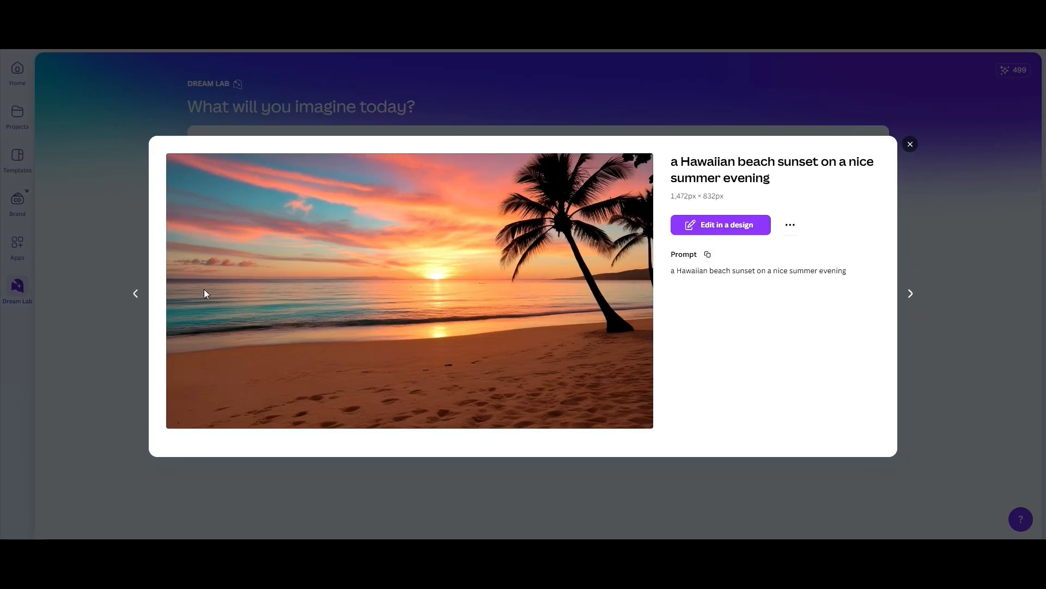
{"action": "left_click", "coordinate": [138, 295]}
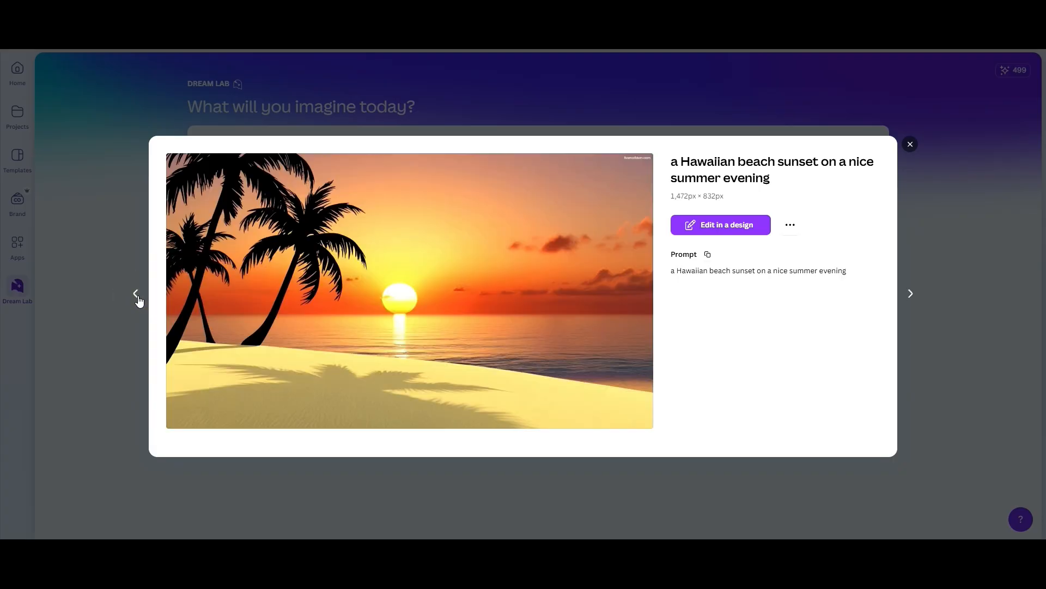
{"action": "left_click", "coordinate": [138, 294]}
{"action": "left_click", "coordinate": [137, 295]}
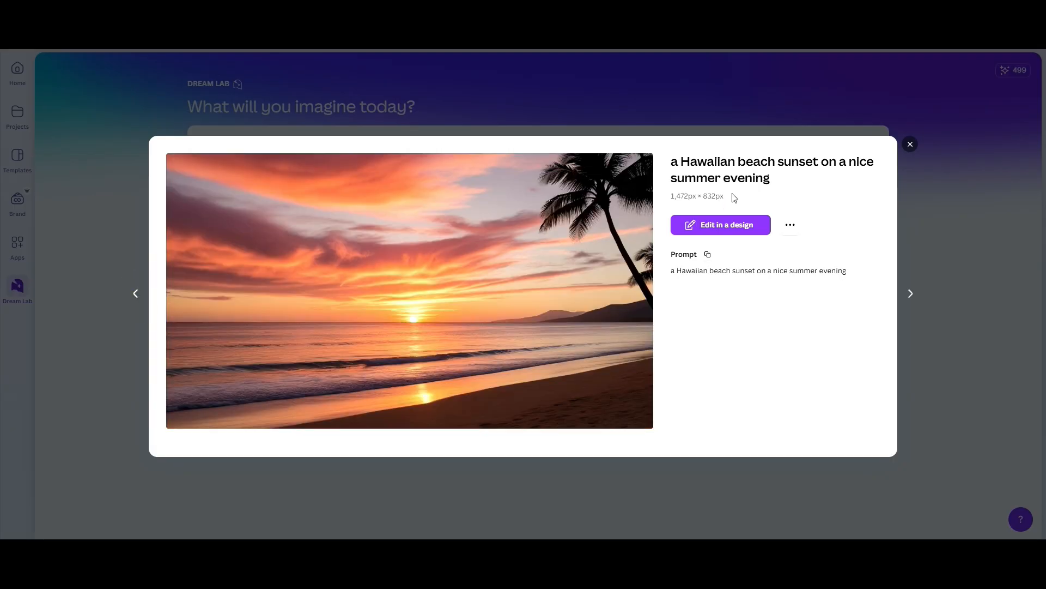
{"action": "left_click", "coordinate": [909, 145]}
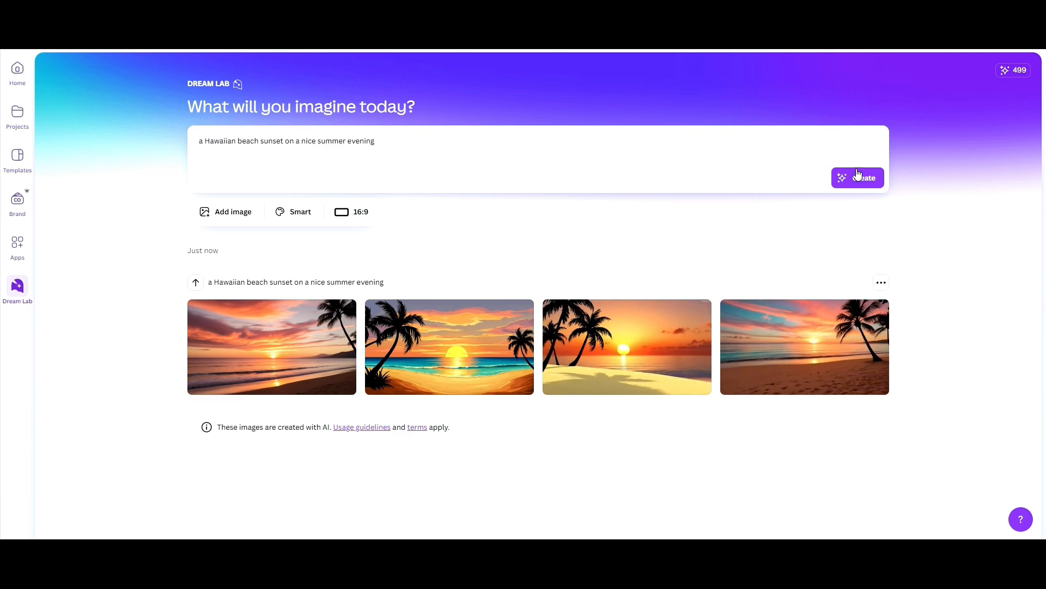
- Generate a second set of images from the same Hawaiian beach sunset prompt
{"action": "left_click", "coordinate": [478, 137]}
{"action": "left_click", "coordinate": [862, 185]}
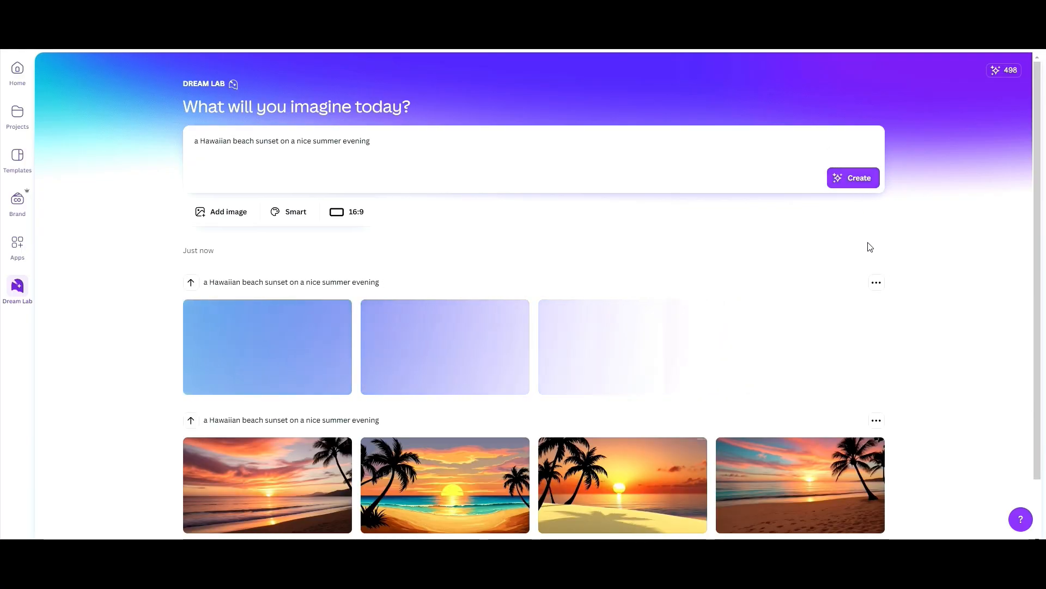
{"action": "scroll", "coordinate": [868, 247], "scroll_direction": "down", "scroll_amount": 2}
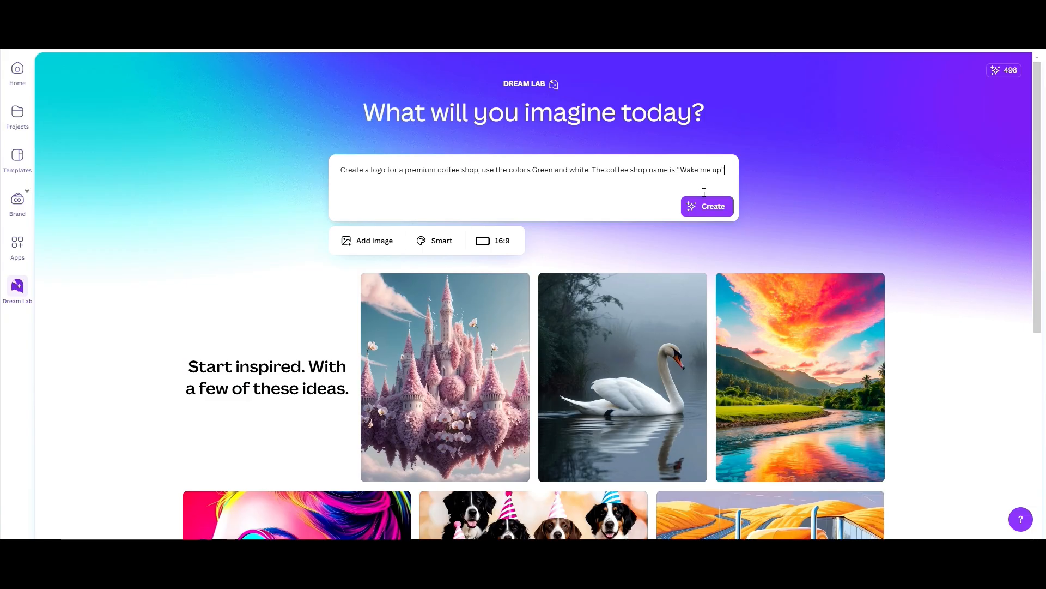
- Generate logo images for a premium coffee shop named "Wake me up" in green and white, and look over the designs
{"action": "left_click", "coordinate": [713, 206]}
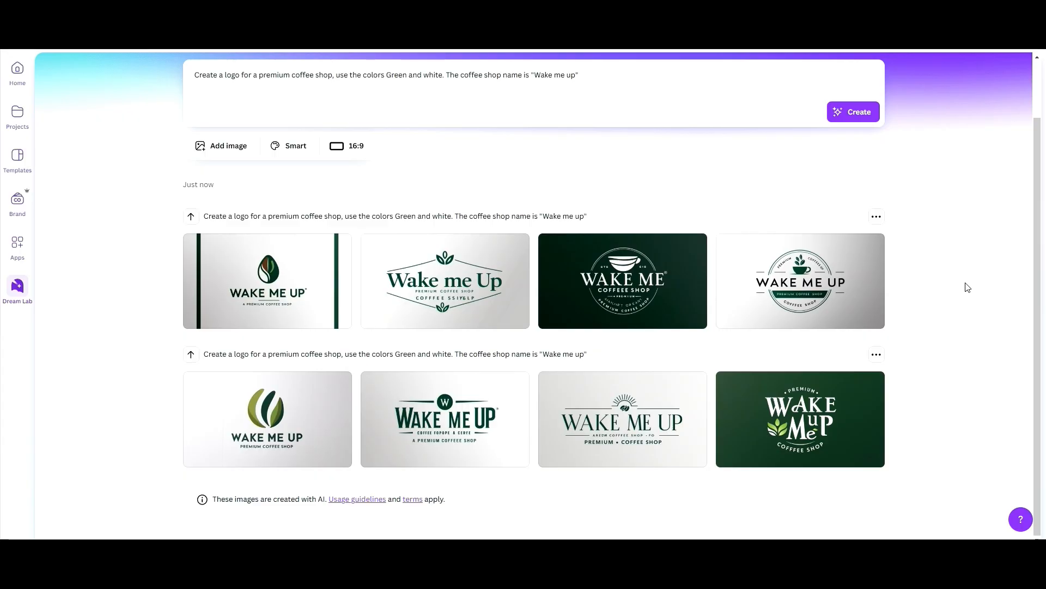
{"action": "mouse_move", "coordinate": [289, 280]}
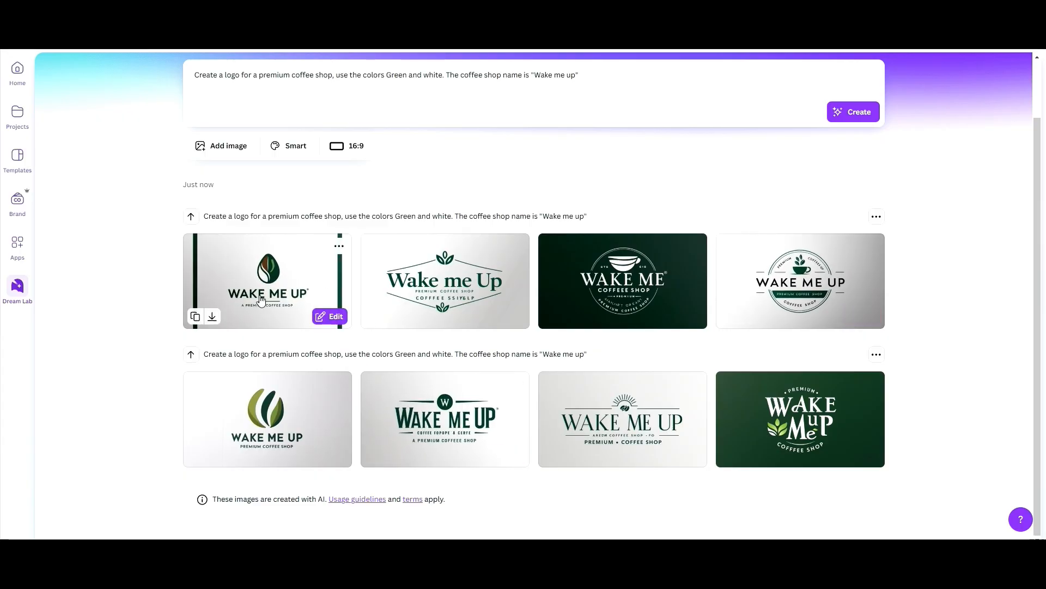
{"action": "mouse_move", "coordinate": [794, 436]}
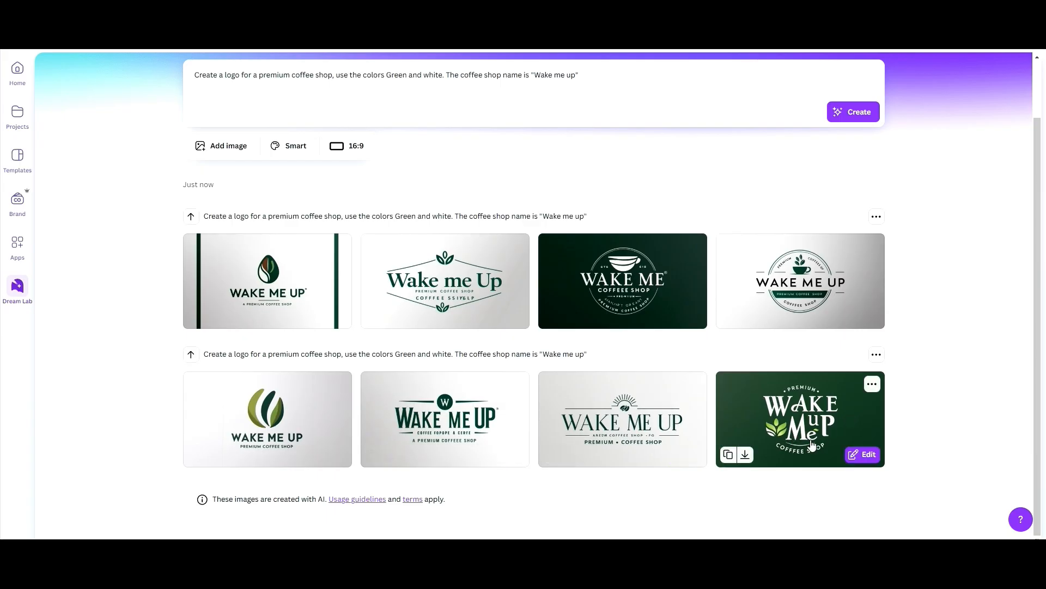
{"action": "mouse_move", "coordinate": [819, 303]}
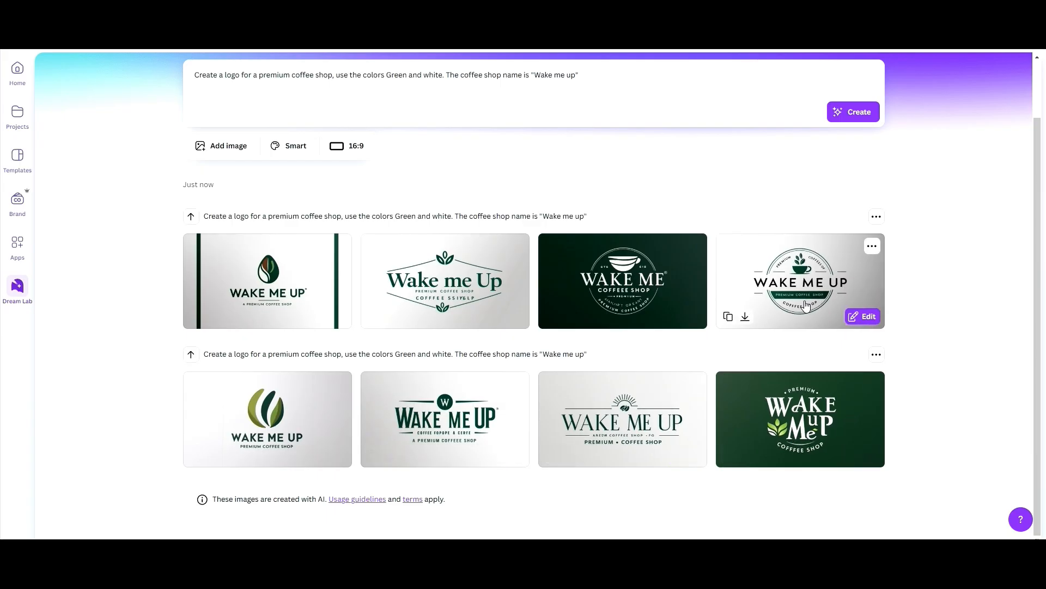
{"action": "mouse_move", "coordinate": [253, 423]}
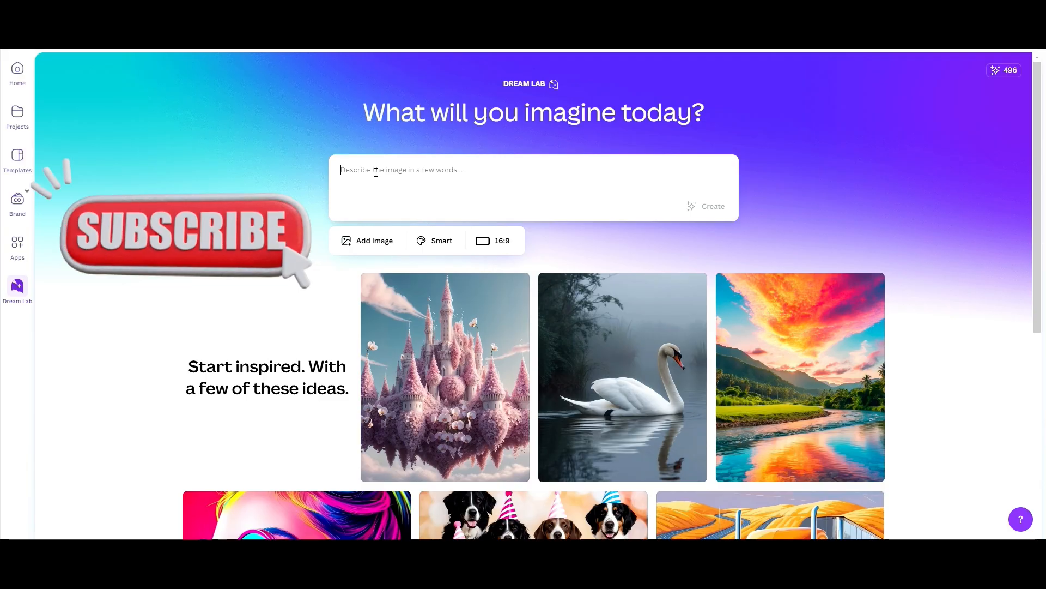
- Generate images from the prompt "create a picture of david beckham celebrating scoring a goal" and look over the set
{"action": "type", "text": "create a picture of david beckham celebrating scoring a goal"}
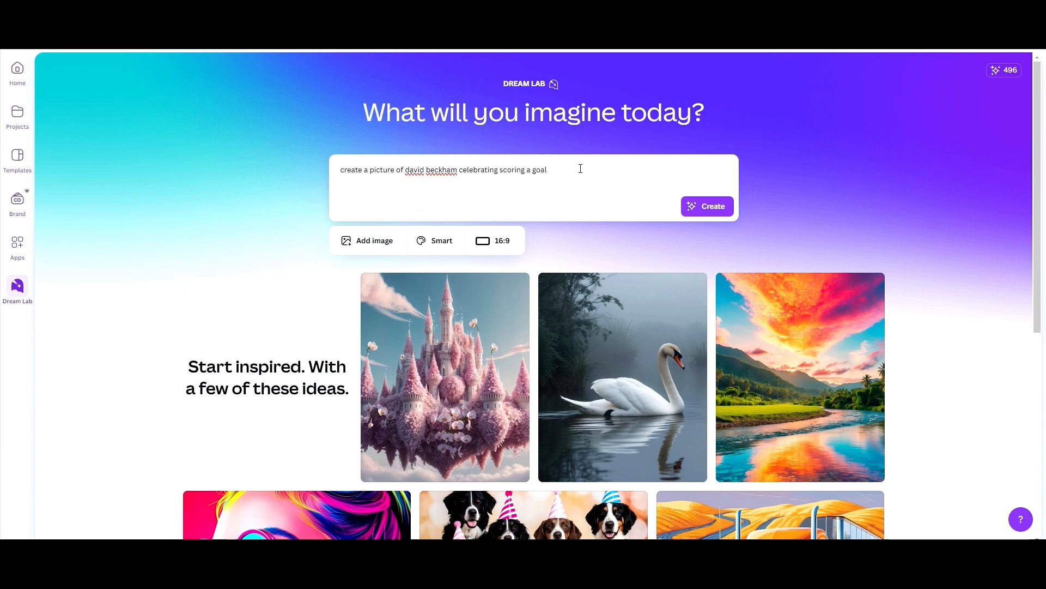
{"action": "left_click", "coordinate": [708, 206]}
{"action": "scroll", "coordinate": [702, 163], "scroll_direction": "down", "scroll_amount": 1}
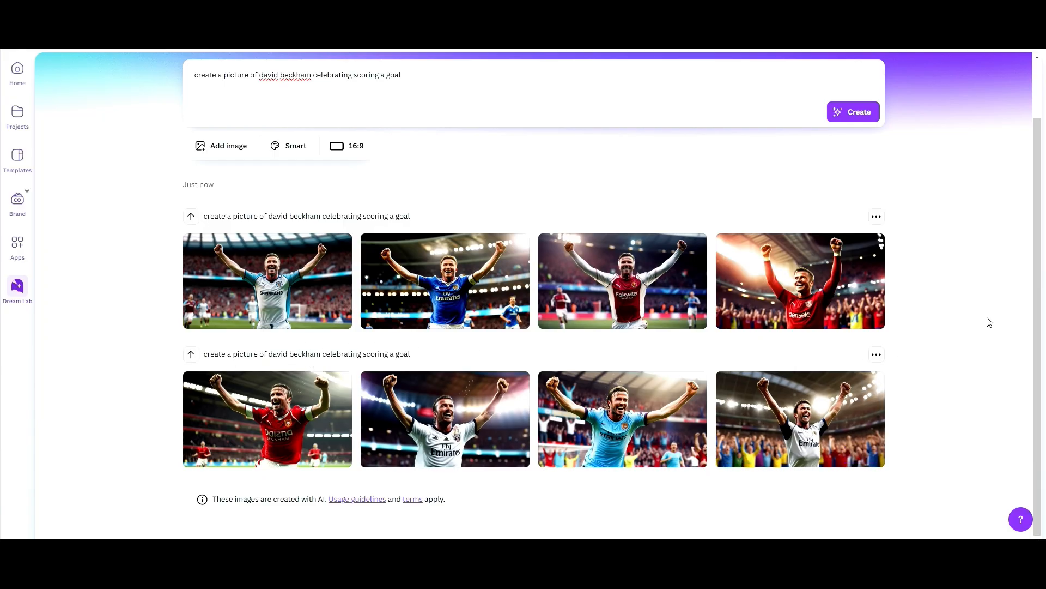
{"action": "mouse_move", "coordinate": [823, 440]}
{"action": "scroll", "coordinate": [927, 282], "scroll_direction": "up", "scroll_amount": 2}
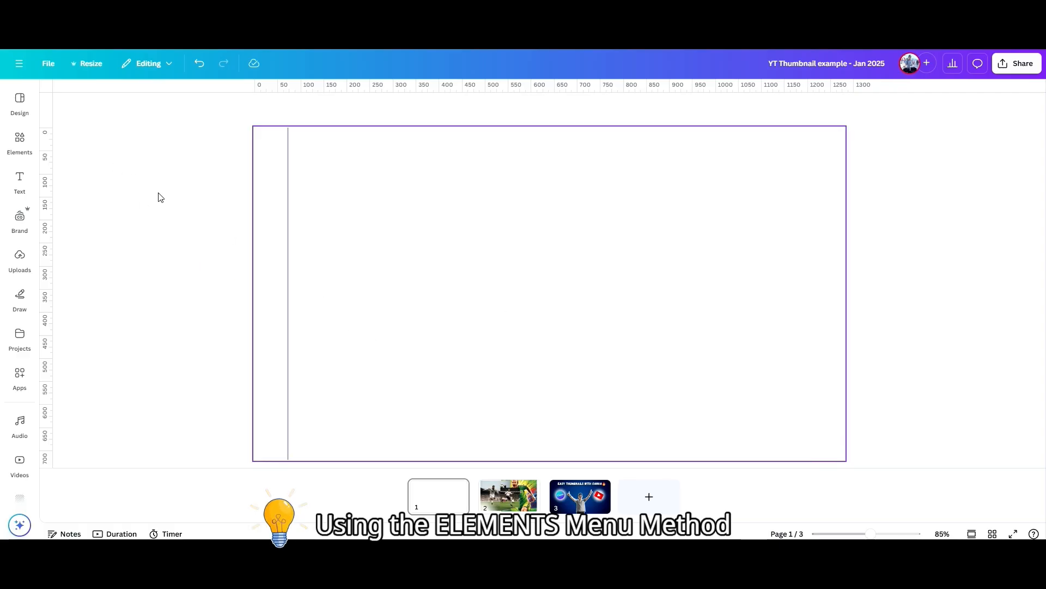
- Generate images in Magic Media from the prompt "a cute puppy" for the blank first page
{"action": "left_click", "coordinate": [19, 140]}
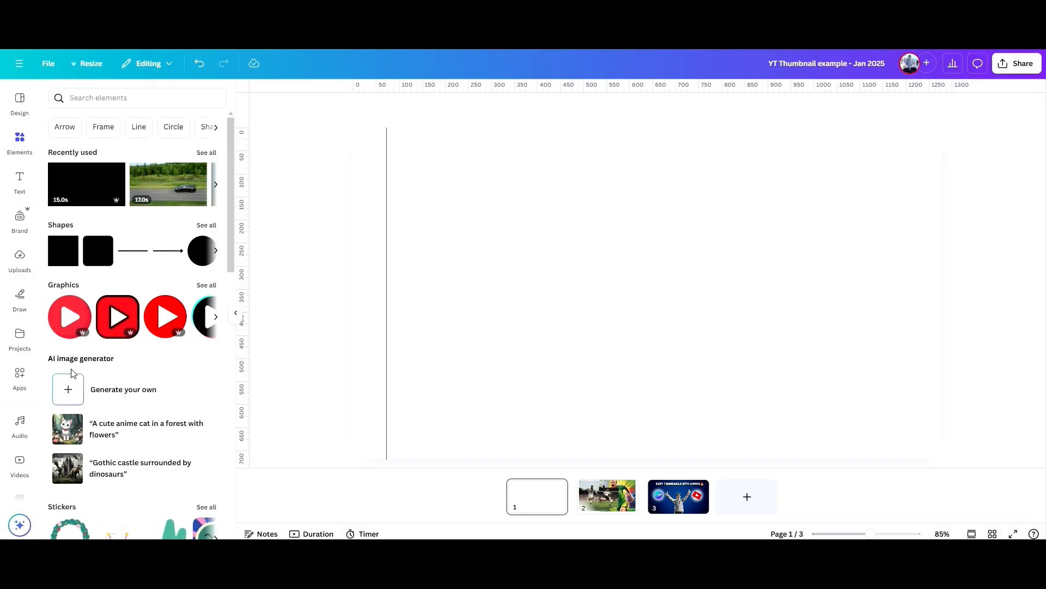
{"action": "left_click", "coordinate": [73, 395]}
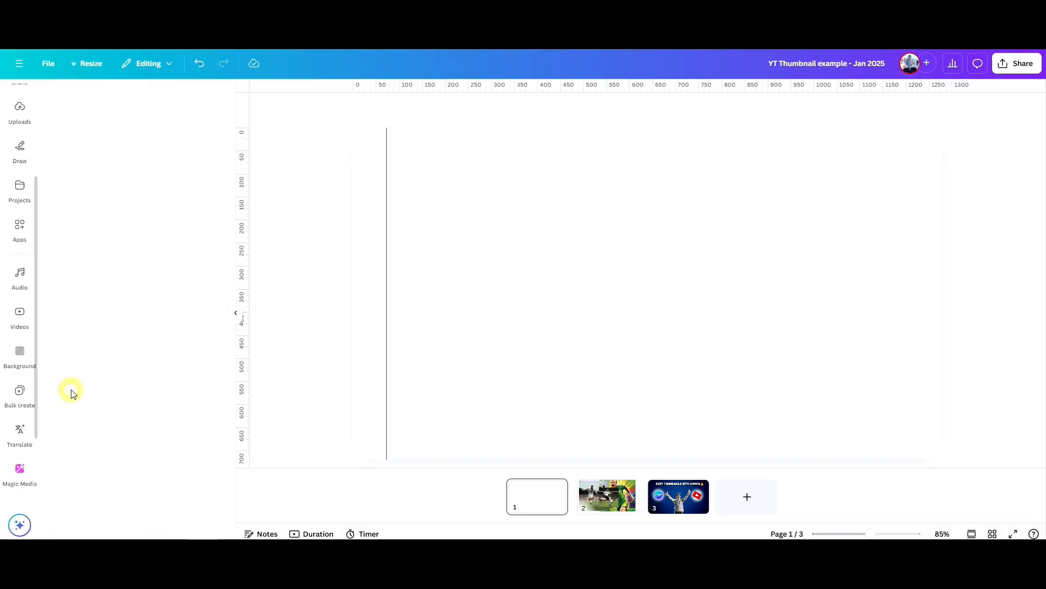
{"action": "left_click", "coordinate": [109, 207]}
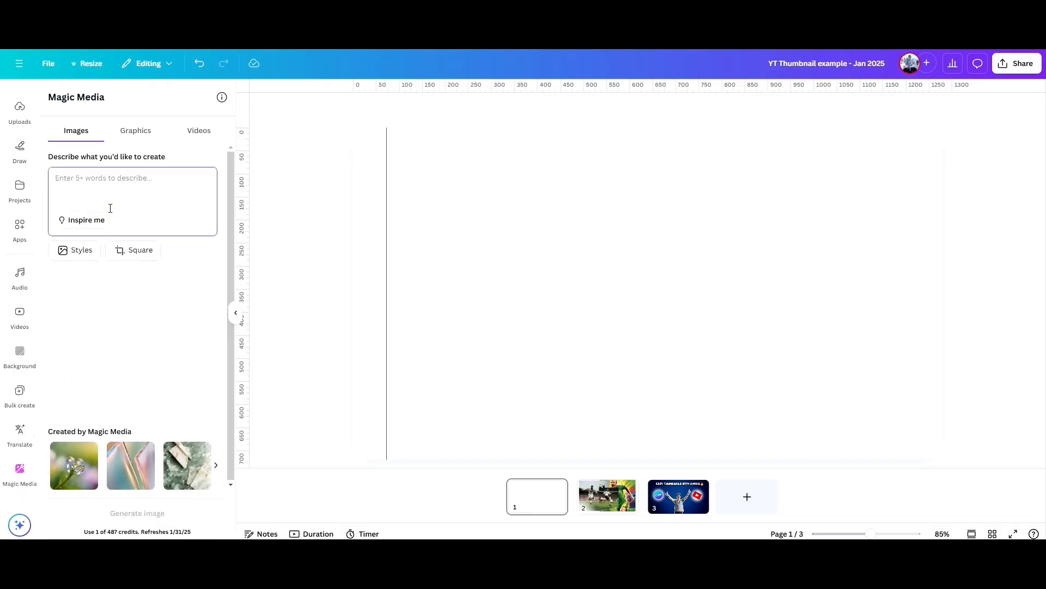
{"action": "type", "text": "a cut"}
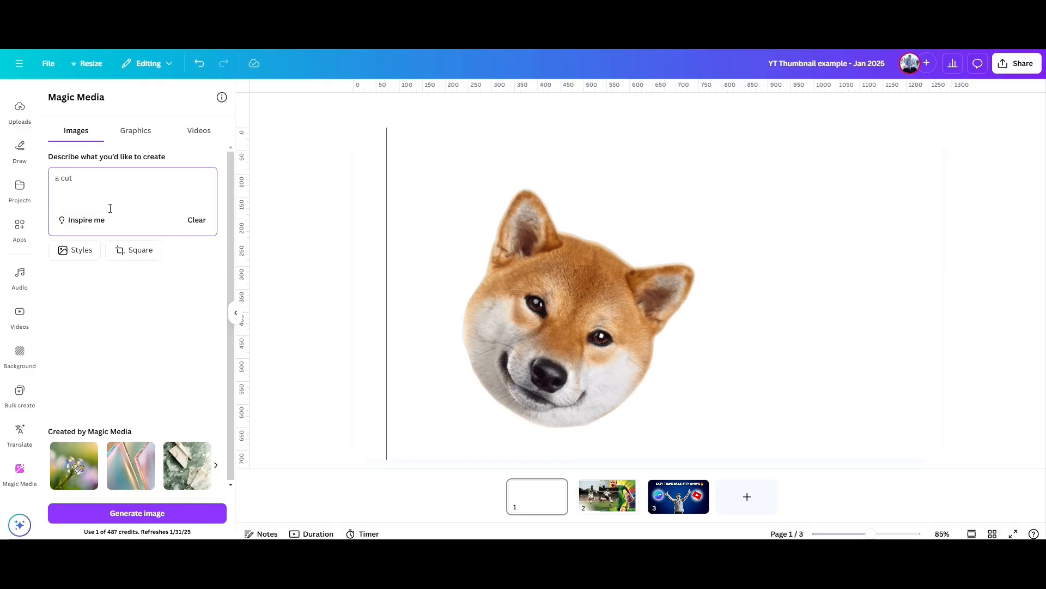
{"action": "type", "text": "e puppy"}
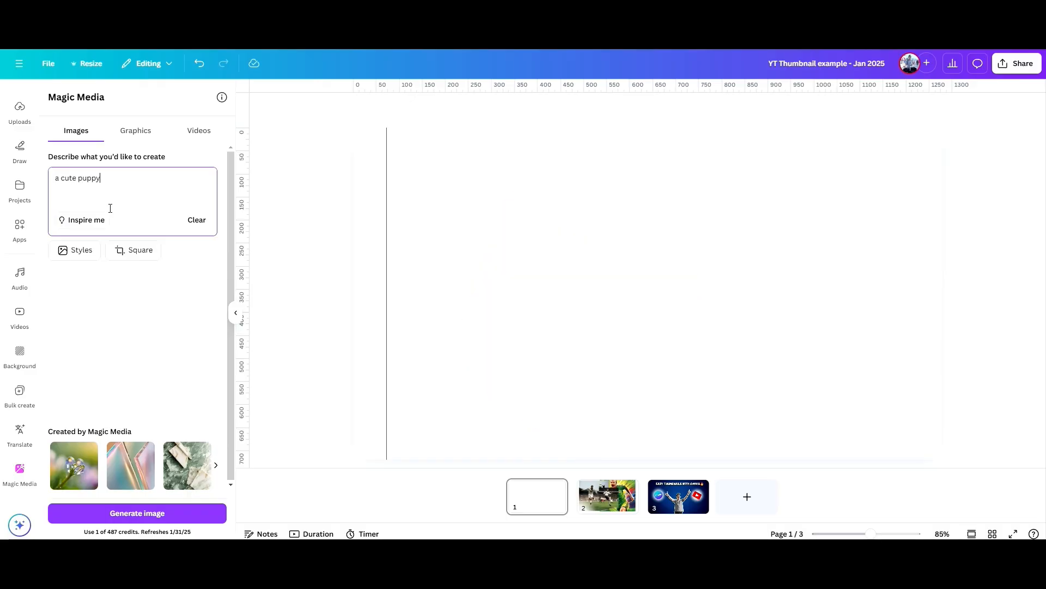
{"action": "left_click", "coordinate": [144, 515]}
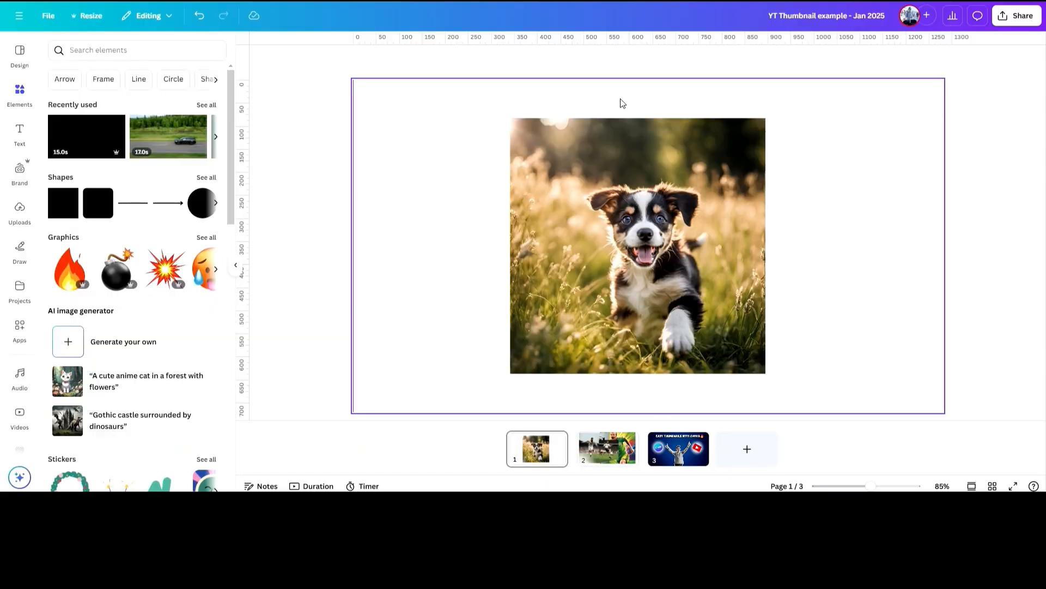
- Remove the puppy image's background with BG Remover, and undo the removal
{"action": "left_click", "coordinate": [640, 148]}
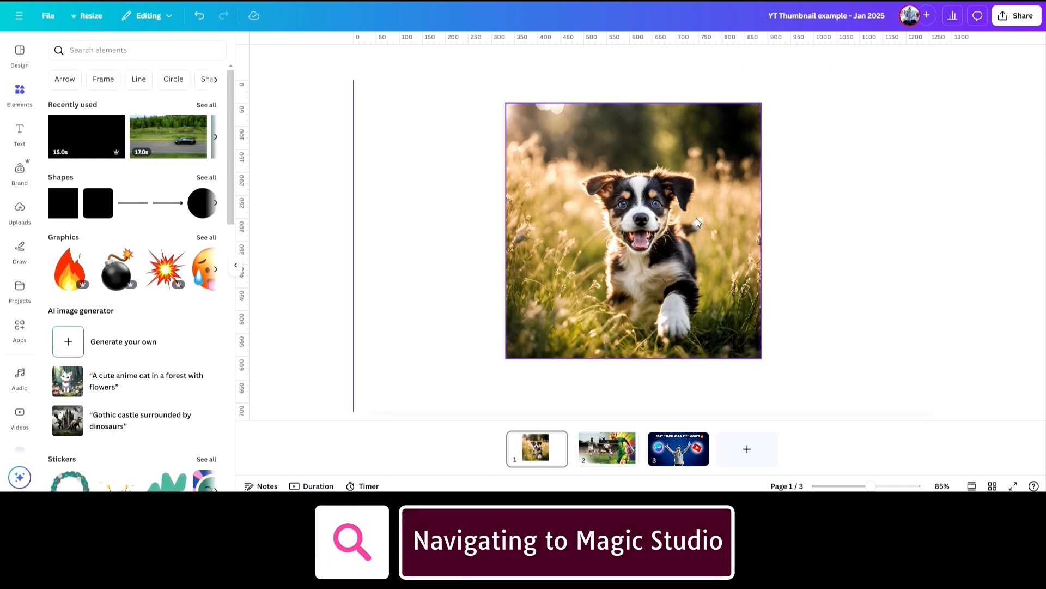
{"action": "left_click", "coordinate": [695, 218]}
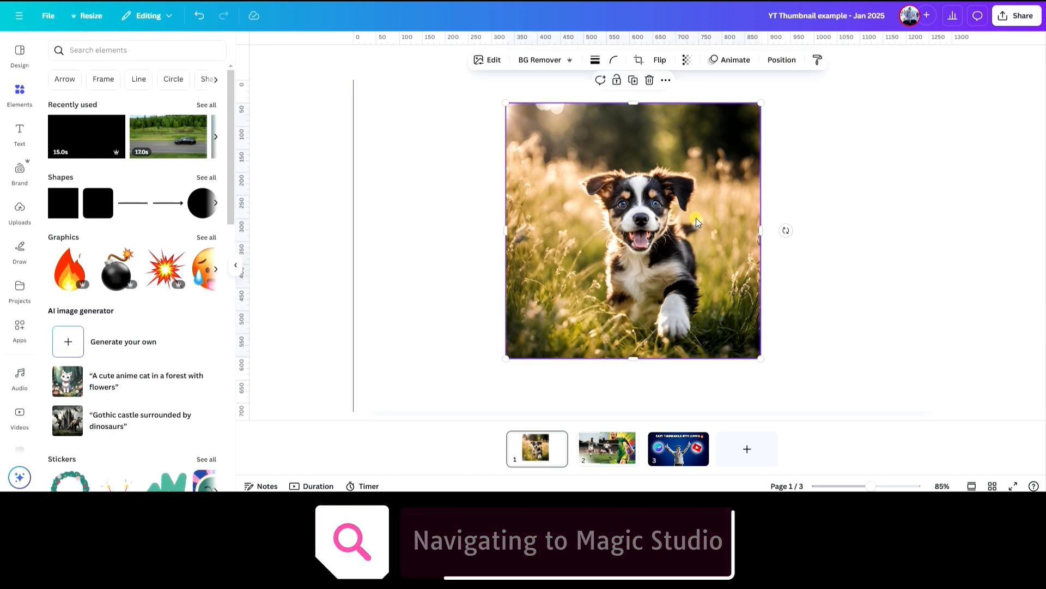
{"action": "left_click", "coordinate": [494, 61]}
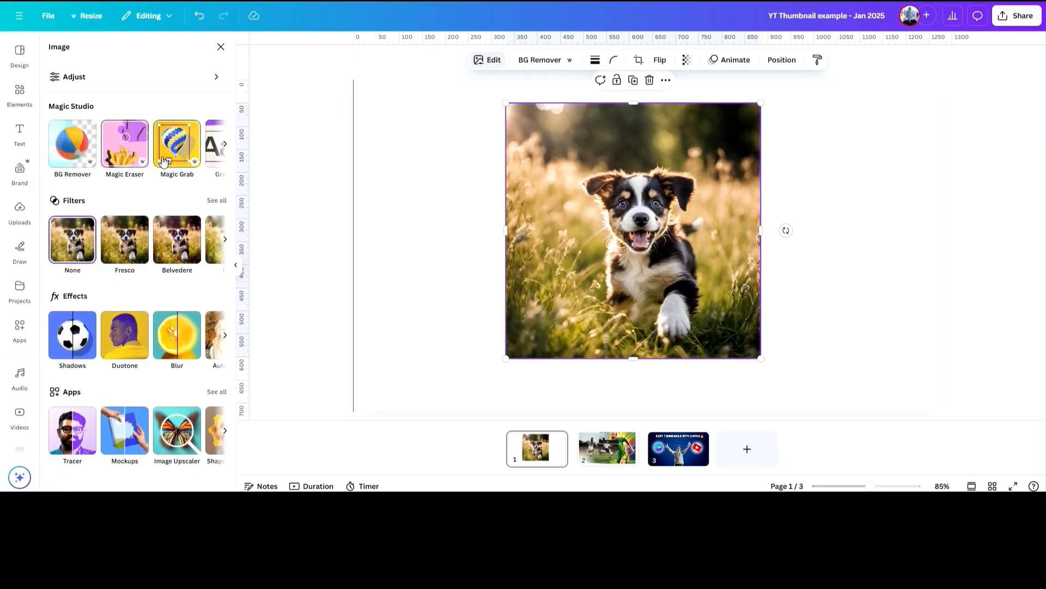
{"action": "left_click", "coordinate": [71, 162]}
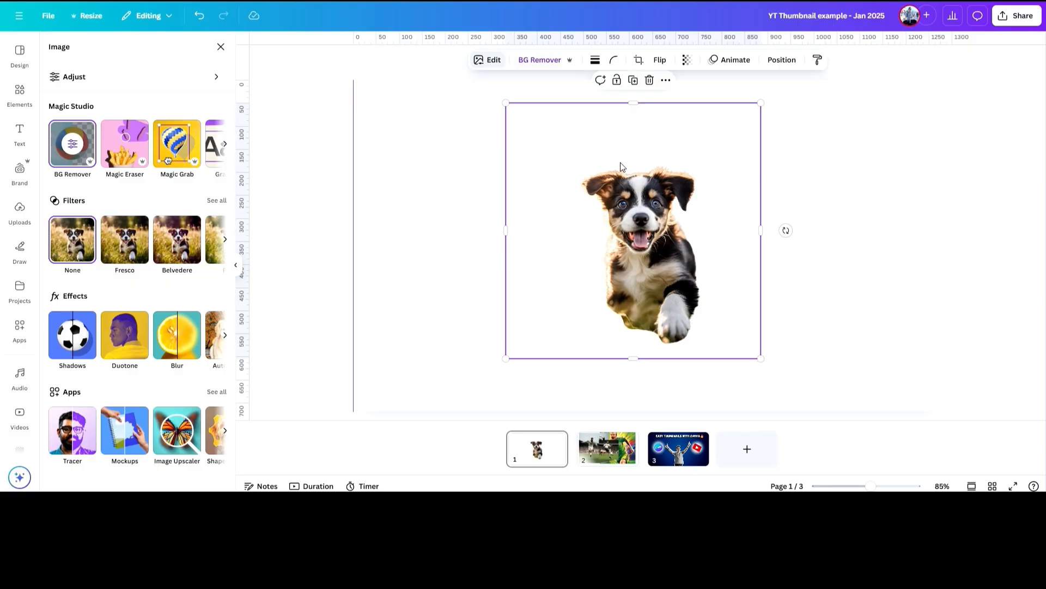
{"action": "key", "text": "ctrl+z"}
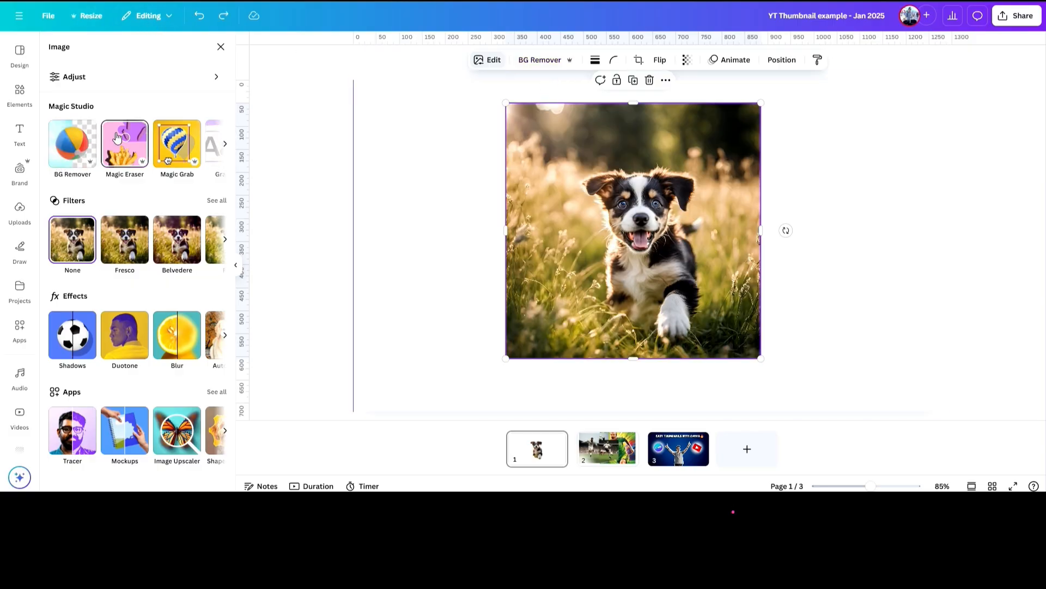
- Use Magic Eraser with a small and a larger brush to erase the grass to the left of the puppy
{"action": "left_click", "coordinate": [121, 144]}
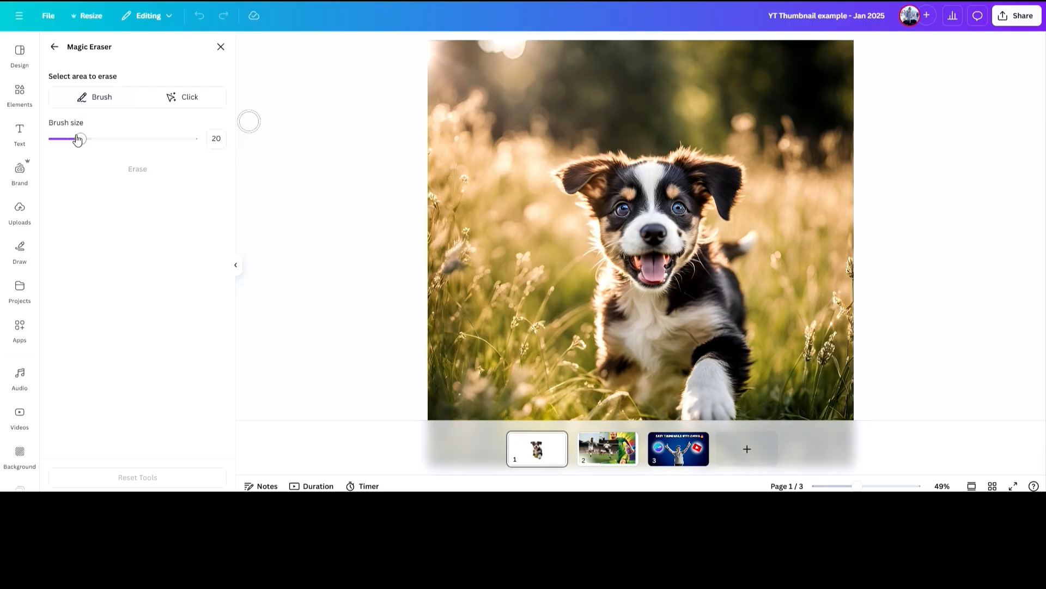
{"action": "left_click_drag", "start_coordinate": [78, 139], "coordinate": [65, 139]}
{"action": "mouse_move", "coordinate": [484, 118]}
{"action": "left_mouse_down"}
{"action": "mouse_move", "coordinate": [490, 145]}
{"action": "mouse_move", "coordinate": [521, 159]}
{"action": "mouse_move", "coordinate": [526, 127]}
{"action": "left_mouse_up"}
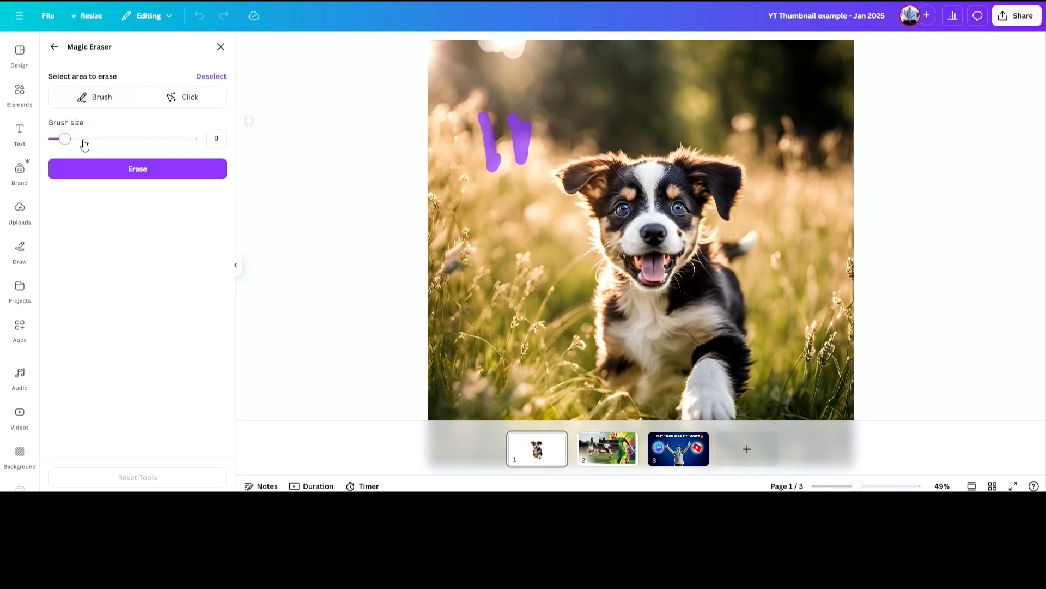
{"action": "left_click_drag", "start_coordinate": [67, 139], "coordinate": [153, 140]}
{"action": "mouse_move", "coordinate": [527, 106]}
{"action": "left_mouse_down"}
{"action": "mouse_move", "coordinate": [455, 185]}
{"action": "mouse_move", "coordinate": [453, 234]}
{"action": "mouse_move", "coordinate": [473, 318]}
{"action": "mouse_move", "coordinate": [505, 321]}
{"action": "mouse_move", "coordinate": [551, 284]}
{"action": "mouse_move", "coordinate": [499, 223]}
{"action": "mouse_move", "coordinate": [492, 137]}
{"action": "mouse_move", "coordinate": [457, 73]}
{"action": "mouse_move", "coordinate": [596, 65]}
{"action": "mouse_move", "coordinate": [520, 85]}
{"action": "mouse_move", "coordinate": [444, 84]}
{"action": "mouse_move", "coordinate": [432, 67]}
{"action": "mouse_move", "coordinate": [442, 387]}
{"action": "mouse_move", "coordinate": [479, 368]}
{"action": "mouse_move", "coordinate": [491, 291]}
{"action": "left_mouse_up"}
{"action": "left_click", "coordinate": [128, 174]}
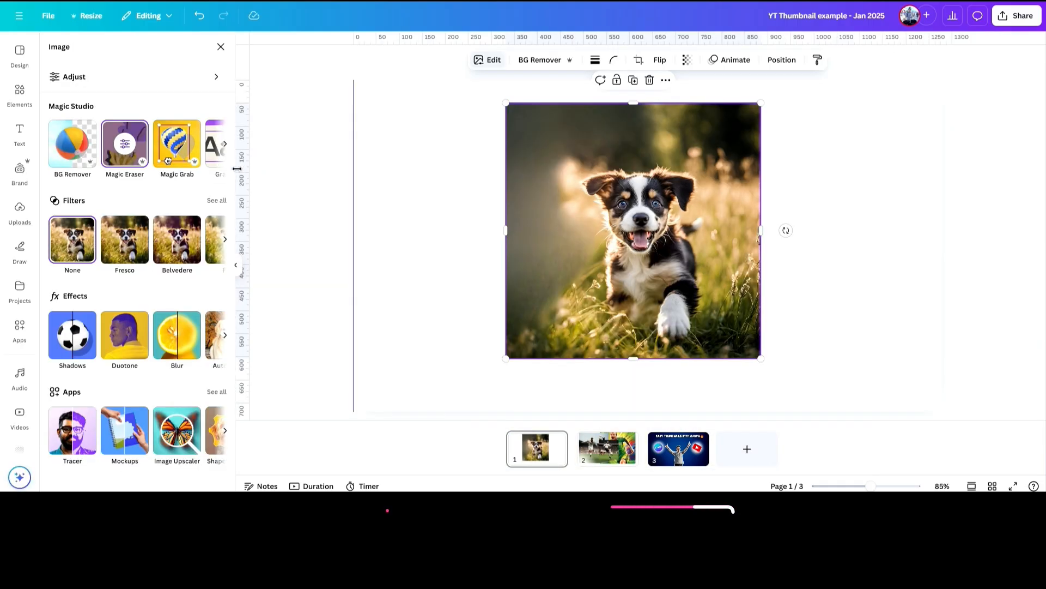
- Separate the puppy from its background with Magic Grab and move it to the right, off the photo
{"action": "left_click", "coordinate": [168, 160]}
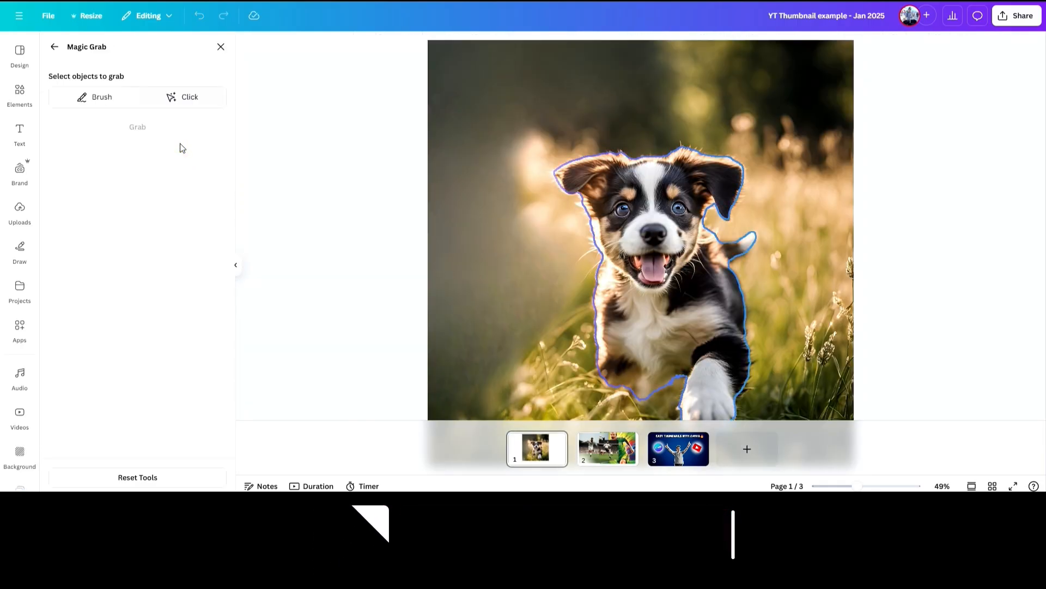
{"action": "left_click", "coordinate": [159, 126]}
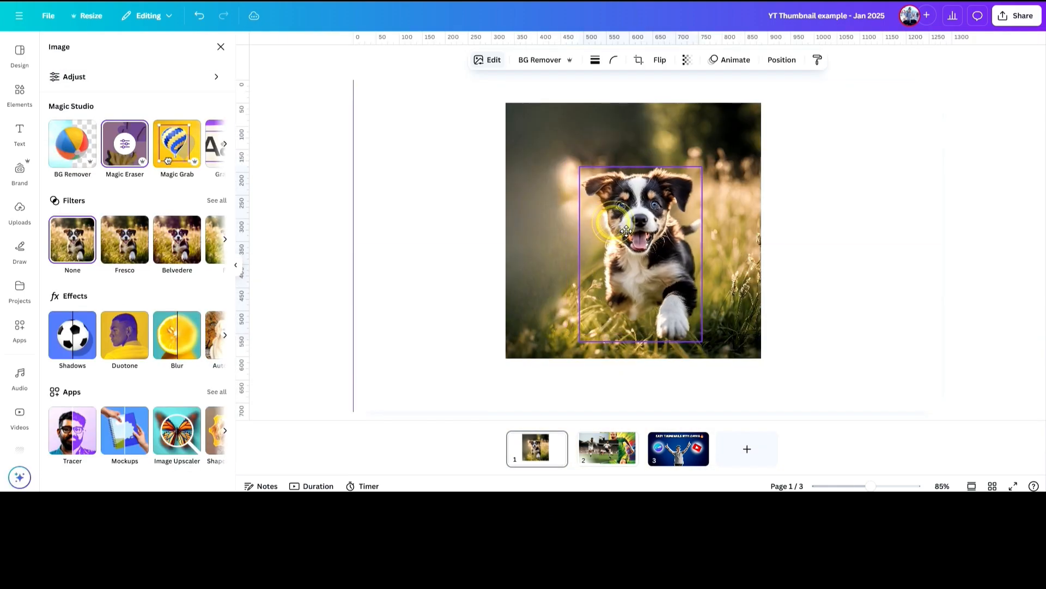
{"action": "left_click_drag", "start_coordinate": [615, 235], "coordinate": [836, 211]}
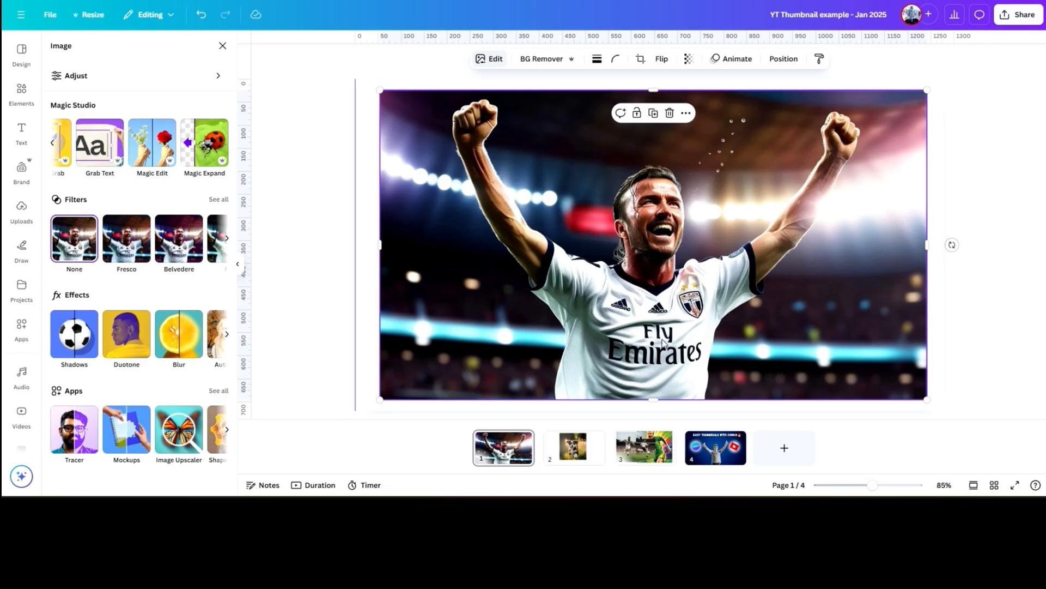
- Grab all text from the footballer's shirt with Grab Text, and move the photo up and right away from it
{"action": "left_click", "coordinate": [95, 152]}
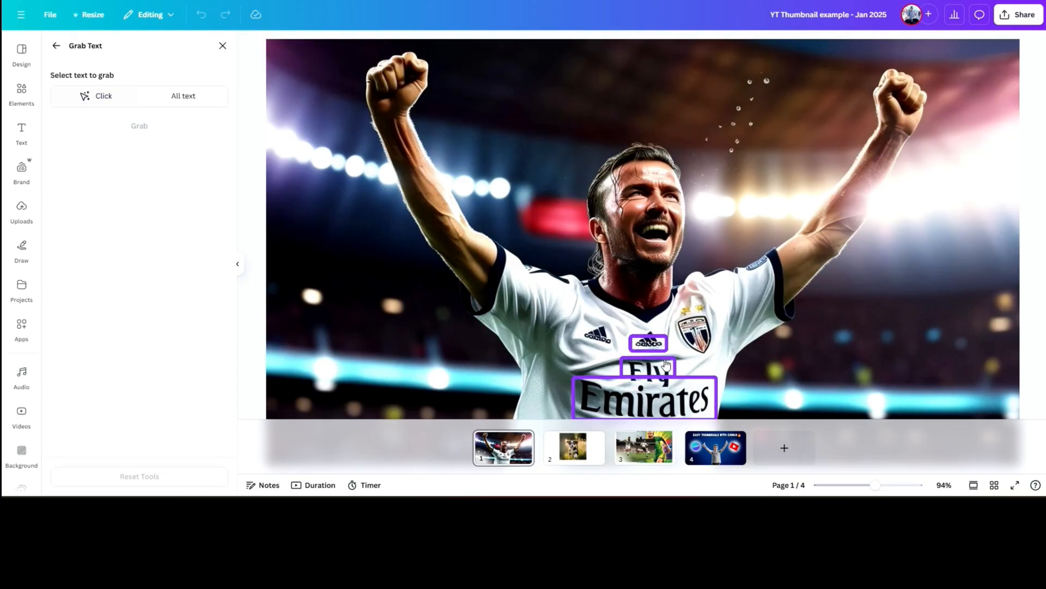
{"action": "left_click", "coordinate": [204, 104]}
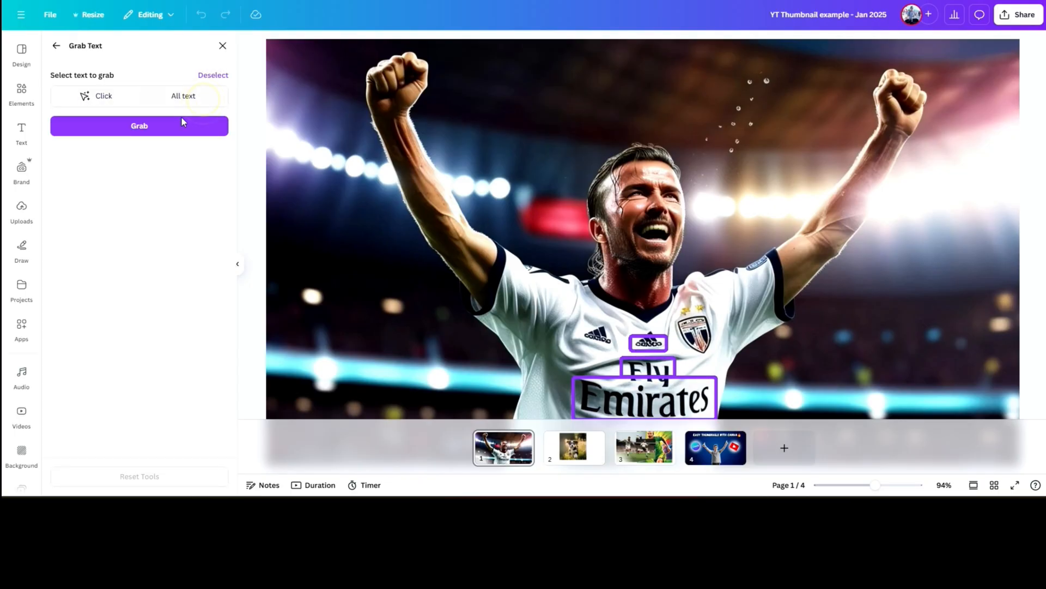
{"action": "left_click", "coordinate": [175, 126]}
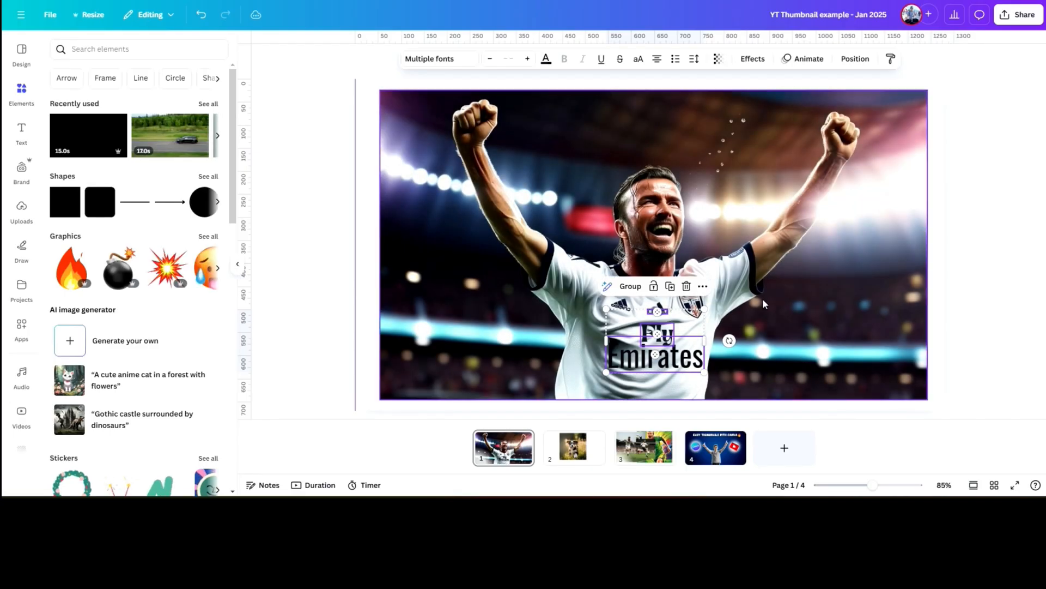
{"action": "left_click_drag", "start_coordinate": [757, 338], "coordinate": [842, 264]}
{"action": "left_click_drag", "start_coordinate": [718, 267], "coordinate": [719, 230]}
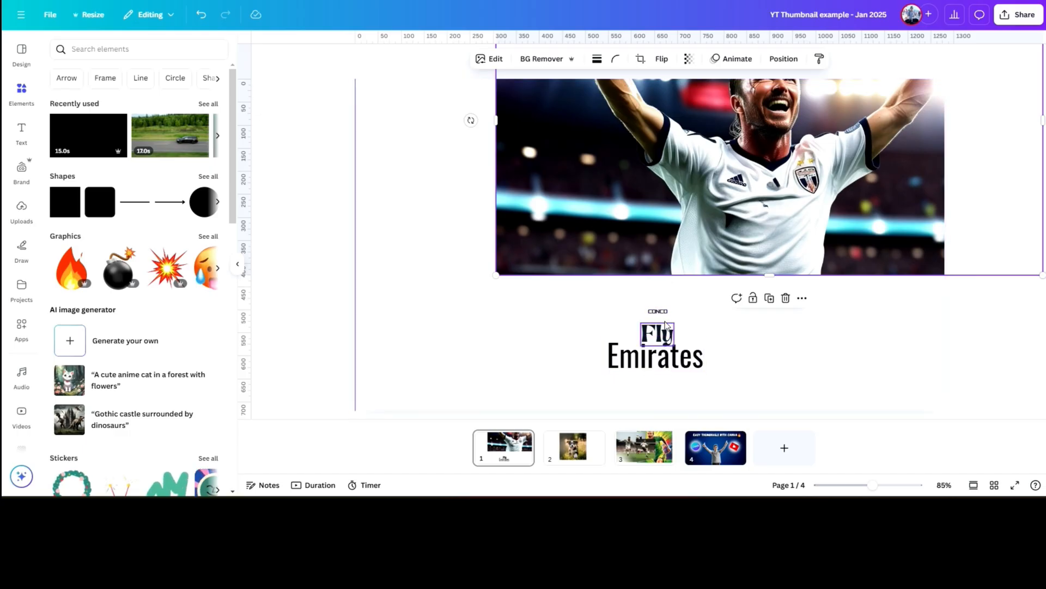
- Replace the grabbed shirt words "Emirates" with "HELLO" and "Fly" with "SAY"
{"action": "double_click", "coordinate": [646, 358]}
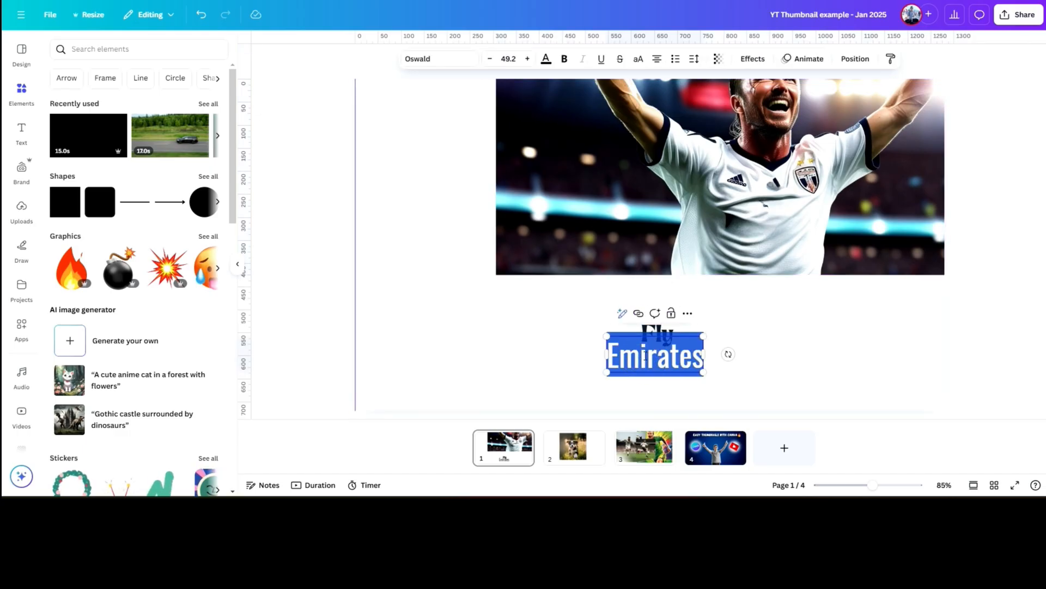
{"action": "type", "text": "HELL"}
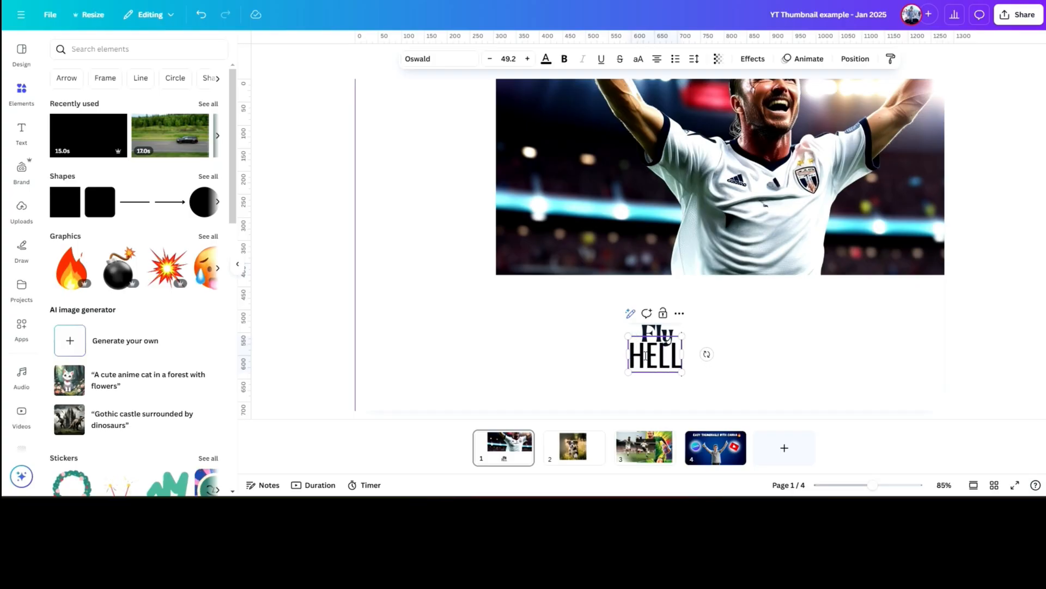
{"action": "type", "text": "O"}
{"action": "left_click", "coordinate": [657, 333]}
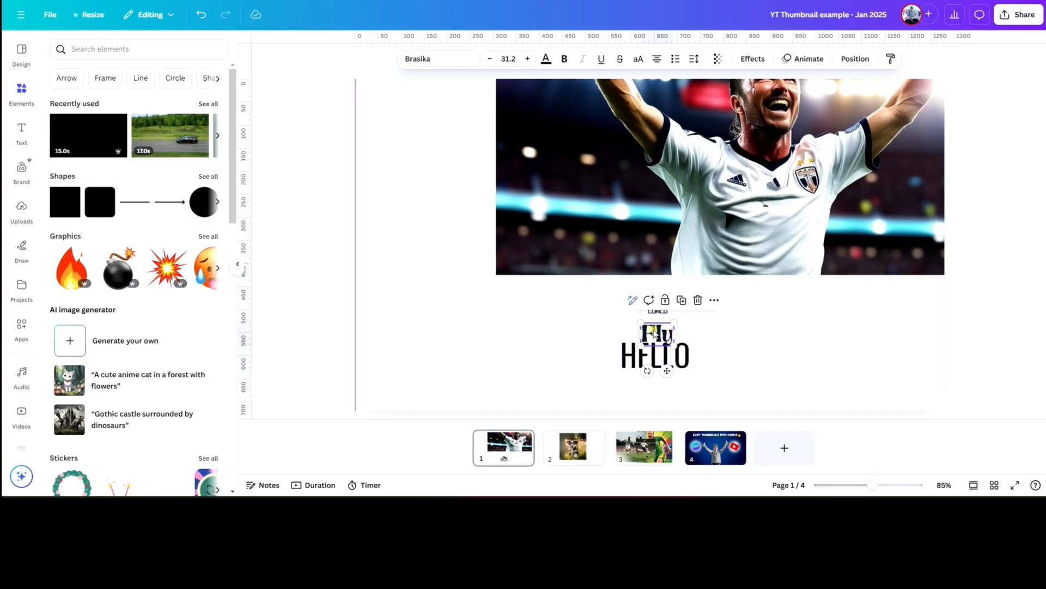
{"action": "double_click", "coordinate": [657, 333]}
{"action": "type", "text": "SAY"}
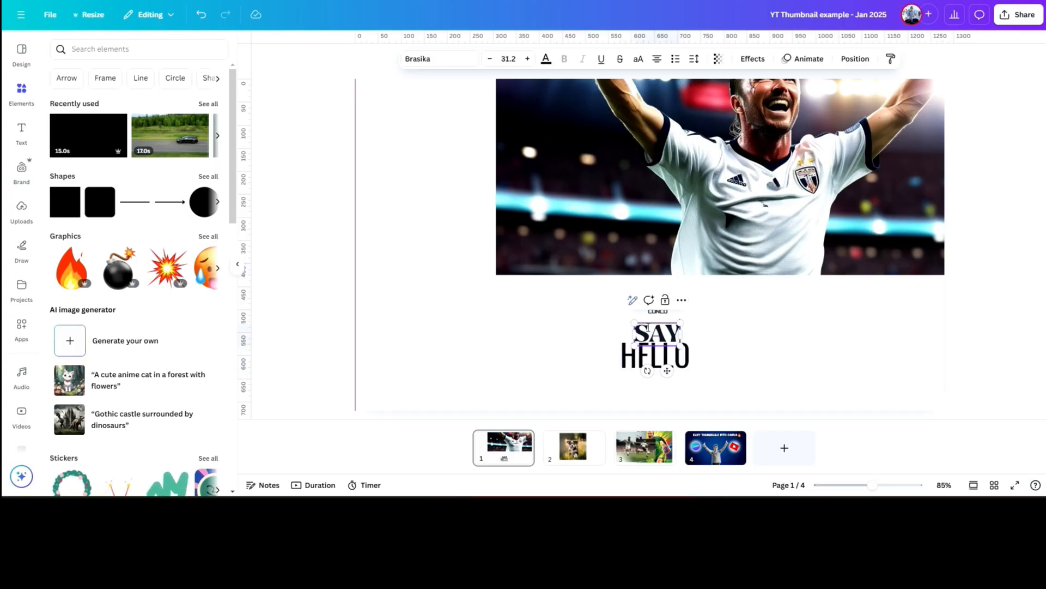
{"action": "left_click", "coordinate": [590, 386]}
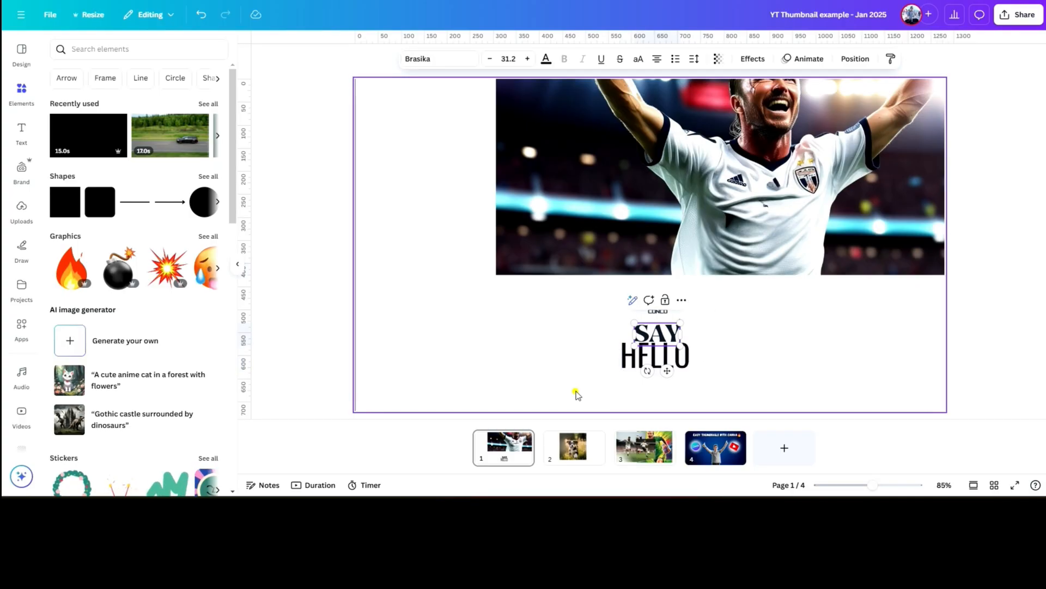
- Delete the small text above "SAY" and move the photo back so "SAY HELLO" sits on the footballer's shirt
{"action": "left_click", "coordinate": [660, 311]}
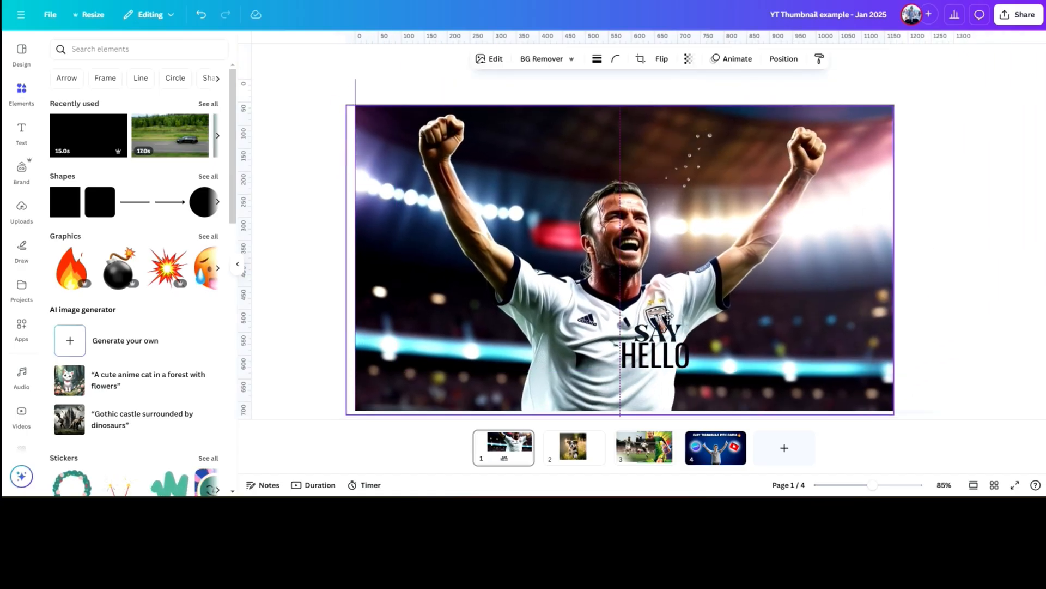
{"action": "left_click_drag", "start_coordinate": [668, 316], "coordinate": [682, 308]}
{"action": "left_click", "coordinate": [364, 306]}
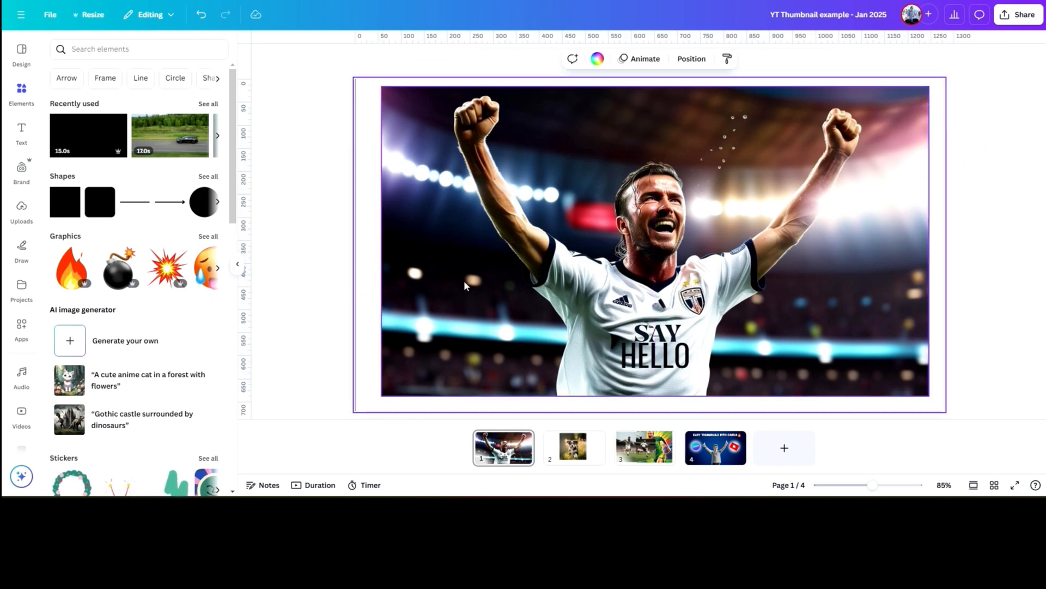
- Brush over the footballer's raised right-hand-side fist in Magic Edit and generate the edit "Have one finger pointing"
{"action": "left_click", "coordinate": [512, 237]}
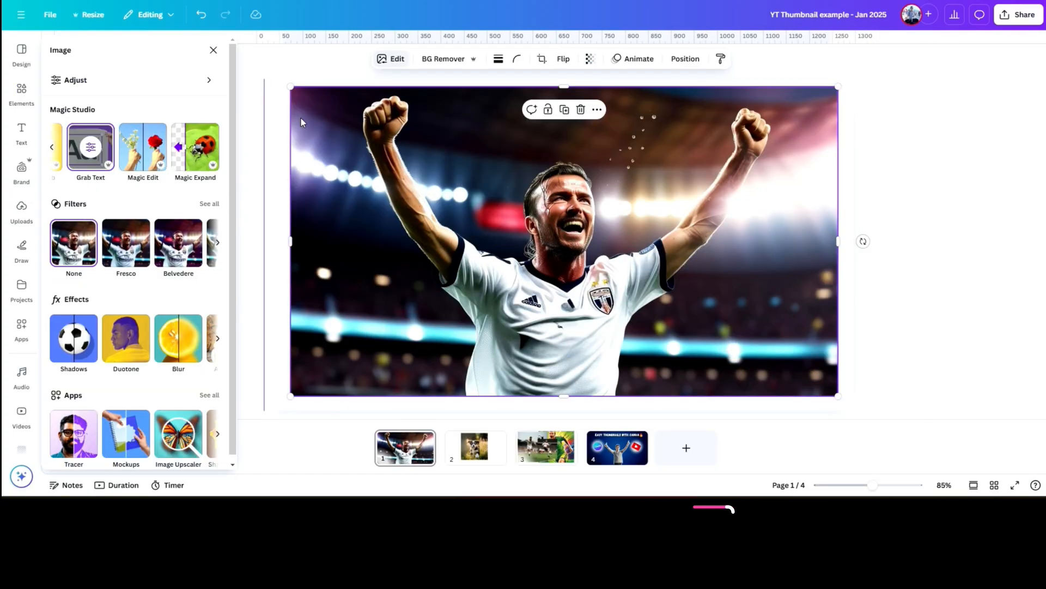
{"action": "left_click", "coordinate": [143, 166]}
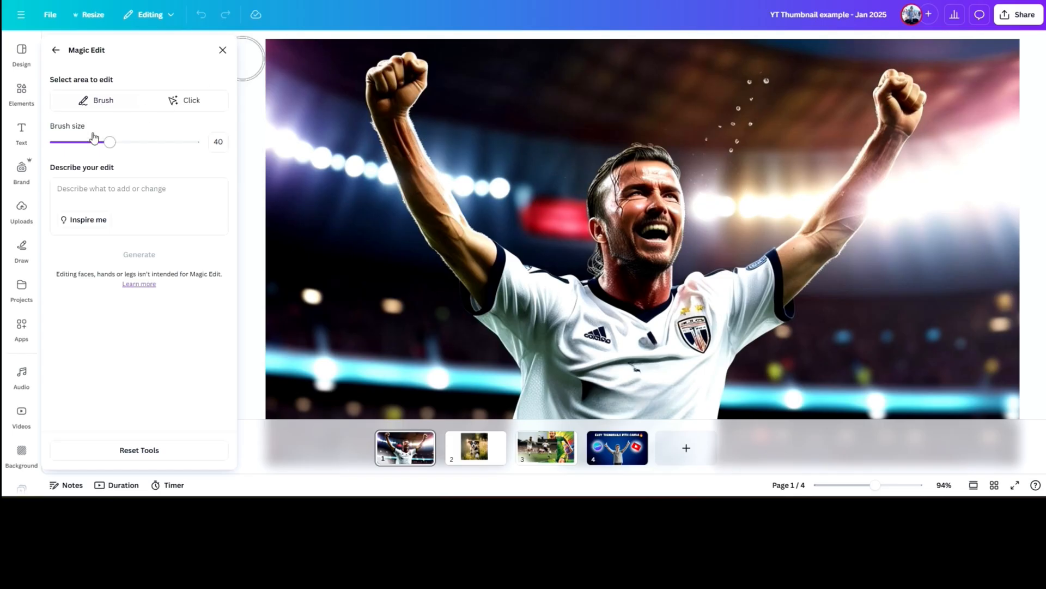
{"action": "mouse_move", "coordinate": [835, 74]}
{"action": "left_mouse_down"}
{"action": "mouse_move", "coordinate": [895, 82]}
{"action": "mouse_move", "coordinate": [918, 101]}
{"action": "mouse_move", "coordinate": [928, 139]}
{"action": "mouse_move", "coordinate": [885, 128]}
{"action": "mouse_move", "coordinate": [876, 89]}
{"action": "mouse_move", "coordinate": [894, 116]}
{"action": "mouse_move", "coordinate": [939, 96]}
{"action": "left_mouse_up"}
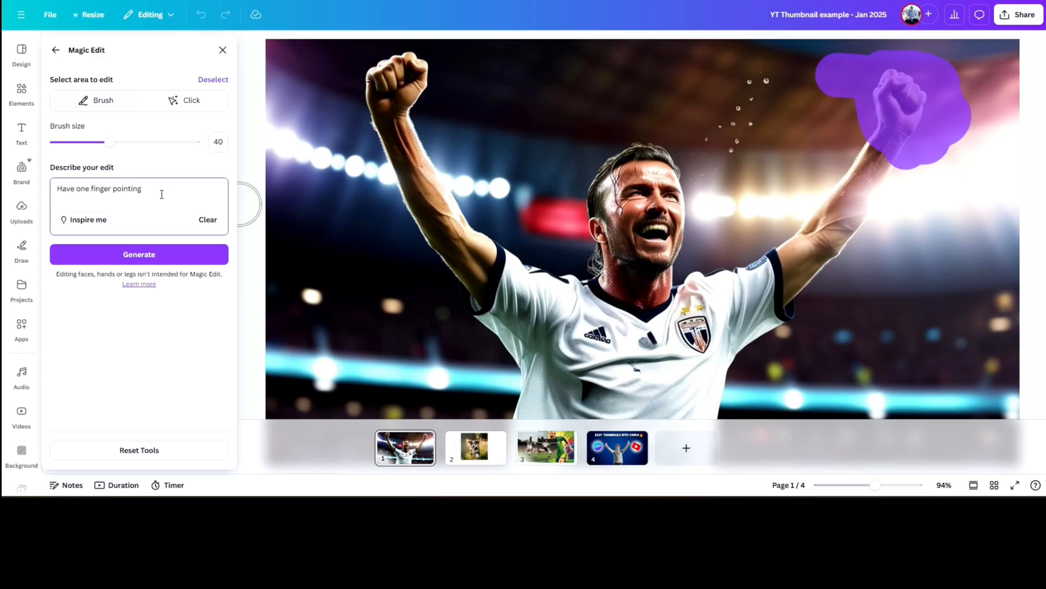
{"action": "left_click", "coordinate": [134, 255]}
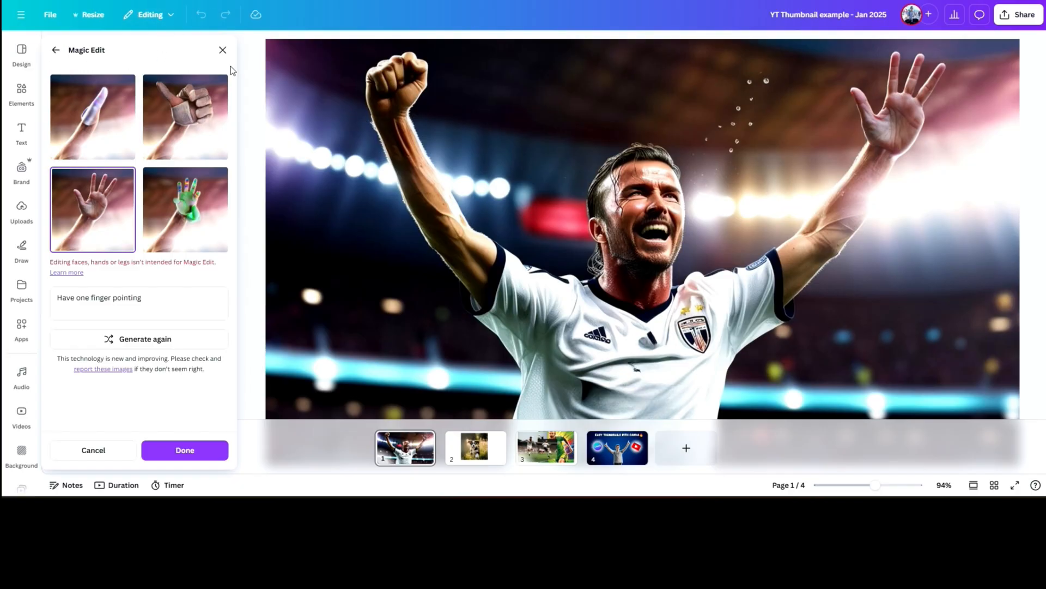
- Cancel the generated hand variations and reset the Grab Text and Magic Edit changes on the footballer photo
{"action": "left_click", "coordinate": [91, 451]}
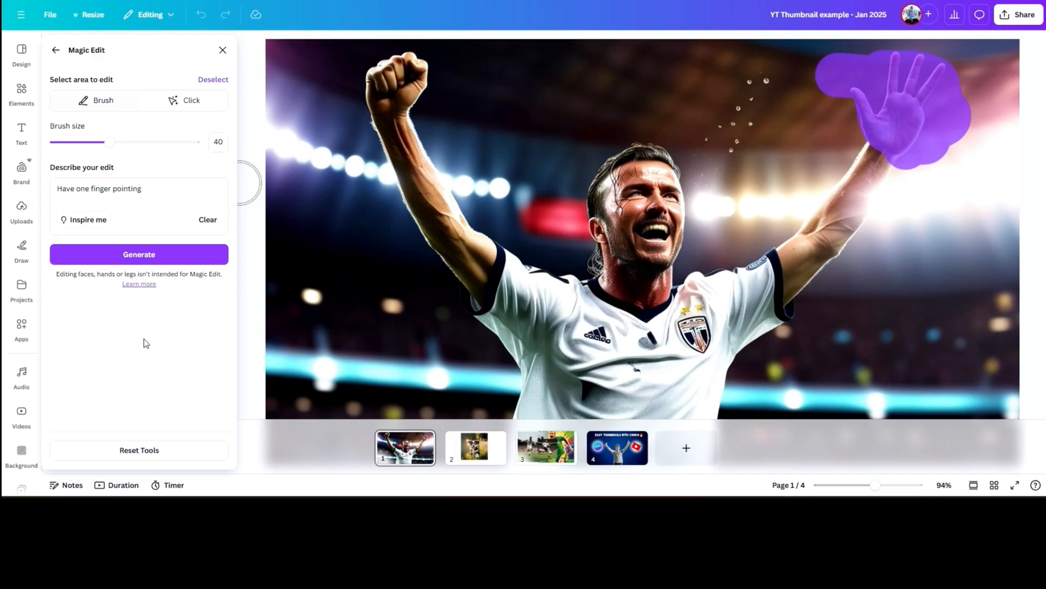
{"action": "left_click", "coordinate": [128, 450]}
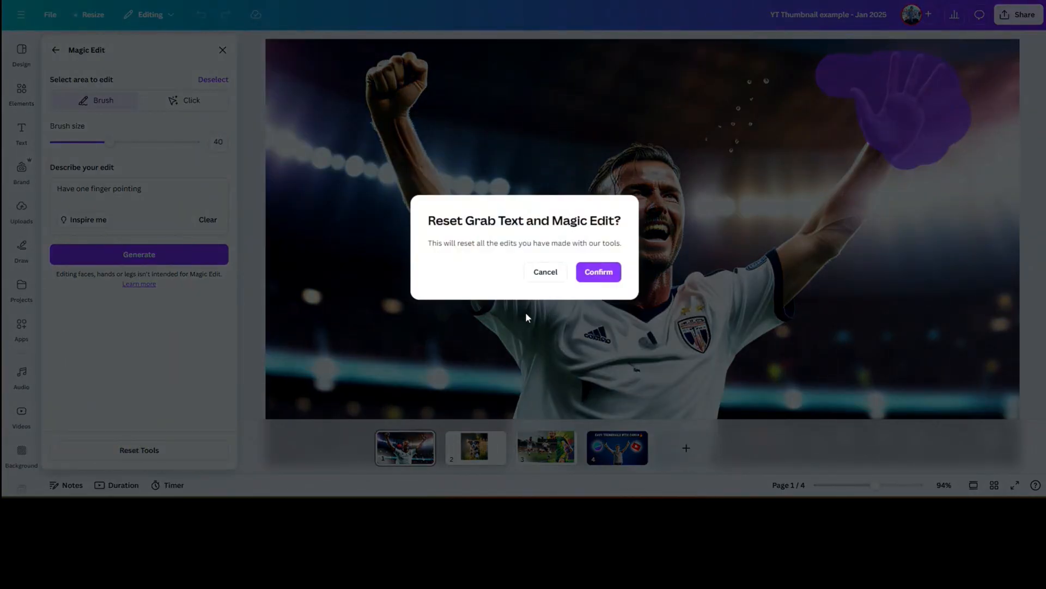
{"action": "left_click", "coordinate": [599, 272]}
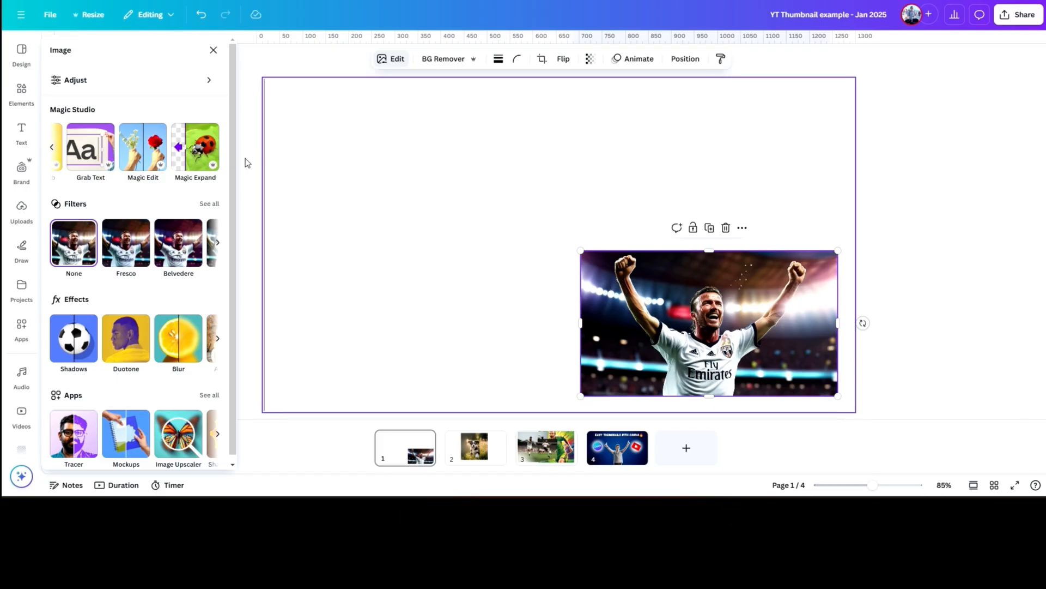
- Generate a Magic Expand of the footballer photo using the Whole Page size
{"action": "left_click", "coordinate": [203, 157]}
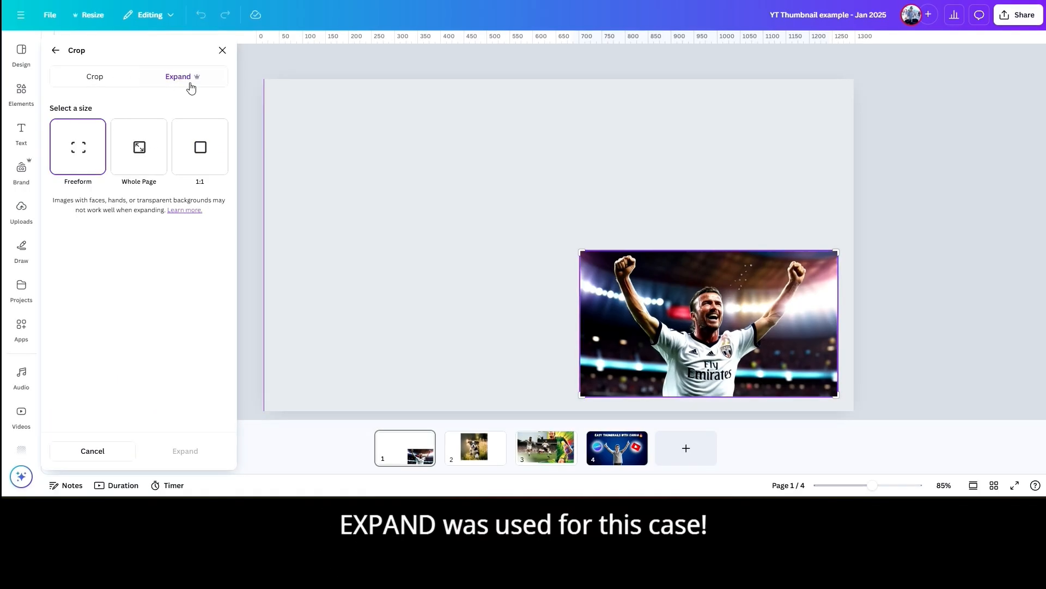
{"action": "left_click", "coordinate": [154, 161]}
{"action": "left_click", "coordinate": [180, 451]}
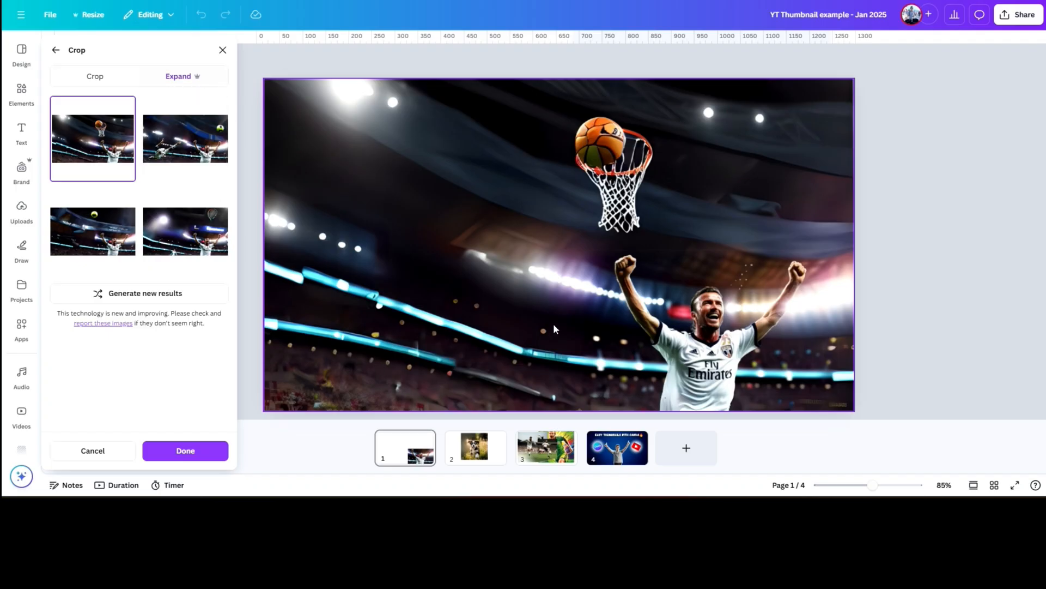
- Preview the other expanded variations and keep the one with the yellow-green ball high above the stadium stands
{"action": "left_click", "coordinate": [188, 150]}
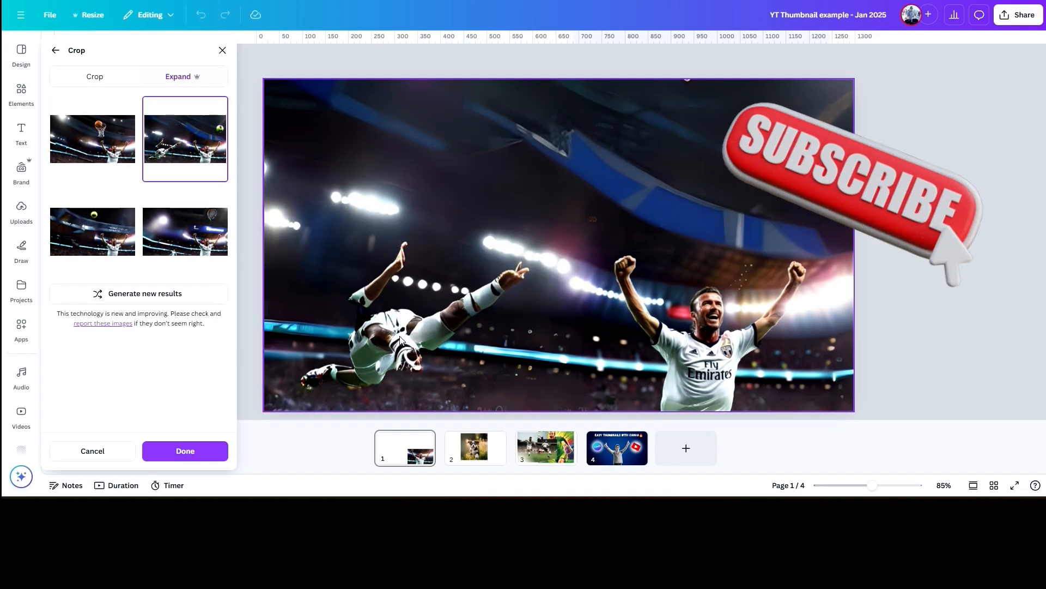
{"action": "left_click", "coordinate": [73, 229]}
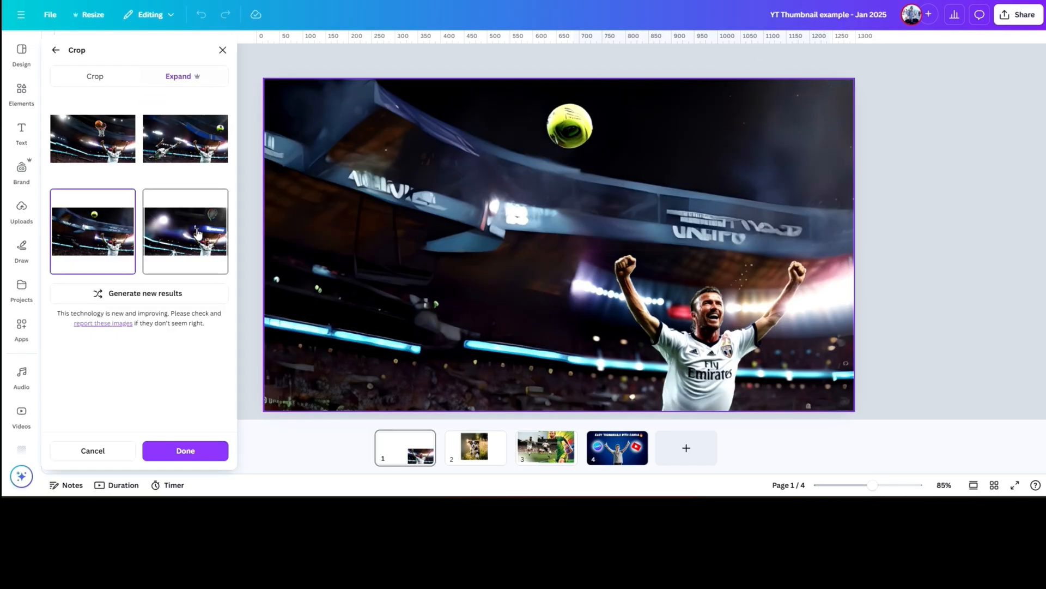
{"action": "left_click", "coordinate": [198, 233]}
{"action": "left_click", "coordinate": [97, 240]}
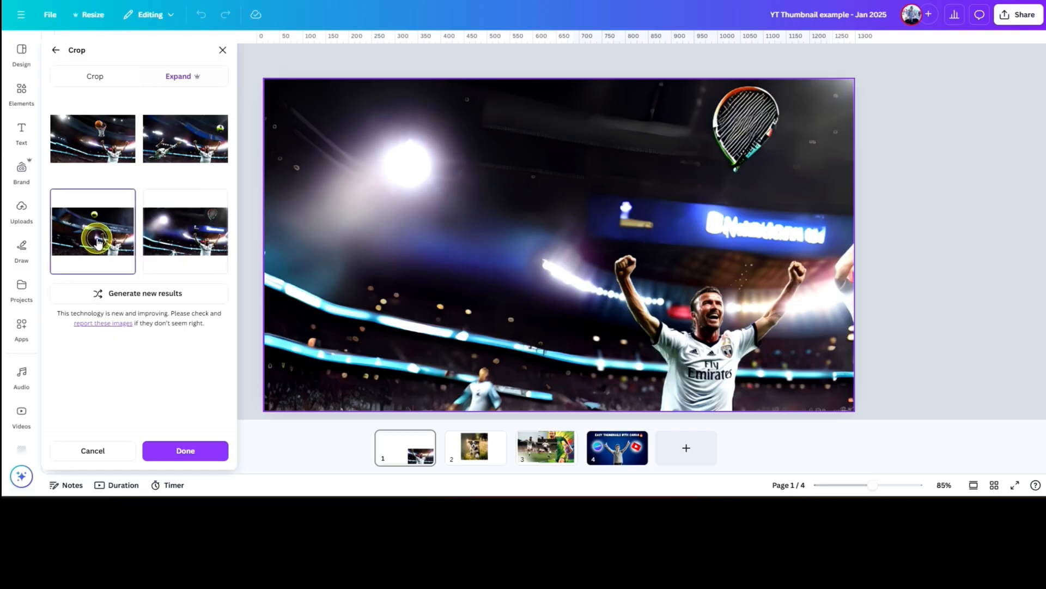
{"action": "left_click", "coordinate": [55, 50]}
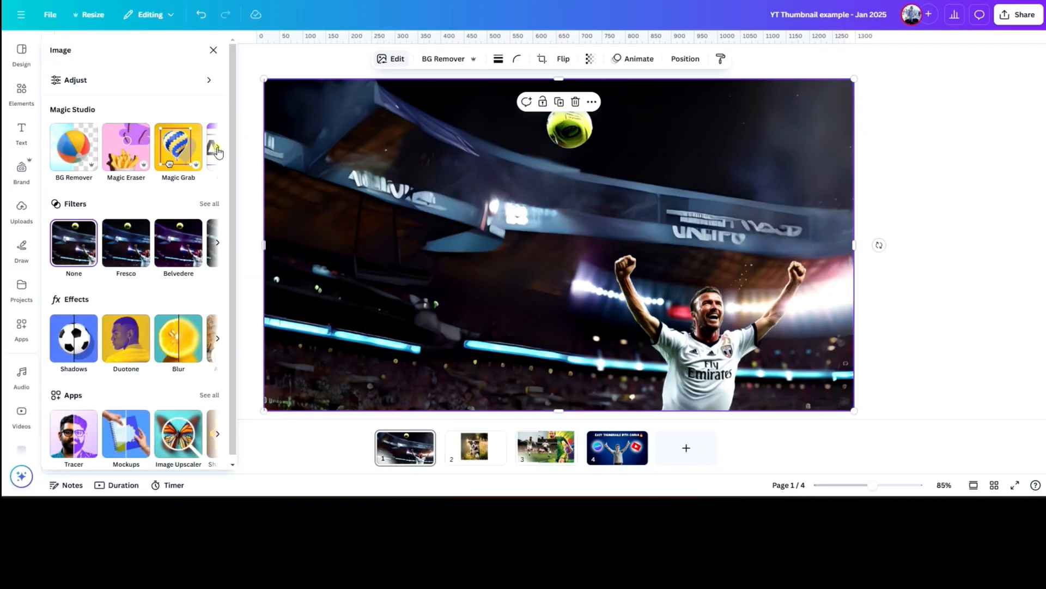
{"action": "left_click", "coordinate": [218, 148]}
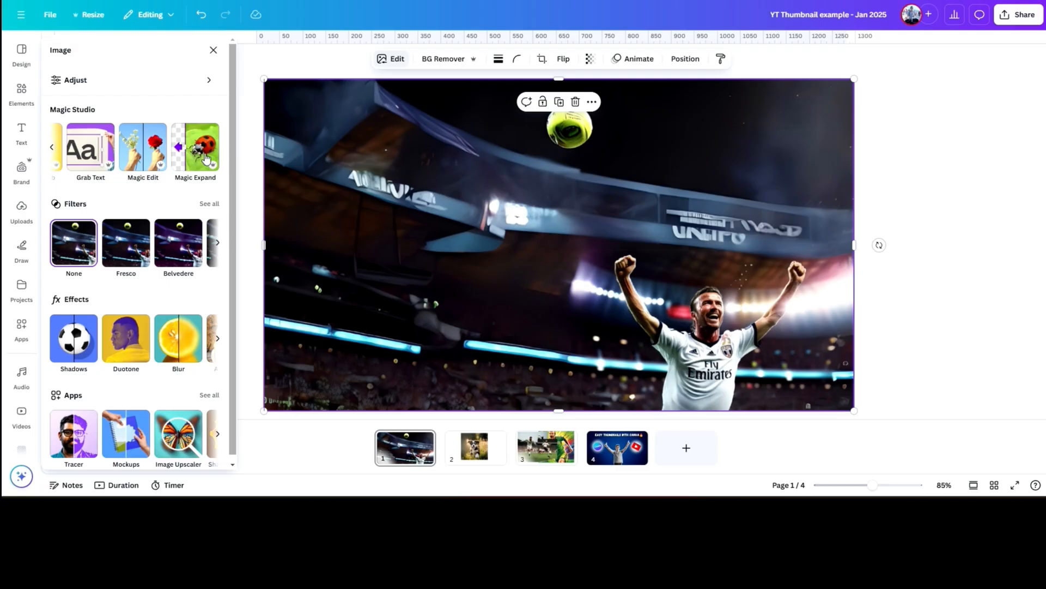
{"action": "left_click", "coordinate": [56, 148]}
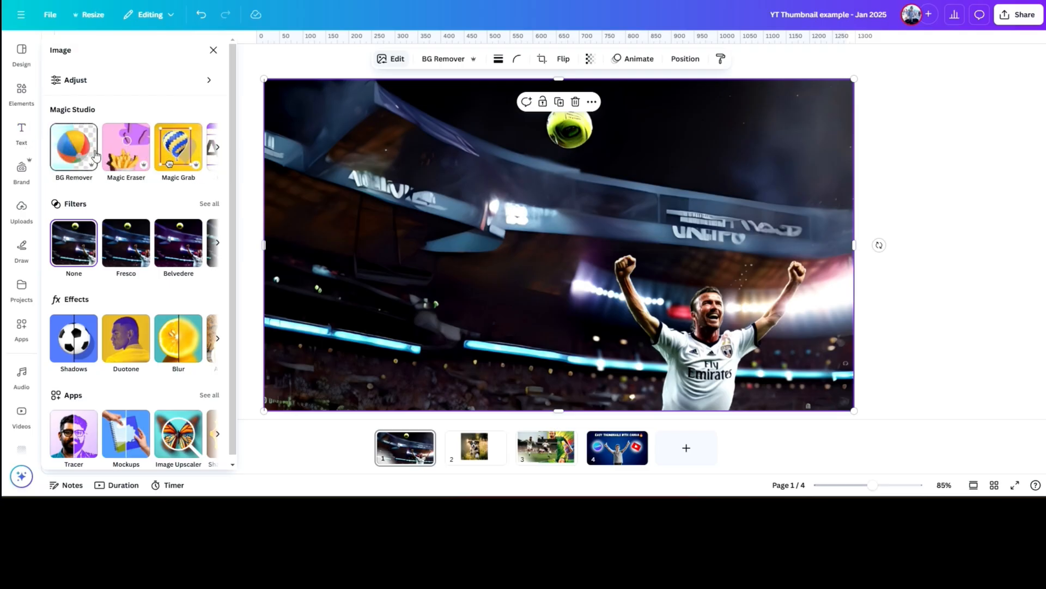
{"action": "left_click", "coordinate": [216, 147]}
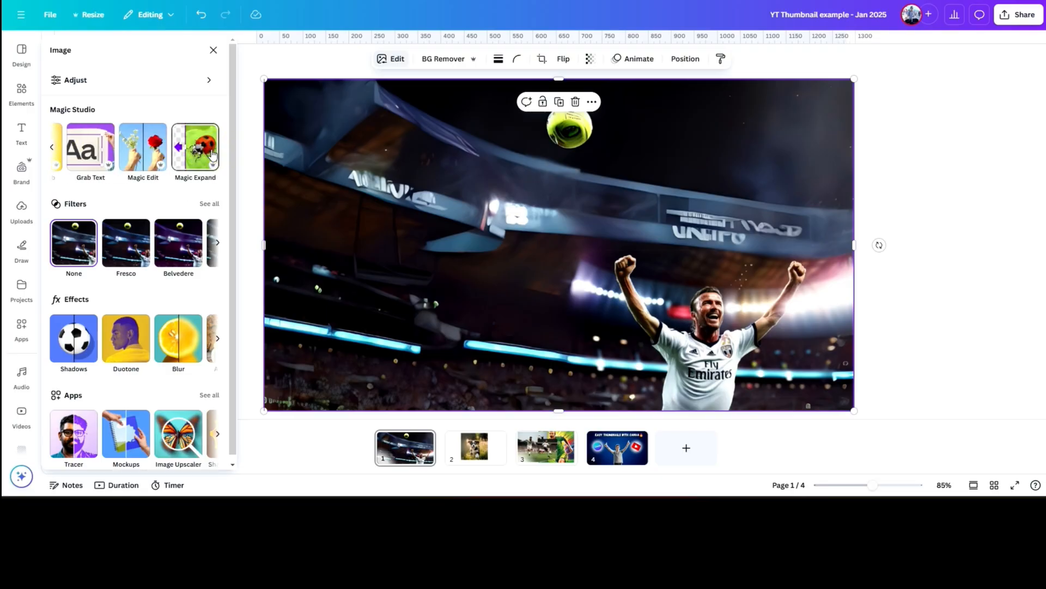